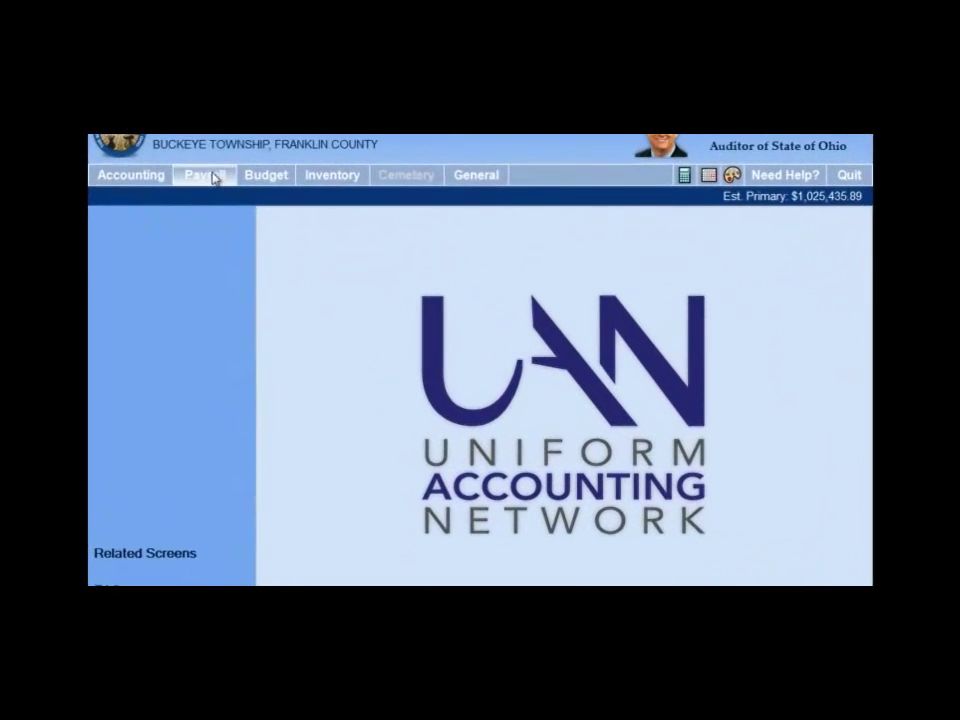
- Open the Payroll tab from the township's main menu bar
left_click(213, 178)
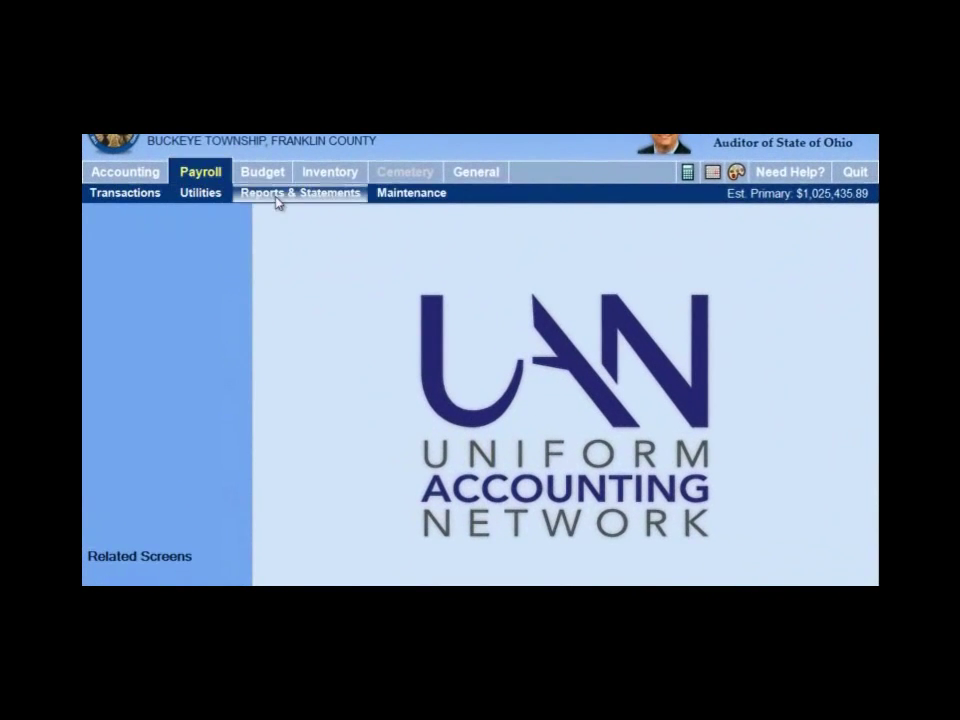
- Go to Payroll Maintenance and open the Employees list
left_click(415, 192)
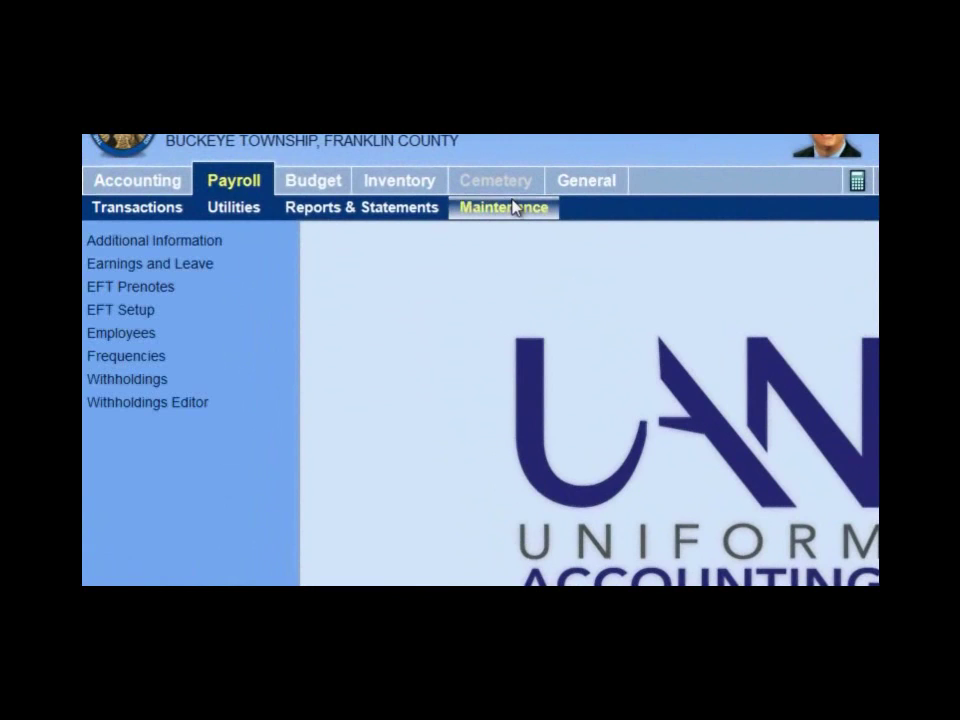
left_click(163, 339)
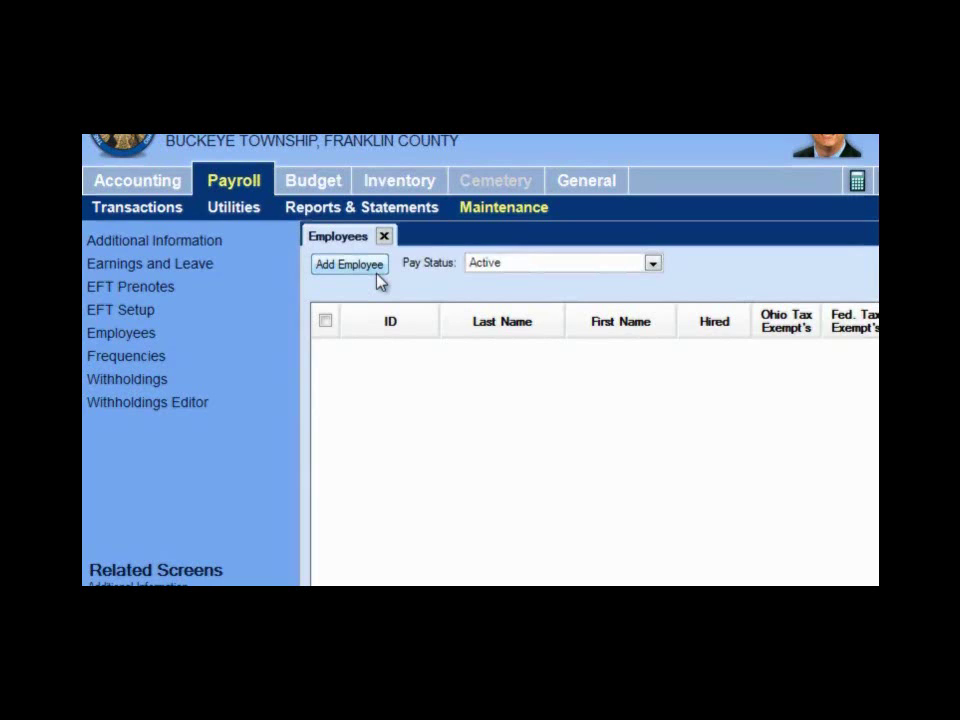
- Launch the Add Employee Wizard from the Employees screen
left_click(373, 266)
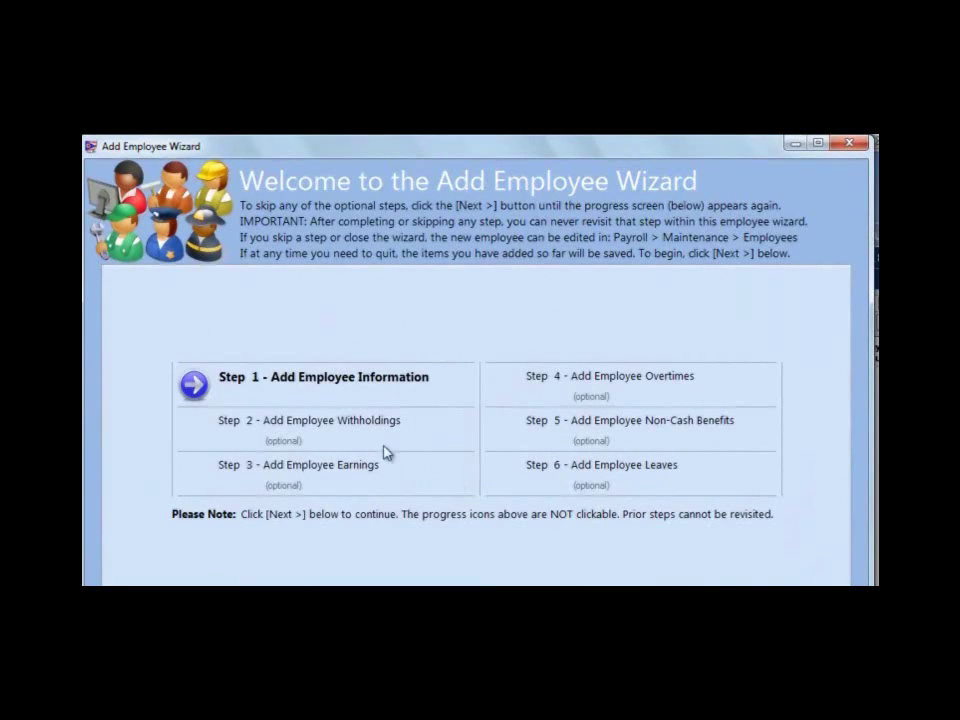
- Try to start Step 1 and dismiss the system message about continuing
left_click(196, 395)
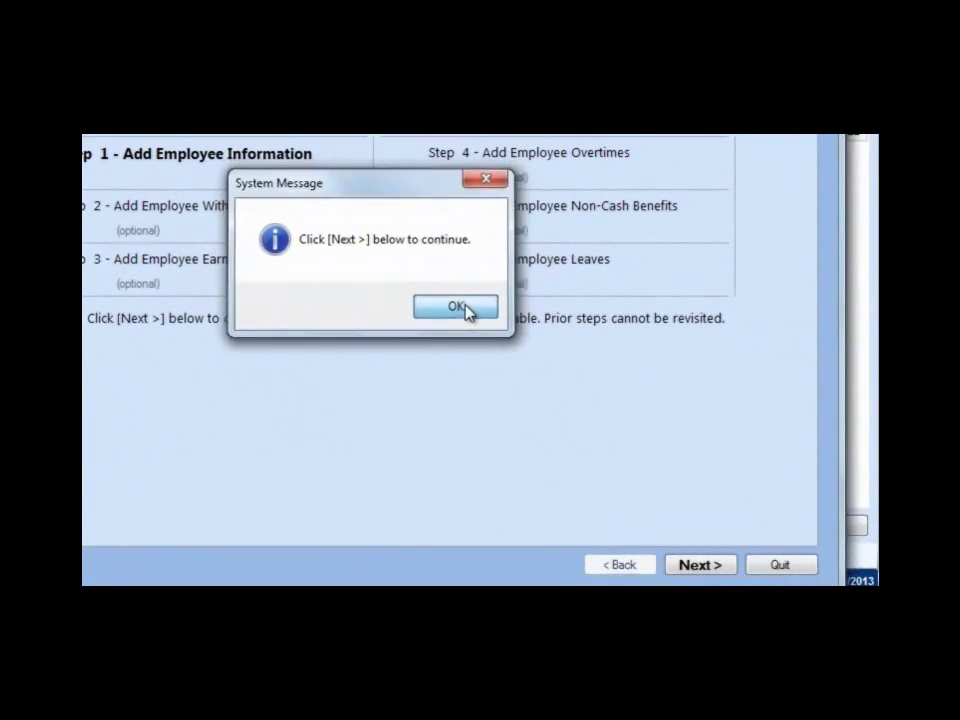
left_click(466, 311)
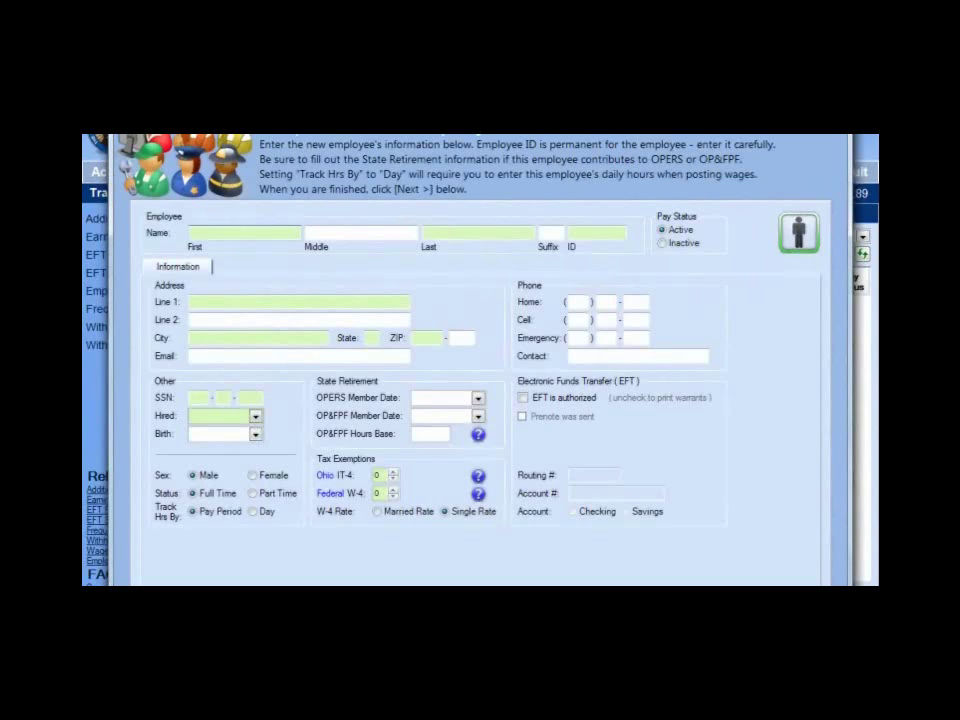
- Enter the new employee's permanent ID in the Employee ID field
left_click(580, 236)
type("BuCKEYE B")
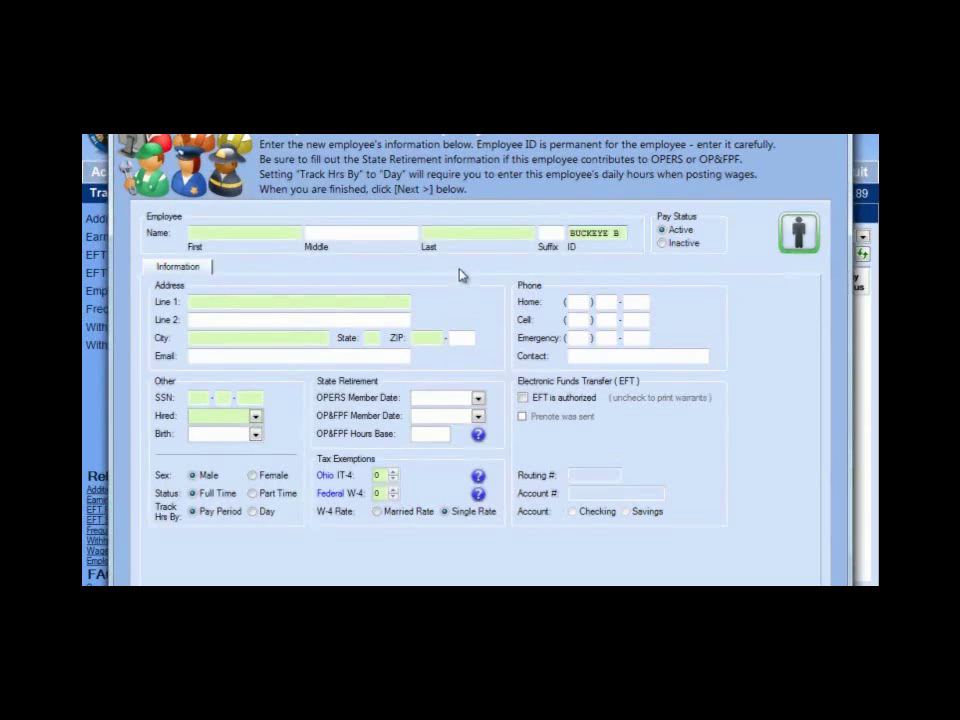
- Enter the employee's first and last name, leaving the middle name blank
left_click(225, 235)
type("Brutus")
key("Tab")
key("Tab")
type("Bu")
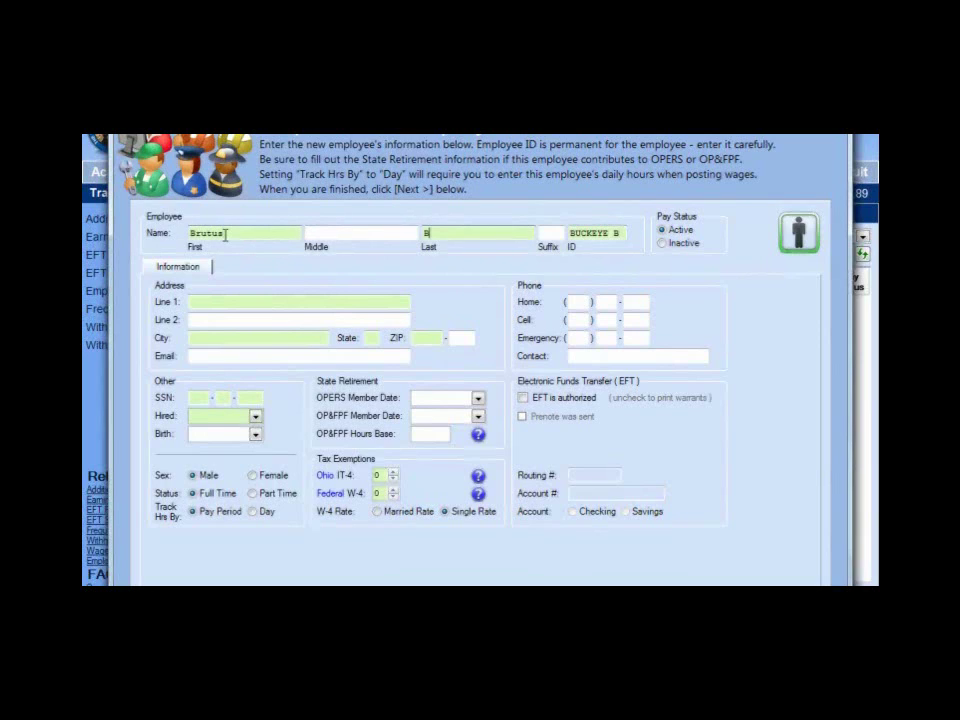
type("ckeye")
key("Tab")
key("Tab")
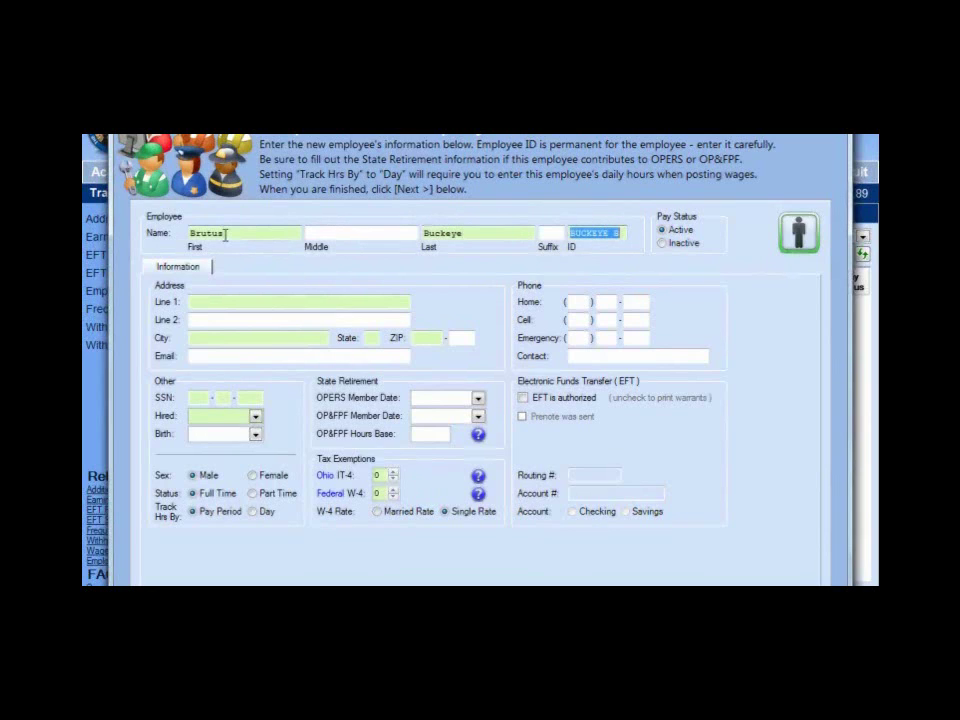
key("Tab")
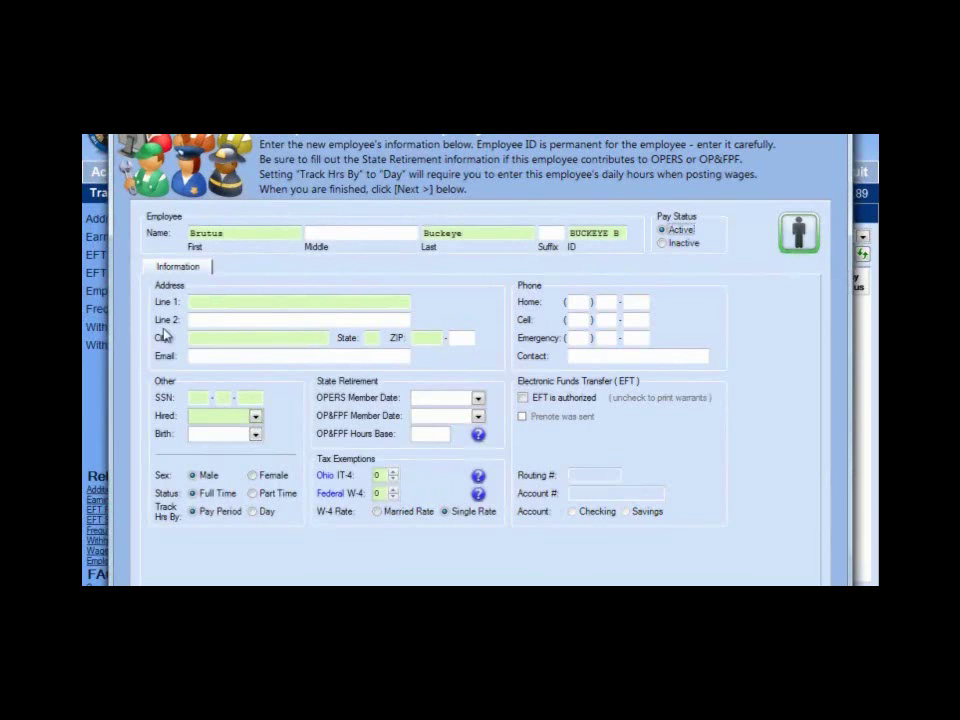
- Fill in the employee's street address, city, state and ZIP code
left_click(204, 303)
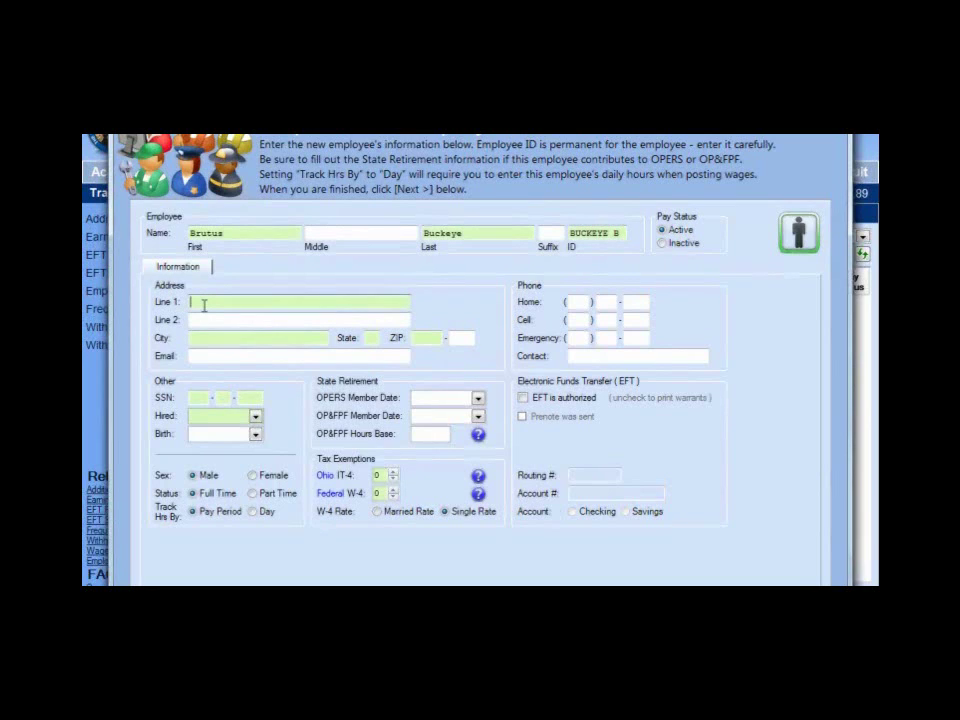
type("101 College Lane")
key("Tab")
key("Tab")
type("B")
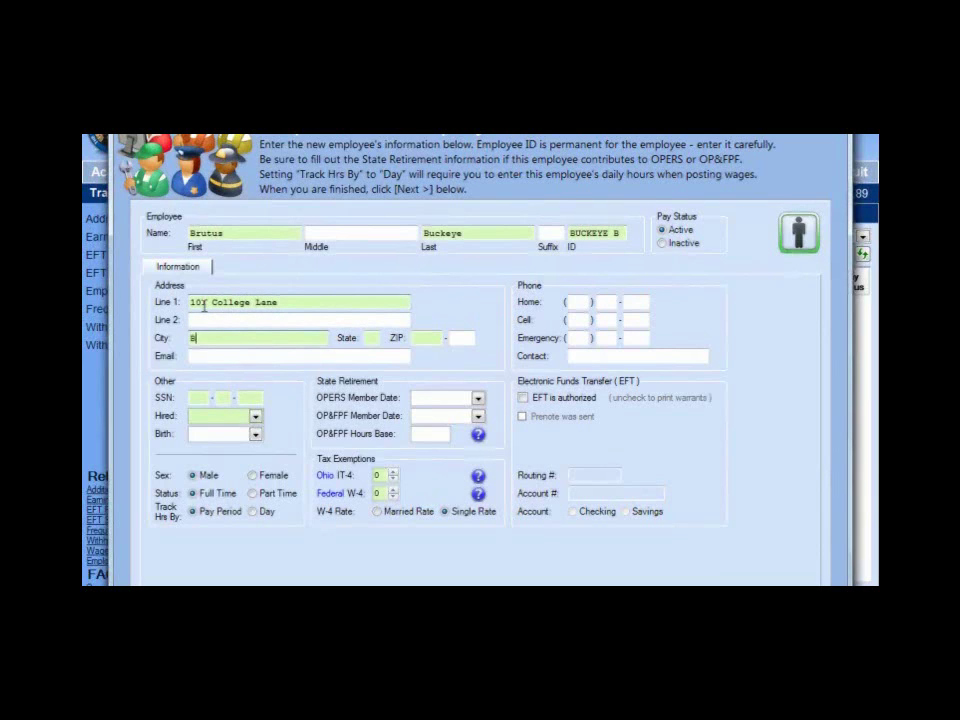
type("uckeye")
key("Tab")
type("OH")
key("Tab")
type("4321")
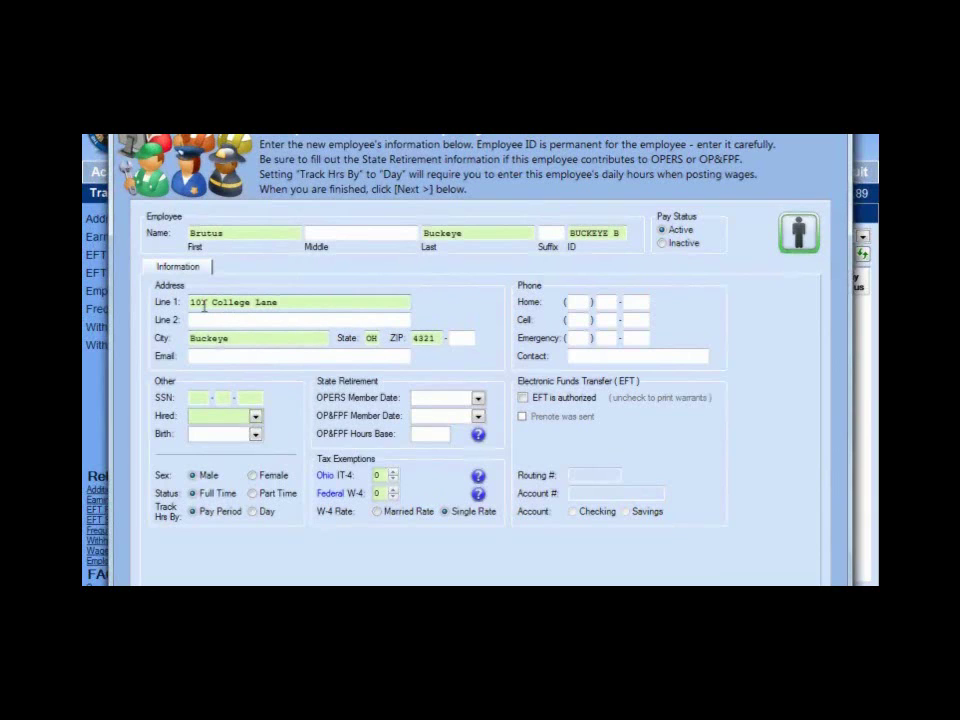
type("5")
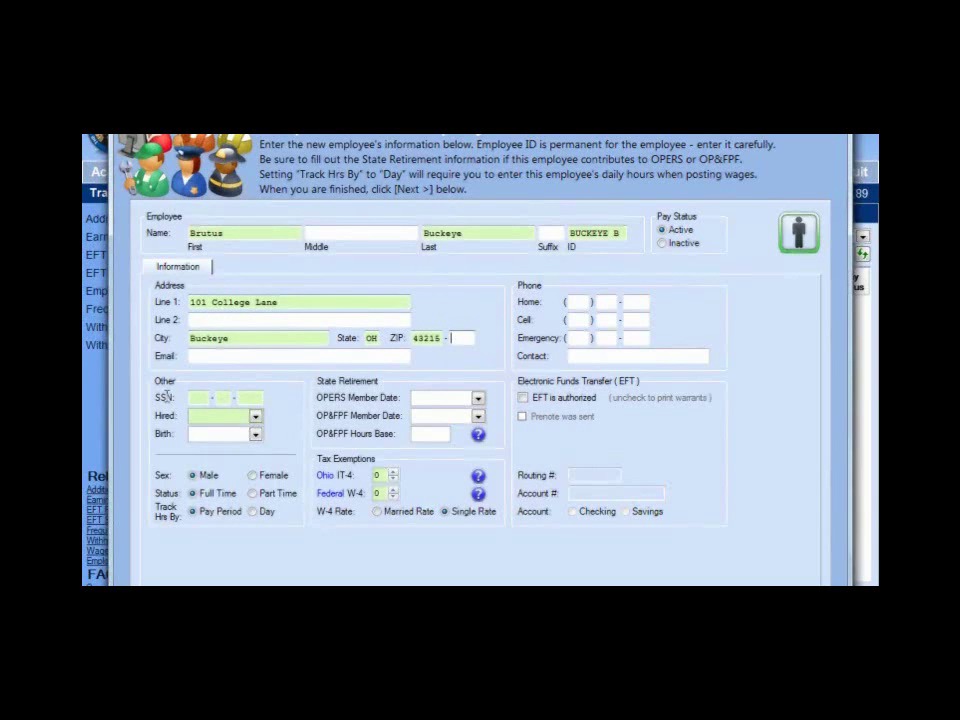
left_click(208, 358)
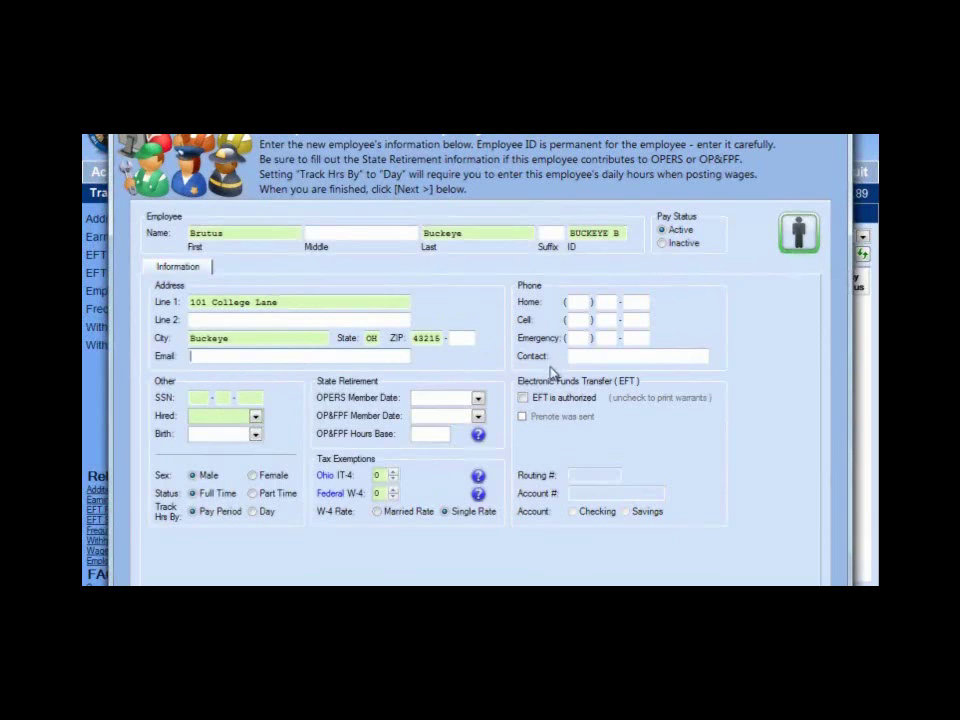
- Enter the employee's Social Security number and a hire date of 08/17/2012
left_click(199, 397)
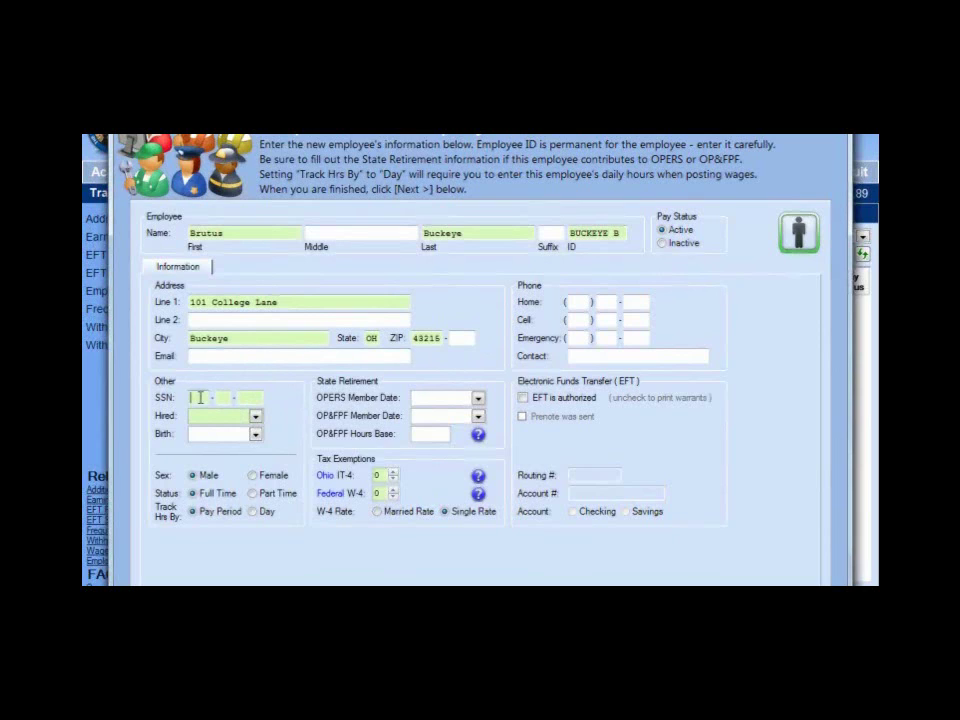
type("999 - 99 - 9999")
left_click(256, 417)
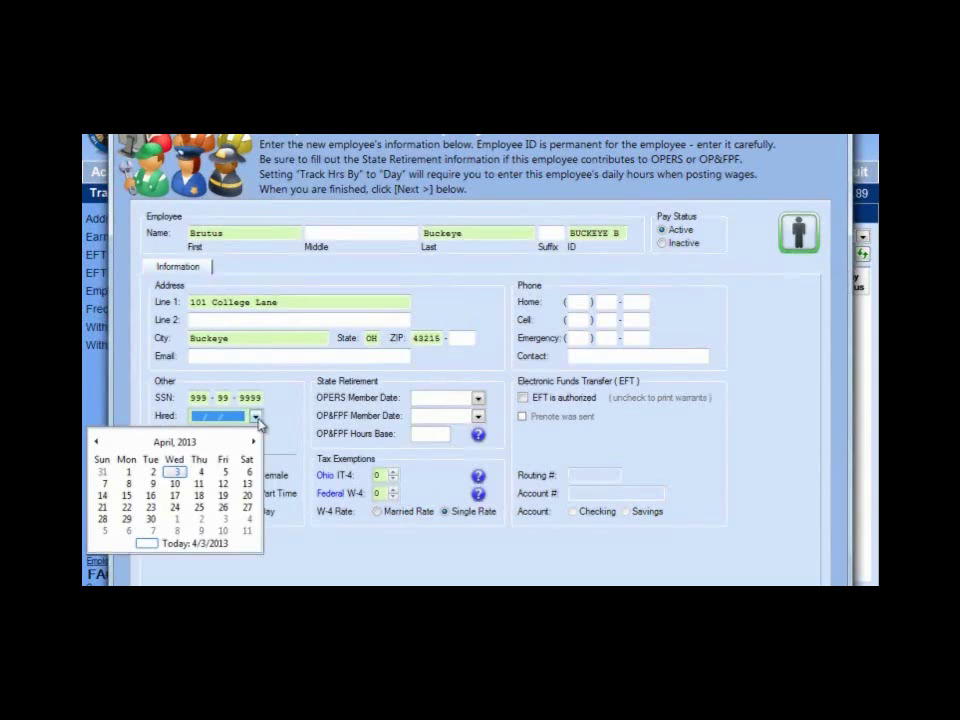
left_click(257, 418)
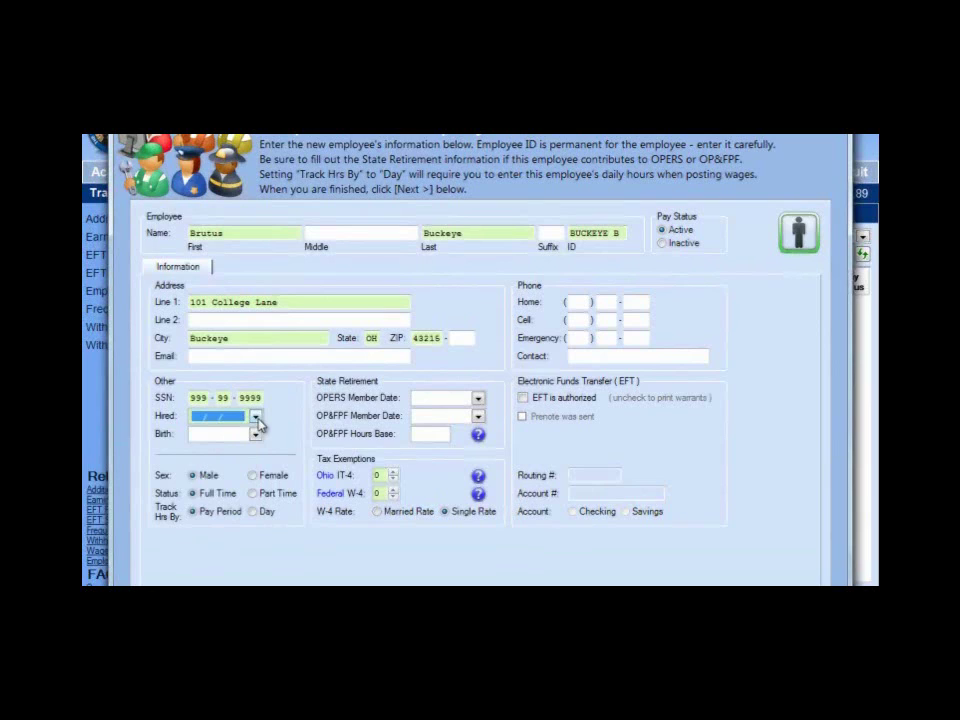
type("08/14")
key("BackSpace")
key("BackSpace")
type("17/ ")
type("12")
key("Tab")
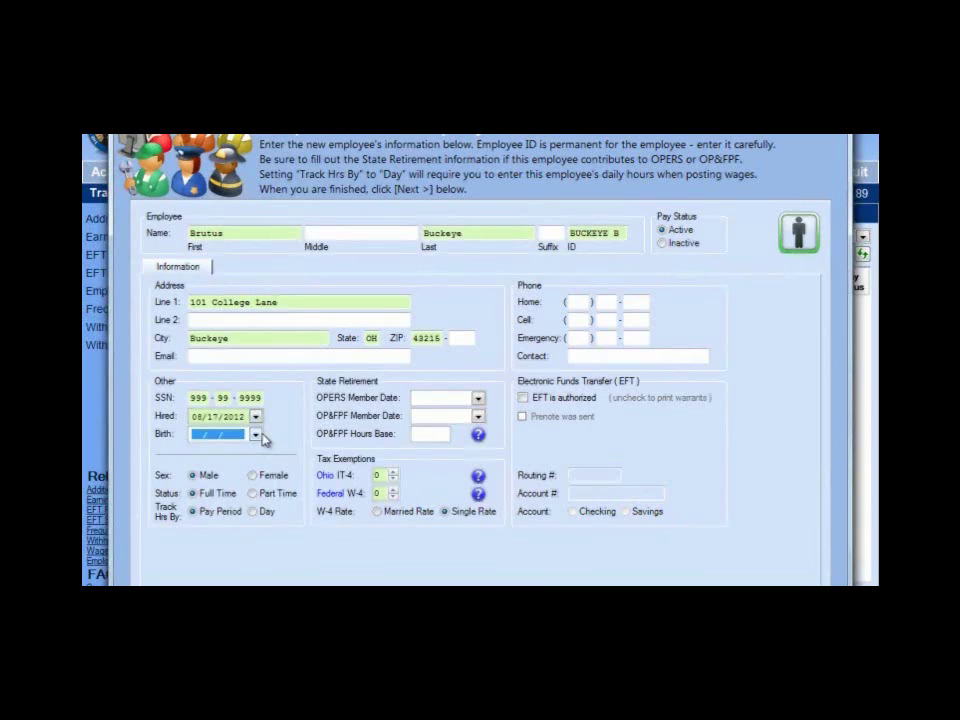
- Leave the birth date blank and set the OPERS member date to 08/17/2012
left_click(256, 435)
left_click(260, 437)
left_click(242, 433)
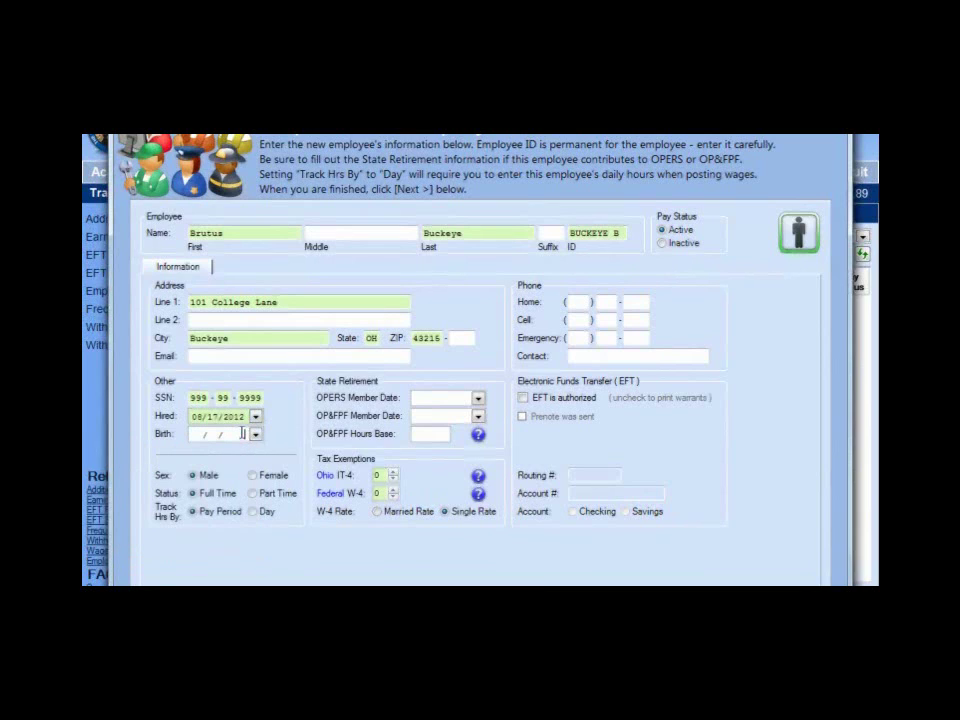
left_click(424, 398)
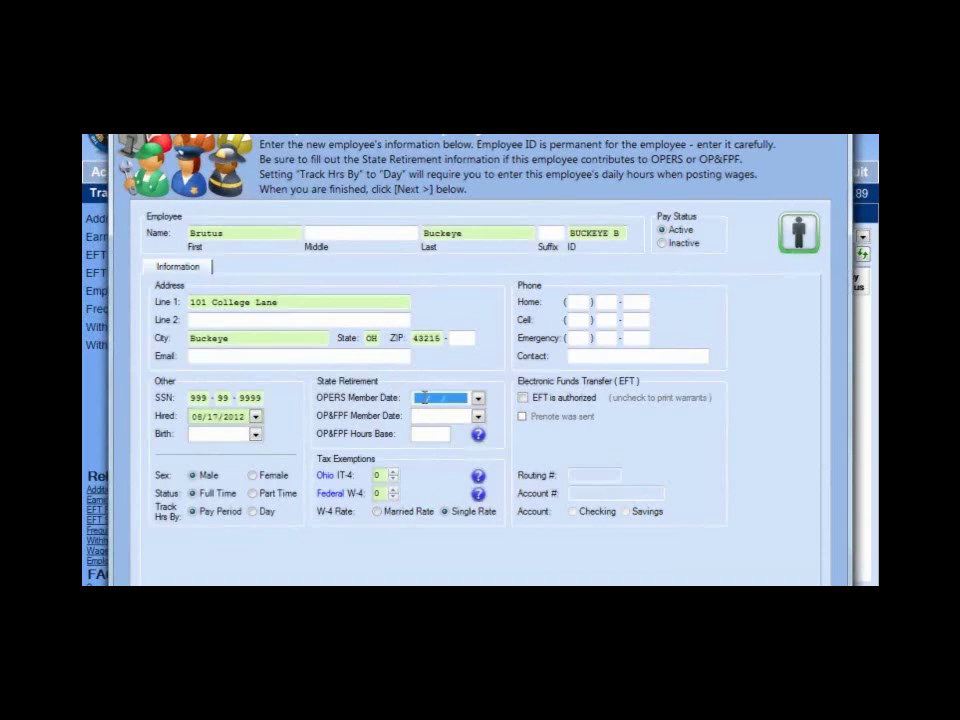
type("08/")
type("17/20")
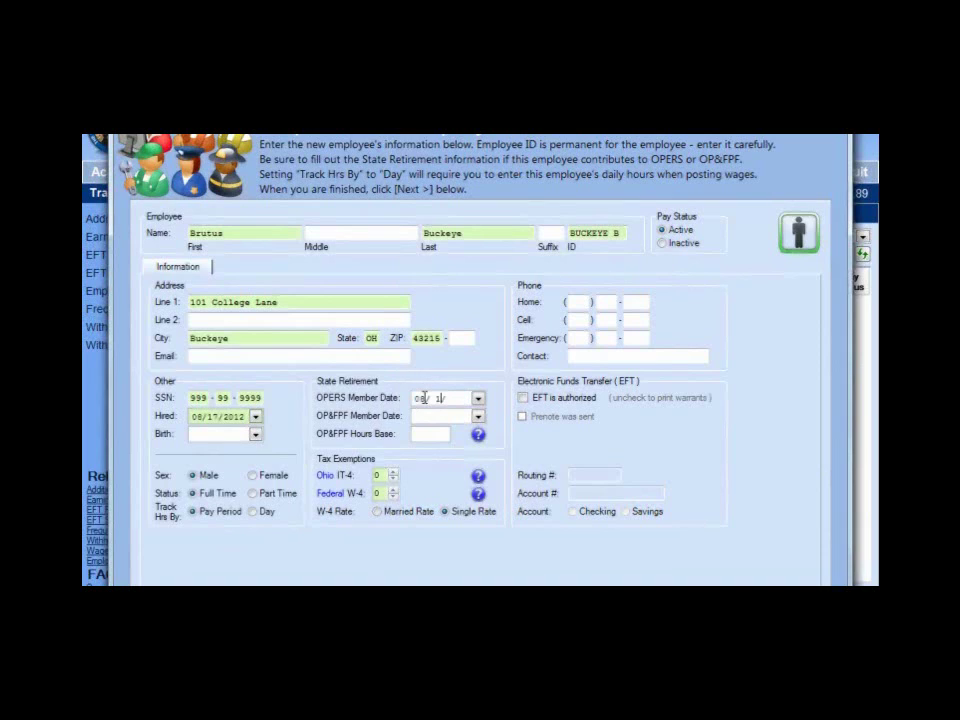
type("12")
key("Tab")
- Settle the employment status on Full Time after toggling with Part Time
left_click(257, 503)
left_click(256, 494)
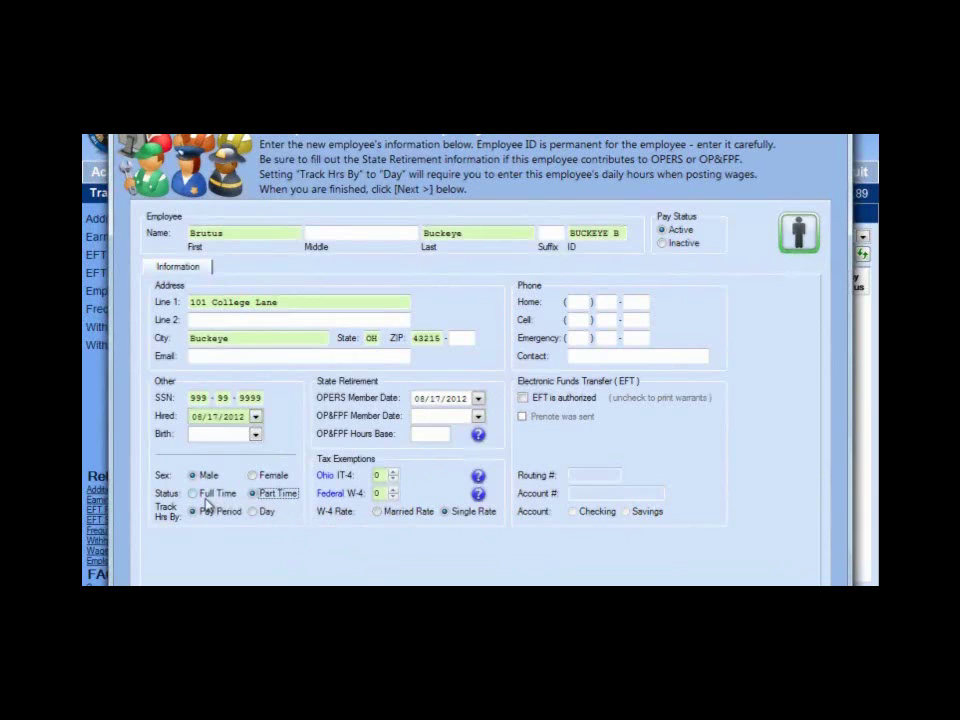
left_click(206, 500)
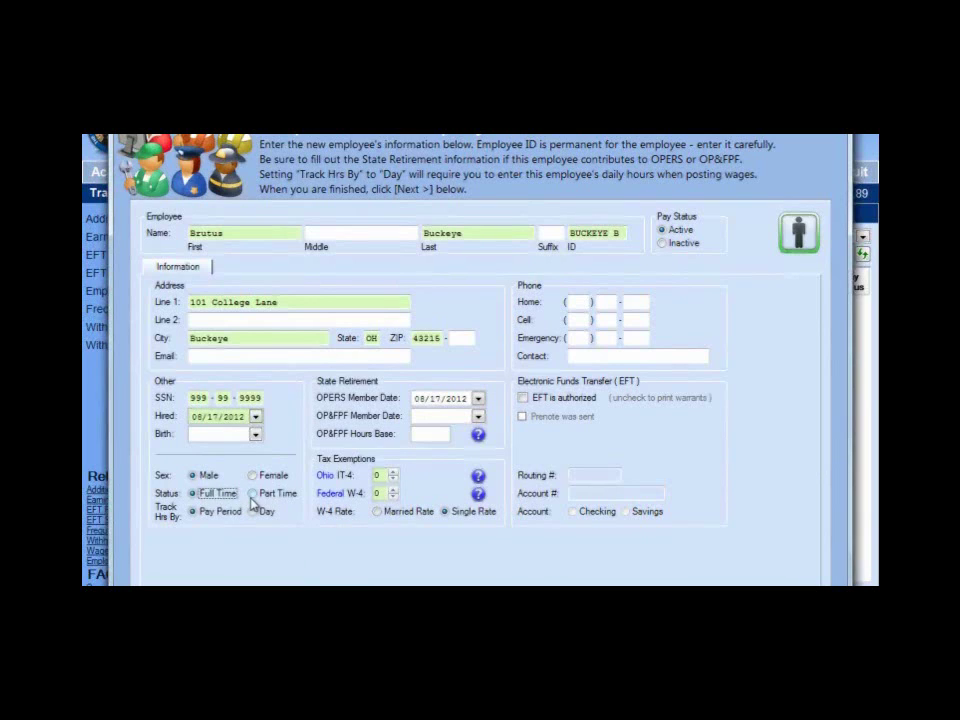
left_click(253, 494)
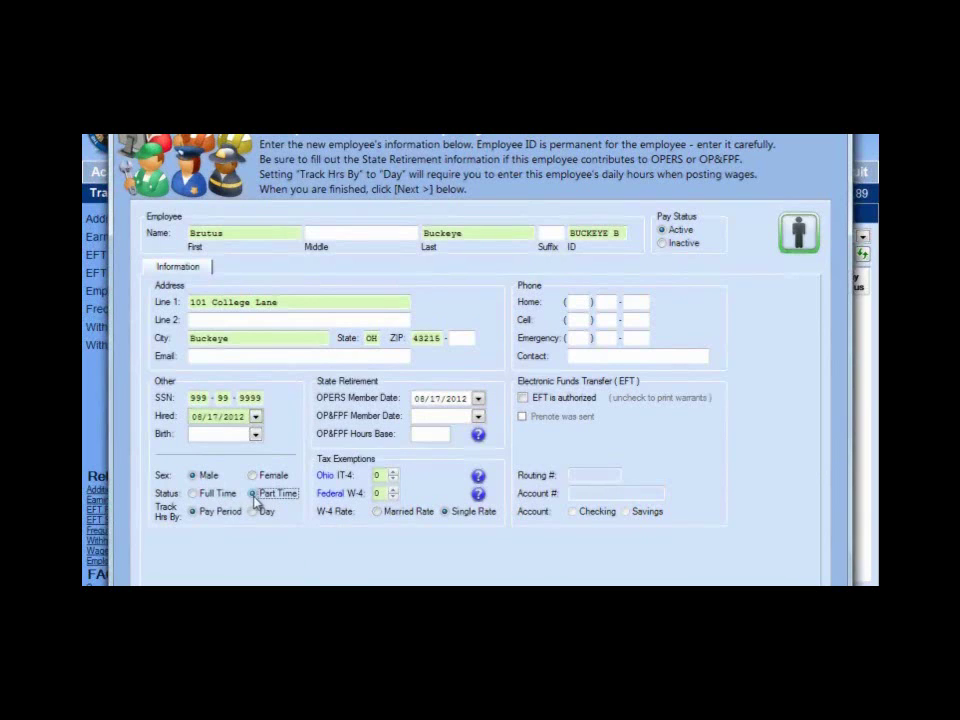
left_click(193, 494)
left_click(294, 500)
left_click(196, 494)
- Keep the employee's hours tracked by Pay Period
left_click(194, 516)
left_click(252, 514)
left_click(209, 520)
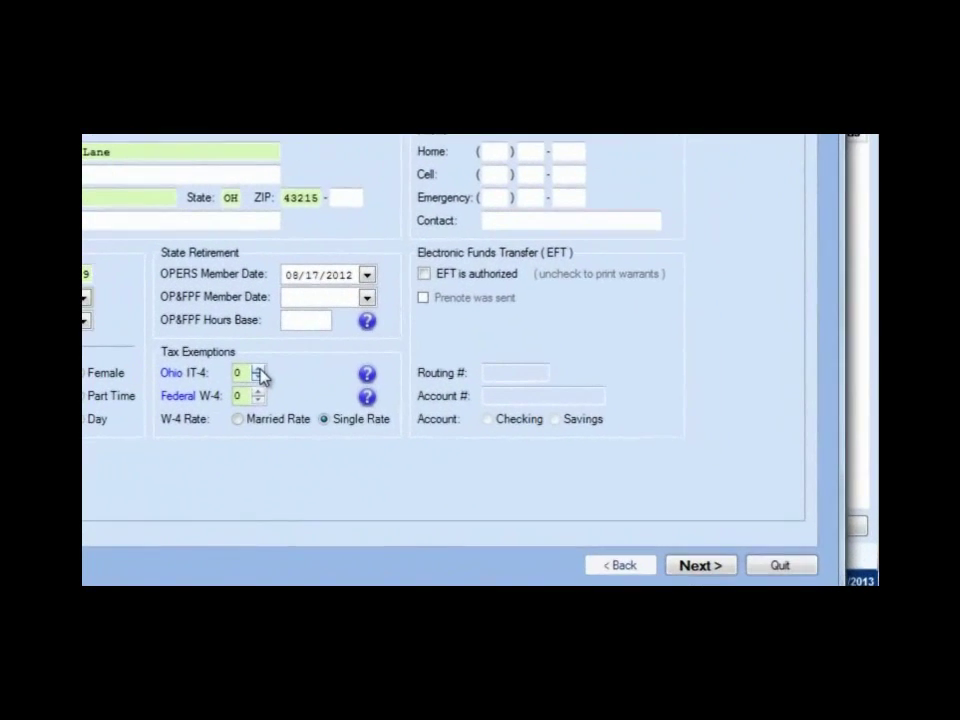
- Set Ohio IT-4 and Federal W-4 exemptions to 3 each, withheld at the married rate
left_click(258, 369)
left_click(258, 369)
left_click(258, 369)
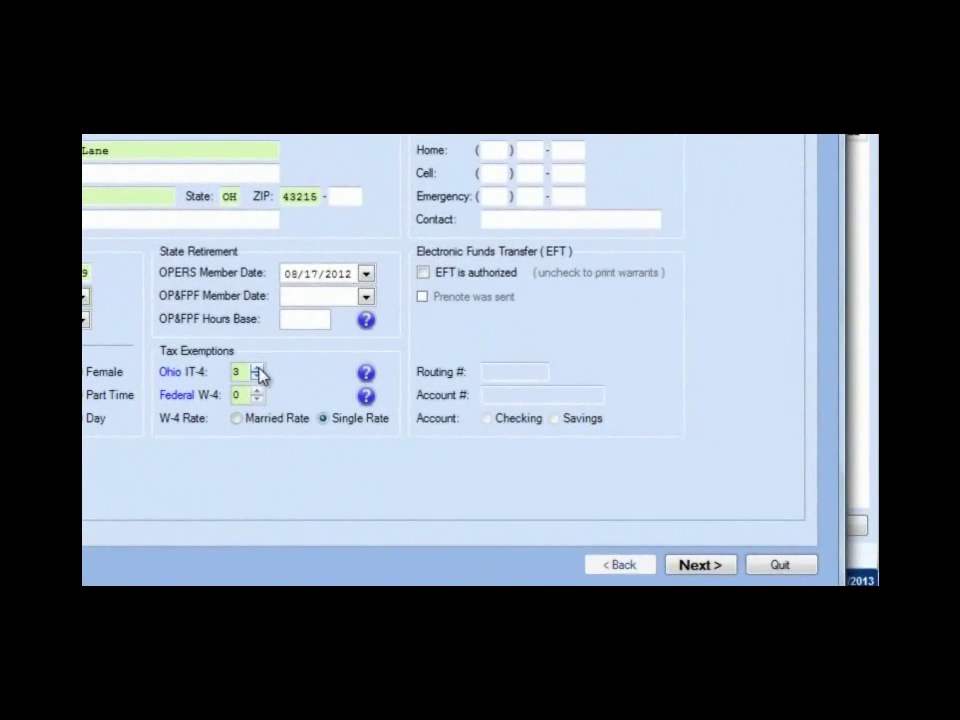
left_click(258, 392)
left_click(258, 391)
left_click(258, 391)
left_click(240, 420)
- Advance past Step 1 and acknowledge the Medicare coverage notice
left_click(698, 566)
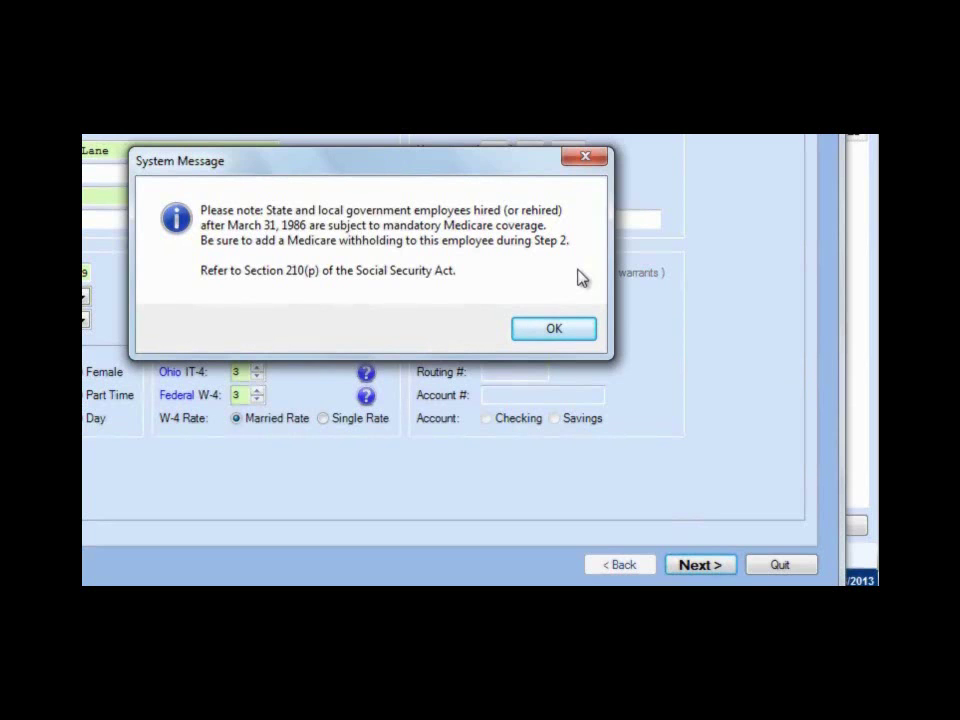
left_click(554, 328)
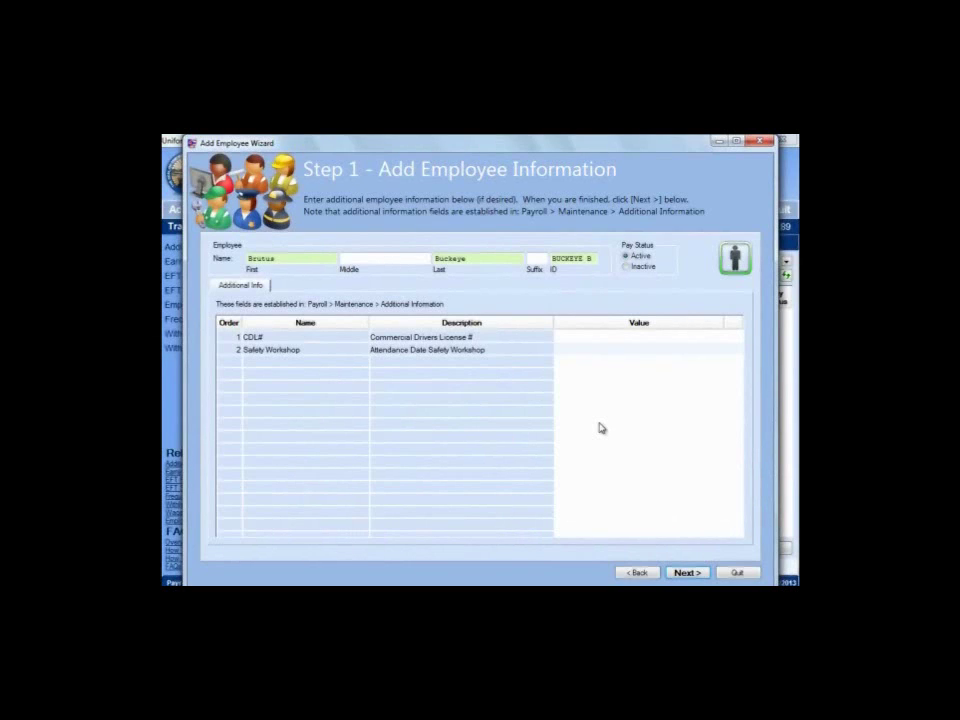
- Enter the employee's commercial driver's licence number as the CDL# value, then save the new employee
left_click(570, 338)
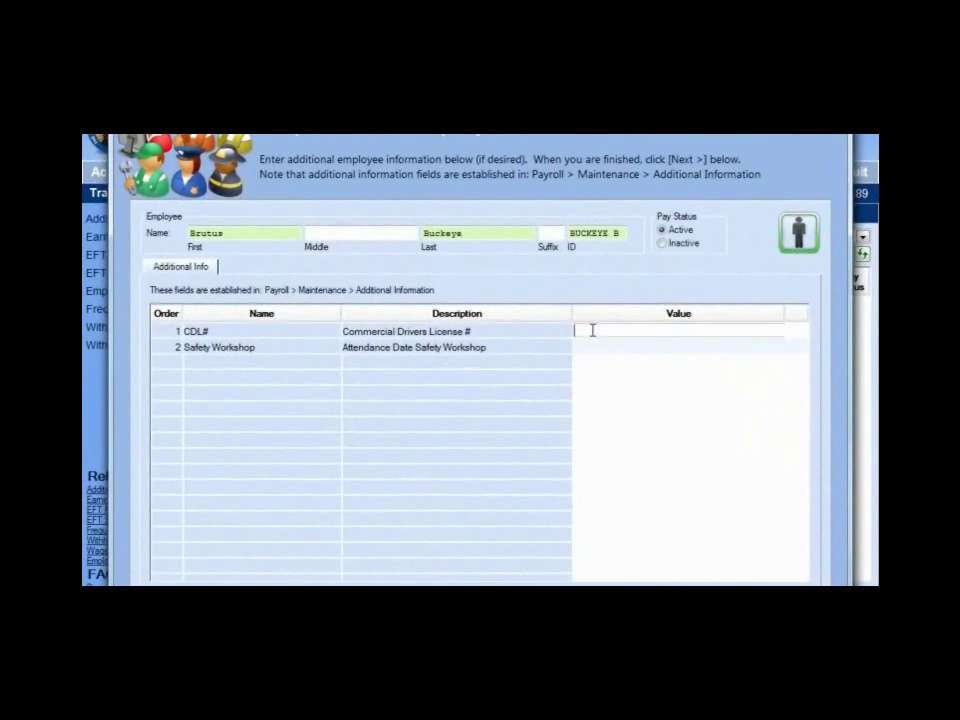
type("ABC-1234")
key("Return")
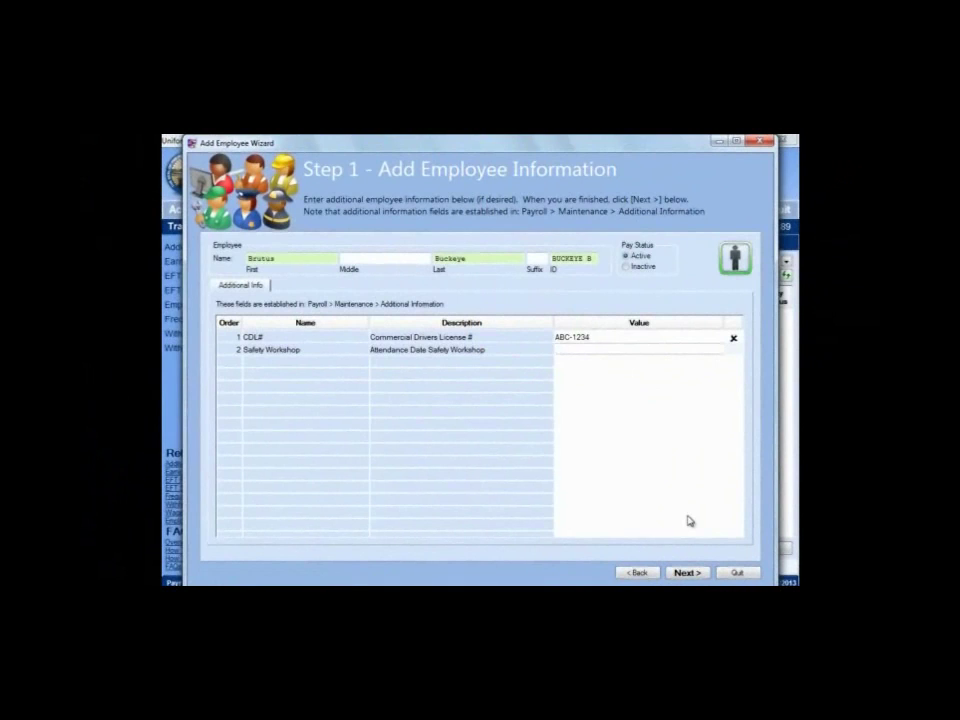
left_click(687, 574)
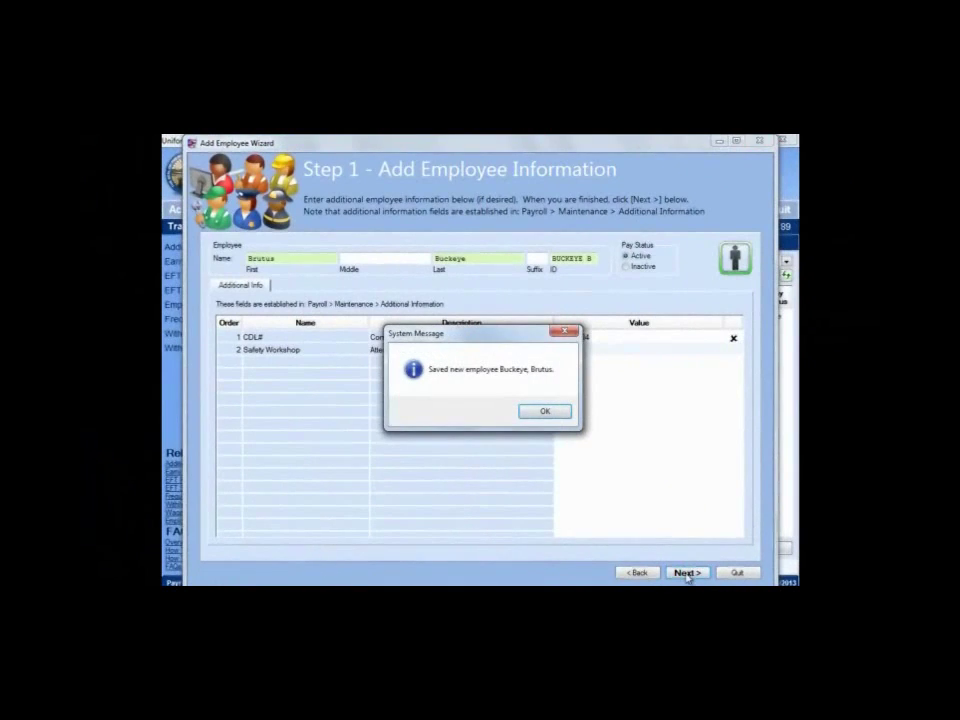
- Acknowledge the saved-employee message, reposition the wizard window, and continue to Step 2 - Add Employee Withholdings
left_click(561, 415)
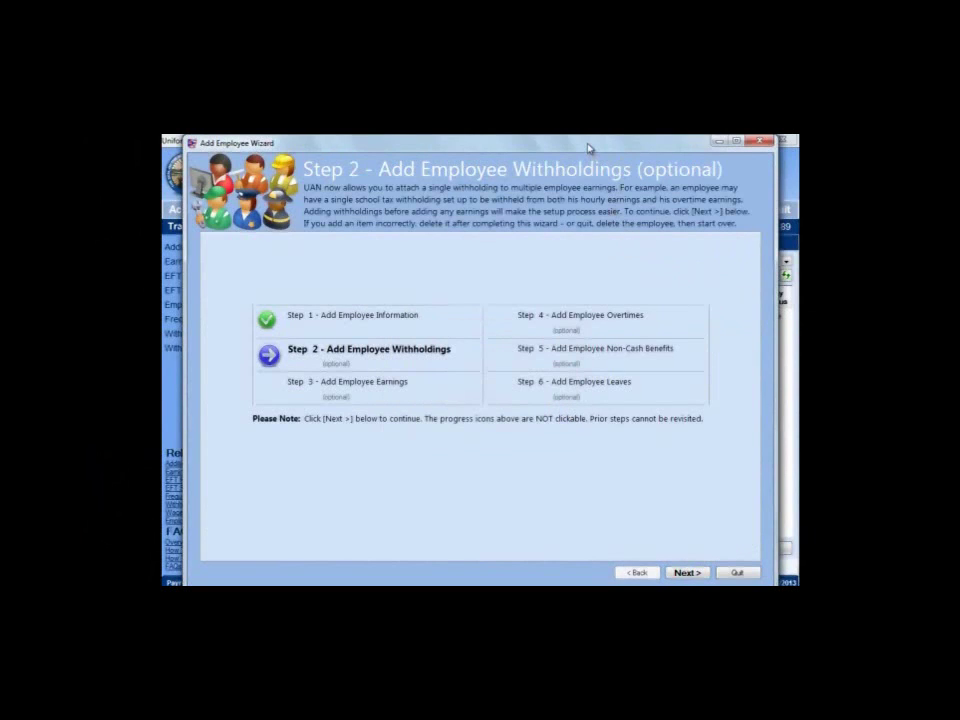
left_click_drag(590, 148, 617, 346)
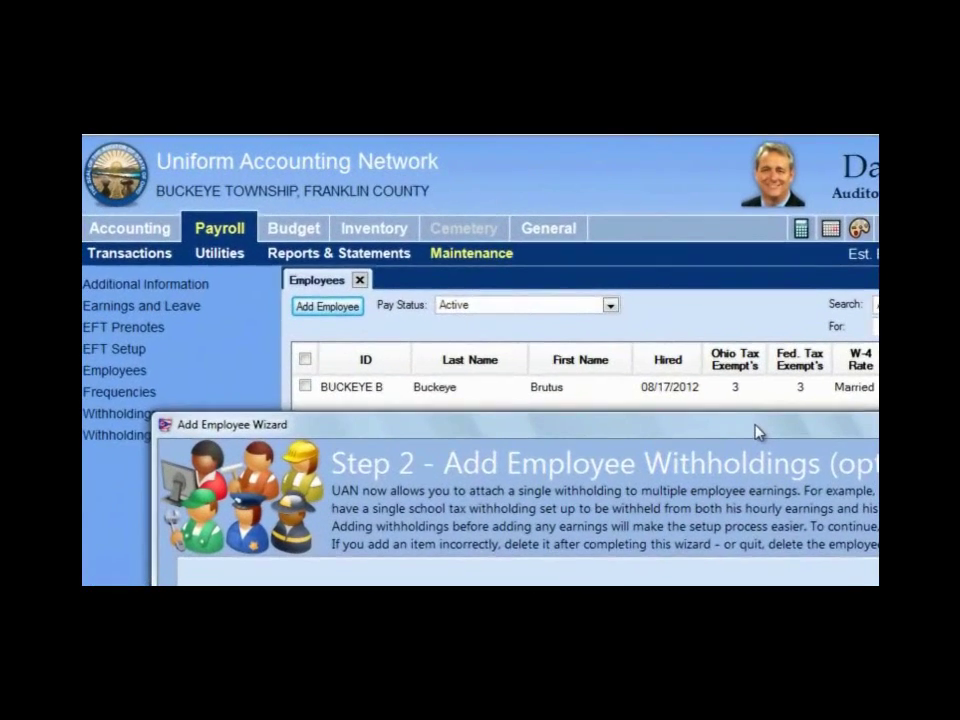
left_click_drag(760, 443, 675, 151)
left_click_drag(590, 153, 590, 147)
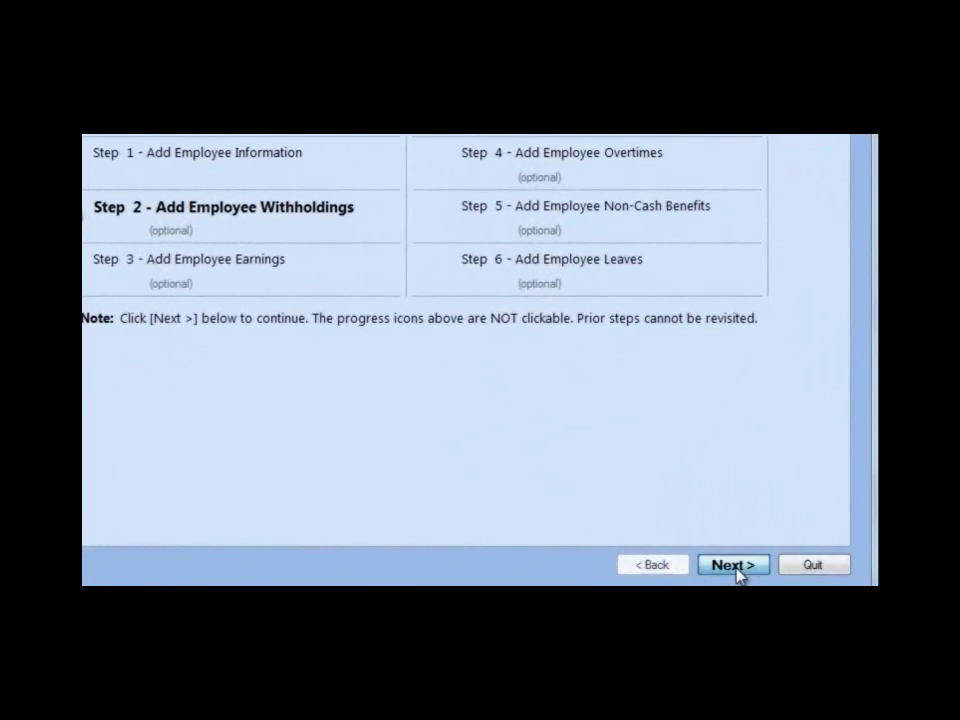
left_click(735, 568)
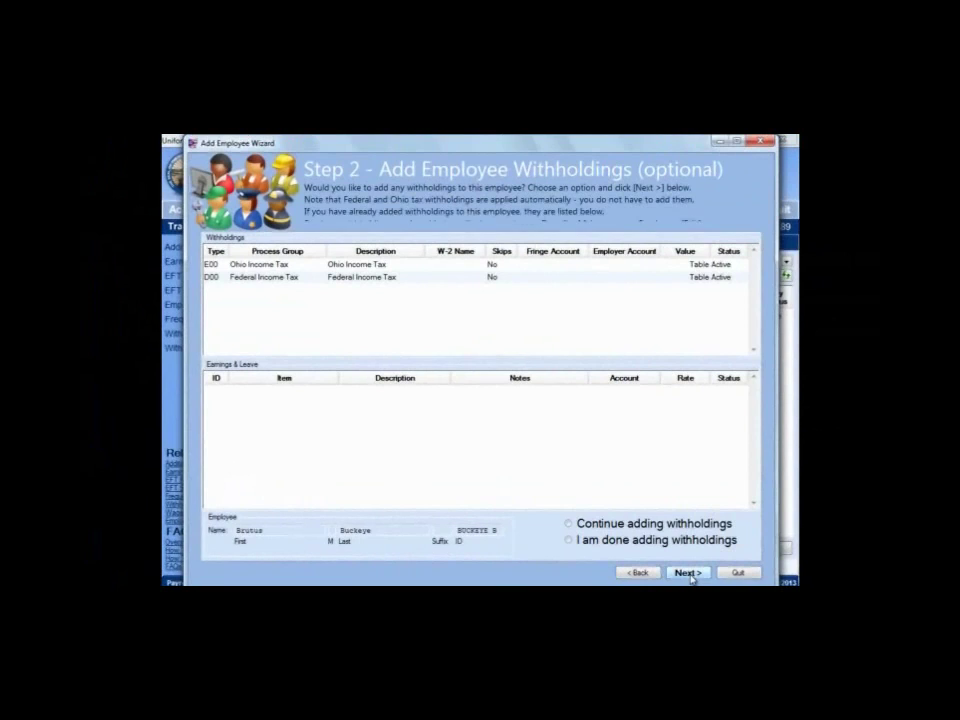
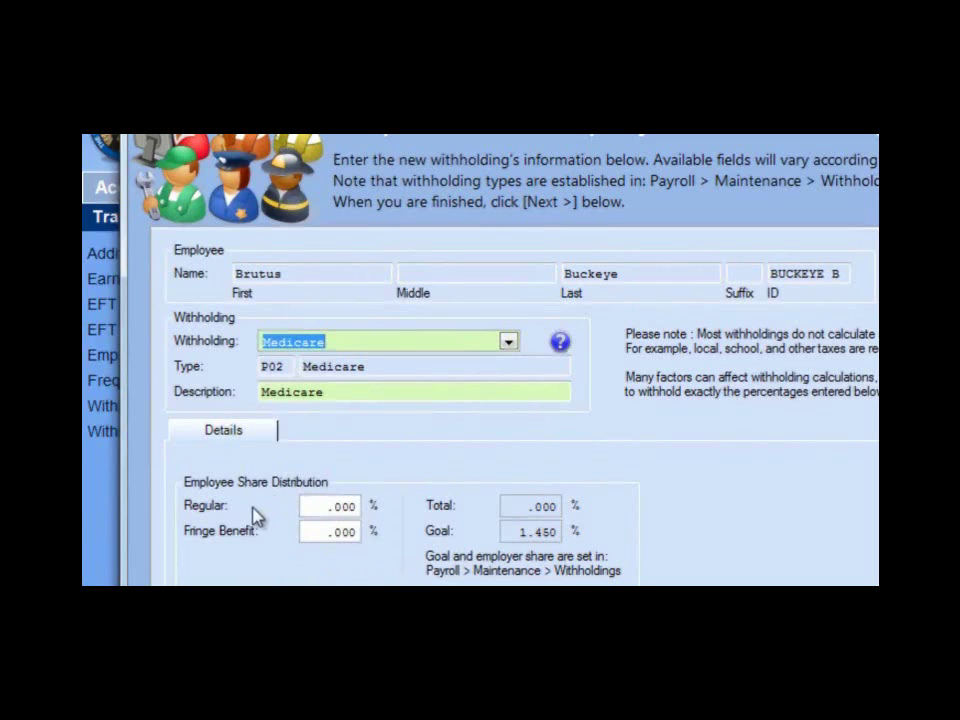
- Enter 1.45 as the Medicare Regular employee share so the total reaches 1.450%
left_click(324, 504)
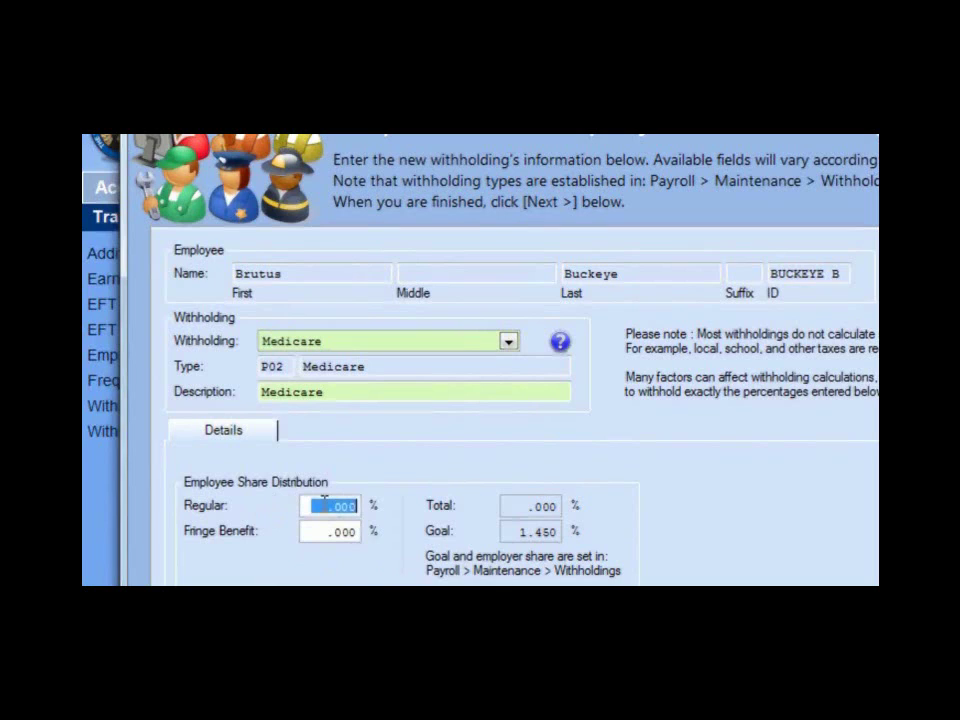
type("1")
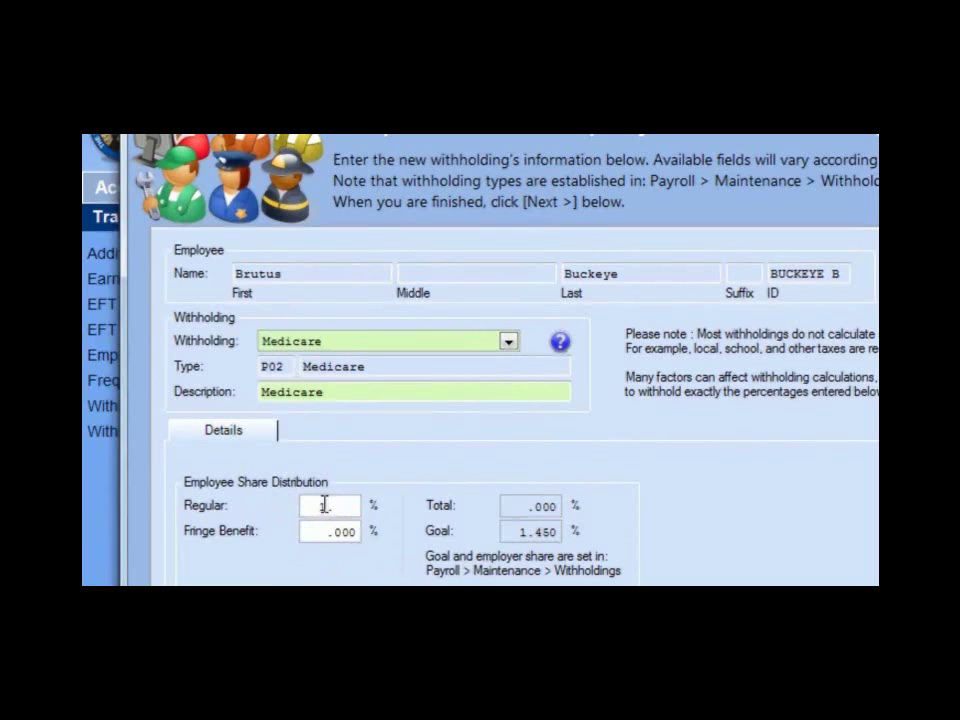
type(".45")
key("Tab")
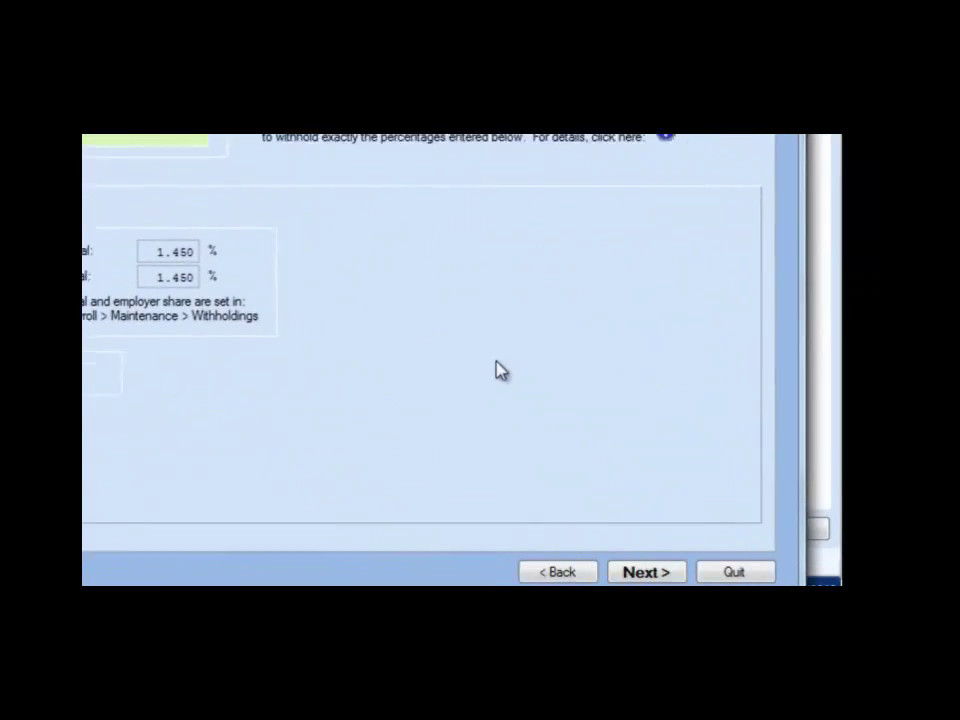
left_click(651, 566)
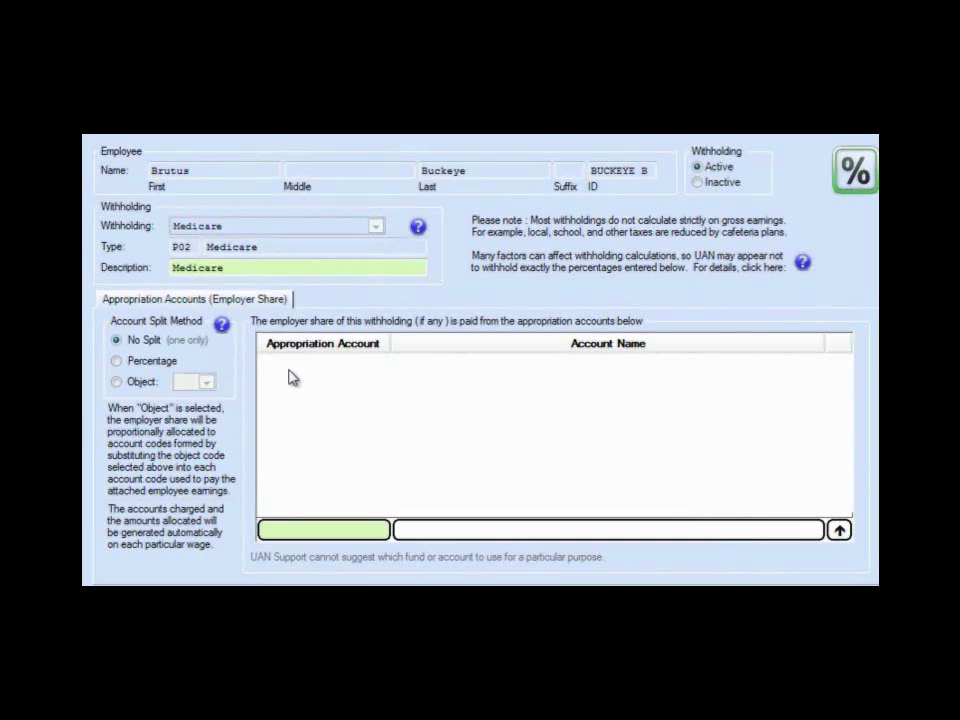
left_click(381, 532)
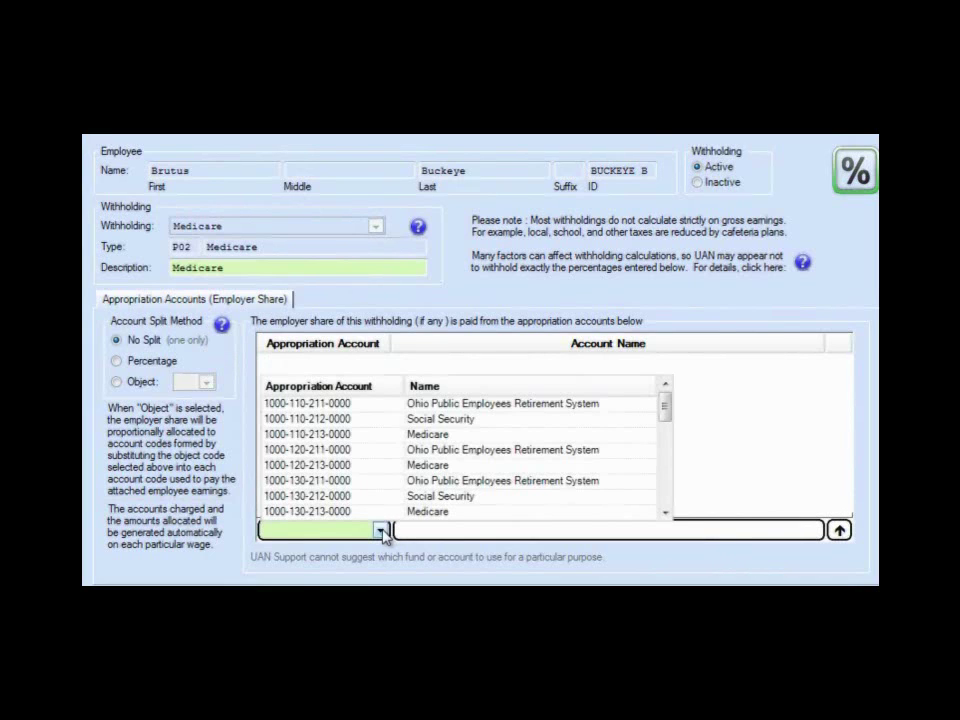
left_click(381, 532)
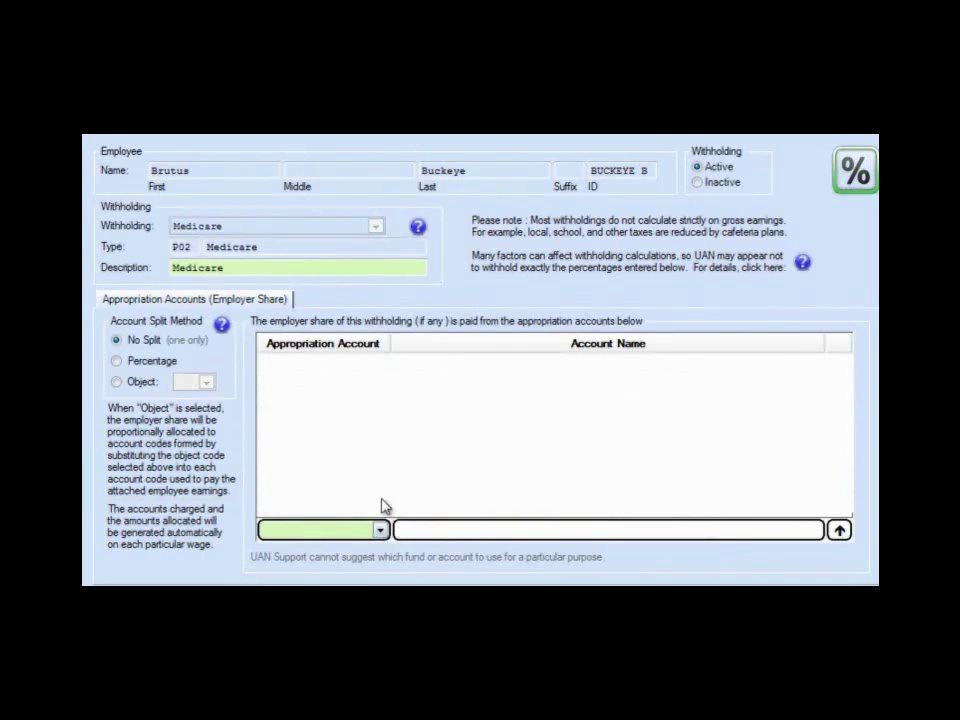
left_click(380, 532)
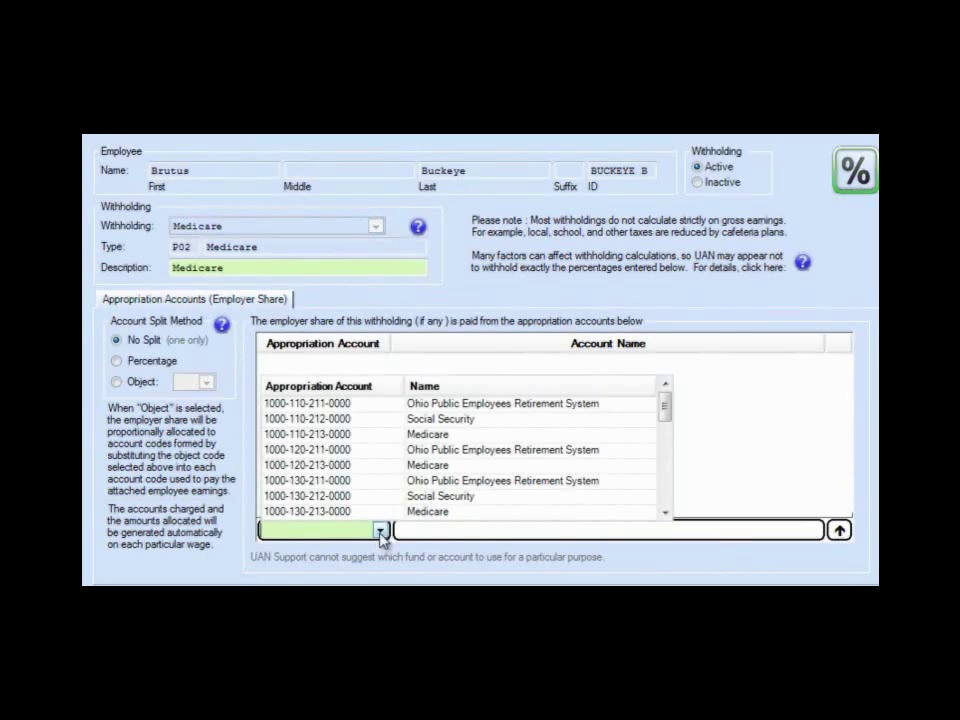
left_click(410, 436)
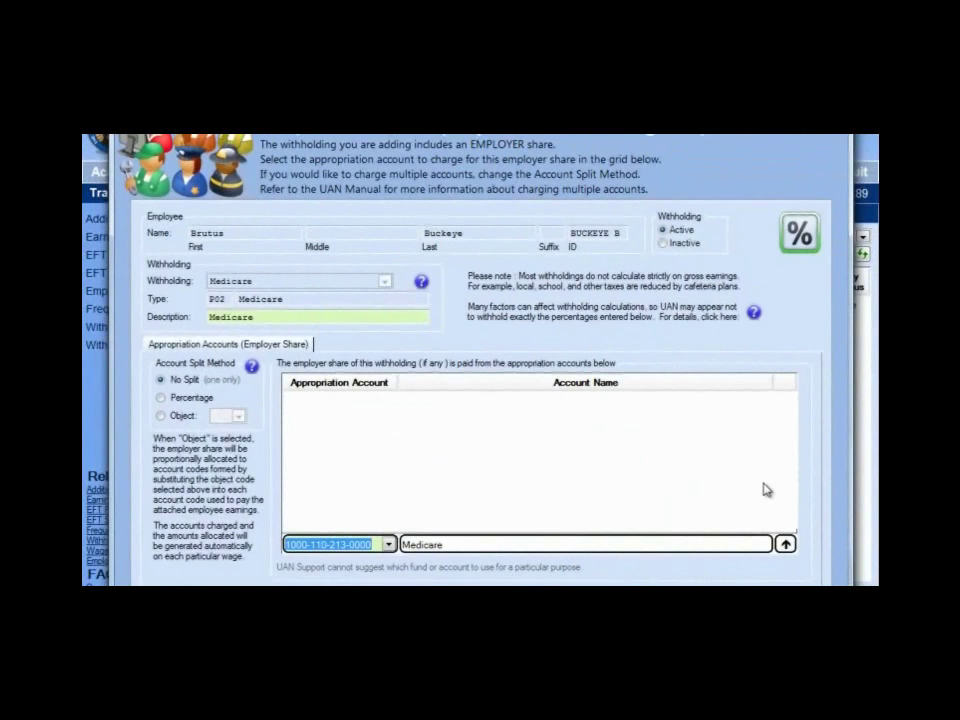
left_click(785, 545)
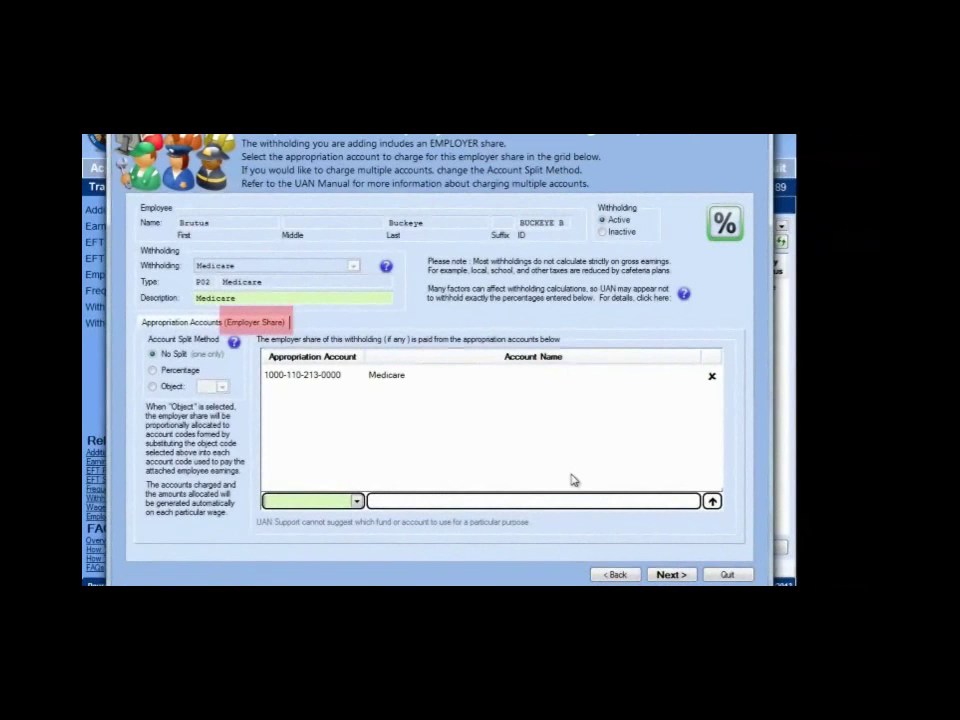
- On the fringe benefit page, delete the copied Medicare account row
left_click(669, 575)
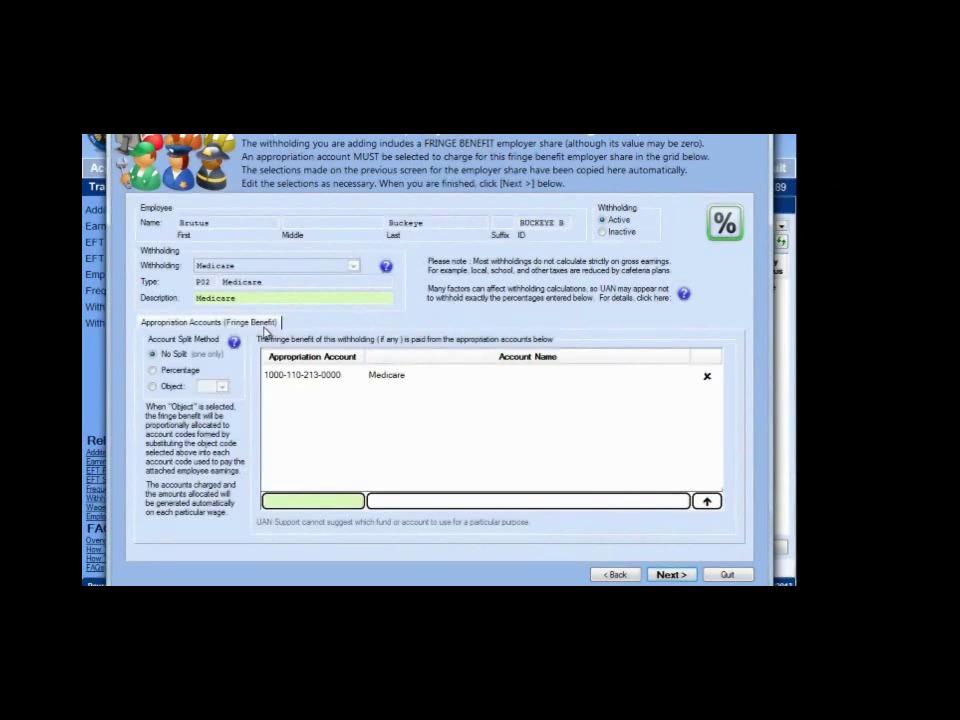
mouse_move(316, 384)
left_click(357, 374)
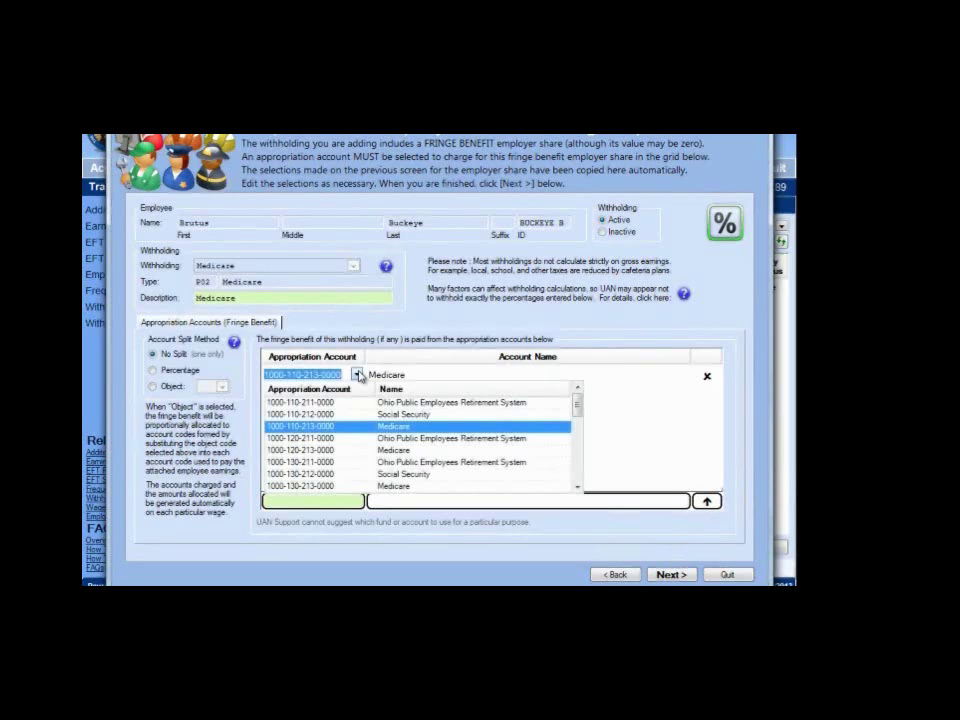
left_click(358, 375)
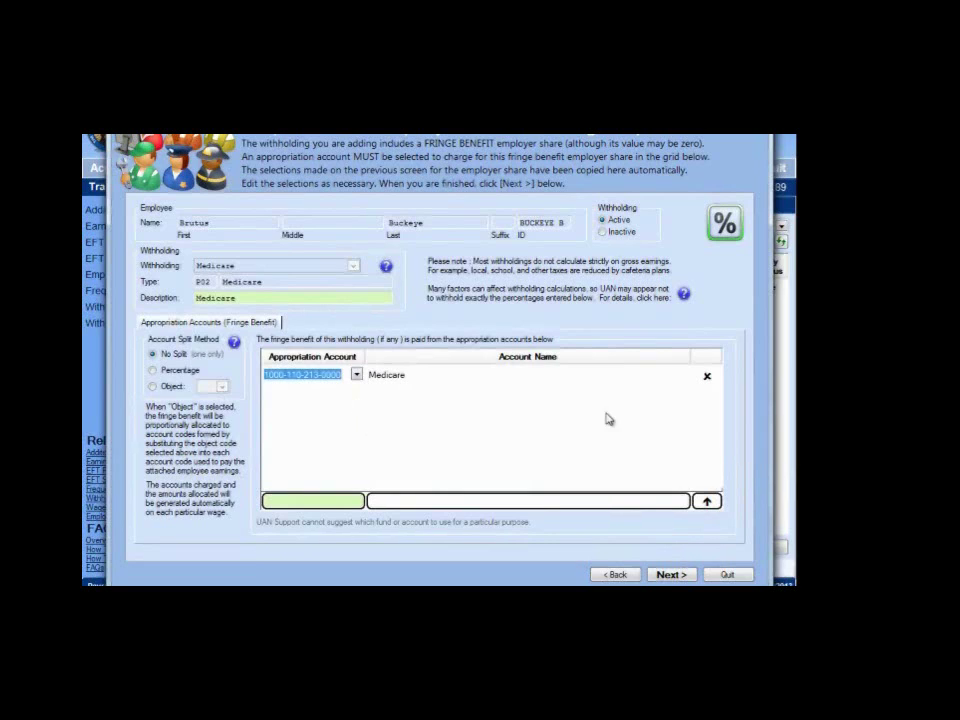
left_click(708, 377)
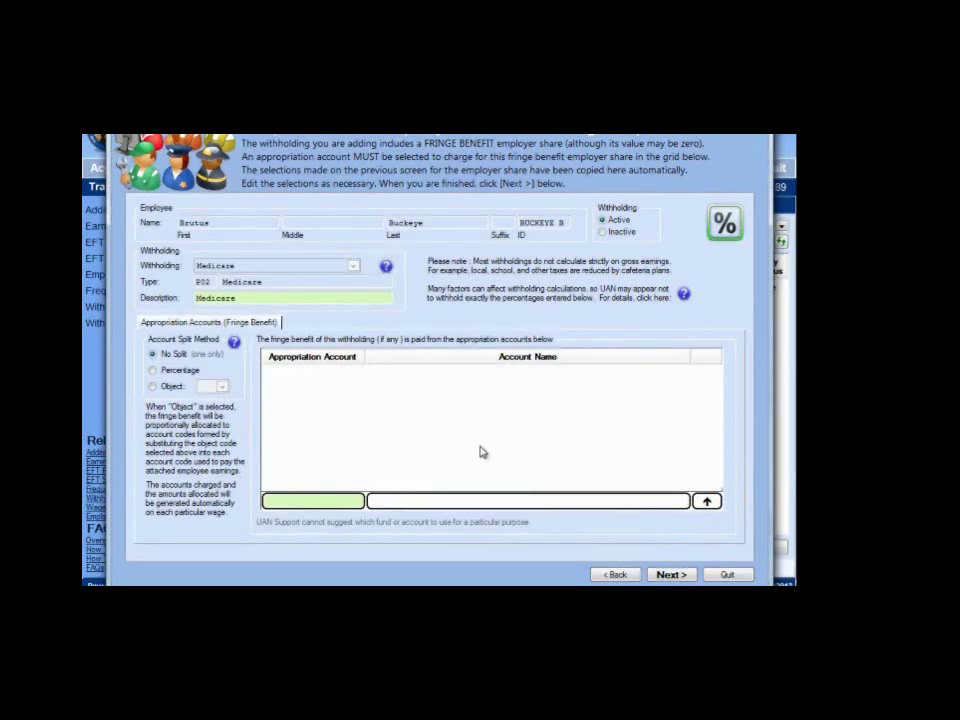
left_click(356, 501)
left_click(357, 503)
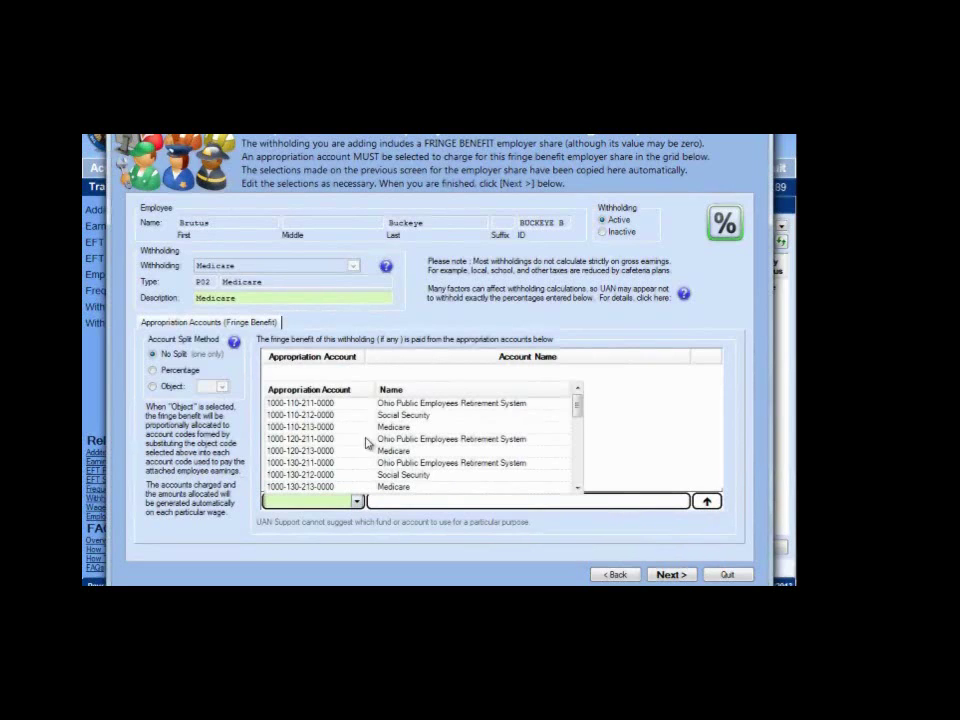
left_click(333, 427)
left_click(333, 427)
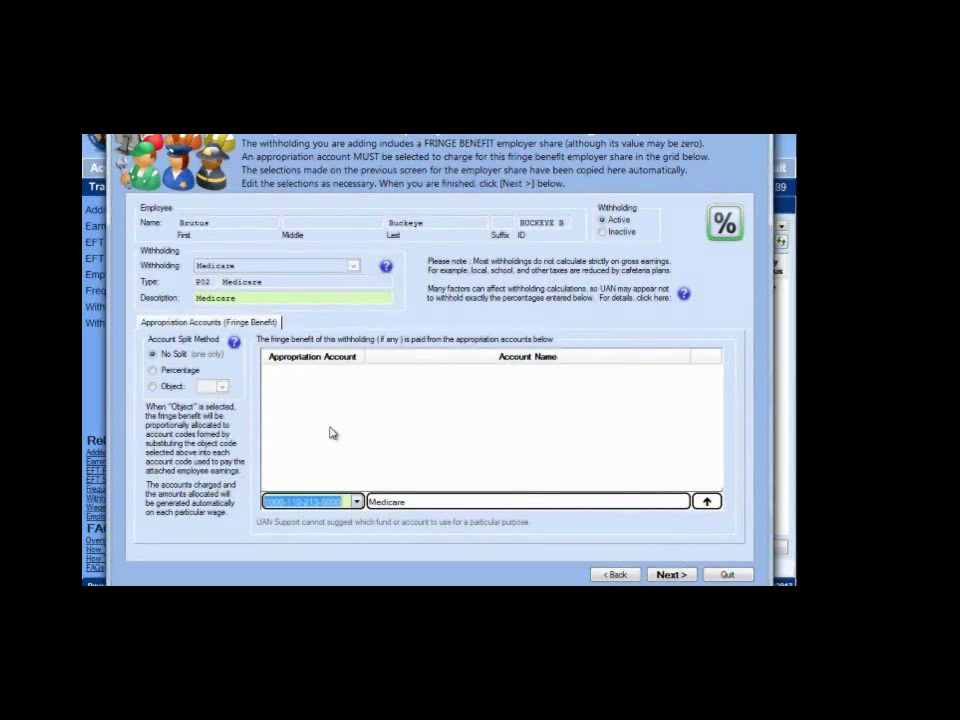
key("Return")
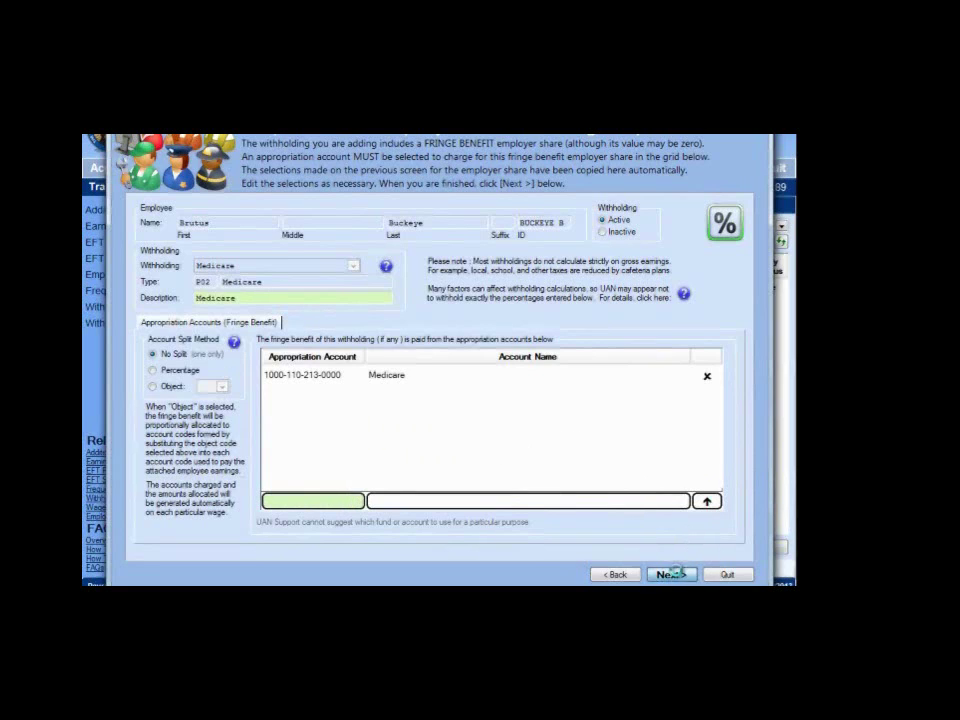
left_click(672, 575)
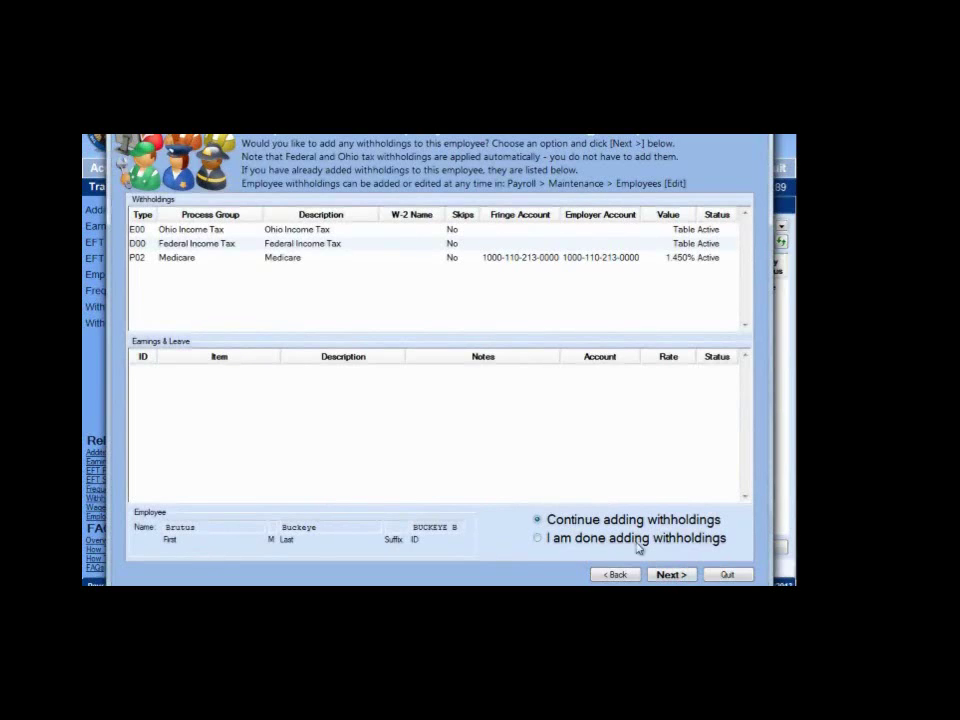
- Leave 'Continue adding withholdings' selected and proceed to a blank withholding form
left_click(672, 575)
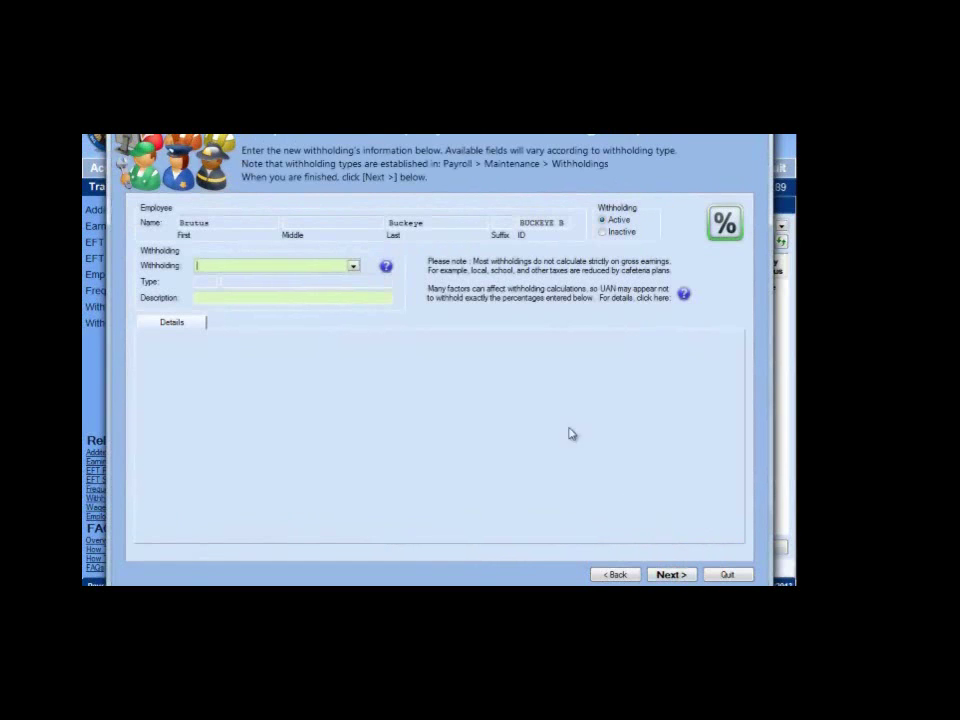
- Choose the OPERS-Govt withholding and give it a 10.00% Regular employee share
left_click(355, 268)
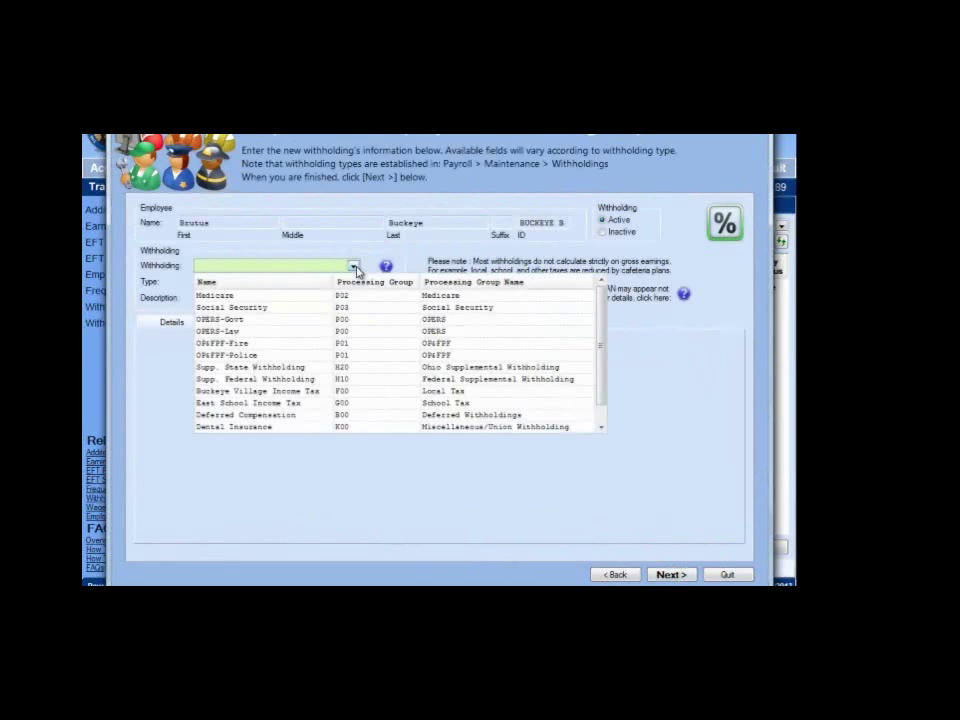
left_click(250, 320)
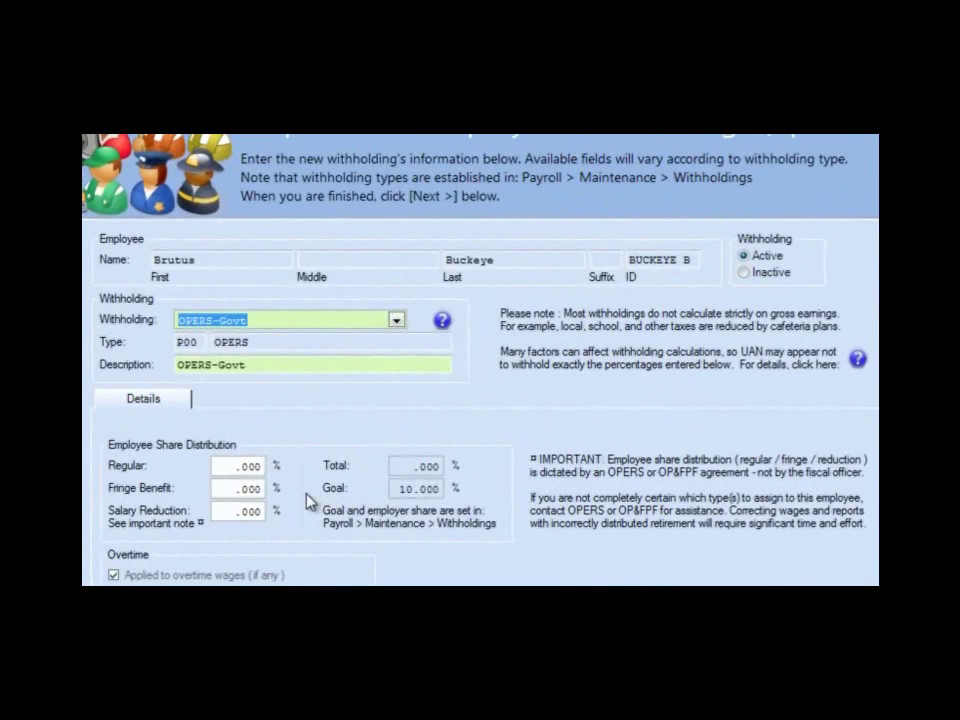
left_click(241, 467)
type("10.")
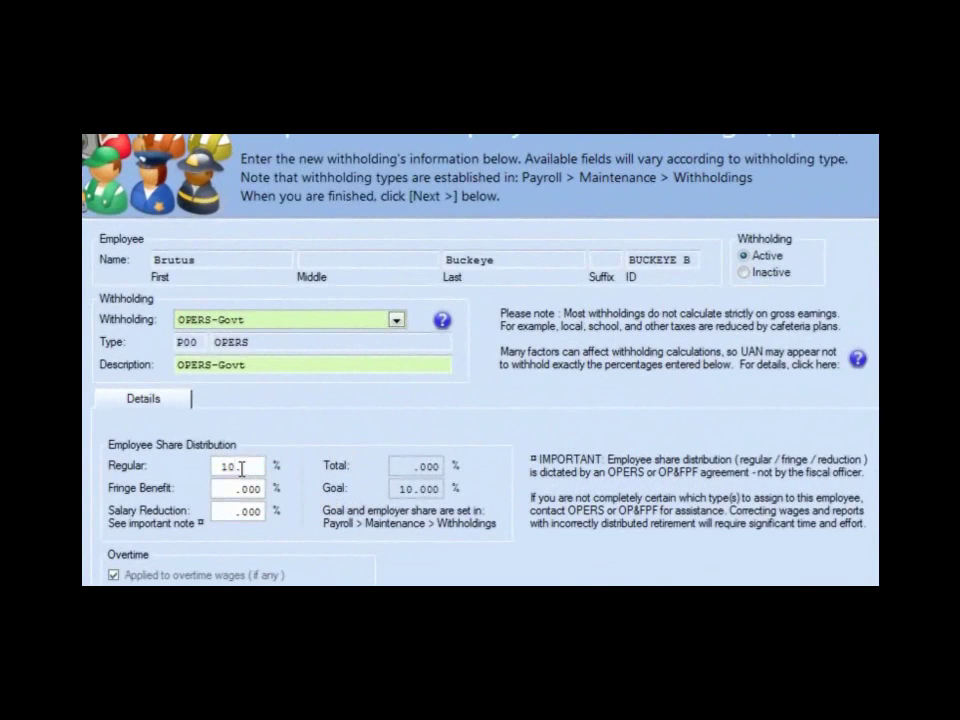
type("00")
key("Tab")
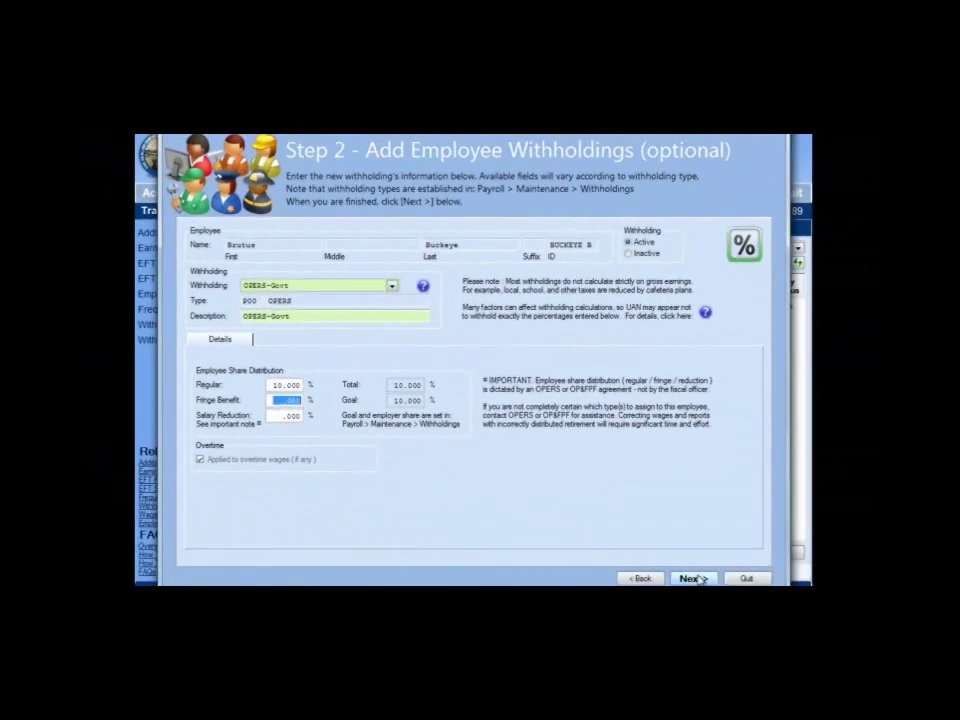
left_click(693, 579)
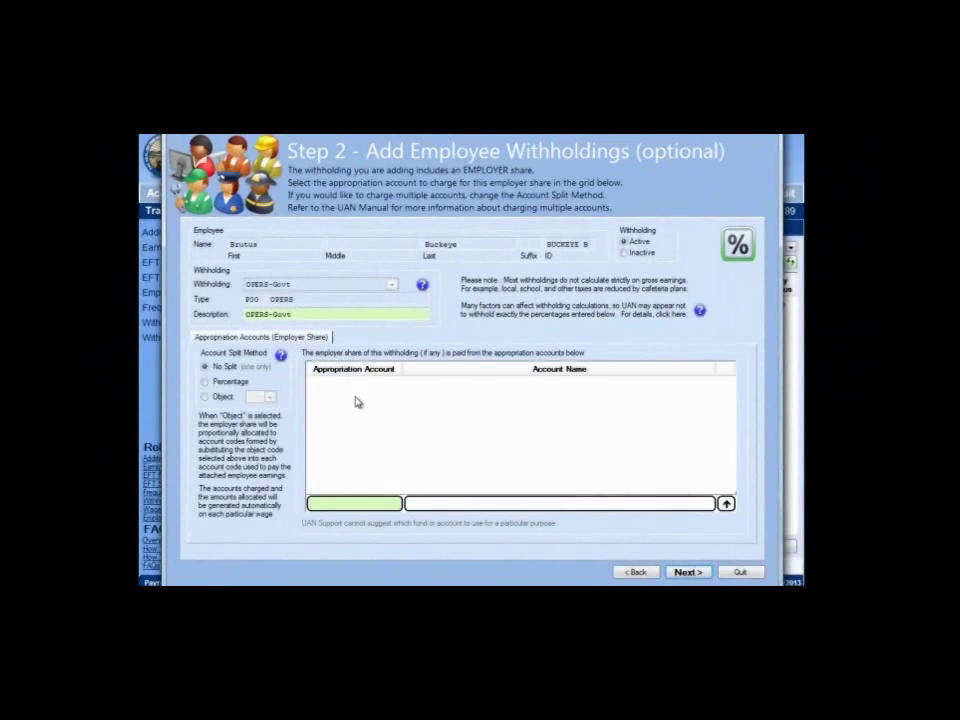
left_click(396, 504)
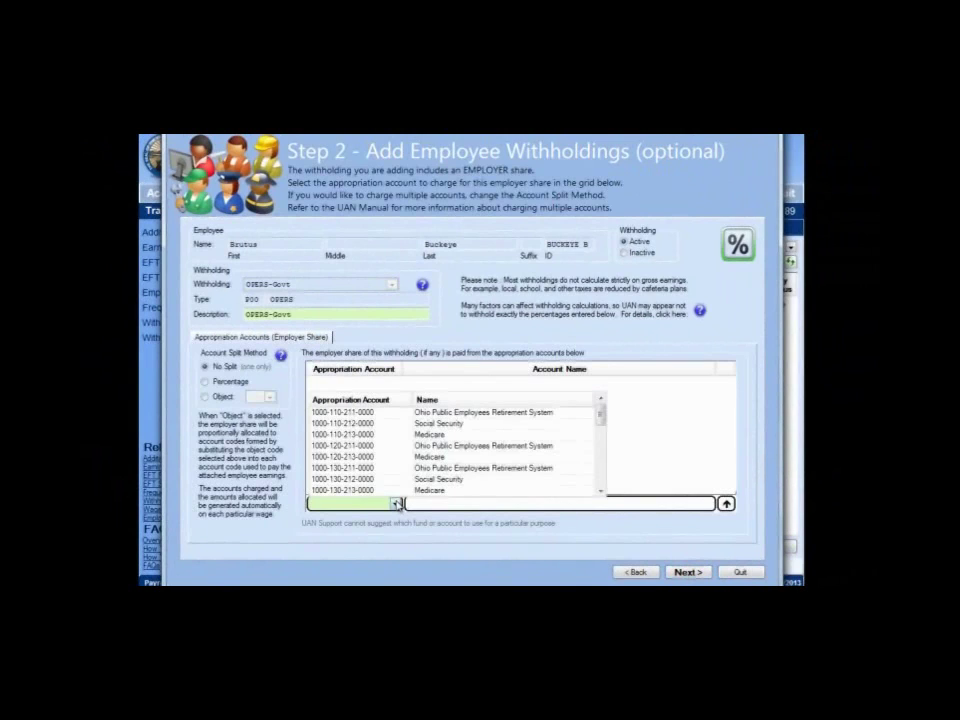
left_click(423, 413)
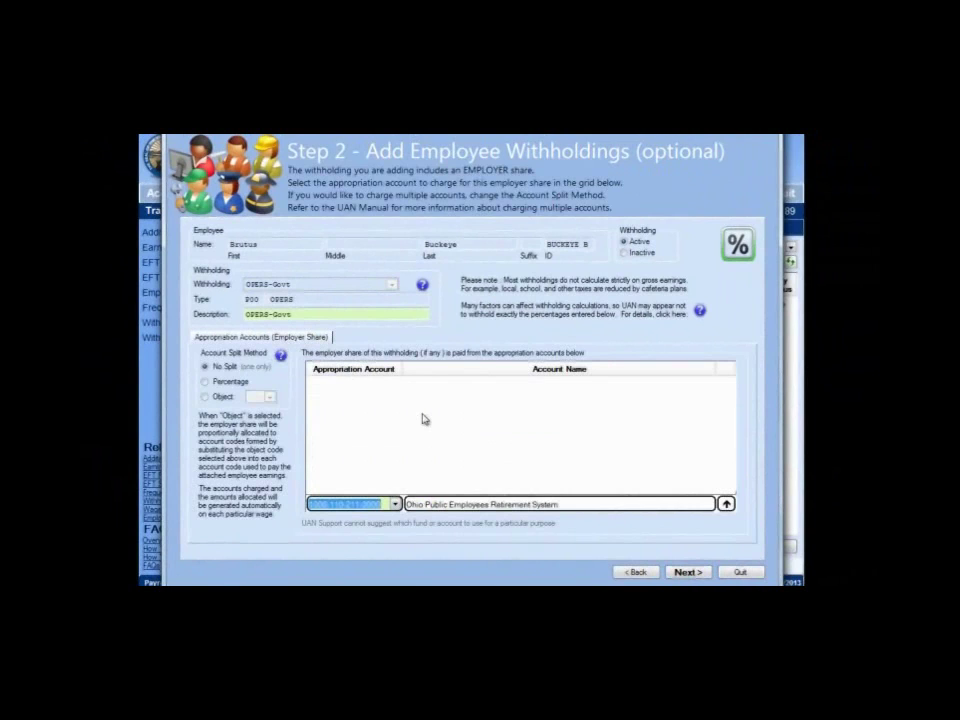
key("Return")
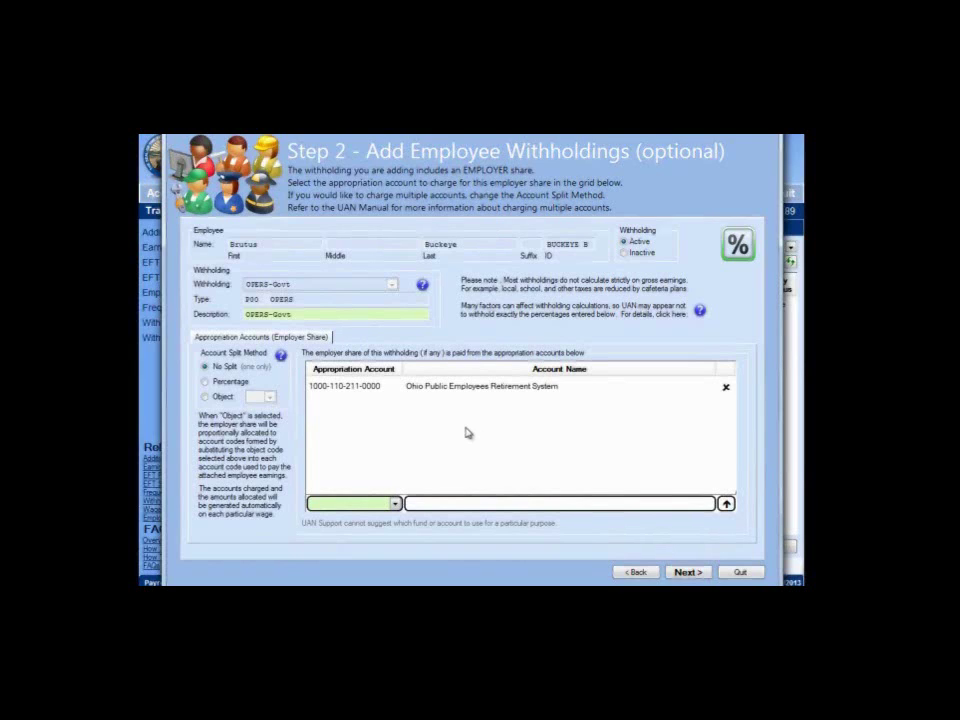
- Pass the fringe benefit page to save OPERS-Govt, then choose to continue adding withholdings
left_click(683, 572)
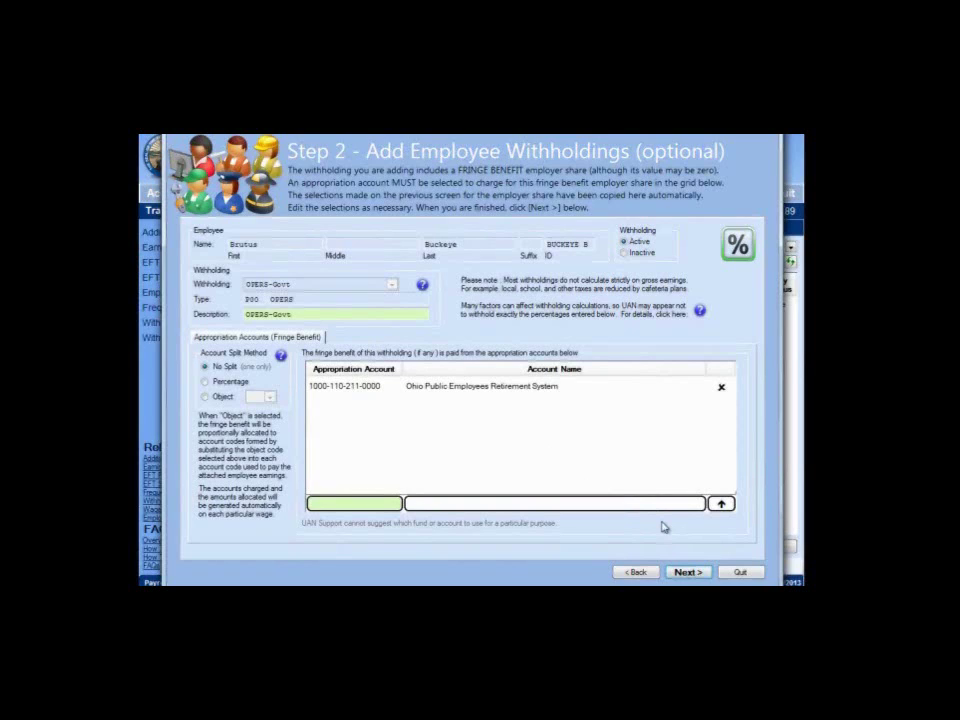
left_click(687, 572)
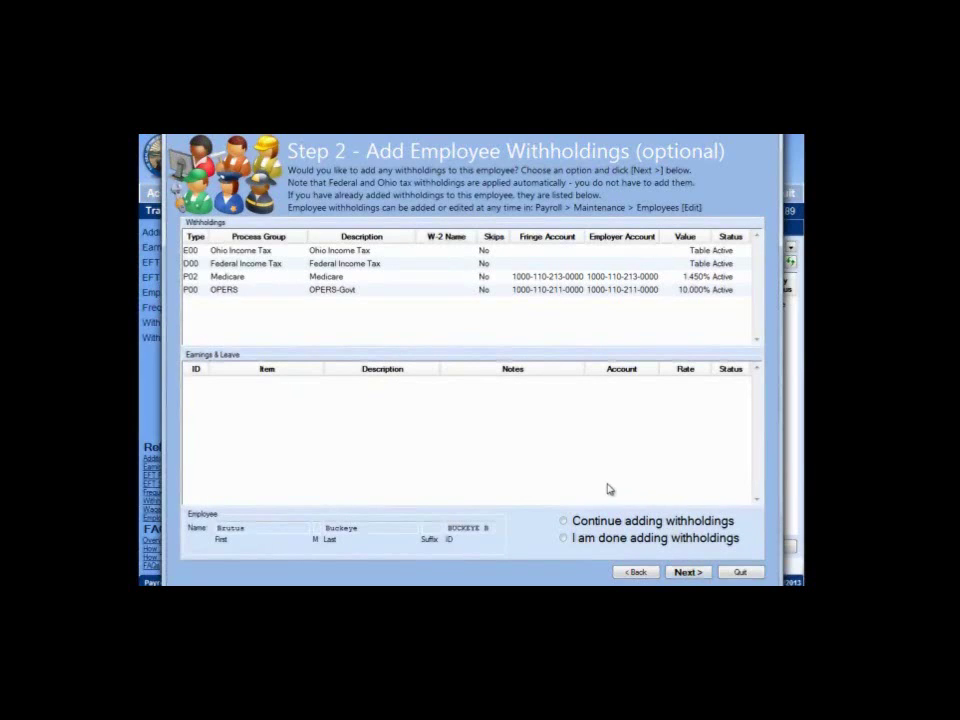
left_click(564, 521)
left_click(688, 572)
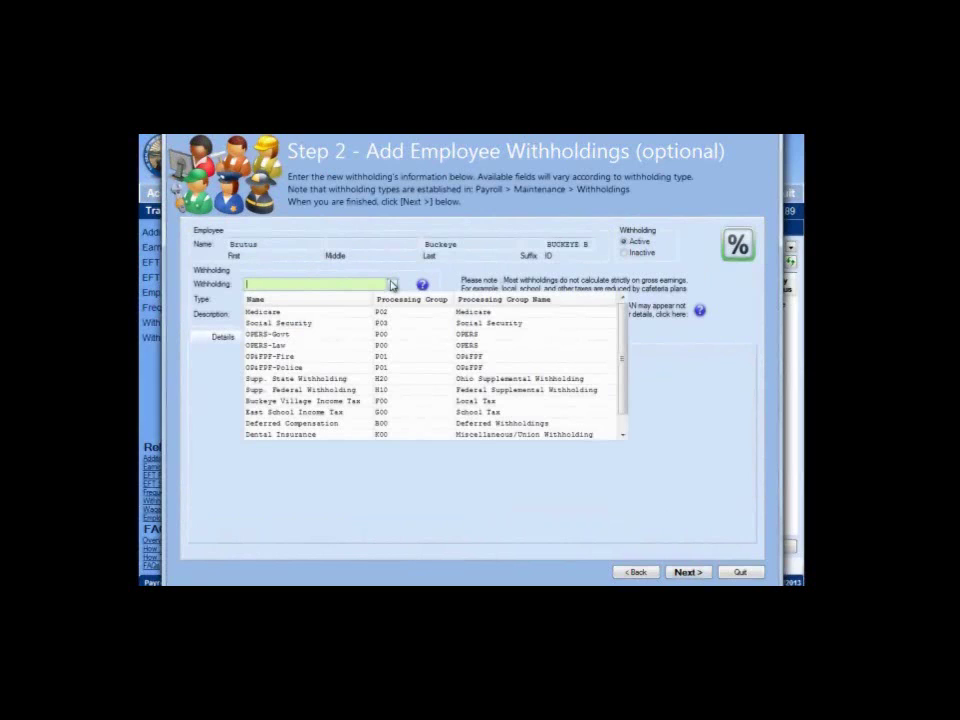
- Select Buckeye Village Income Tax (F00 Local Tax, 1.000%) as the new withholding
left_click(322, 402)
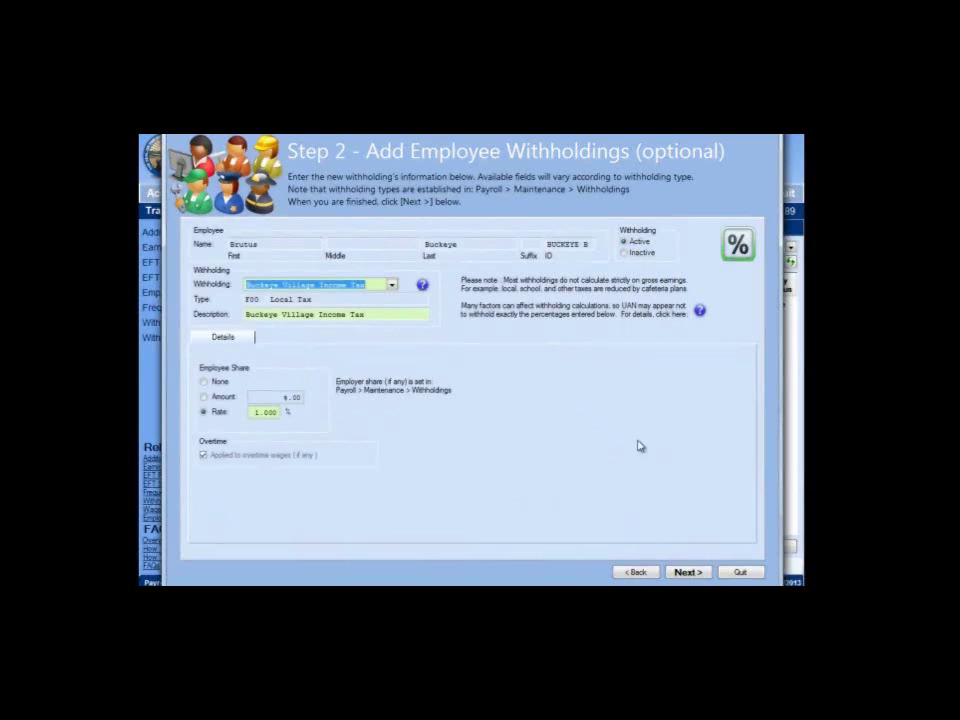
- Save the Buckeye Village Income Tax withholding and continue to another blank withholding form
left_click(685, 573)
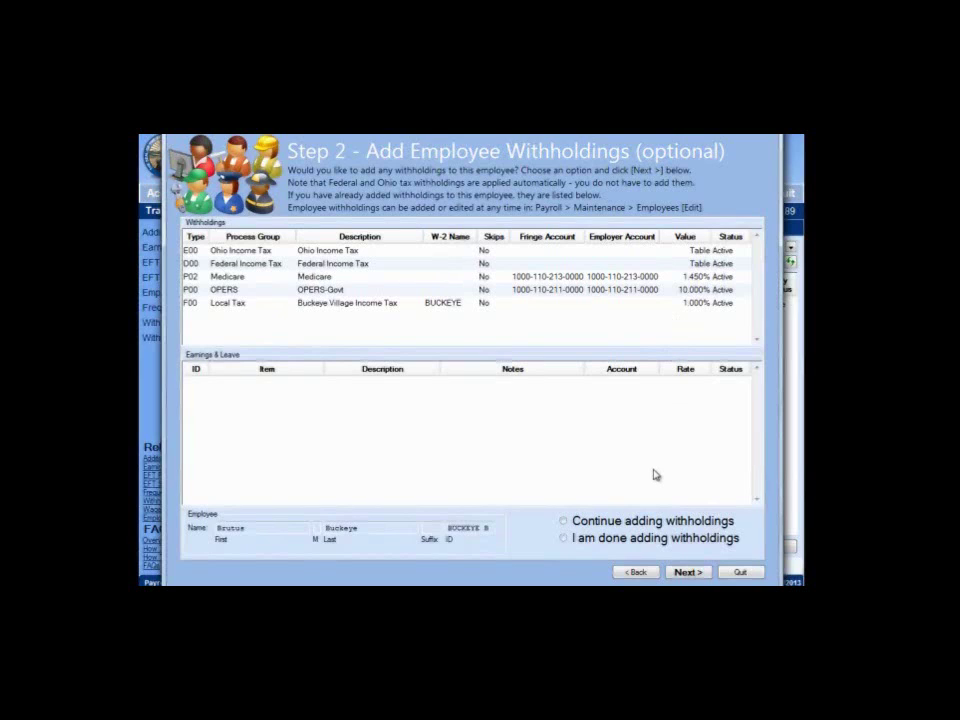
left_click(613, 524)
left_click(686, 572)
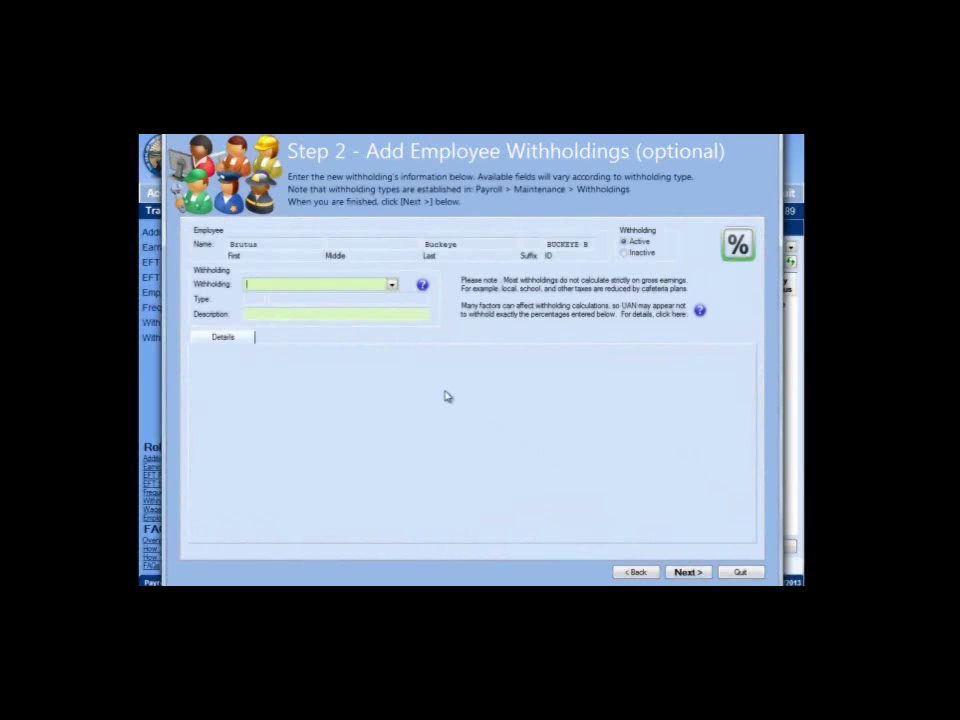
- Choose the Health Insurance (K00) withholding and enter its $154.27 employee amount
left_click(392, 285)
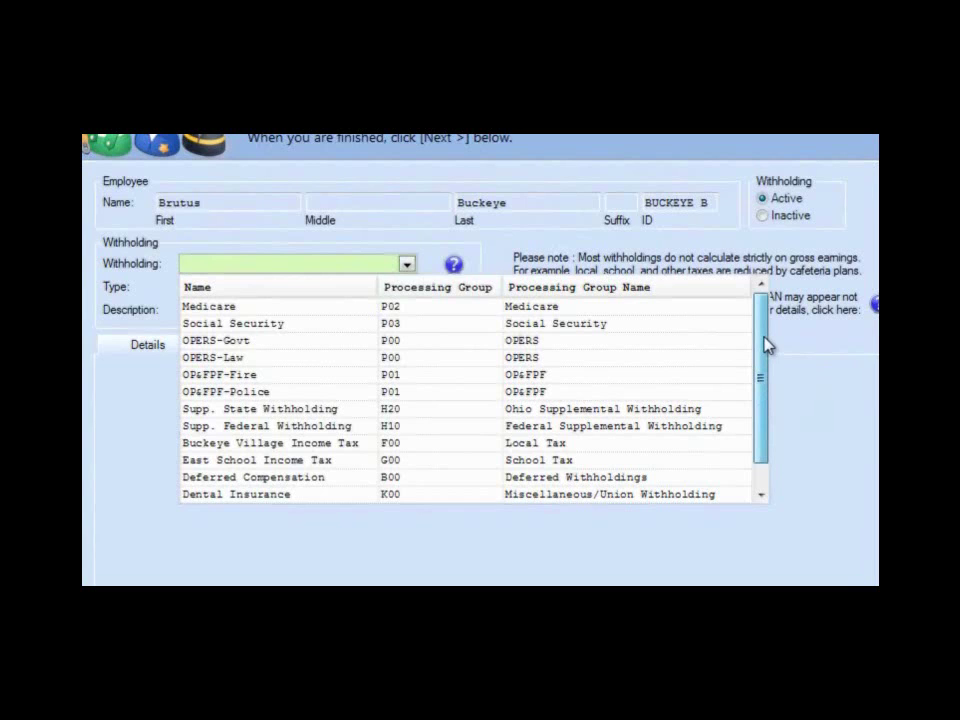
mouse_move(764, 347)
left_mouse_down()
mouse_move(773, 369)
mouse_move(777, 335)
mouse_move(782, 379)
left_mouse_up()
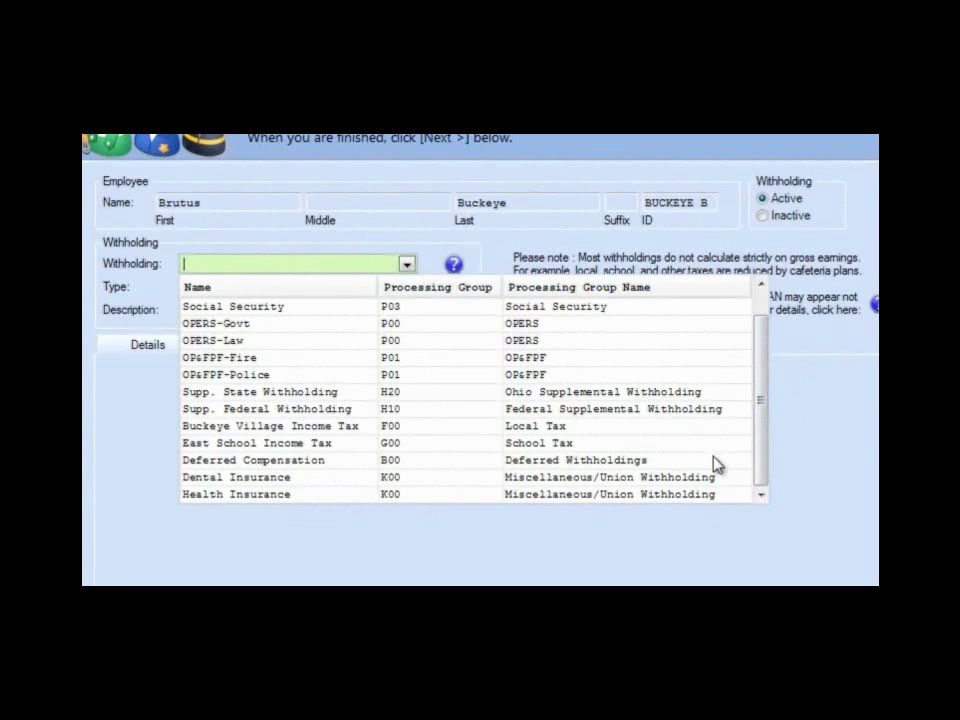
left_click(289, 498)
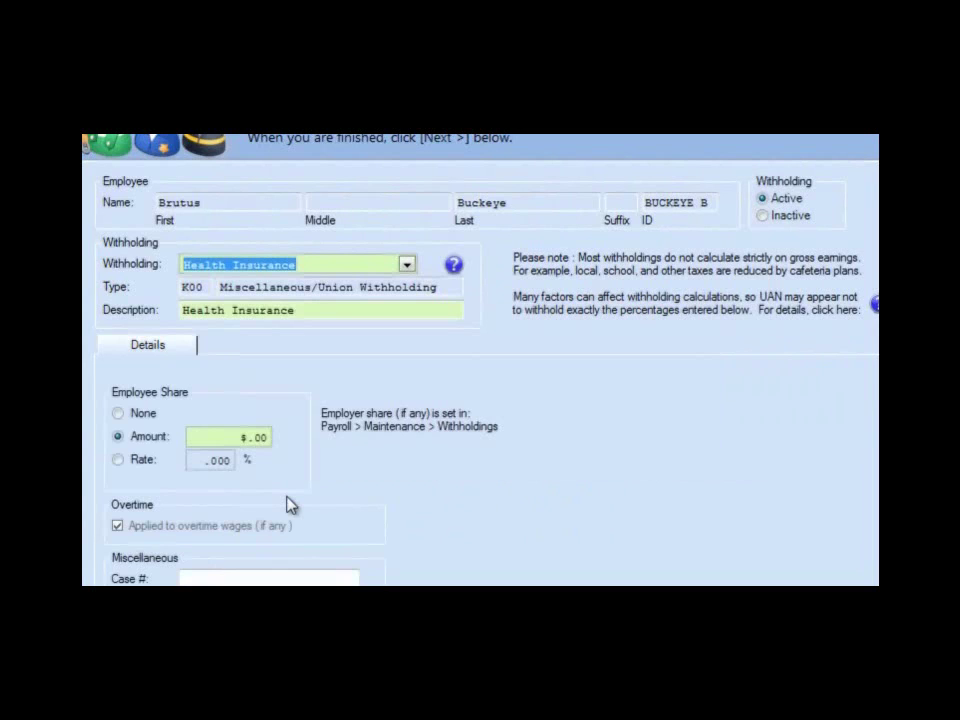
left_click(244, 437)
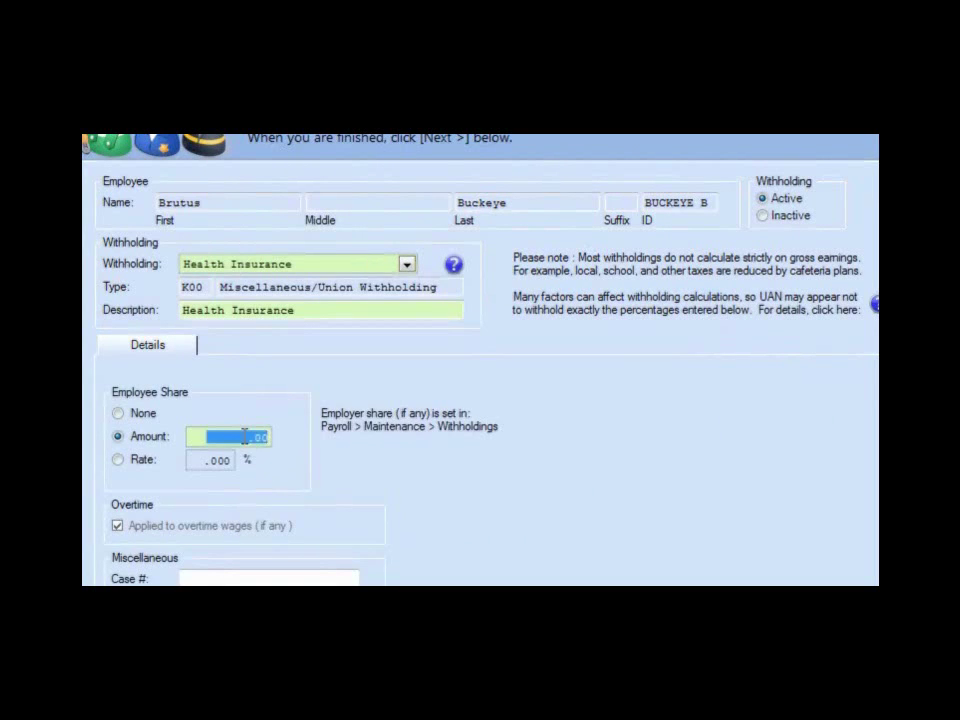
type("15.27")
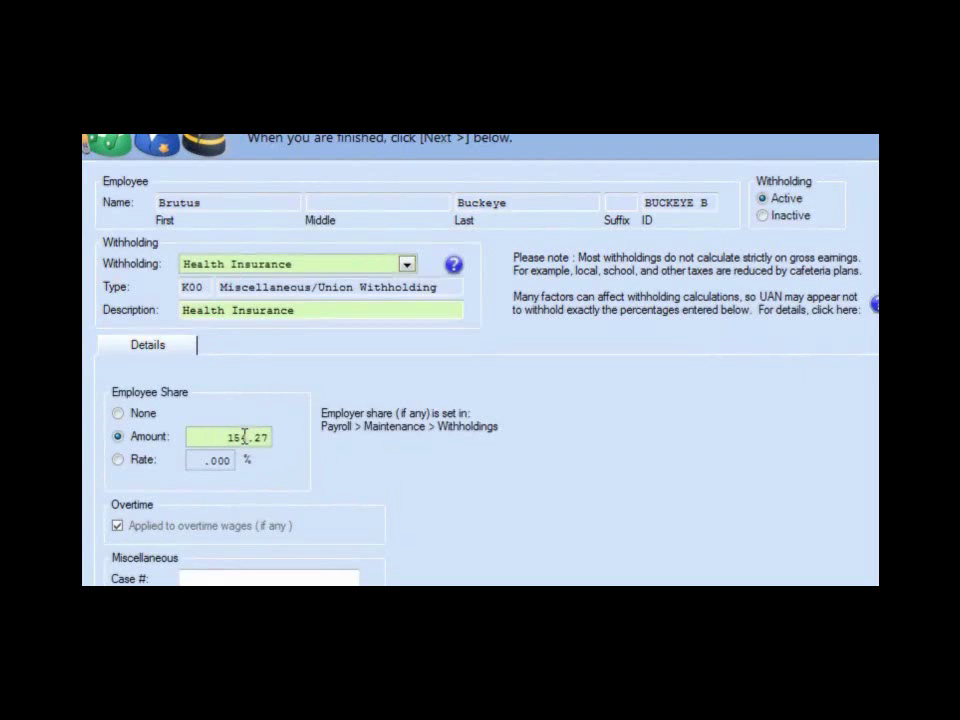
key("Tab")
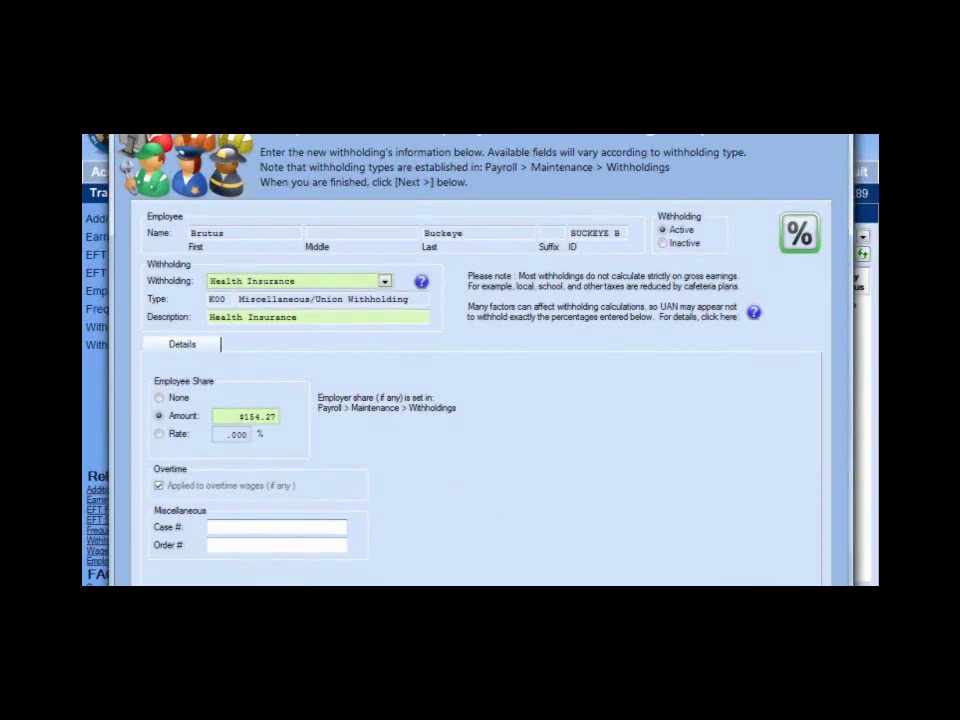
- Save Health Insurance at $154.27, deducted every pay period, and begin another withholding
key("Return")
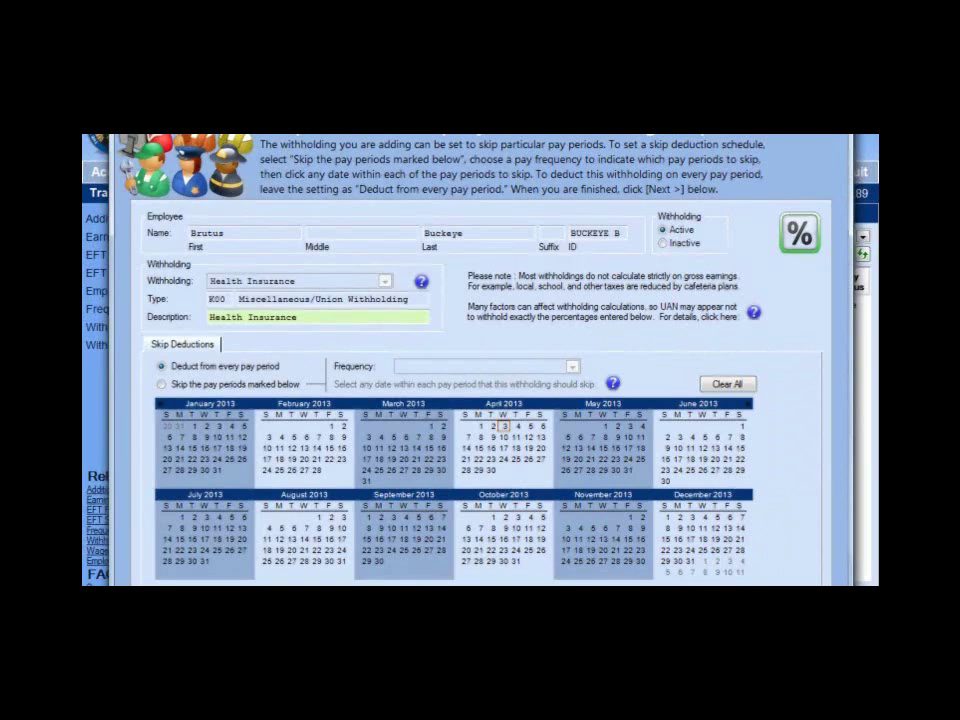
key("Return")
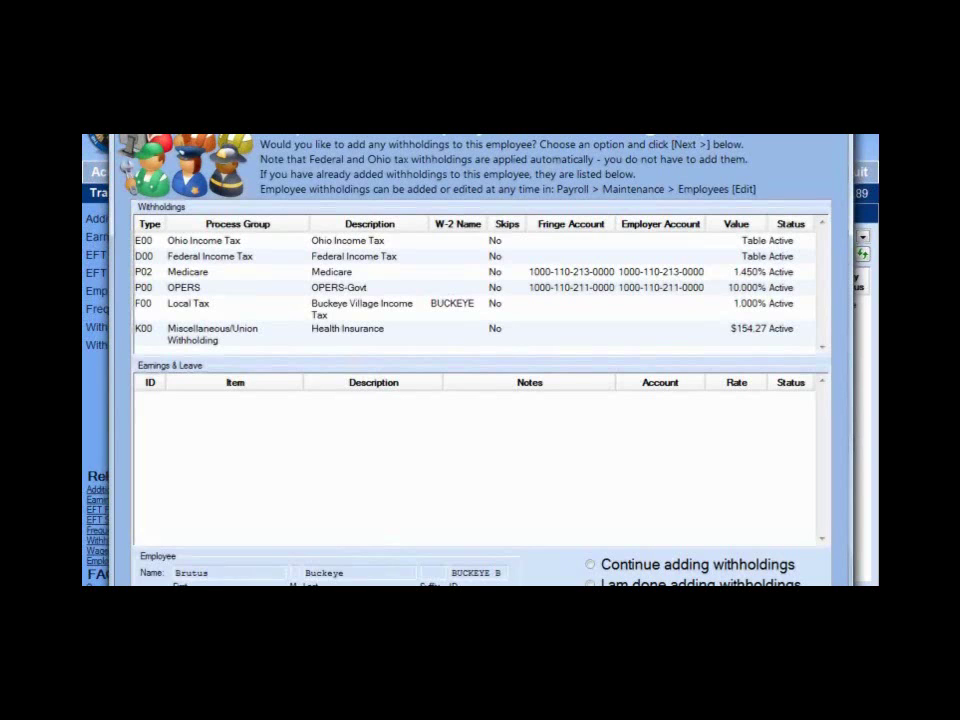
left_click(656, 572)
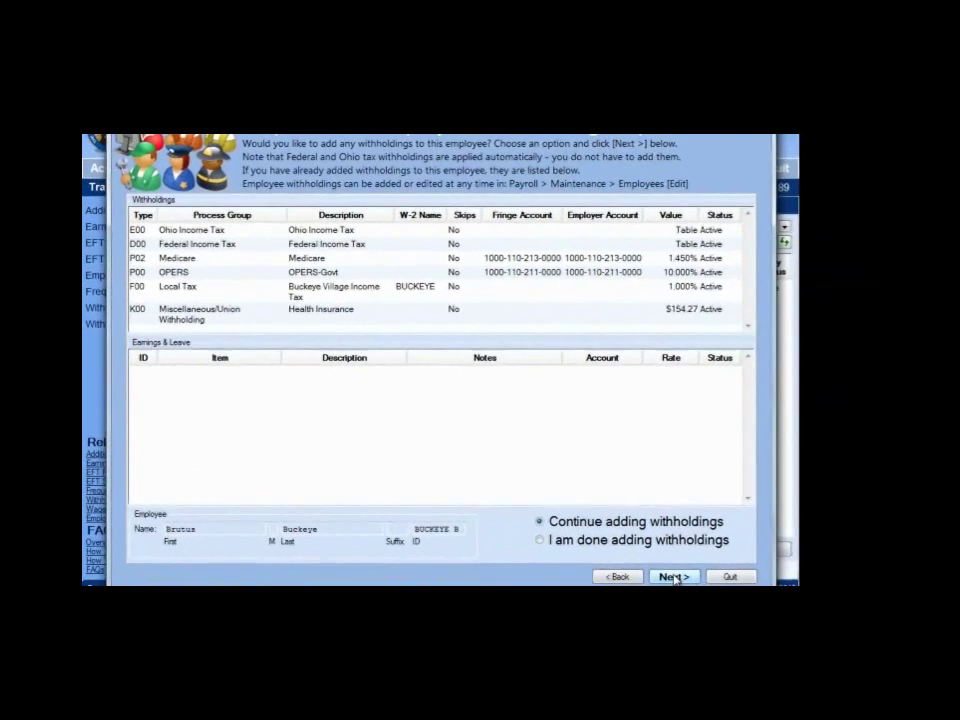
left_click(673, 577)
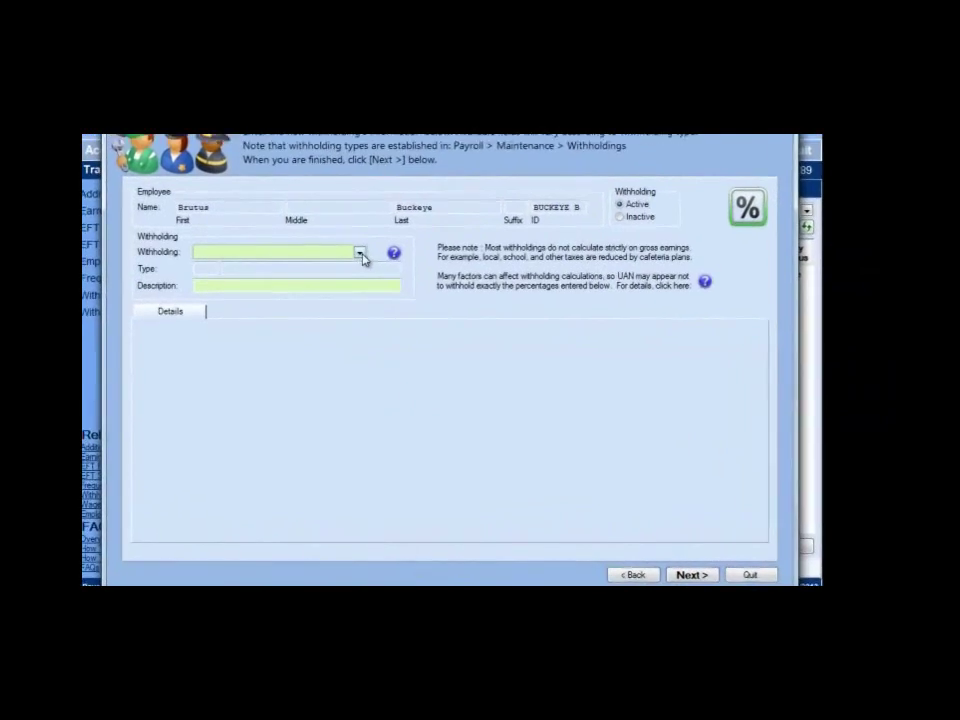
- Add a Dental Insurance withholding of $4.15, deducted every pay period
left_click(379, 205)
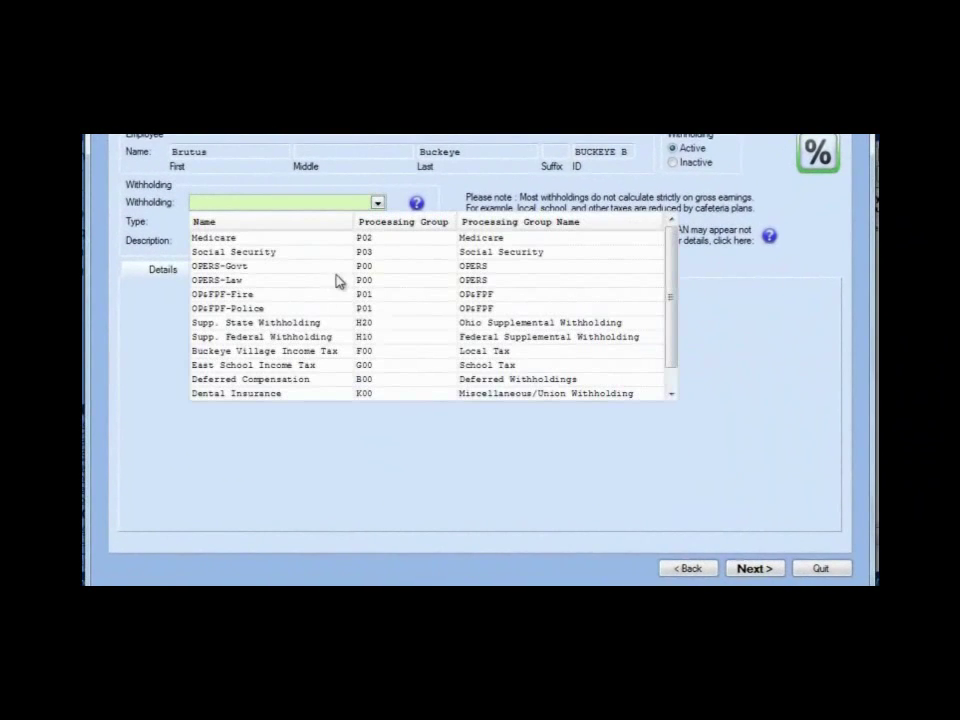
left_click(237, 396)
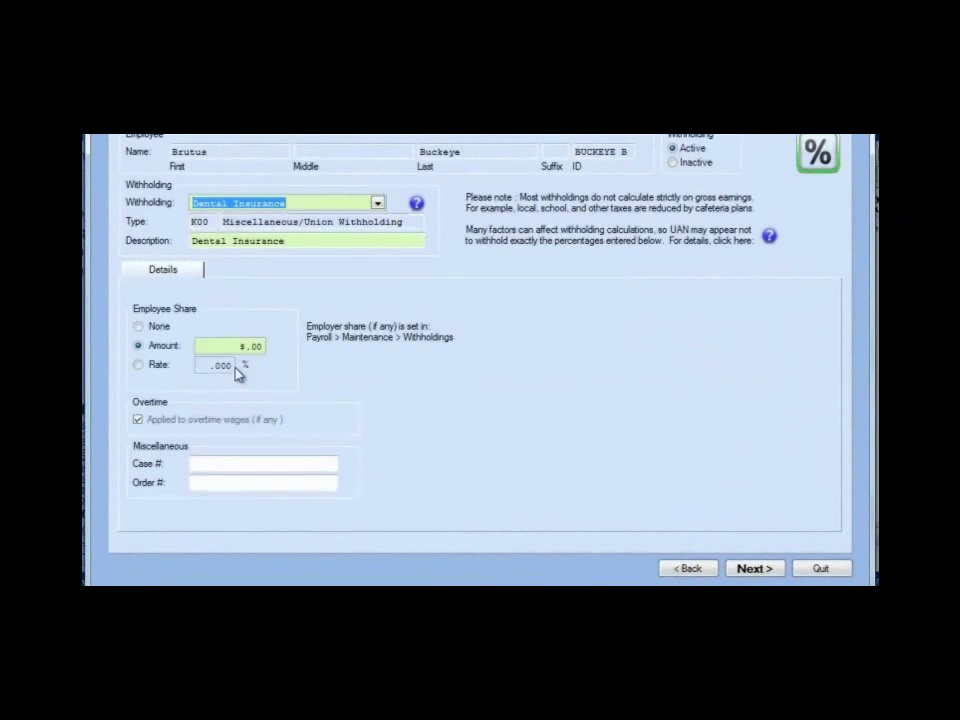
left_click(231, 351)
left_click(231, 351)
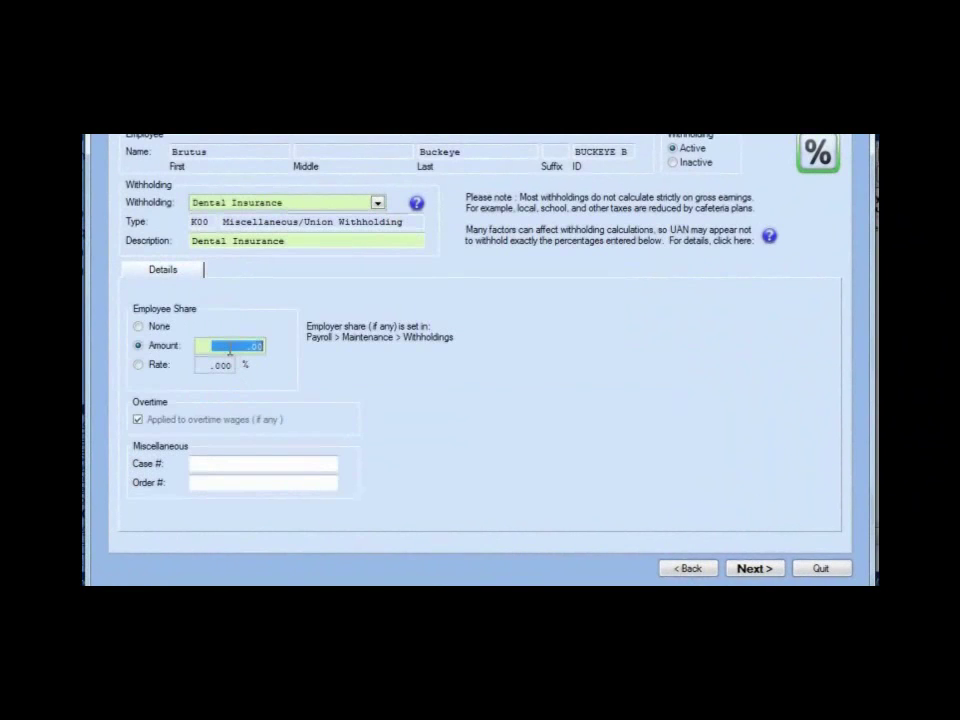
type("4.15")
key("Tab")
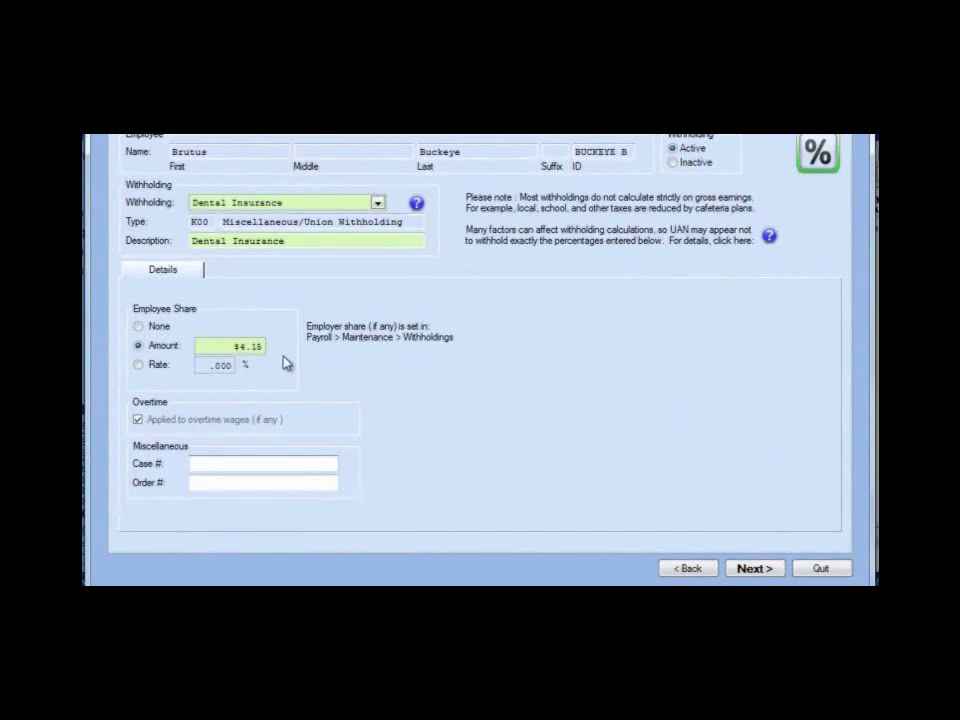
left_click(764, 569)
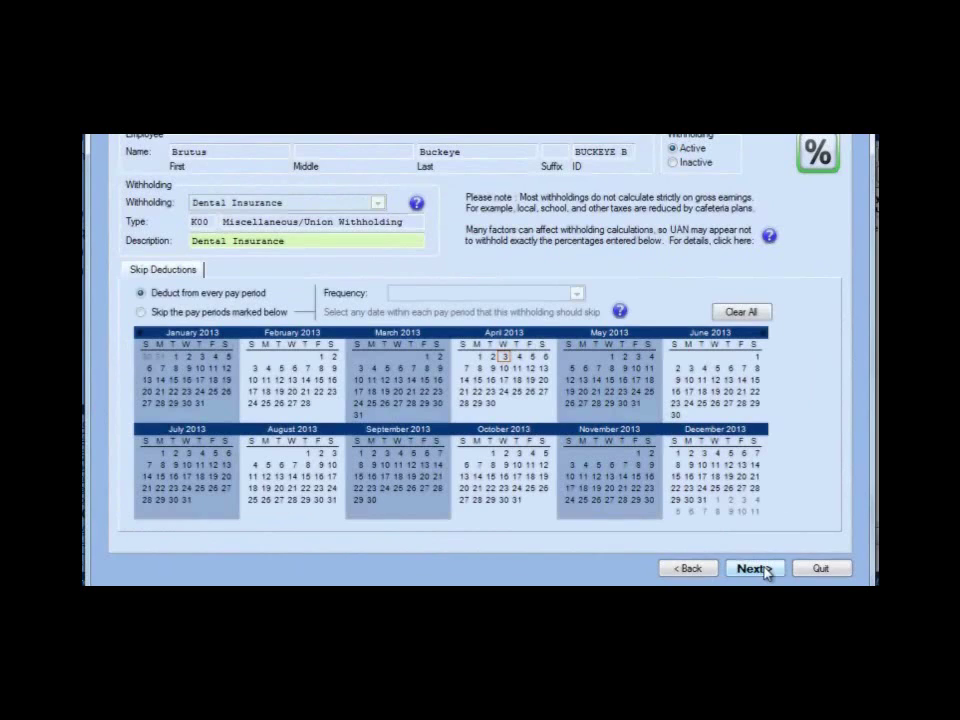
left_click(763, 569)
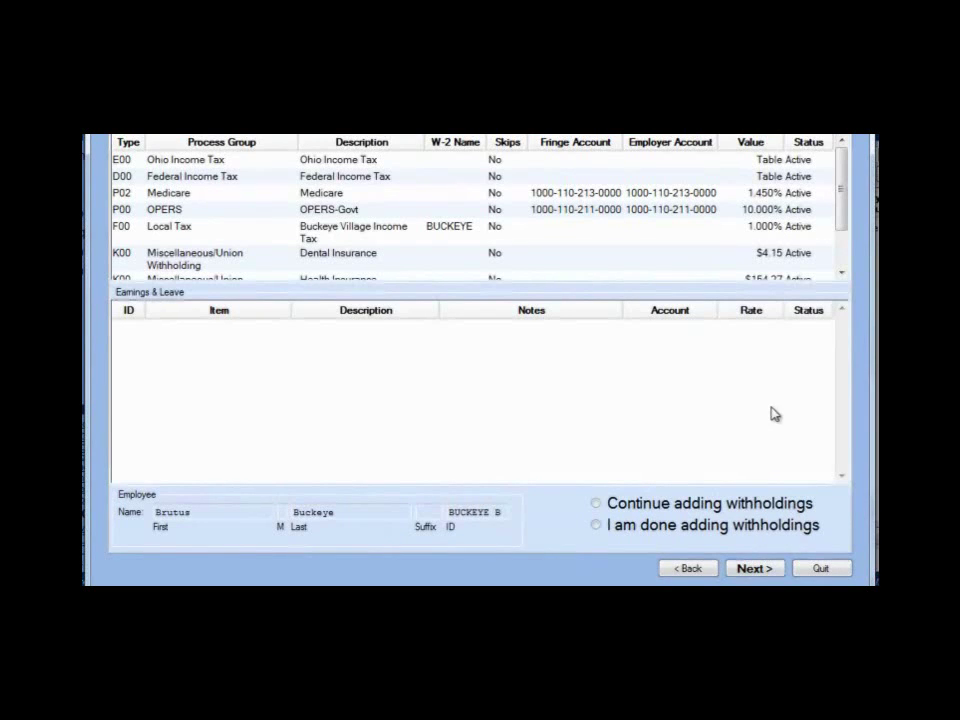
- Mark withholdings as done and advance to Step 3, Add Employee Earnings
mouse_move(846, 204)
left_mouse_down()
mouse_move(851, 240)
mouse_move(850, 203)
left_mouse_up()
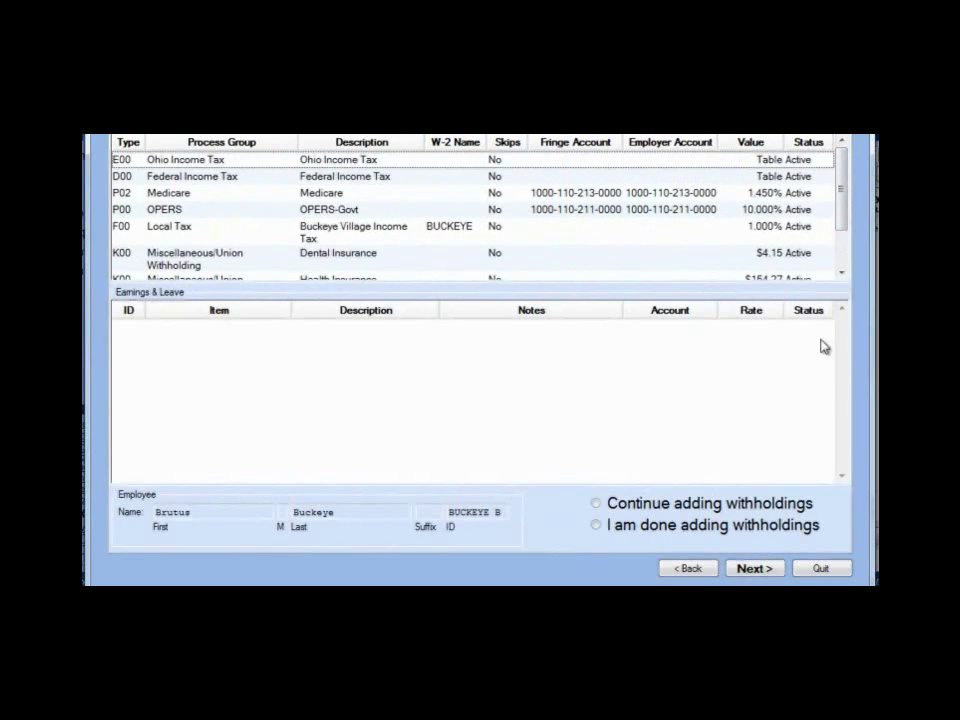
left_click(600, 528)
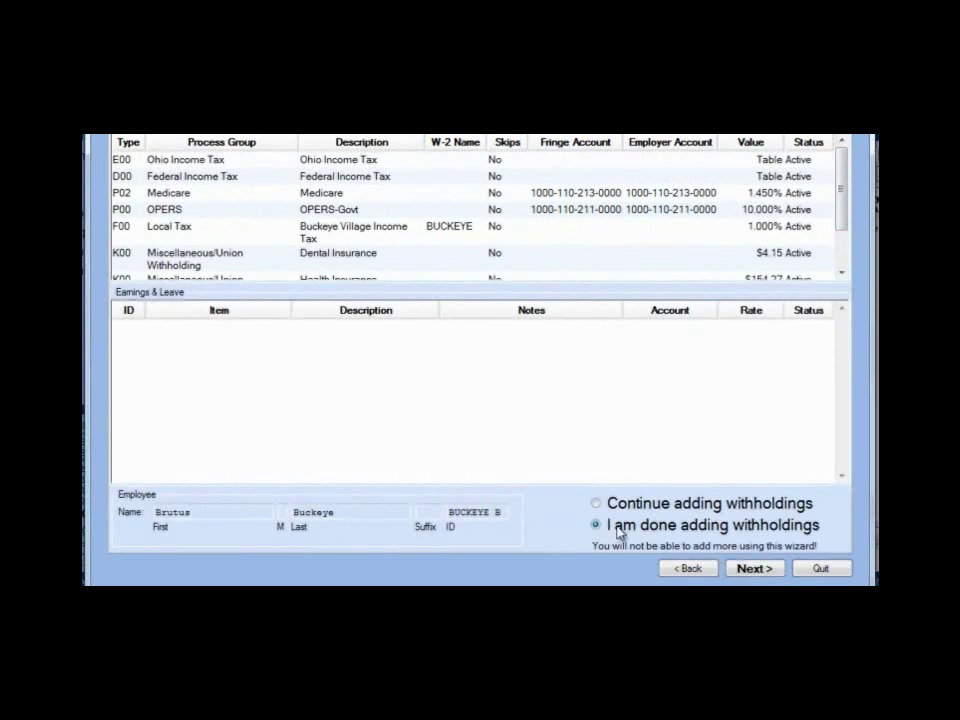
left_click(756, 569)
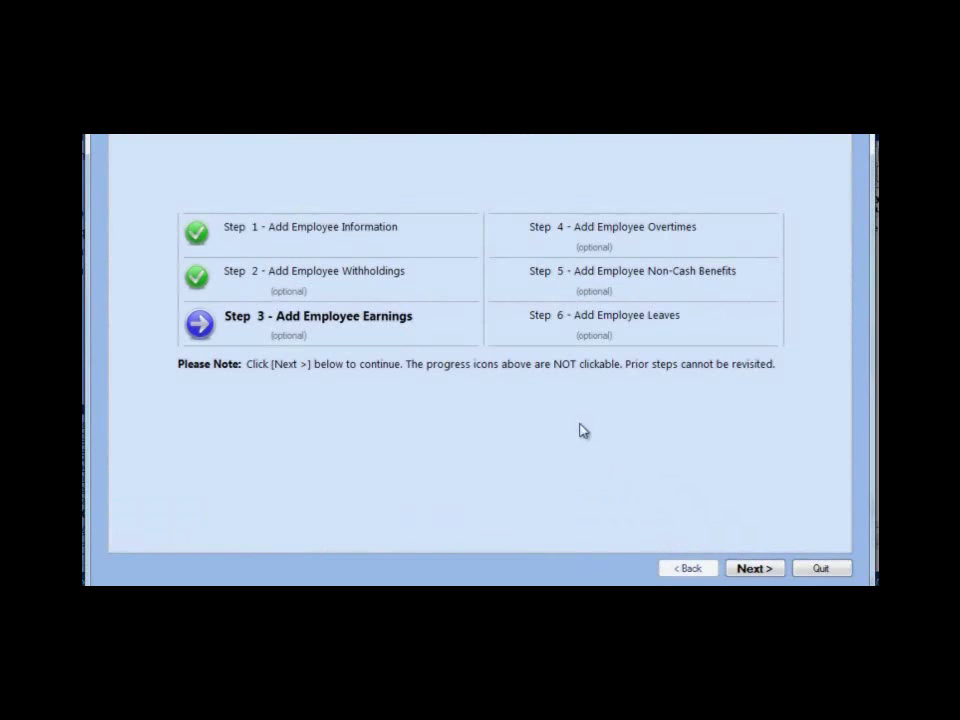
- Begin the earnings step and bring up a blank new-earning form
left_click(756, 572)
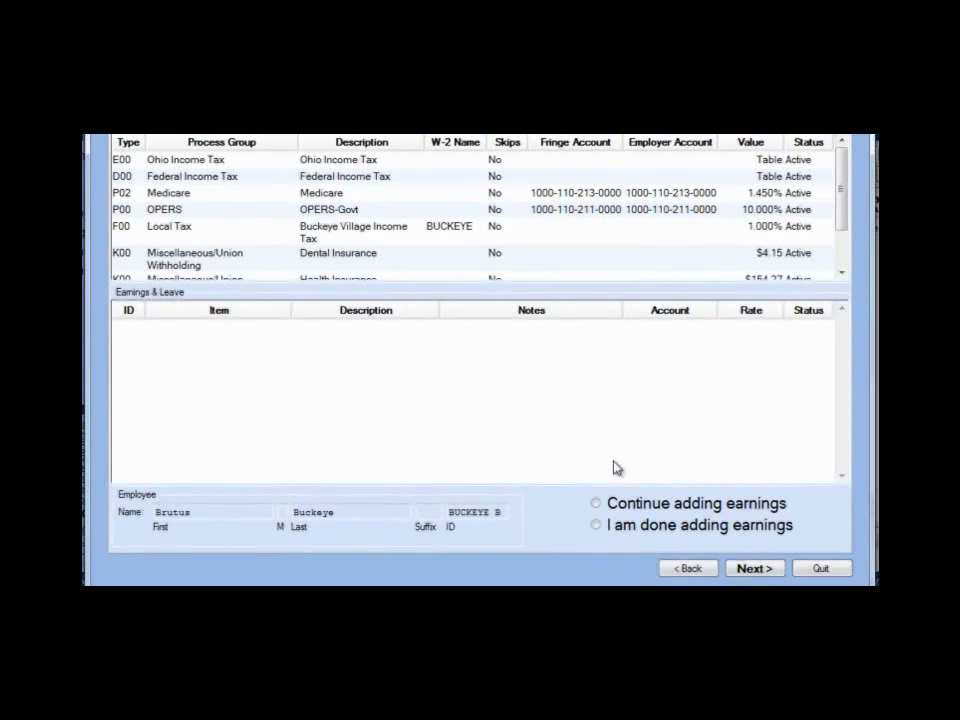
left_click(603, 504)
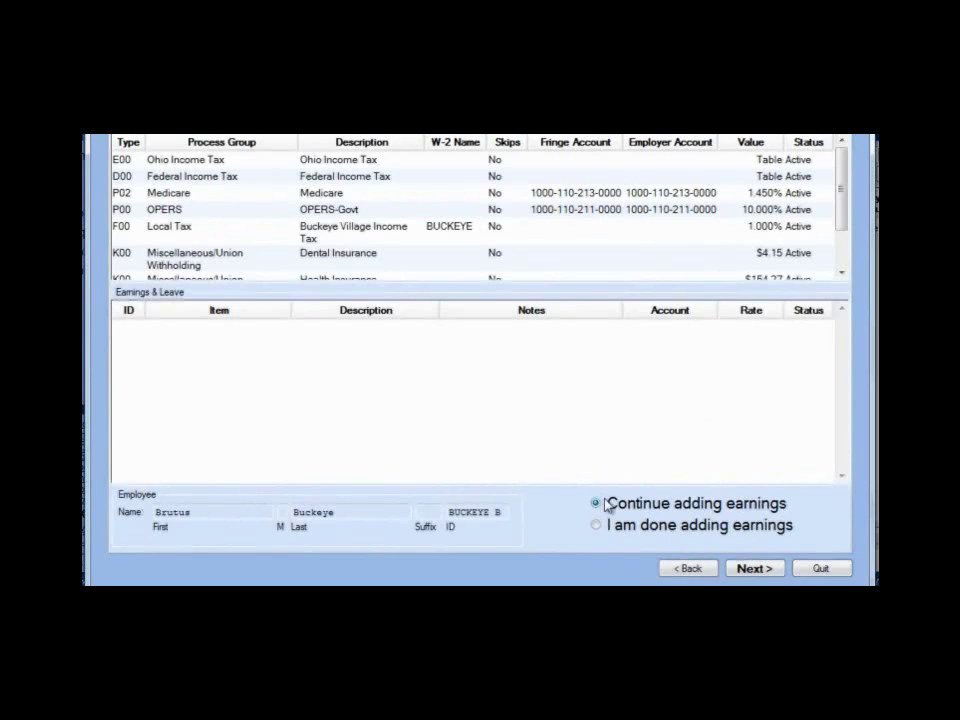
left_click(753, 568)
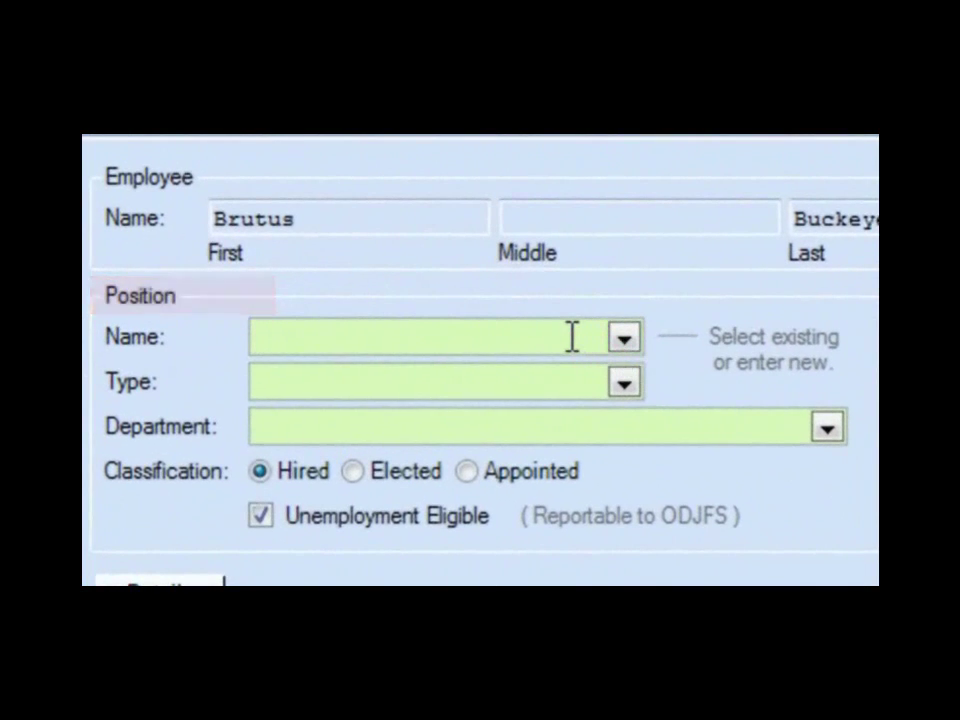
- Enter 'Fiscal Officer' as the new earning's position name
type("Fis")
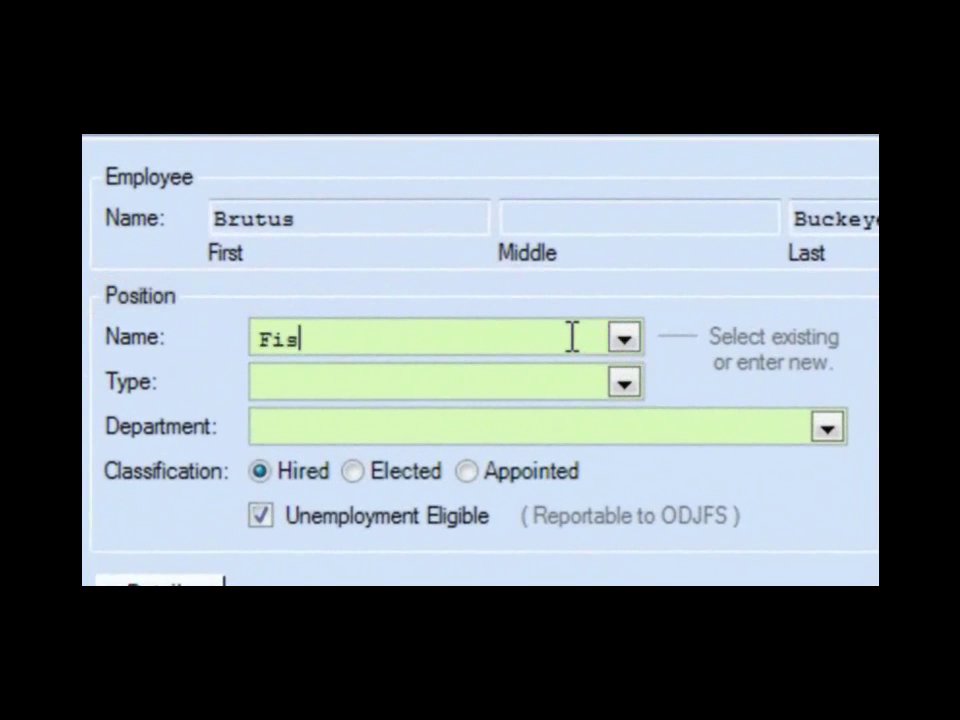
type("cal Offic")
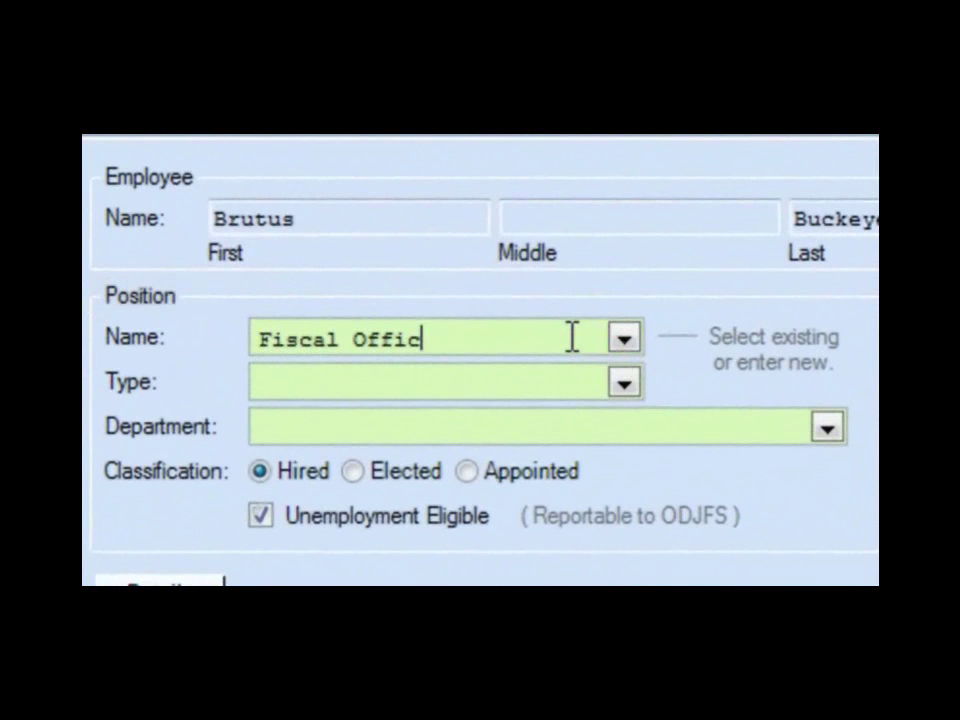
type("er")
key("Tab")
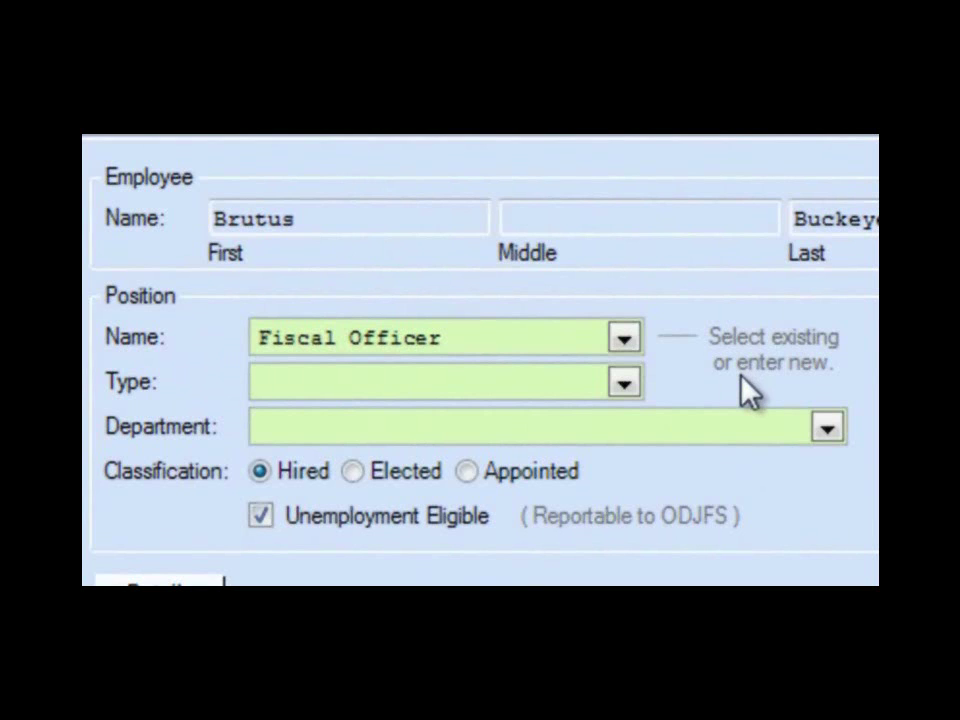
left_click(624, 386)
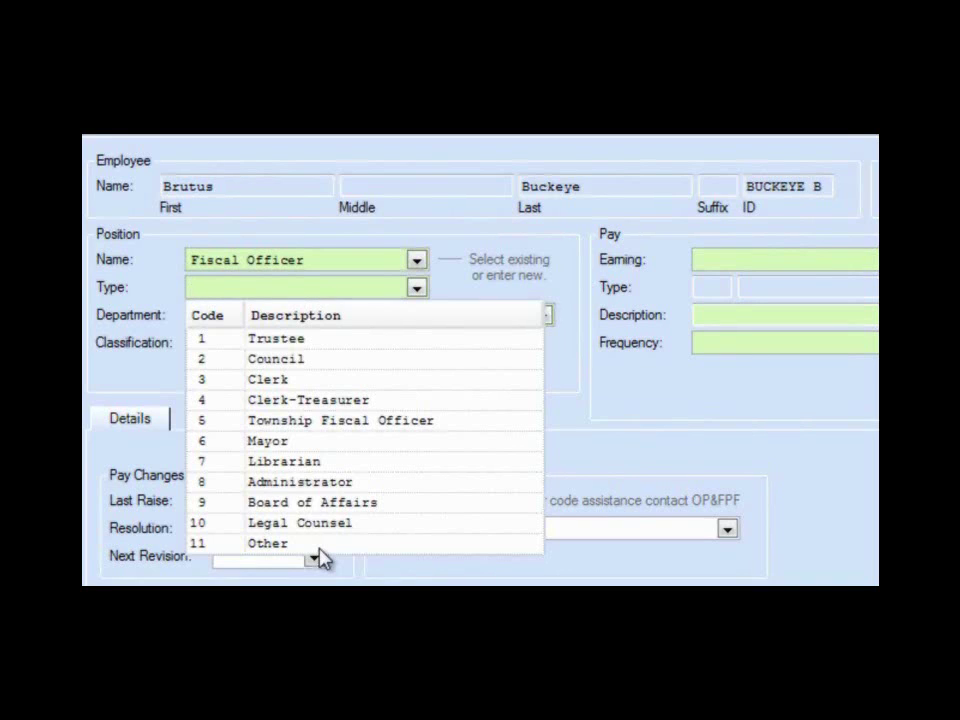
- Set position type to Township Fiscal Officer and department to Administration
left_click(377, 424)
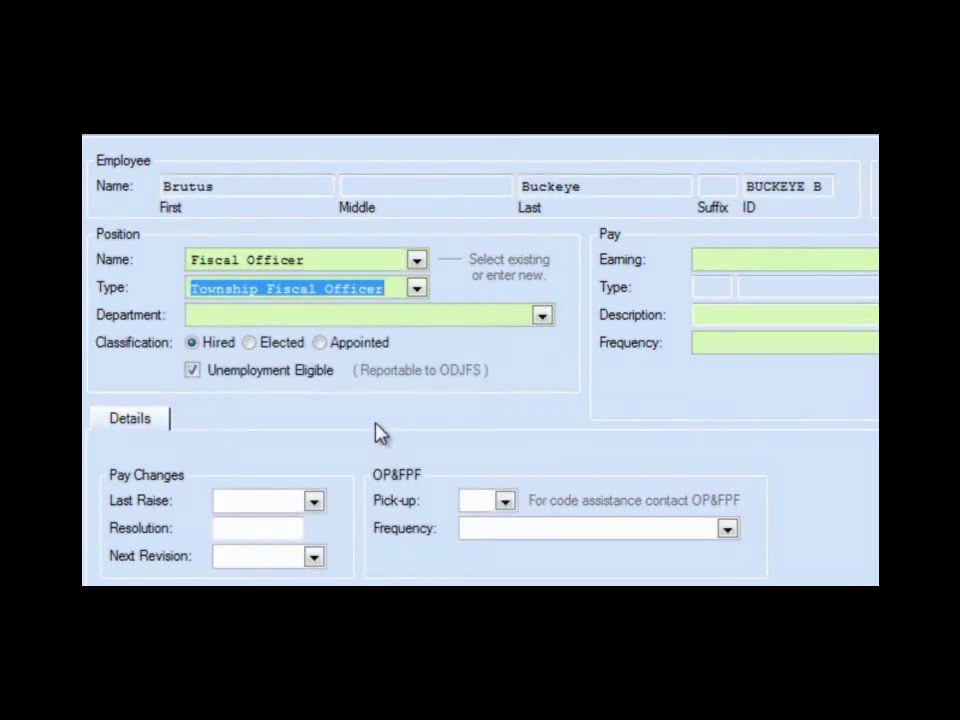
left_click(543, 316)
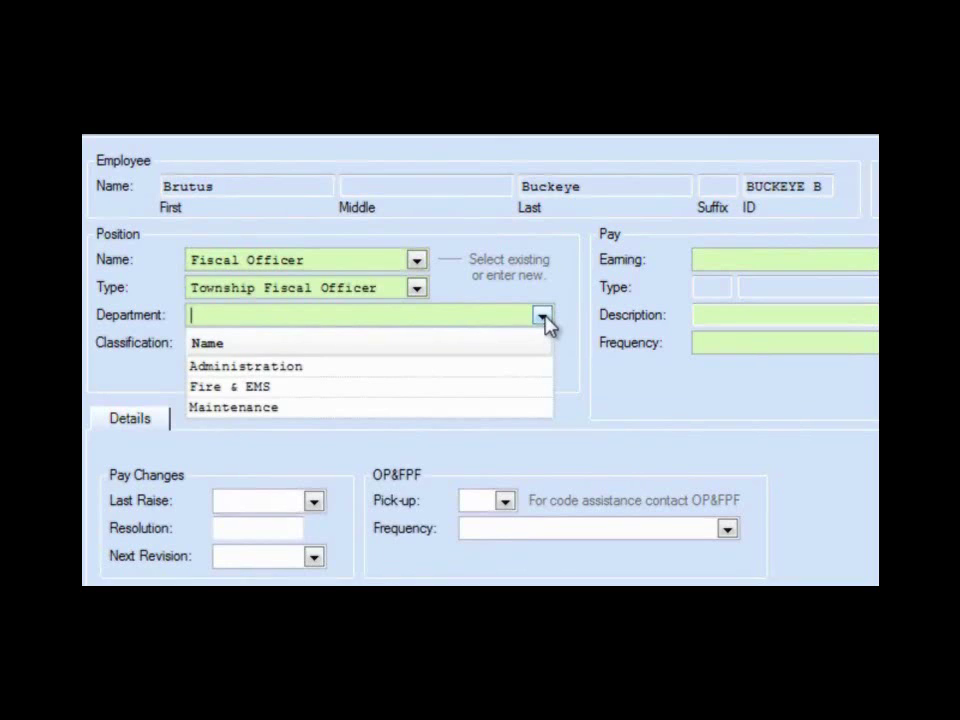
left_click(318, 368)
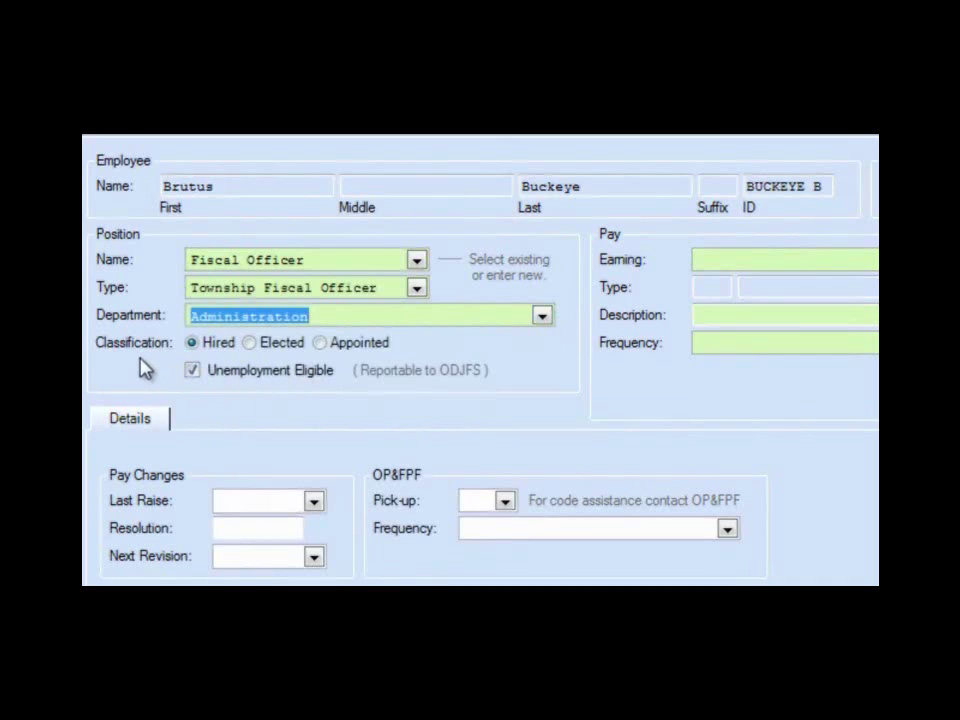
- Compare the Hired and Elected classifications, leaving the position classified Elected
left_click(249, 342)
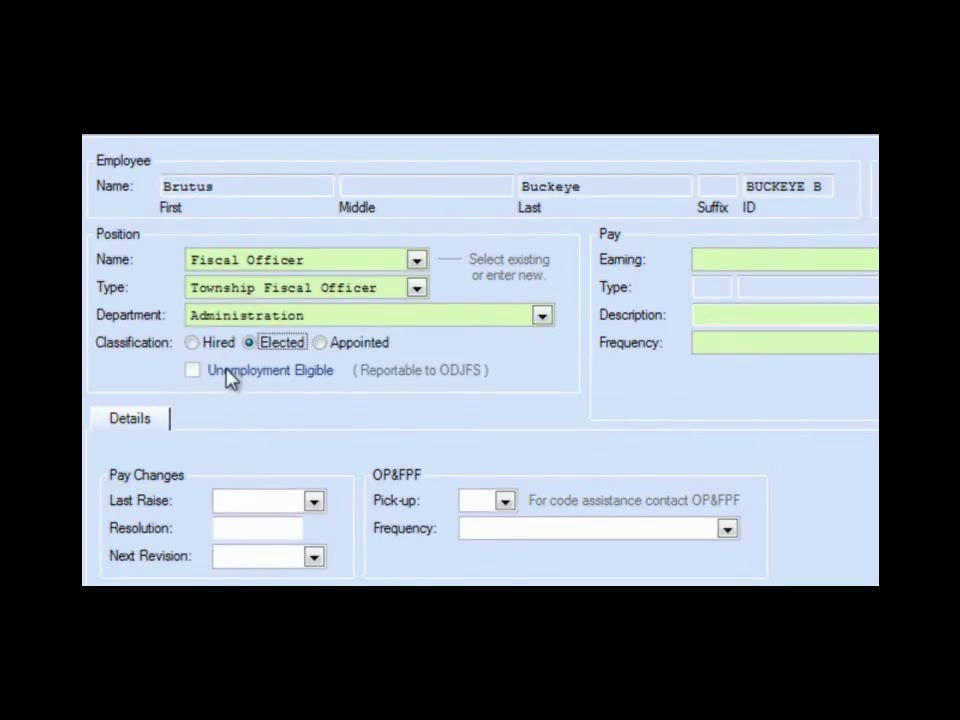
left_click(192, 341)
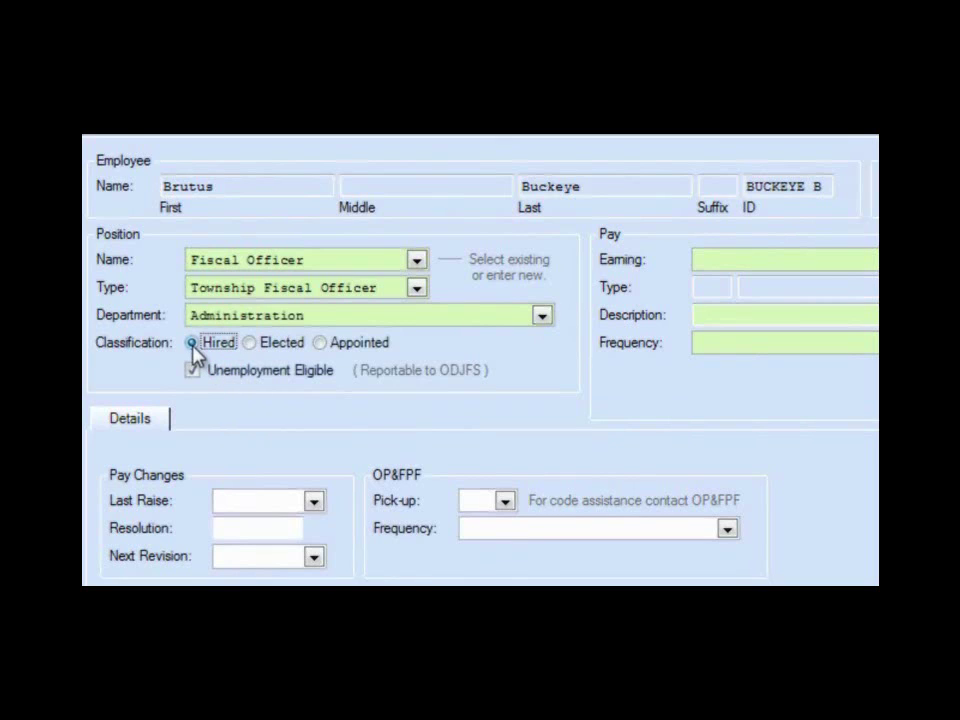
left_click(250, 342)
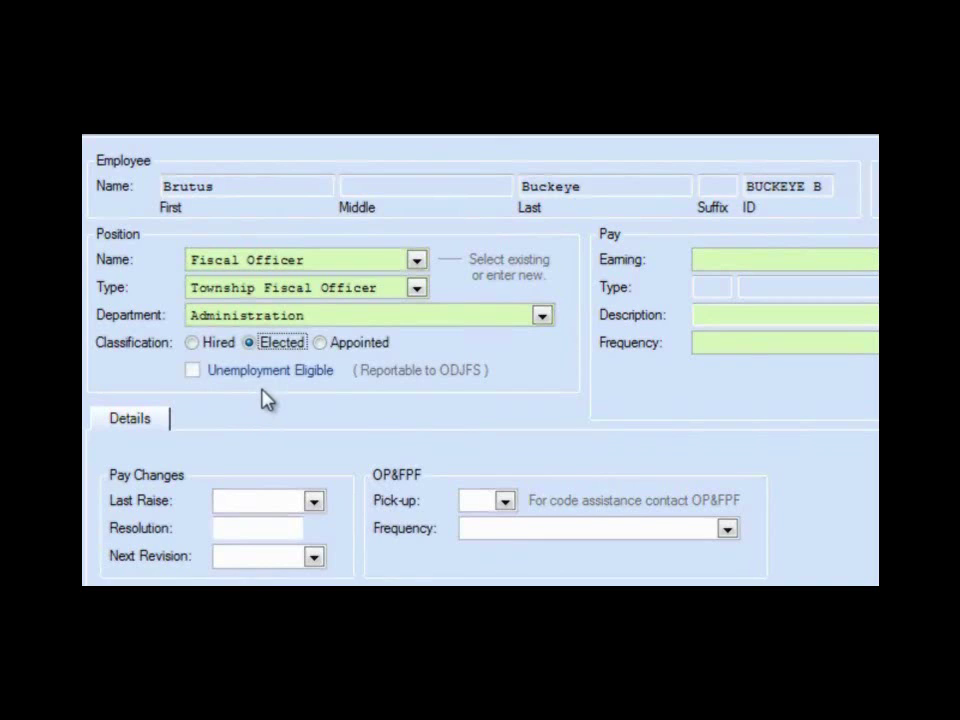
left_click(199, 350)
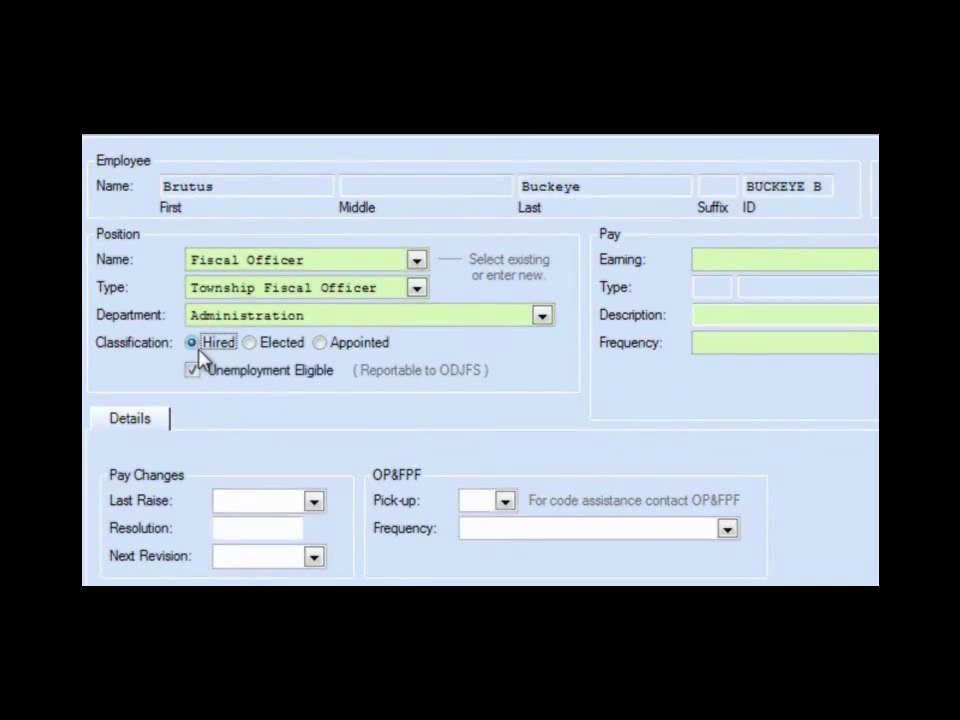
left_click(252, 345)
left_click(320, 344)
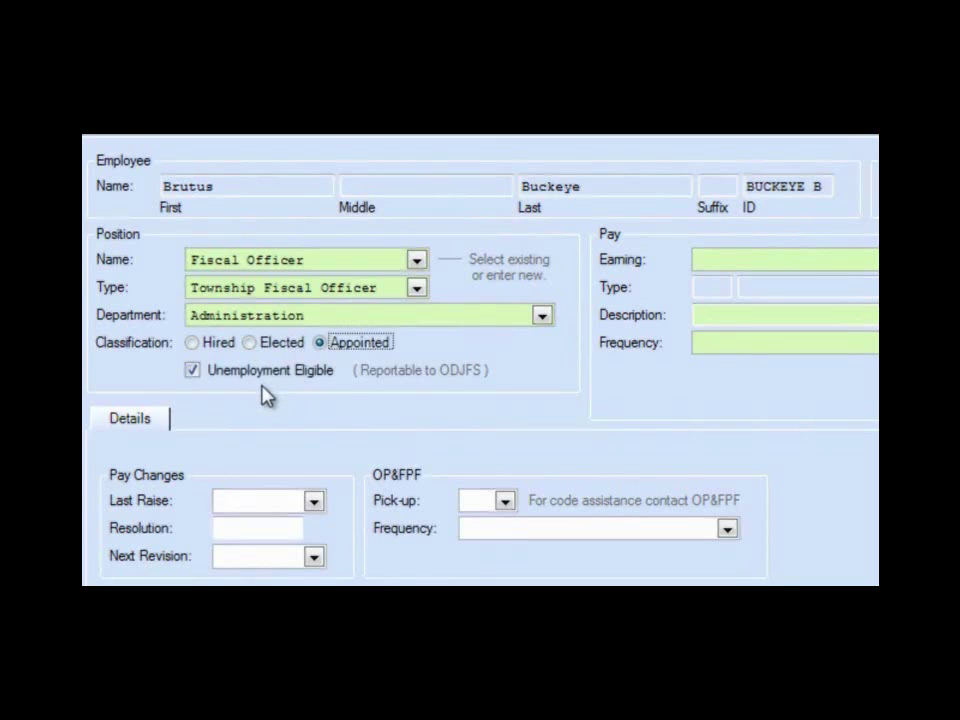
left_click(417, 288)
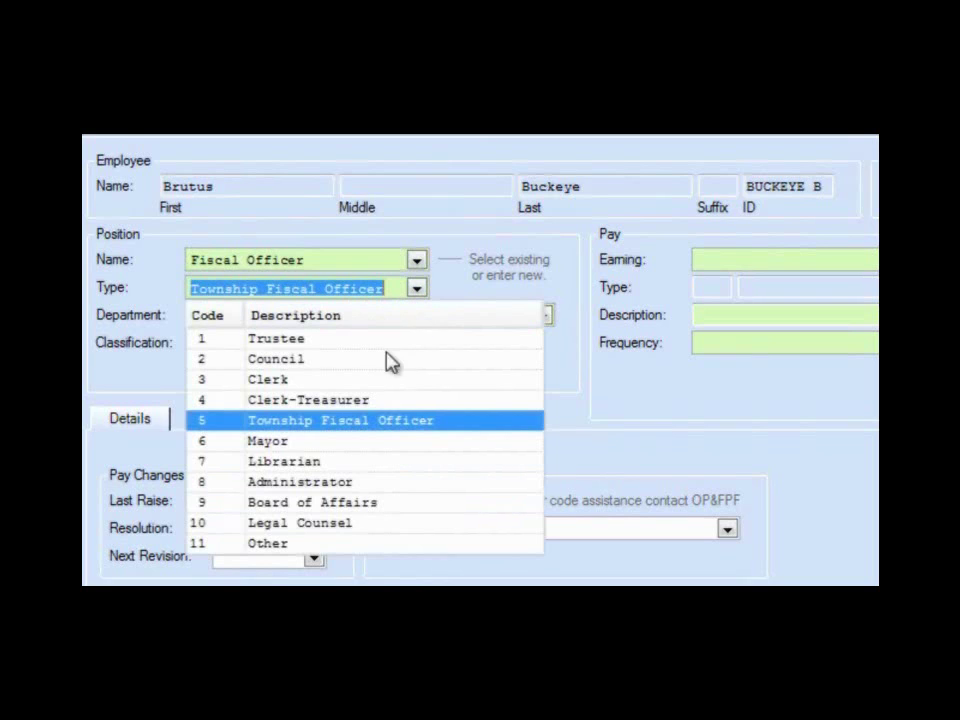
left_click(277, 447)
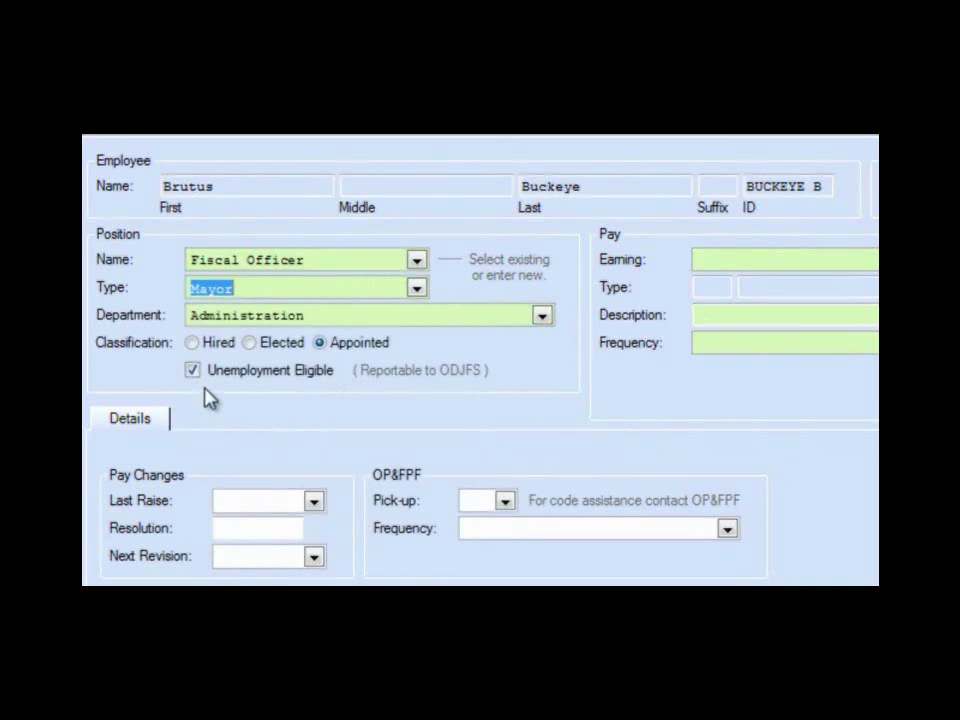
left_click(252, 344)
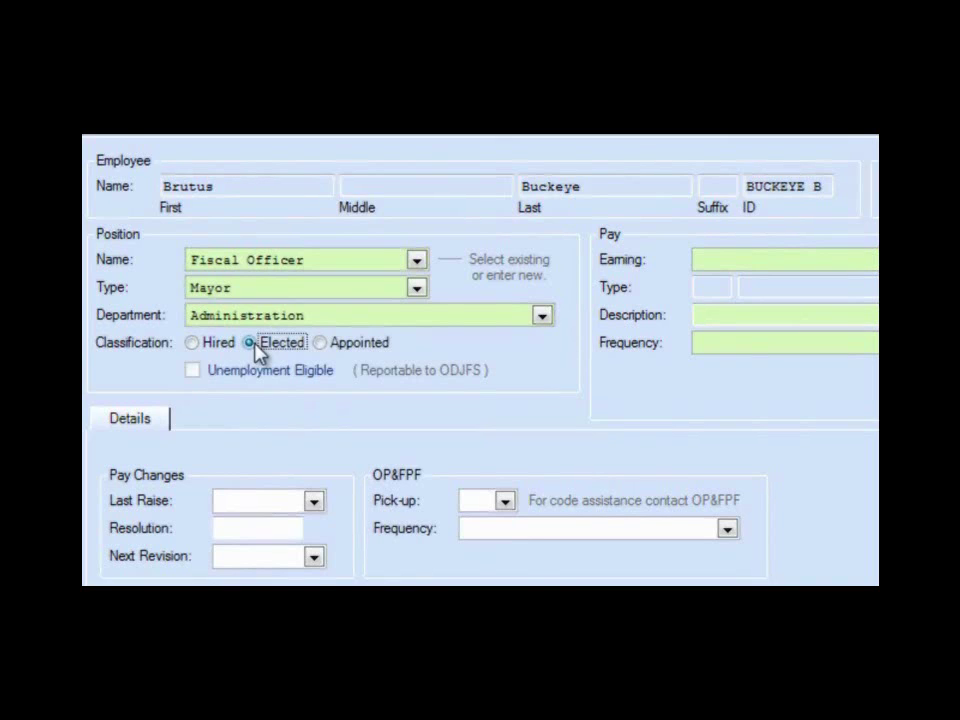
left_click(321, 345)
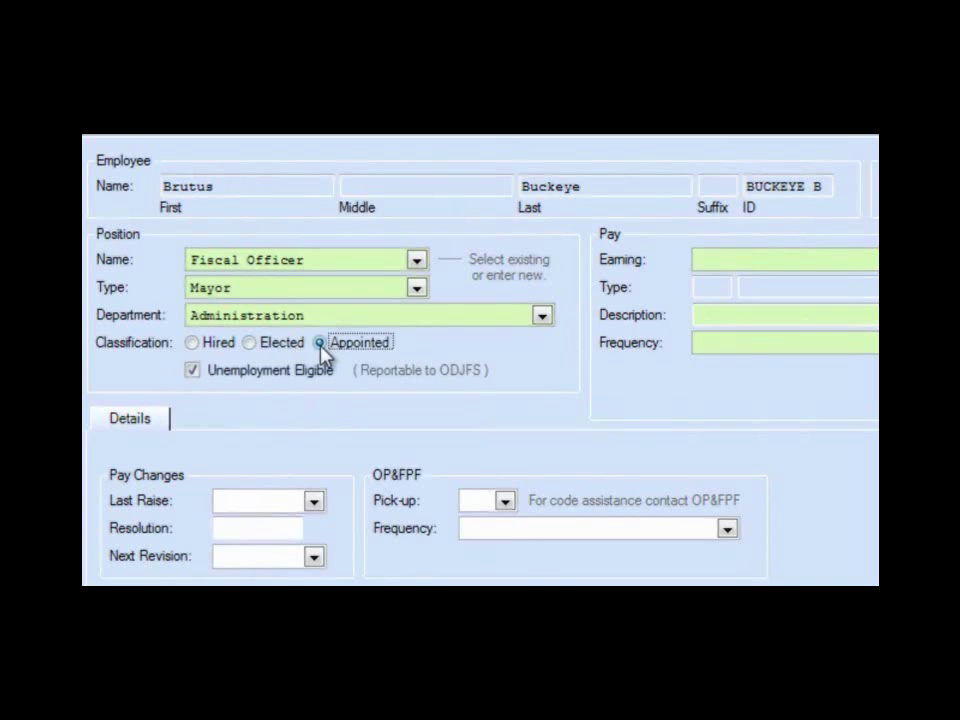
left_click(196, 371)
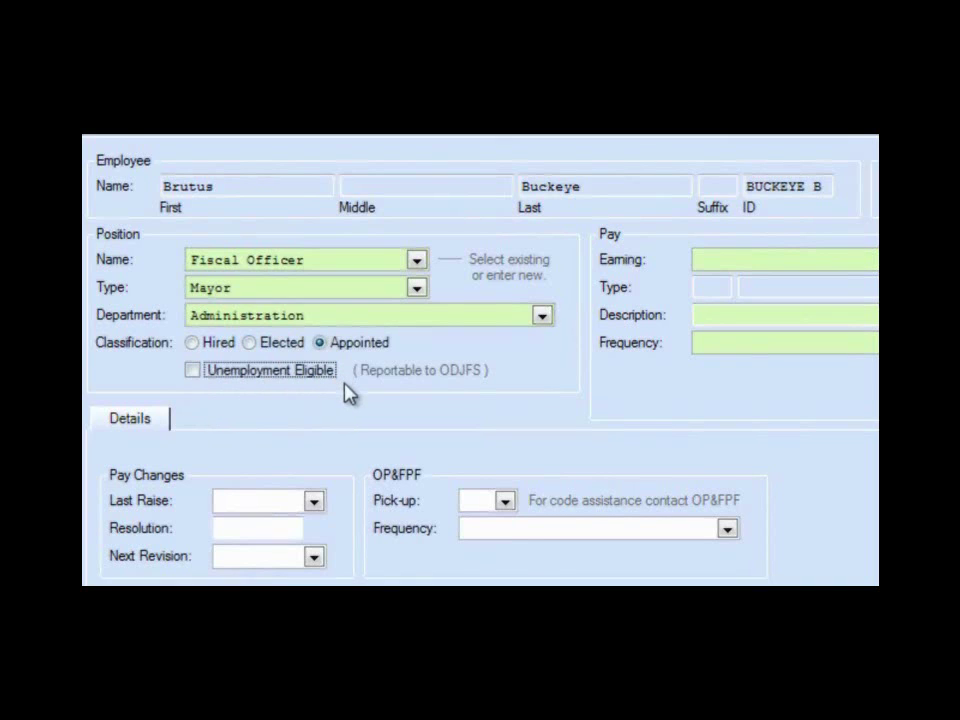
left_click(418, 287)
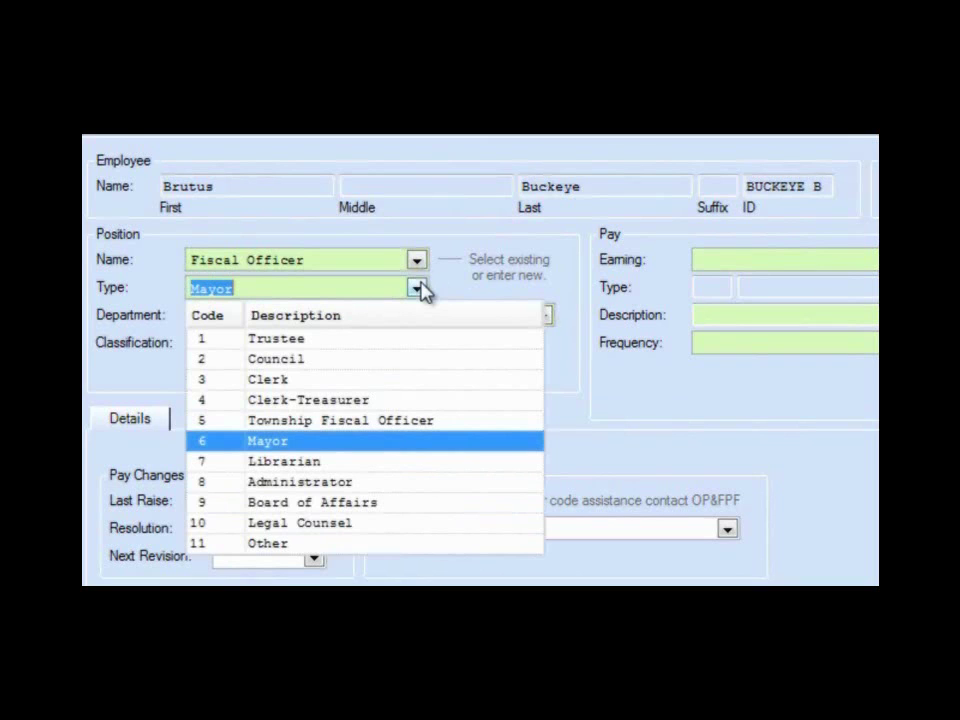
left_click(418, 287)
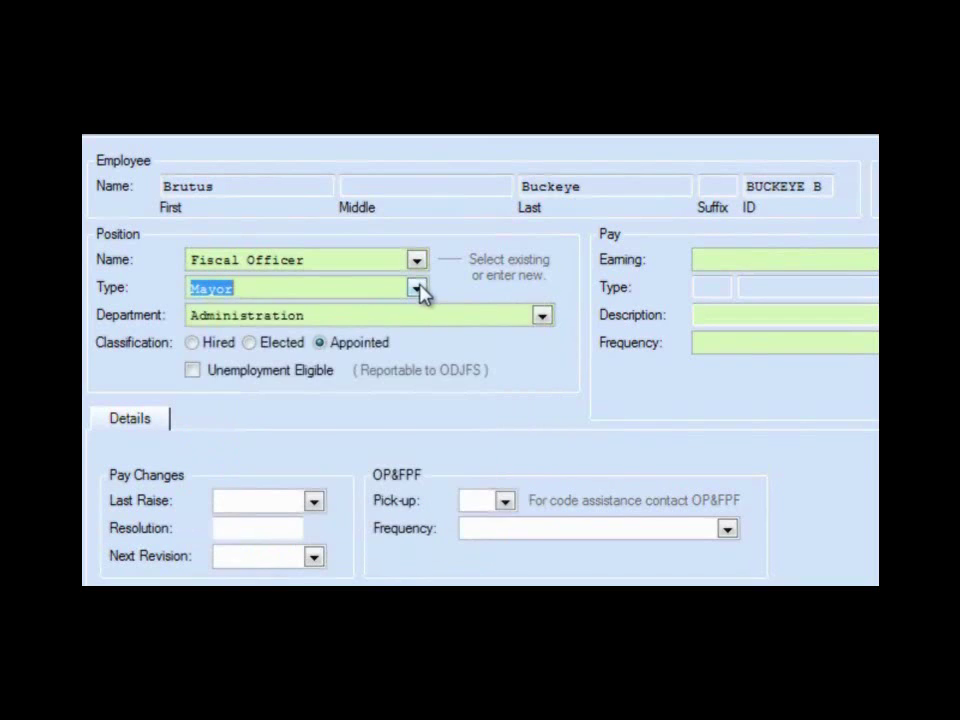
left_click(418, 287)
left_click(311, 481)
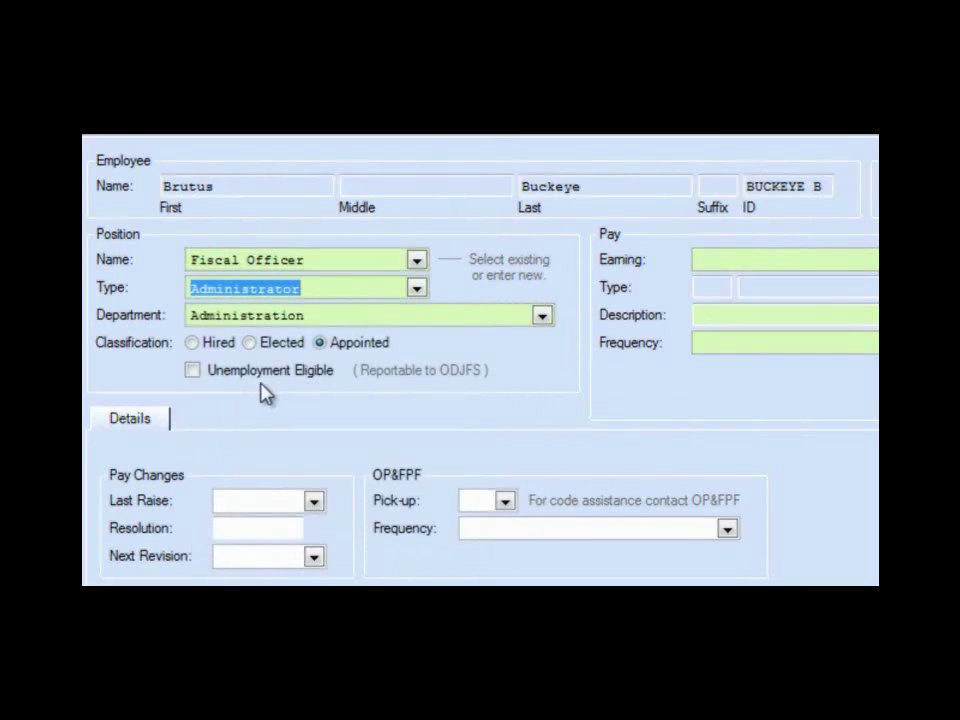
left_click(192, 370)
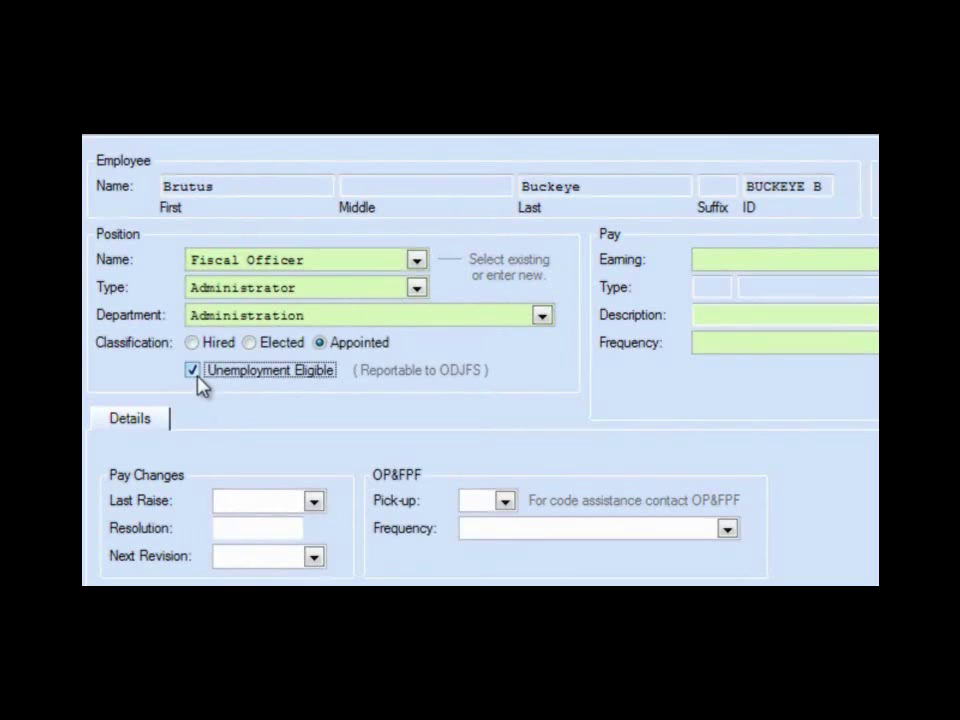
left_click(427, 292)
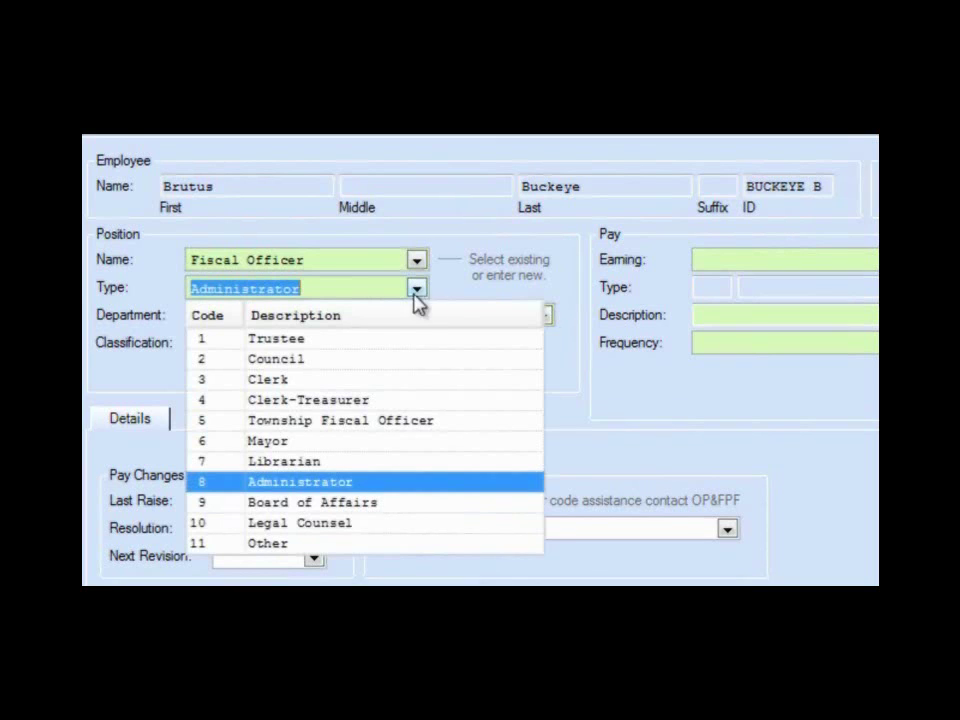
left_click(321, 424)
left_click(252, 343)
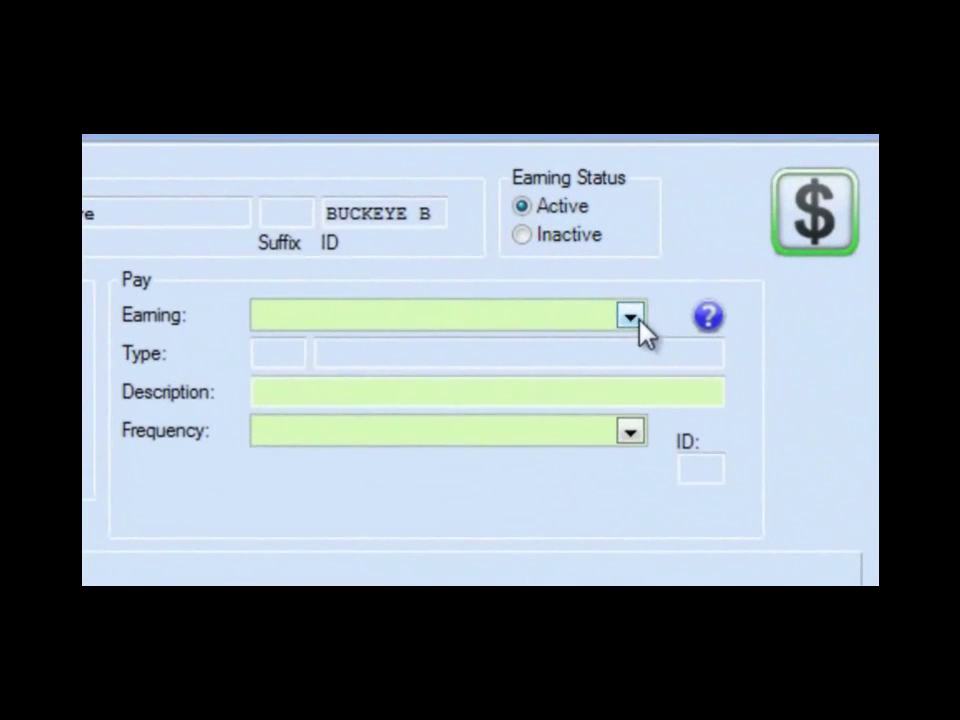
- Set the earning to Salary, paid Monthly at a $2,348.00 pay rate per period
left_click(638, 313)
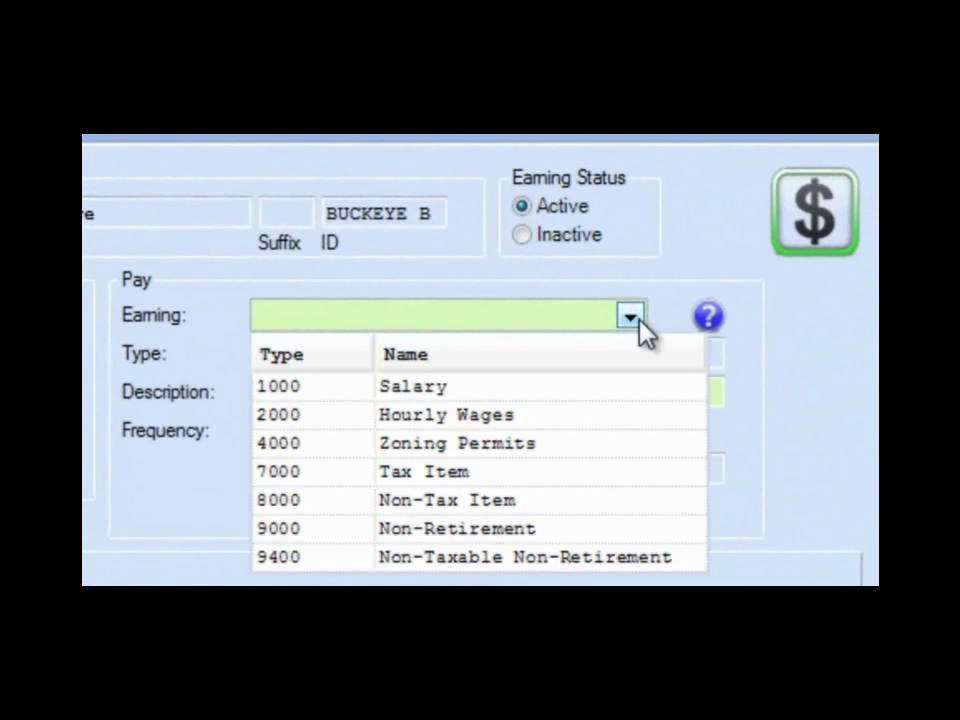
left_click(471, 390)
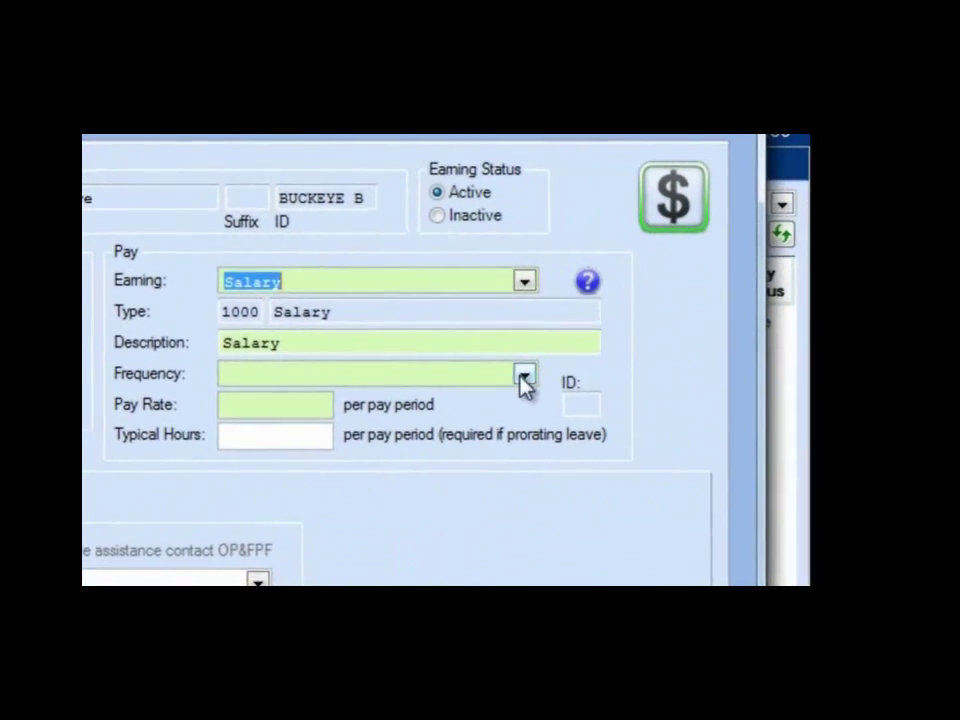
left_click(522, 376)
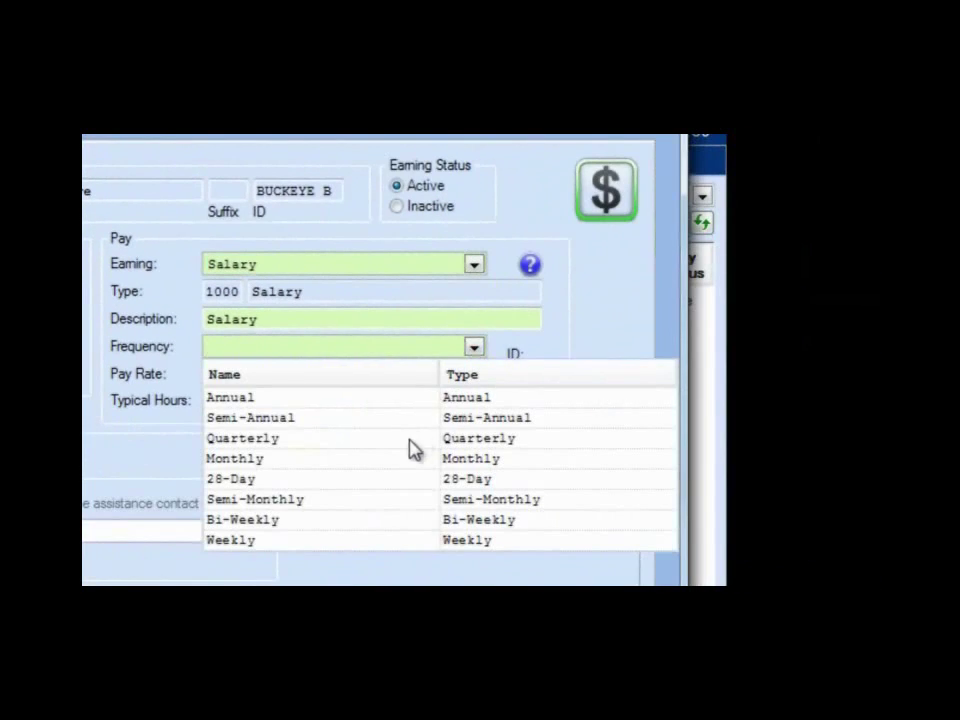
left_click(268, 468)
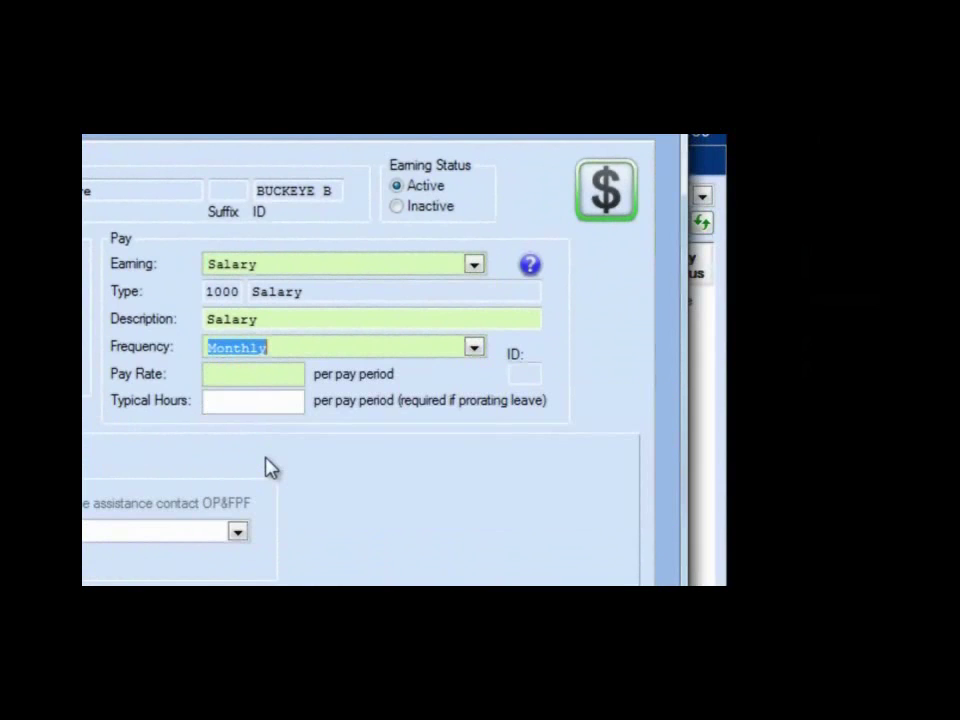
left_click(272, 379)
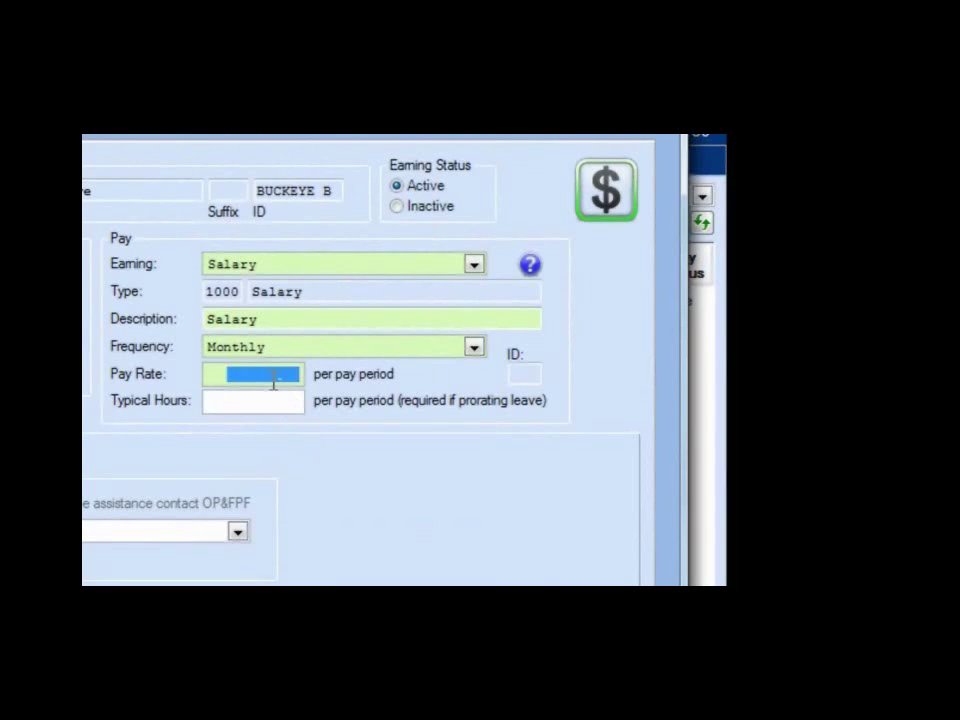
type("25")
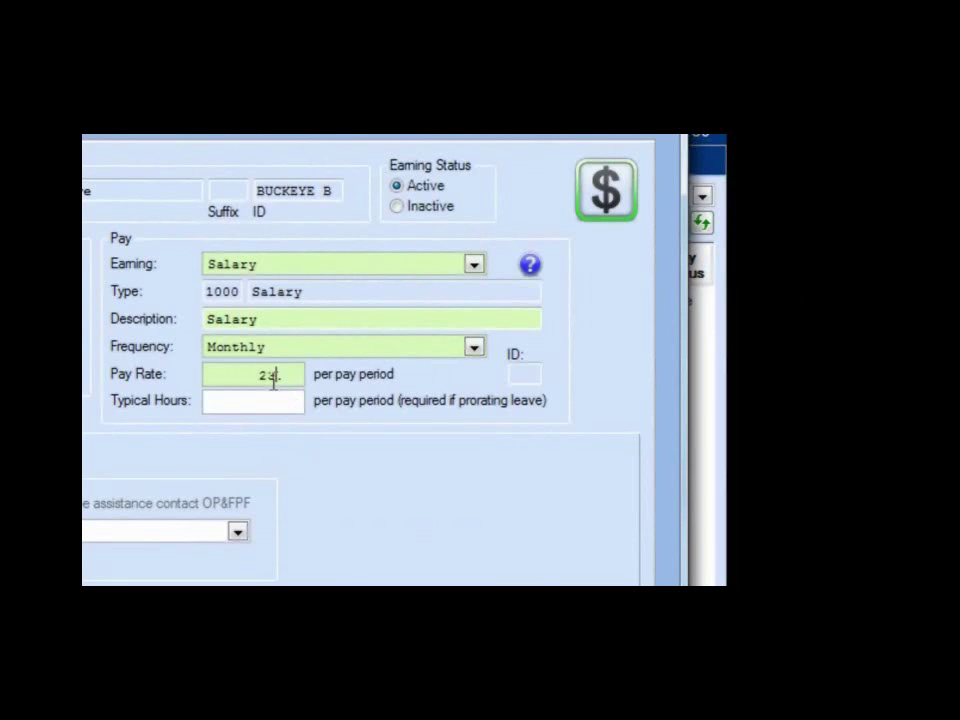
type("45.00")
key("Tab")
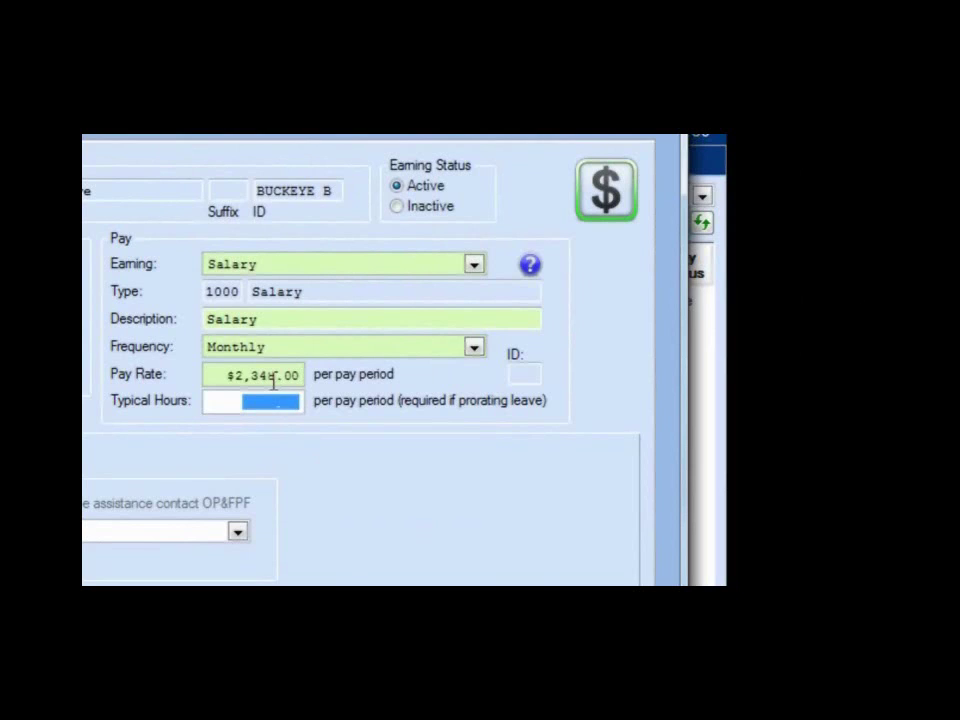
left_click(281, 400)
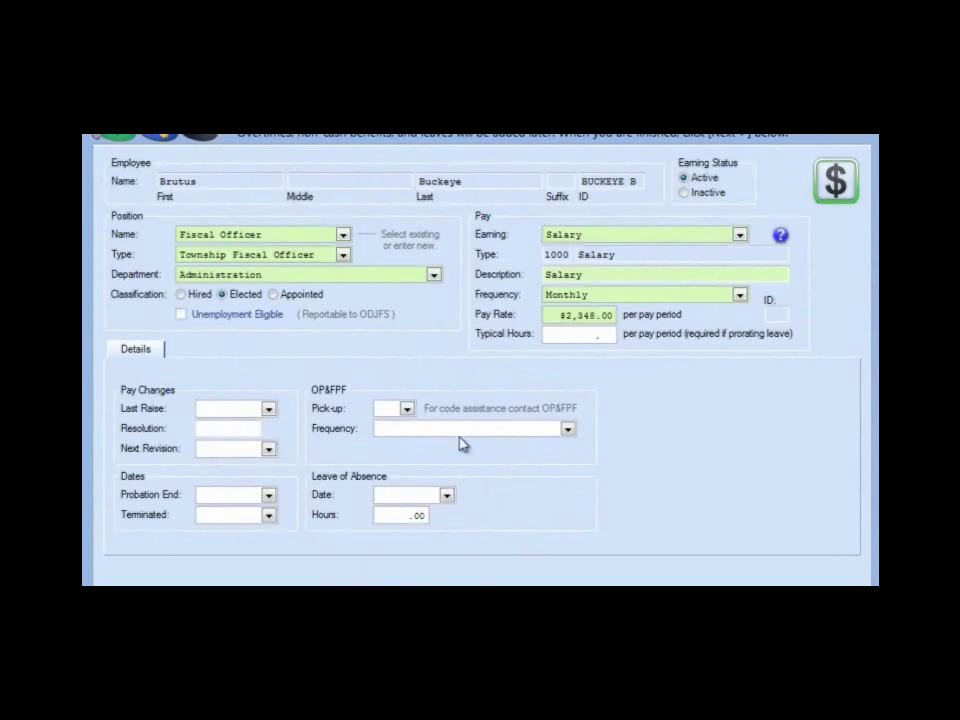
- Leave the OP&FPF pick-up code and frequency unset and continue to the earning's accounts
left_click(407, 410)
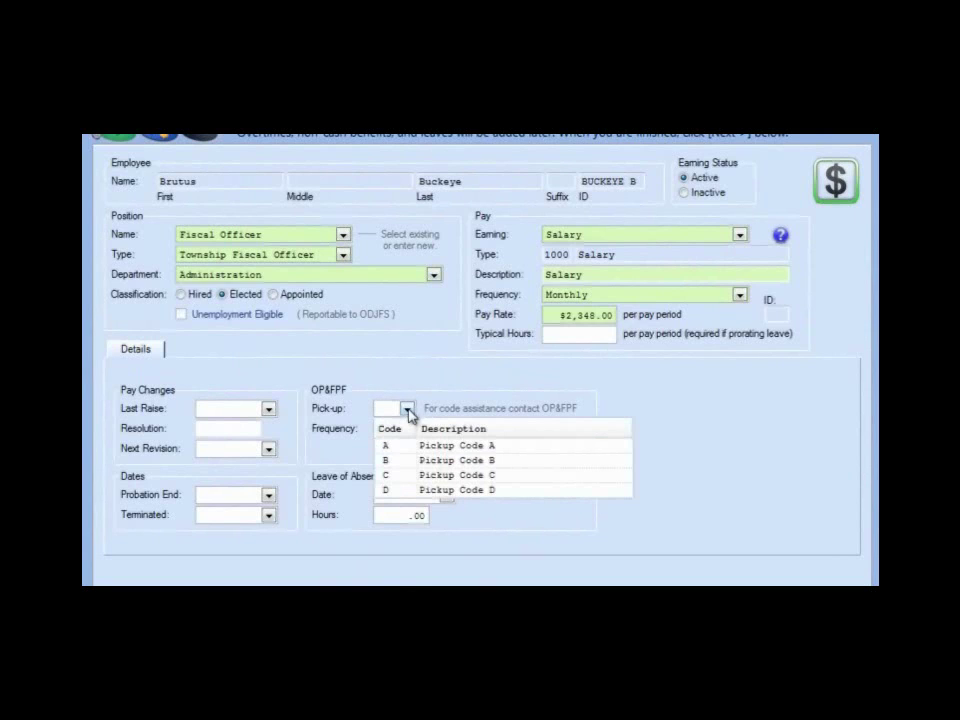
left_click(408, 412)
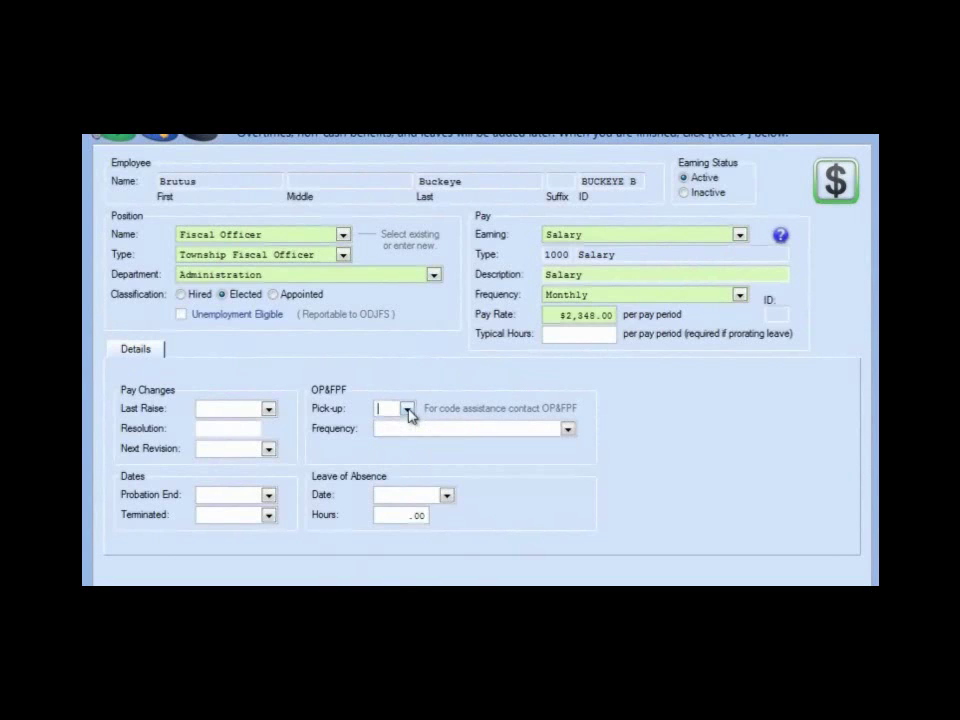
left_click(568, 436)
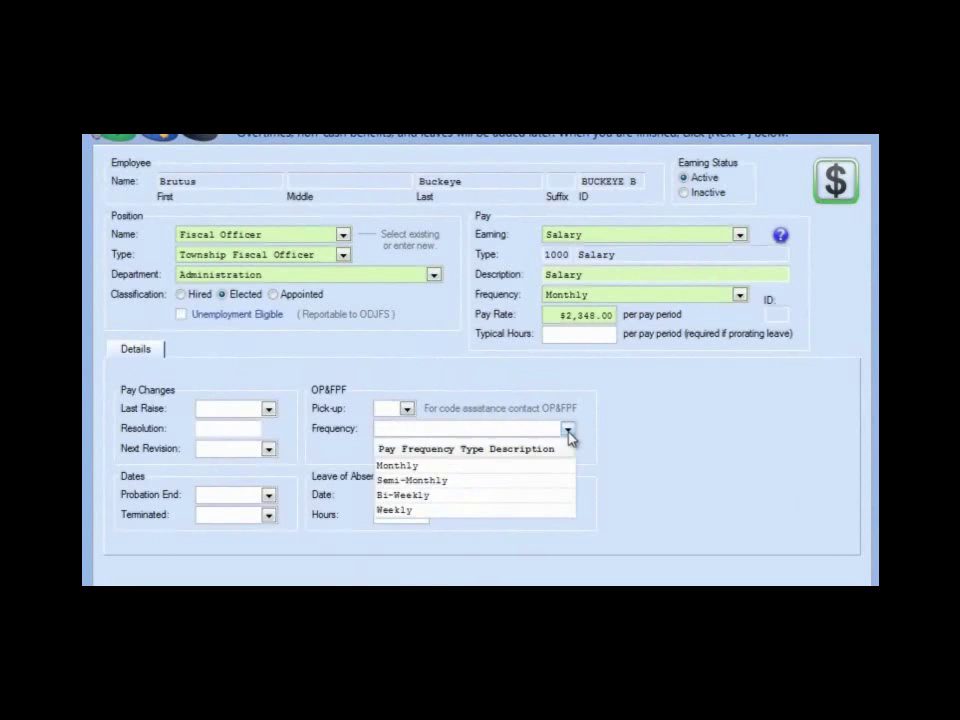
left_click(568, 432)
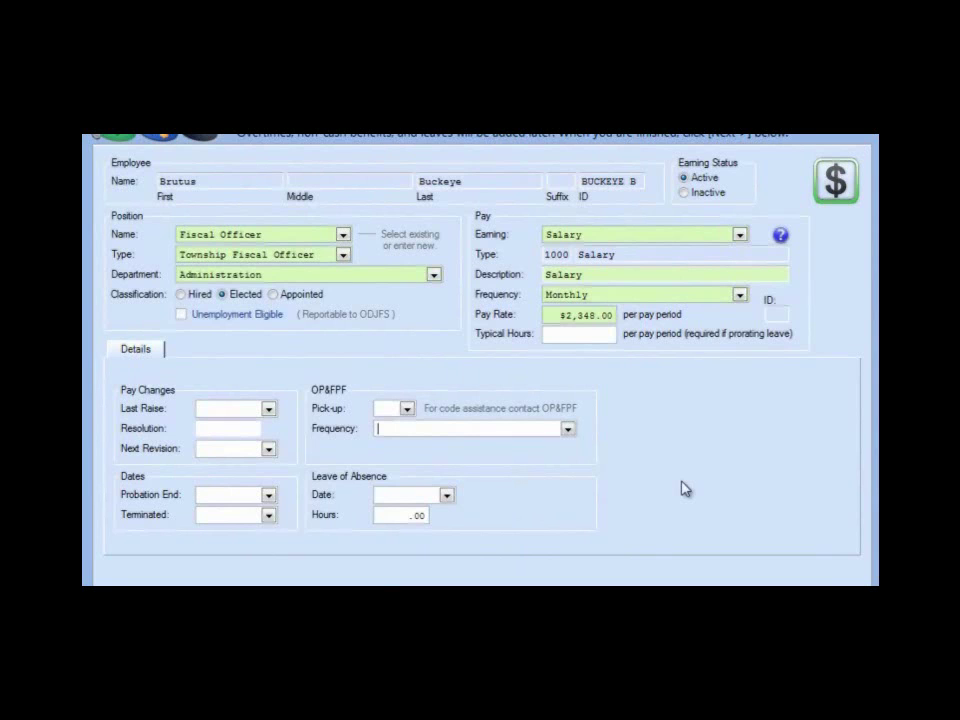
left_click(770, 604)
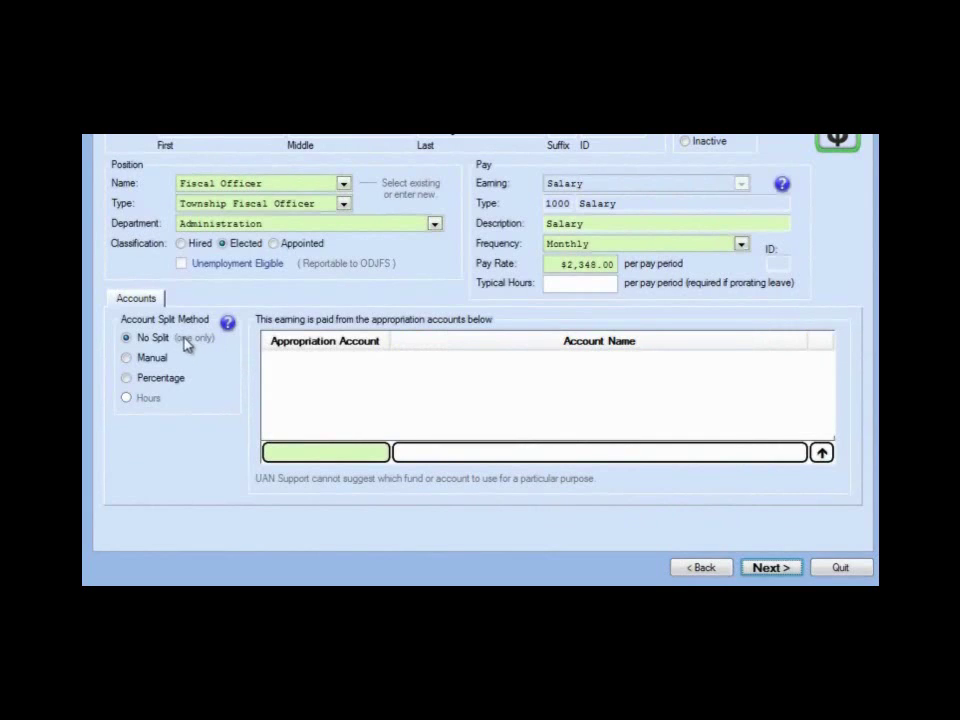
left_click(380, 453)
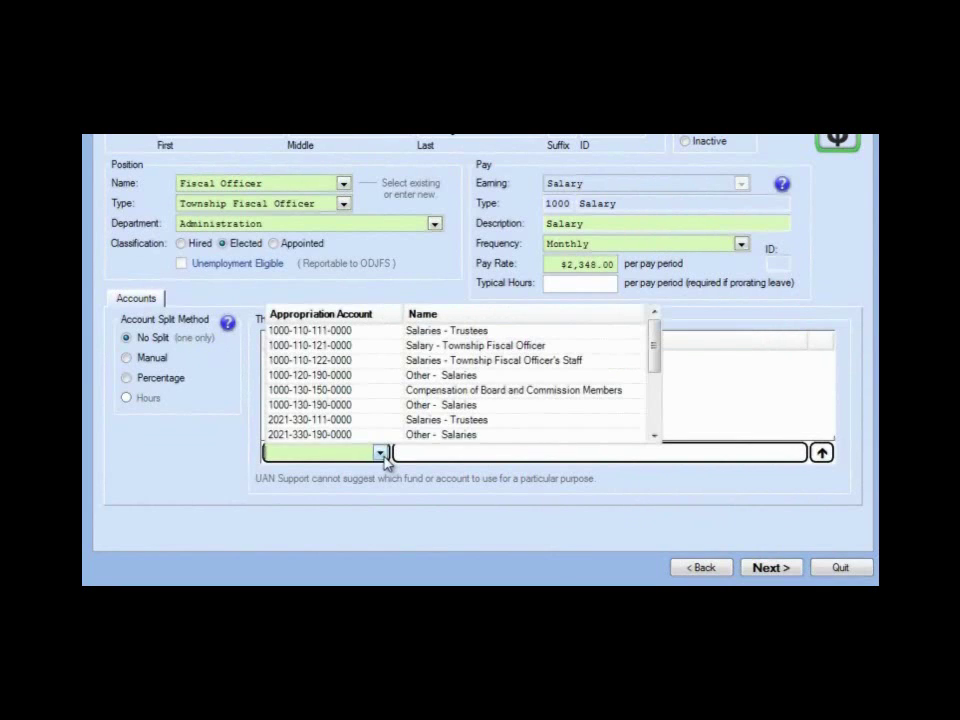
left_click(322, 347)
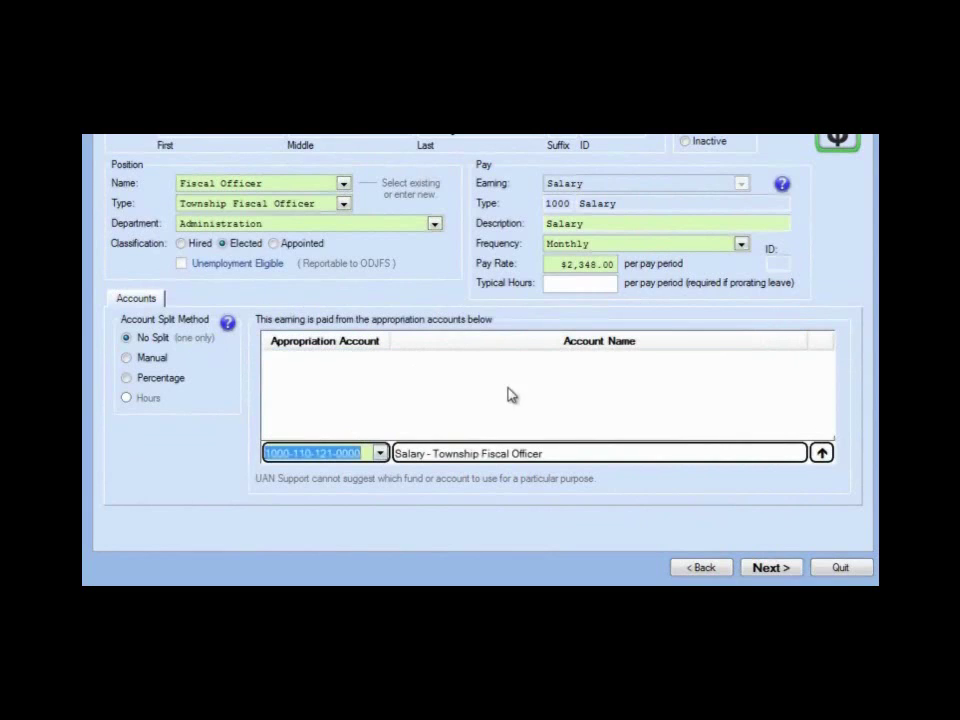
left_click(821, 454)
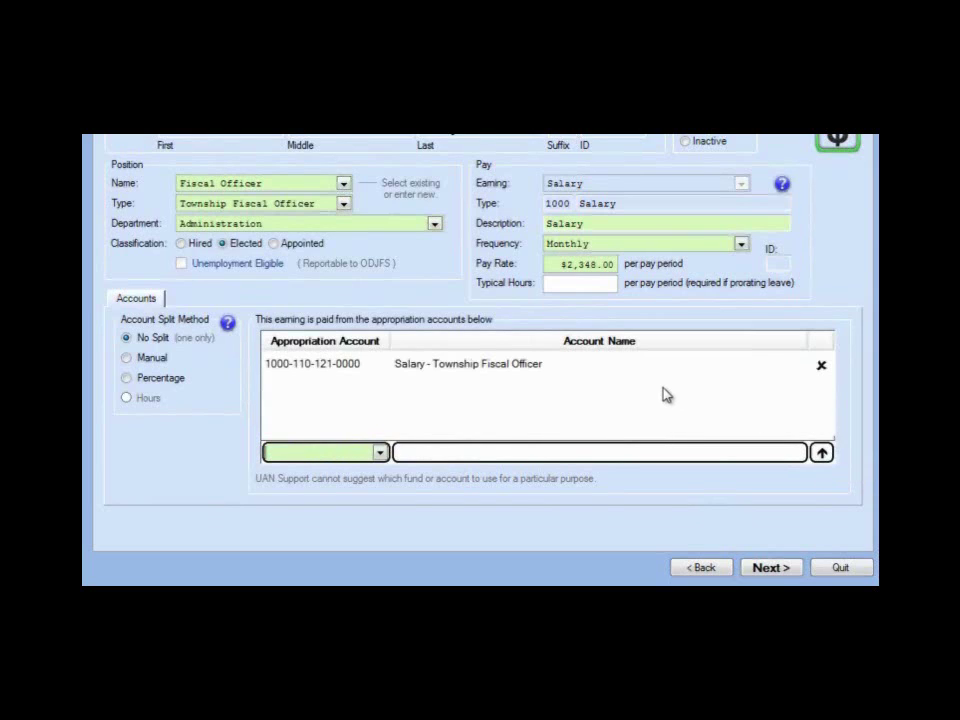
left_click(780, 572)
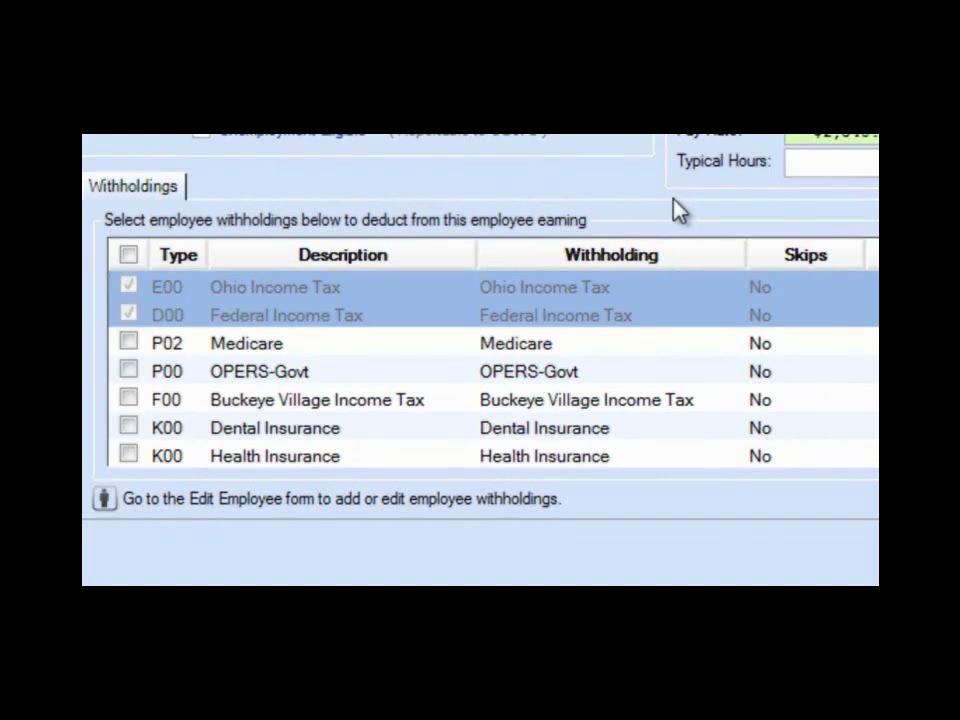
- Apply every withholding to the Salary earning: Medicare, OPERS-Govt, Buckeye Village Income Tax, Dental, Health Insurance
left_click(128, 255)
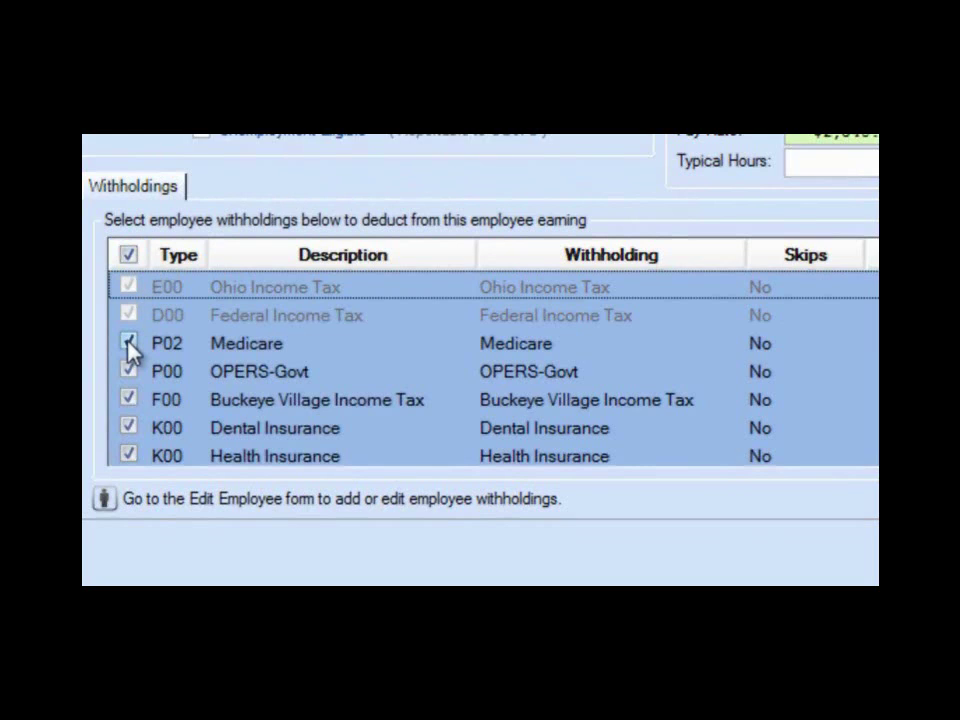
left_click(128, 255)
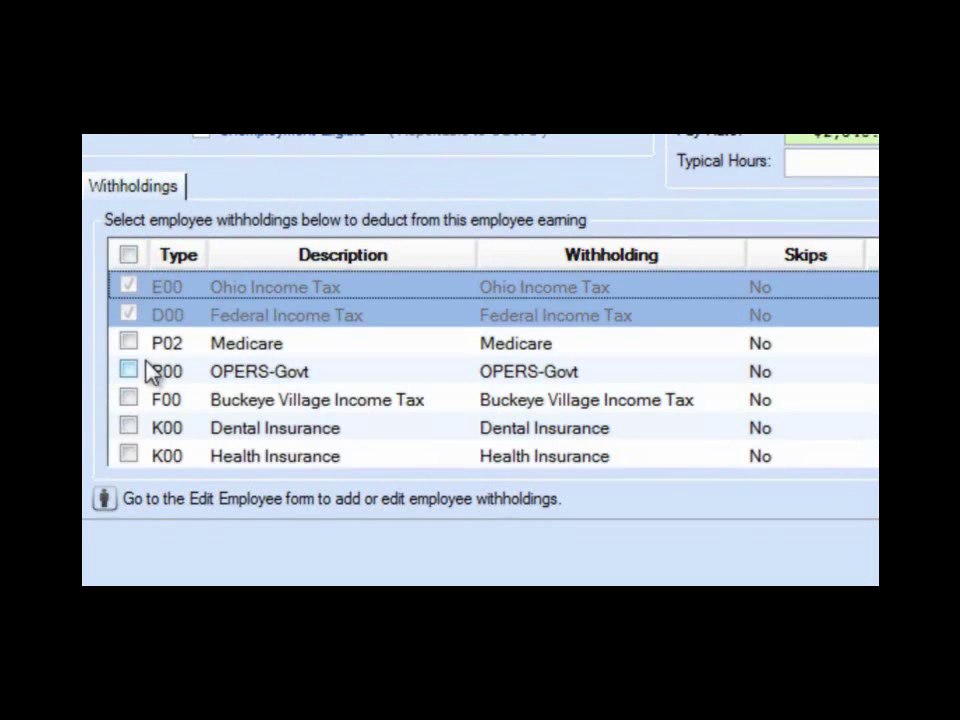
left_click(131, 372)
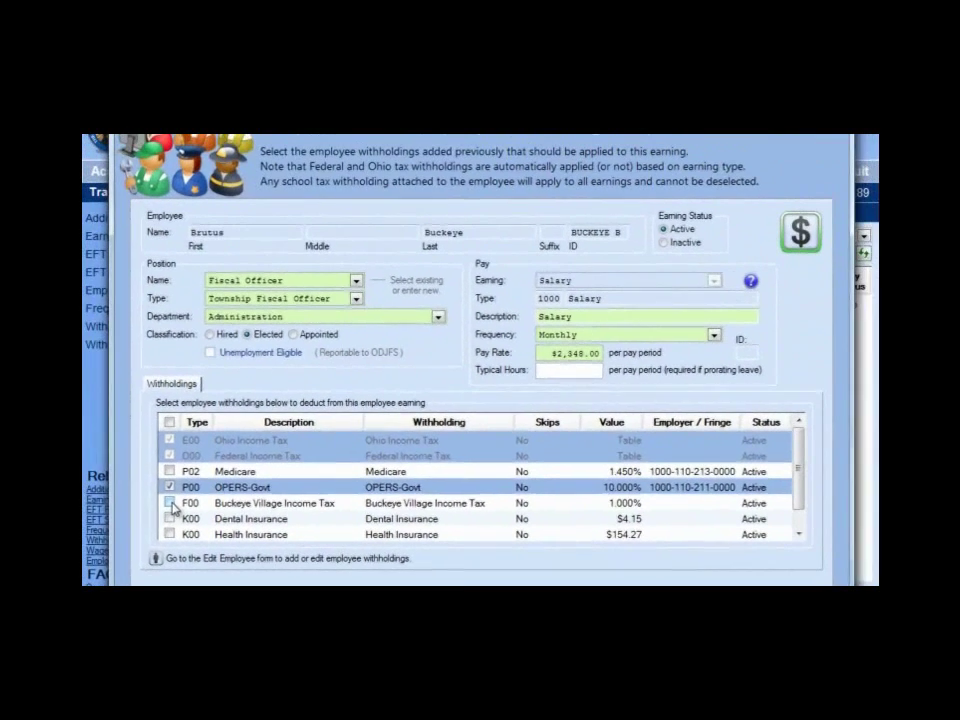
left_click(170, 503)
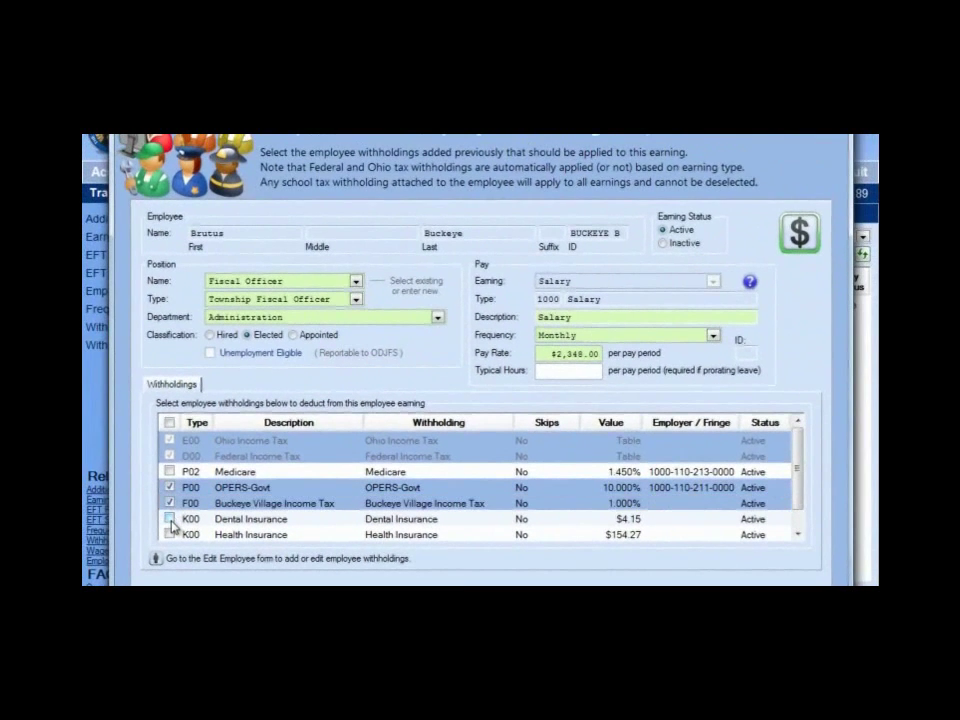
left_click(170, 519)
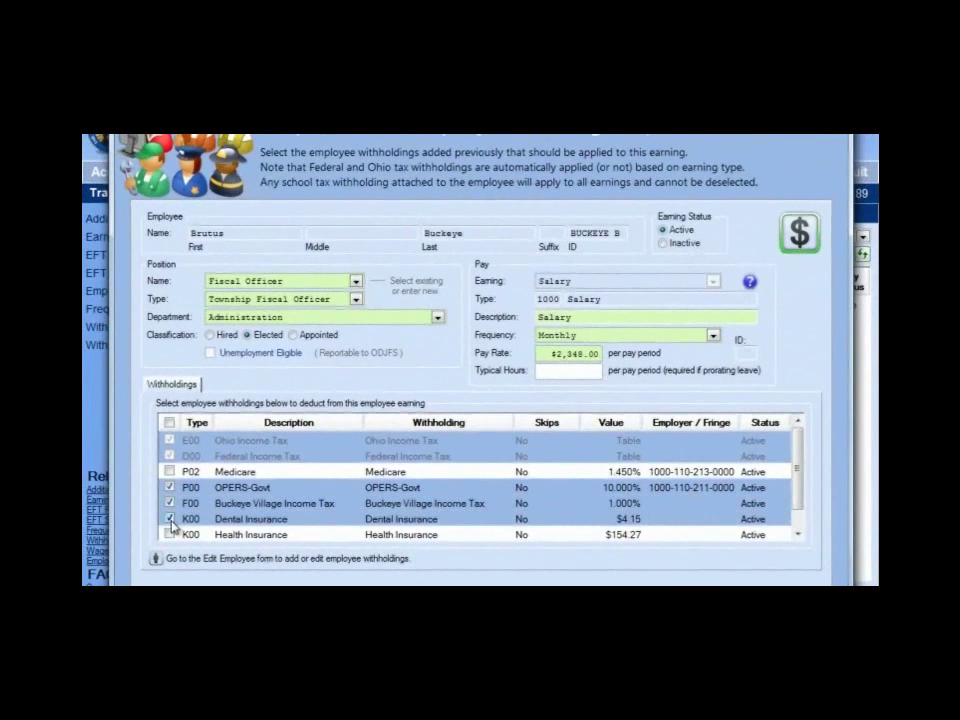
left_click(169, 423)
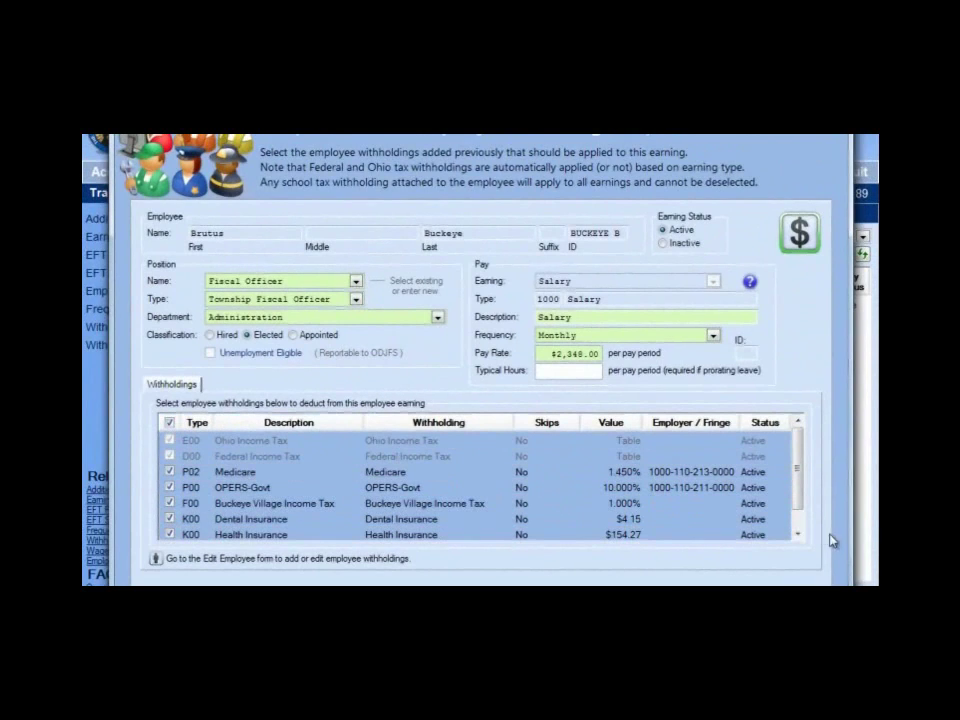
left_click(799, 536)
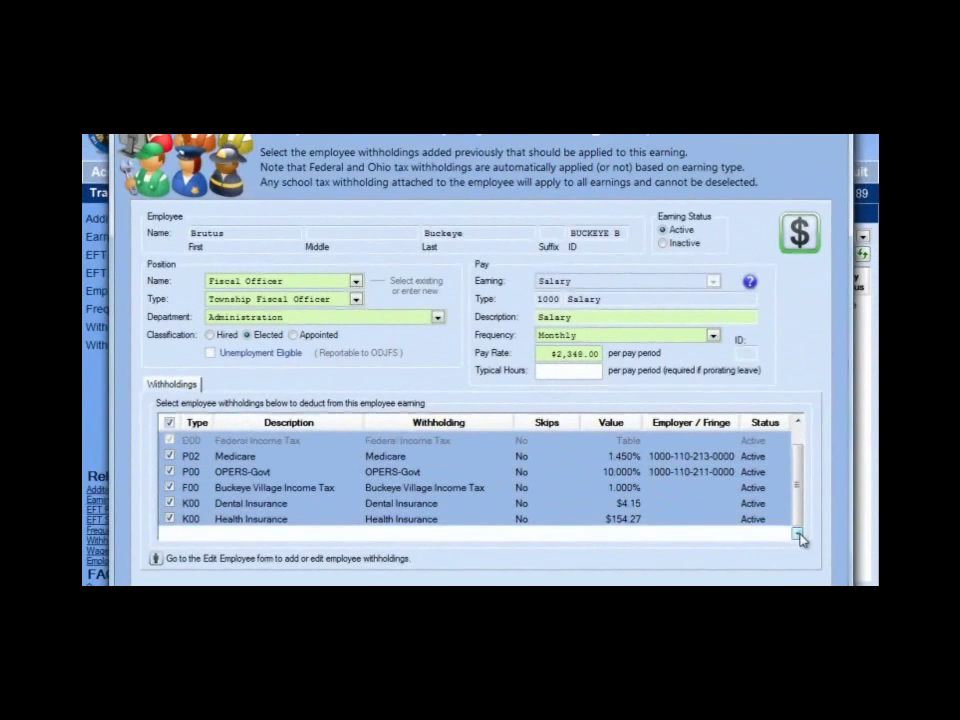
left_click(799, 424)
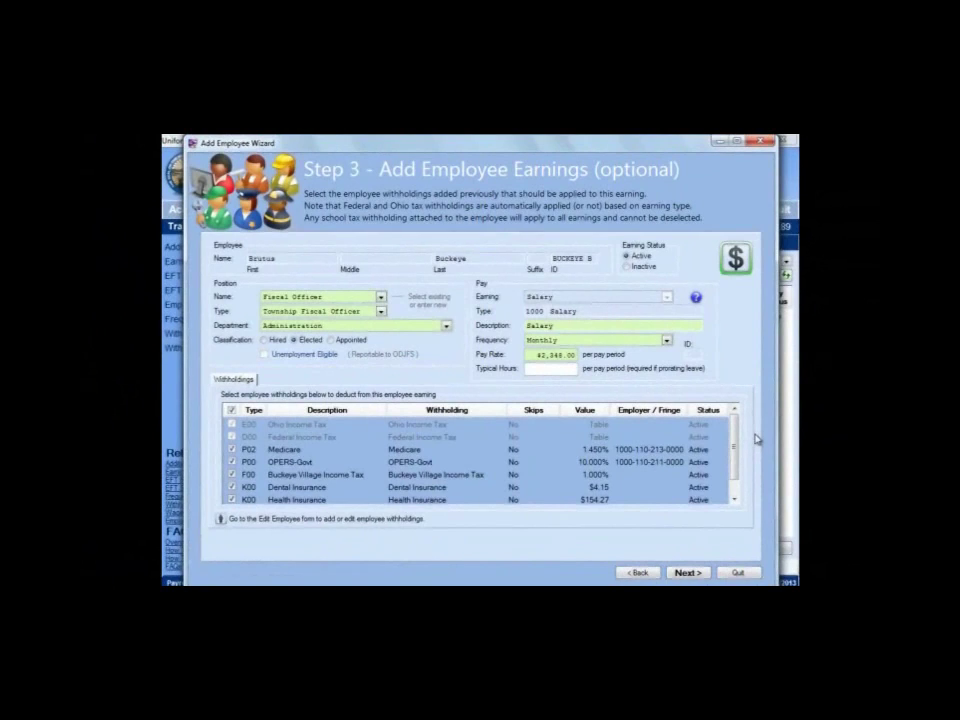
left_click(688, 574)
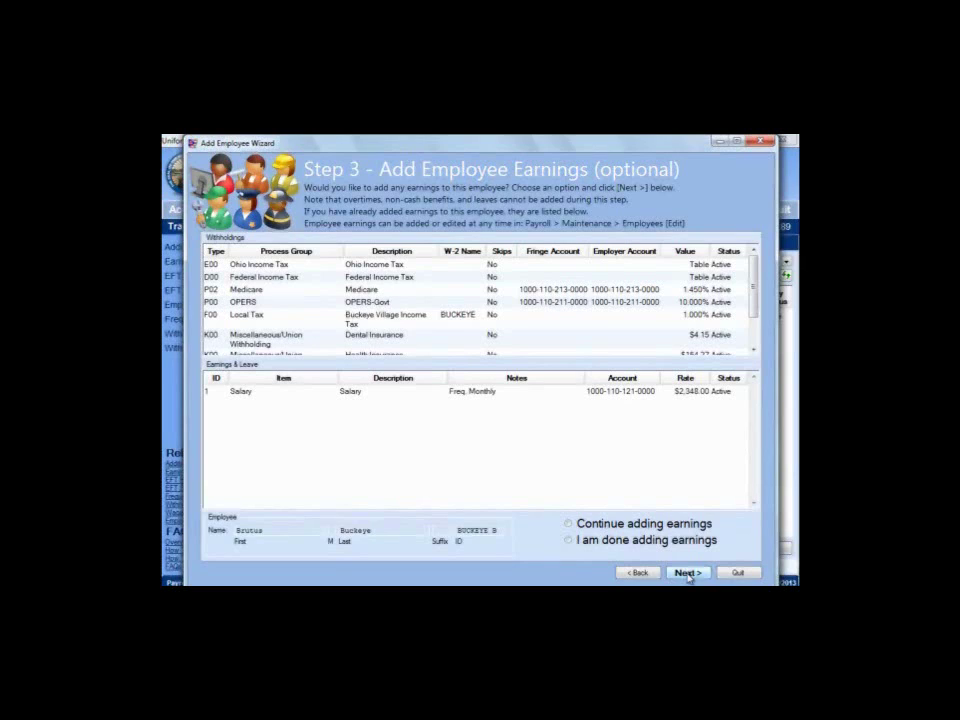
- Mark earnings as done and declare that no overtimes will be added
left_click(572, 541)
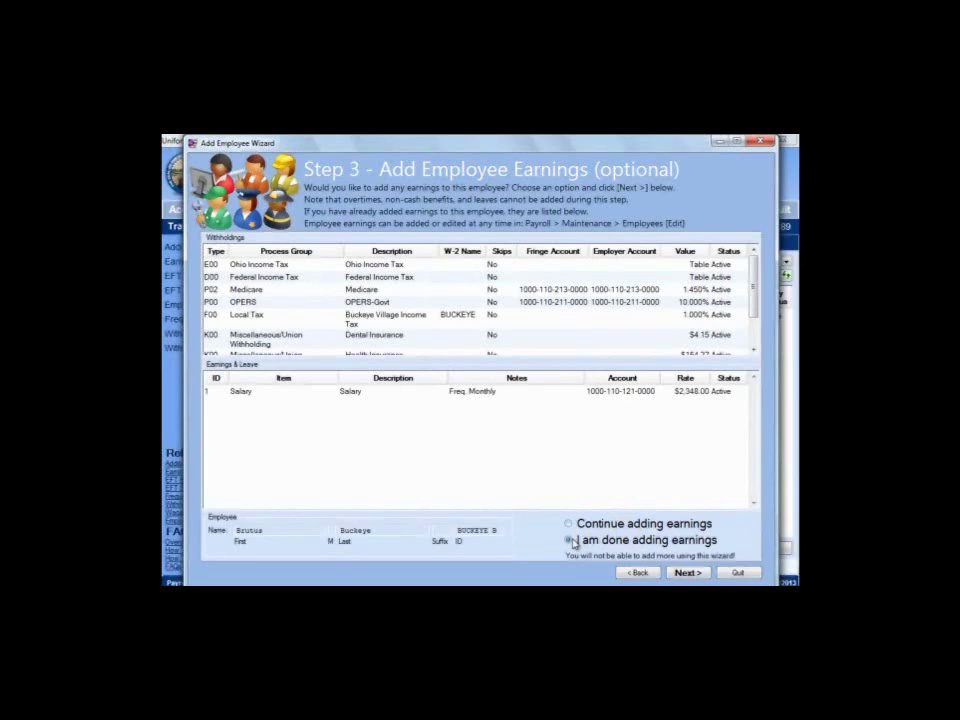
left_click(688, 573)
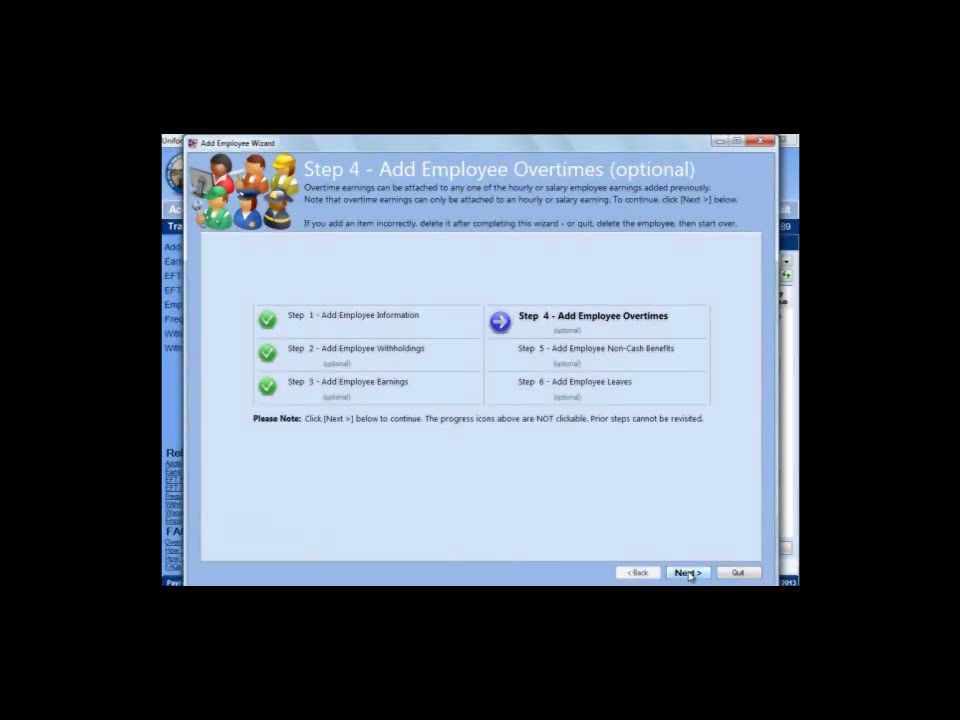
left_click(688, 573)
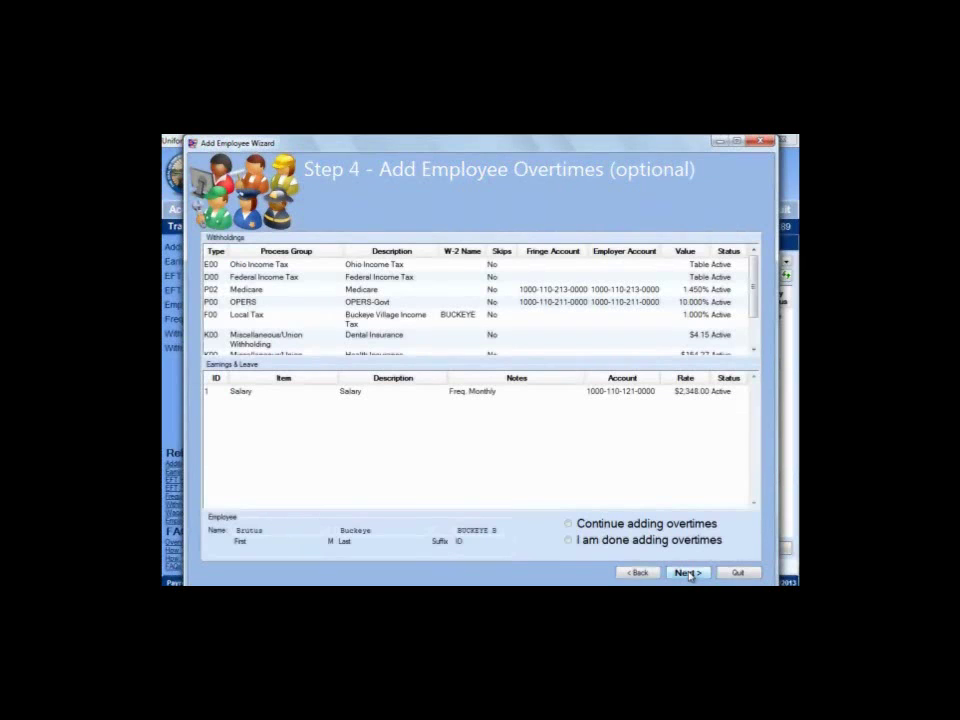
left_click(610, 540)
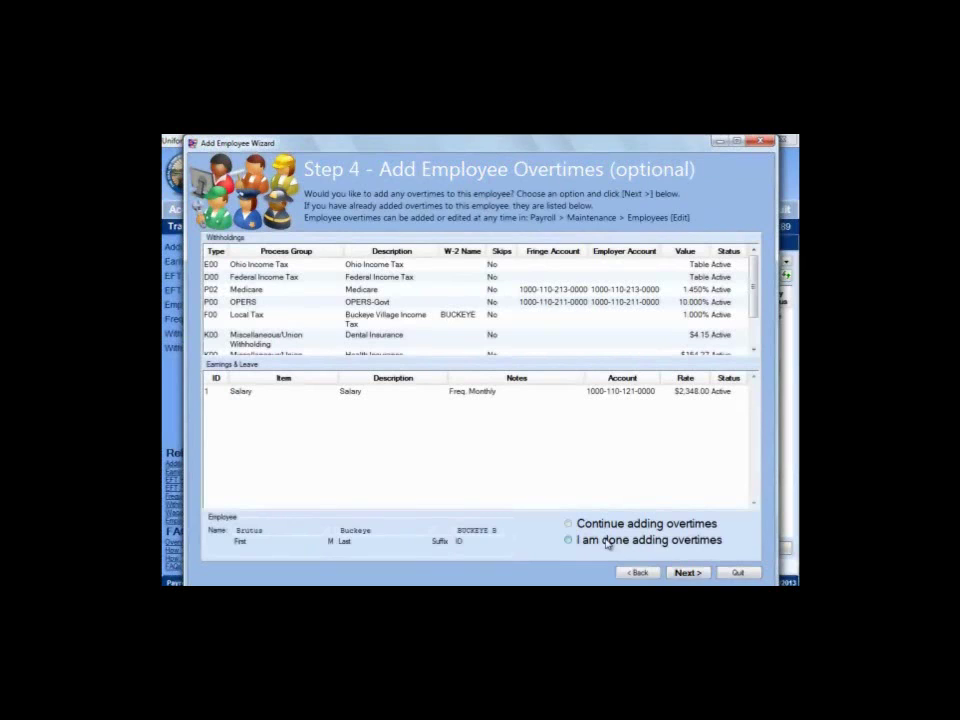
left_click(686, 573)
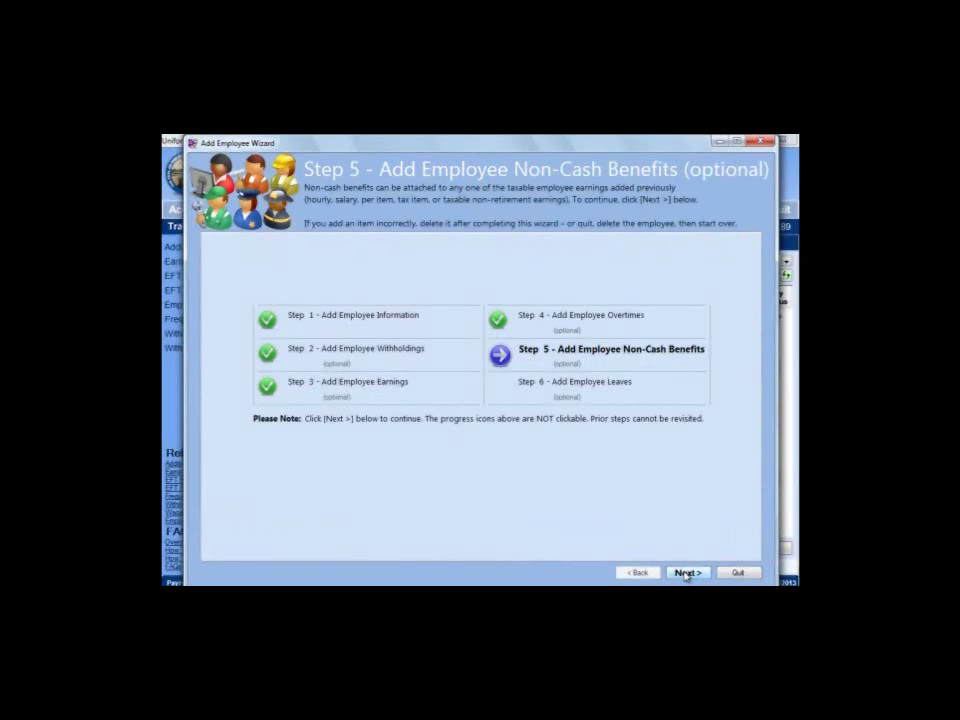
- Declare no non-cash benefits and no leaves, reaching the wizard's finish page
left_click(686, 573)
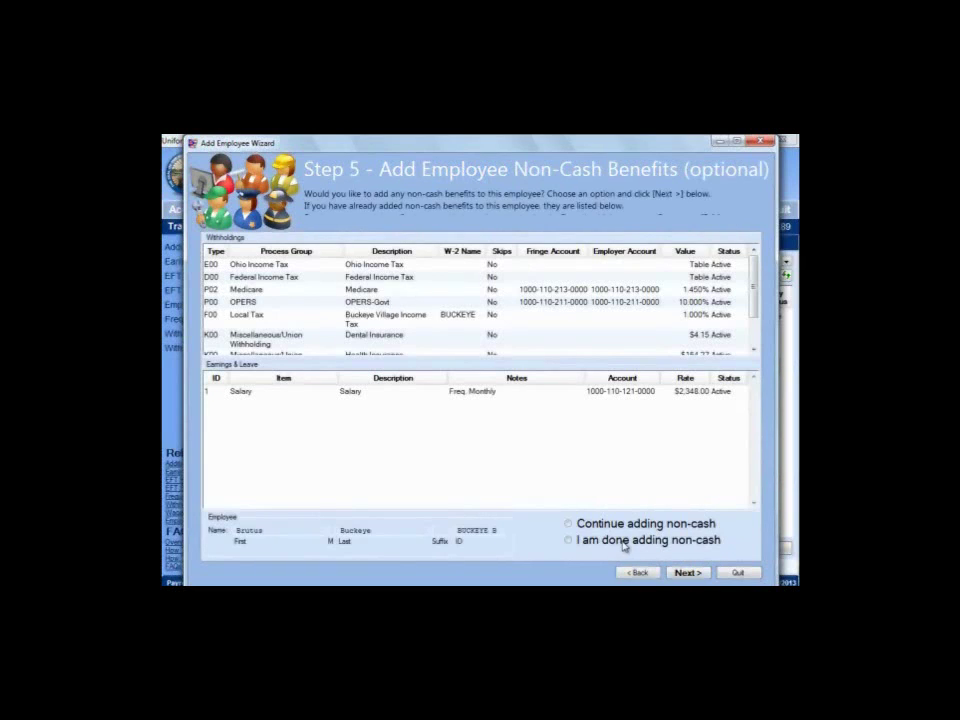
left_click(621, 545)
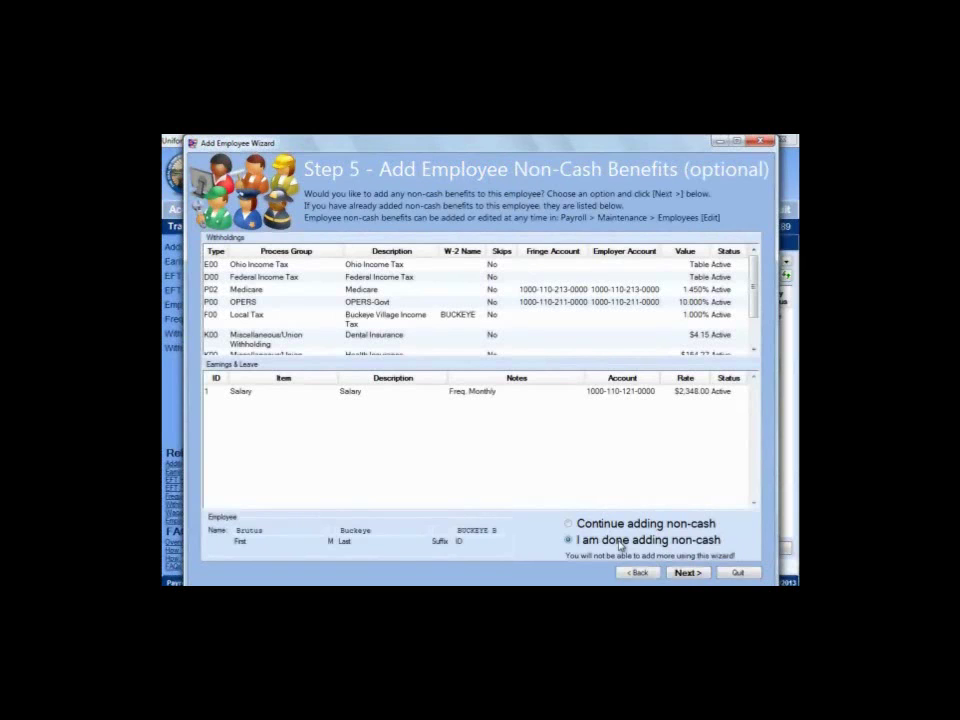
left_click(686, 573)
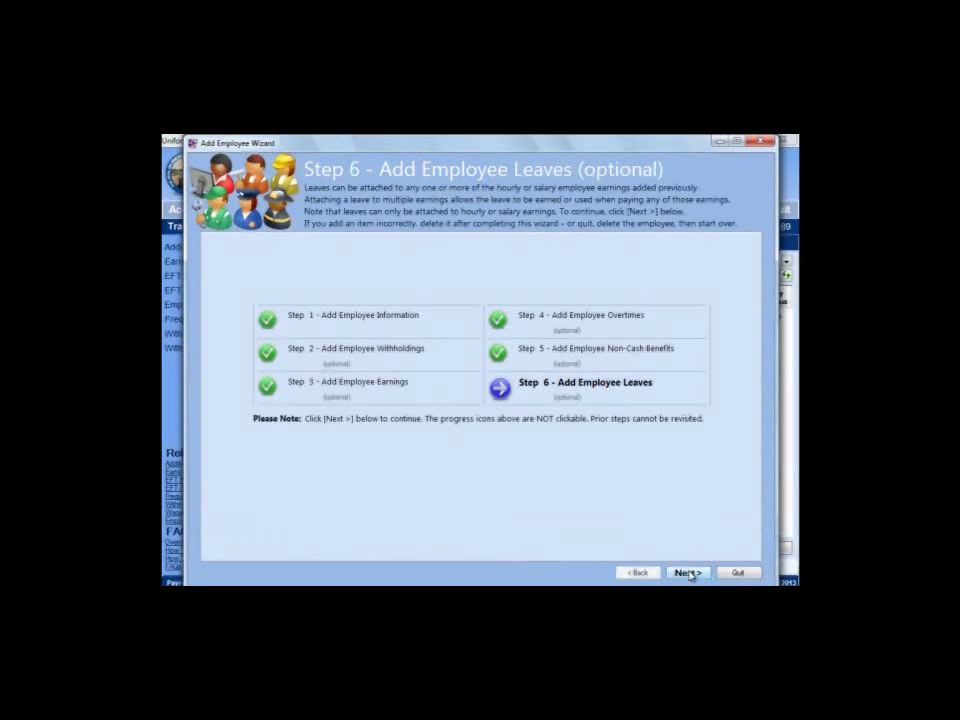
left_click(688, 573)
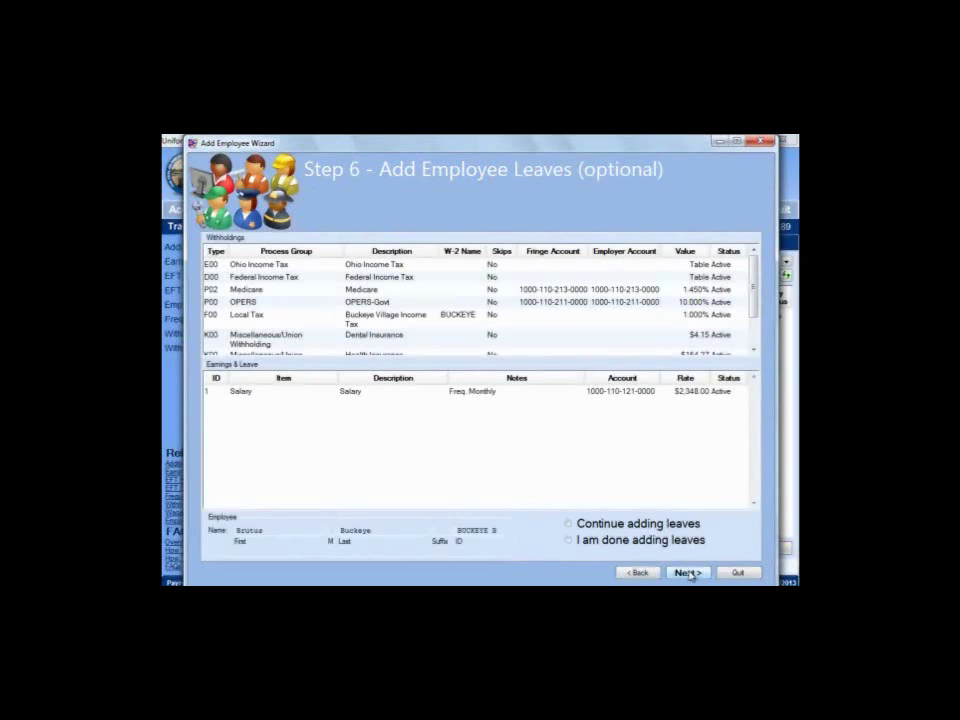
left_click(646, 542)
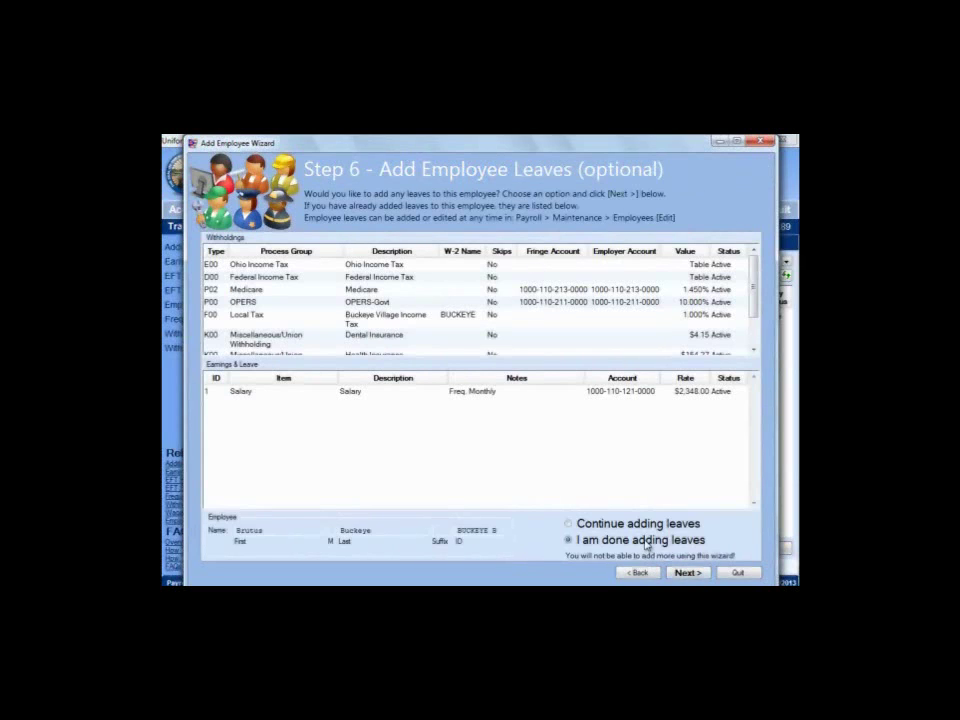
left_click(688, 573)
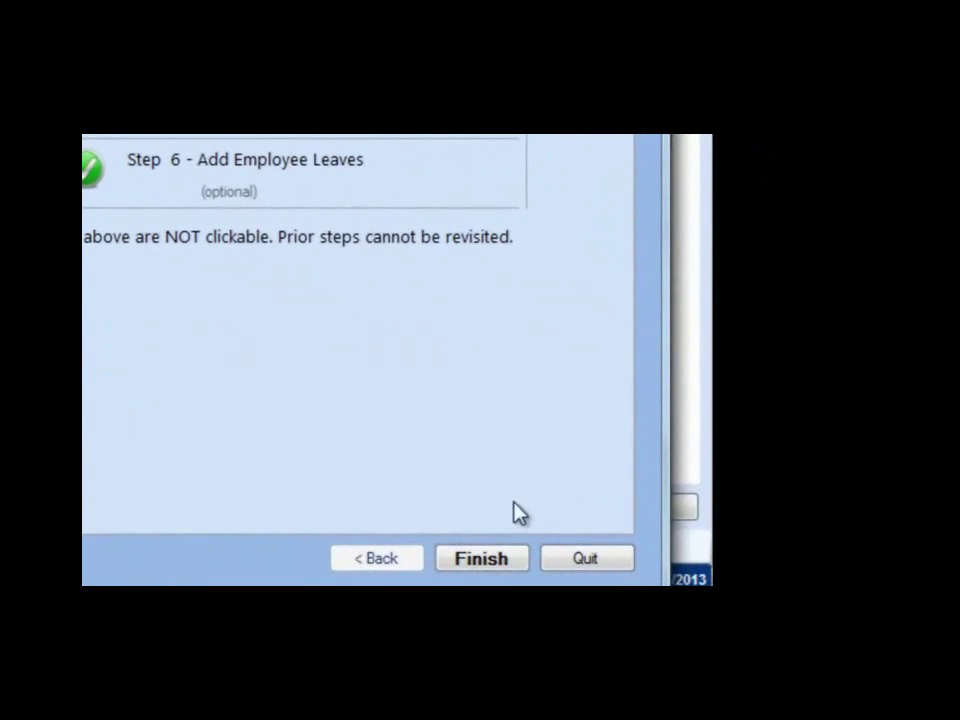
- Finish the wizard to save the employee and display their Employee General Information Report
left_click(490, 561)
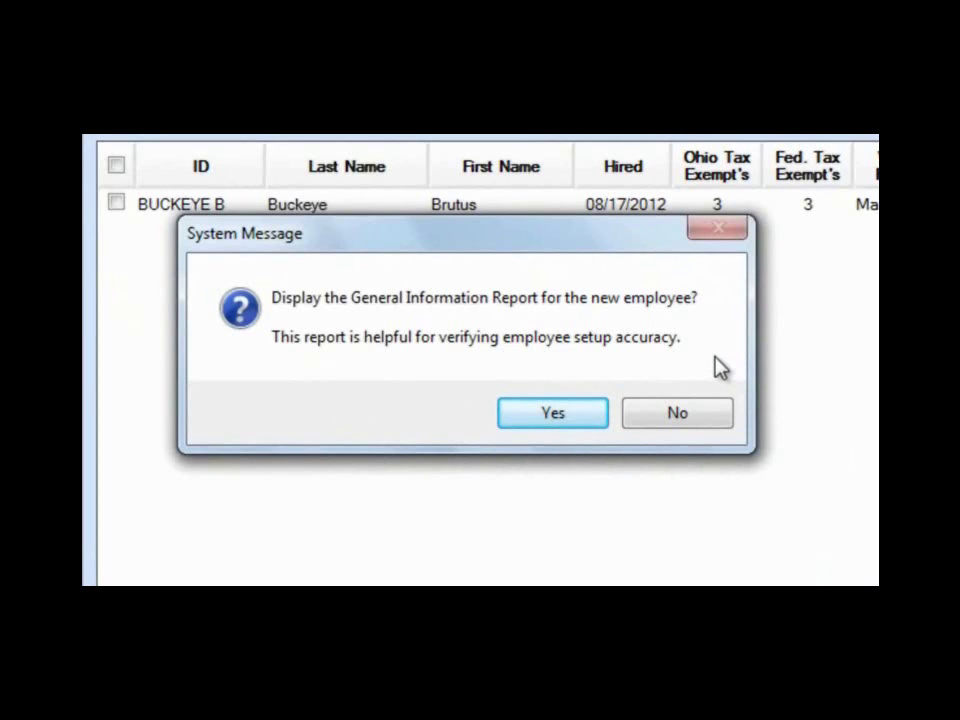
left_click(569, 422)
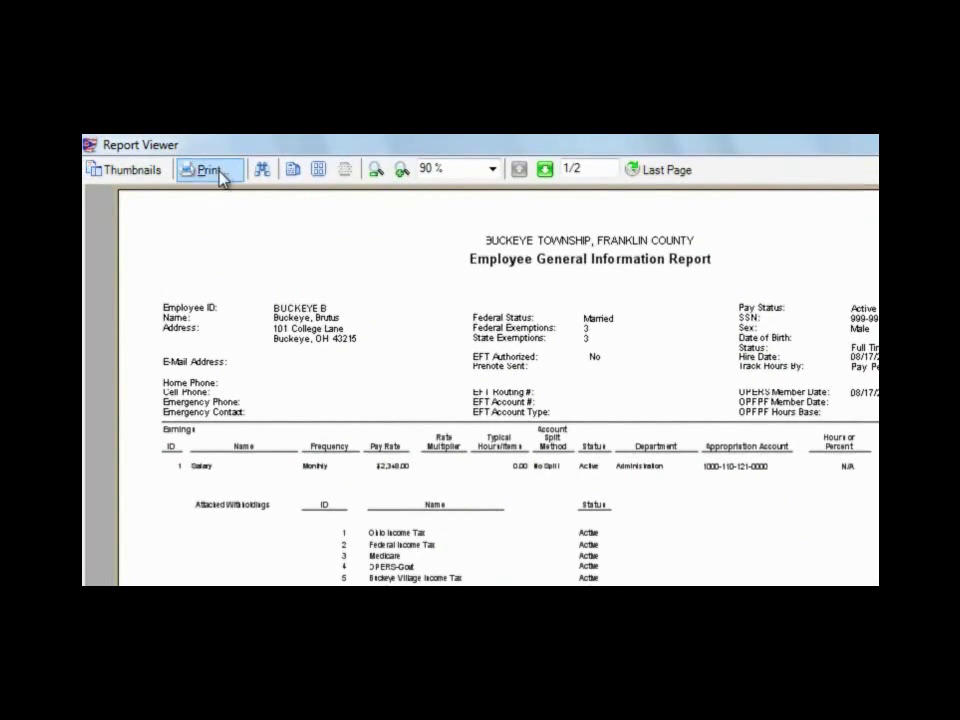
- Cancel printing the report and zoom the report view to 120%
left_click(222, 176)
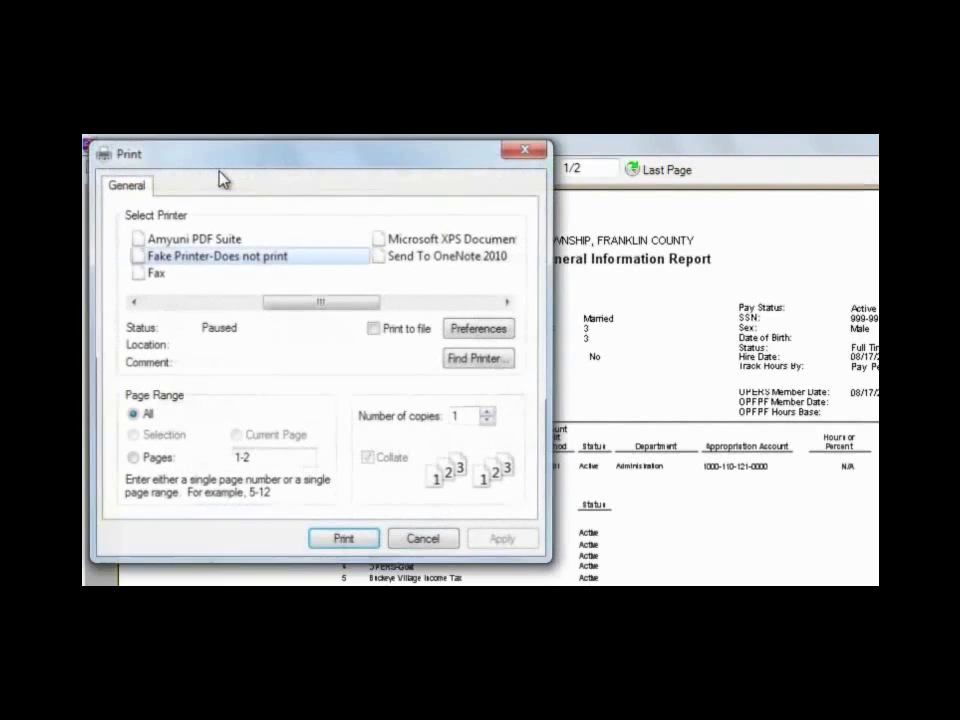
left_click(452, 545)
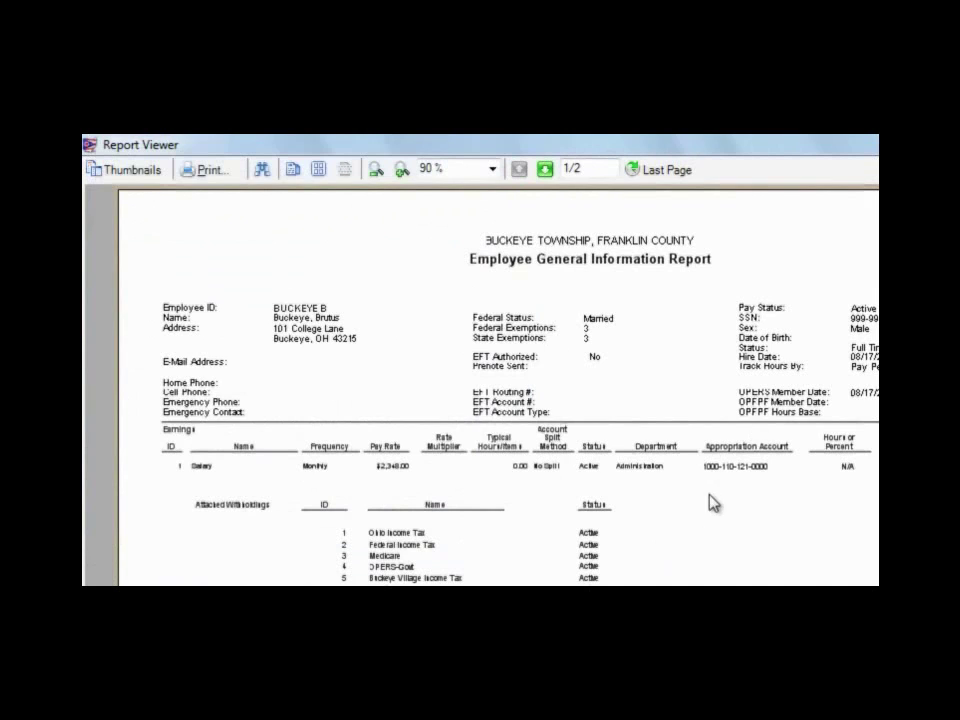
left_click(403, 173)
left_click(437, 168)
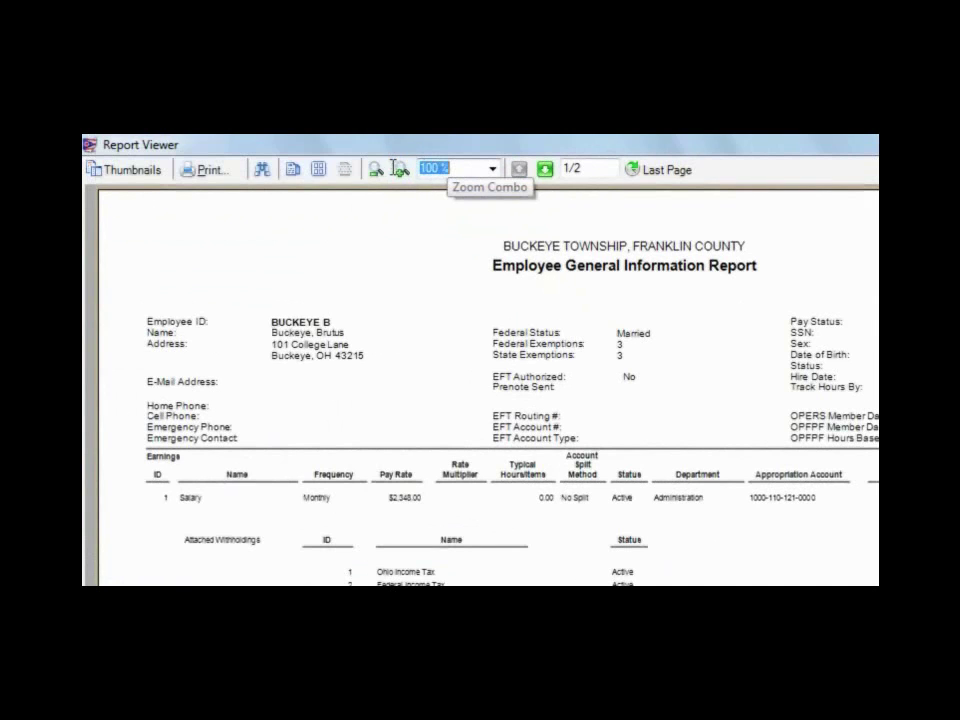
type("120")
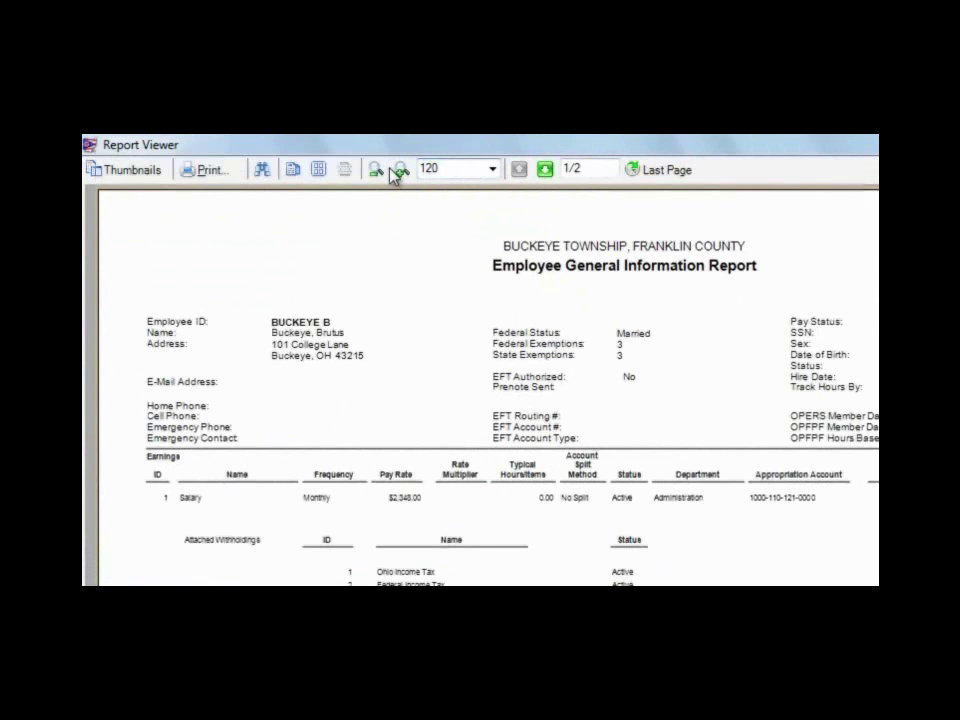
key("Return")
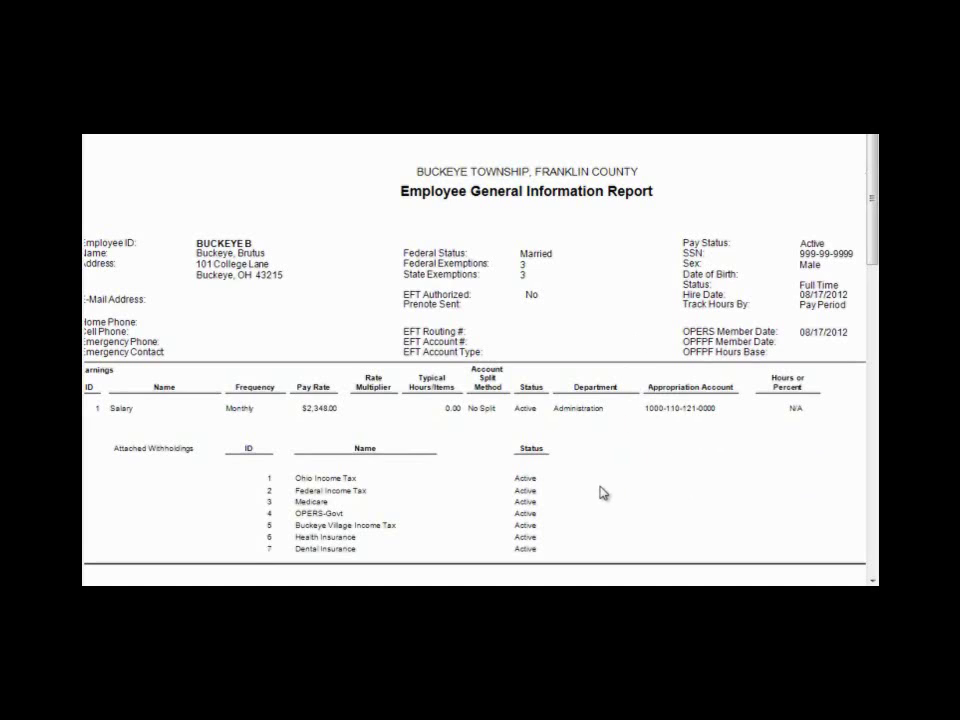
scroll(604, 460, "down", 1)
scroll(604, 415, "down", 1)
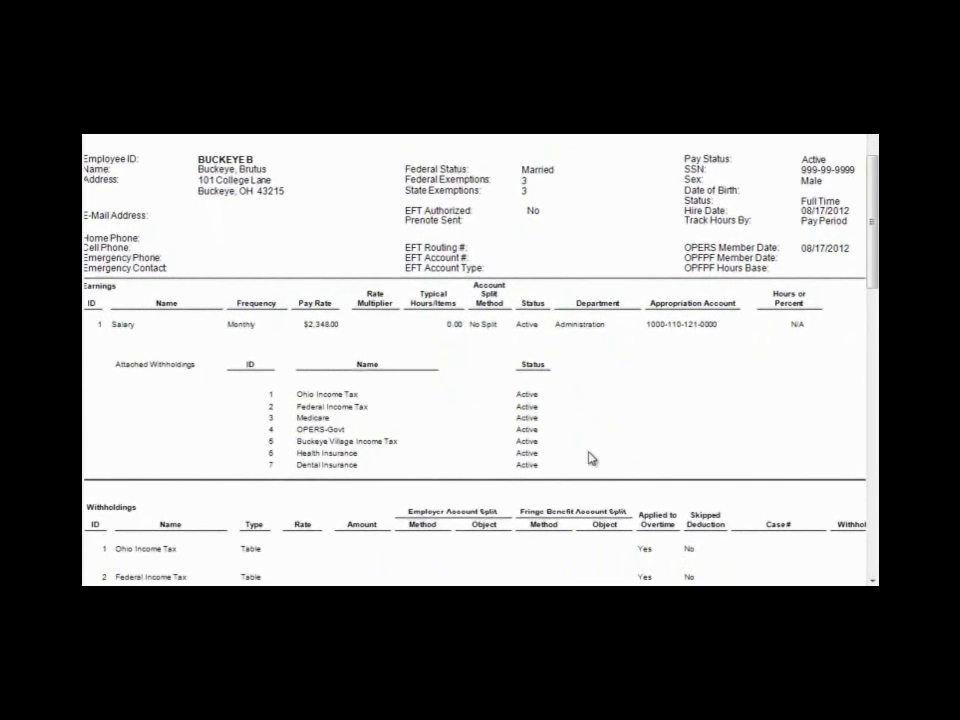
scroll(593, 445, "down", 1)
scroll(593, 434, "down", 3)
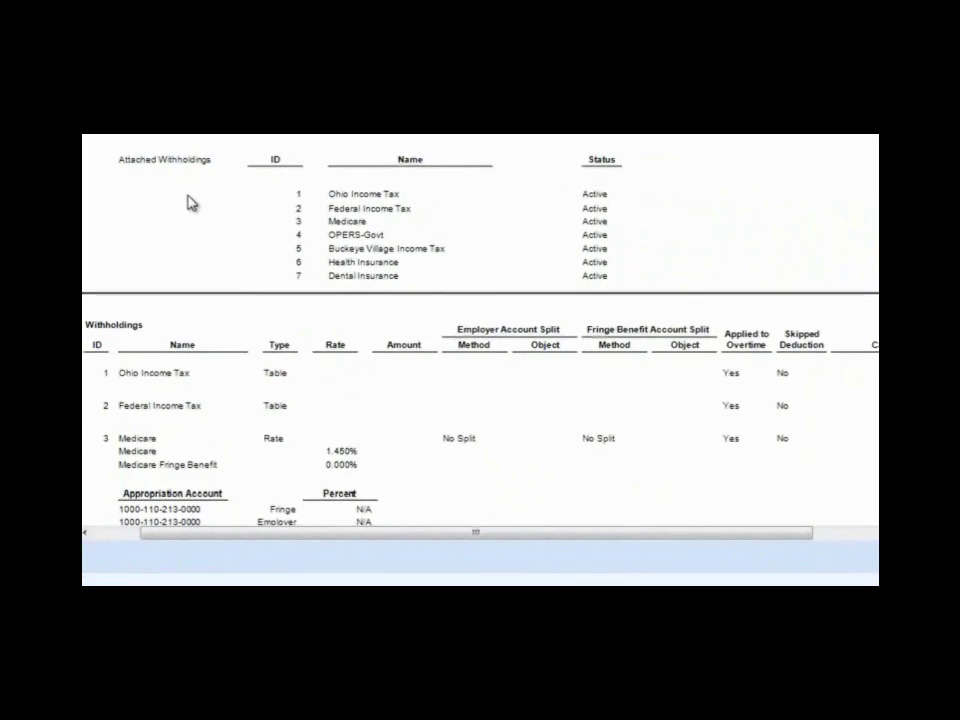
left_click_drag(357, 433, 356, 212)
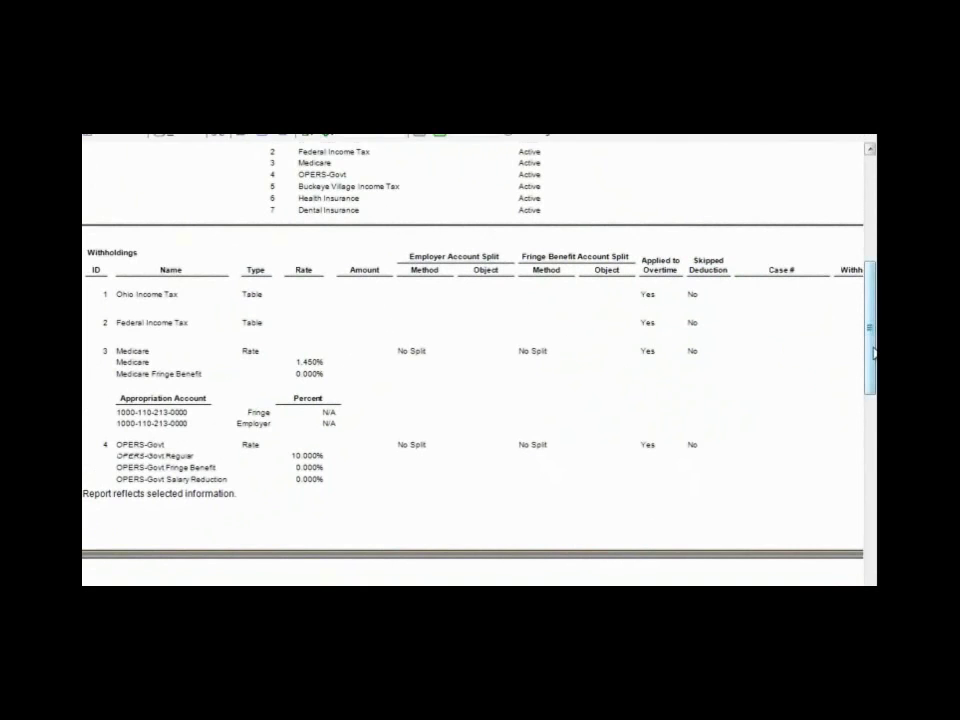
left_click_drag(873, 352, 876, 423)
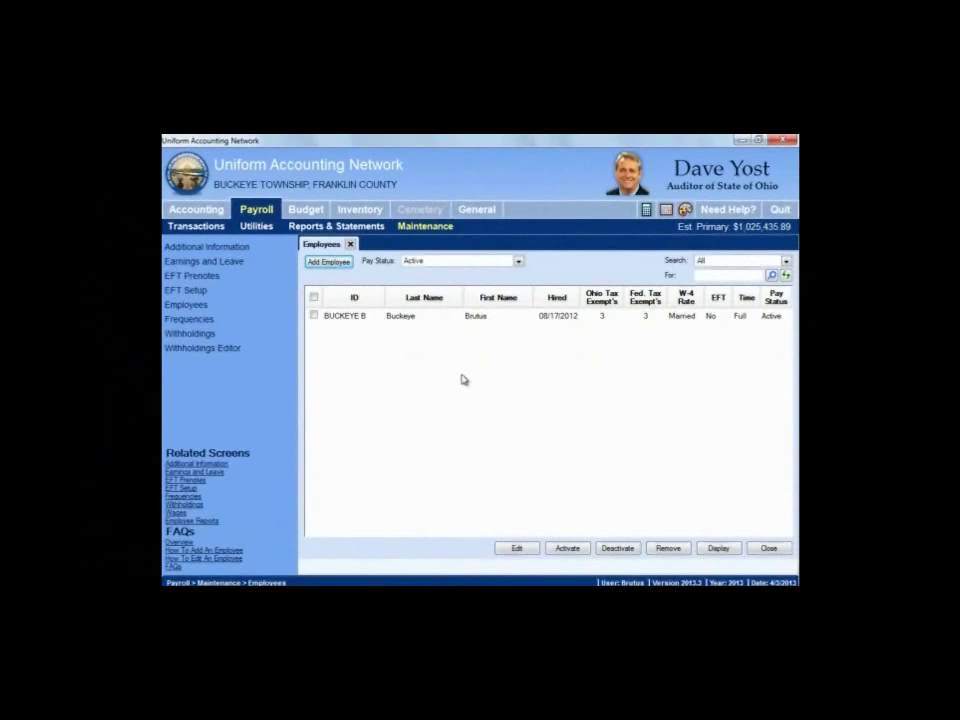
- Start a new employee from the Payroll Employees screen, opening a fresh Add Employee Wizard
left_click(342, 264)
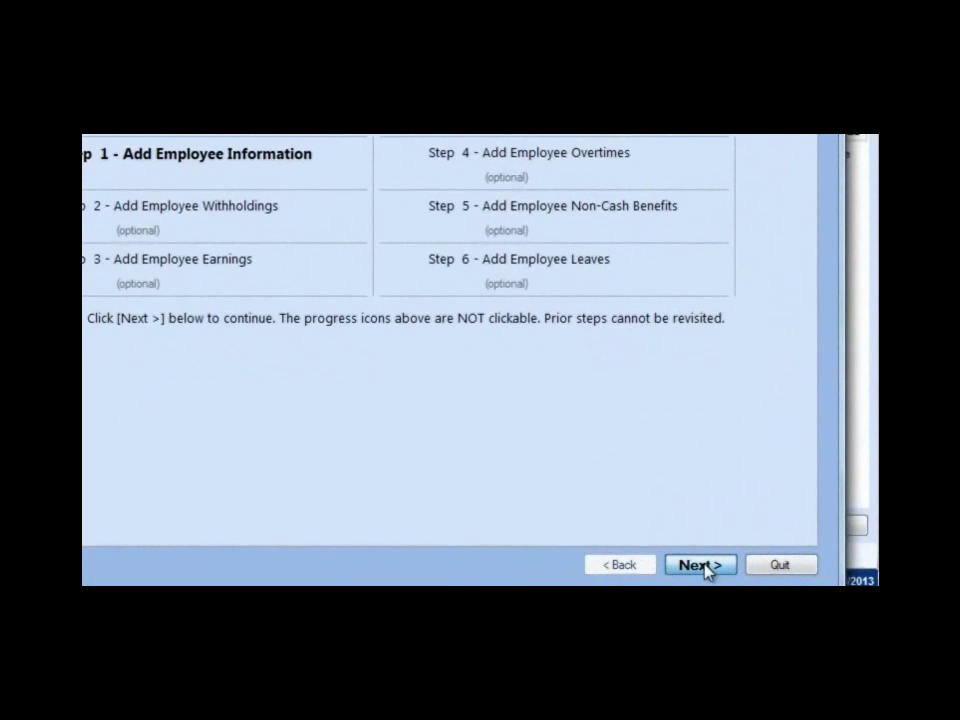
- Enter the new employee's ID and first and last name
left_click(706, 566)
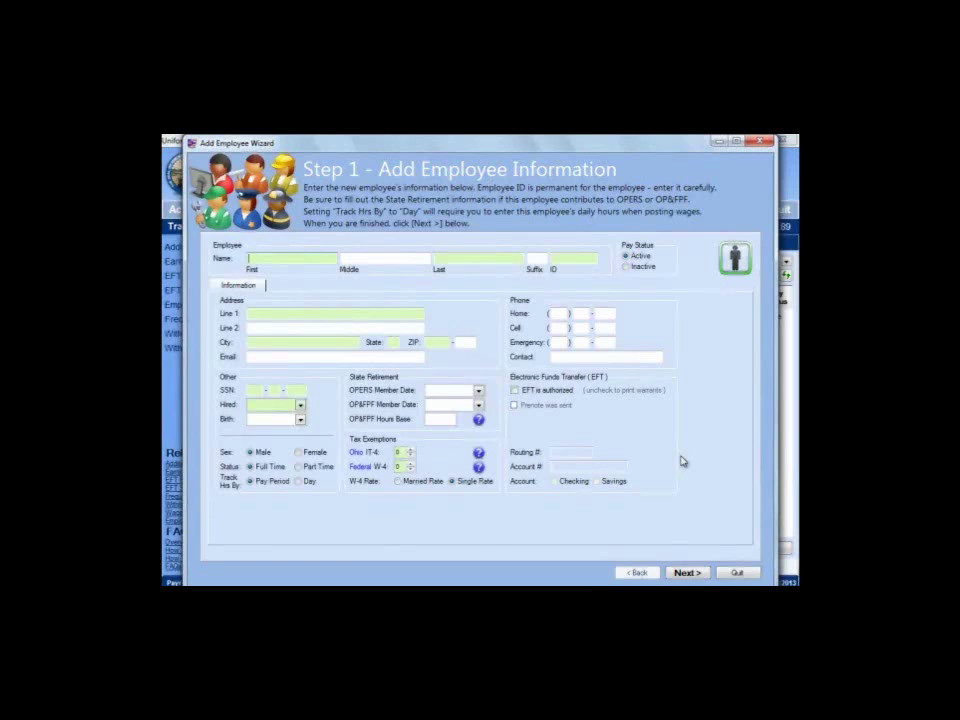
left_click(564, 258)
type("FRIENDLY S")
left_click(243, 226)
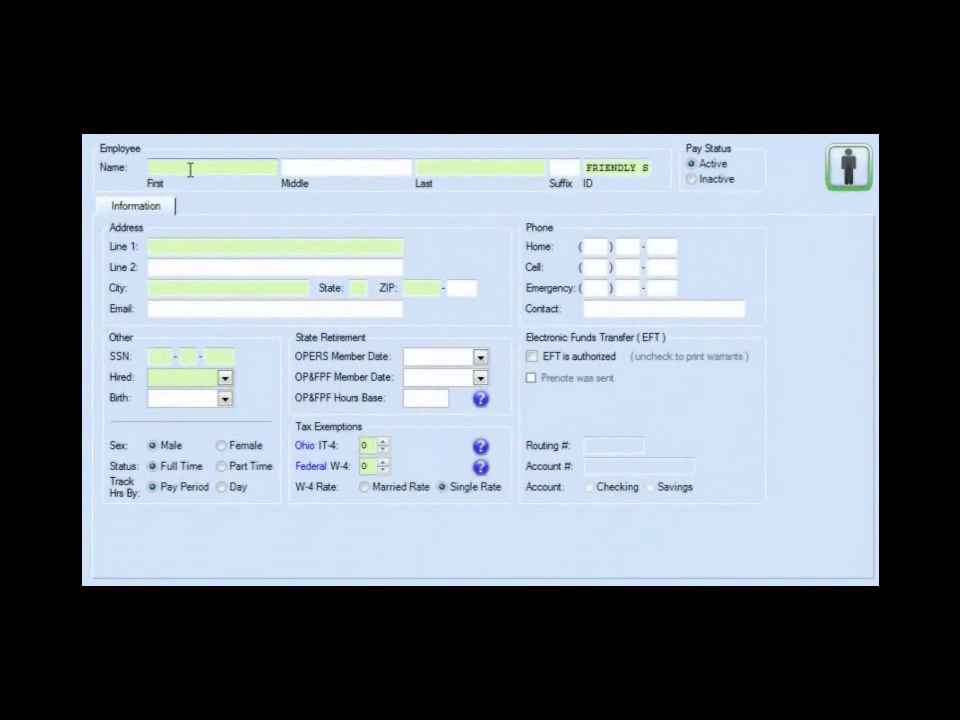
type("steve")
key("Tab")
key("Tab")
type("Friendly")
key("Tab")
key("Tab")
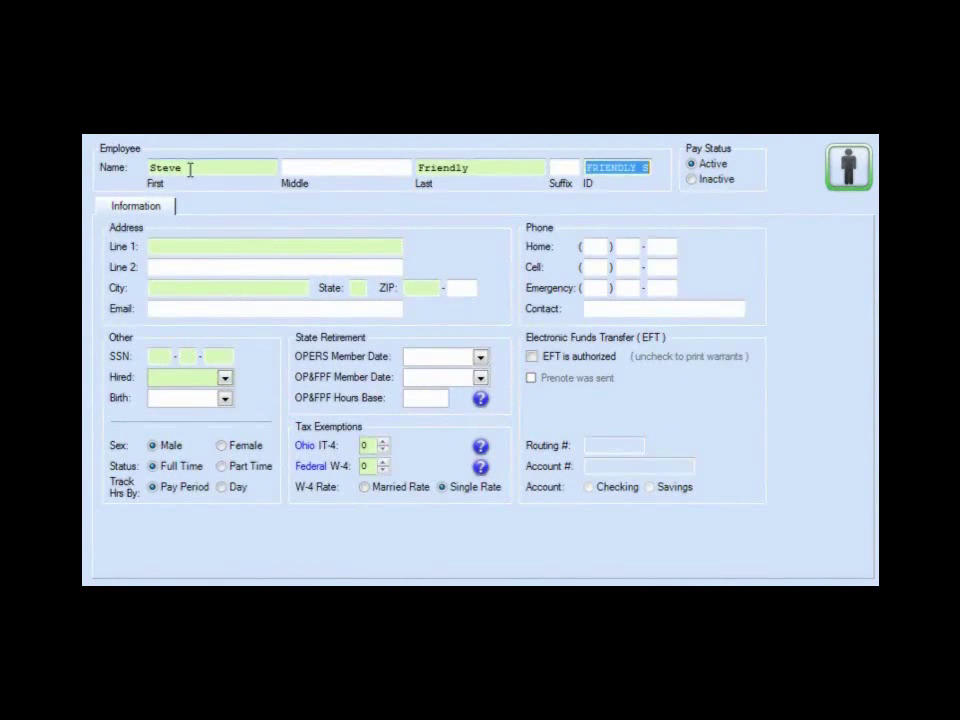
key("Tab")
key("Tab")
key("Tab")
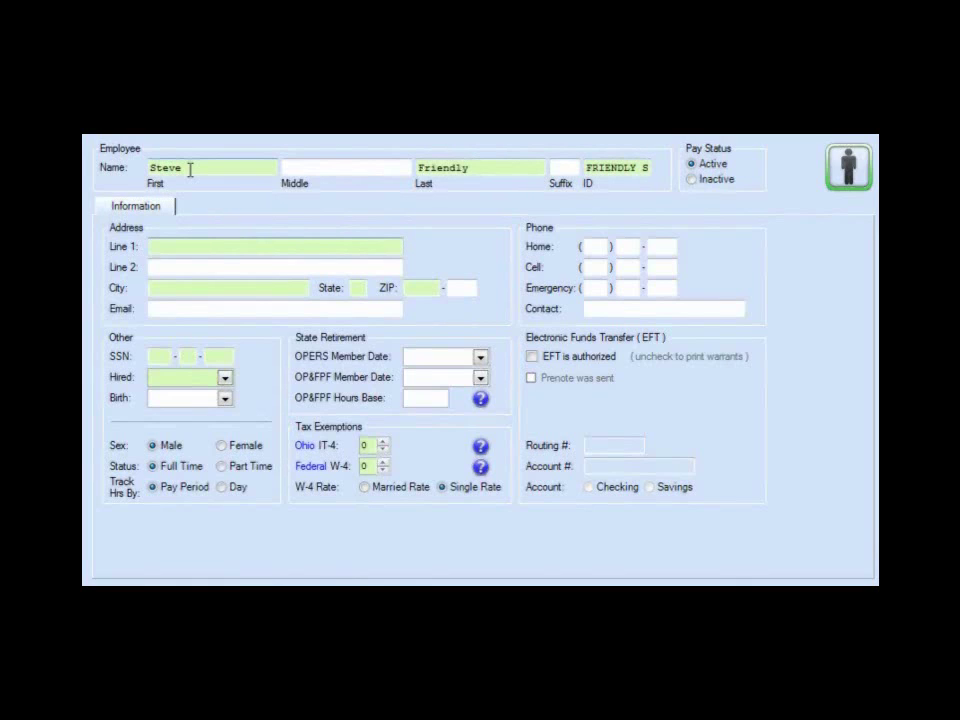
- Fill in the employee's street address, city, state, ZIP code and Social Security number
type("1 Happy St")
key("Tab")
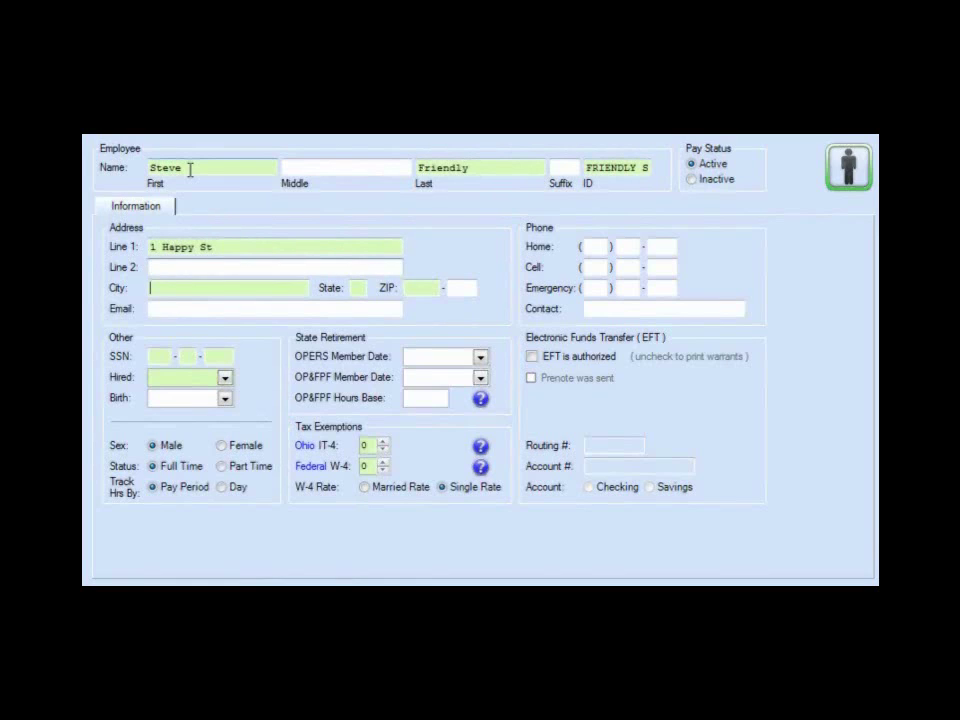
type("Bu")
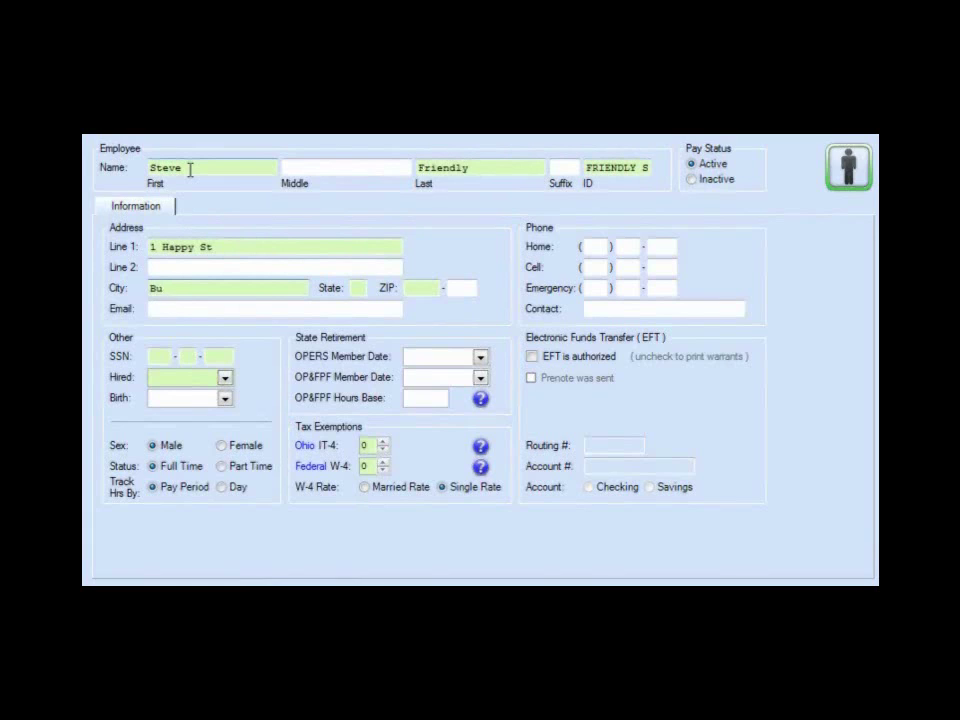
type("ckeye")
key("Tab")
type("OH")
key("Tab")
type("43215")
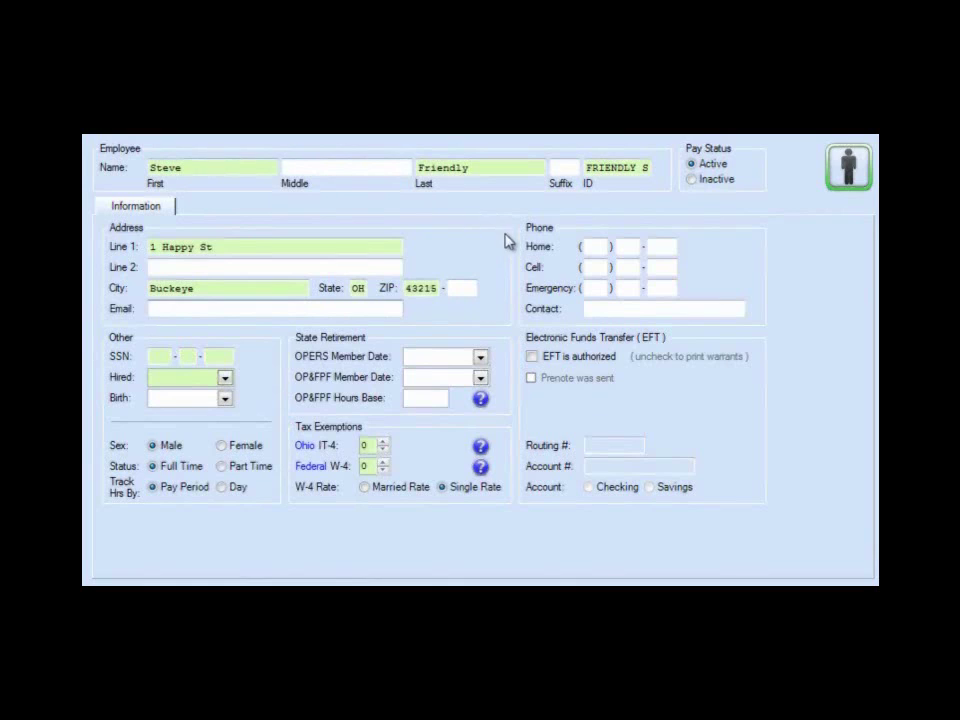
left_click(154, 360)
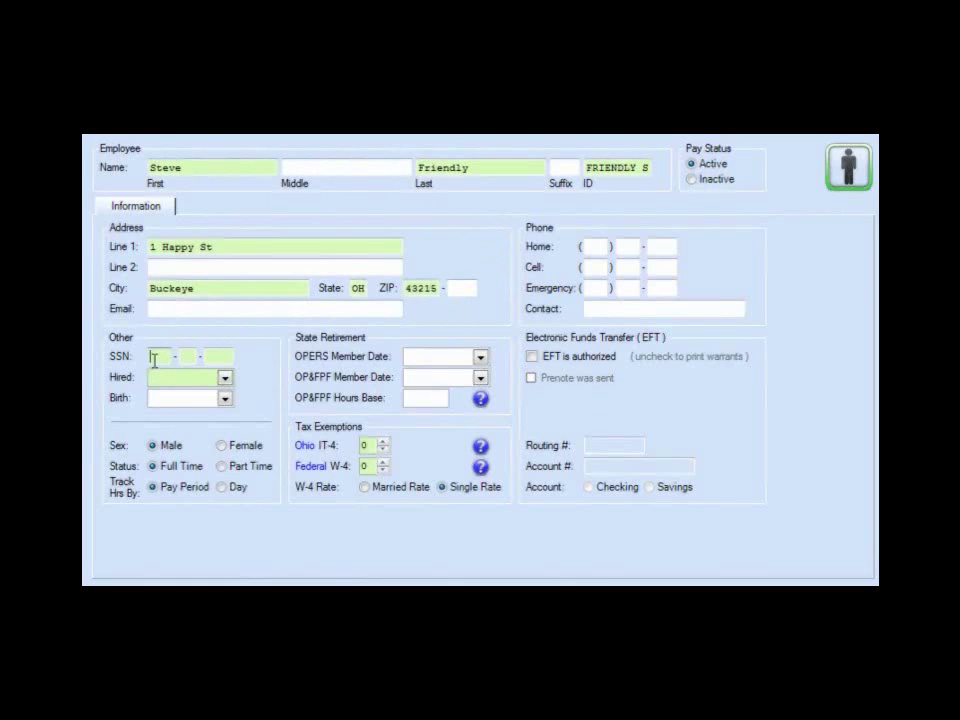
type("422")
type("45 -")
type("67")
type("89")
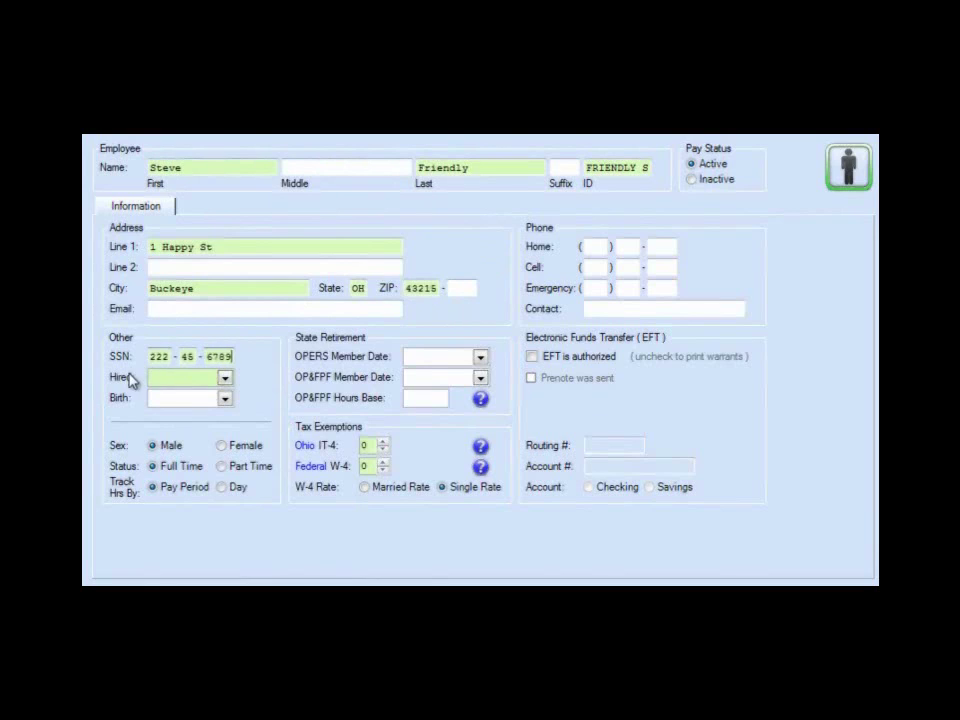
- Set hire and OPERS dates to 09/14/2010, 2 IT-4 and 2 W-4 exemptions, Married Rate
left_click(192, 376)
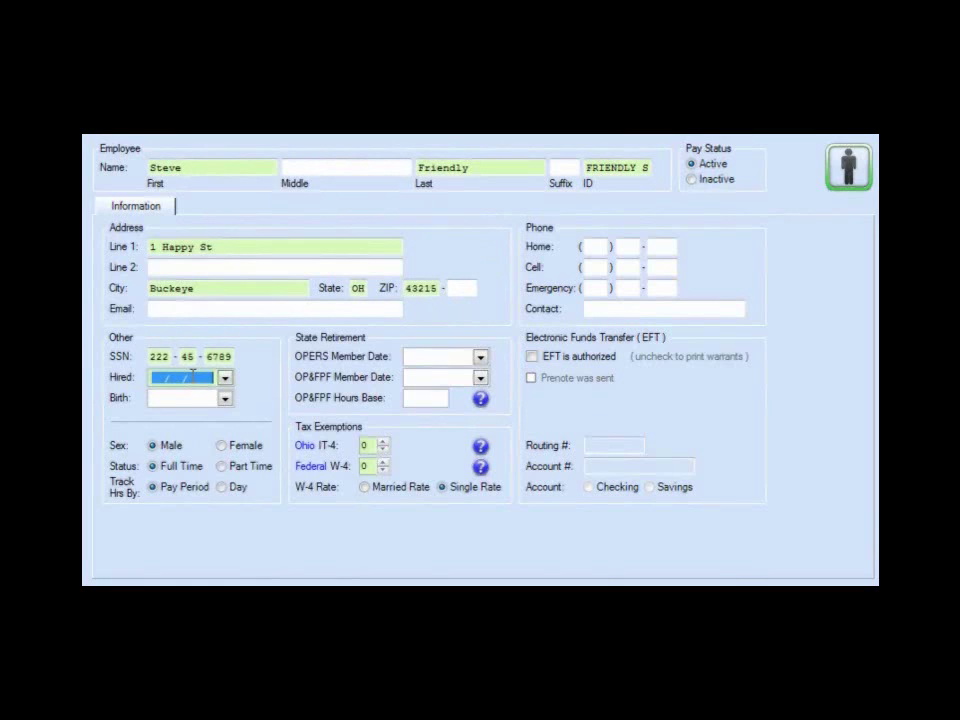
type("09/1")
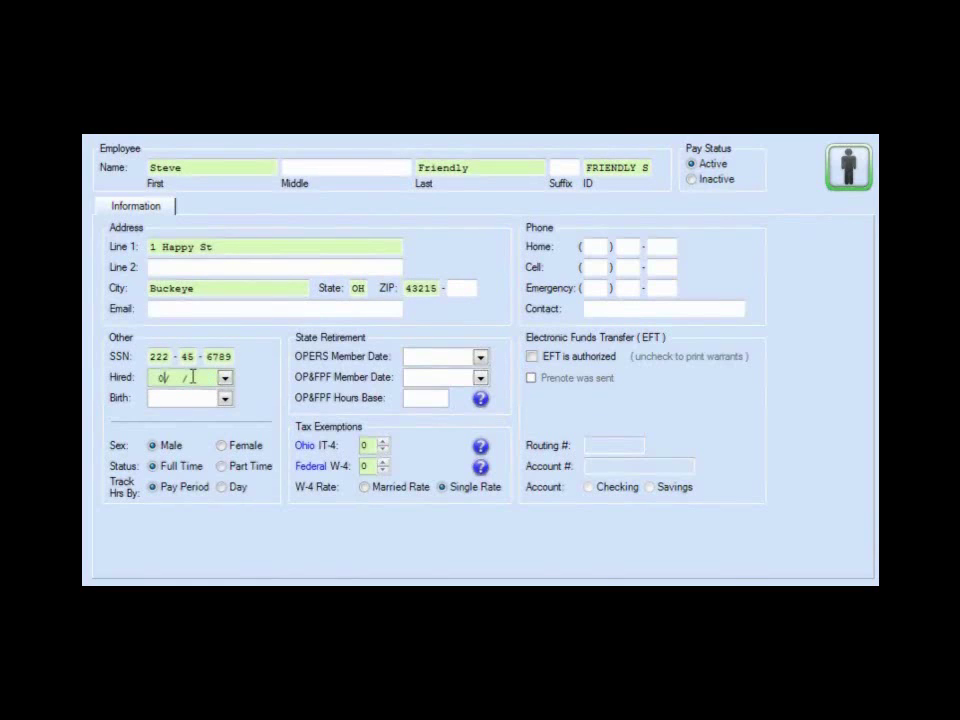
type("4/2010")
key("Tab")
key("Tab")
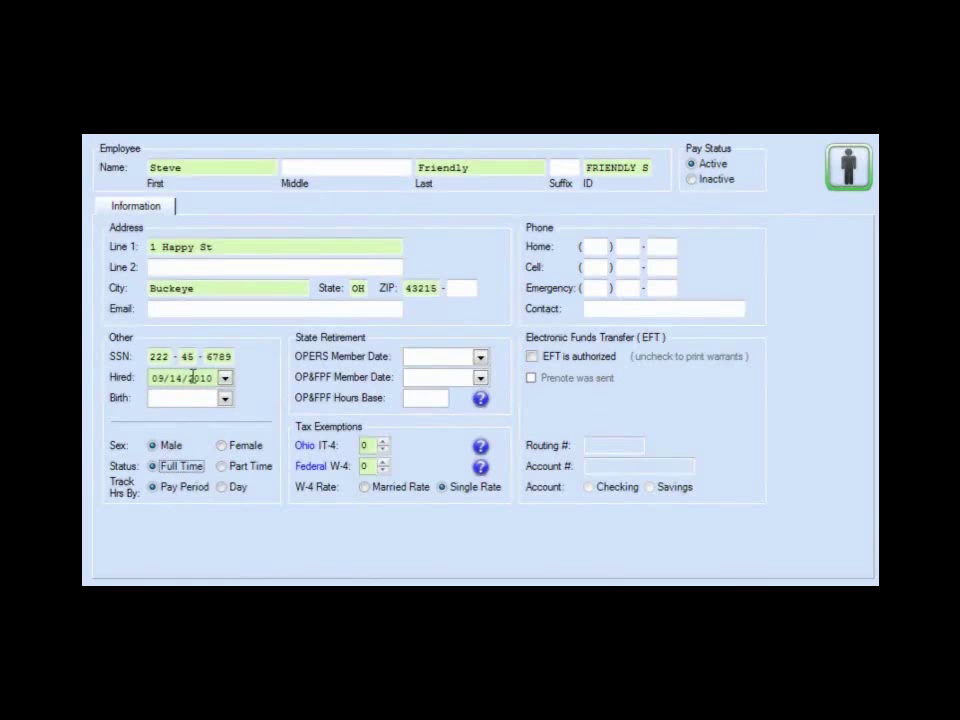
left_click(430, 361)
type("09/14")
type("42010")
key("Tab")
left_click(384, 442)
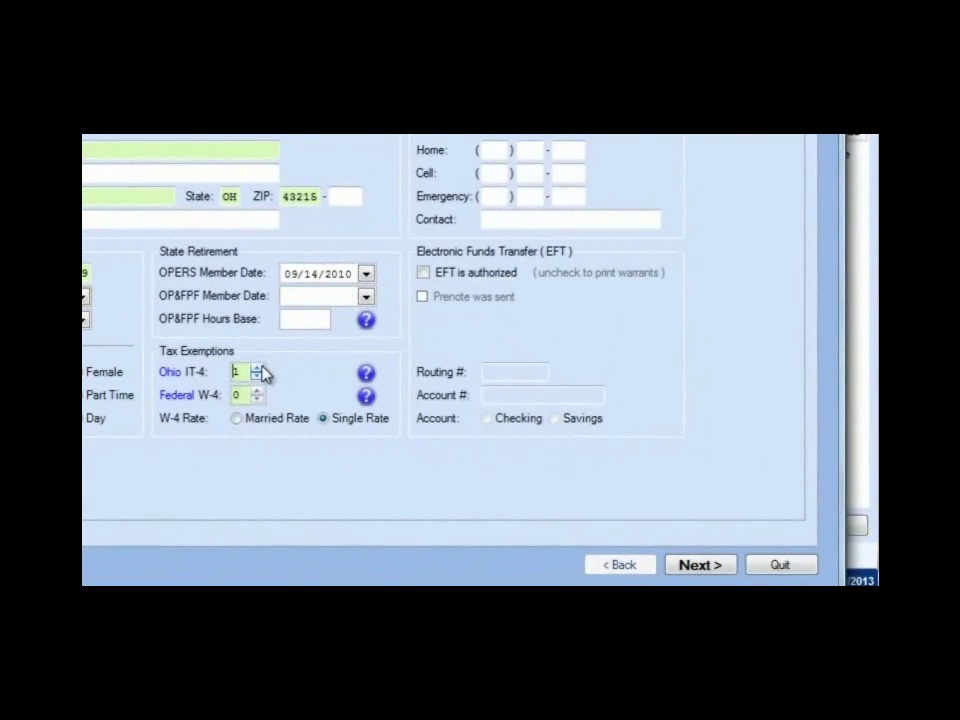
left_click(258, 368)
left_click(259, 391)
left_click(259, 391)
left_click(237, 418)
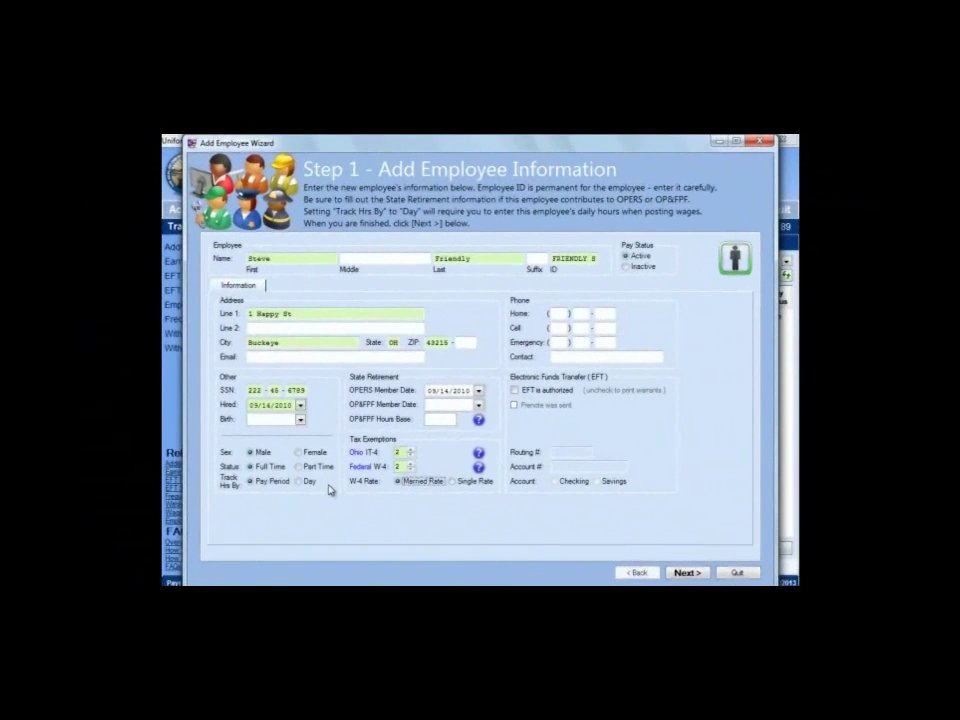
- Save the new employee, acknowledging the Medicare notice and the saved-employee confirmation
left_click(688, 573)
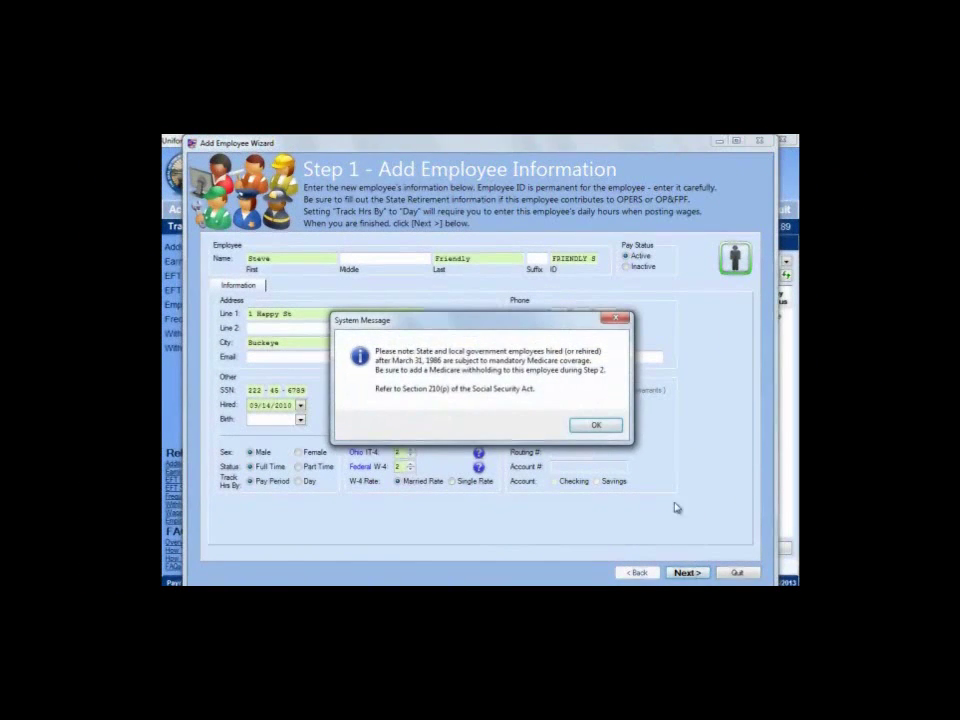
left_click(596, 427)
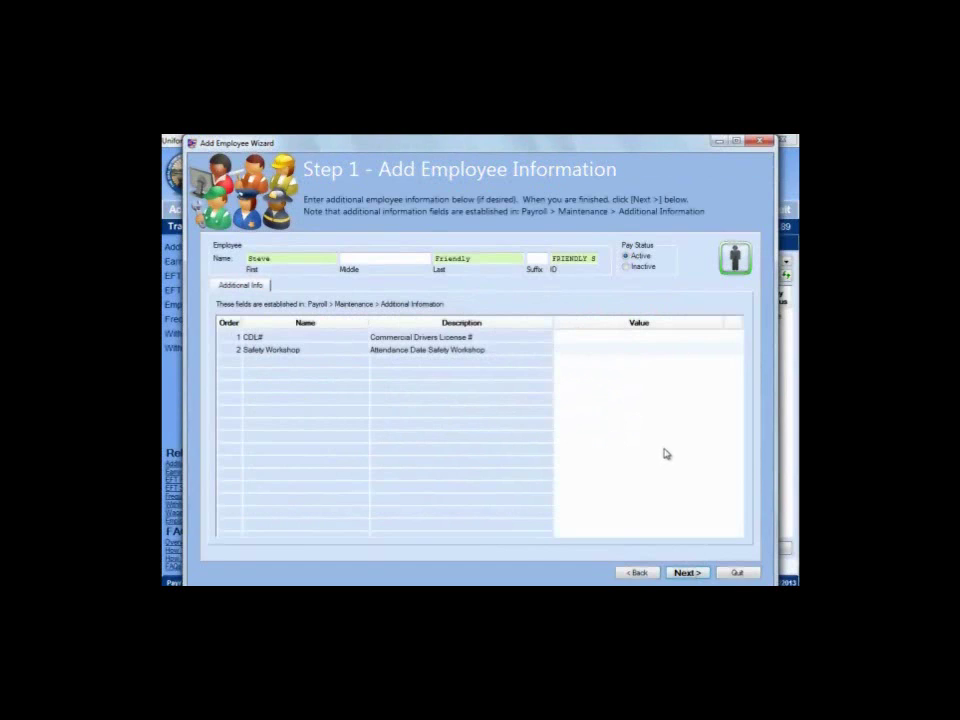
left_click(699, 575)
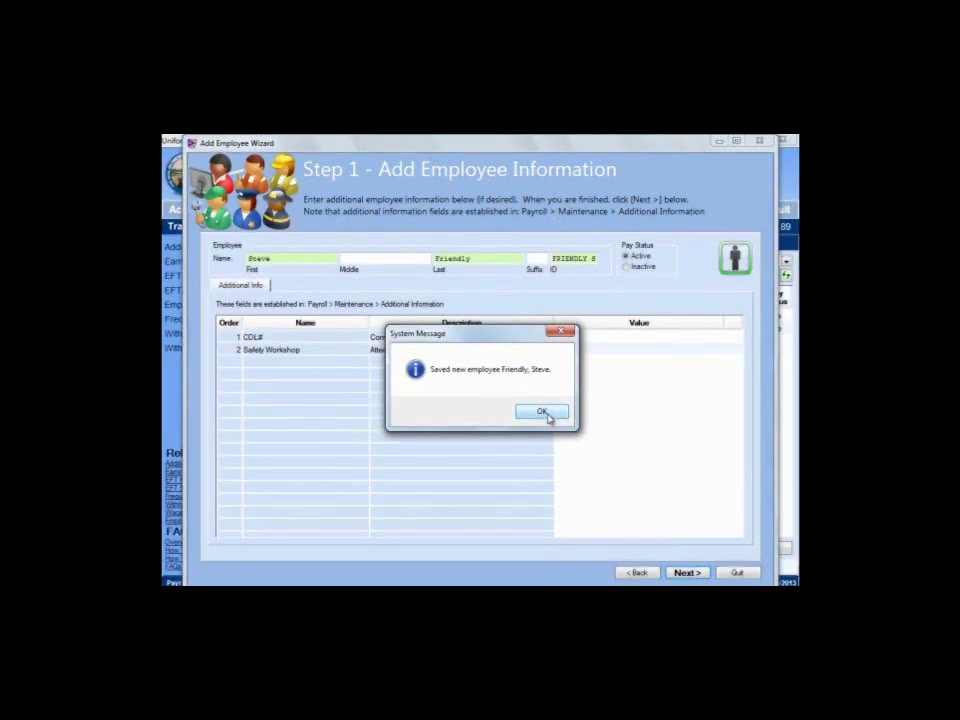
left_click(541, 412)
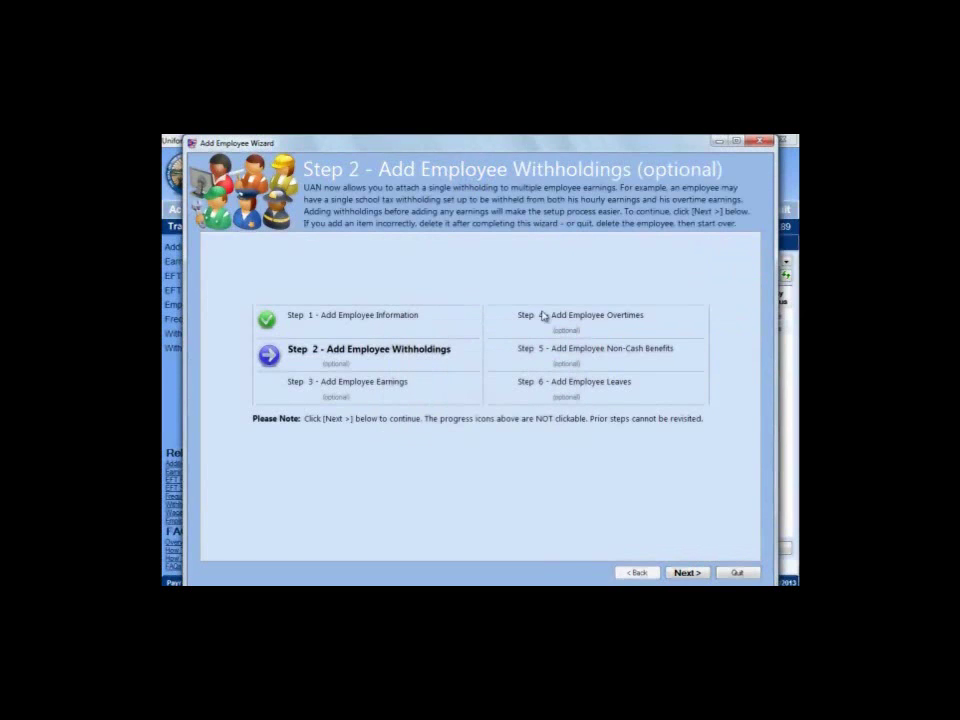
- Proceed to the withholdings step and choose to continue adding withholdings
mouse_move(524, 145)
left_mouse_down()
mouse_move(514, 381)
mouse_move(525, 140)
left_mouse_up()
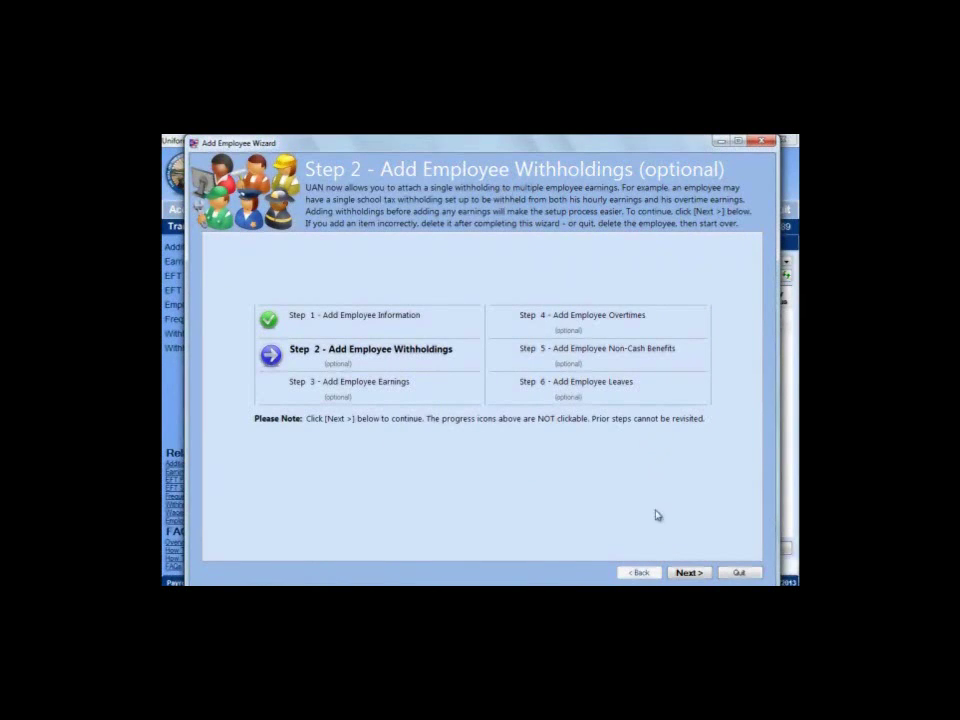
left_click(689, 573)
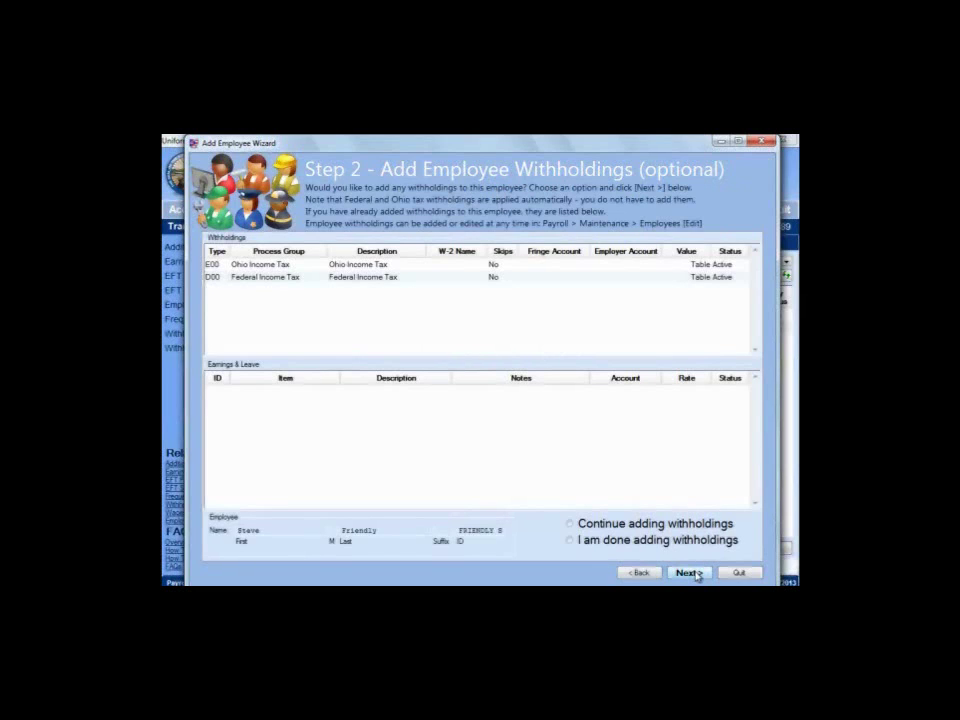
left_click(639, 524)
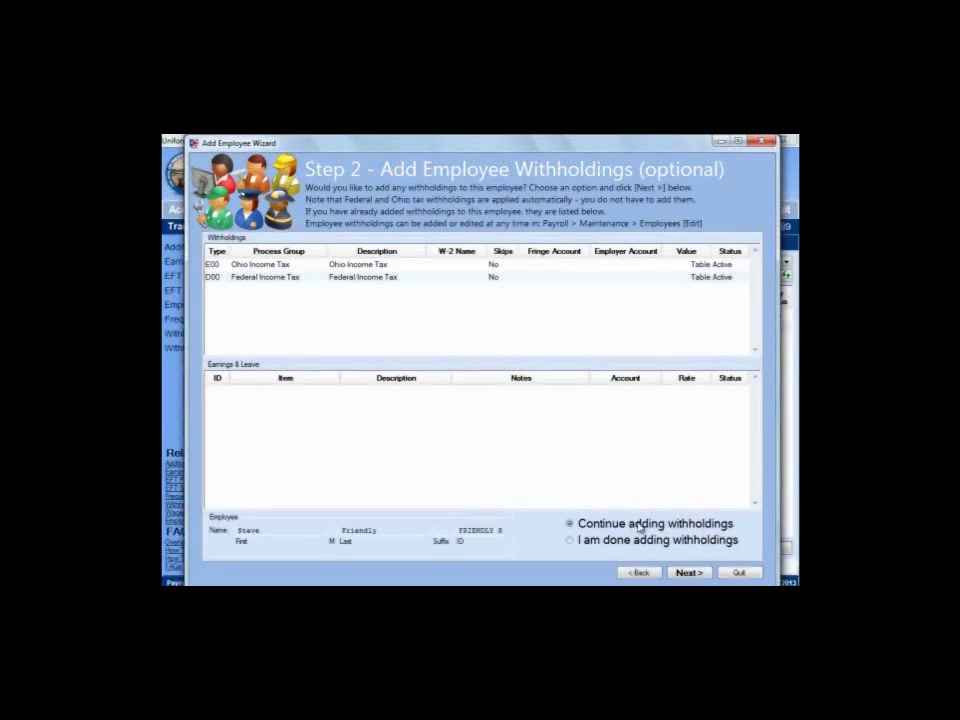
- Select Medicare (P02) as the new withholding and advance to its employer-share accounts
left_click(689, 573)
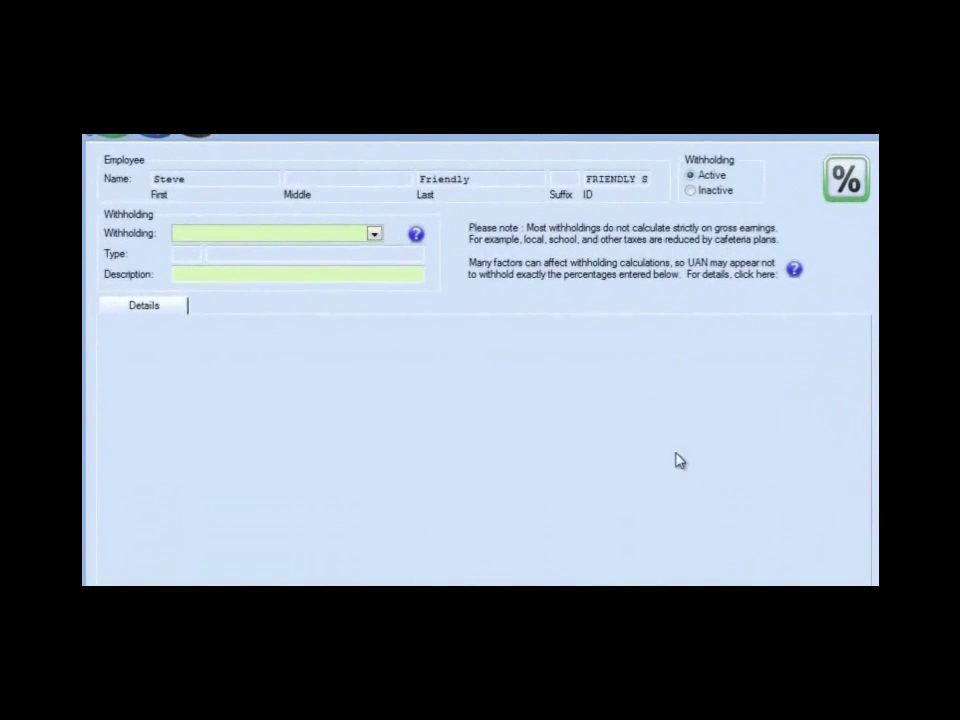
left_click(373, 234)
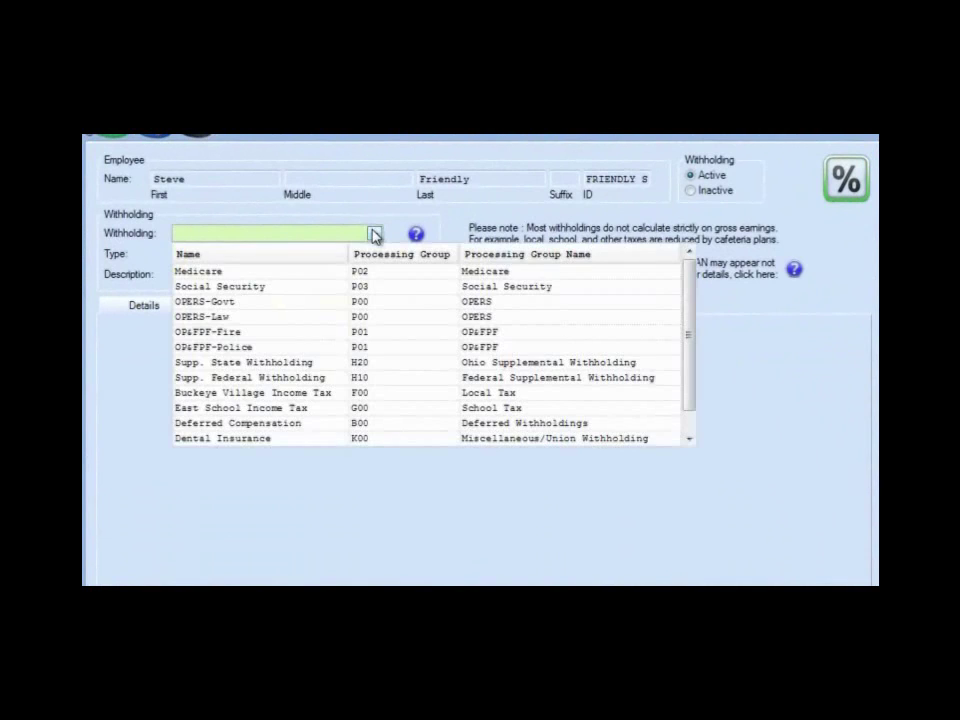
left_click(315, 270)
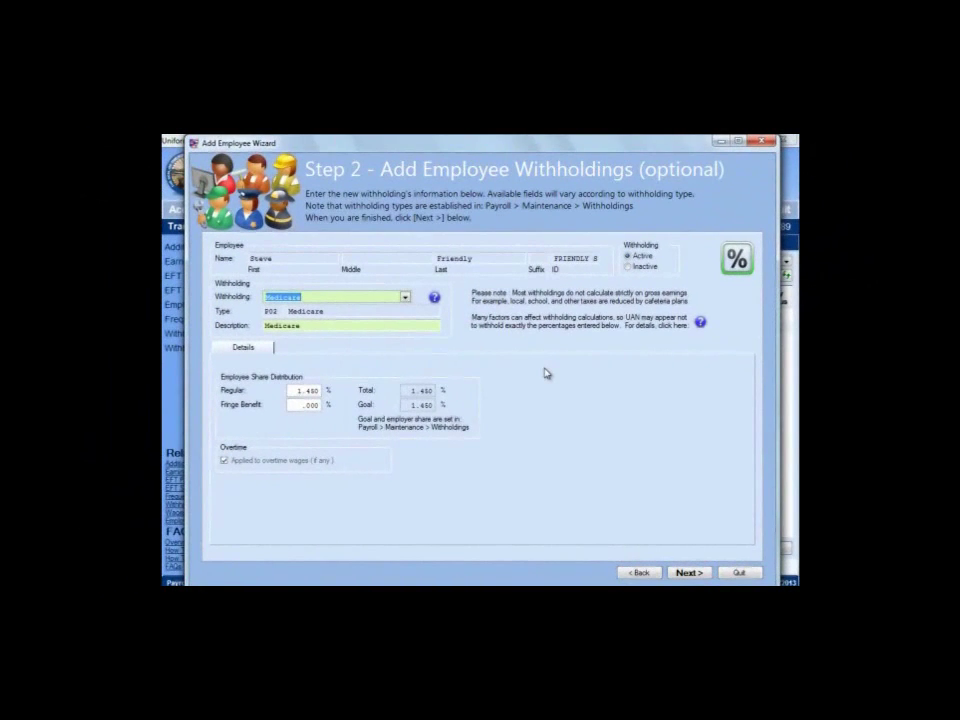
left_click(701, 570)
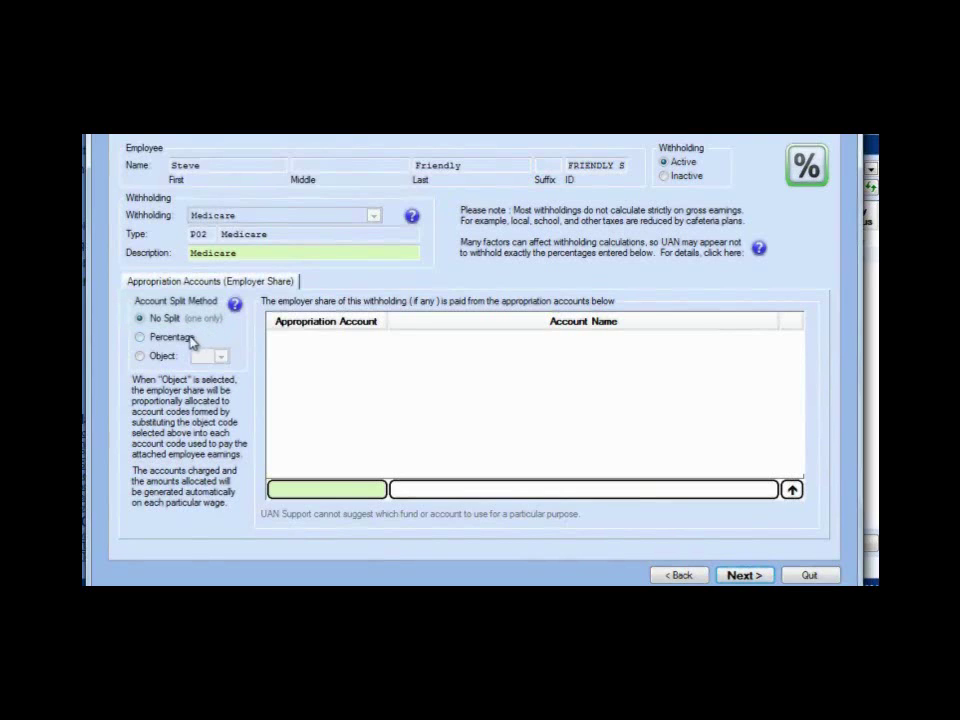
left_click(140, 338)
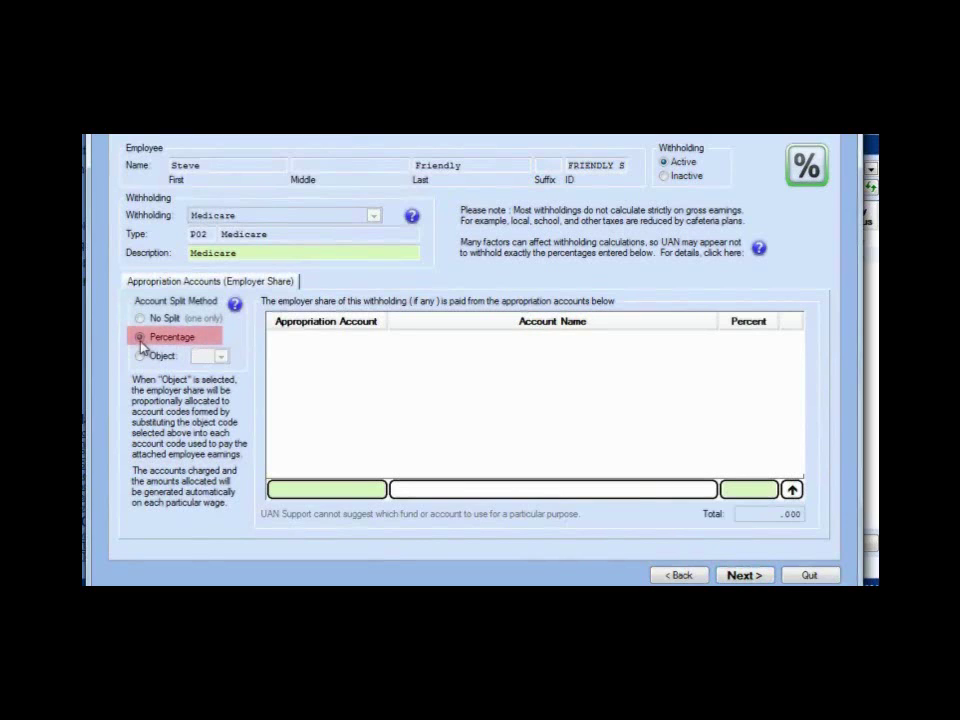
left_click(379, 489)
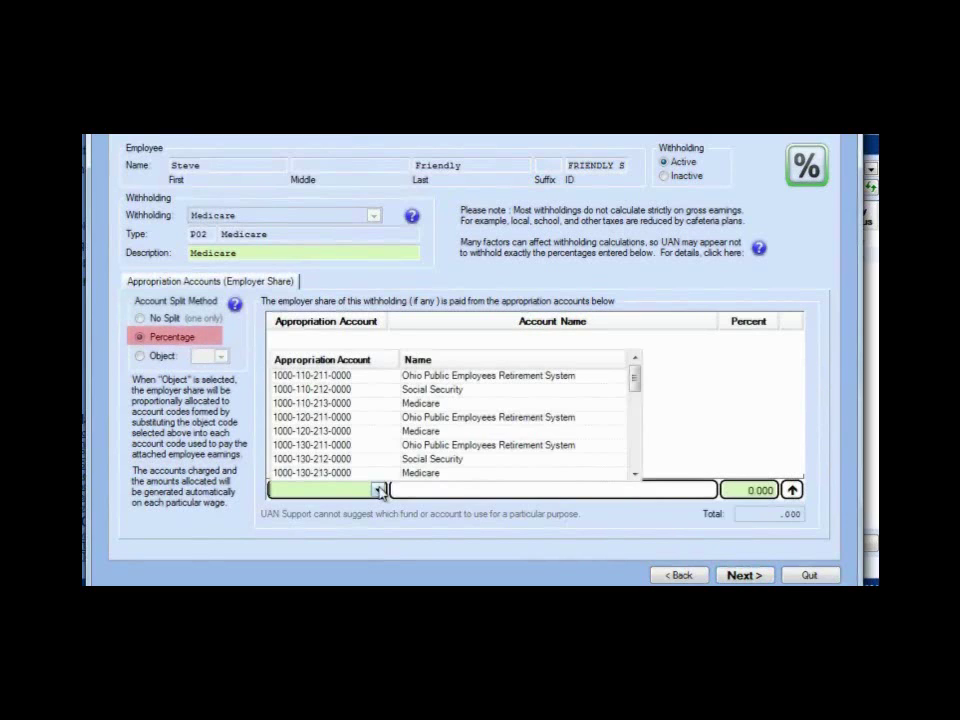
left_click(416, 404)
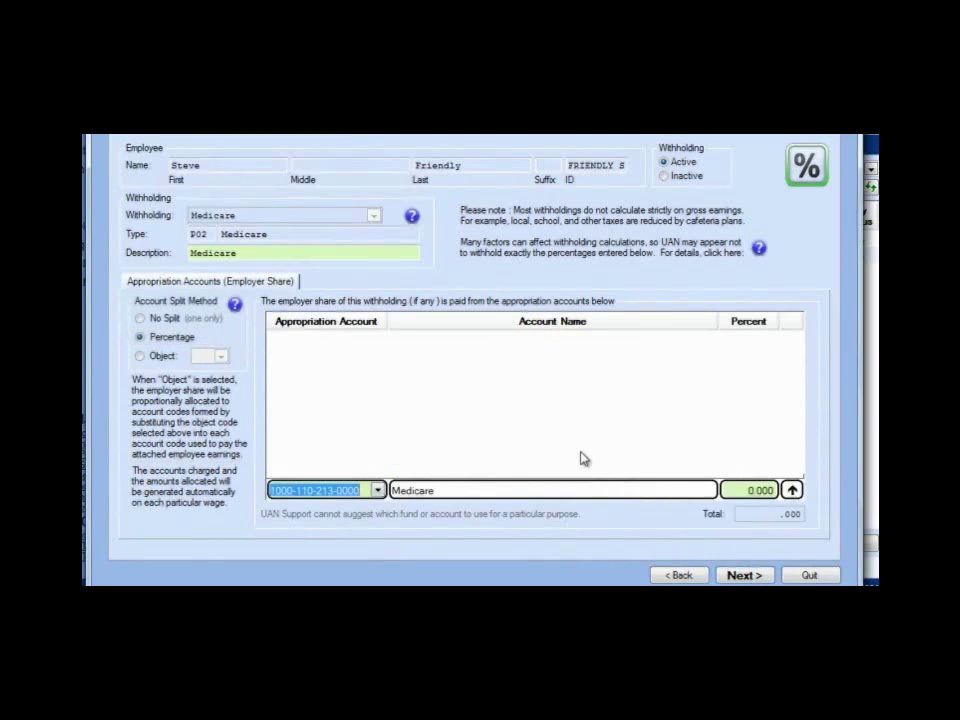
left_click(792, 489)
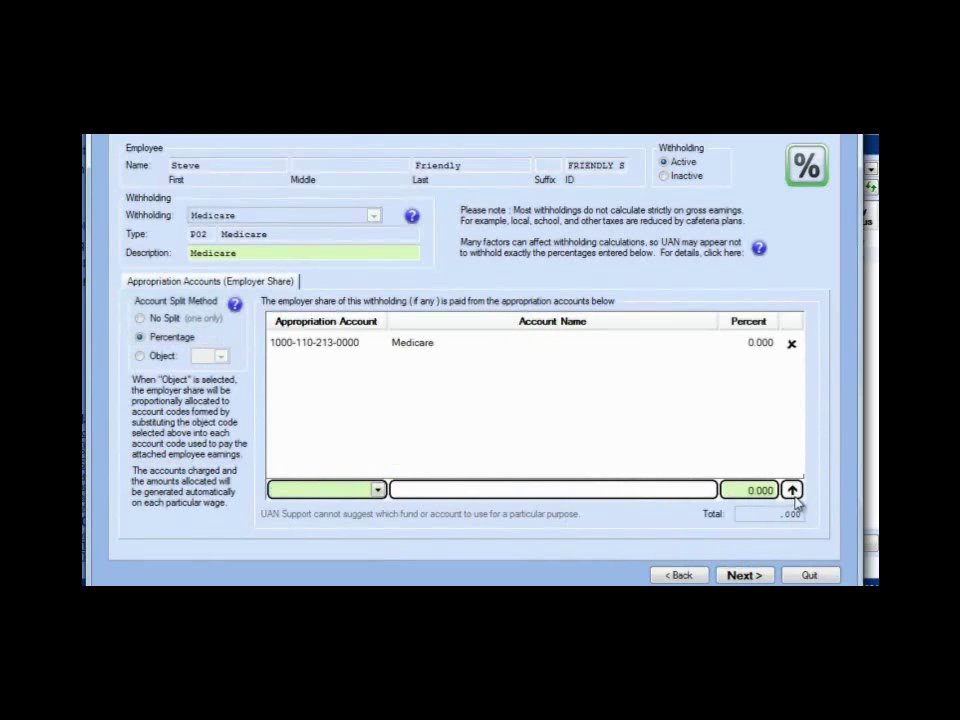
left_click(378, 490)
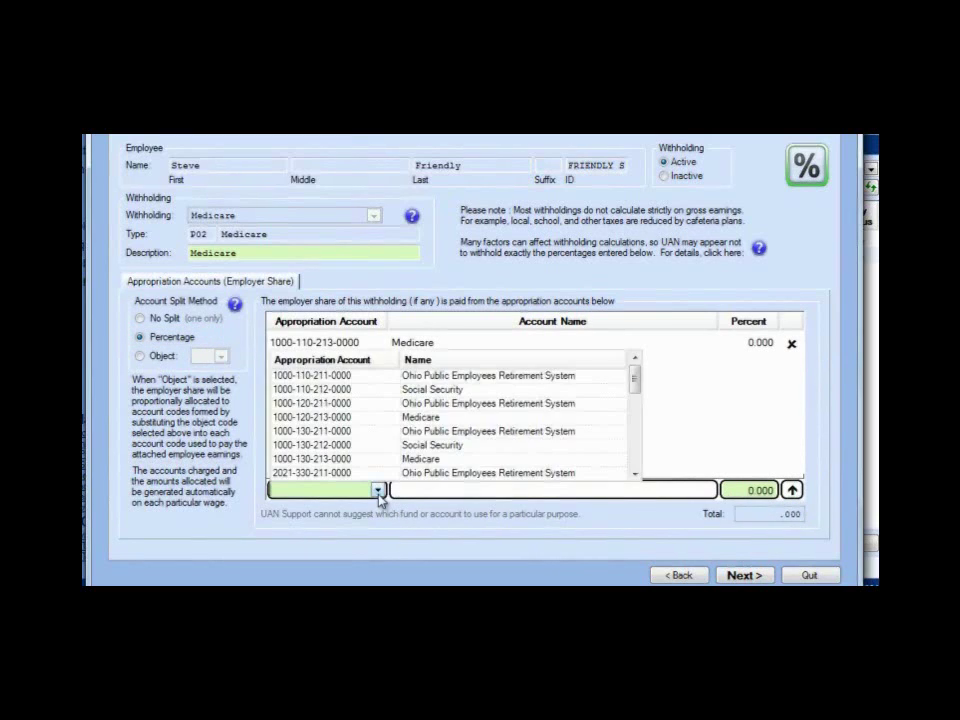
left_click(422, 460)
left_click(792, 490)
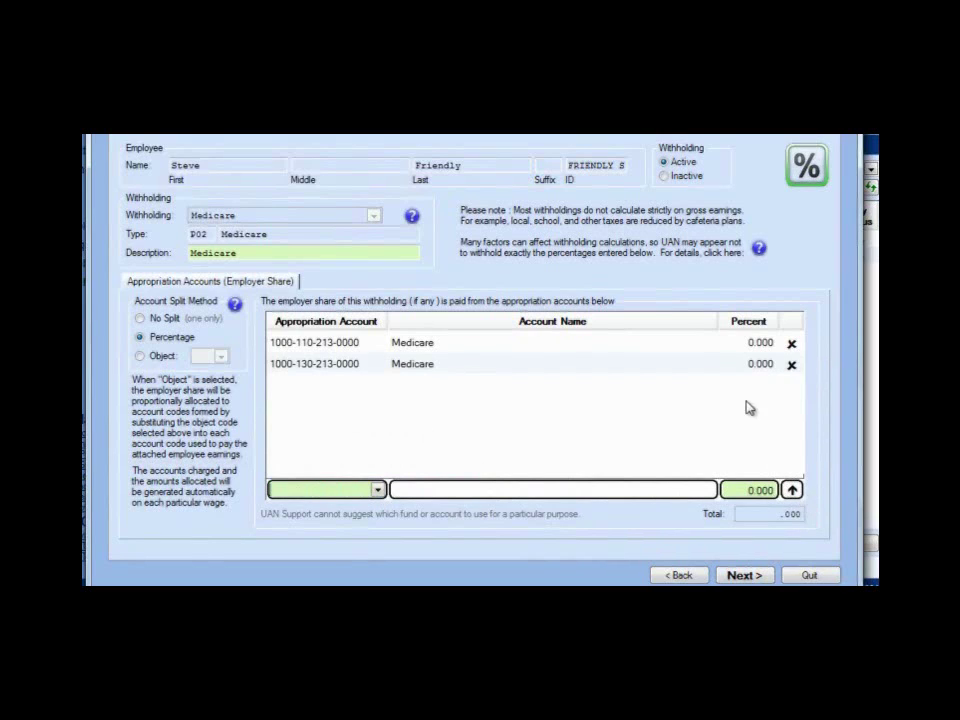
- Enter 50 percent for each of the two Medicare accounts
left_click(759, 342)
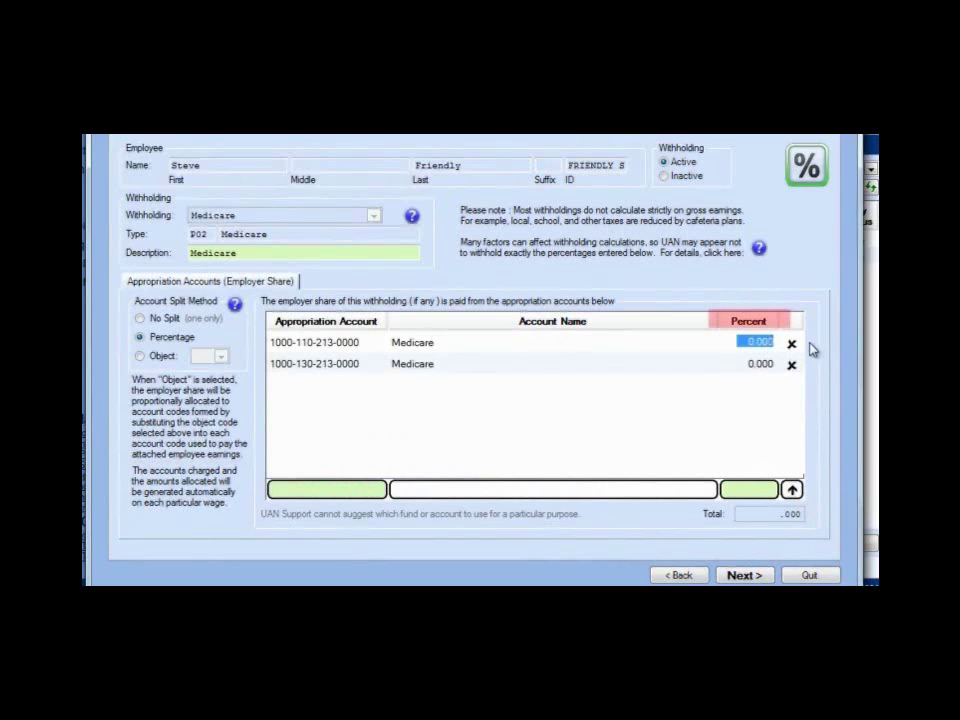
type("50")
key("Return")
type("50")
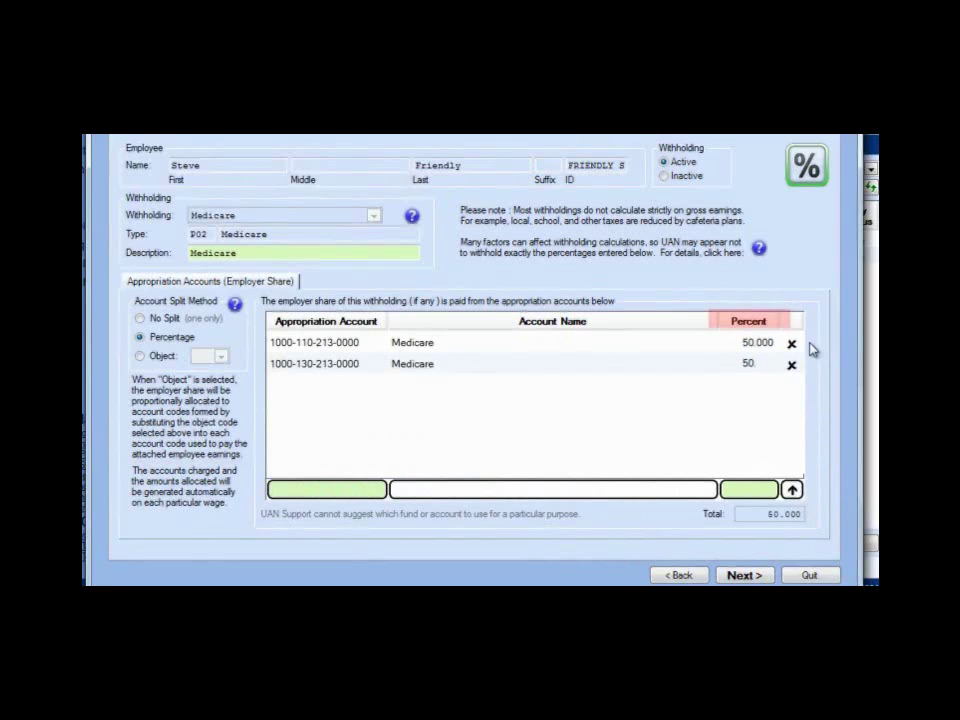
key("Return")
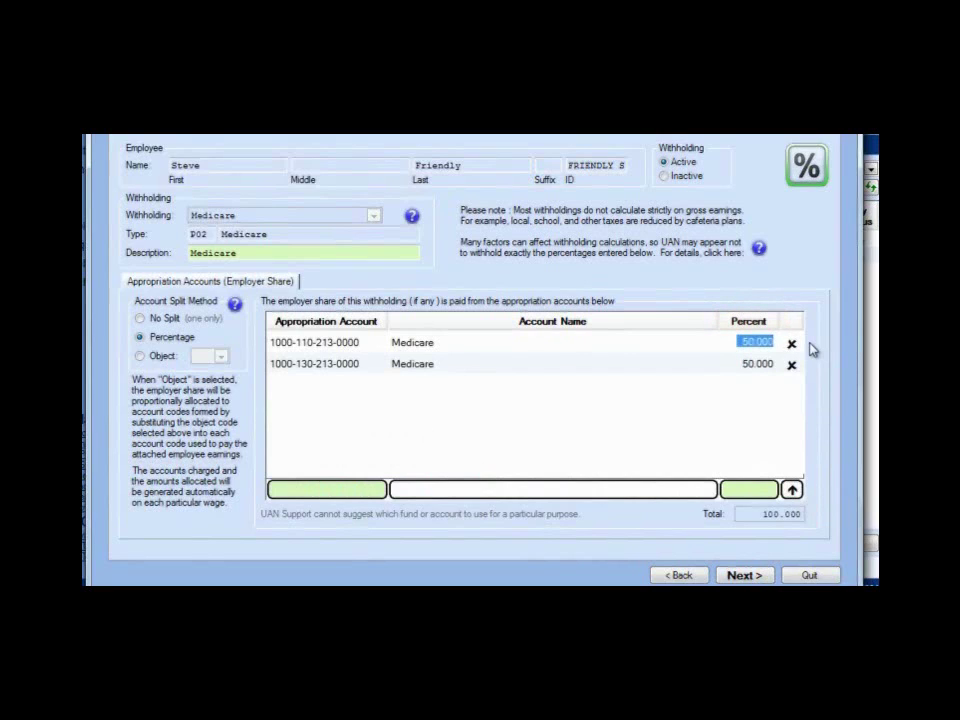
- Change the split to 60 percent for the first account and 40 for the second
type("640")
key("Return")
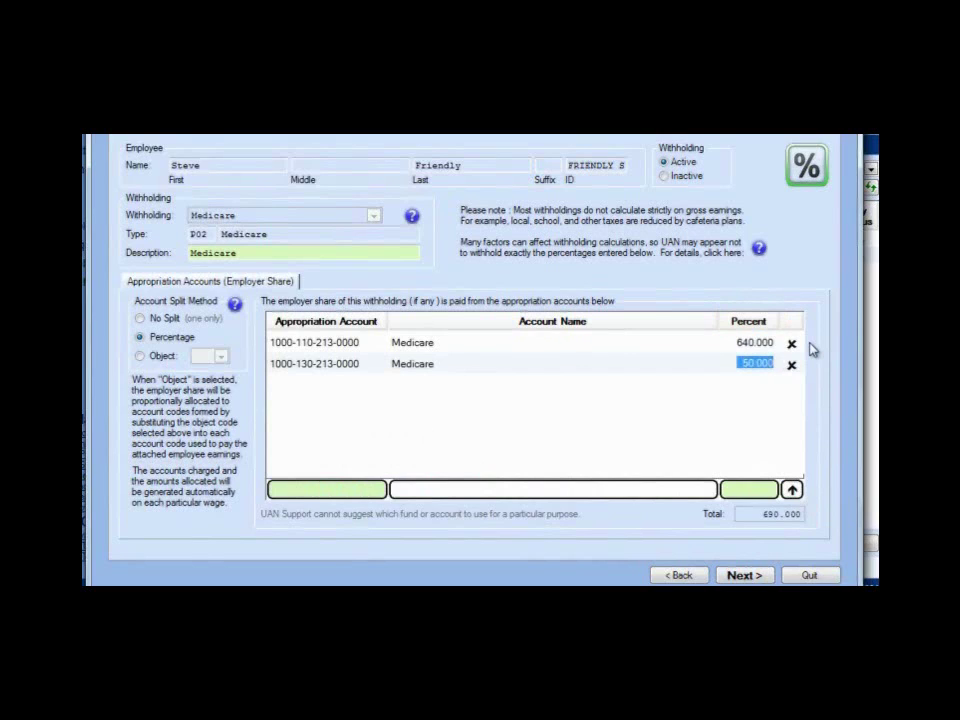
left_click(757, 343)
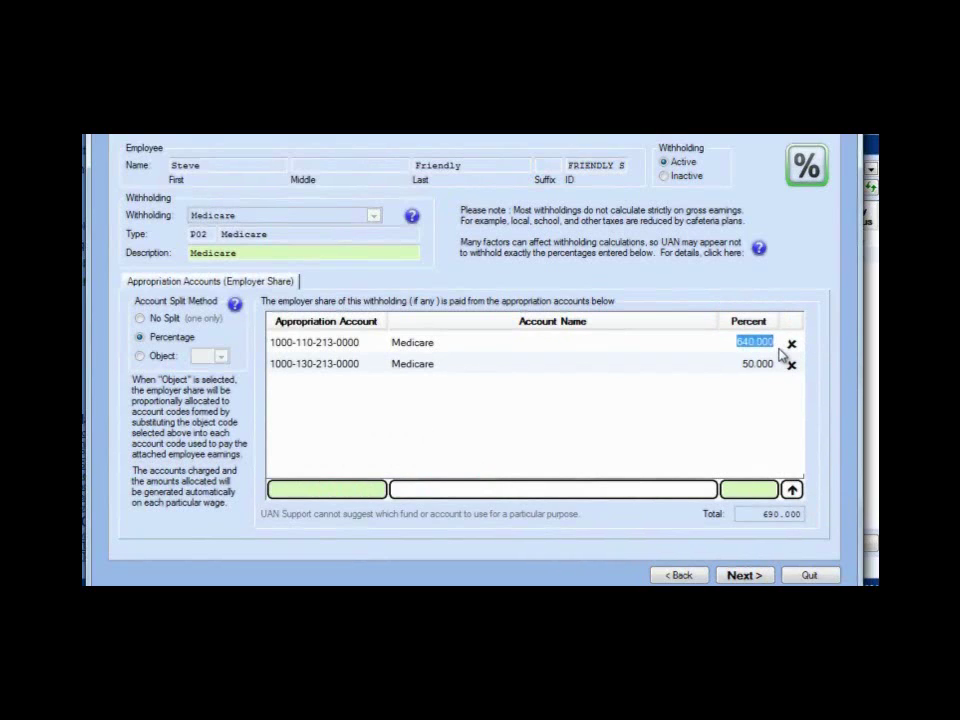
type("640.")
key("BackSpace")
key("BackSpace")
key("BackSpace")
type("0")
key("Return")
type("40")
key("Return")
key("Return")
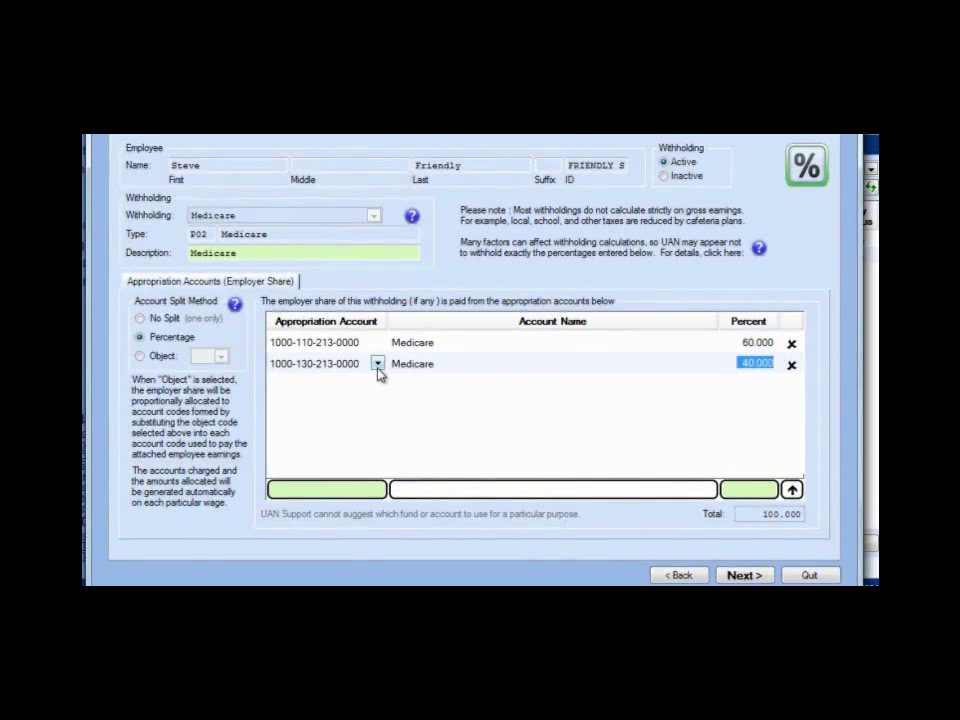
left_click(377, 364)
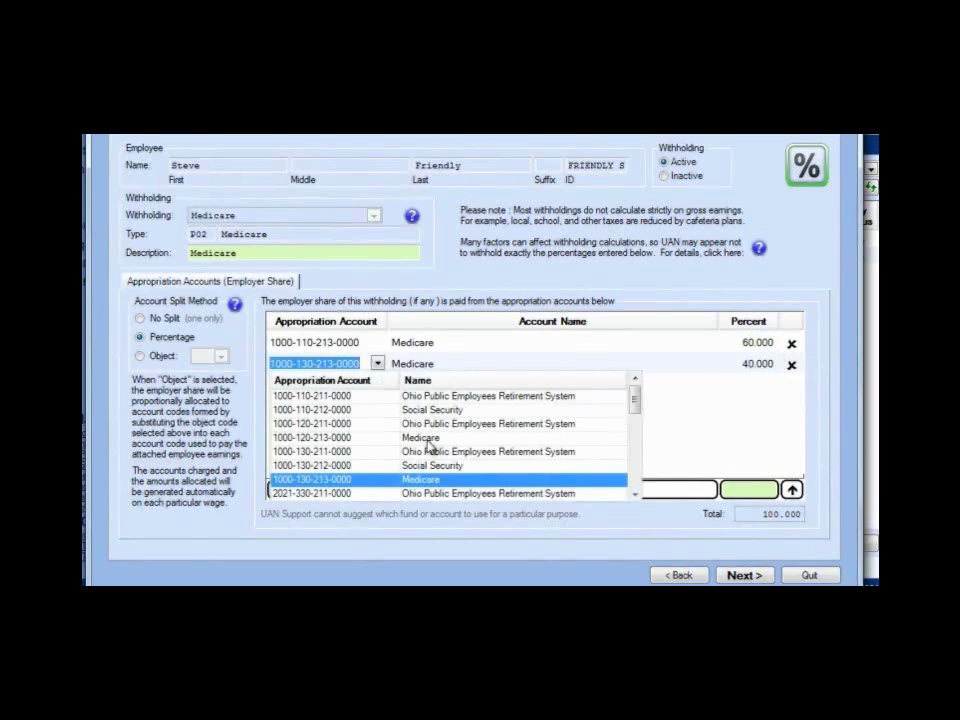
left_click(634, 494)
left_click(634, 494)
left_click(634, 494)
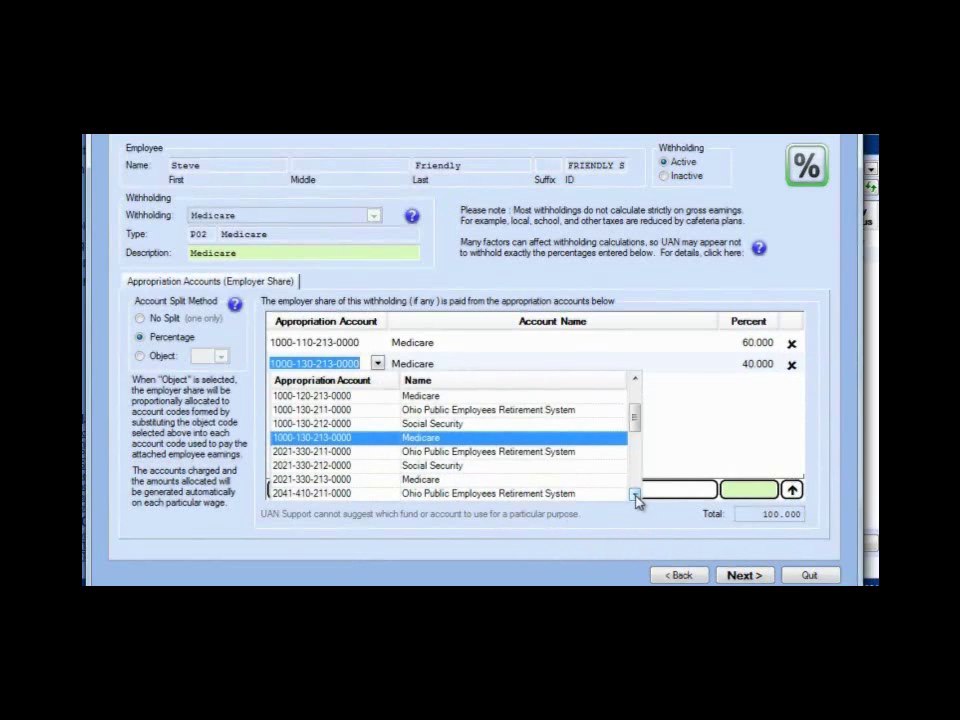
left_click(431, 481)
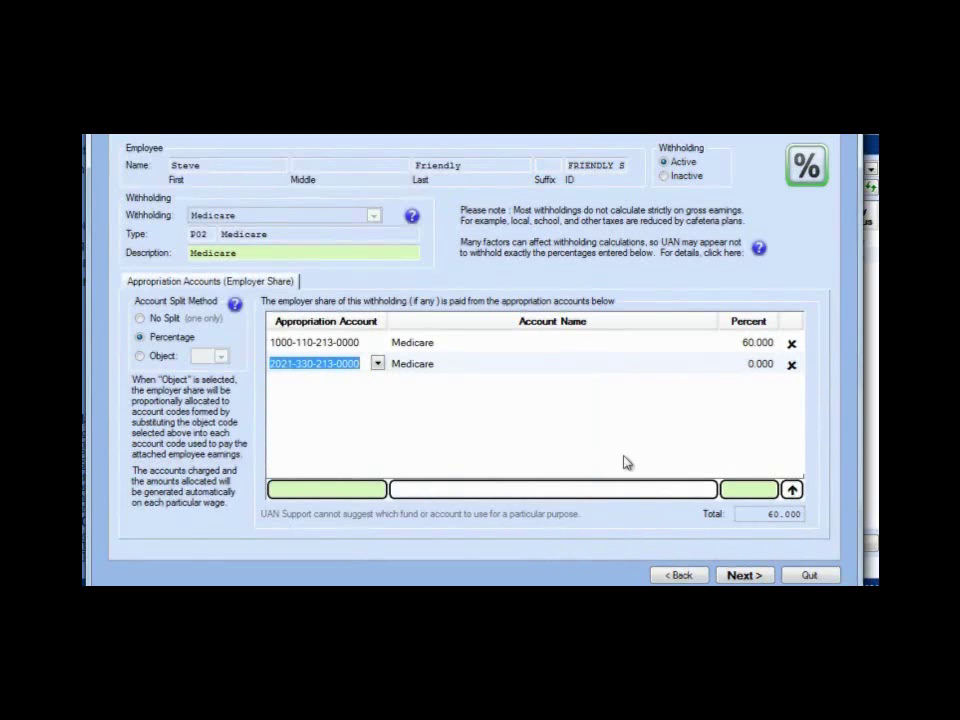
left_click(762, 370)
type("40")
left_click(784, 345)
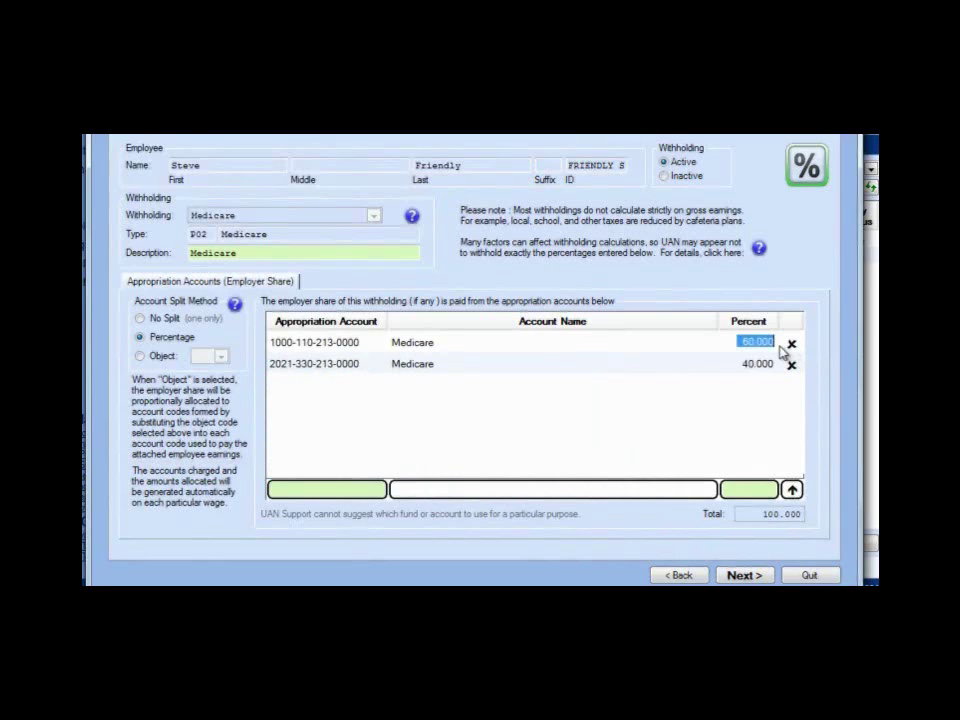
- Set both rows back to 50 percent so the split totals 100
type("50")
key("Tab")
type("50")
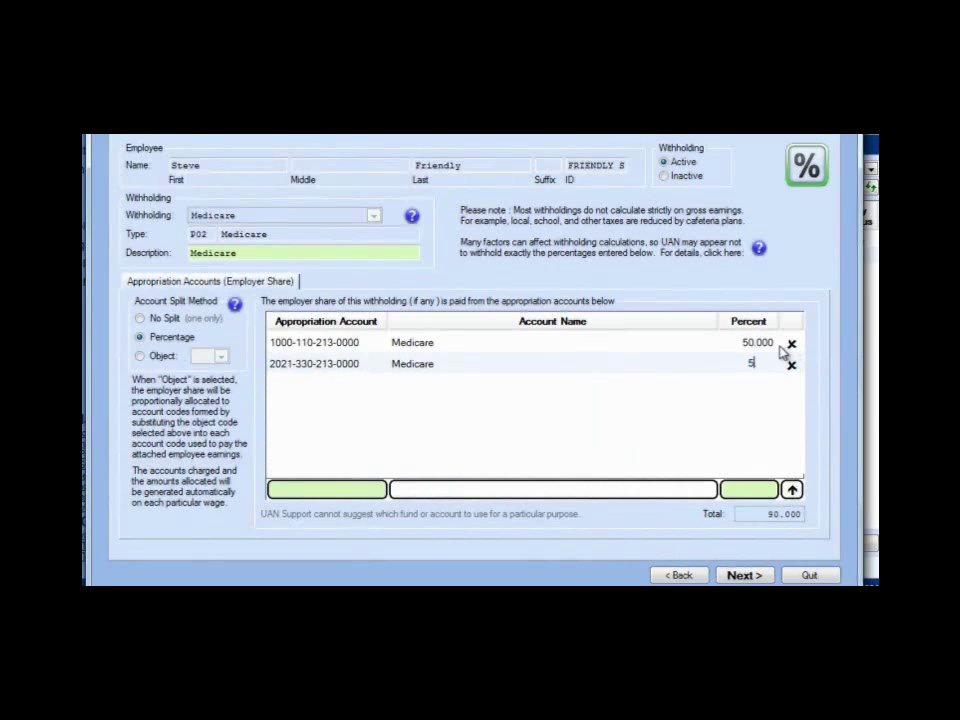
key("Tab")
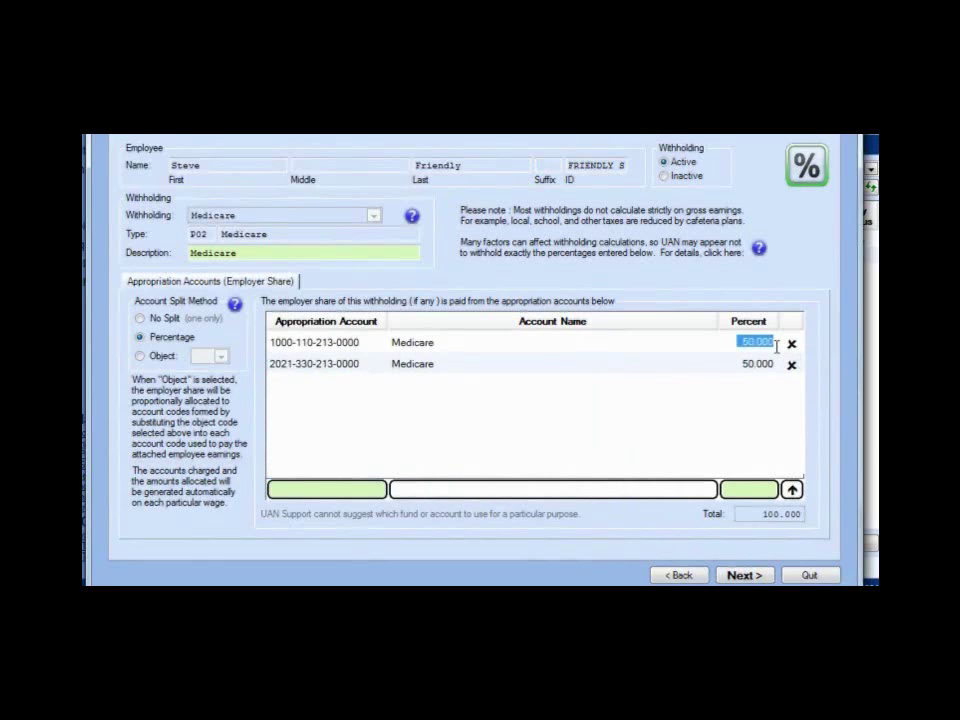
left_click(775, 345)
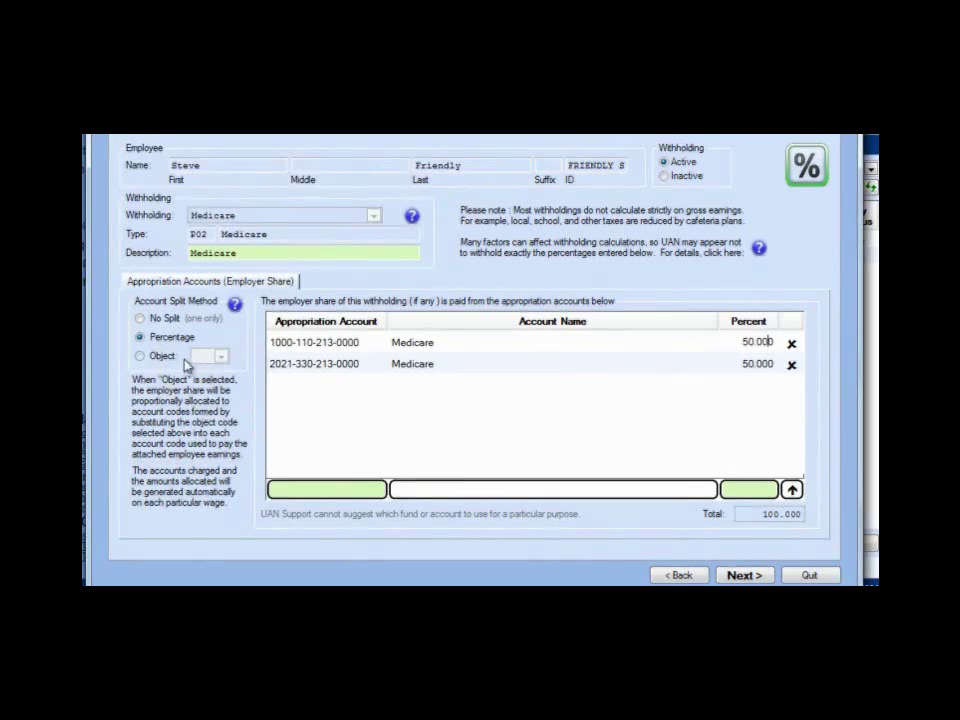
- Allocate the Medicare employer share by object code 213 Medicare instead of a percentage split
left_click(140, 357)
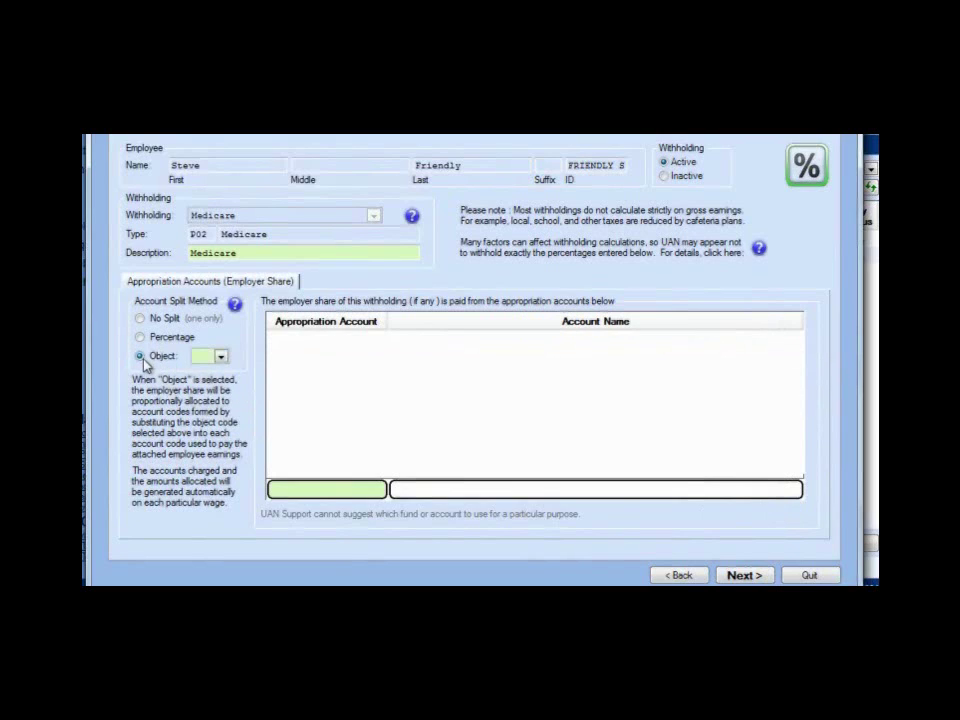
left_click(221, 357)
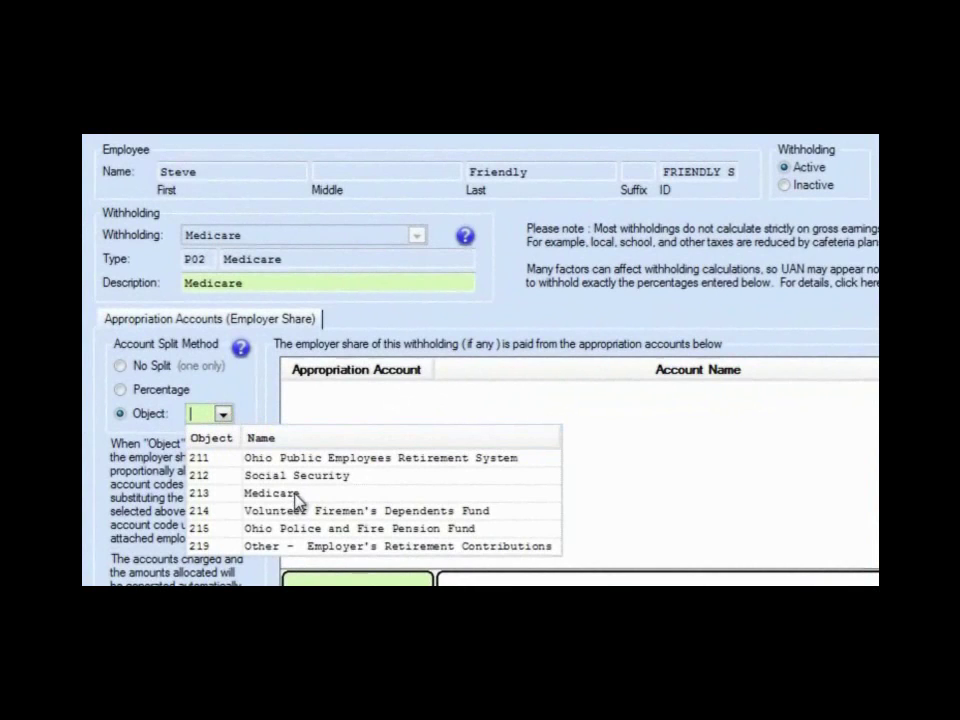
left_click(296, 496)
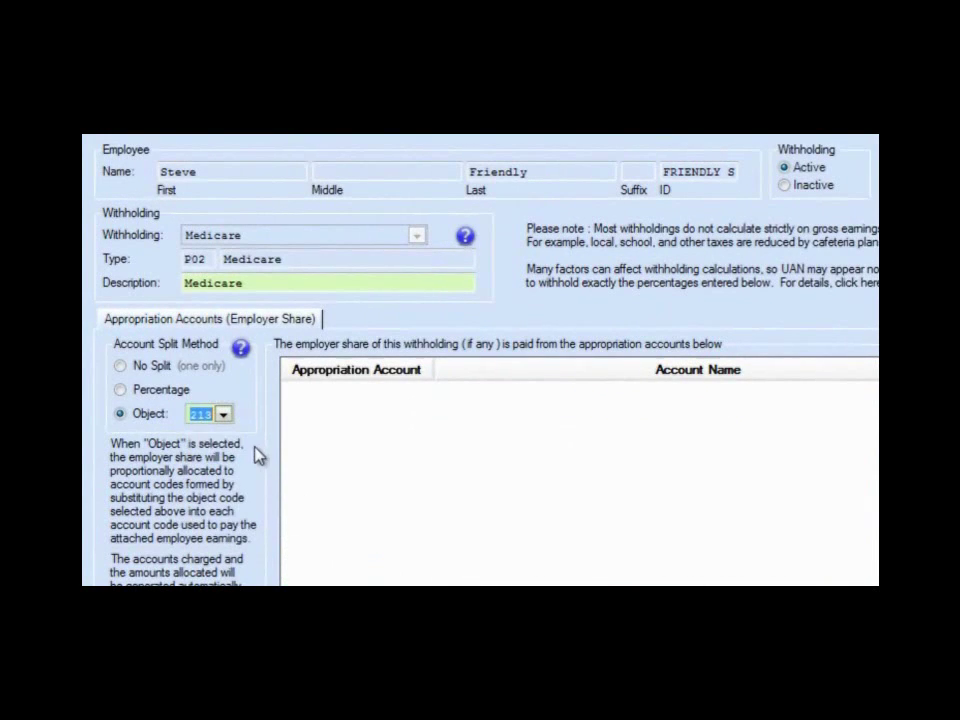
left_click(209, 414)
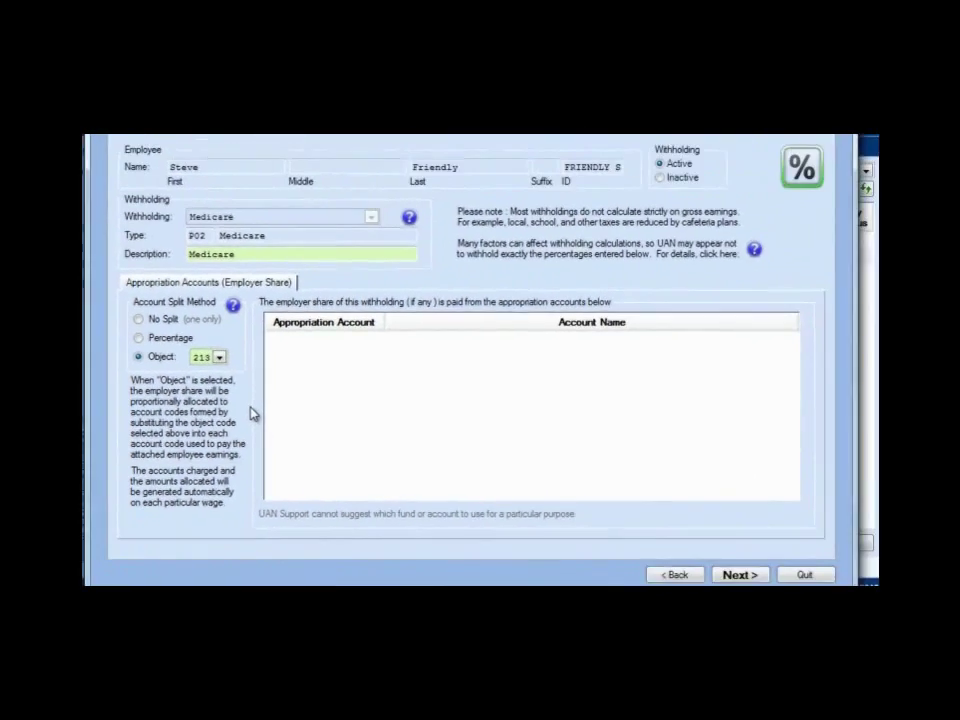
- Accept the Medicare fringe benefit accounts and start another new withholding
left_click(726, 573)
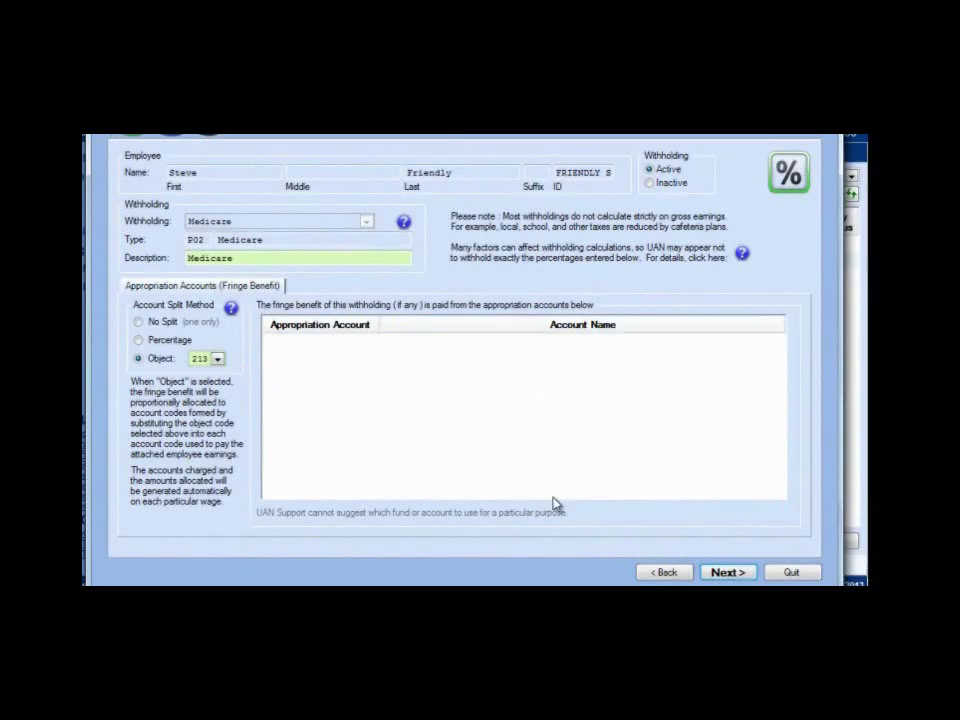
left_click(728, 573)
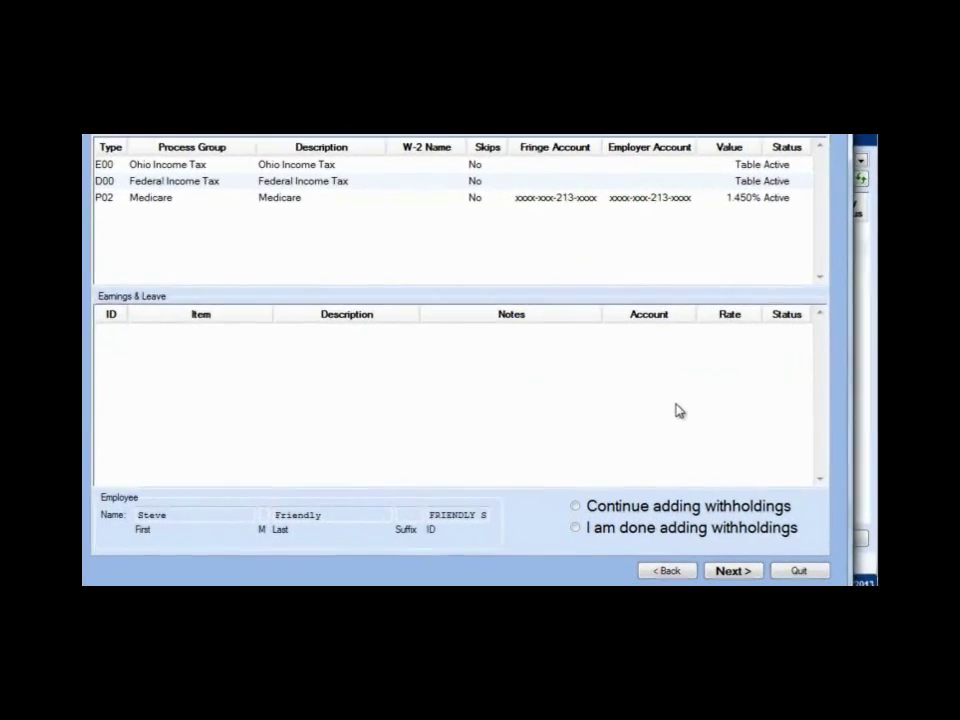
left_click(575, 496)
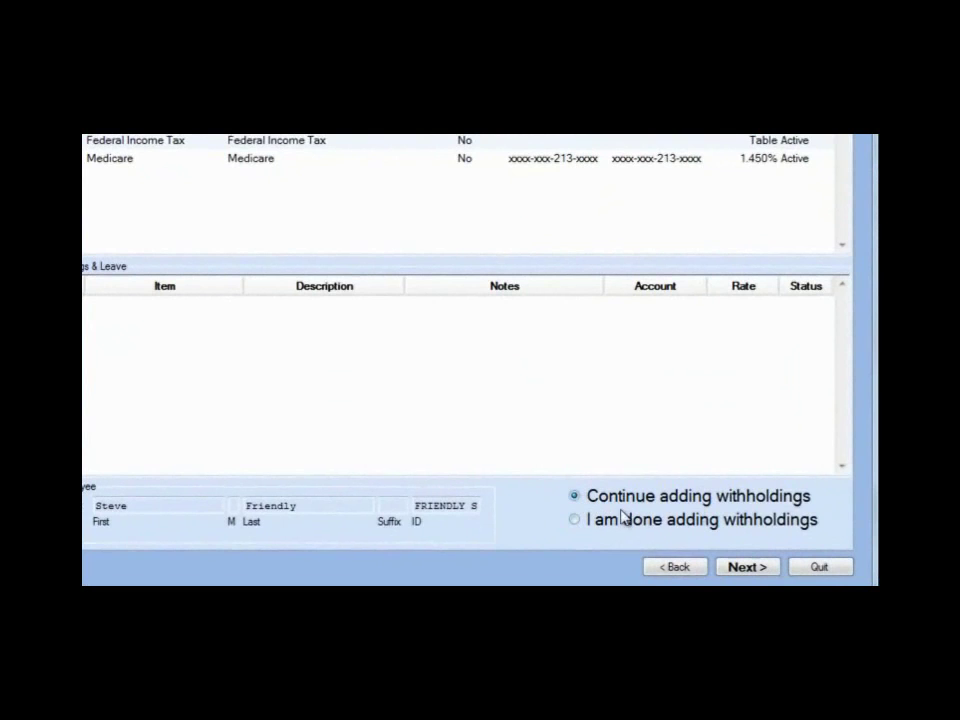
left_click(746, 568)
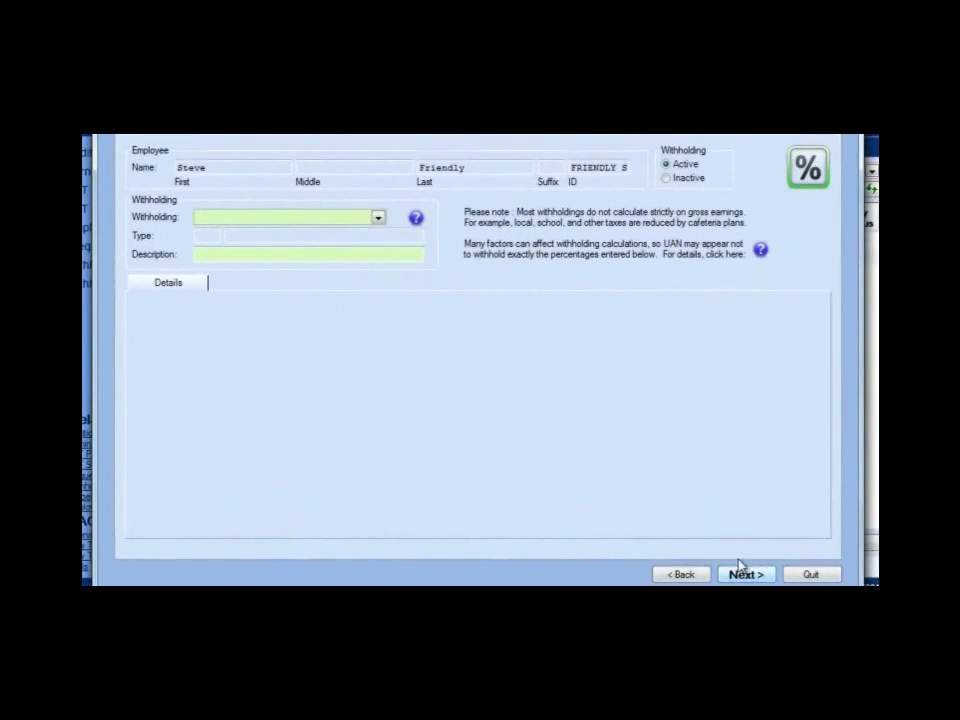
- Choose OPERS-Govt at 10.000% as the new withholding
left_click(378, 218)
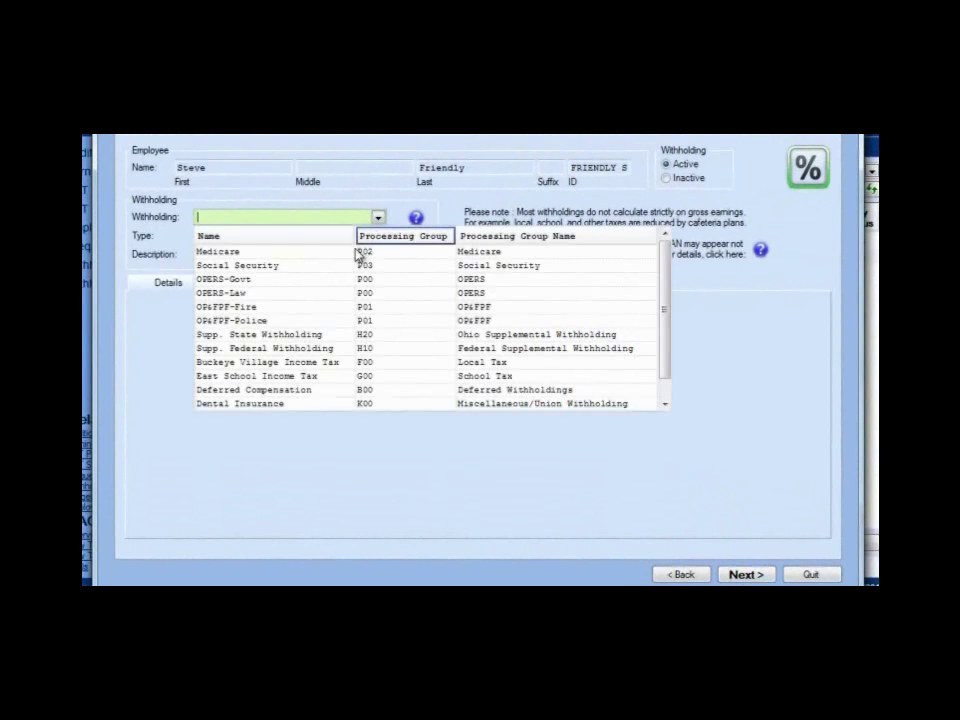
left_click(244, 281)
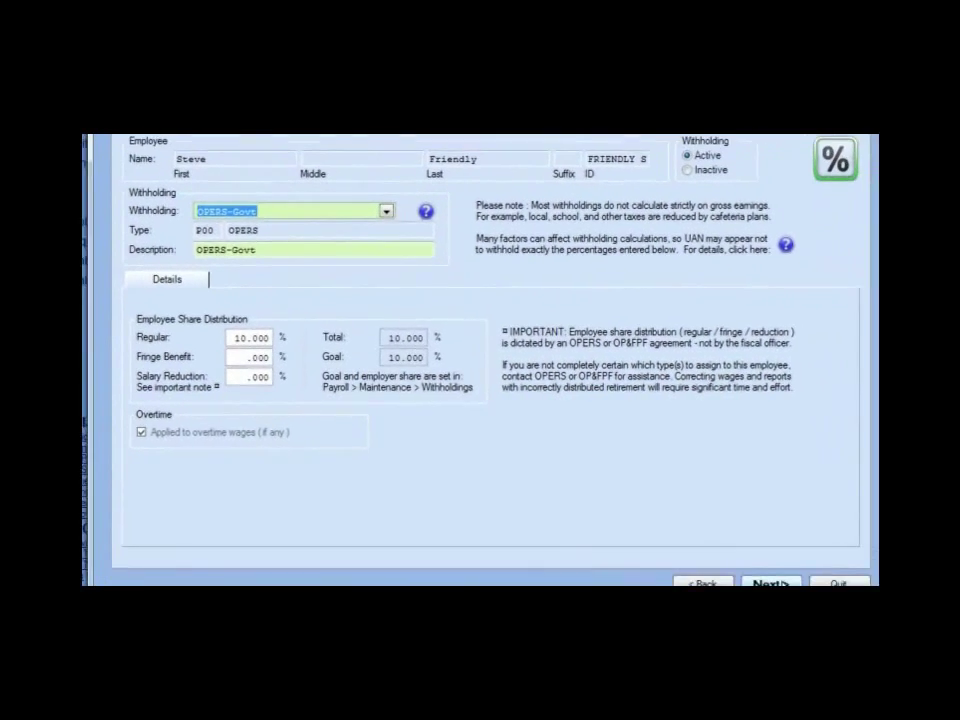
left_click(775, 583)
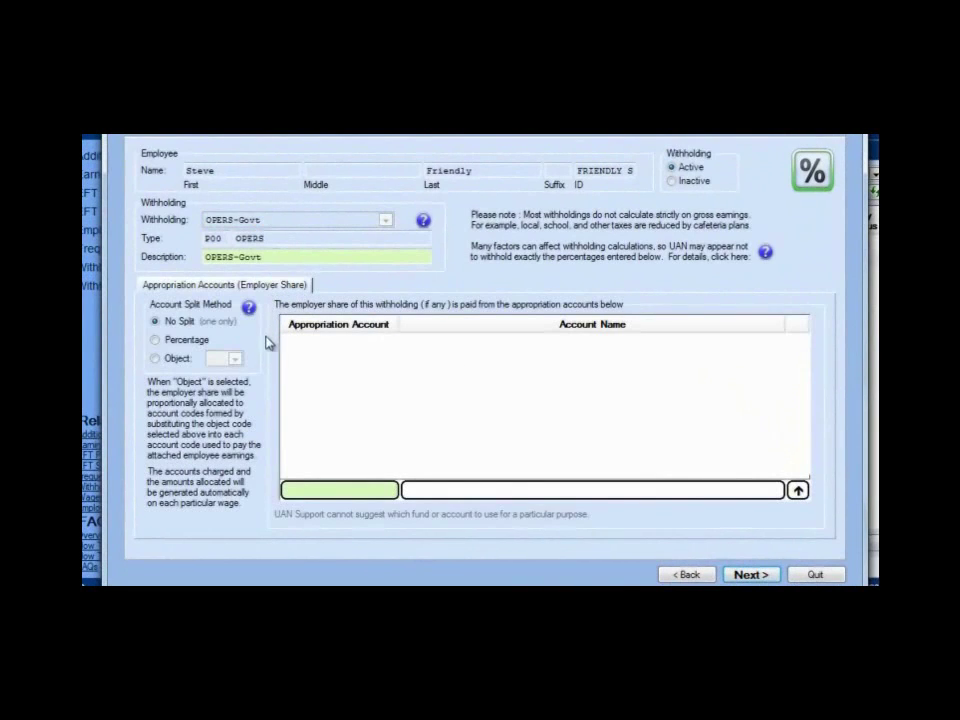
- Allocate the OPERS employer and fringe benefit shares to object code 211
left_click(155, 358)
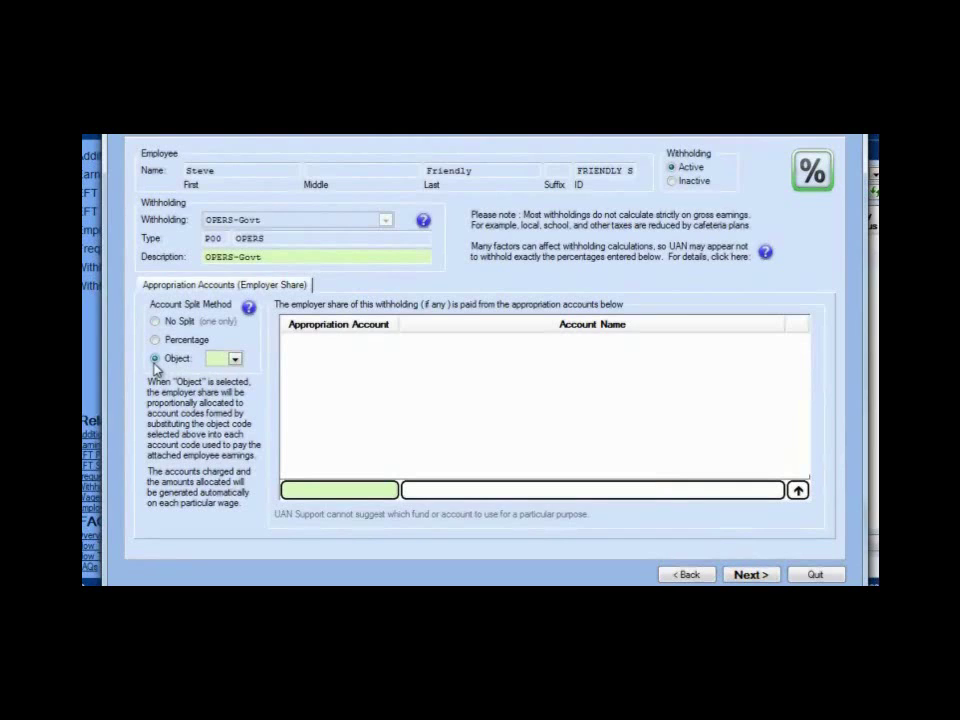
left_click(235, 359)
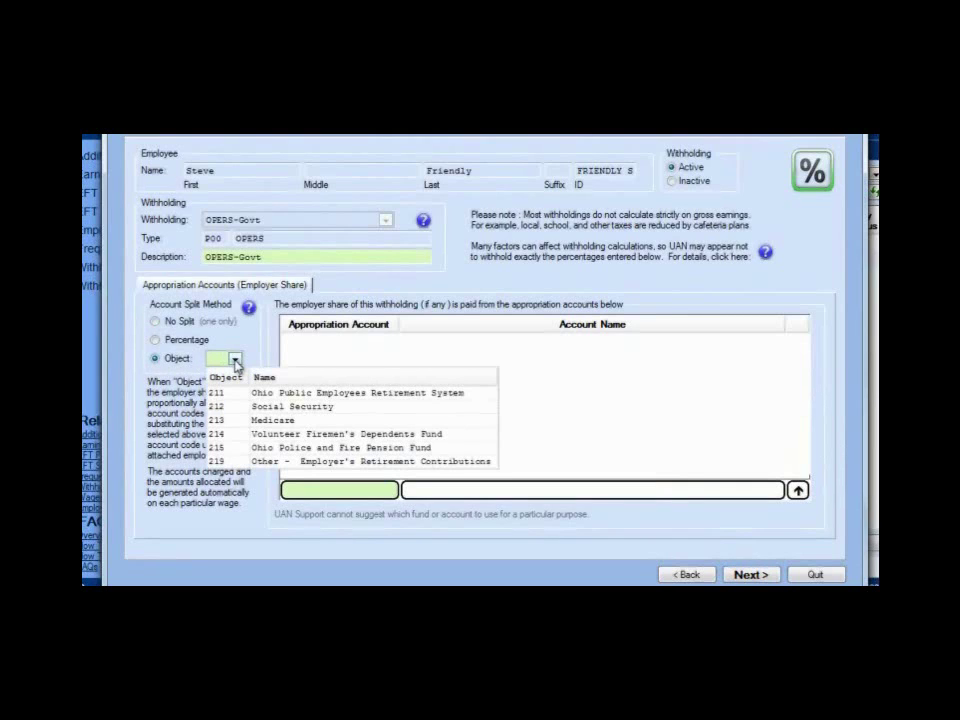
left_click(350, 397)
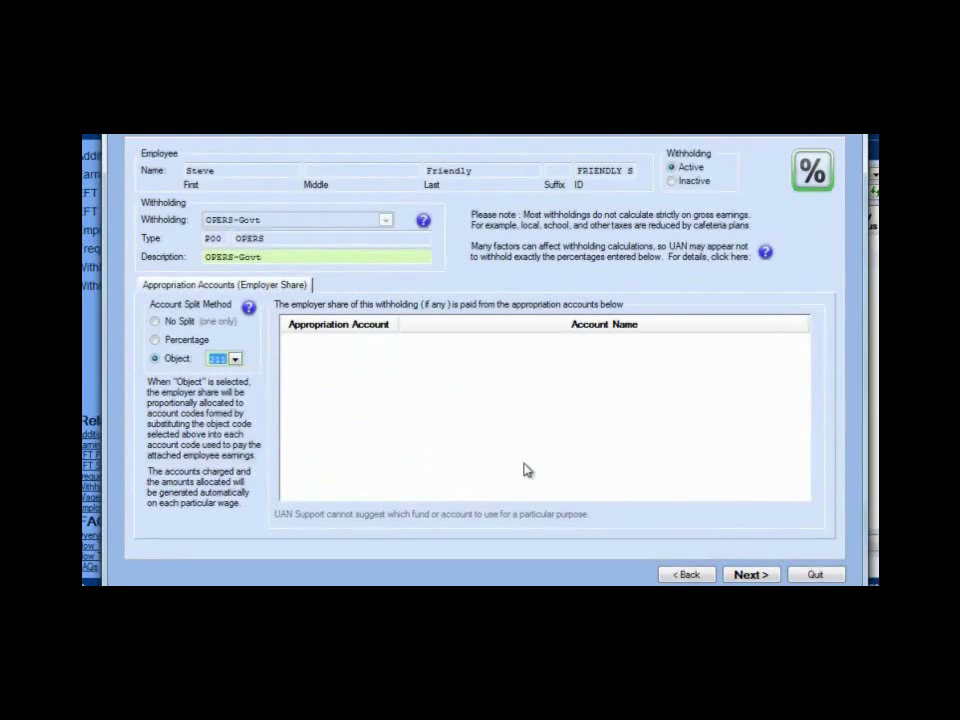
left_click(763, 576)
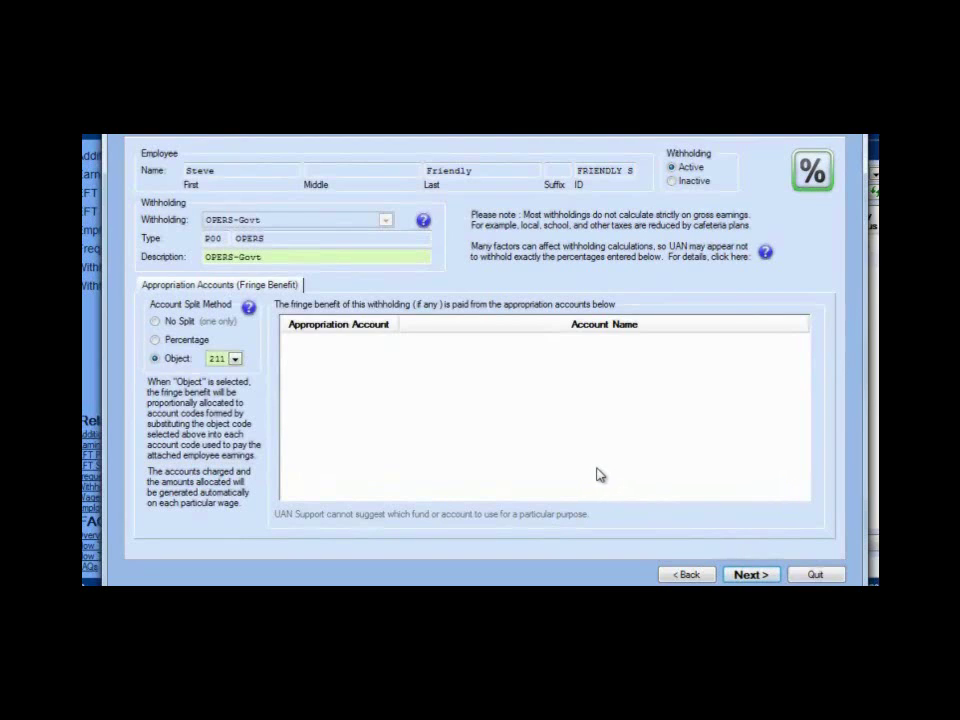
left_click(754, 574)
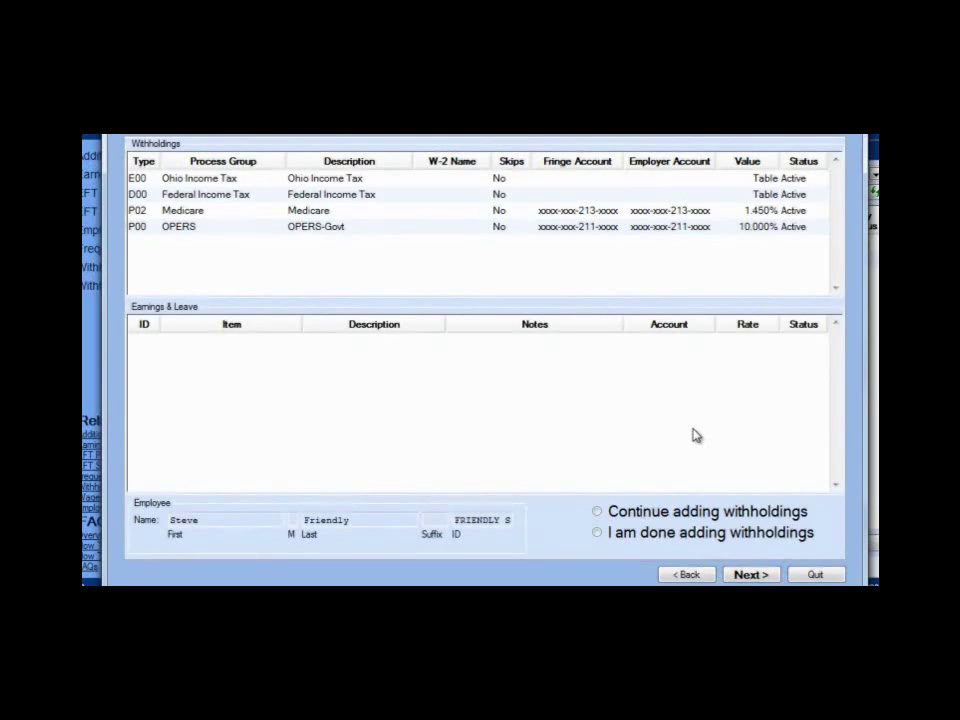
- Add Buckeye Village Income Tax as a 1.000% local tax withholding
left_click(598, 511)
left_click(747, 574)
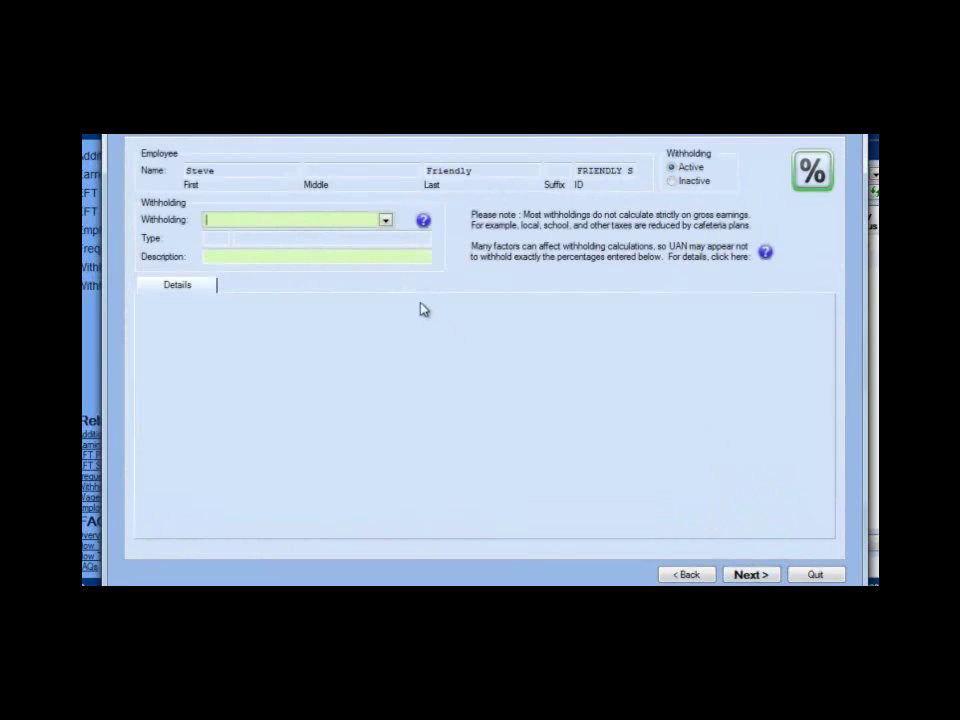
left_click(386, 221)
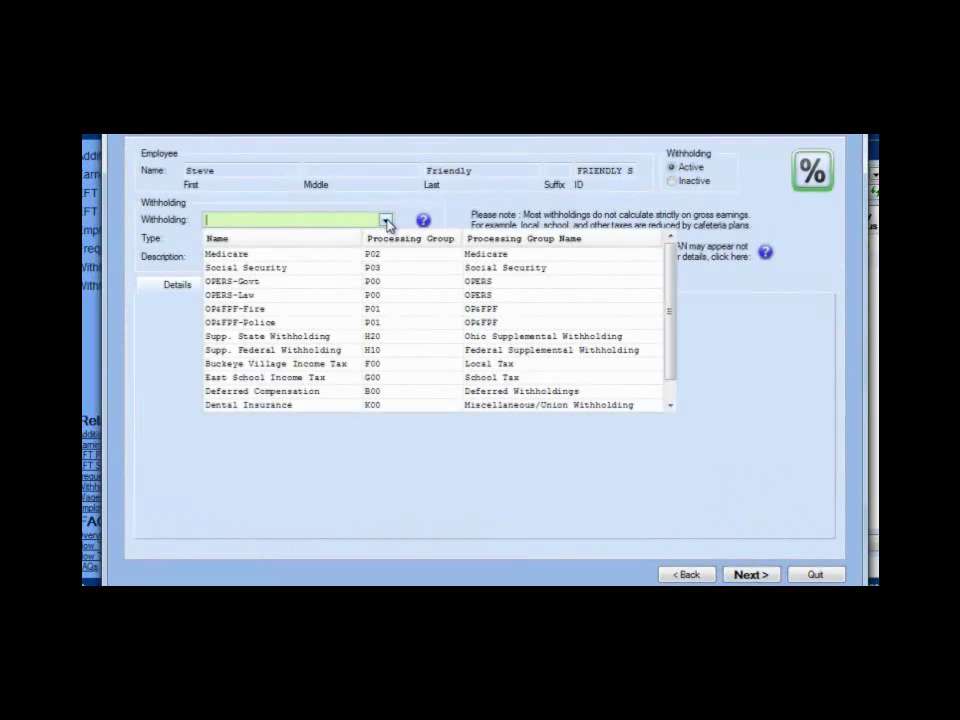
left_click(286, 365)
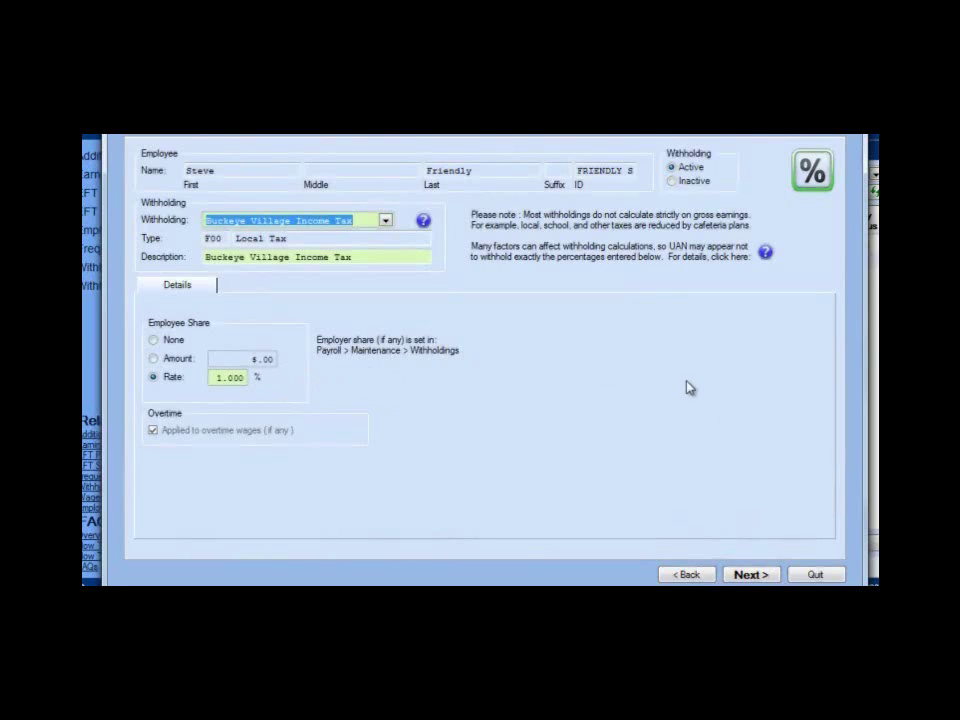
left_click(741, 576)
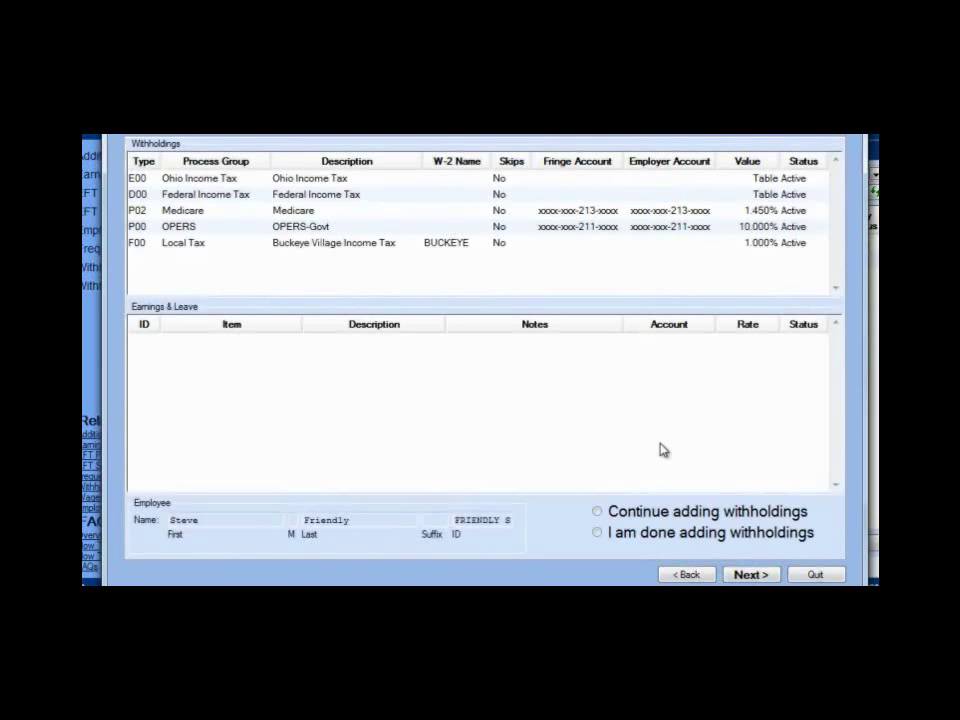
left_click(598, 512)
- Add a Health Insurance withholding with a $37.50 employee amount
left_click(749, 575)
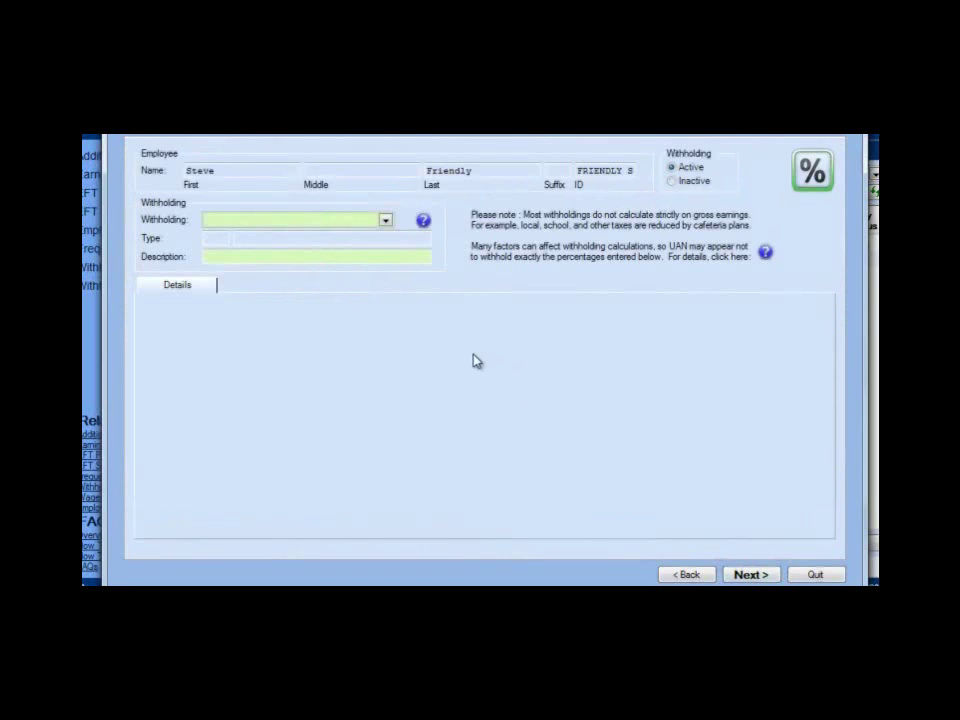
left_click(386, 221)
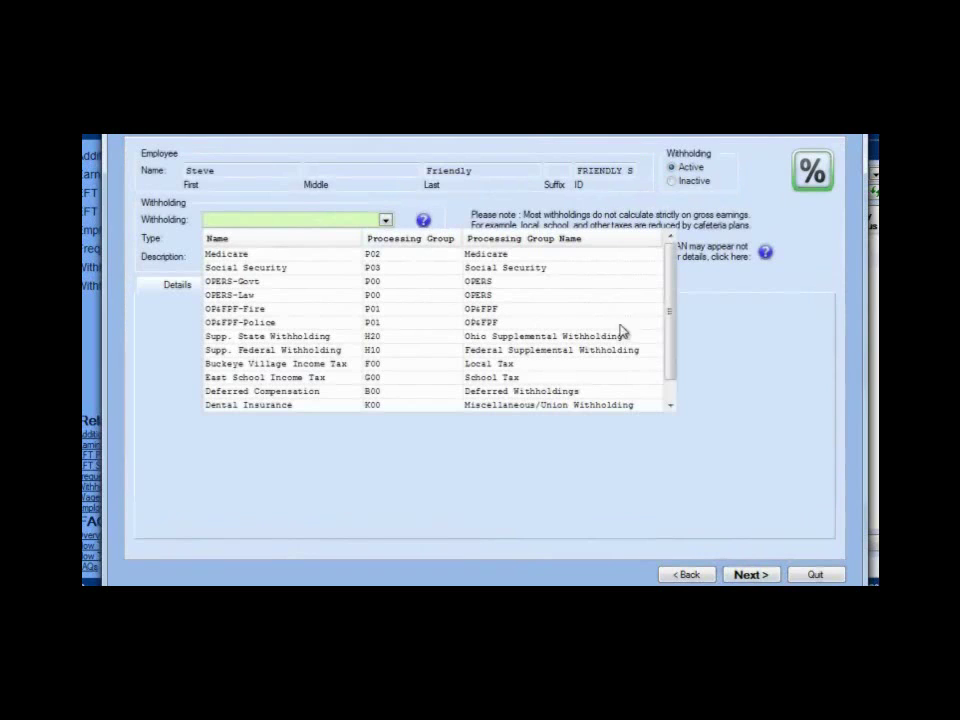
left_click_drag(671, 326, 672, 350)
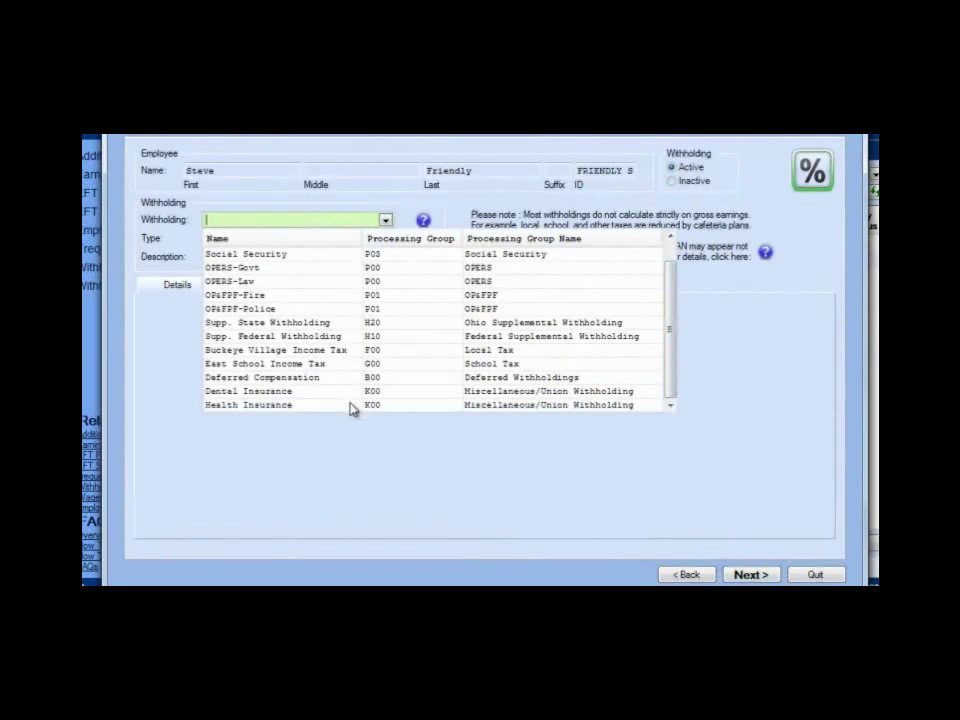
left_click(307, 405)
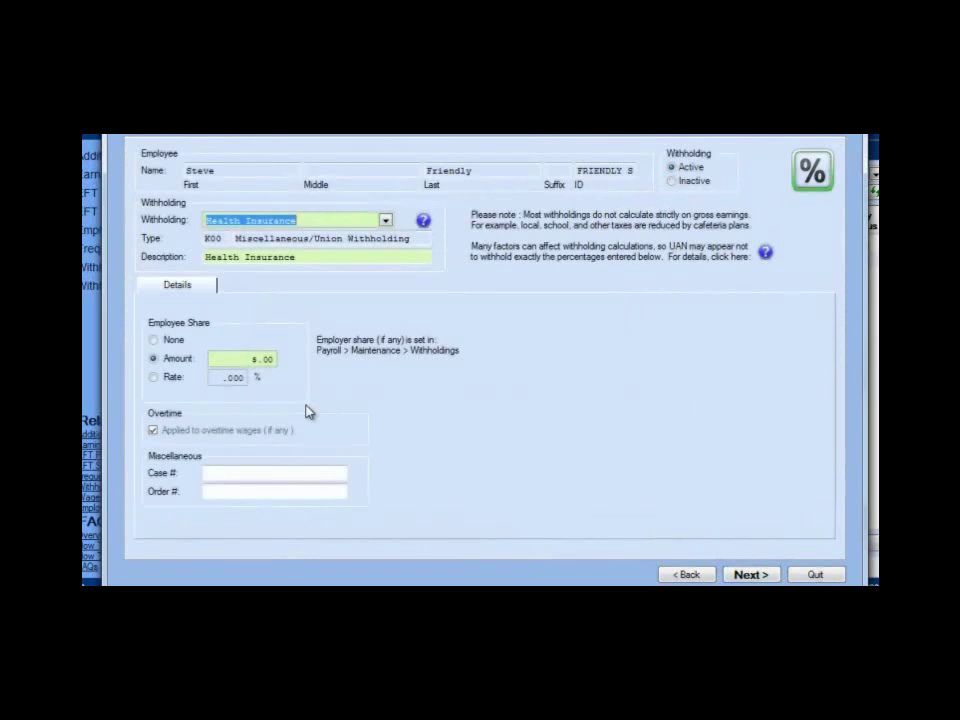
left_click(253, 366)
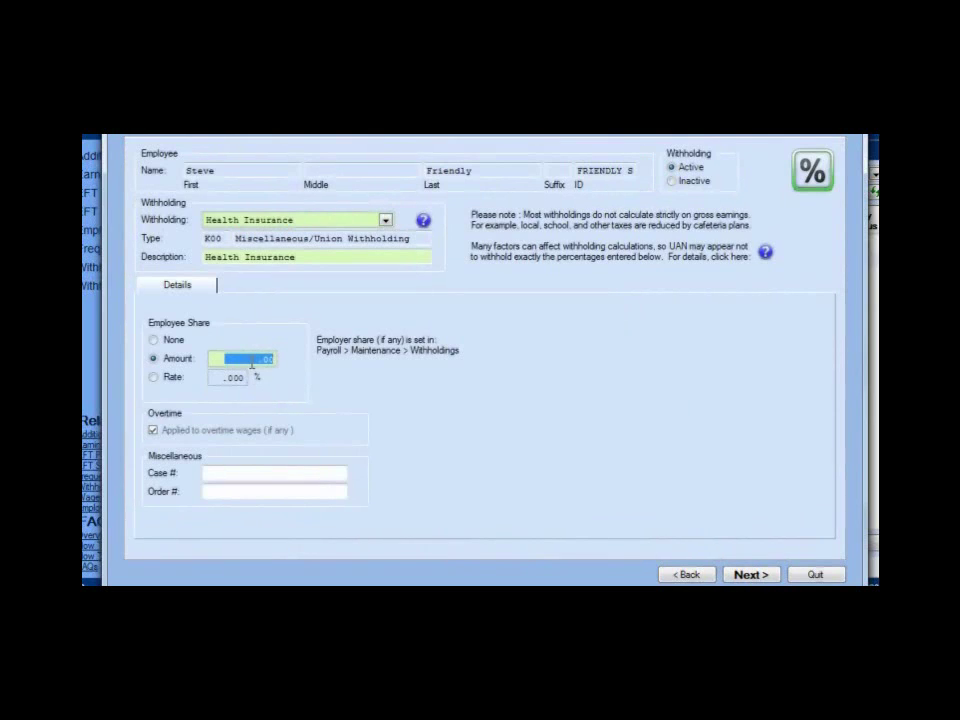
type("50.")
type("50")
key("Tab")
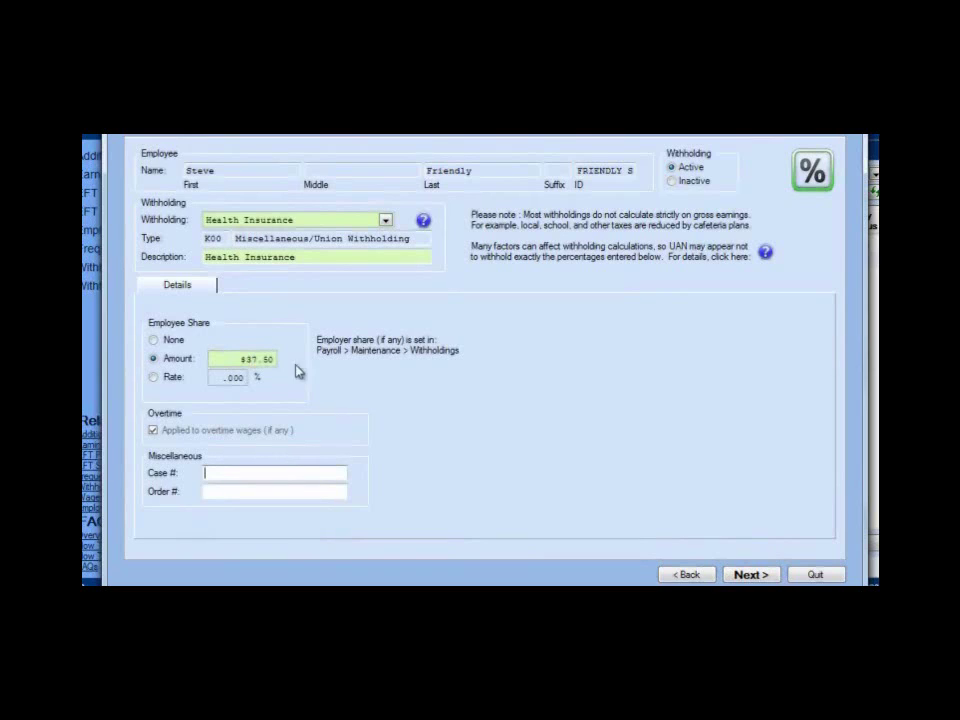
left_click(752, 576)
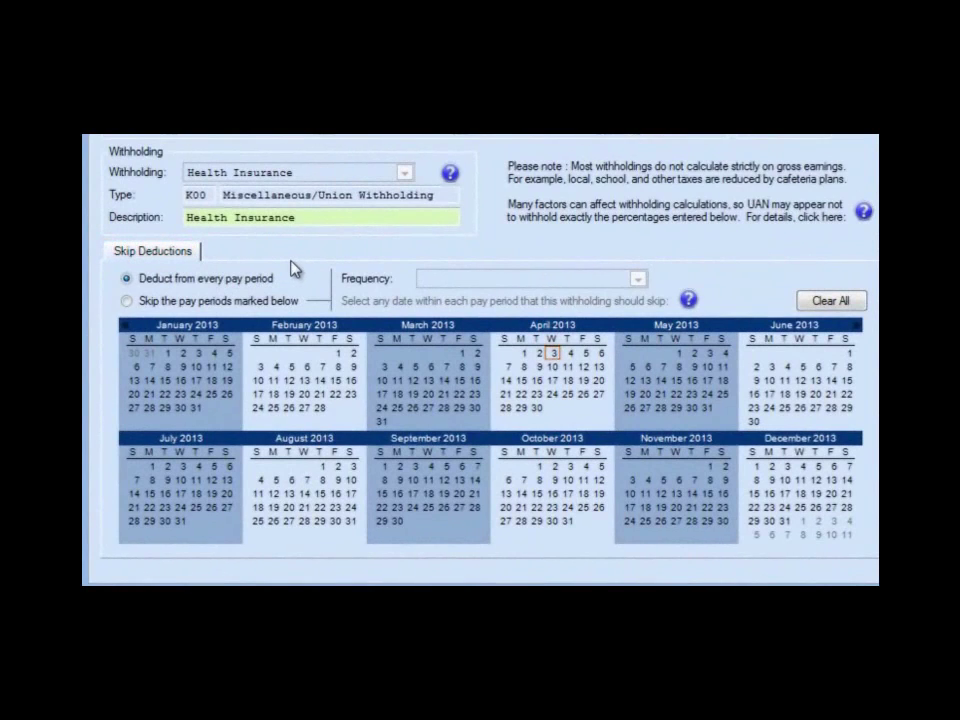
- Make Health Insurance skip the bi-weekly March 29 and August 30, 2013 pay periods
left_click(127, 303)
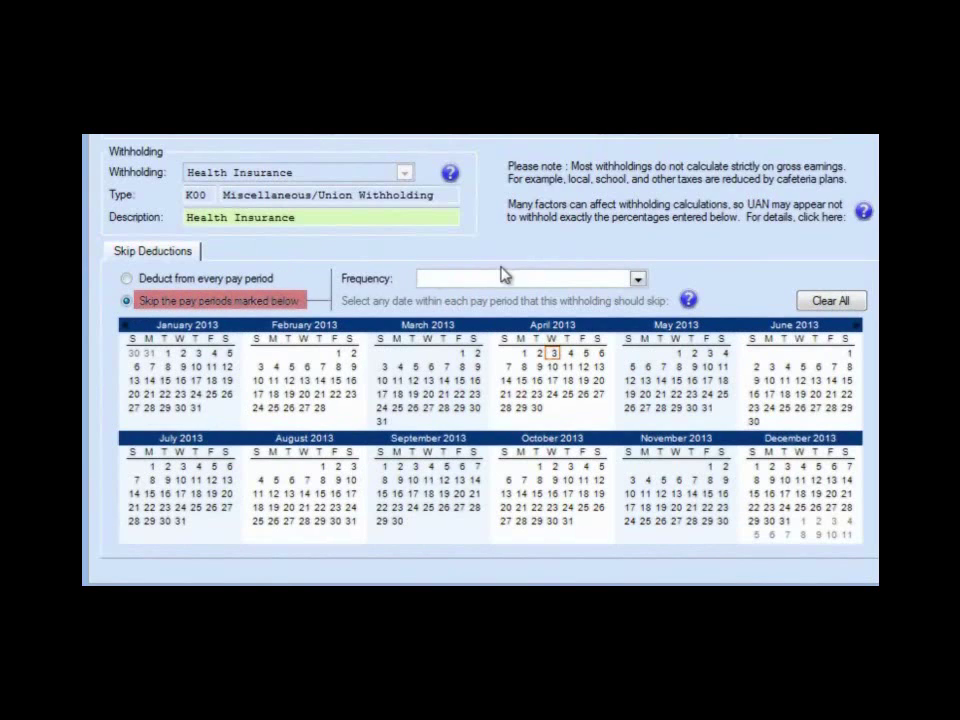
left_click(638, 280)
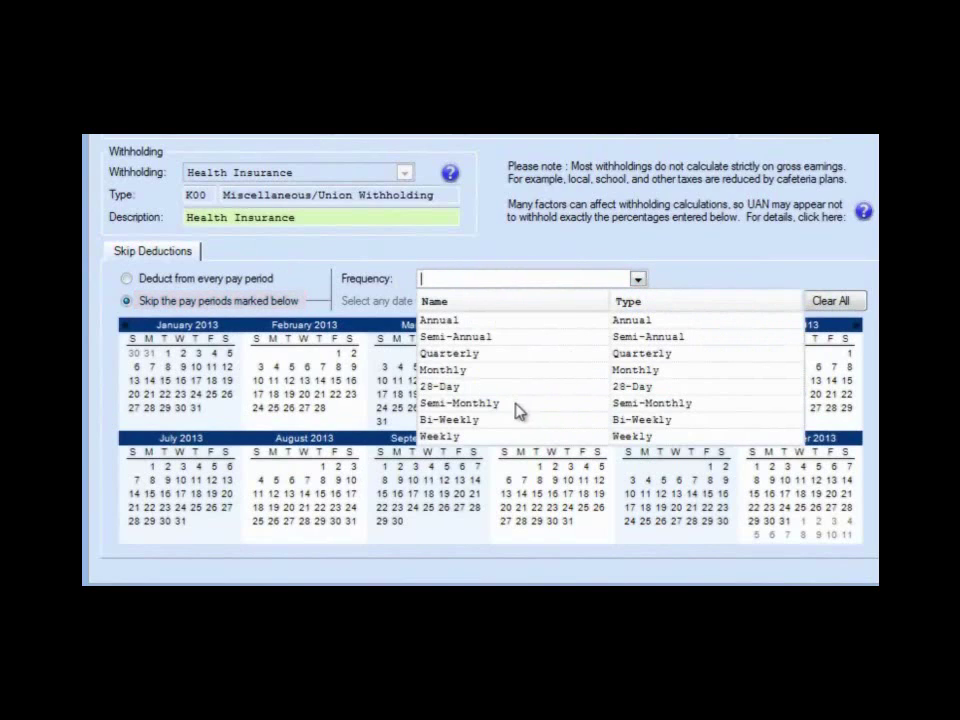
left_click(484, 421)
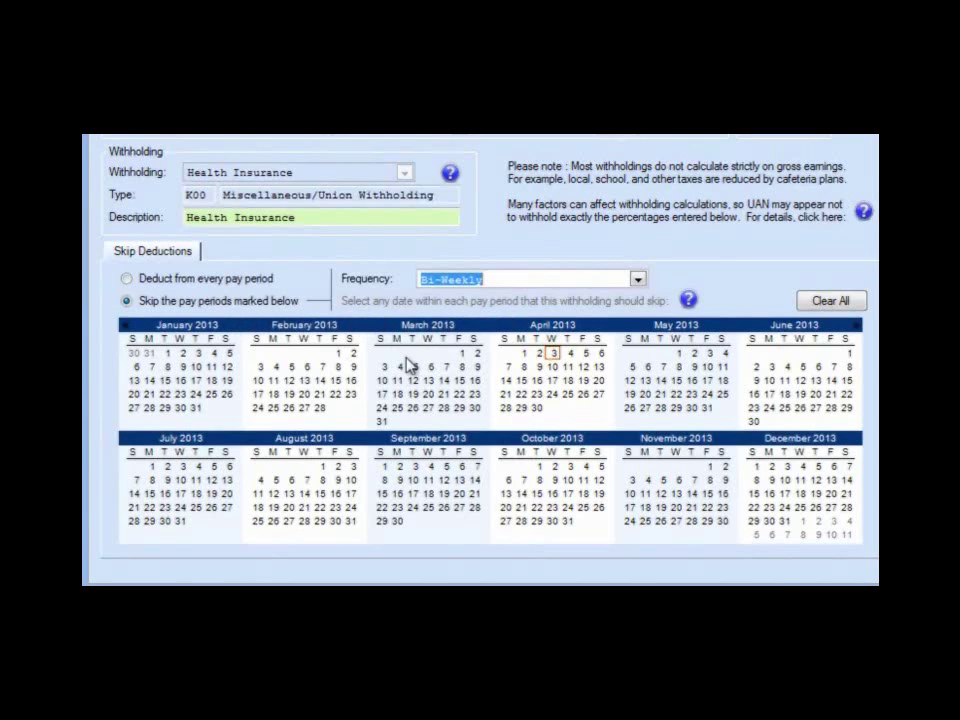
left_click(461, 410)
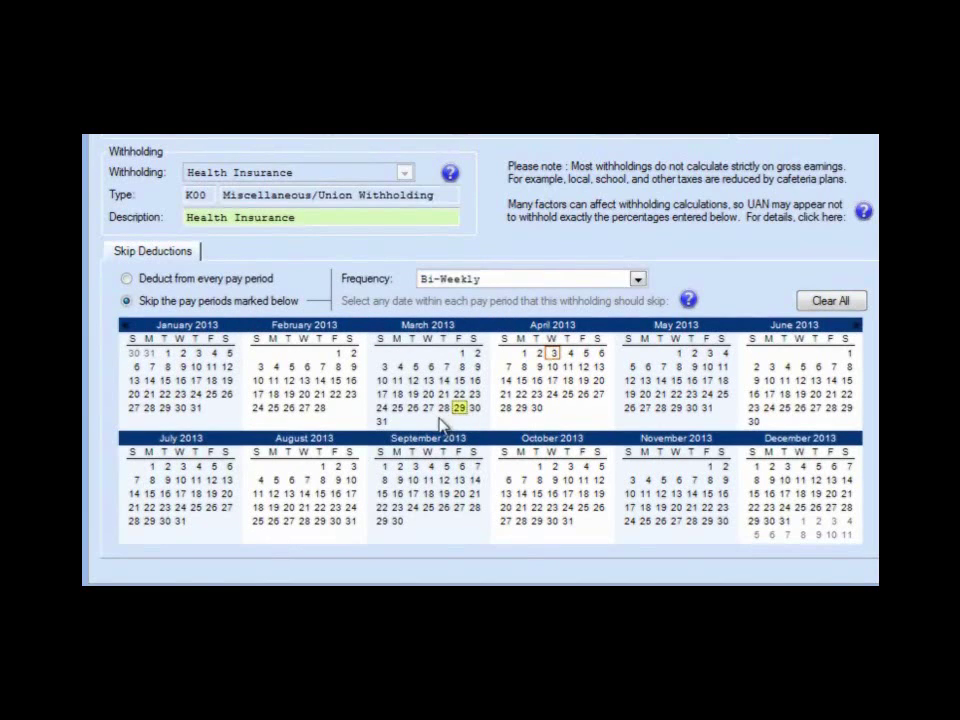
left_click(337, 523)
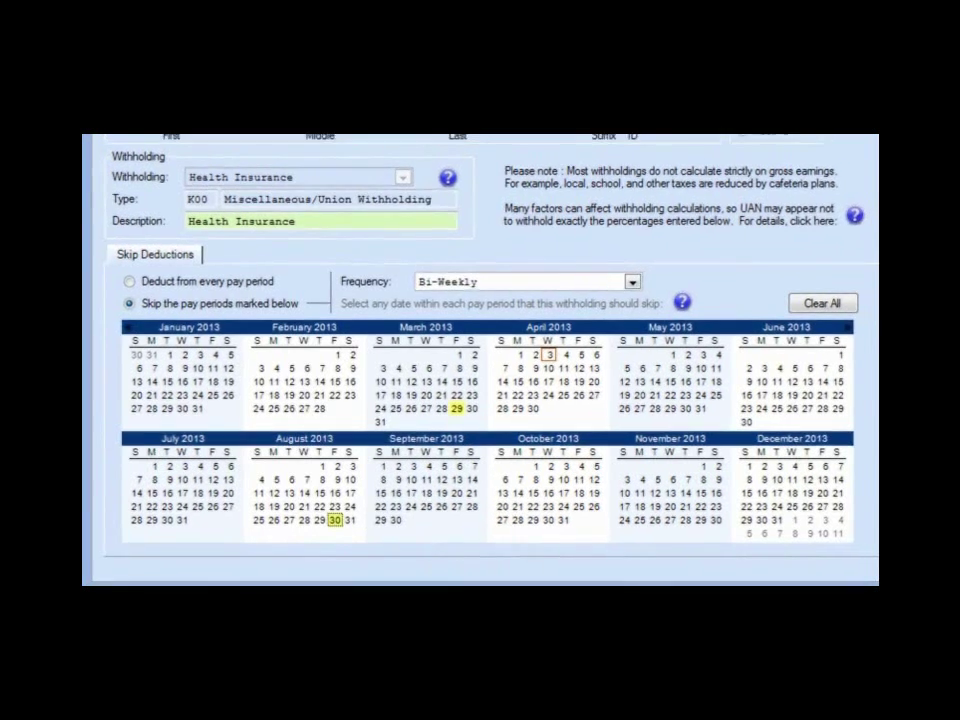
left_click(760, 578)
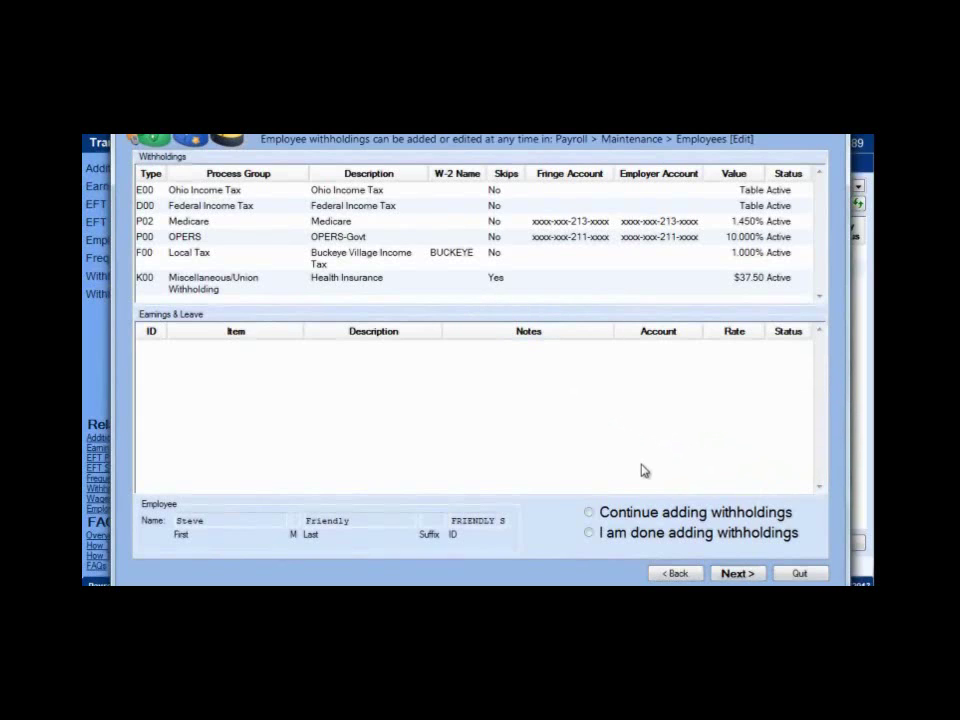
left_click(594, 515)
- Choose Dental Insurance as the next withholding and enter a $2.81 employee amount
left_click(737, 574)
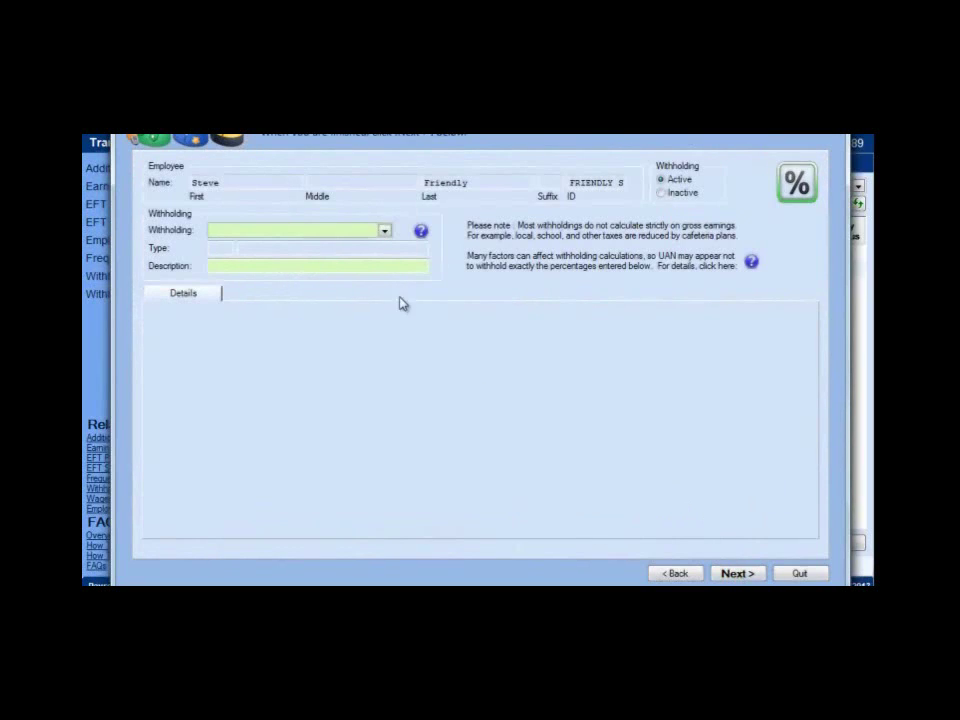
left_click(384, 231)
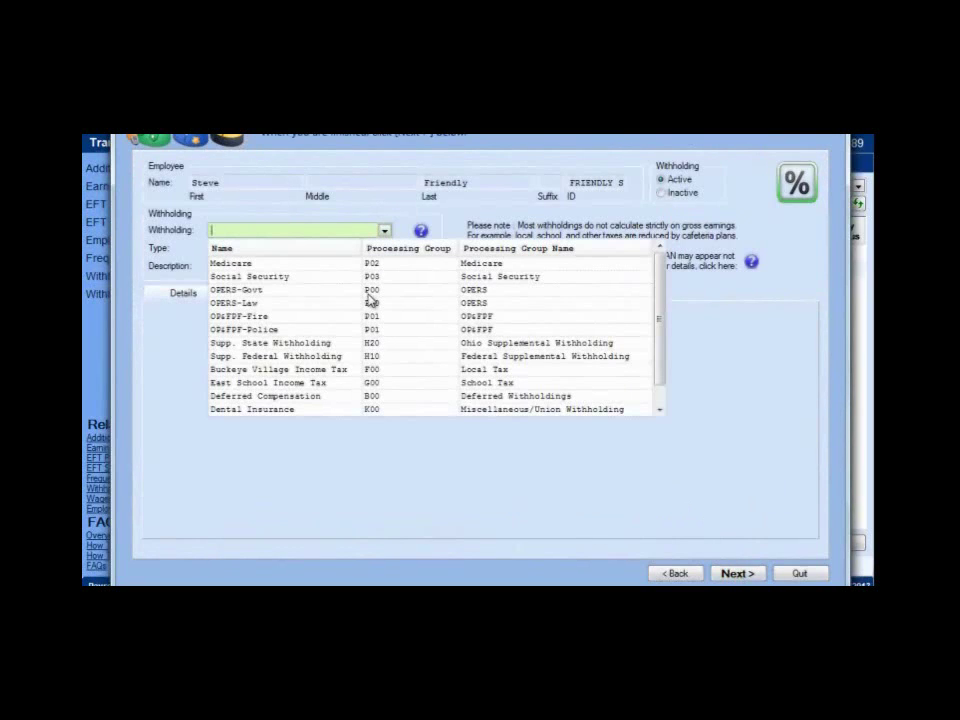
left_click(289, 409)
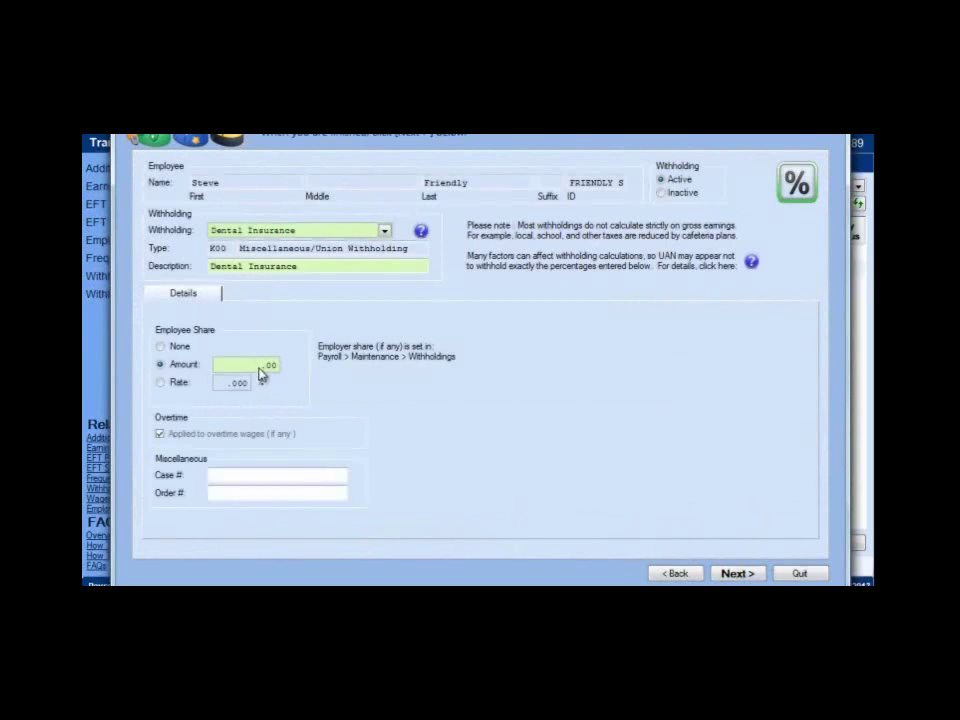
left_click(259, 366)
type("5.81")
- Make Dental Insurance skip the bi-weekly March 29 and August 30 pay periods
left_click(738, 574)
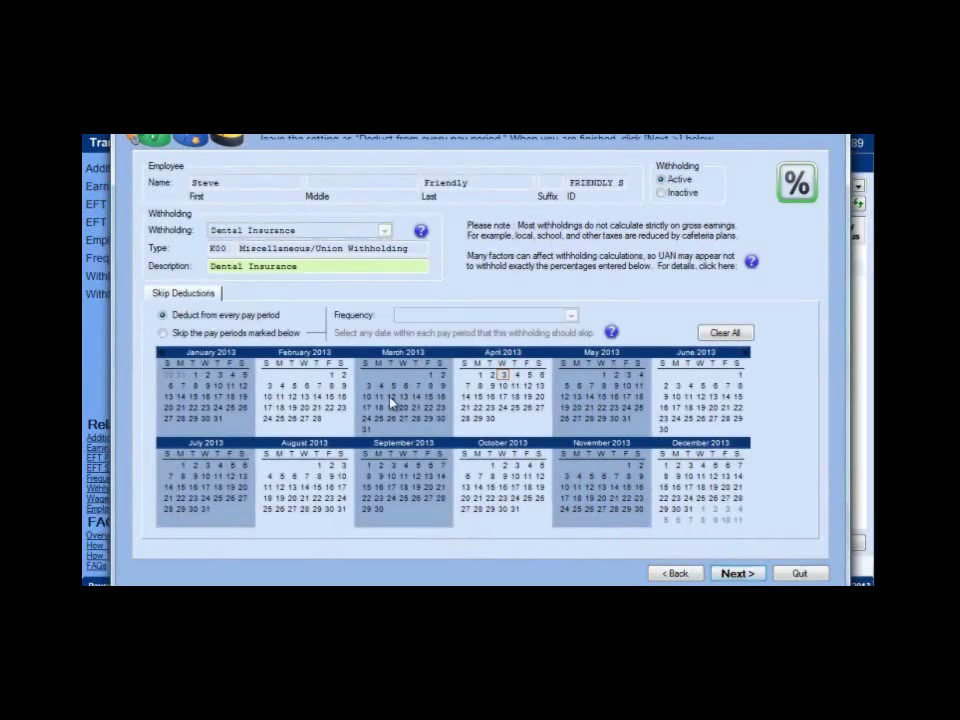
left_click(163, 333)
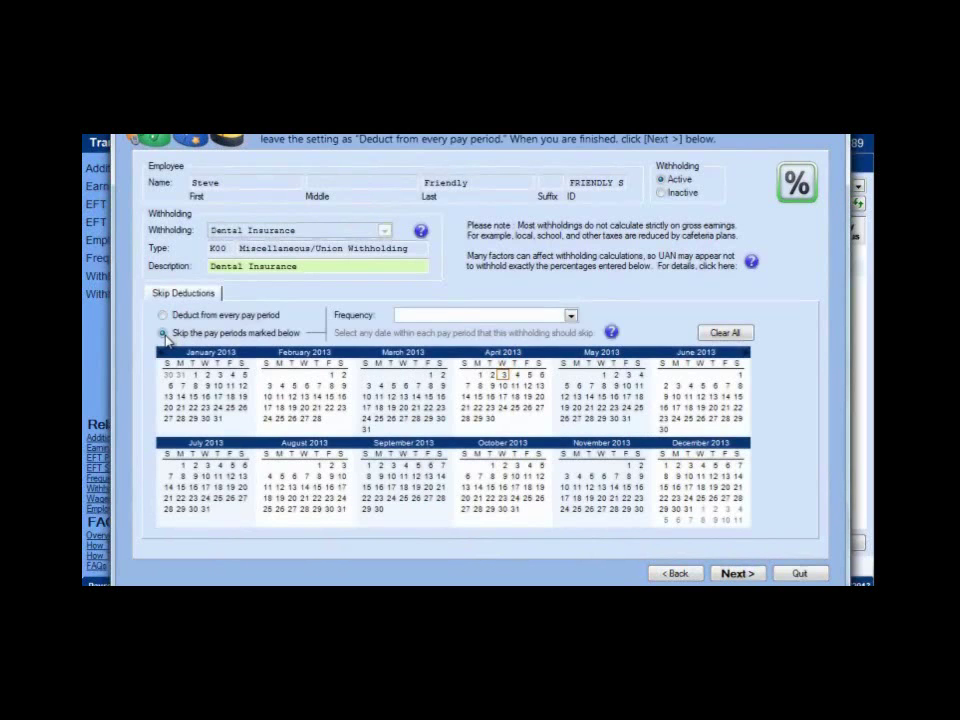
left_click(569, 315)
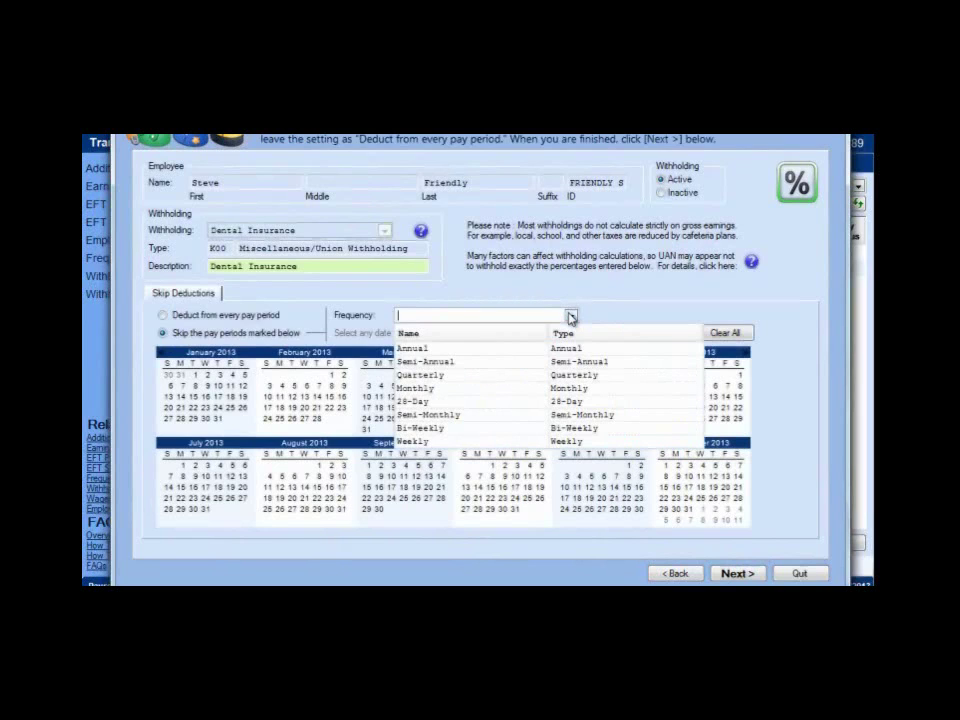
left_click(437, 429)
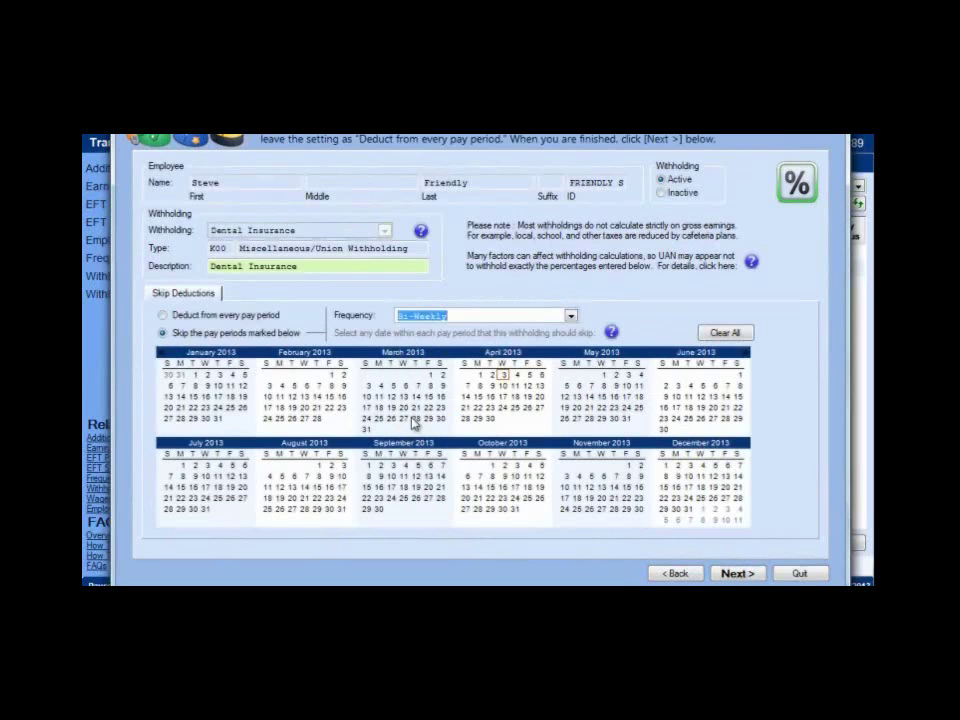
left_click(429, 420)
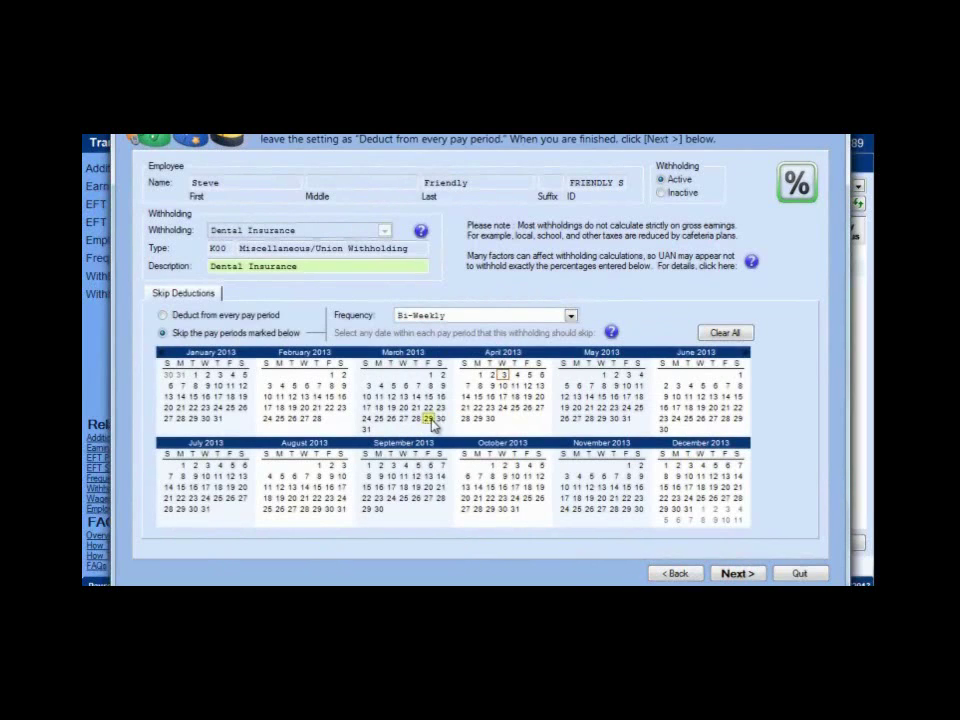
left_click(332, 510)
left_click(741, 574)
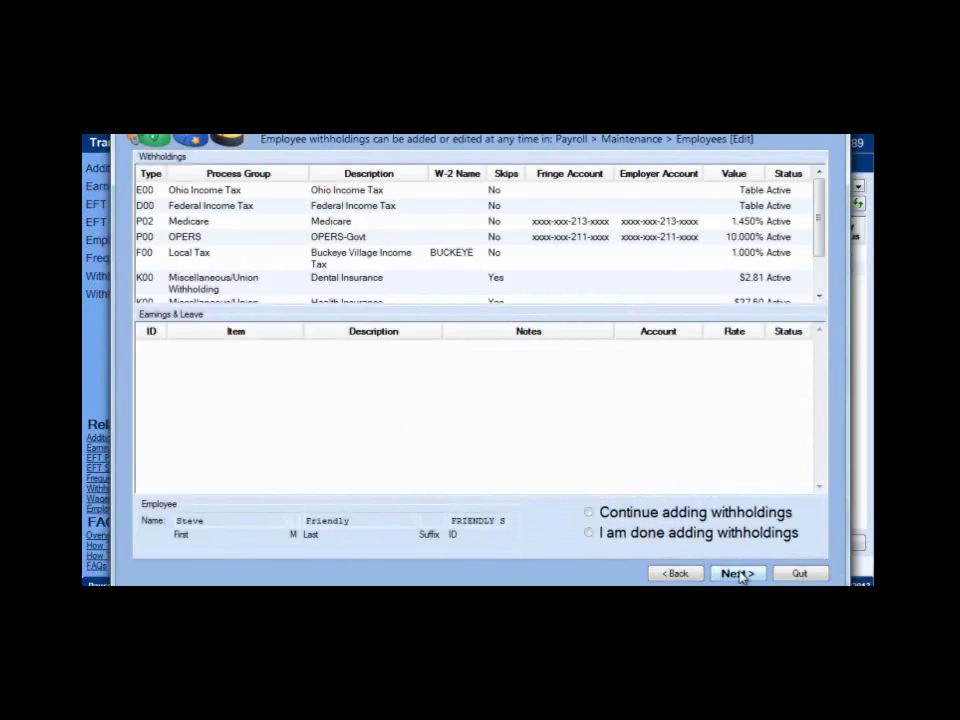
- Add a Deferred Compensation withholding with a $50.00 employee amount
left_click(622, 532)
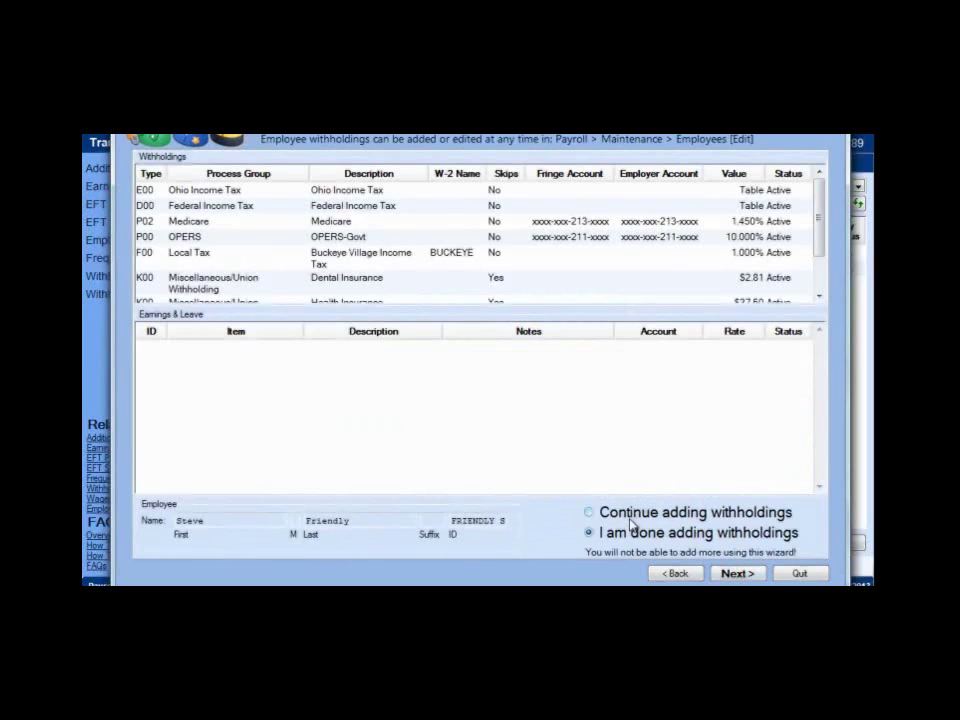
left_click(630, 519)
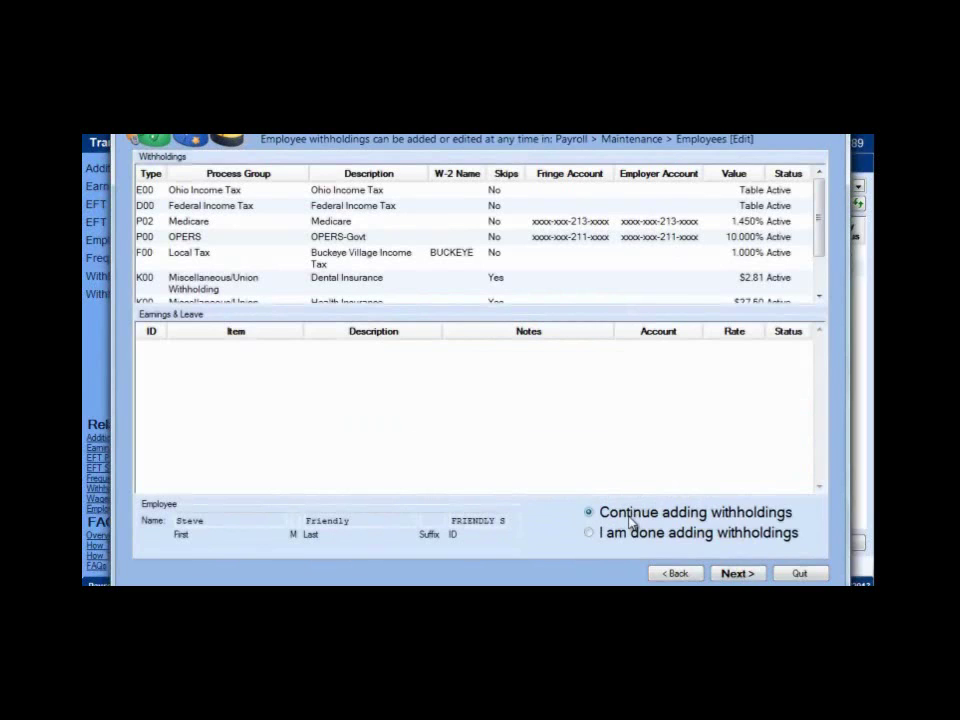
left_click(737, 574)
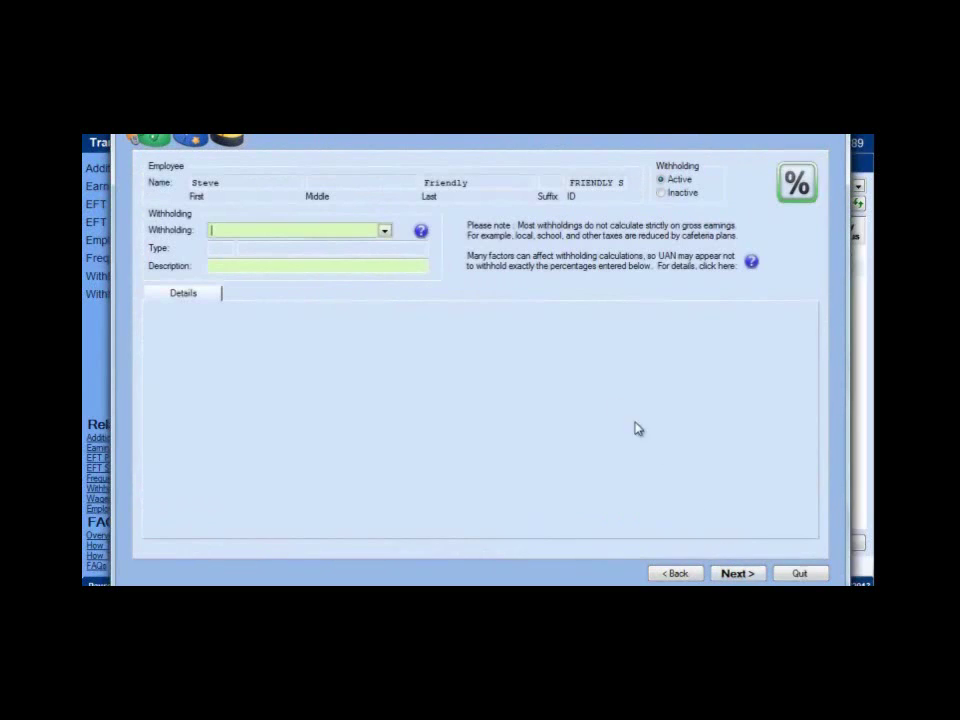
left_click(386, 233)
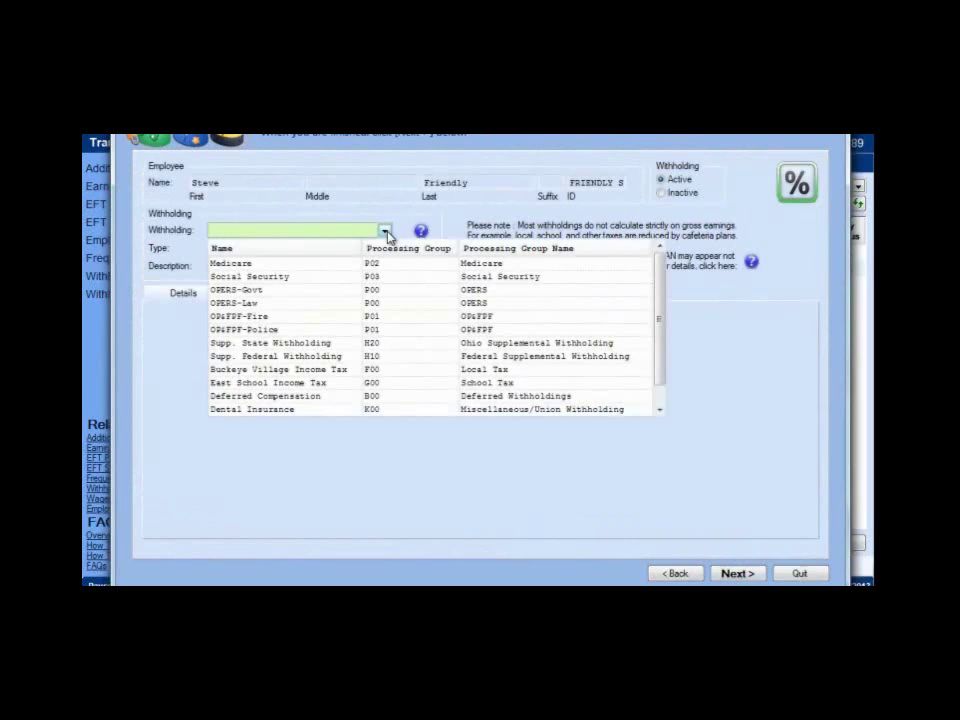
left_click(324, 398)
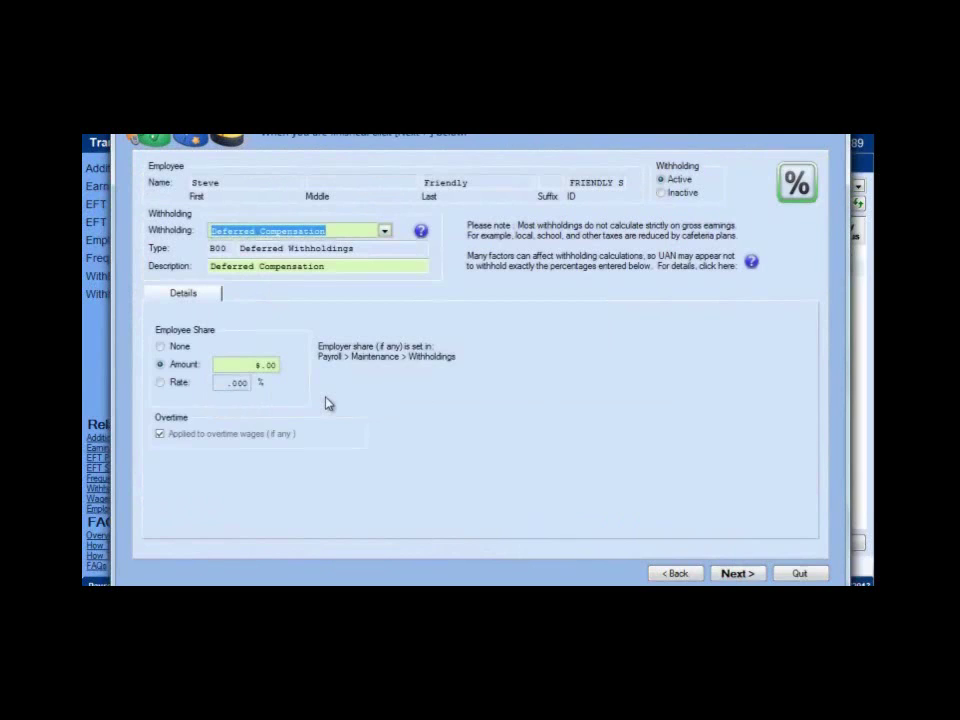
left_click(258, 369)
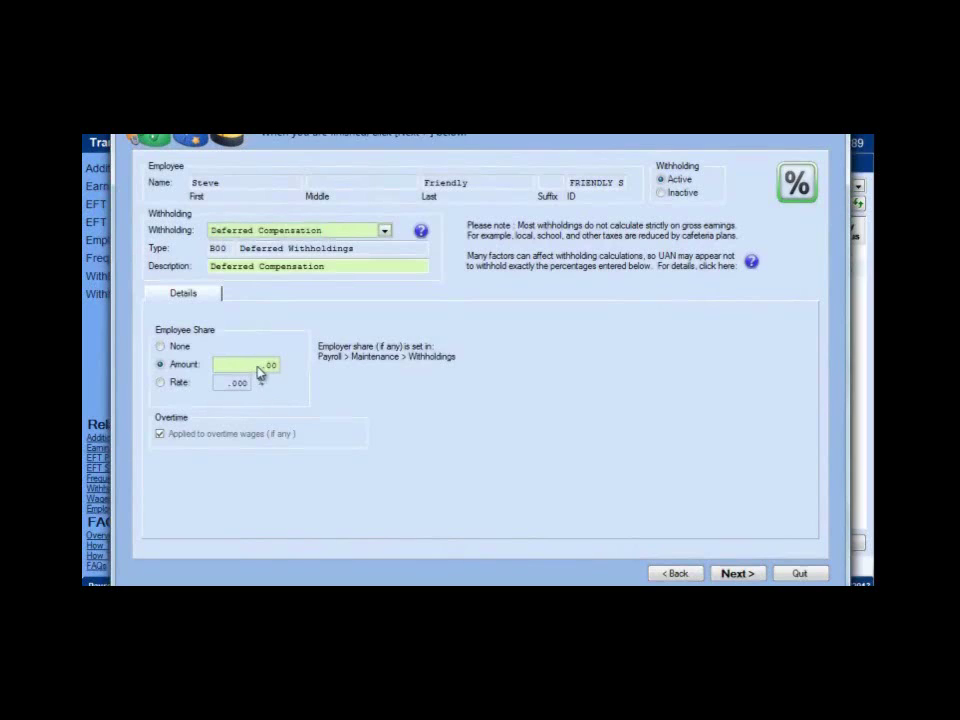
type("50")
key("Tab")
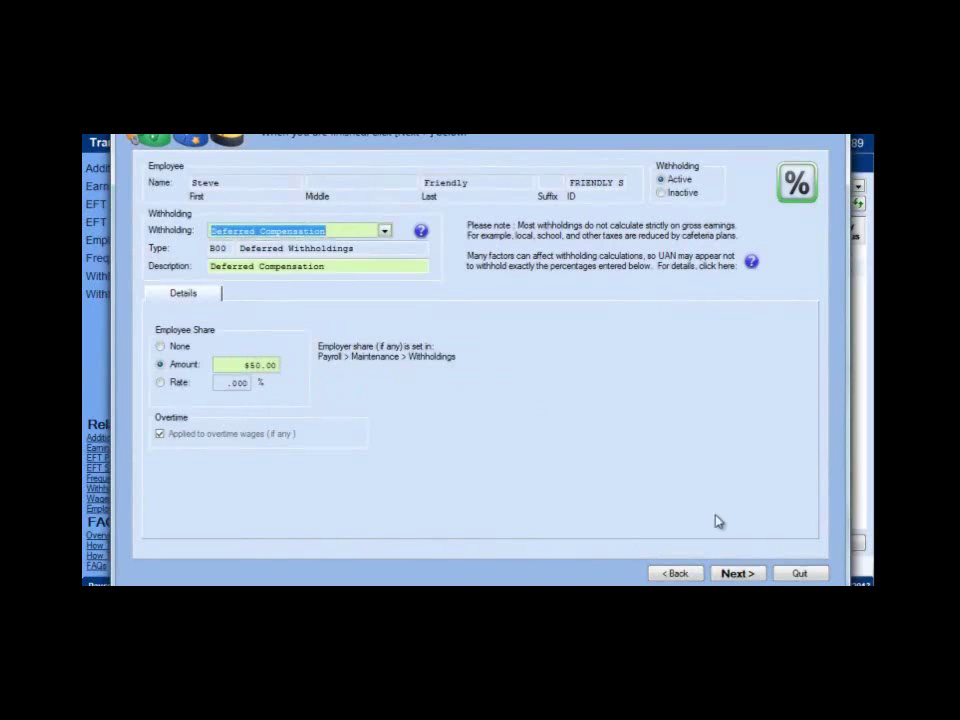
left_click(754, 574)
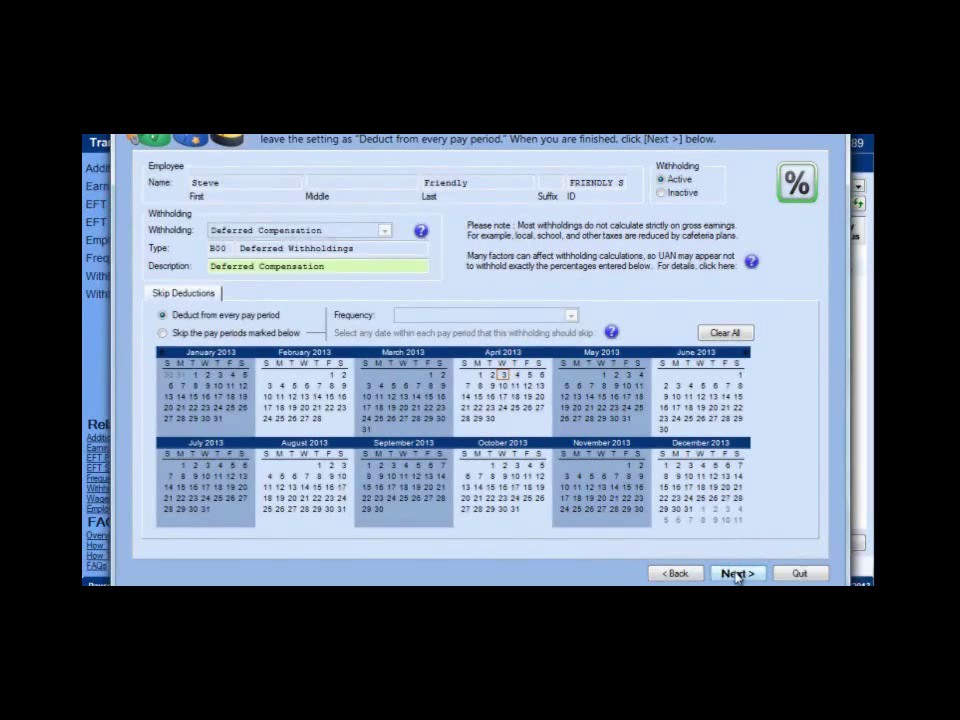
- Keep Deferred Compensation deducting every period and finish adding withholdings
left_click(736, 574)
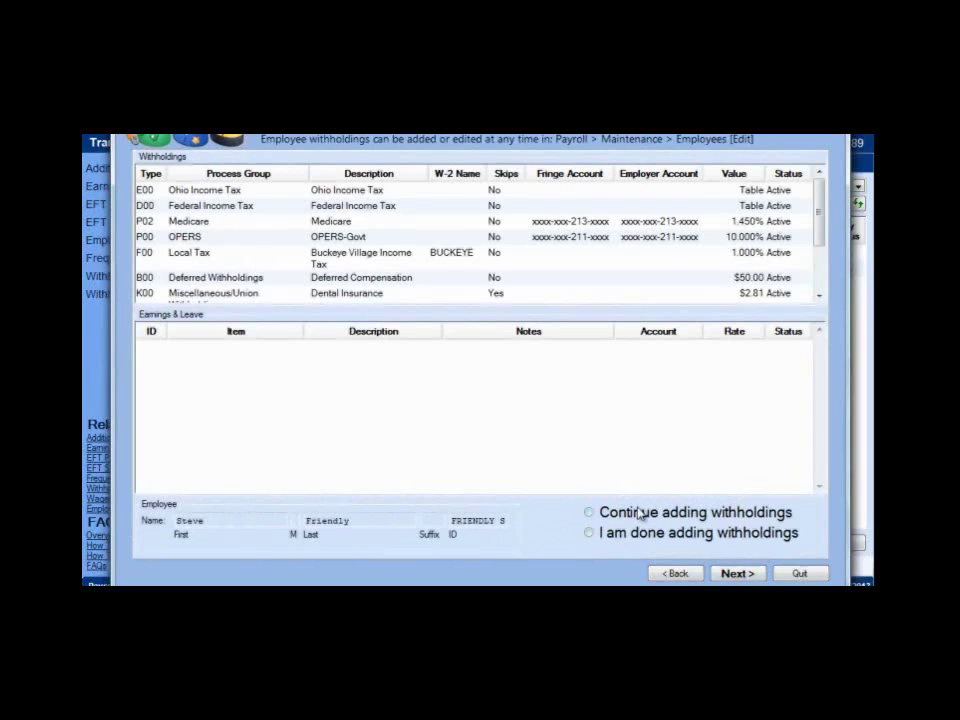
left_click(591, 537)
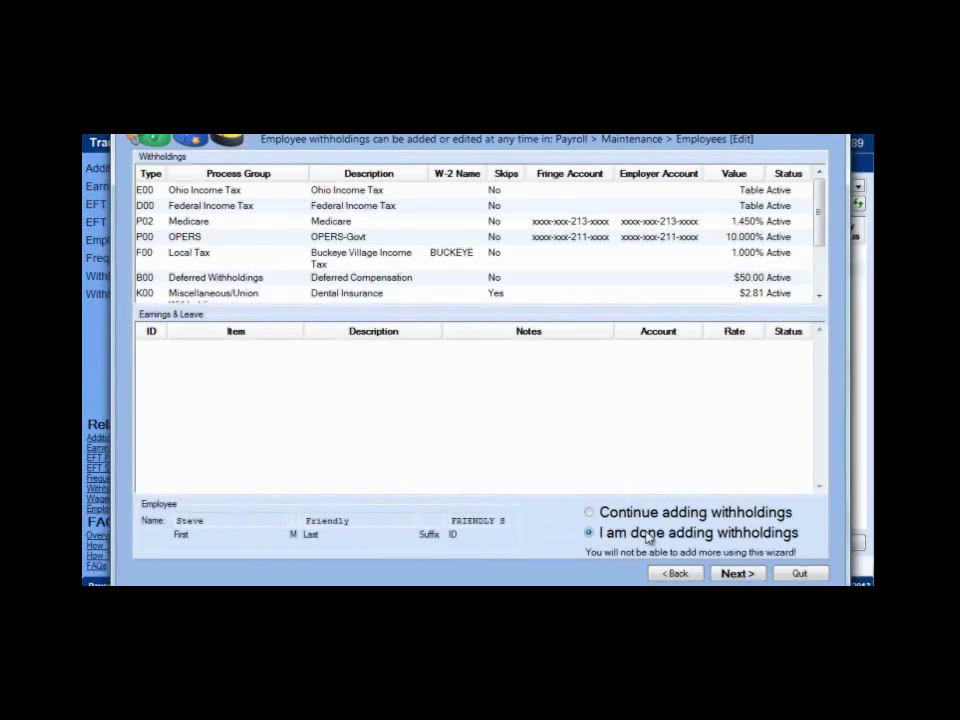
left_click(738, 573)
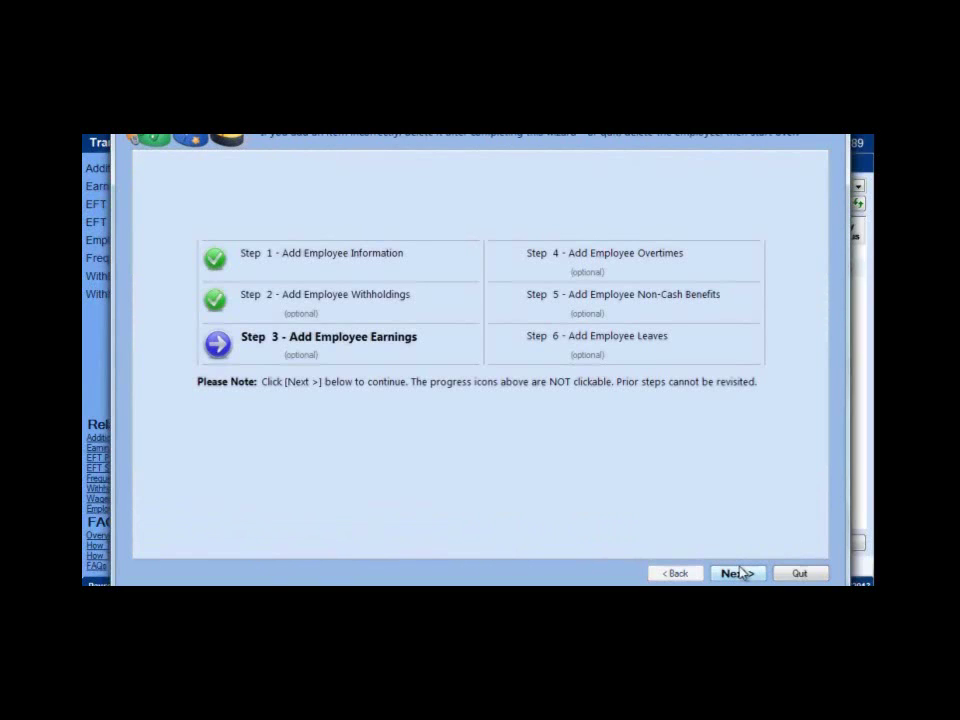
- Advance to the earnings step and begin a new employee earning
left_click(739, 574)
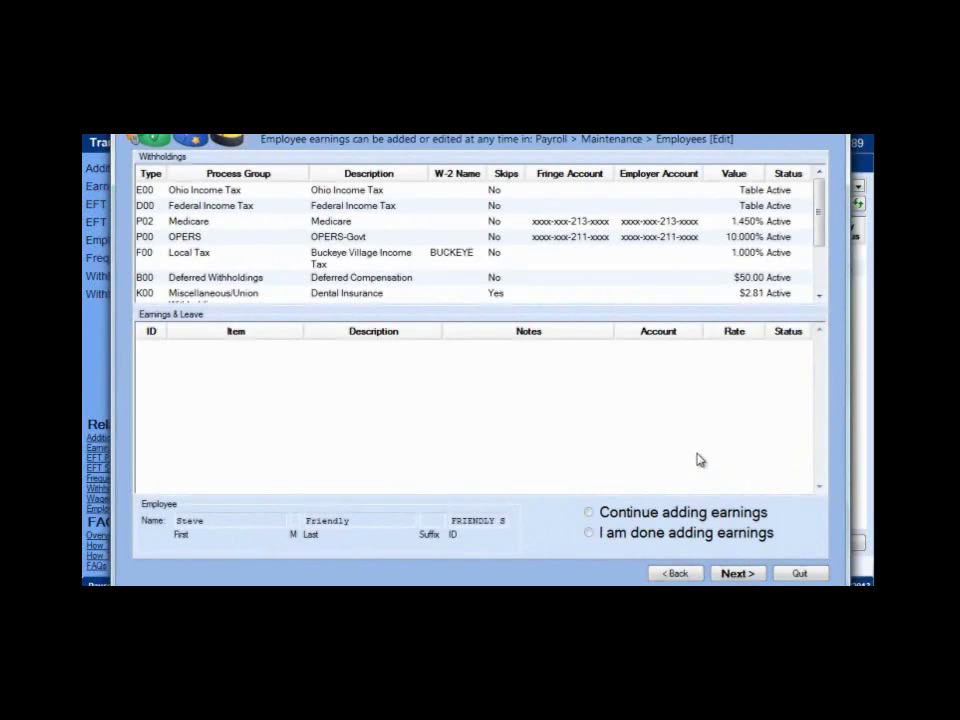
left_click(589, 512)
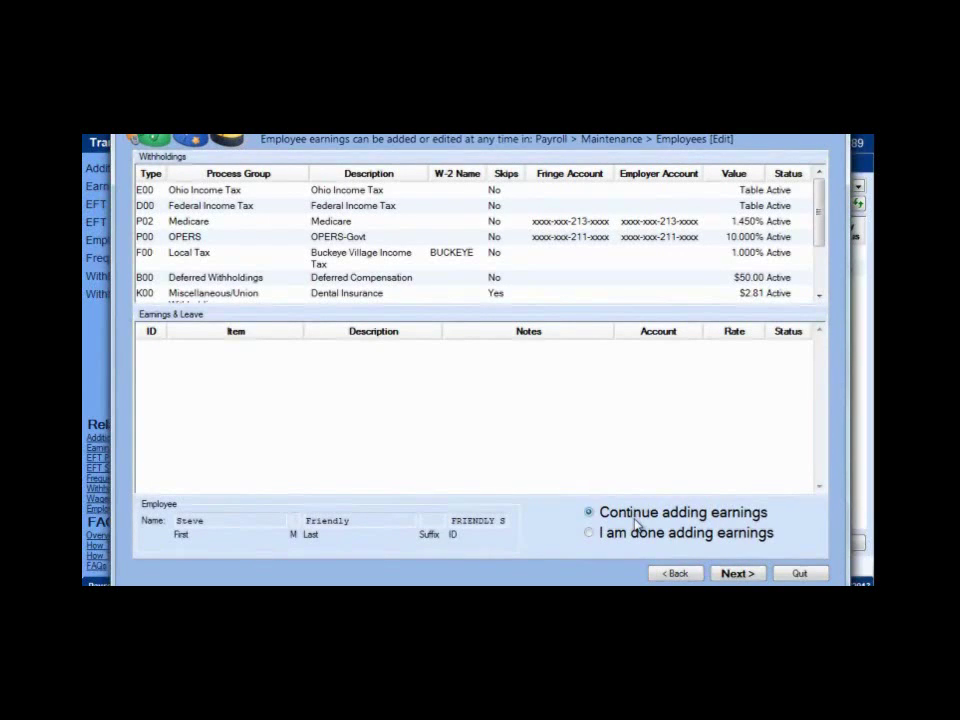
left_click(737, 573)
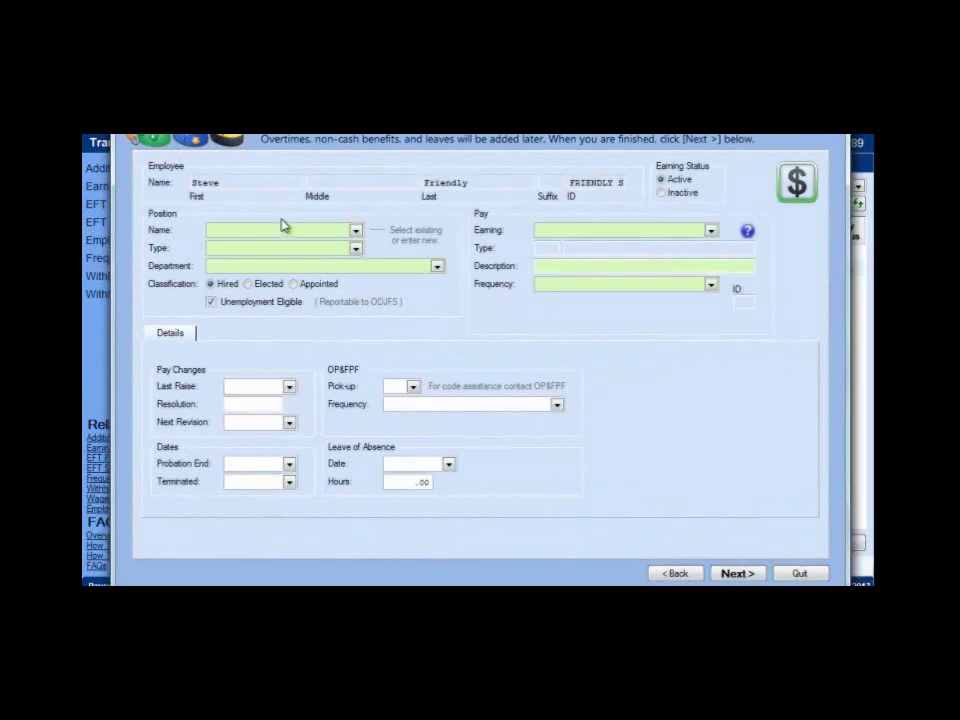
- Enter position name Maintenance, with type Other and department Maintenance
left_click(242, 229)
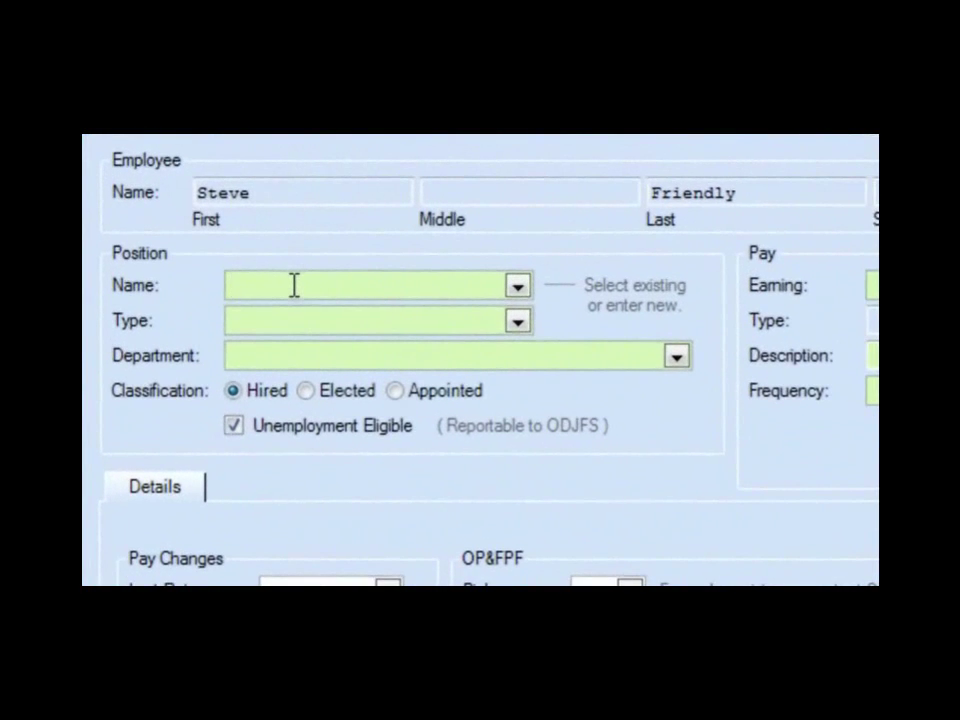
type("Maintenance")
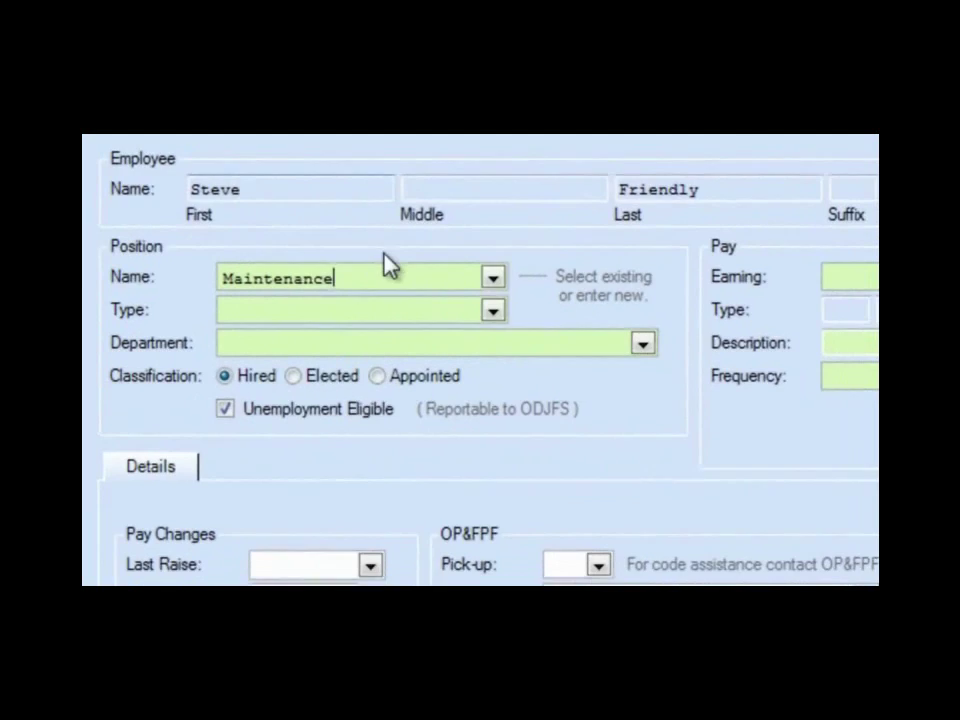
left_click(495, 311)
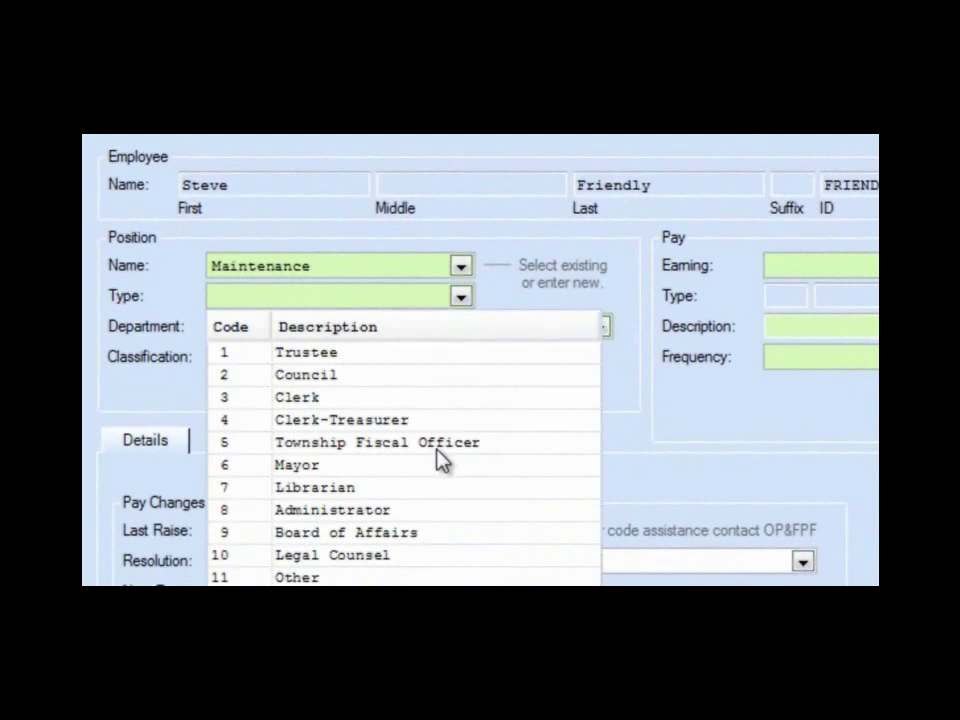
left_click(300, 578)
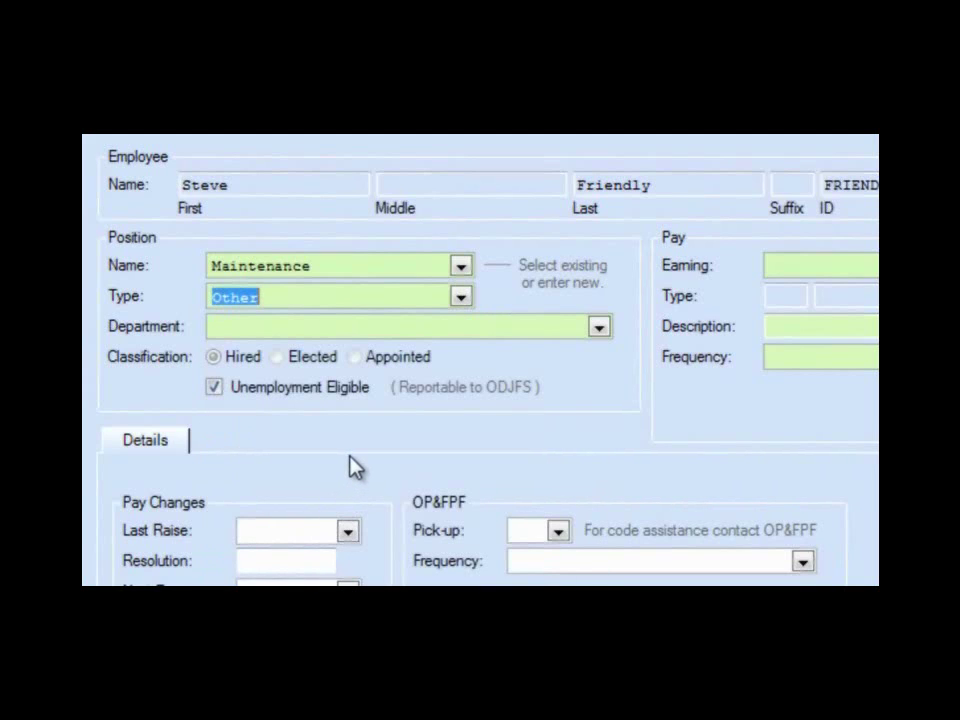
left_click(601, 330)
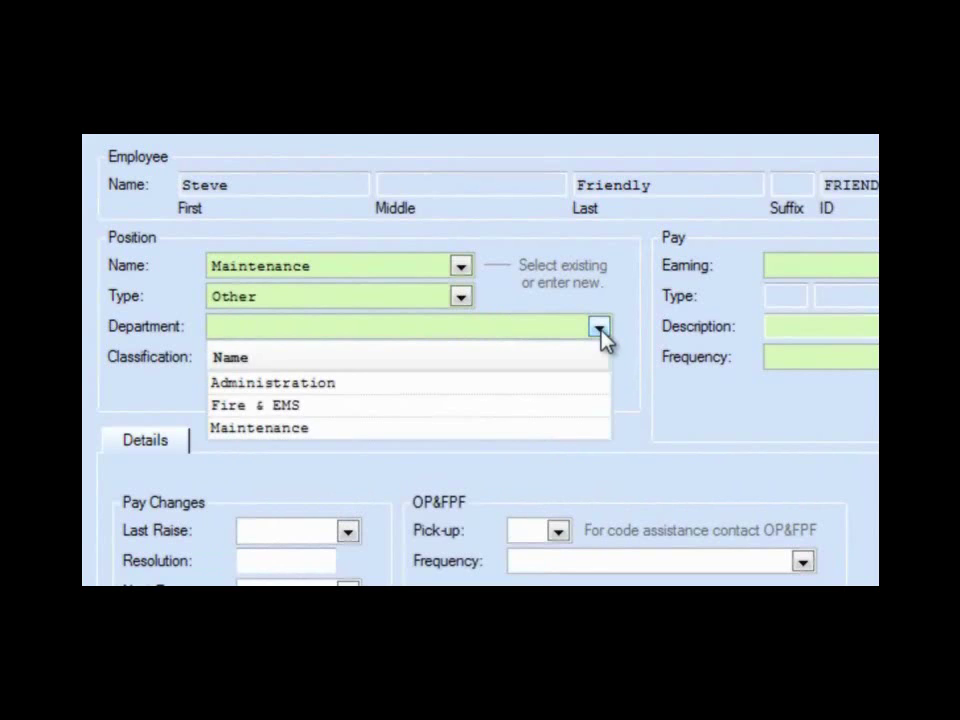
left_click(466, 431)
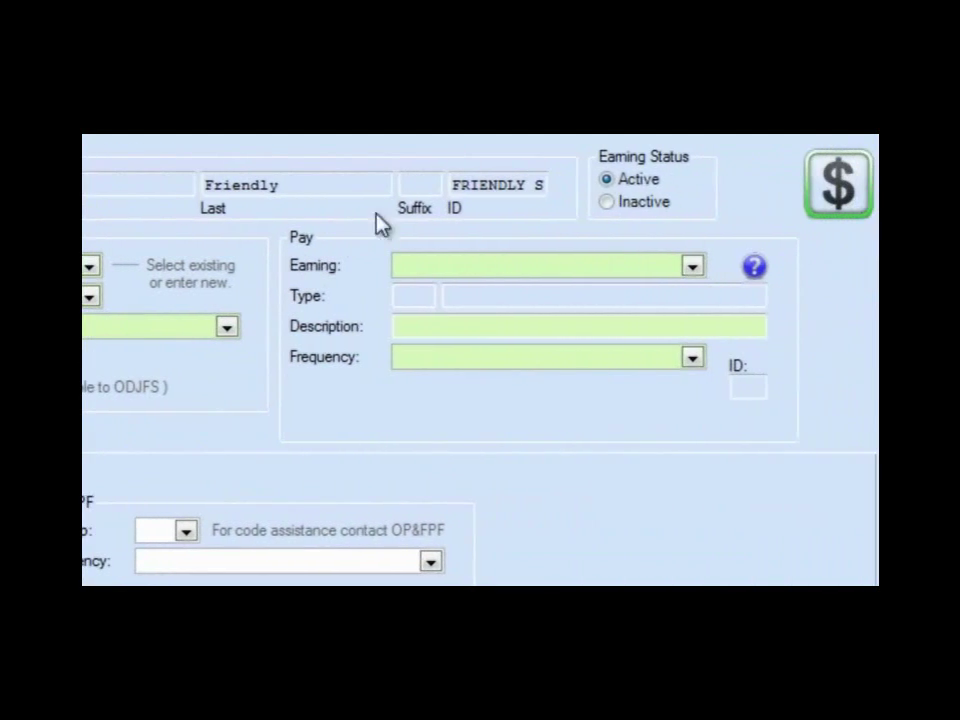
- Set the earning to Hourly Wages, paid Bi-Weekly at a 15.00 pay rate
left_click(693, 267)
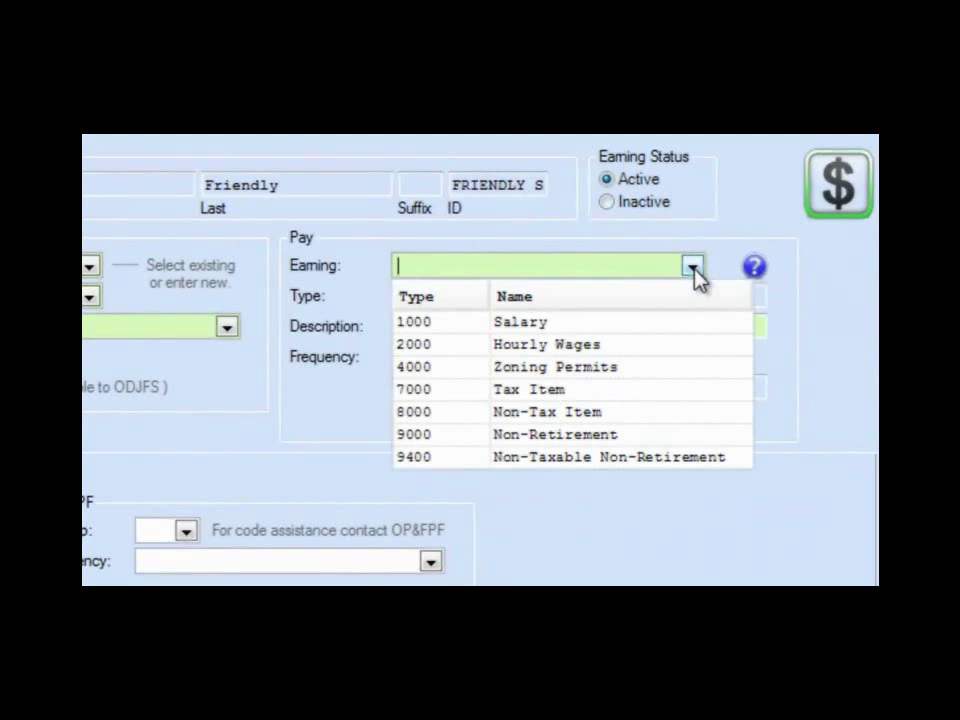
left_click(598, 347)
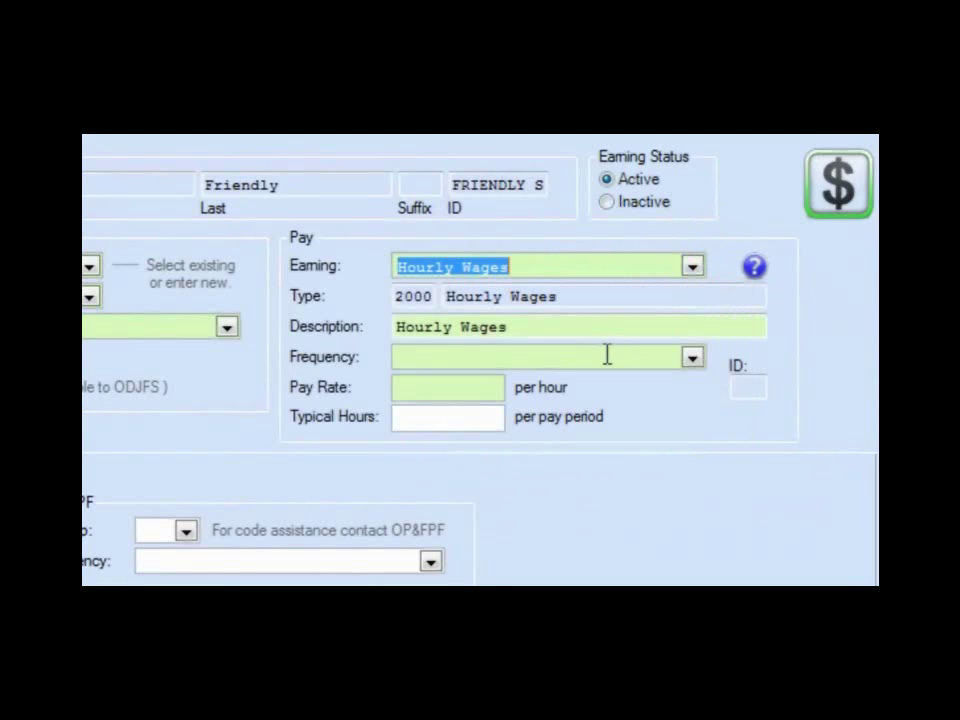
left_click(692, 358)
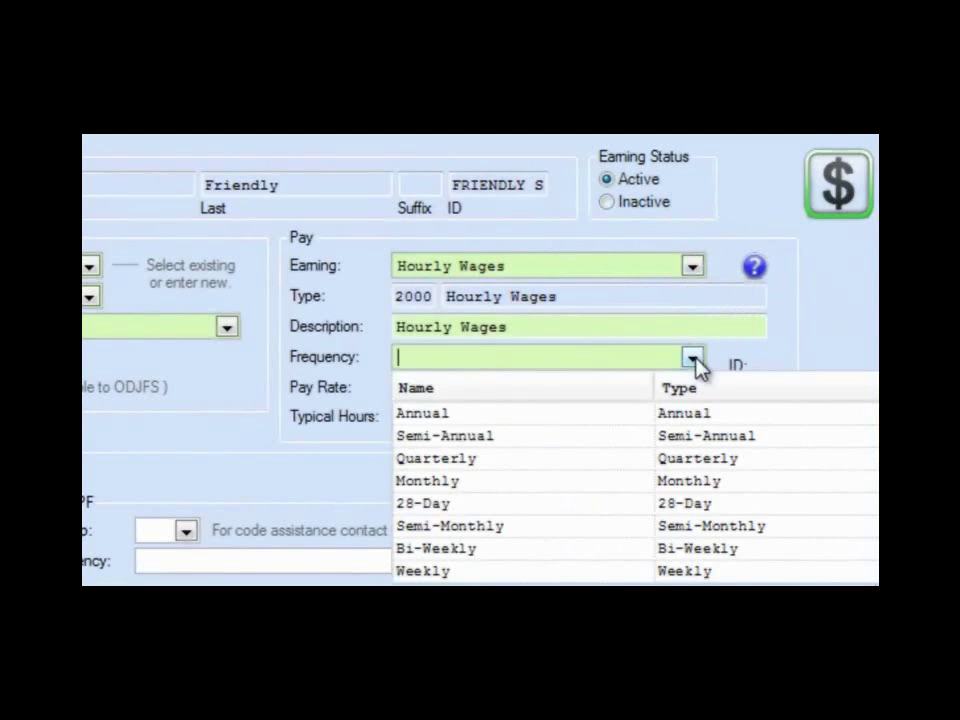
left_click(460, 550)
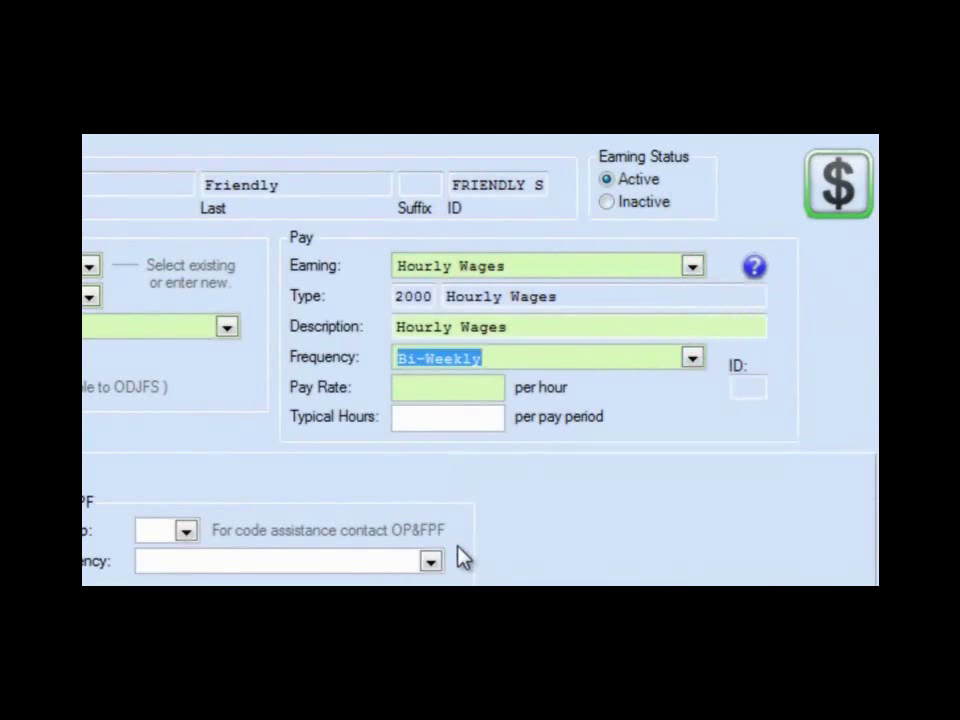
left_click(477, 392)
type("15.00")
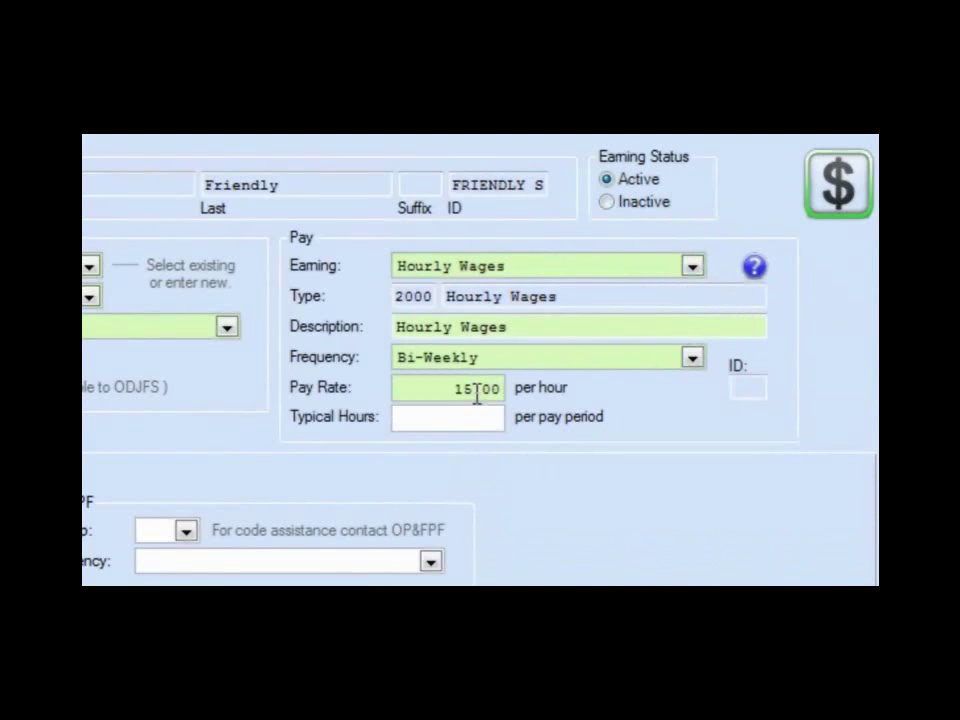
key("Tab")
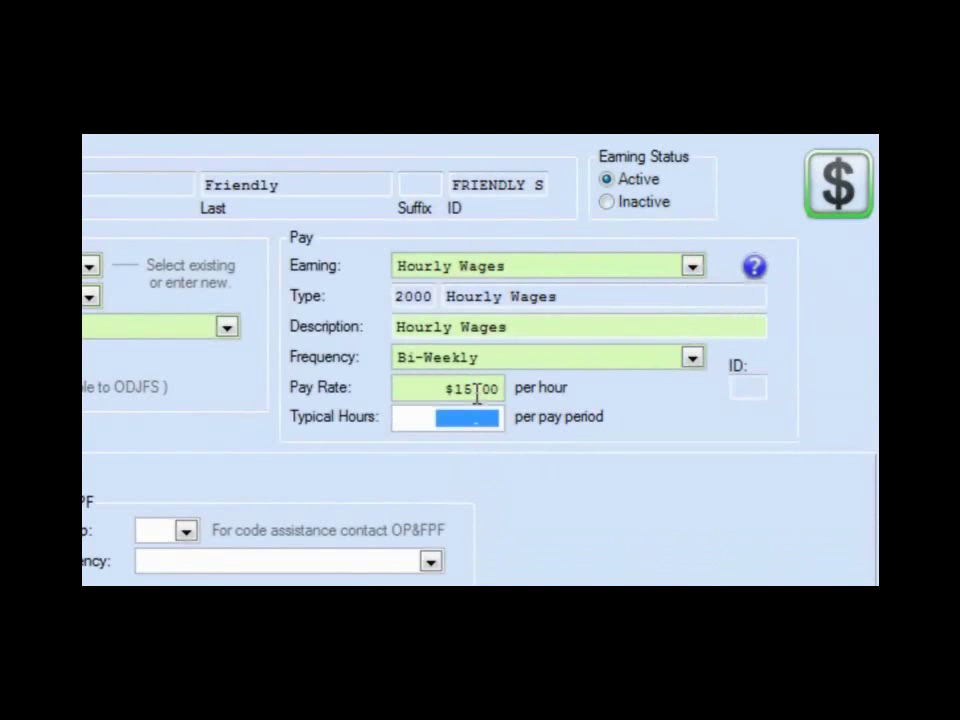
left_click(462, 428)
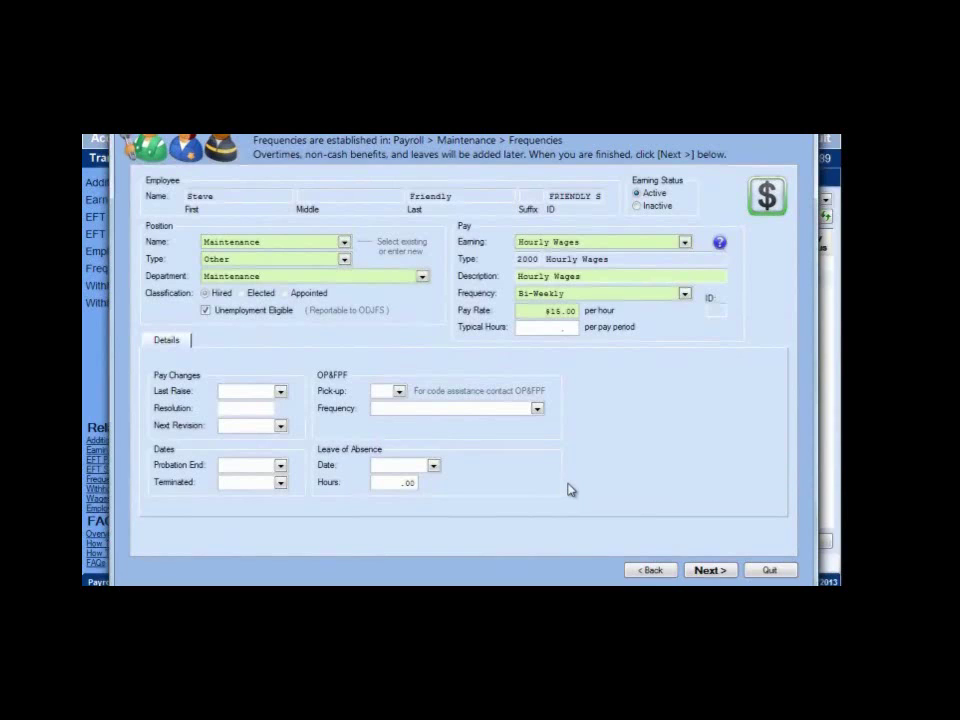
left_click(709, 570)
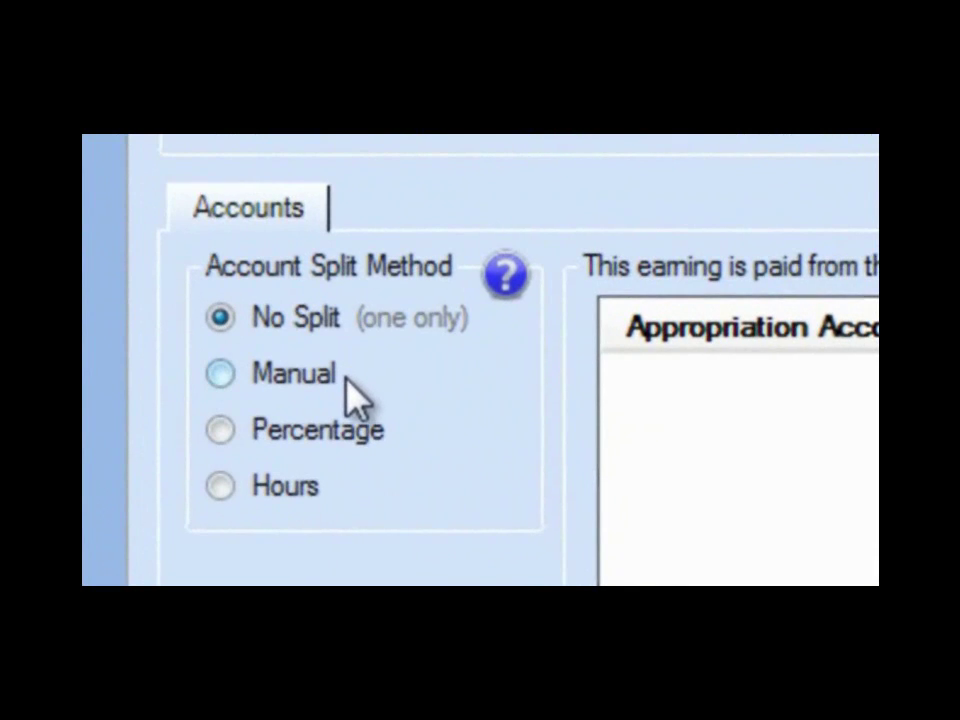
left_click(352, 395)
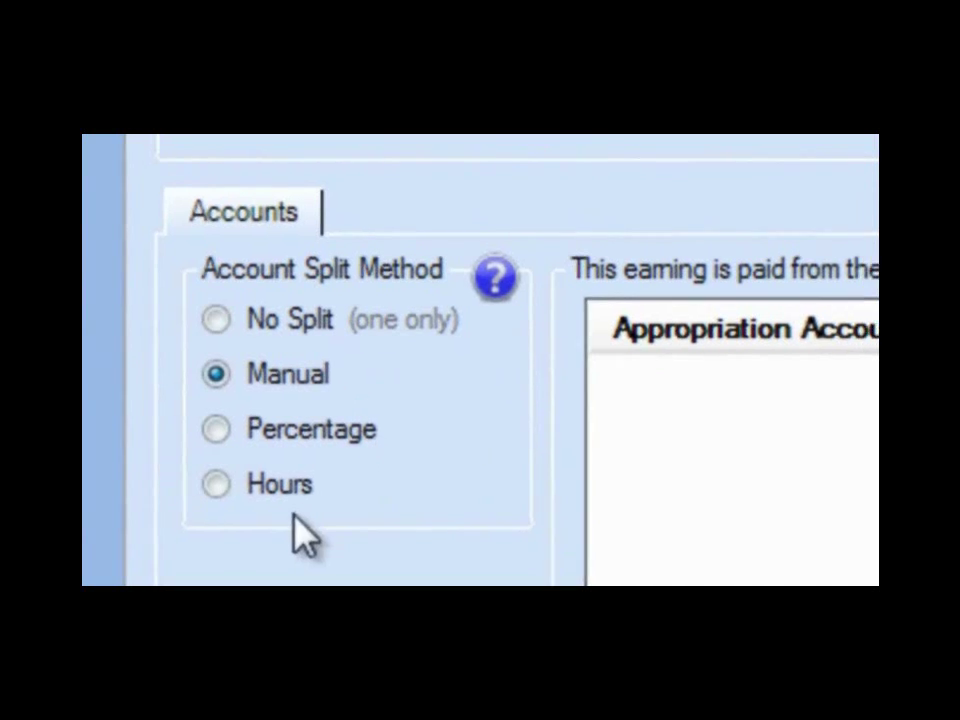
left_click(300, 493)
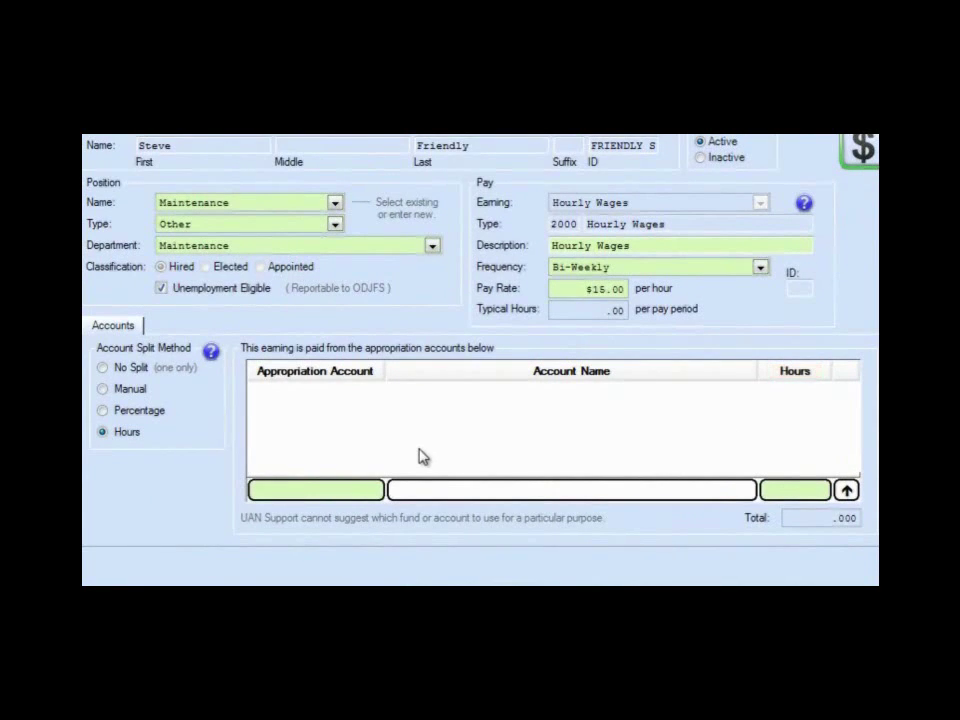
mouse_move(382, 493)
left_click(377, 491)
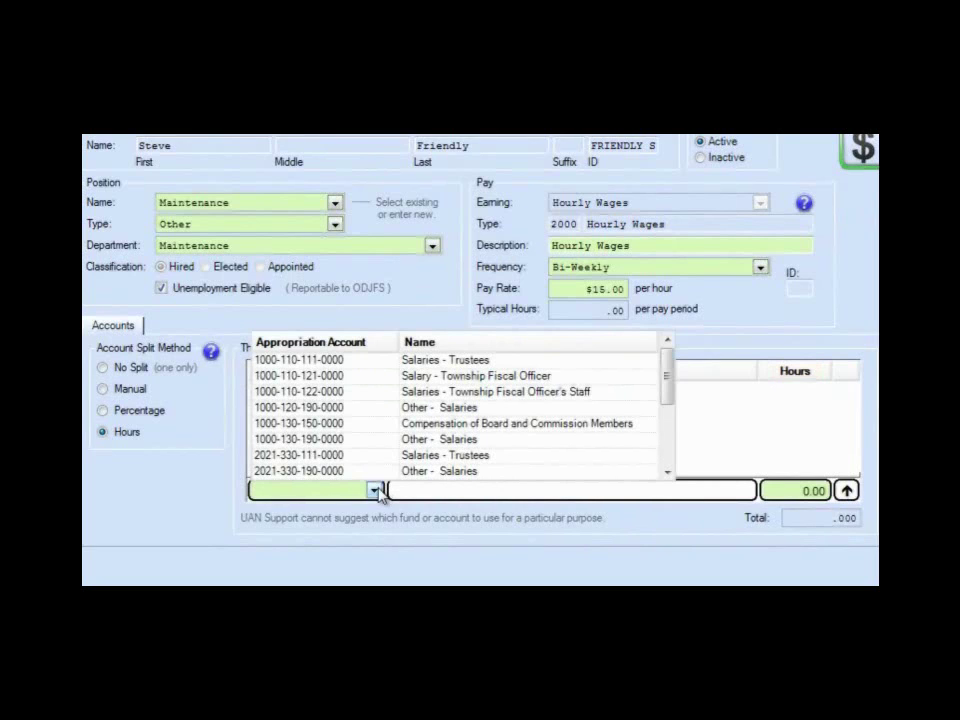
left_click(315, 416)
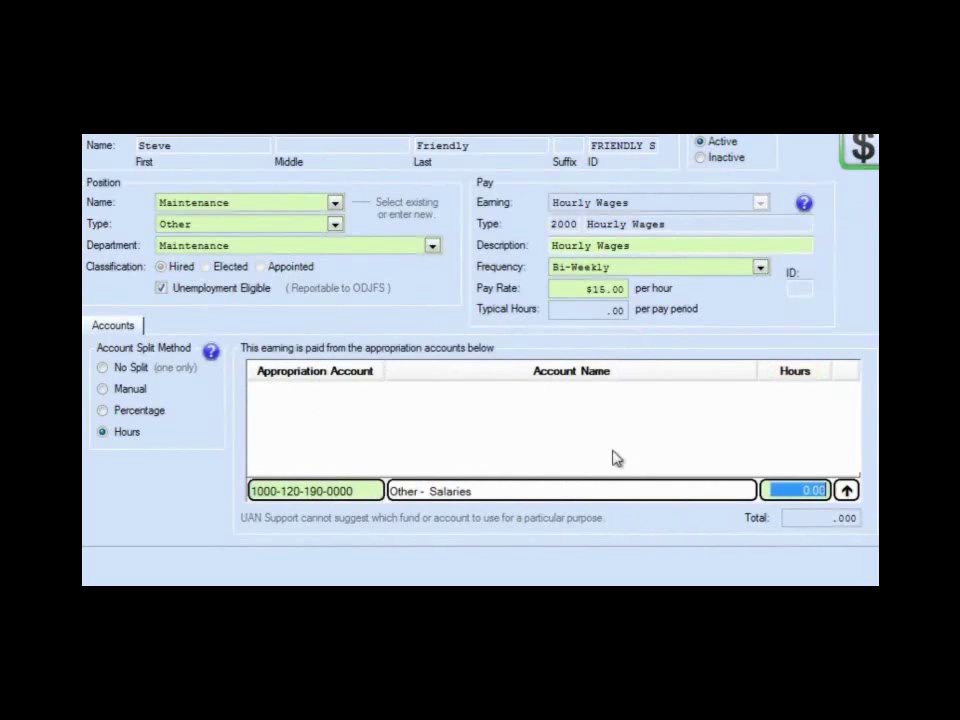
left_click(847, 491)
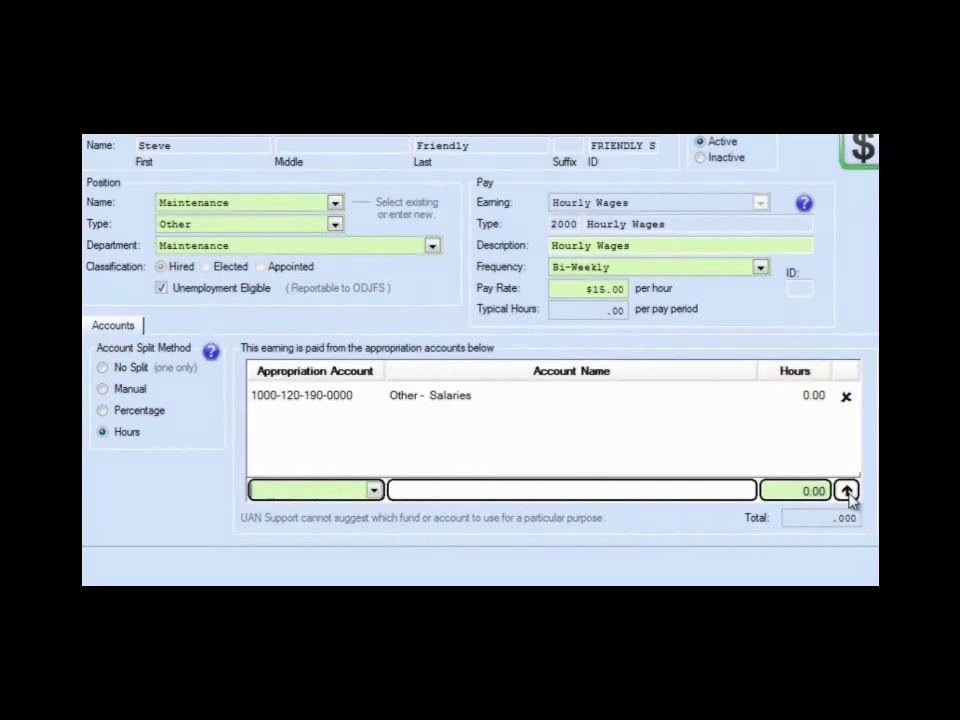
left_click(374, 490)
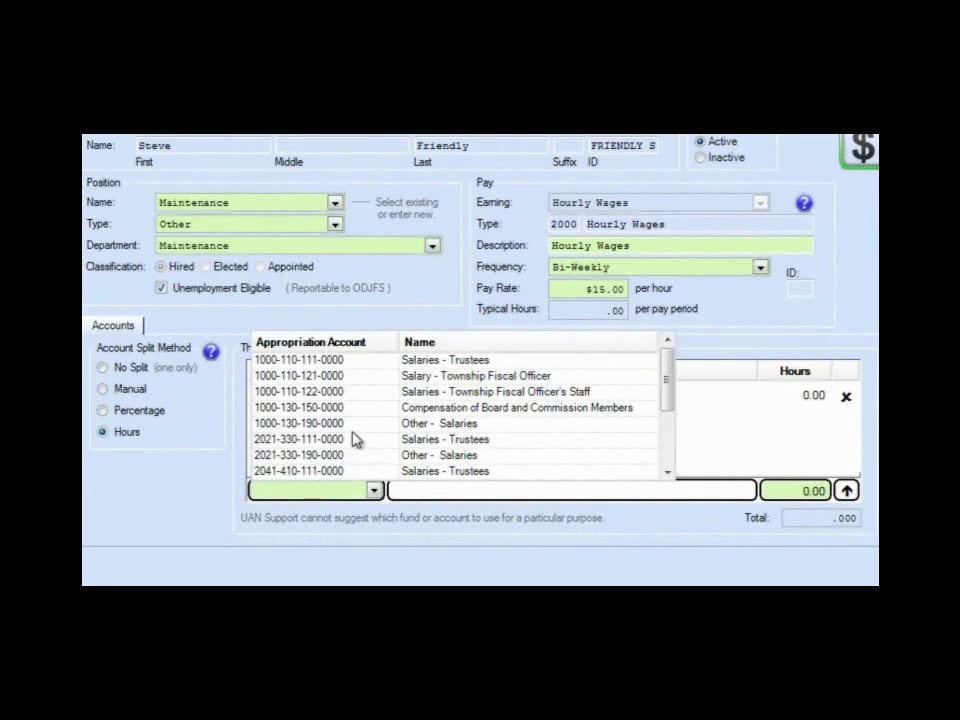
left_click(340, 455)
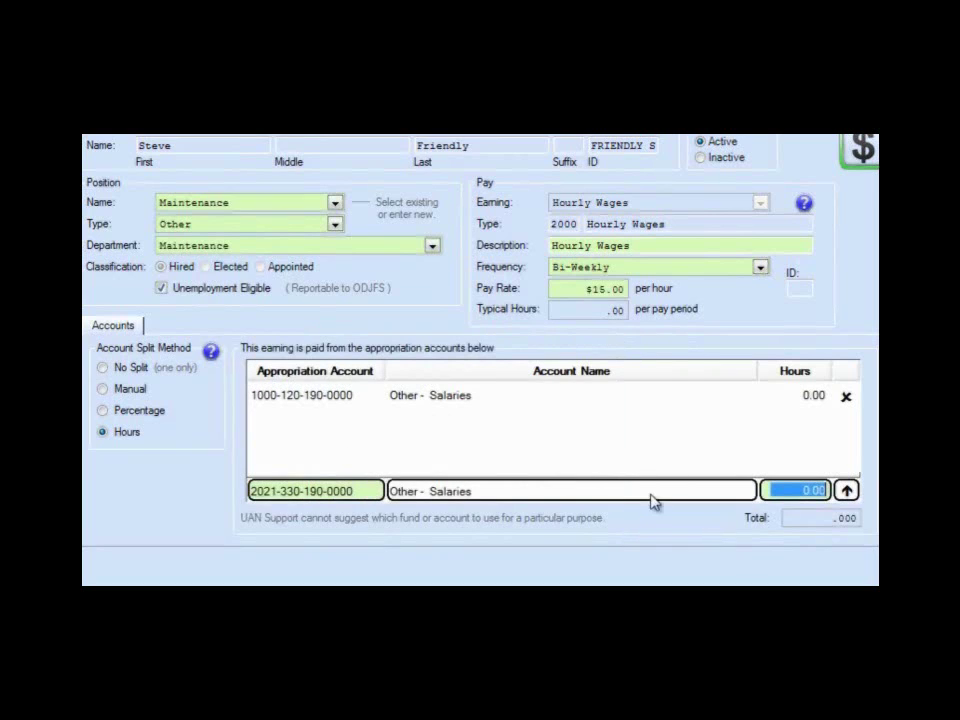
left_click(846, 490)
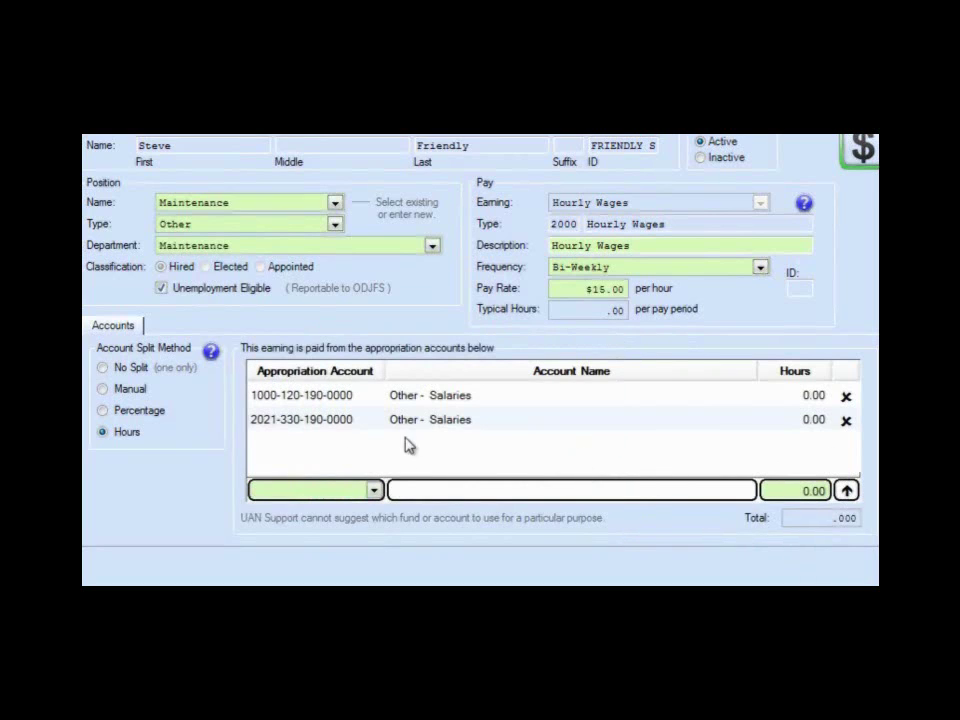
left_click(373, 491)
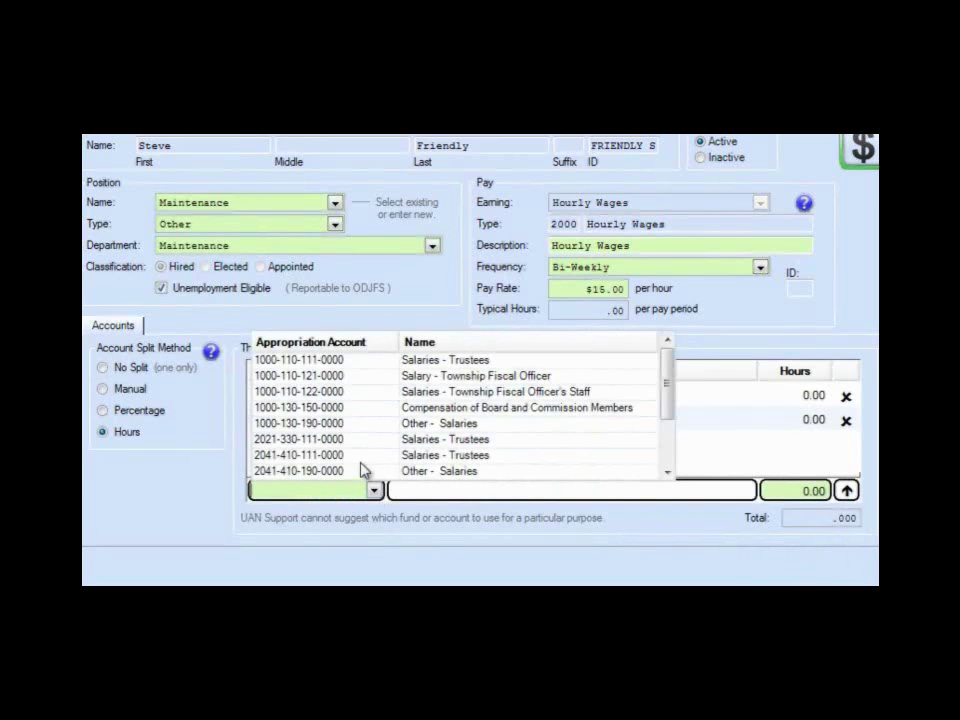
left_click(350, 471)
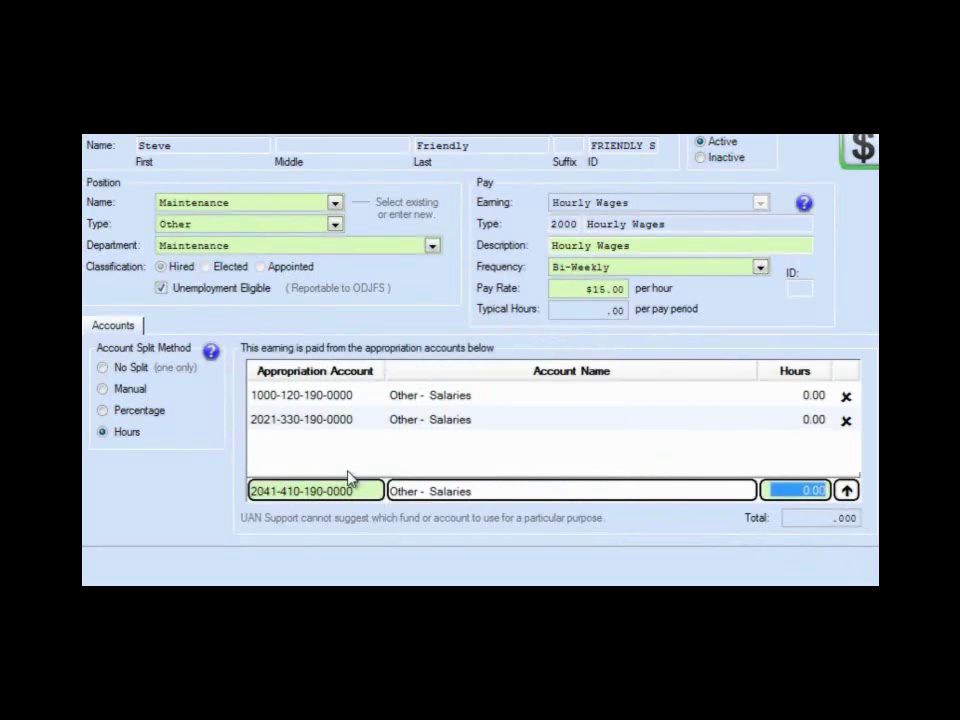
key("Return")
left_click(373, 491)
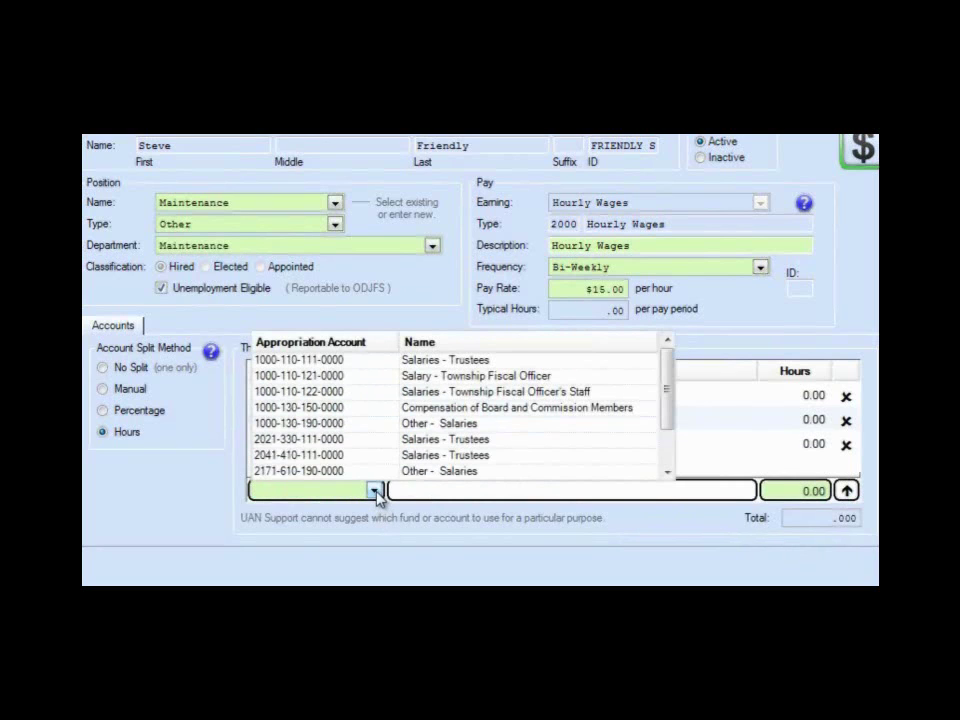
left_click(336, 478)
key("Return")
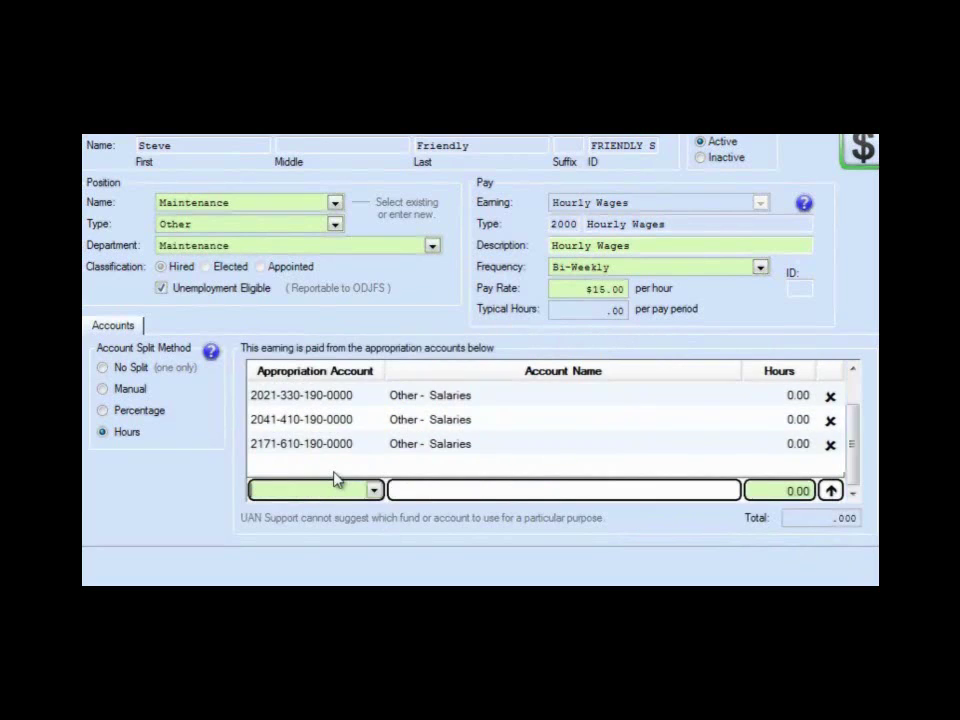
left_click(852, 371)
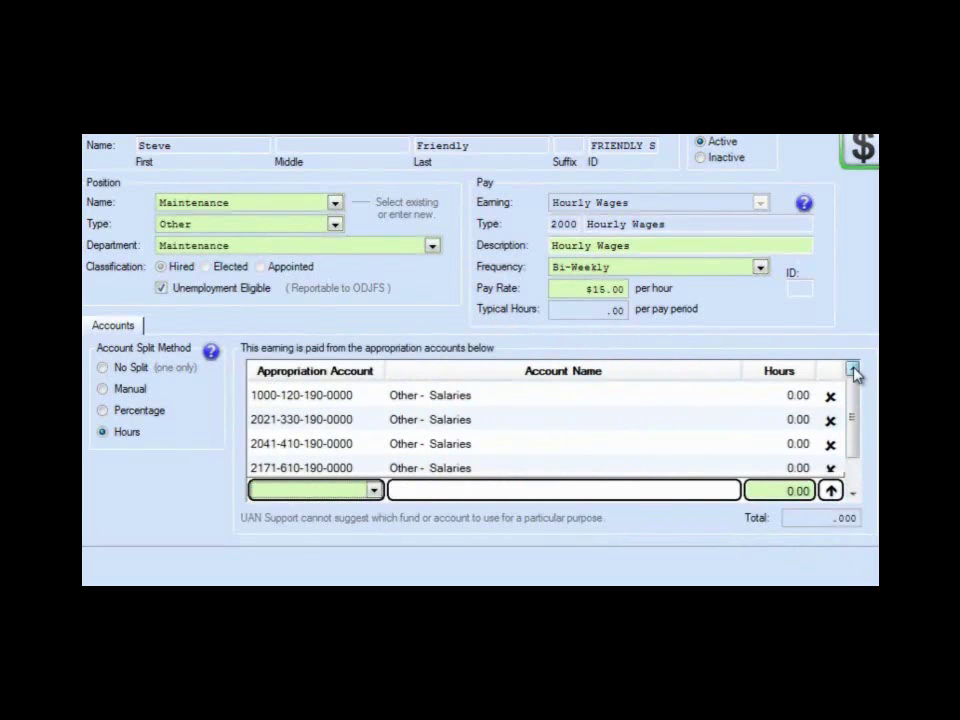
left_click(798, 396)
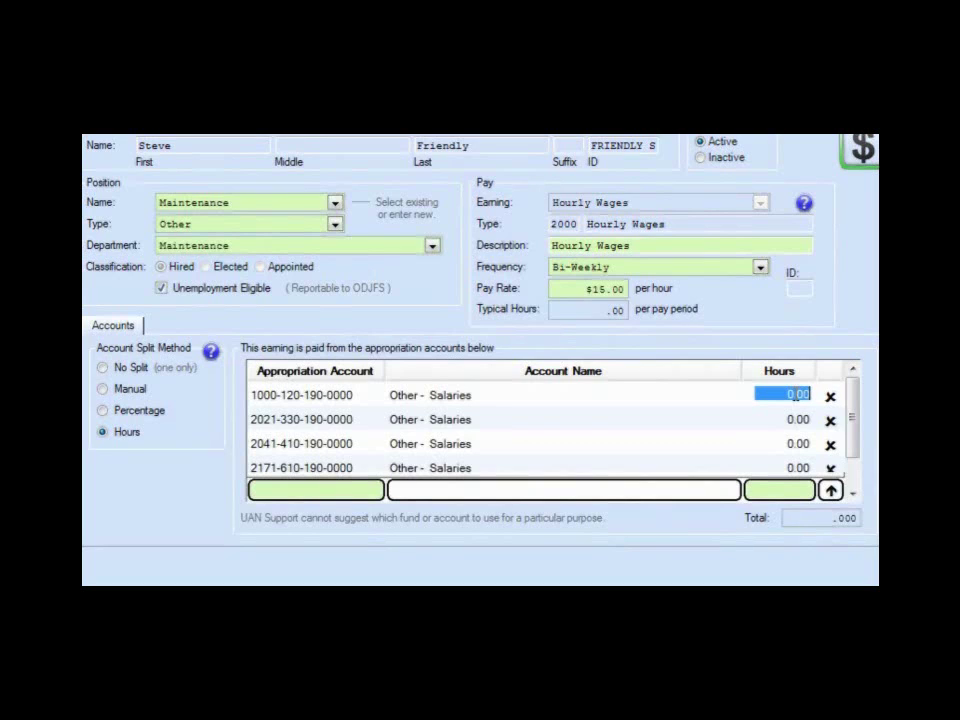
- Enter 3, 47 and 30 hours for the first three accounts, totalling 80 hours
type("3")
key("Return")
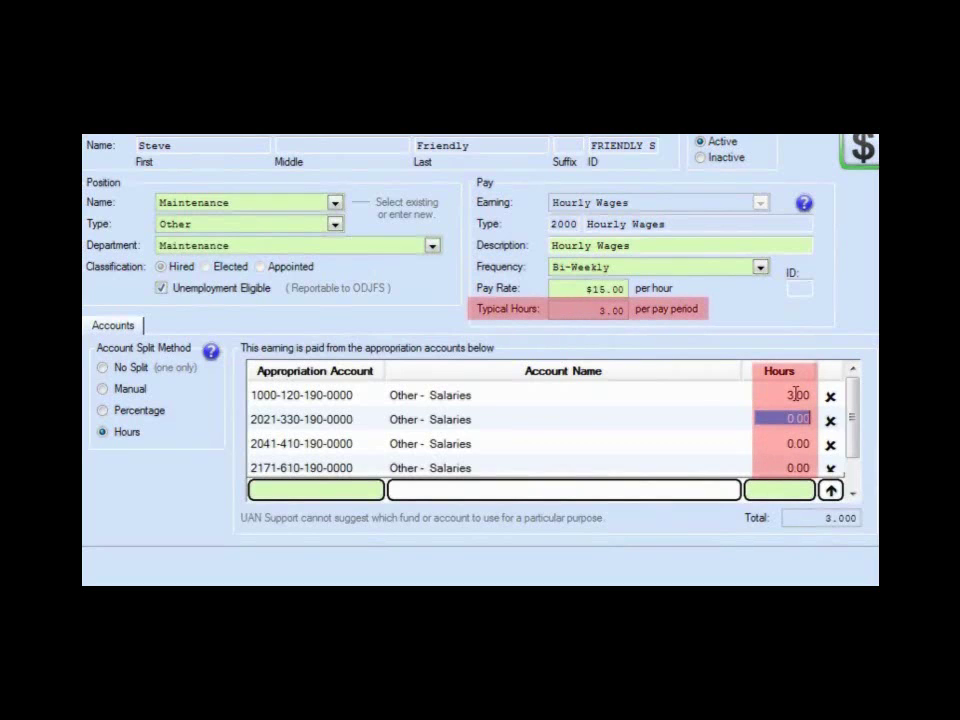
type("47.")
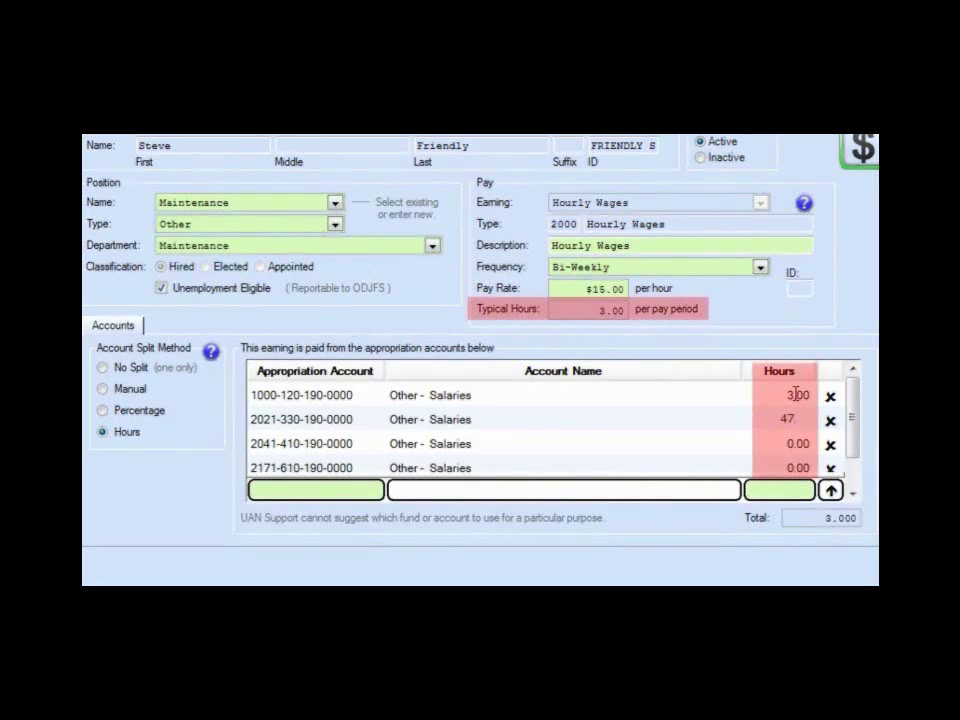
key("Tab")
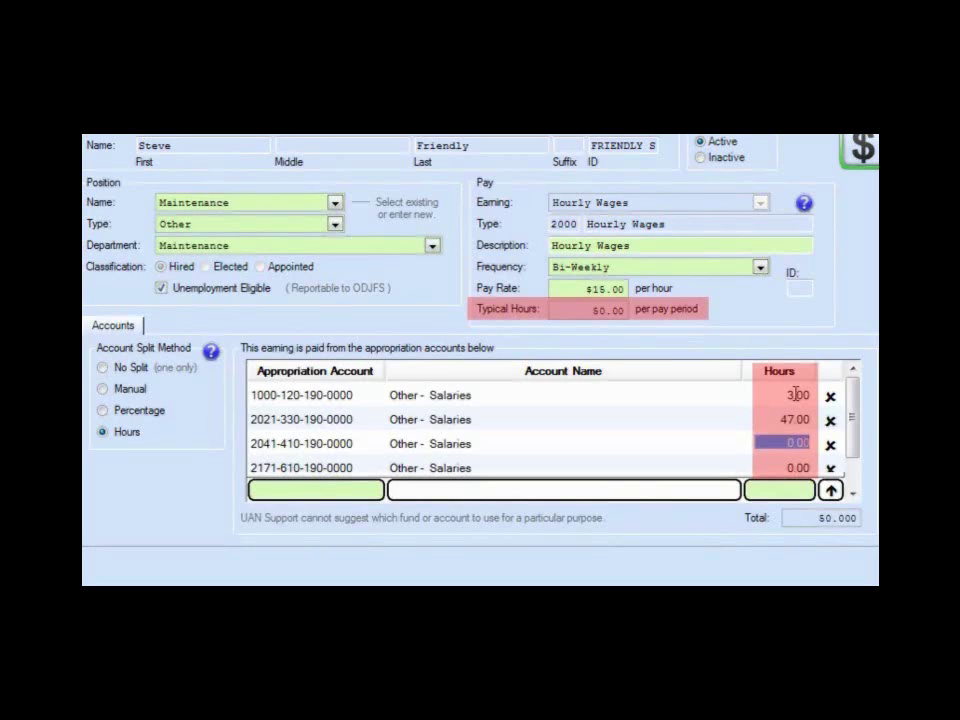
type("30")
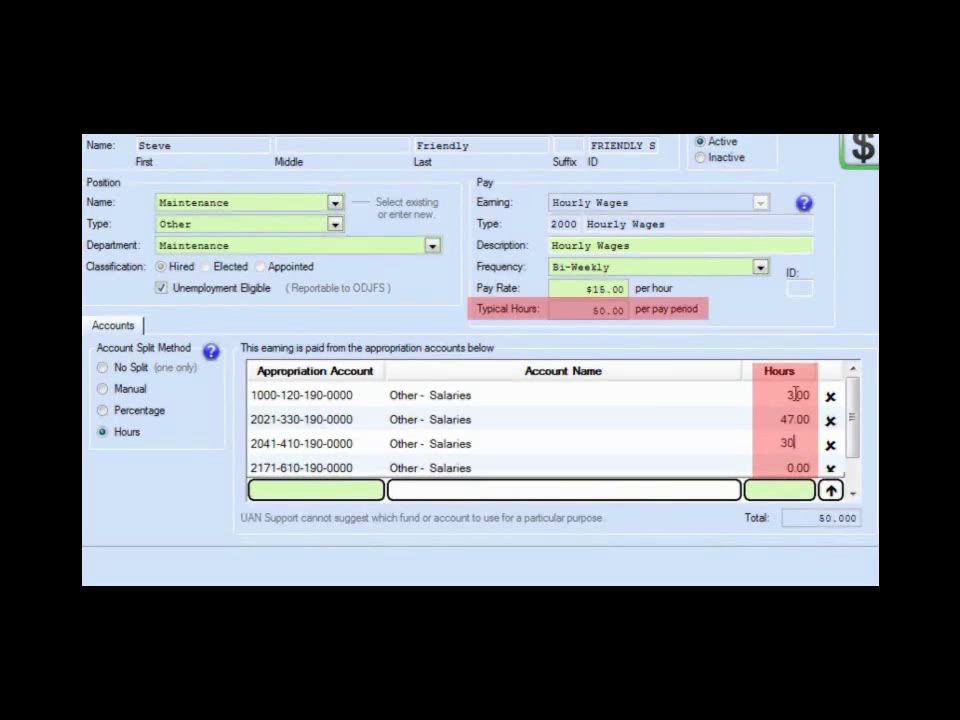
key("Return")
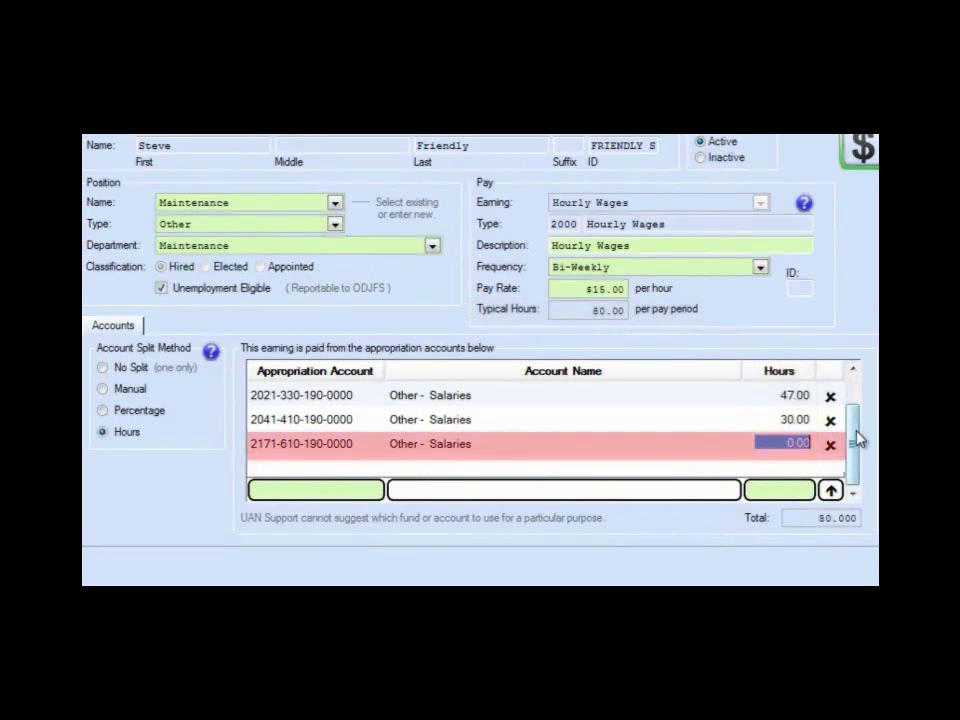
left_click_drag(858, 440, 853, 410)
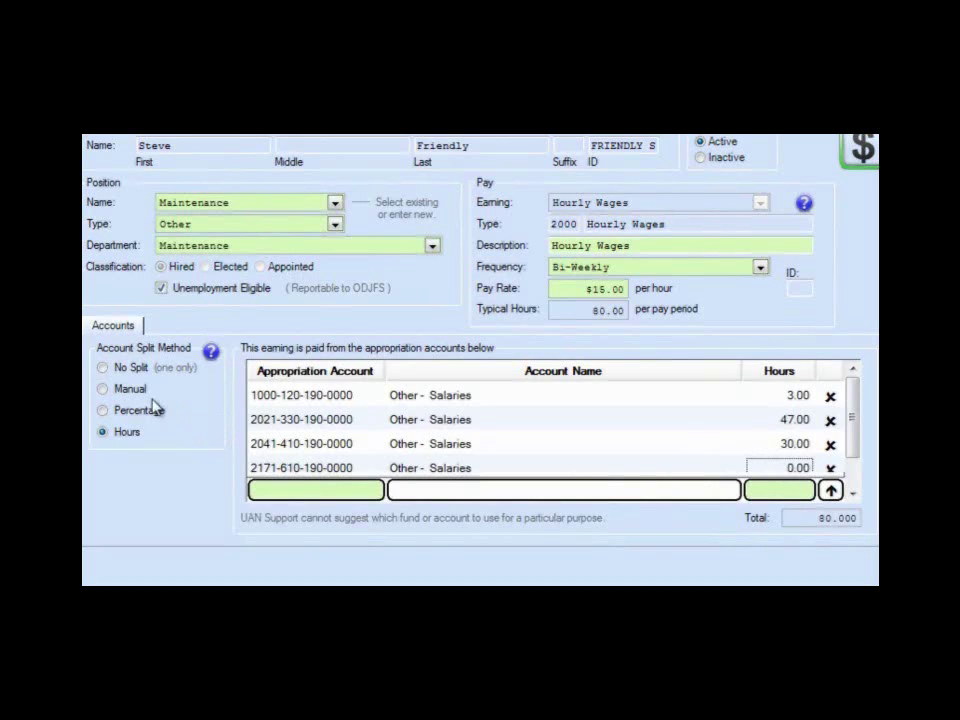
- Split the earning by percentage, giving each of the four accounts 25 percent
left_click(103, 411)
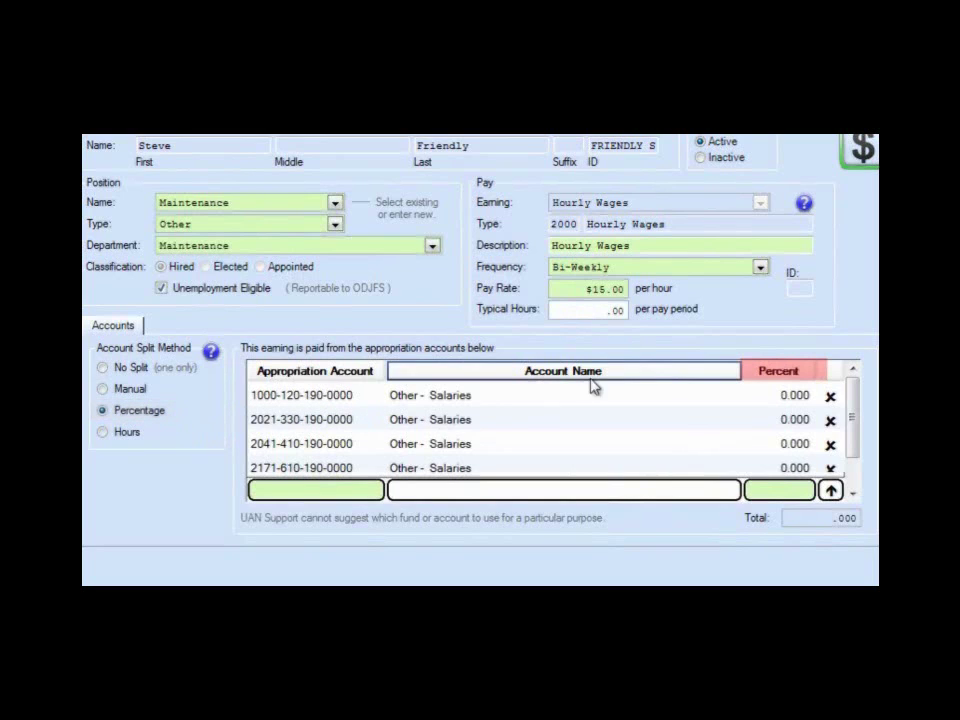
left_click(794, 398)
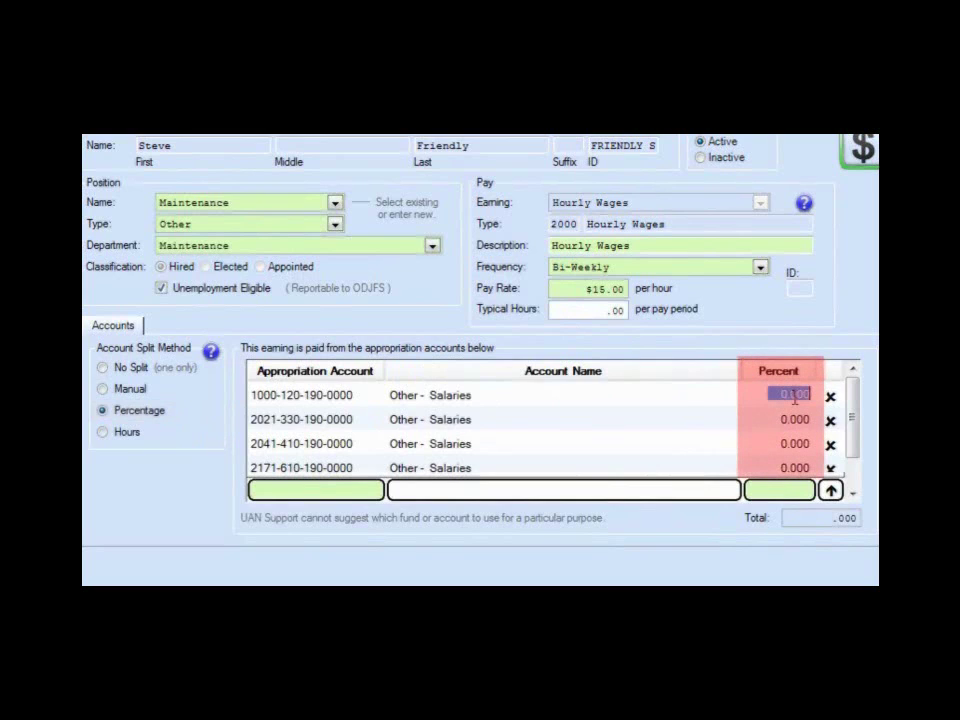
type("25")
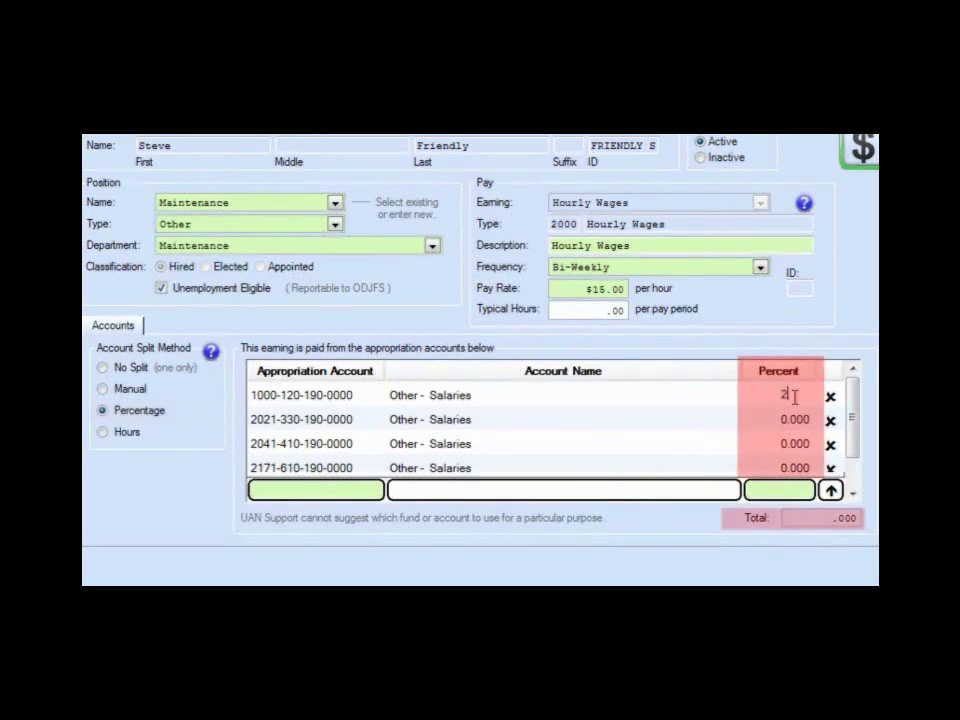
key("Return")
type("25")
key("Return")
type("25")
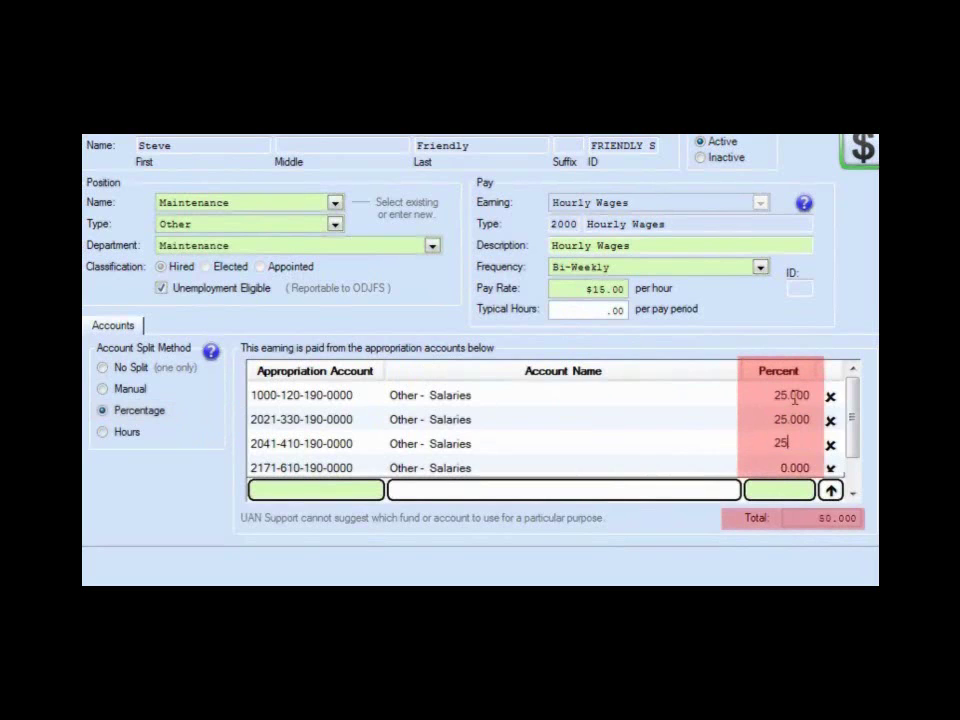
key("Return")
type("25")
key("Return")
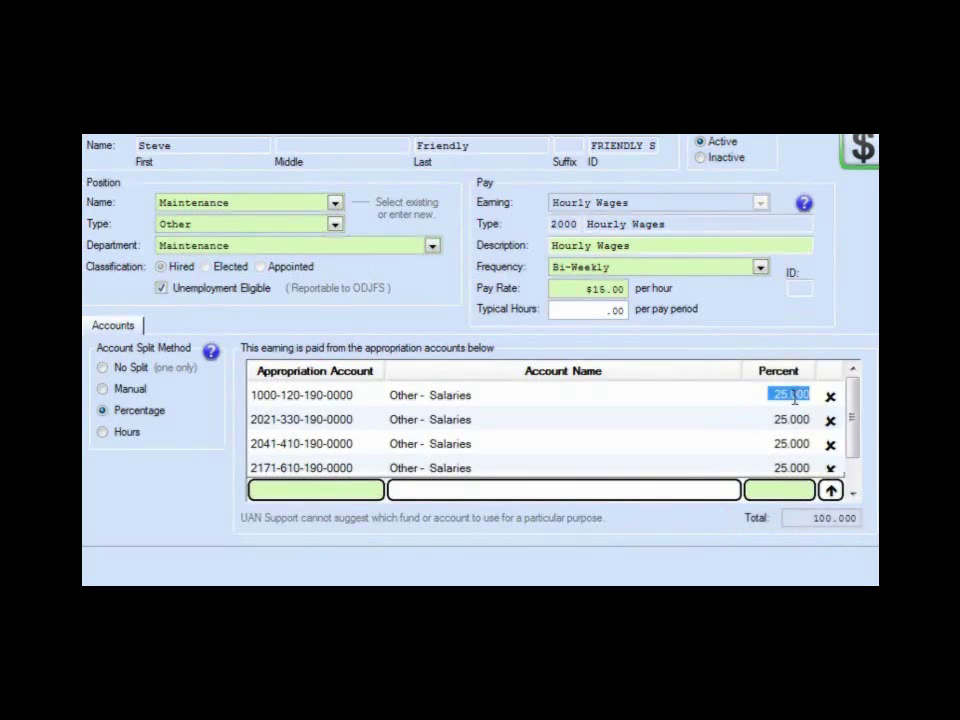
- Change the account percentages to 40, 40, 20 and 0
type("40")
key("Return")
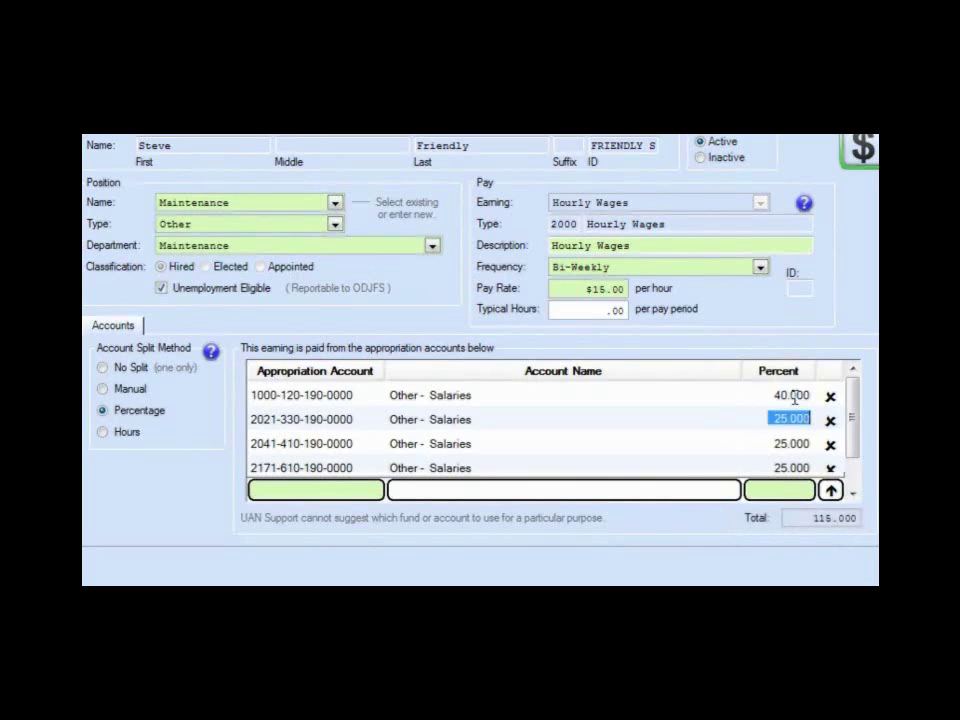
type("200")
key("Return")
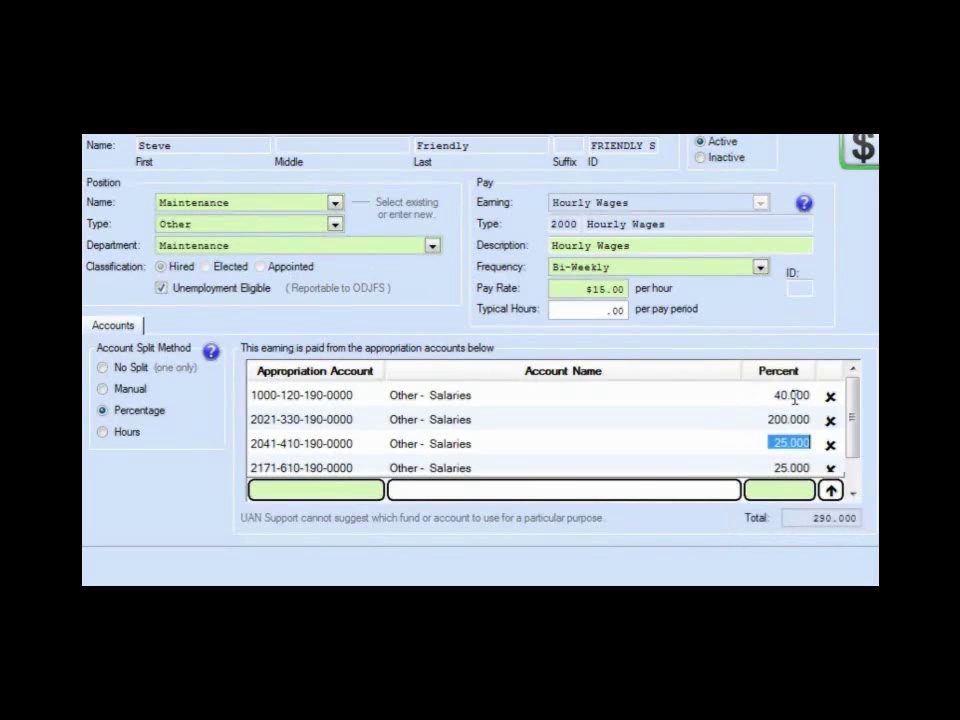
left_click(800, 421)
type("20")
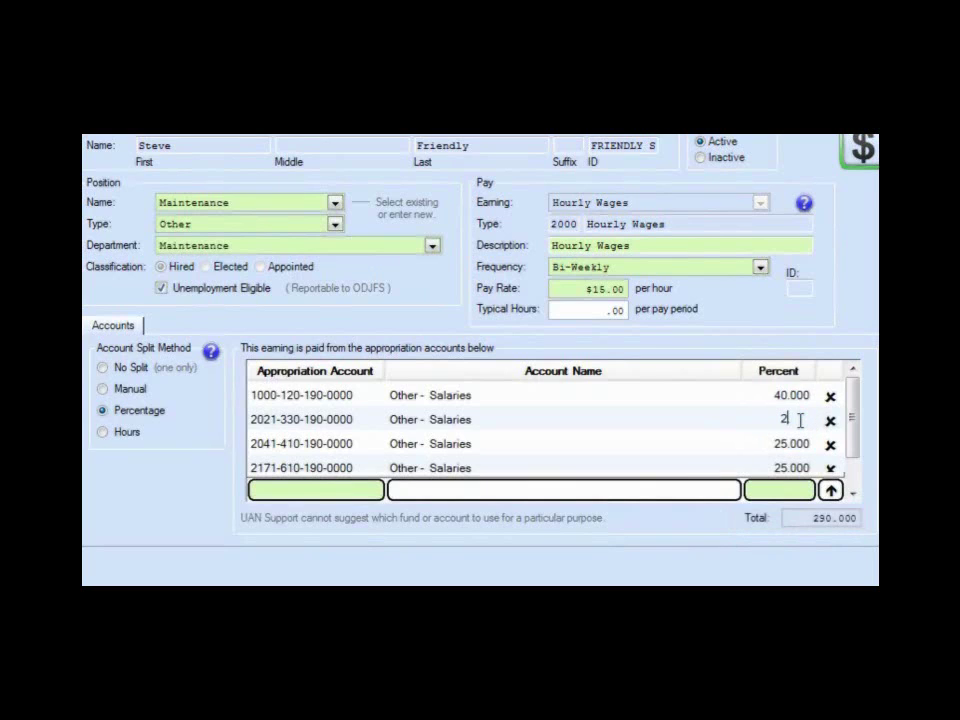
key("Return")
type("20")
key("Return")
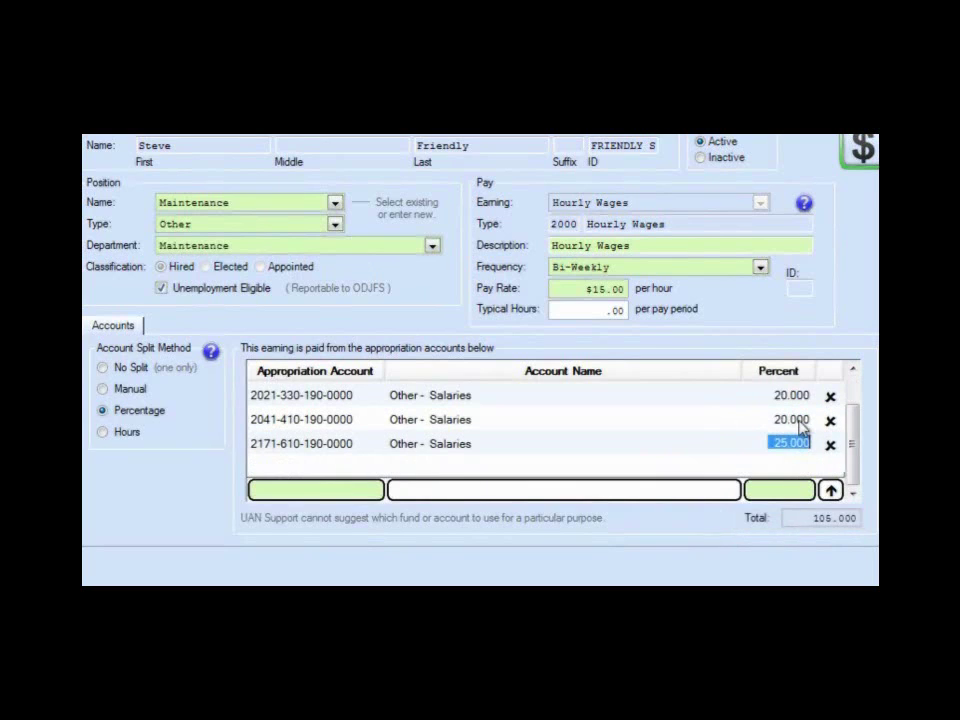
type("20")
key("Return")
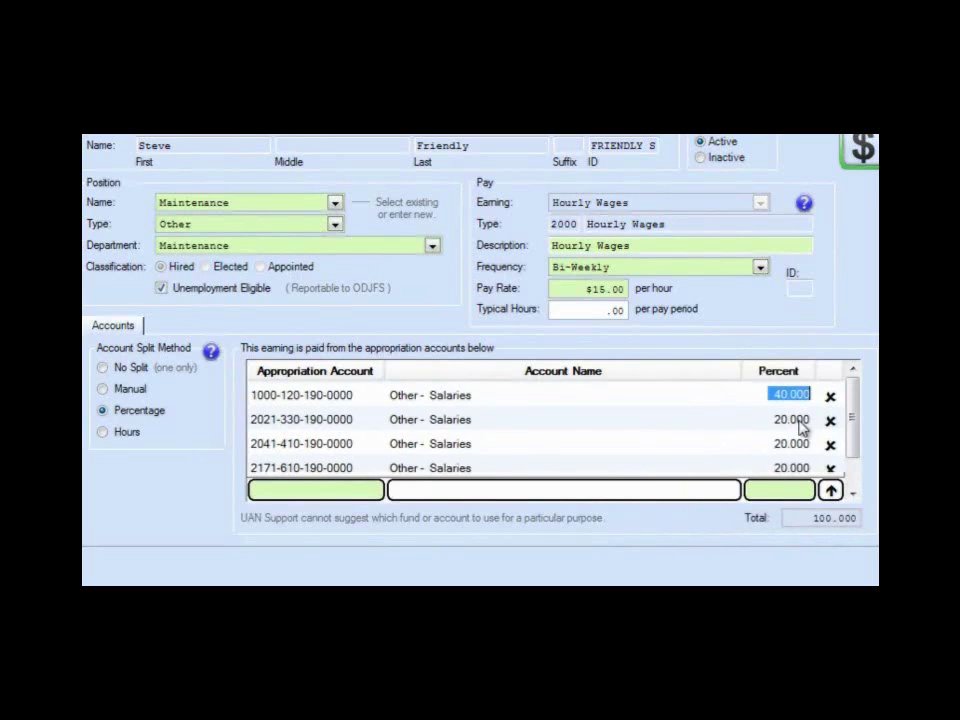
left_click(781, 471)
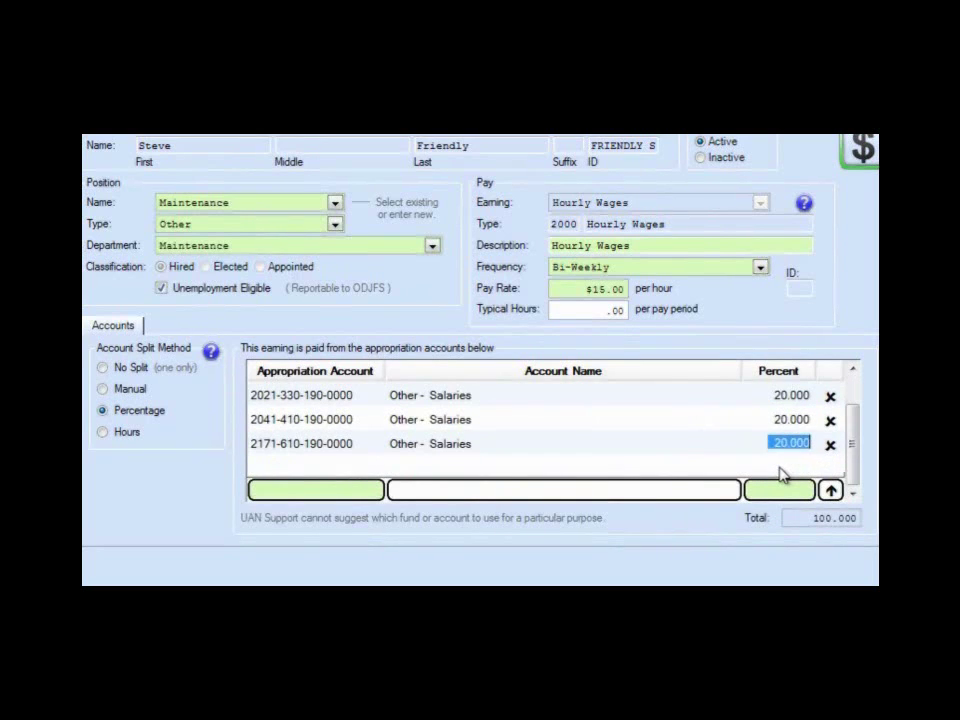
type("0")
key("Return")
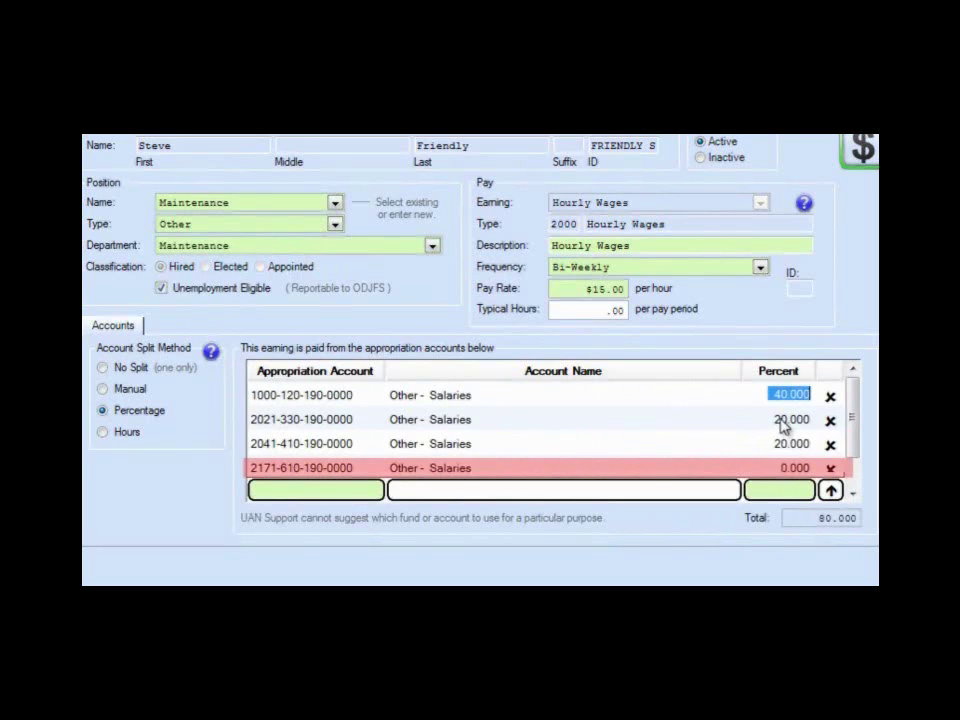
left_click(785, 422)
type("40")
key("Return")
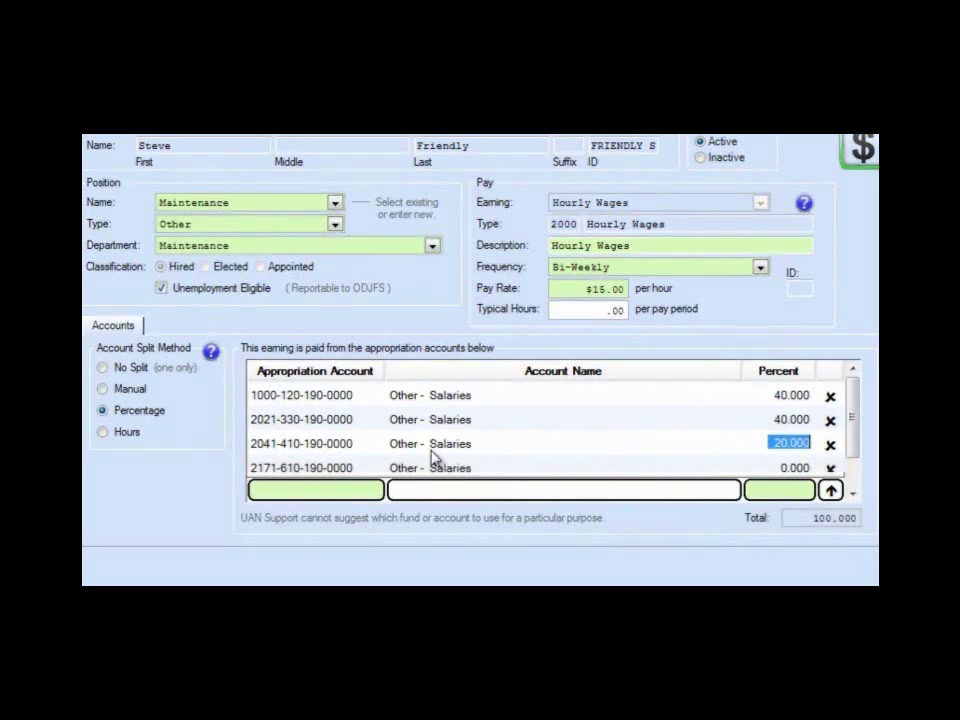
left_click(112, 391)
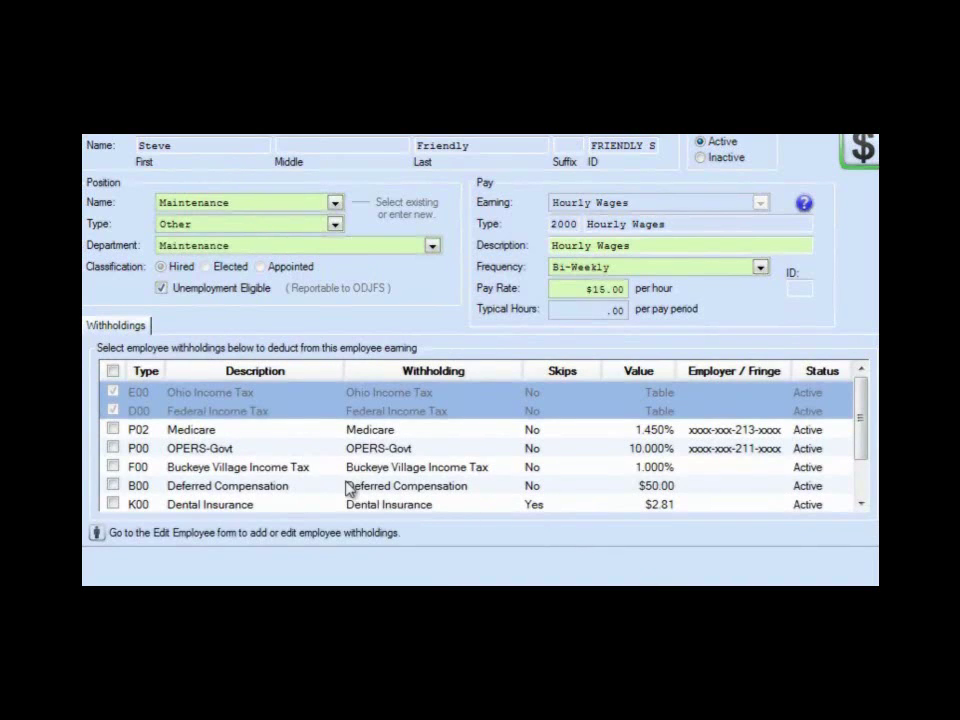
- Deduct Medicare, OPERS-Govt, Buckeye Village, Deferred Compensation and Dental Insurance from this earning
left_click(113, 429)
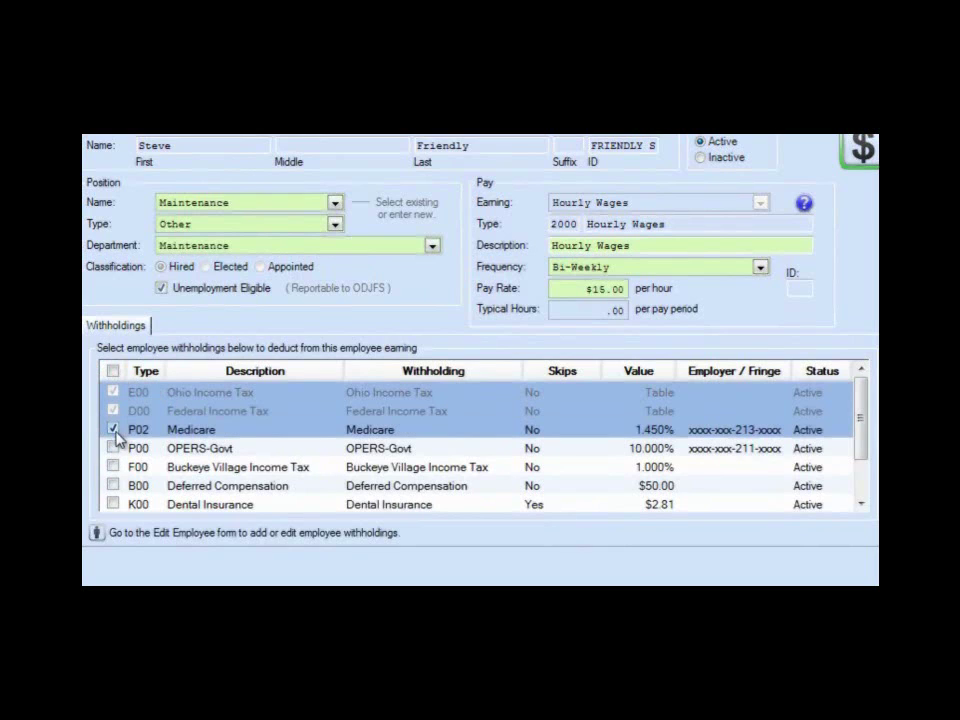
left_click(113, 448)
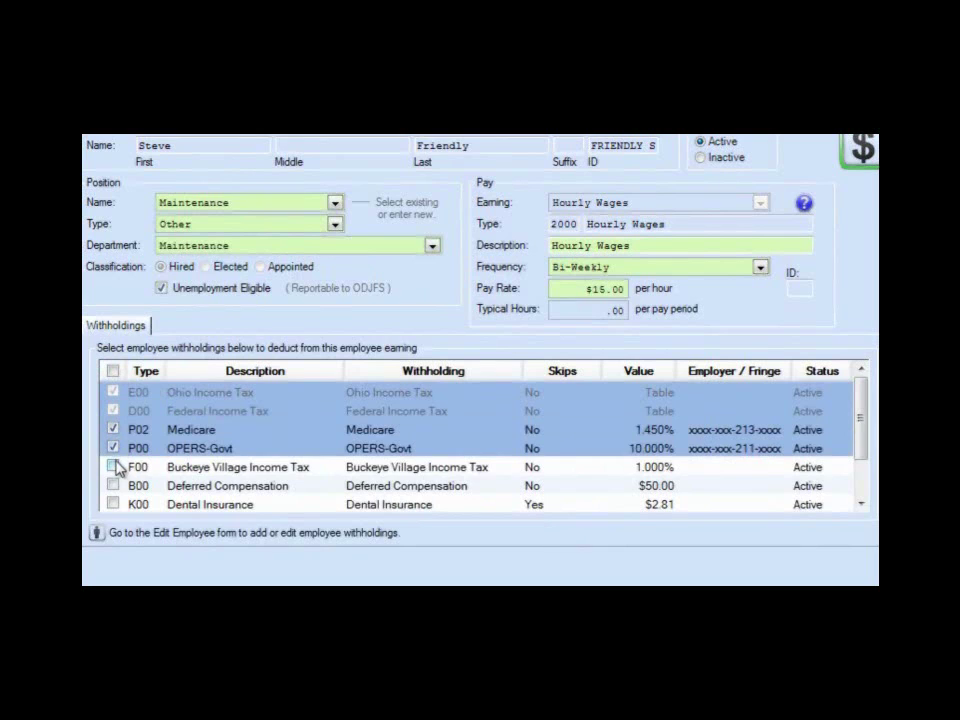
left_click(113, 467)
left_click(113, 486)
scroll(115, 510, "down", 1)
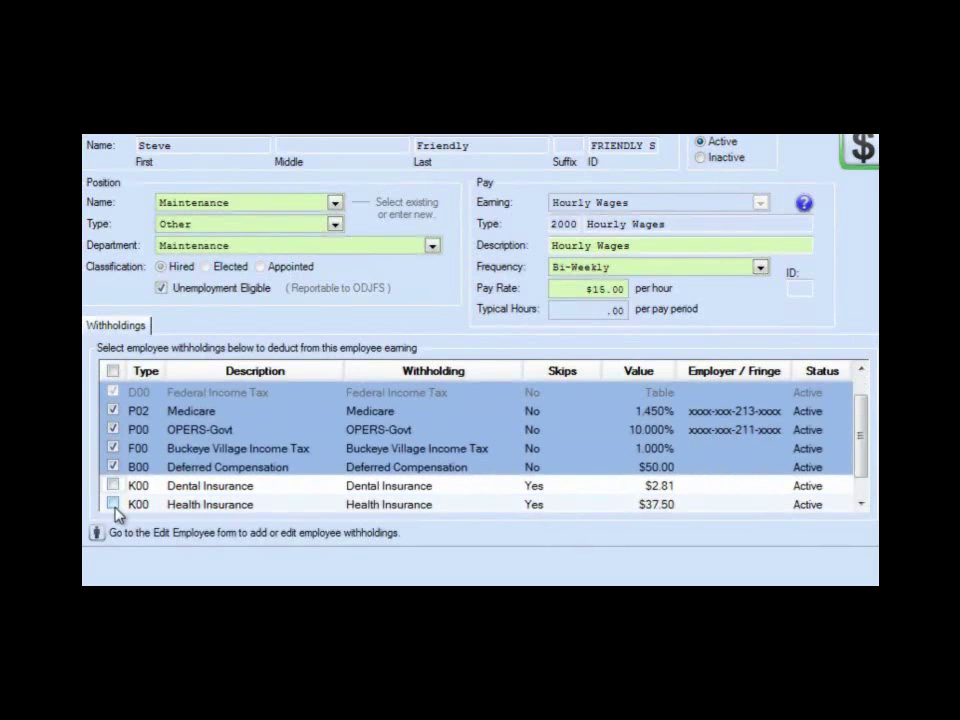
left_click(116, 486)
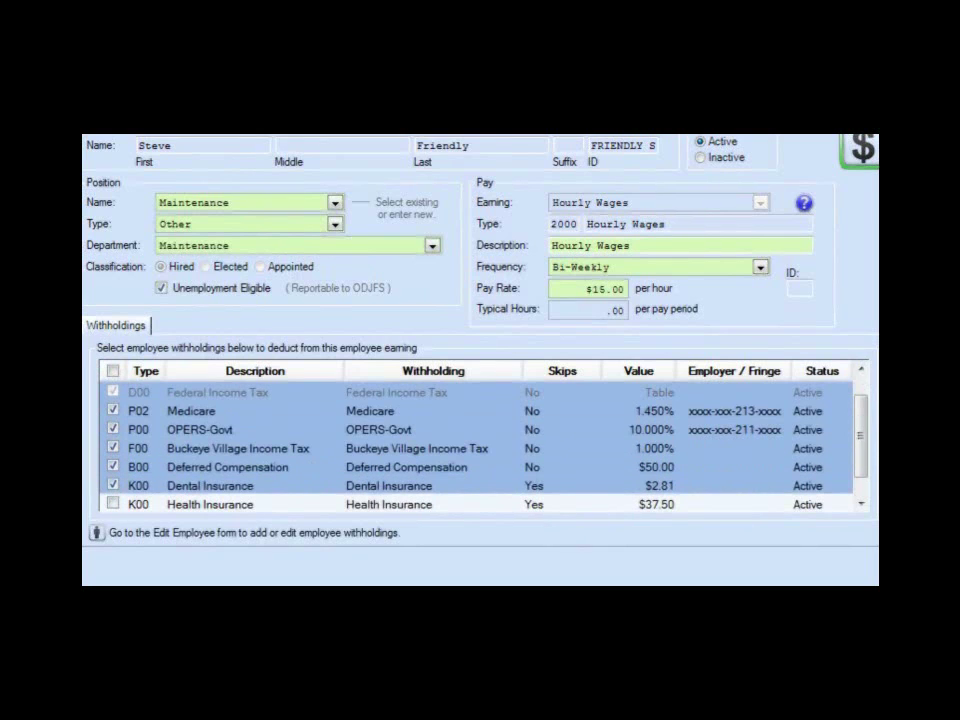
- Review the remaining withholdings, keep Buckeye Village ticked, and save to the earnings summary
left_click(860, 370)
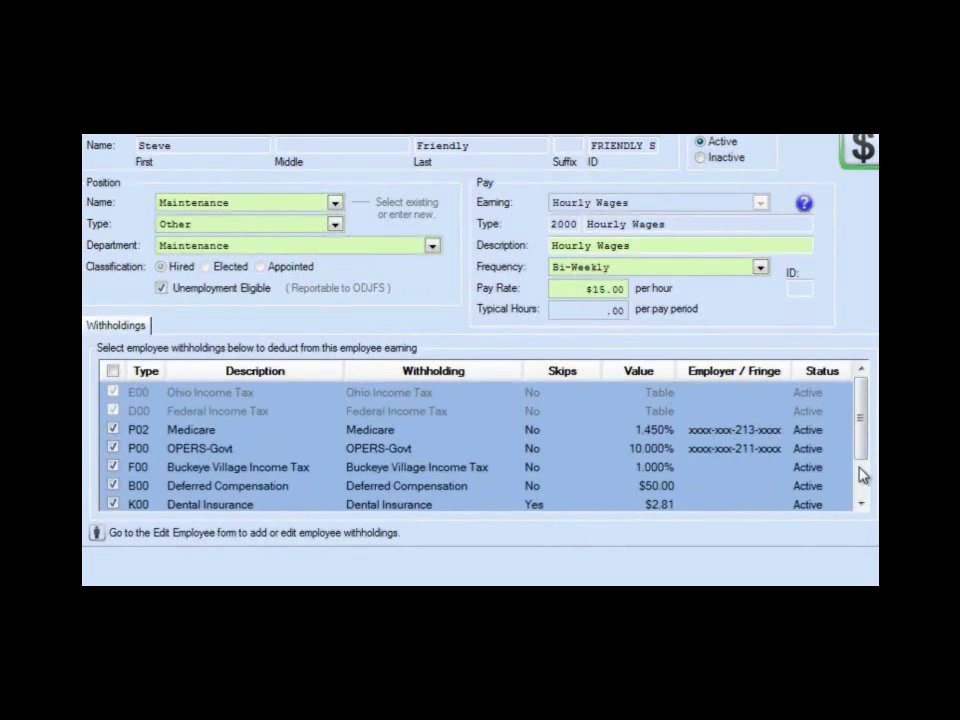
left_click(859, 504)
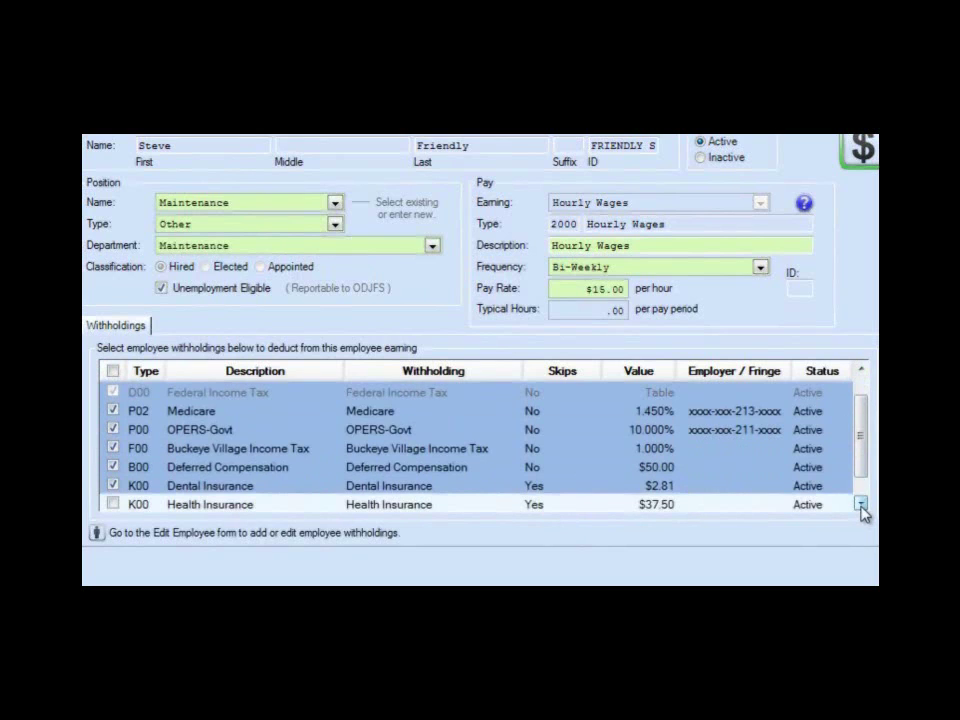
left_click(860, 505)
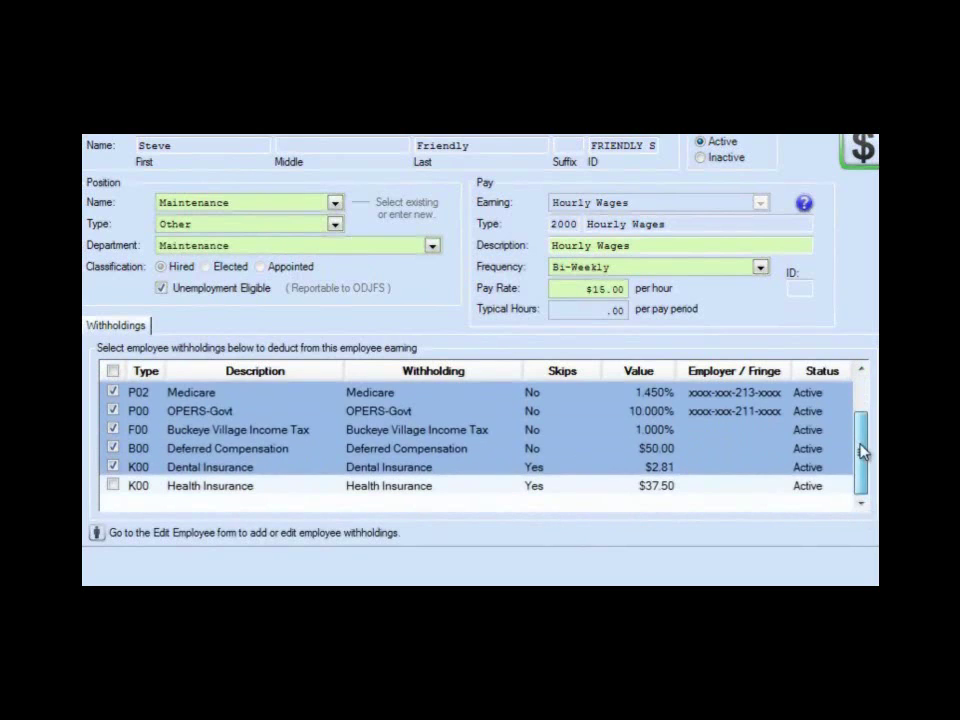
left_click_drag(862, 452, 864, 422)
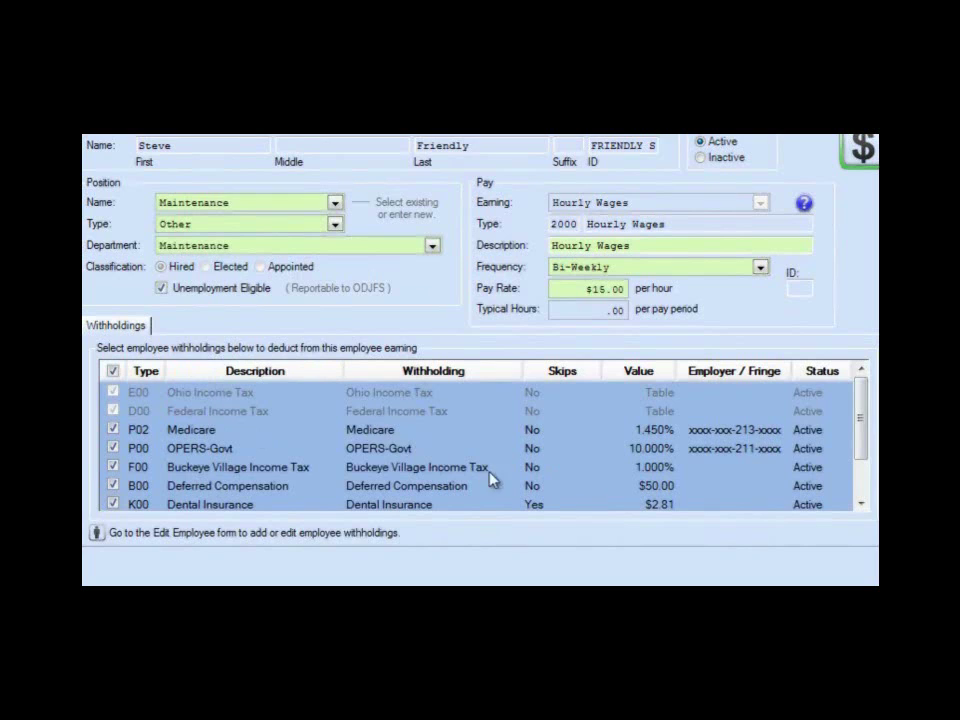
left_click_drag(868, 437, 868, 465)
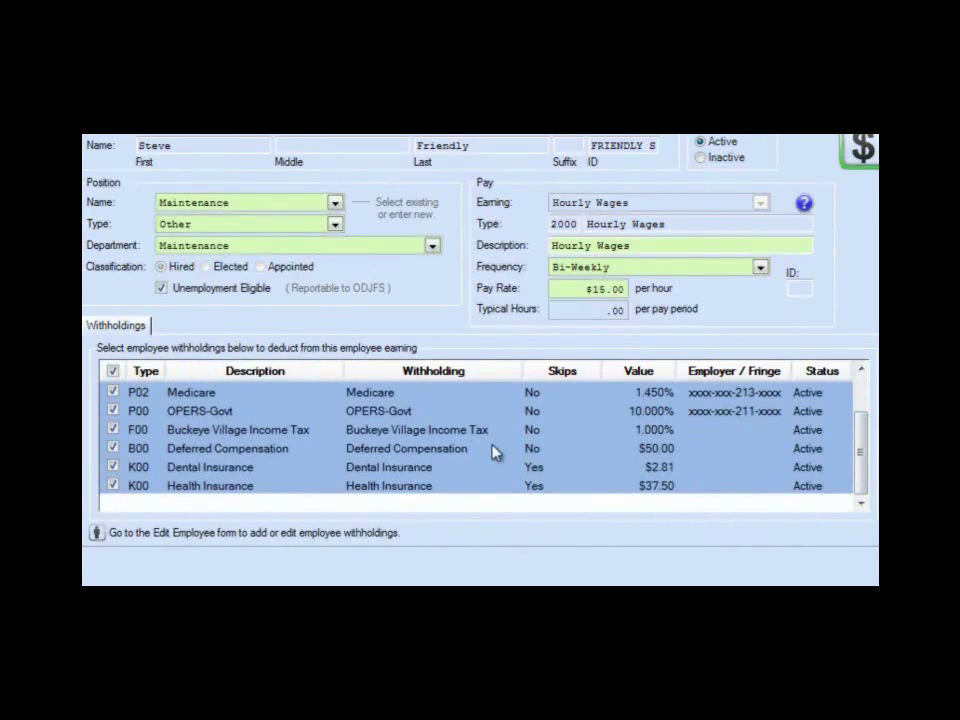
left_click(113, 430)
left_click(113, 430)
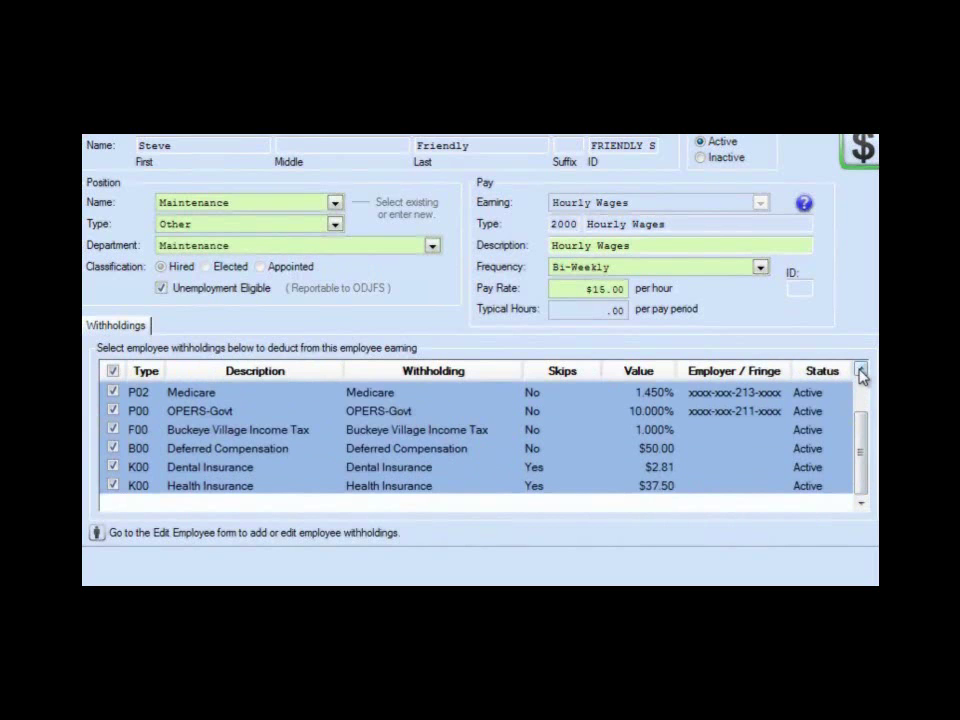
left_click(861, 372)
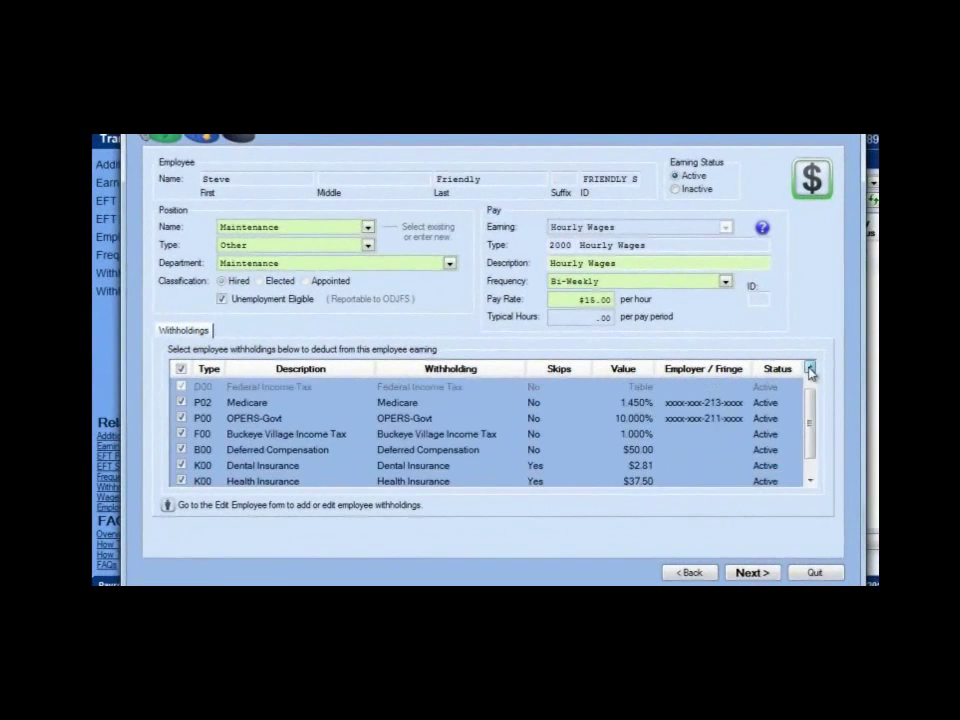
left_click(810, 370)
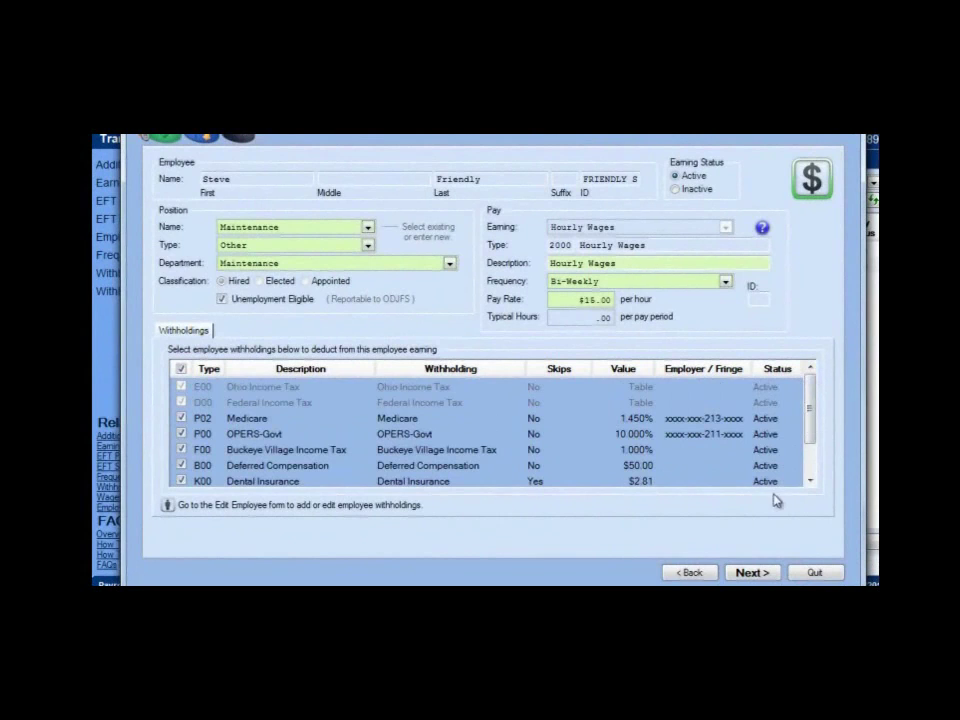
left_click(752, 573)
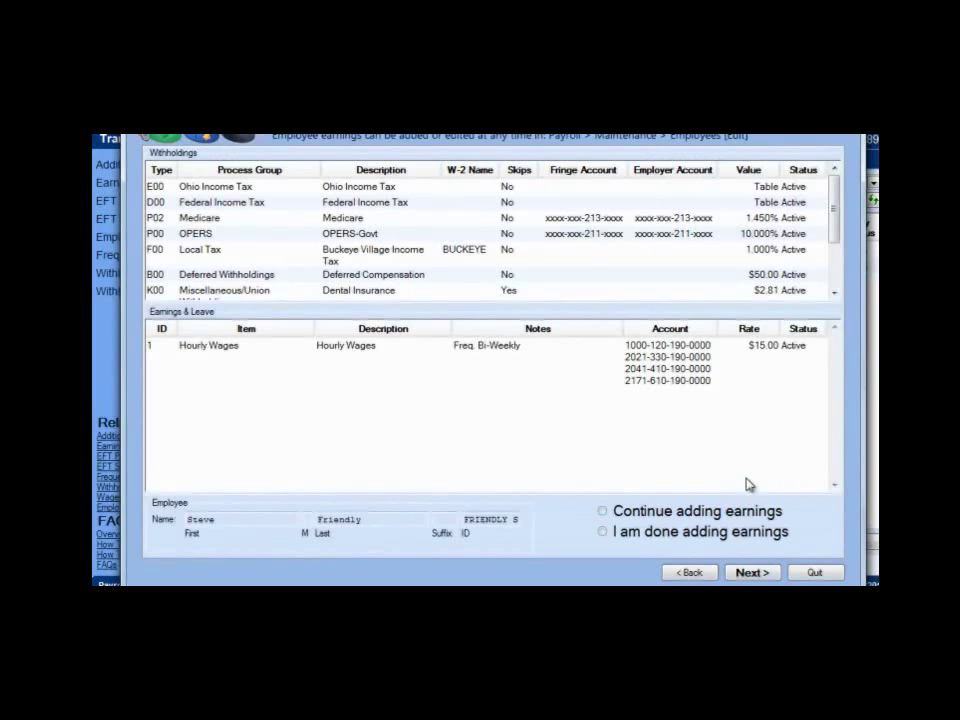
- Mark earnings as done and choose to add an overtime, opening a blank overtime form
left_click(641, 536)
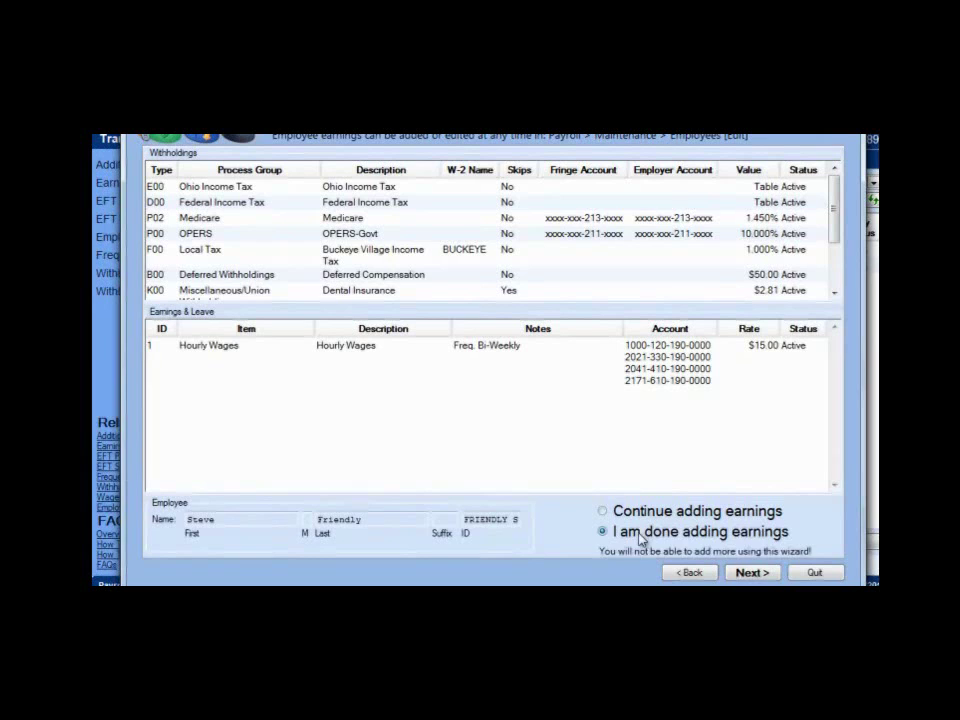
left_click(752, 573)
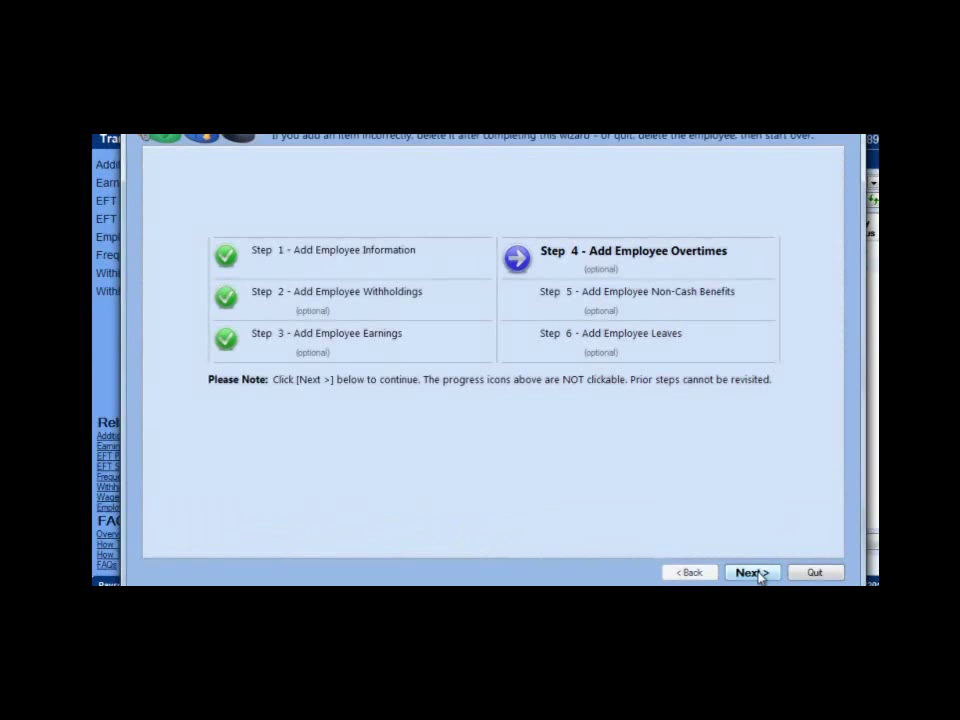
left_click(757, 573)
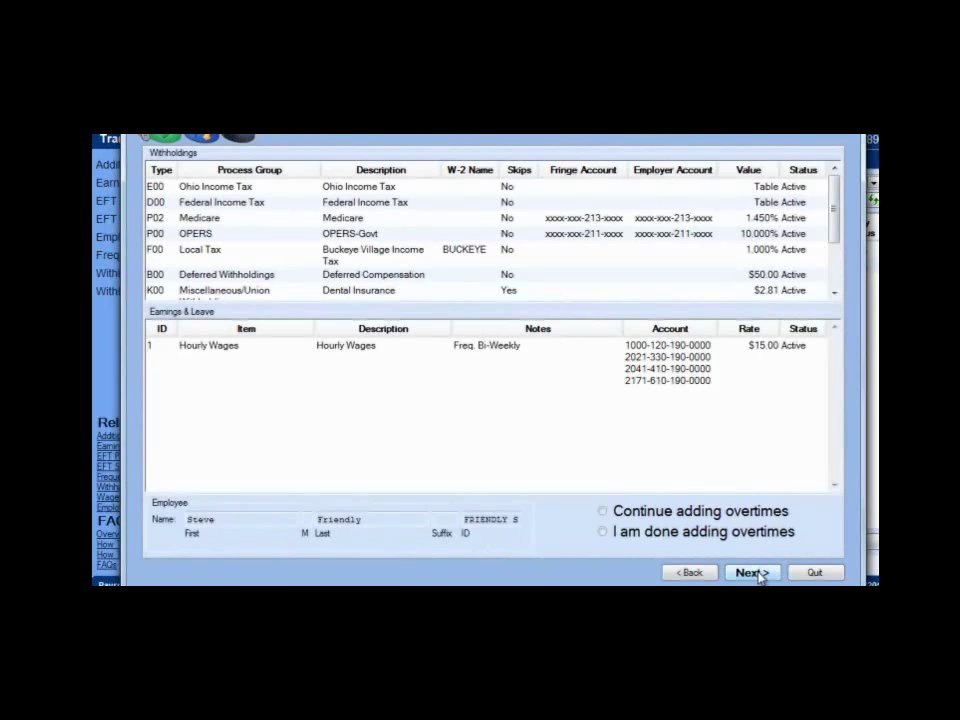
left_click(740, 516)
left_click(752, 573)
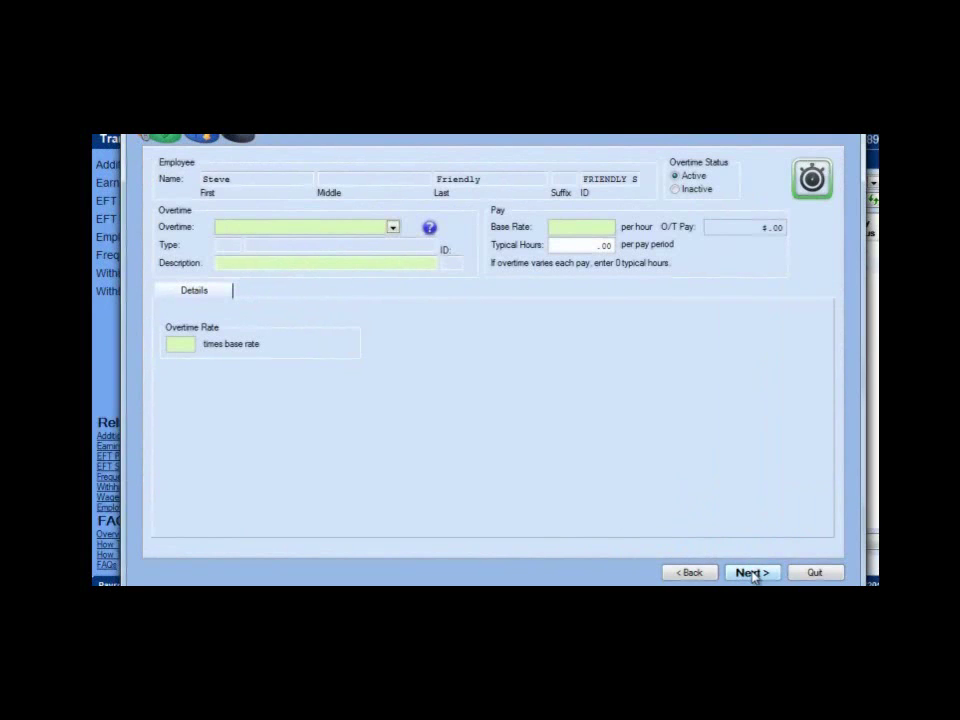
- Set the overtime to 3000 Overtime Wages with a 15.00 base rate
left_click(395, 228)
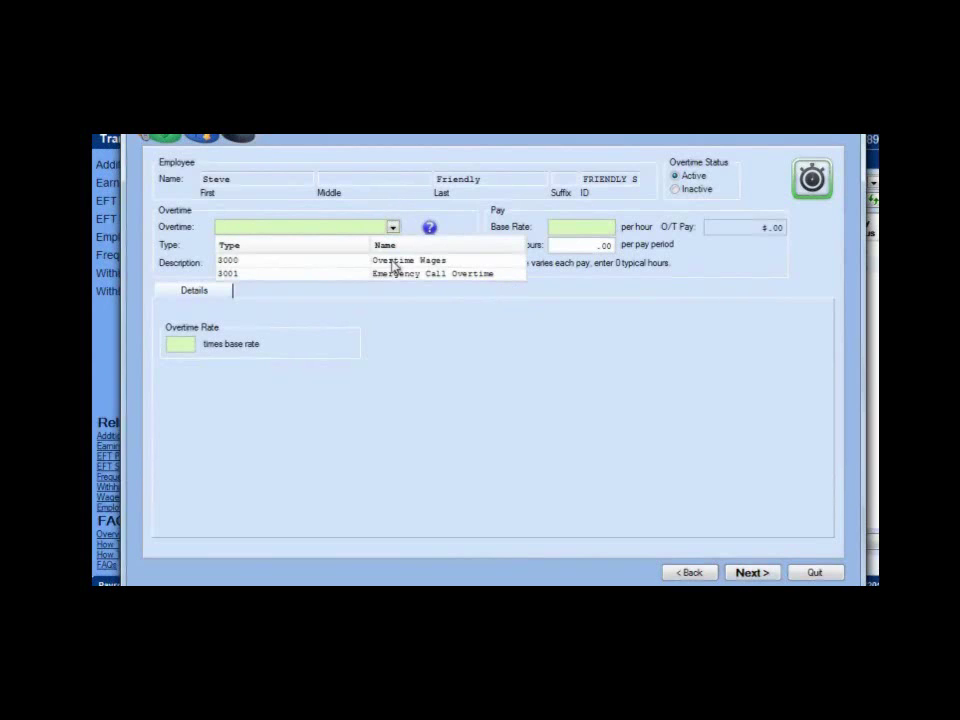
left_click(393, 260)
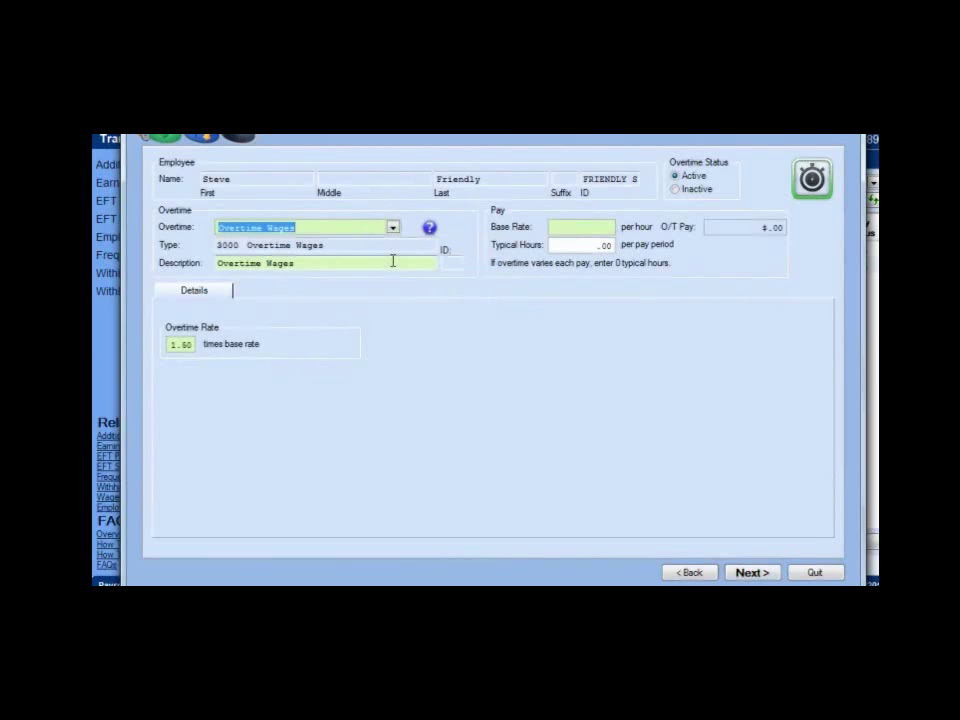
left_click(577, 232)
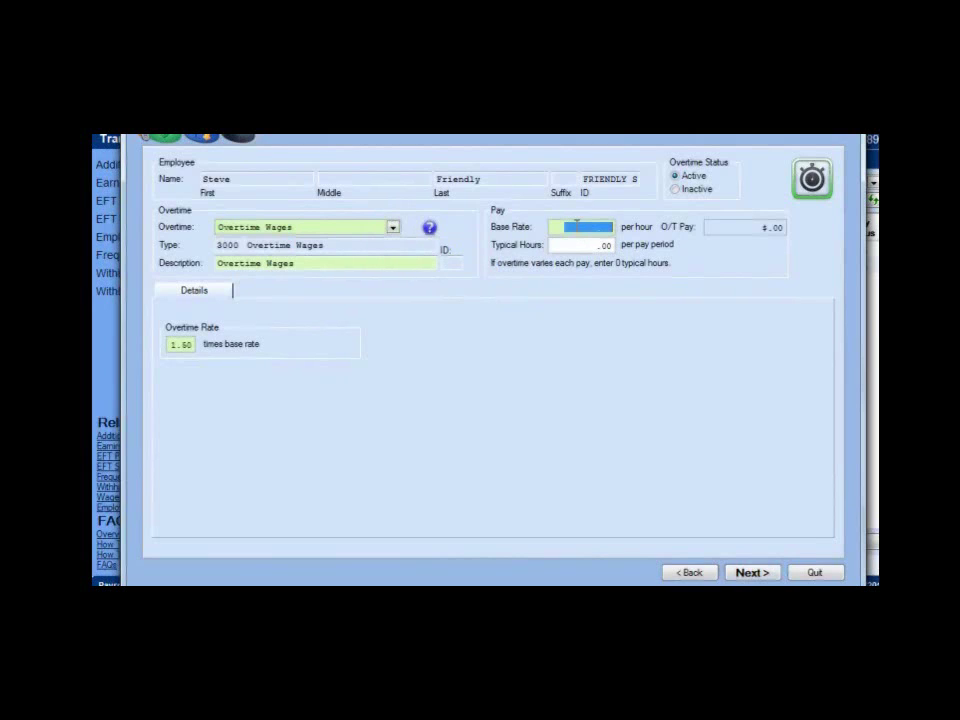
type("15.")
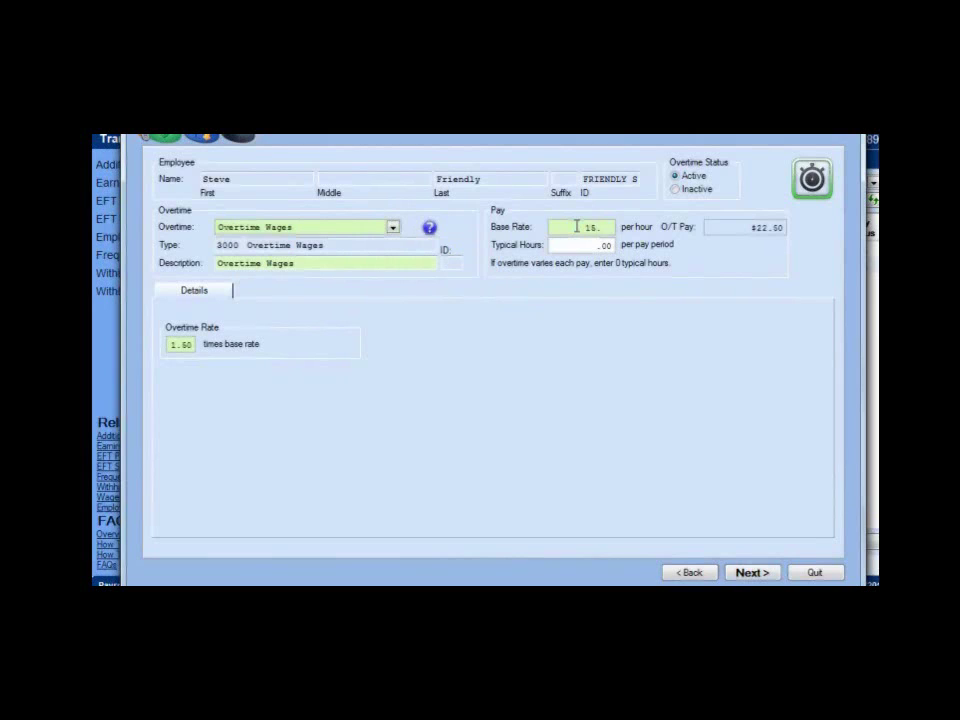
type("00")
key("Tab")
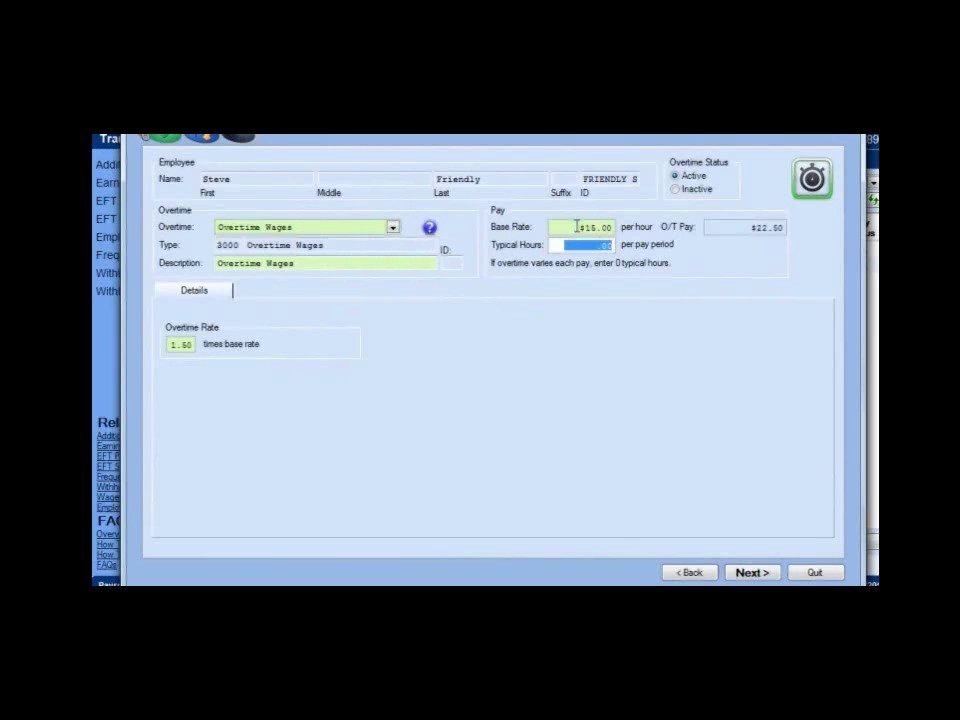
left_click(606, 245)
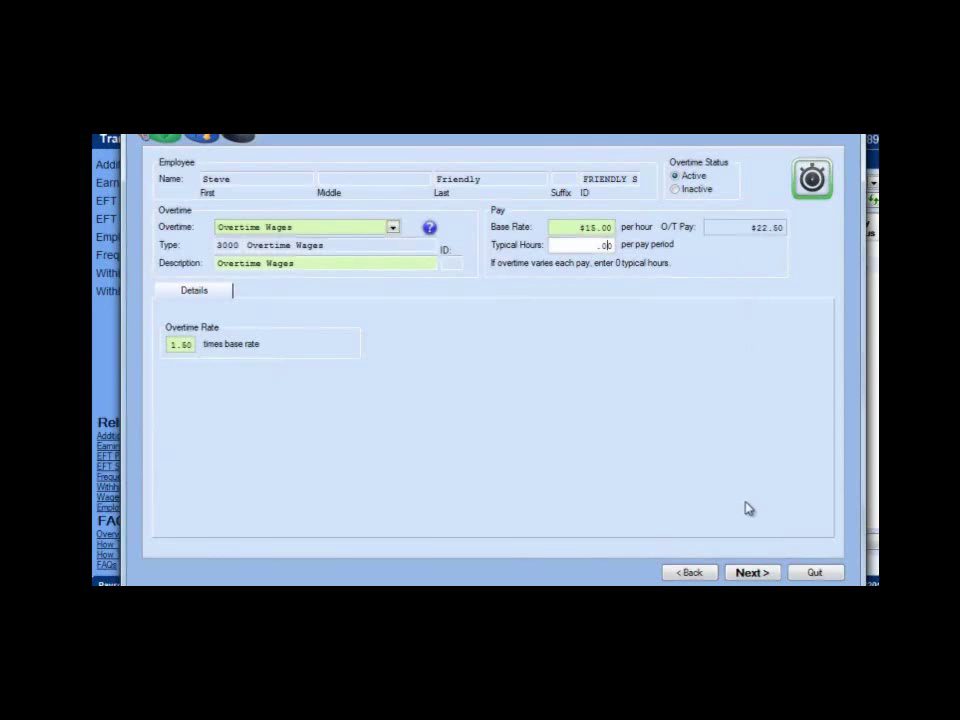
- Link Overtime Wages to the 2000 Hourly Wages earning and keep its four accounts
left_click(757, 573)
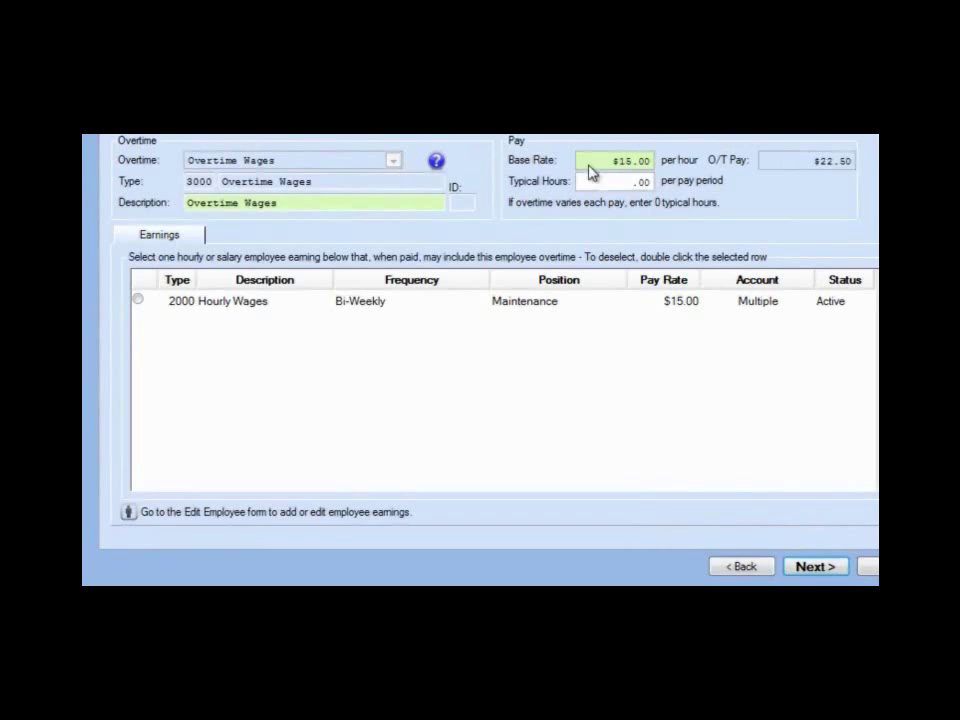
left_click(141, 304)
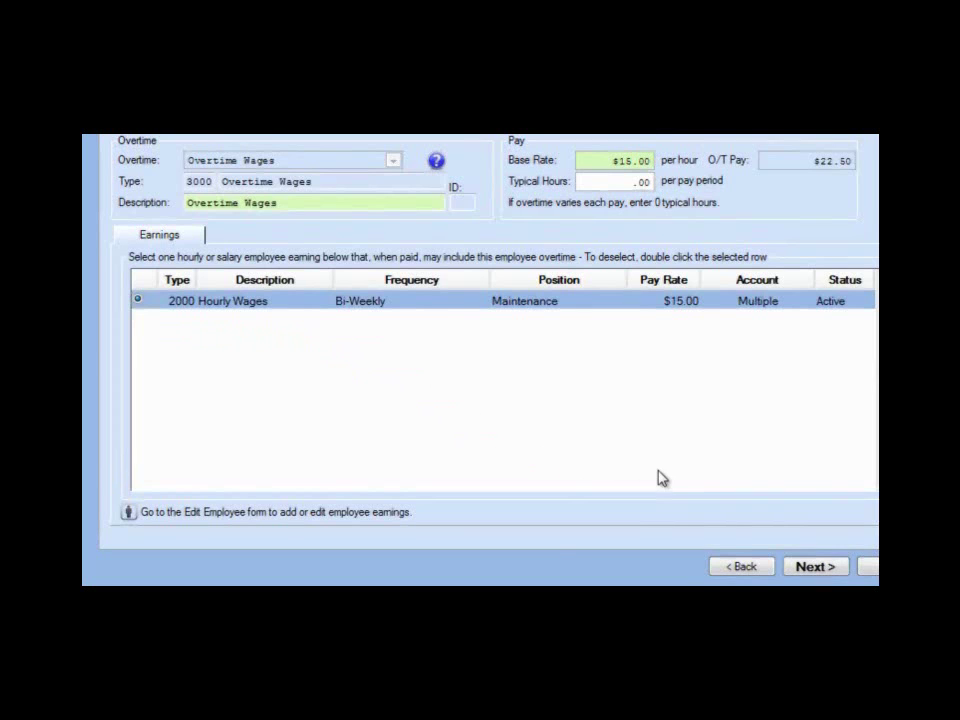
left_click(815, 566)
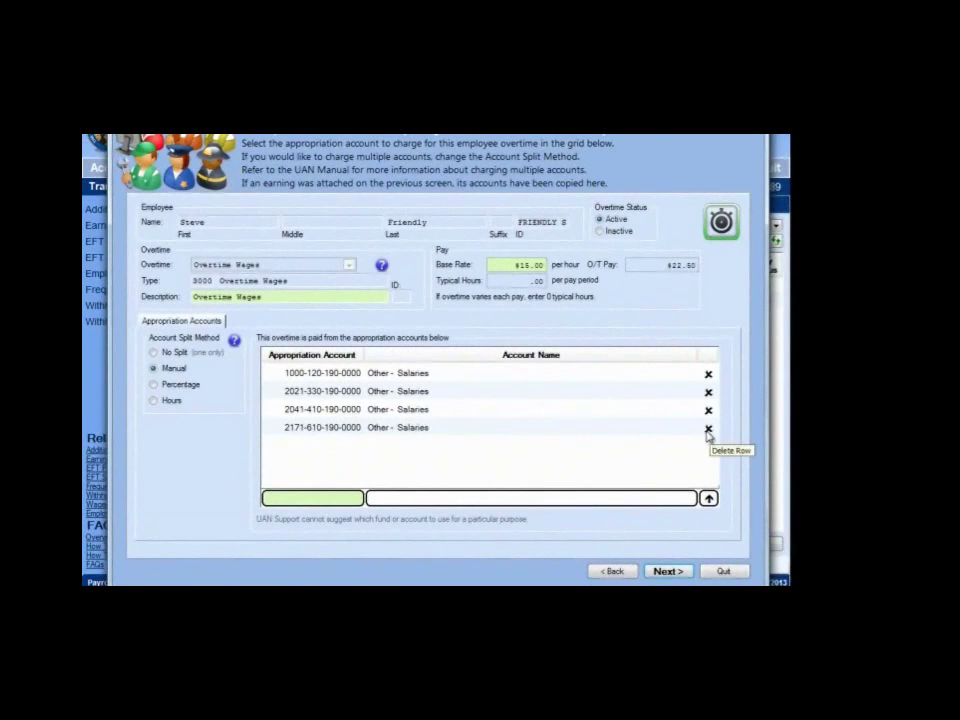
left_click(668, 572)
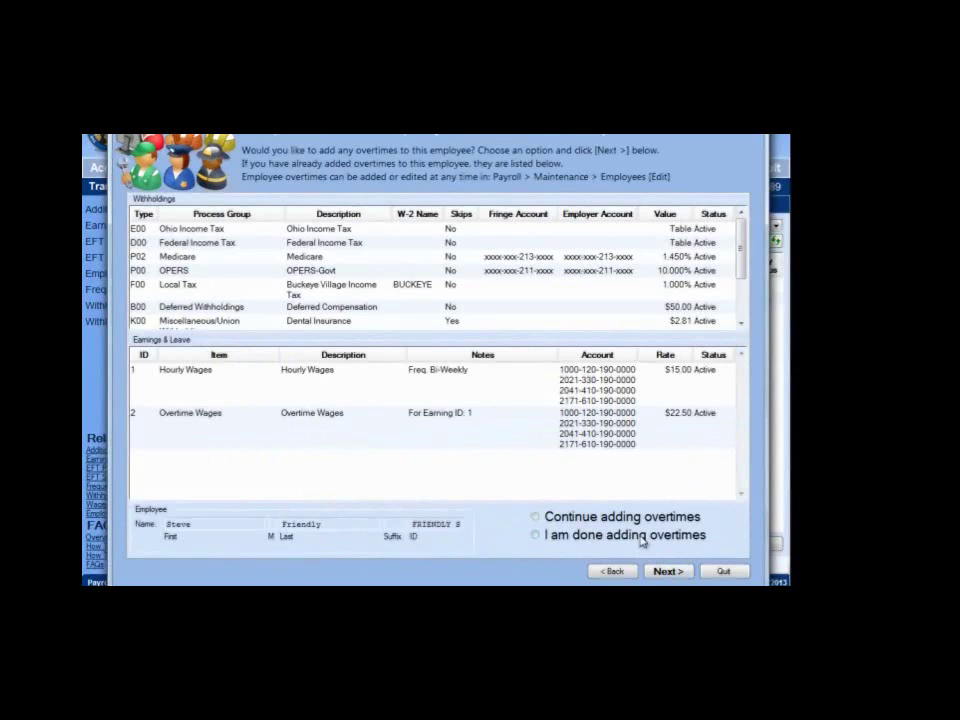
- Finish overtimes and skip non-cash benefits to reach Step 6, Add Employee Leaves
left_click(642, 538)
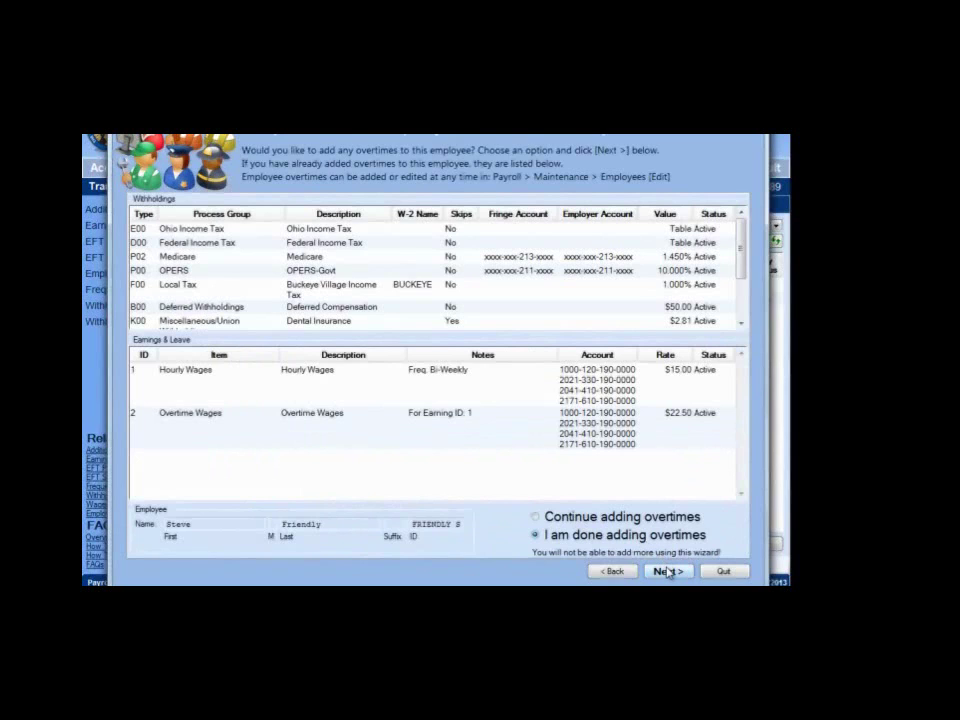
left_click(668, 573)
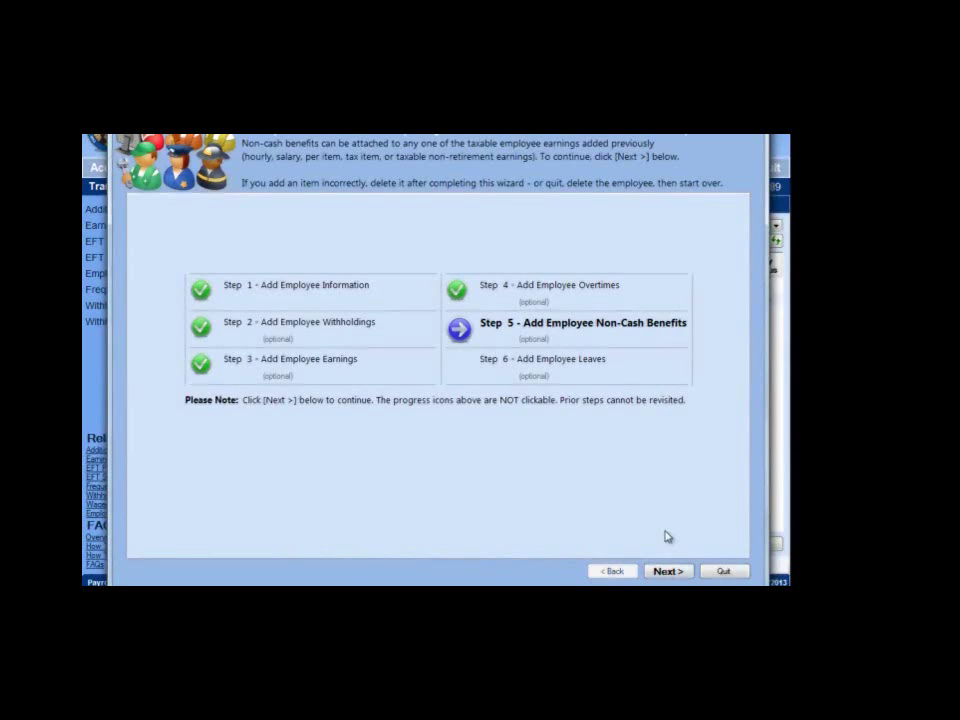
left_click(668, 572)
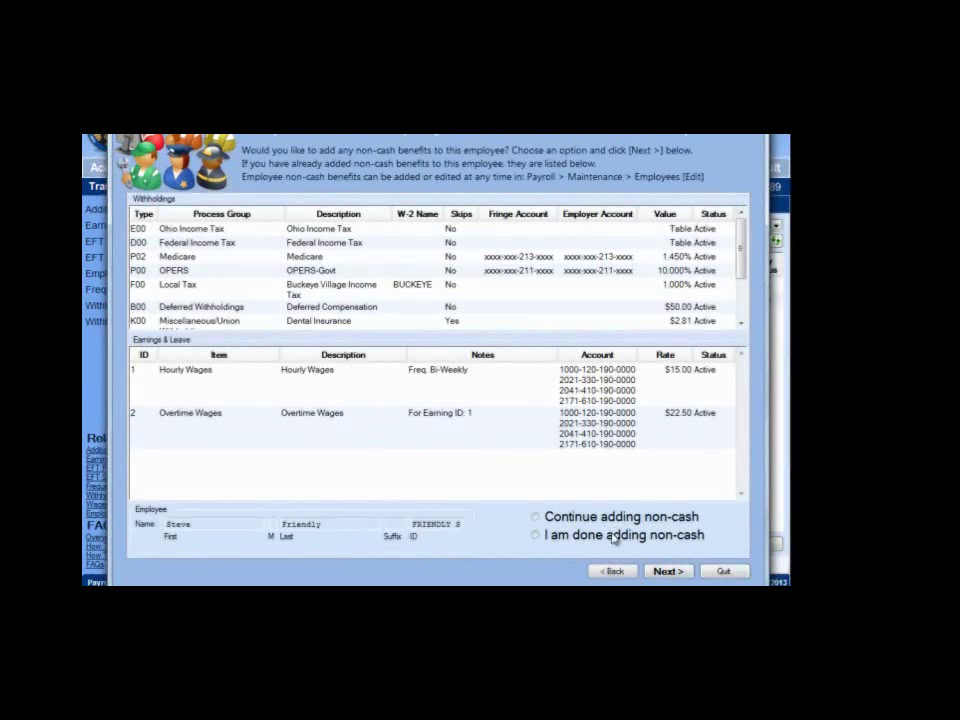
left_click(614, 539)
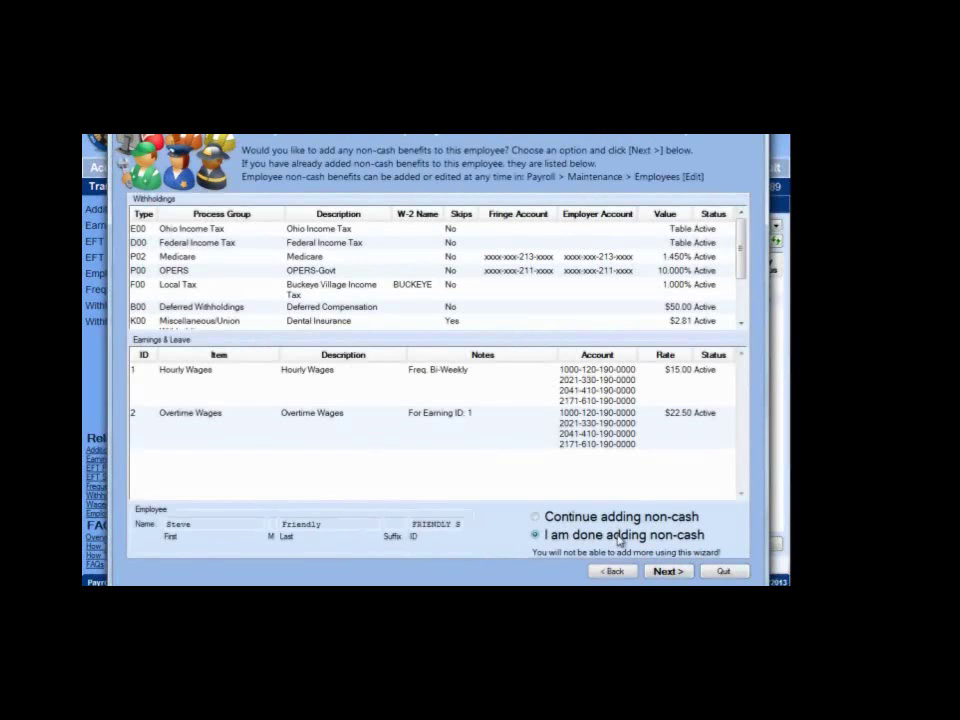
left_click(671, 571)
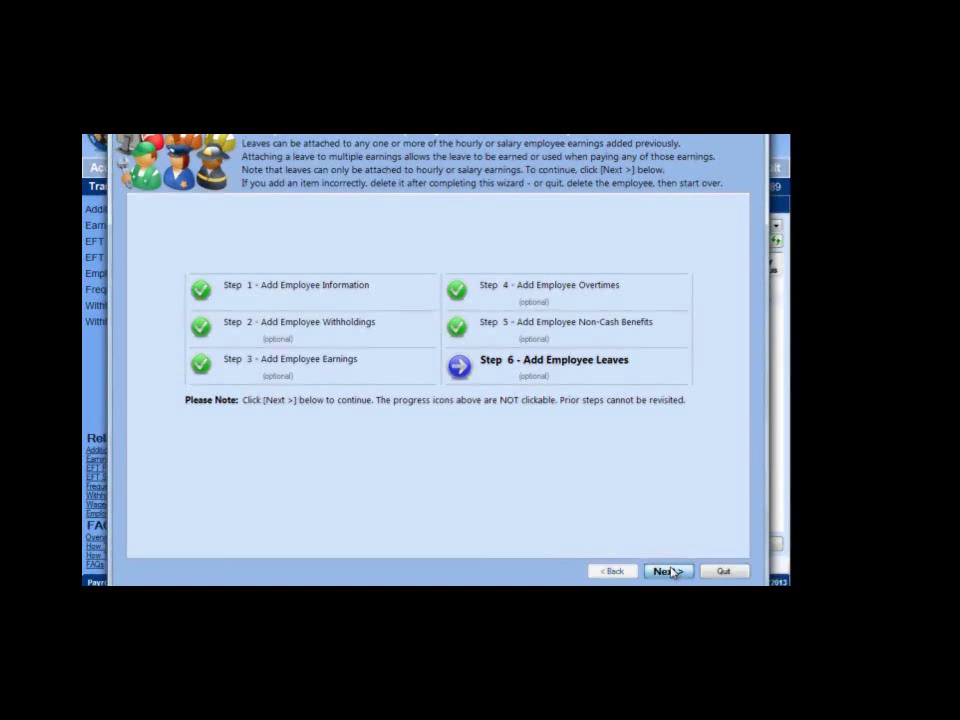
- Choose 'Continue adding leaves' to bring up a blank new-leave form for the employee
left_click(668, 571)
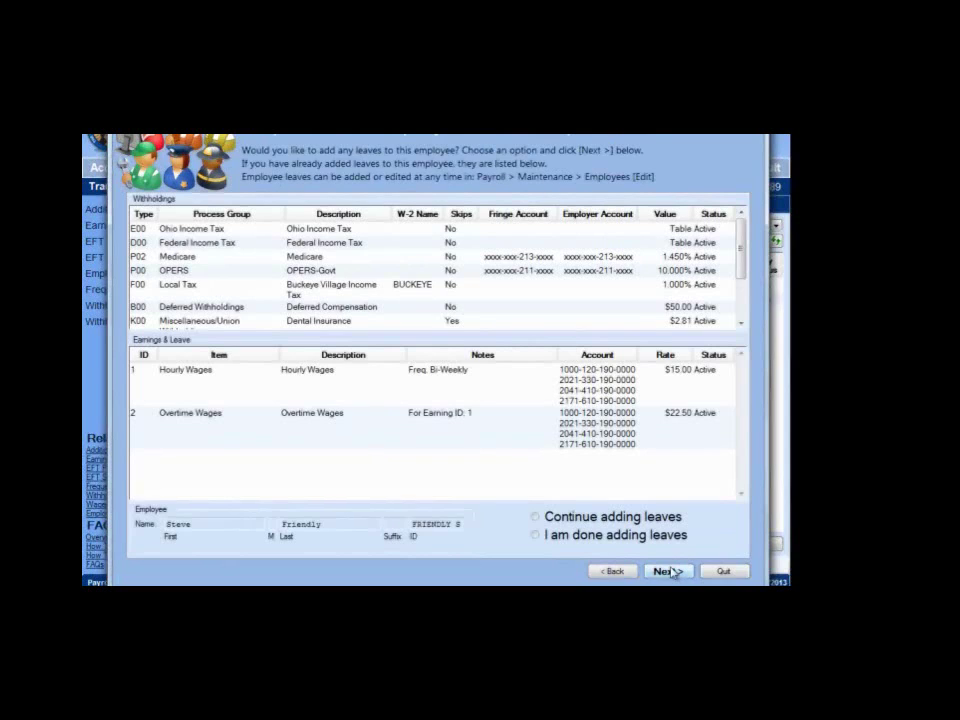
left_click(536, 518)
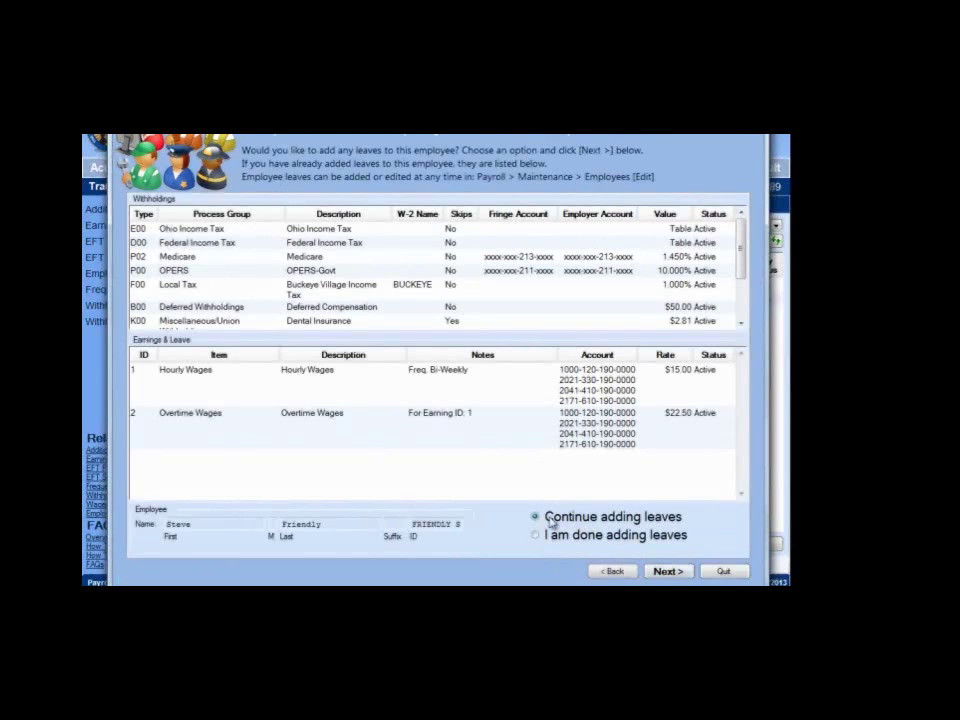
left_click(668, 572)
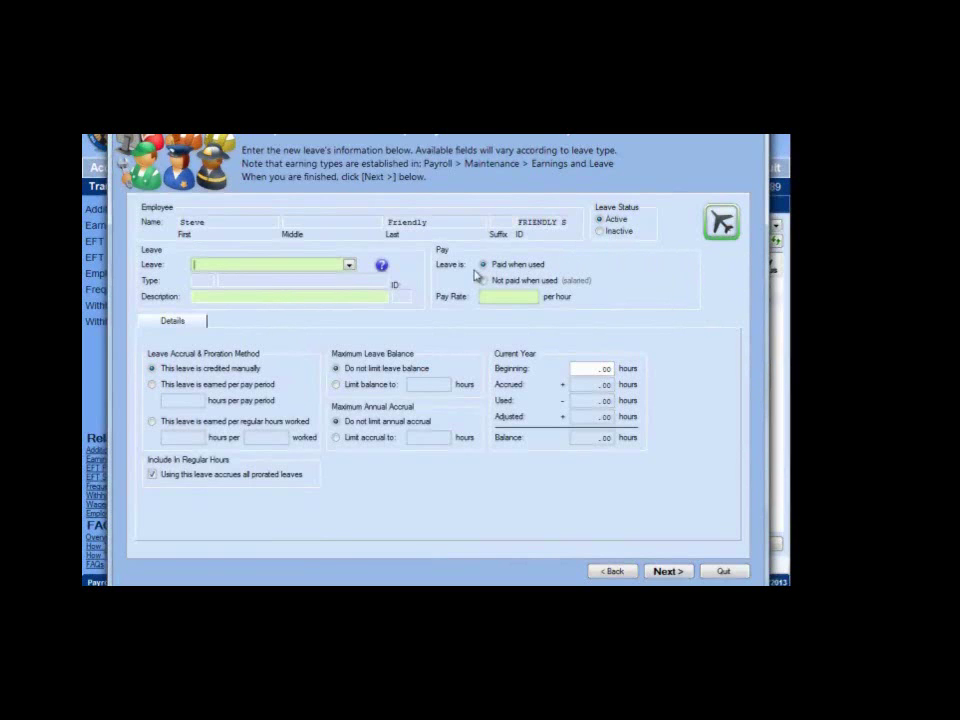
- Add a Sick Leave with a 15.00 pay rate and 210.80 beginning hours
left_click(348, 266)
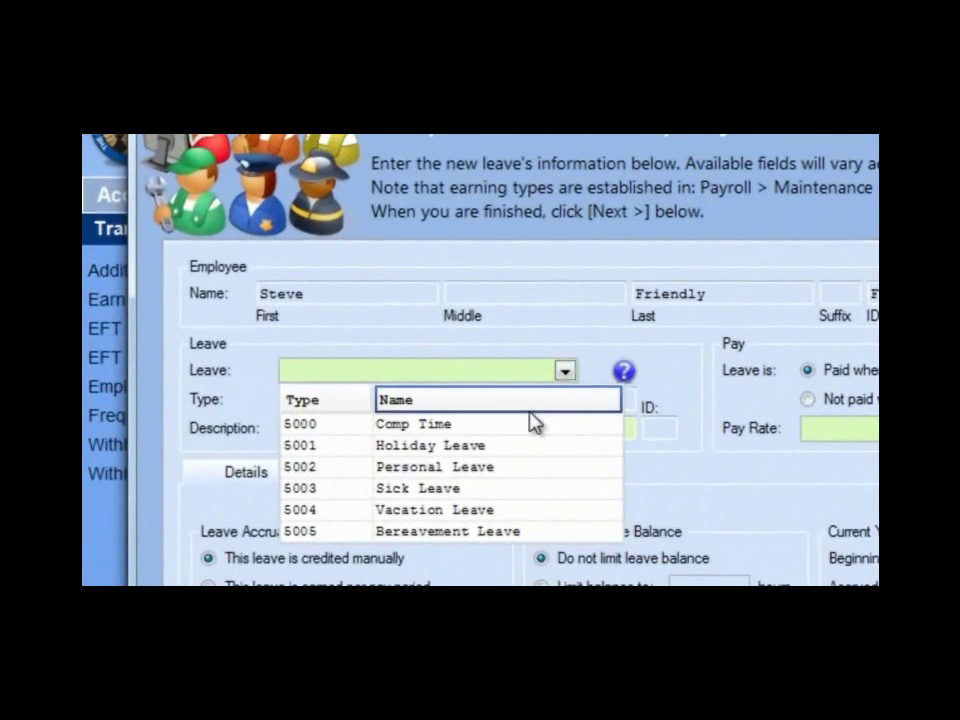
left_click(455, 490)
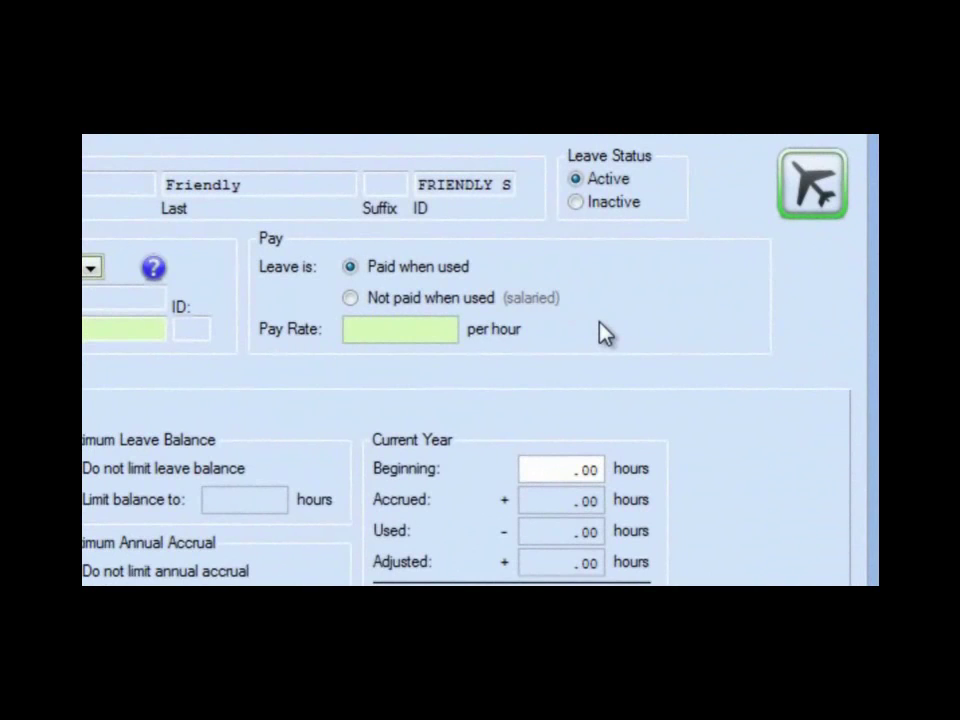
left_click(429, 328)
type("15.00")
key("Tab")
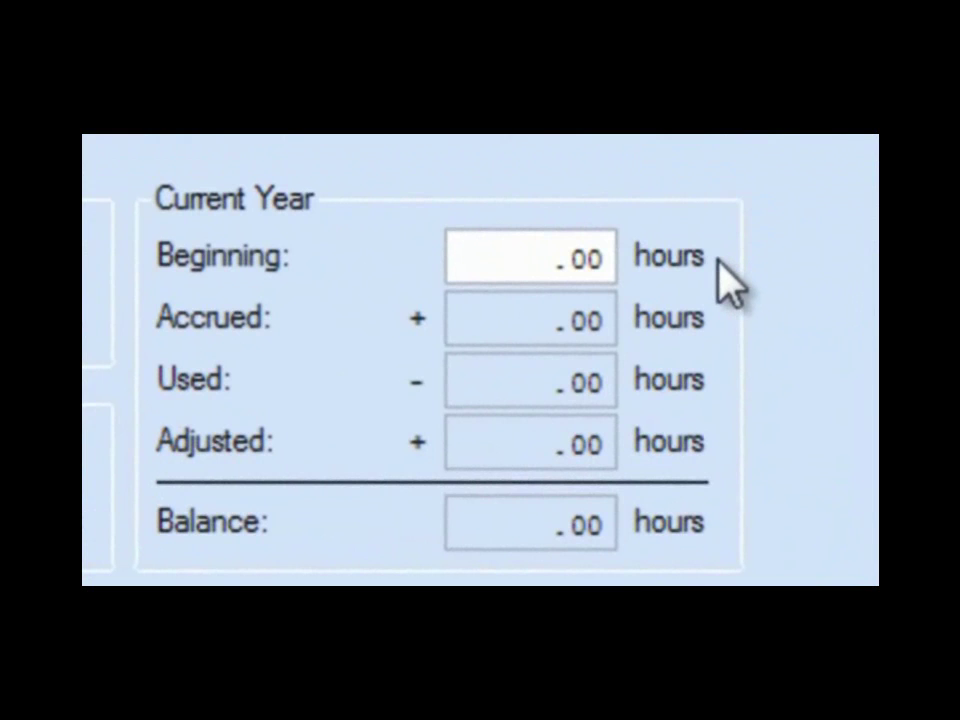
left_click(564, 253)
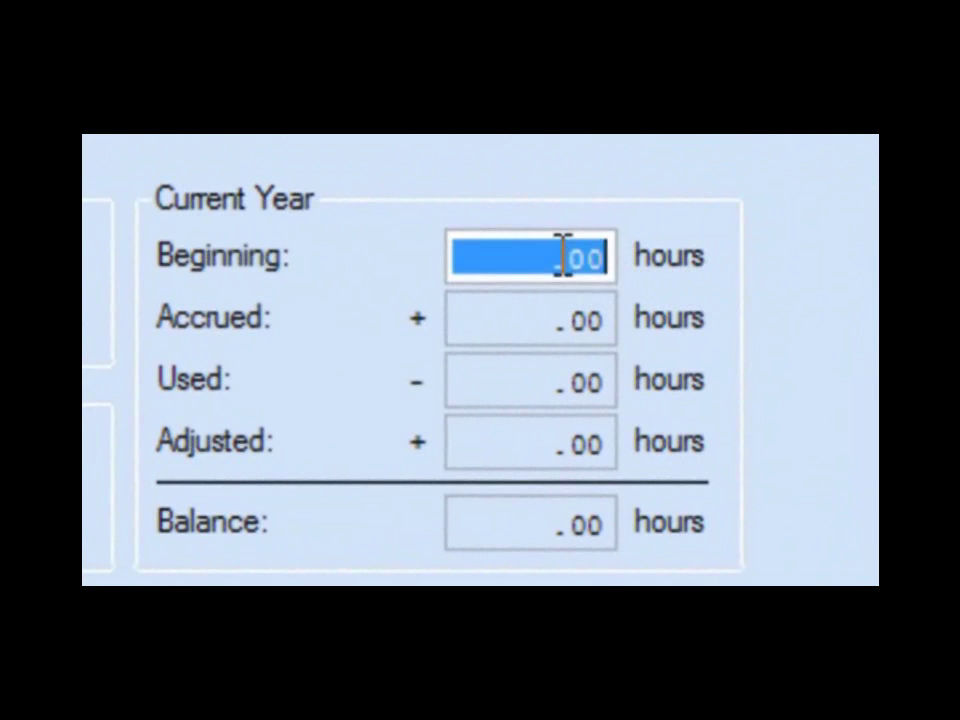
type("210.")
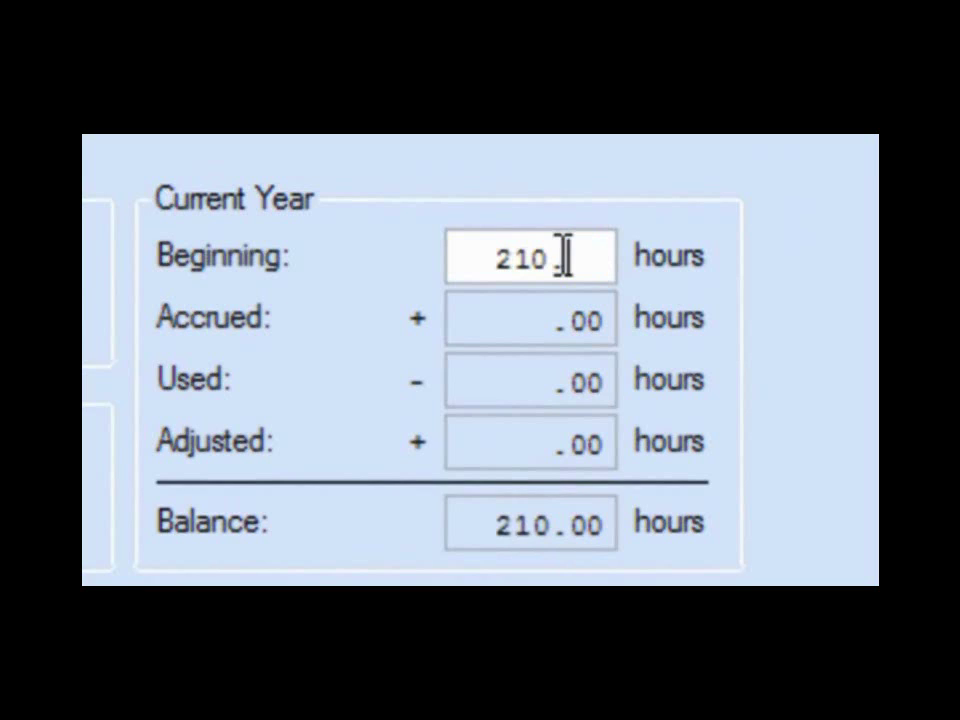
type("80")
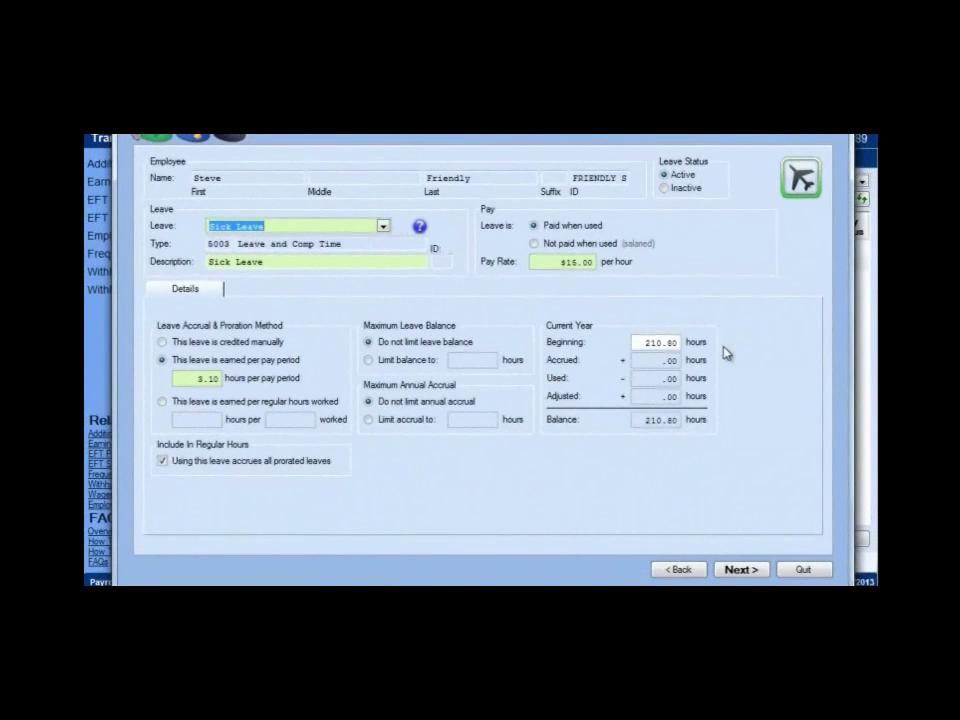
- Link the Sick Leave to Hourly Wages and make it the withholdings (WH) source
left_click(740, 570)
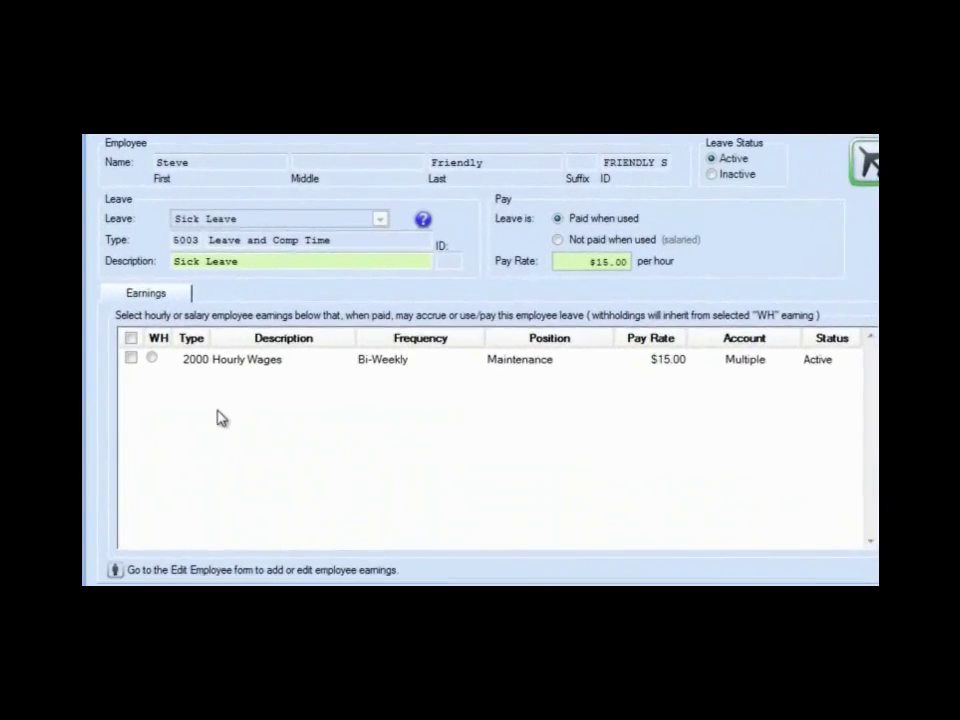
left_click(131, 358)
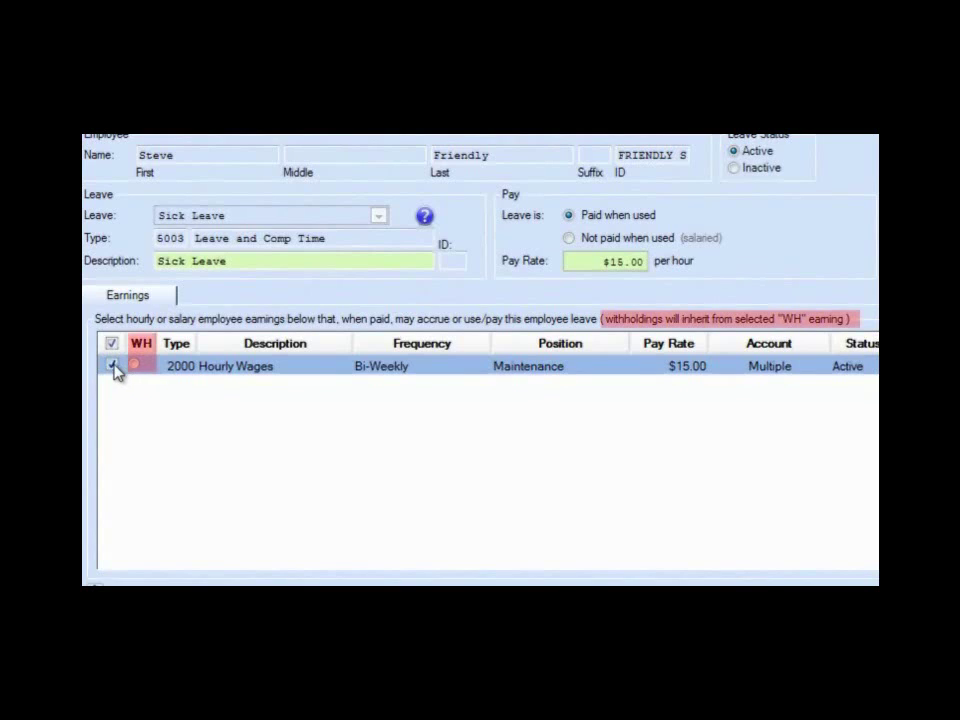
left_click(114, 368)
left_click(114, 368)
left_click(136, 366)
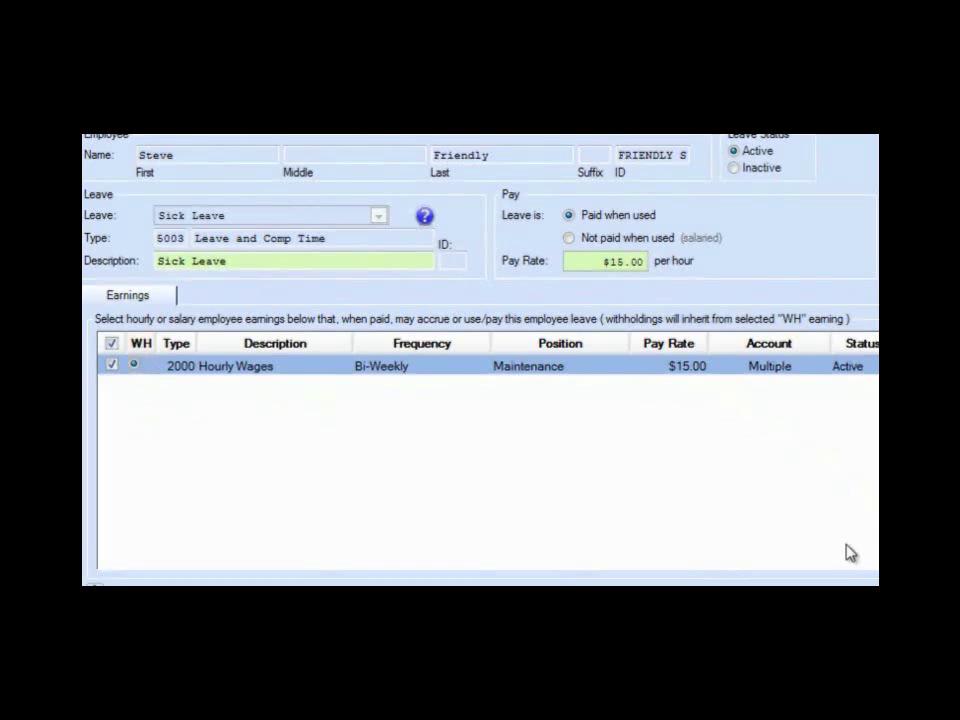
- Set the Sick Leave appropriation account split method to Percentage
left_click(770, 568)
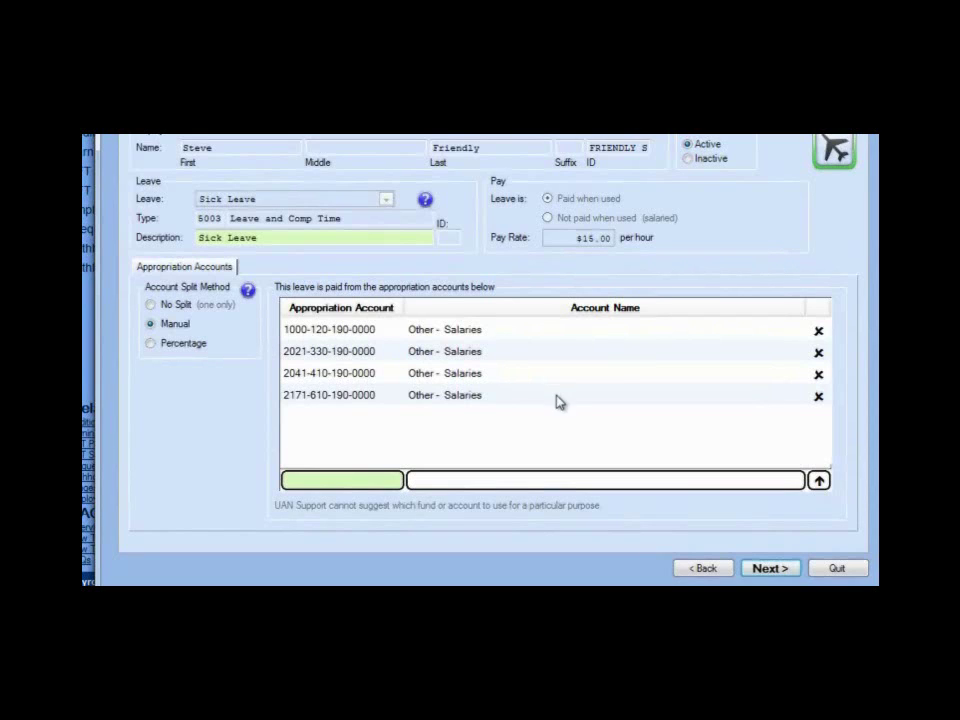
left_click(153, 306)
left_click(151, 343)
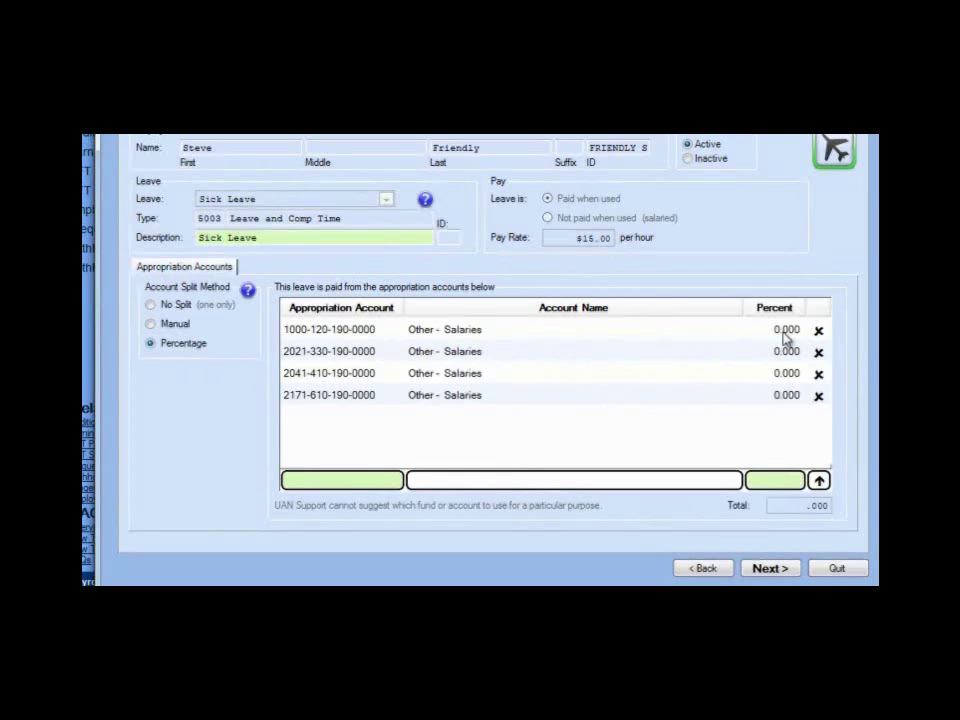
- Enter 25 percent for each of the four salary accounts, totalling 100.000
left_click(783, 333)
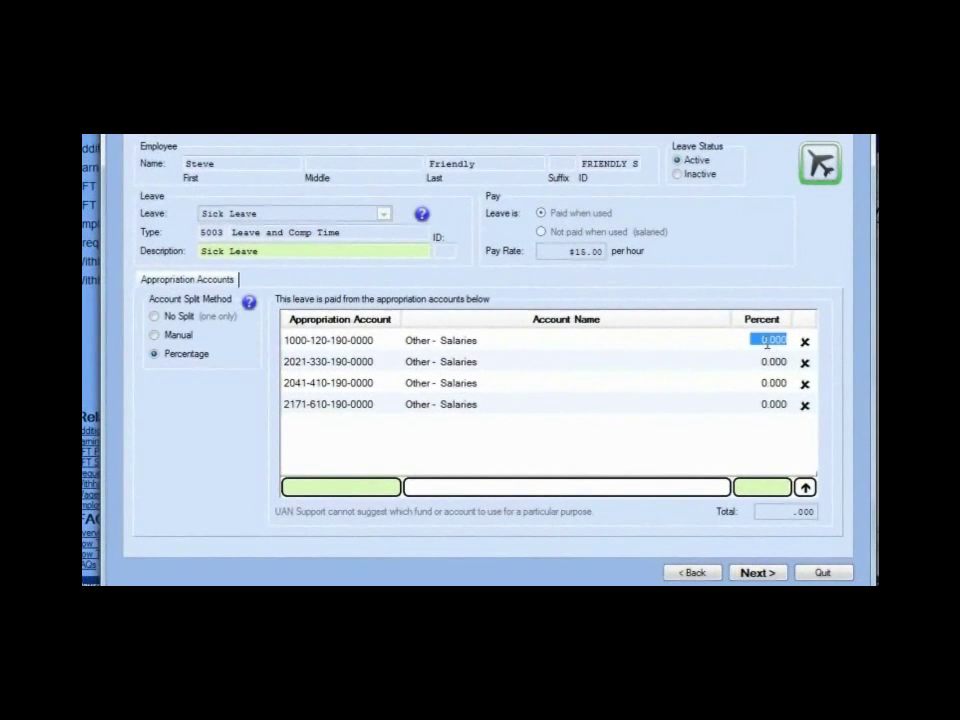
type("25")
key("Tab")
type("25")
key("Tab")
type("25")
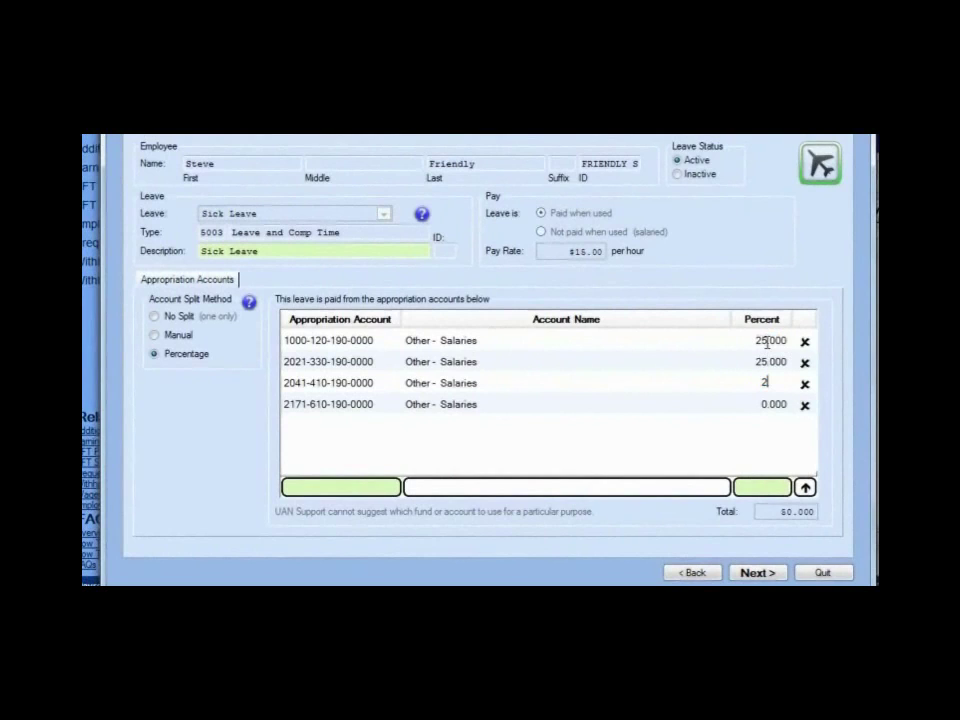
key("Tab")
type("25")
key("Tab")
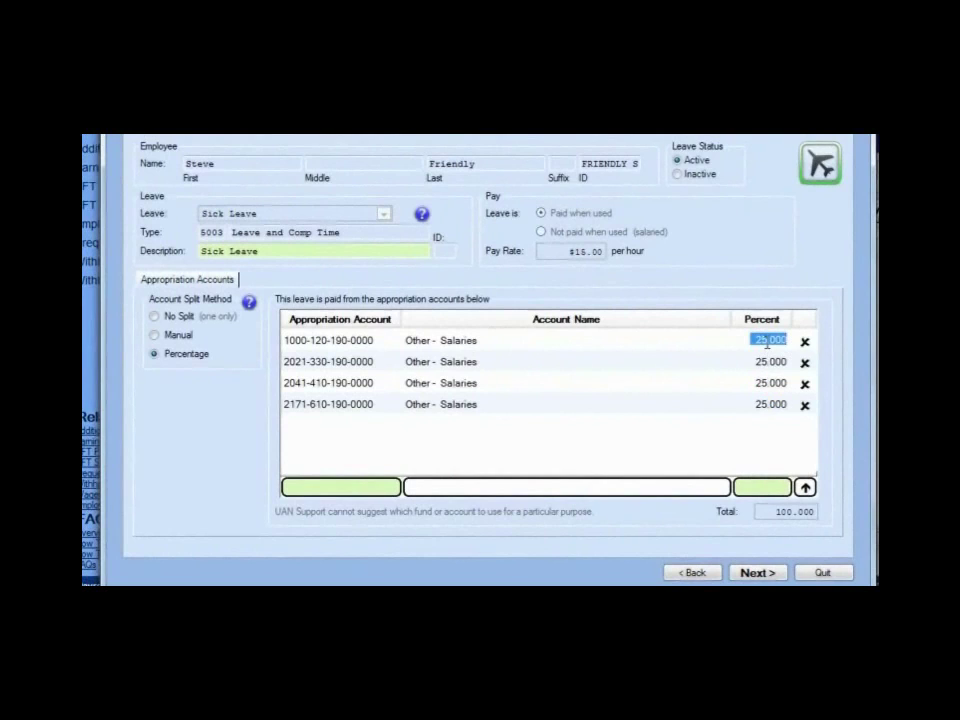
key("Tab")
key("Tab")
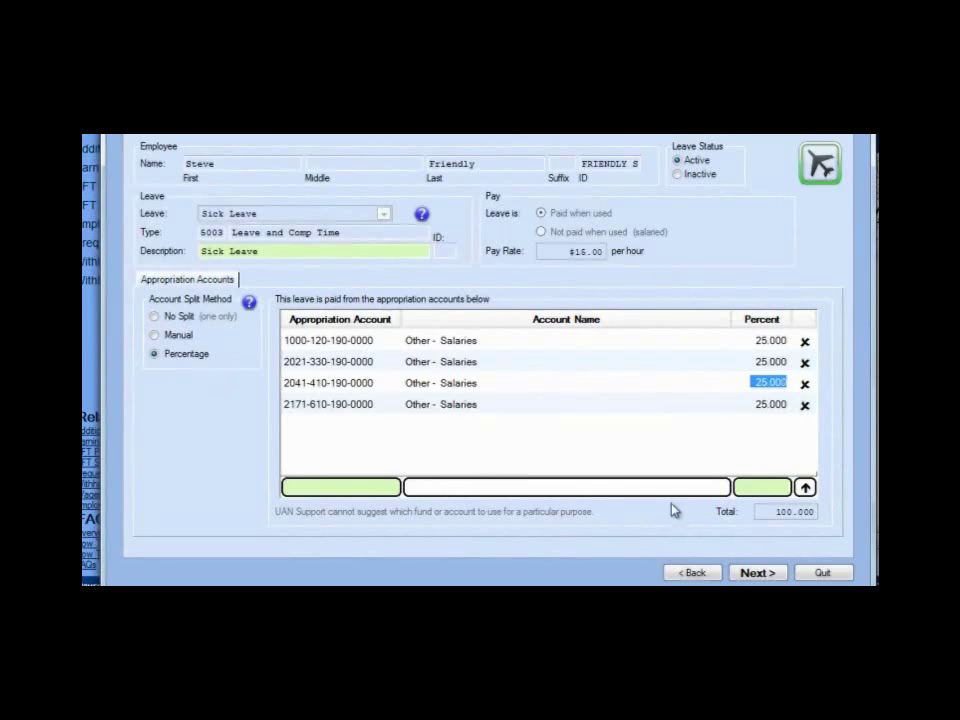
- Finish the Sick Leave and continue adding another leave
left_click(759, 571)
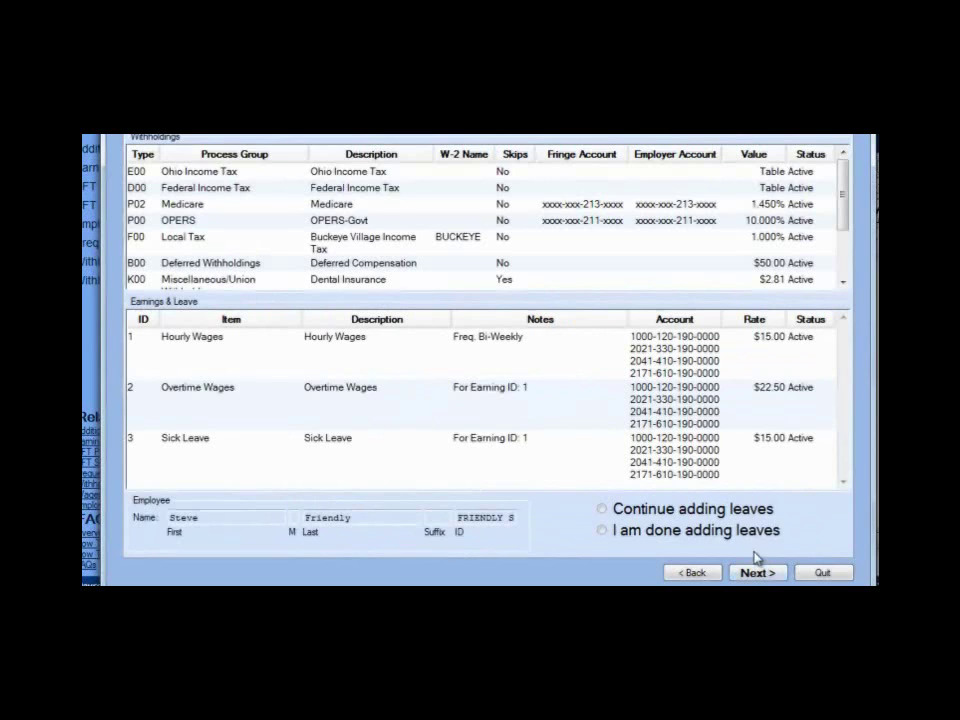
left_click(757, 514)
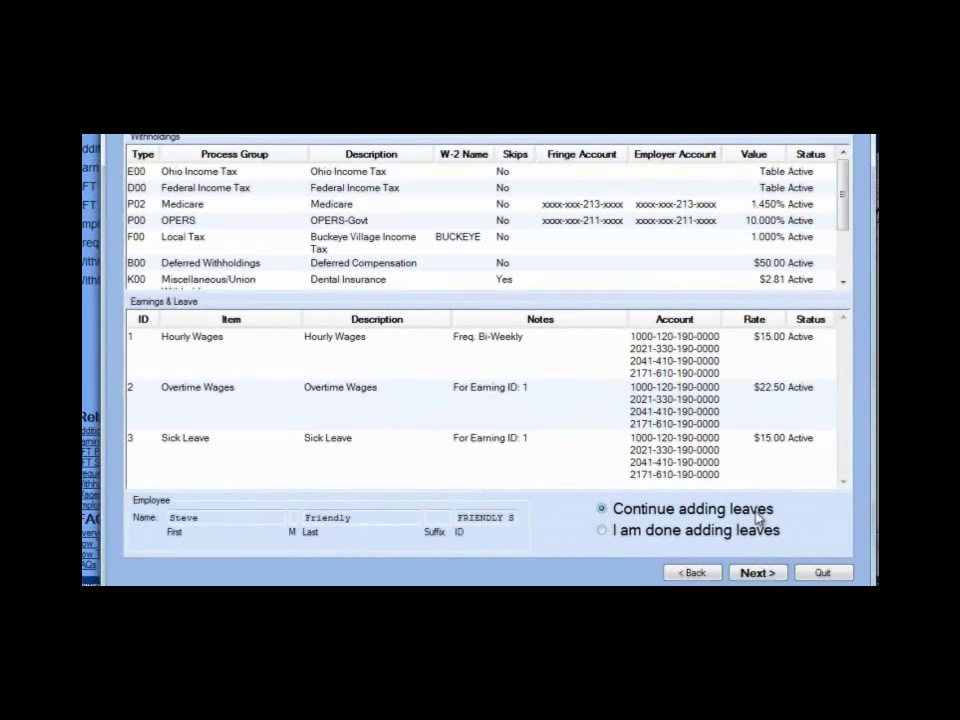
left_click(758, 571)
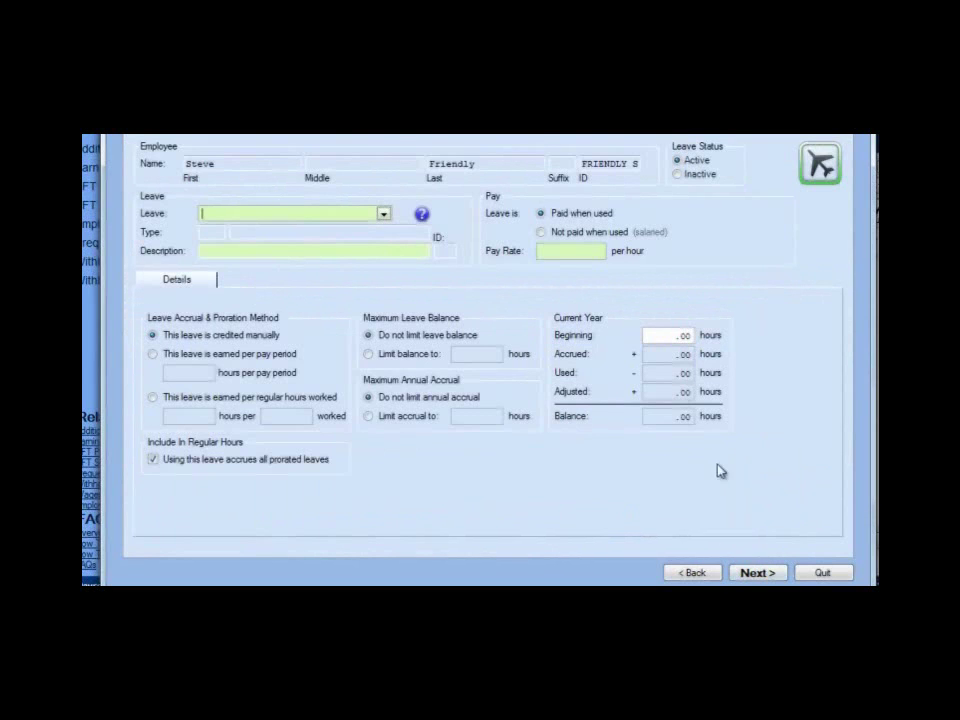
- Add a Vacation Leave with a 15.00 pay rate and 90.80 beginning hours
left_click(384, 215)
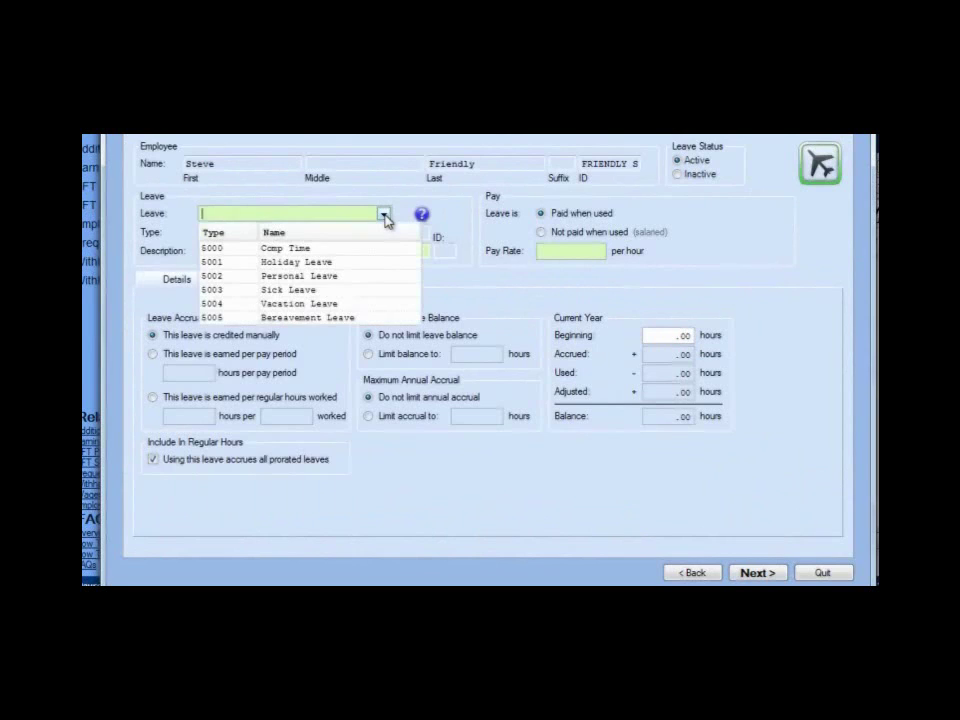
left_click(350, 305)
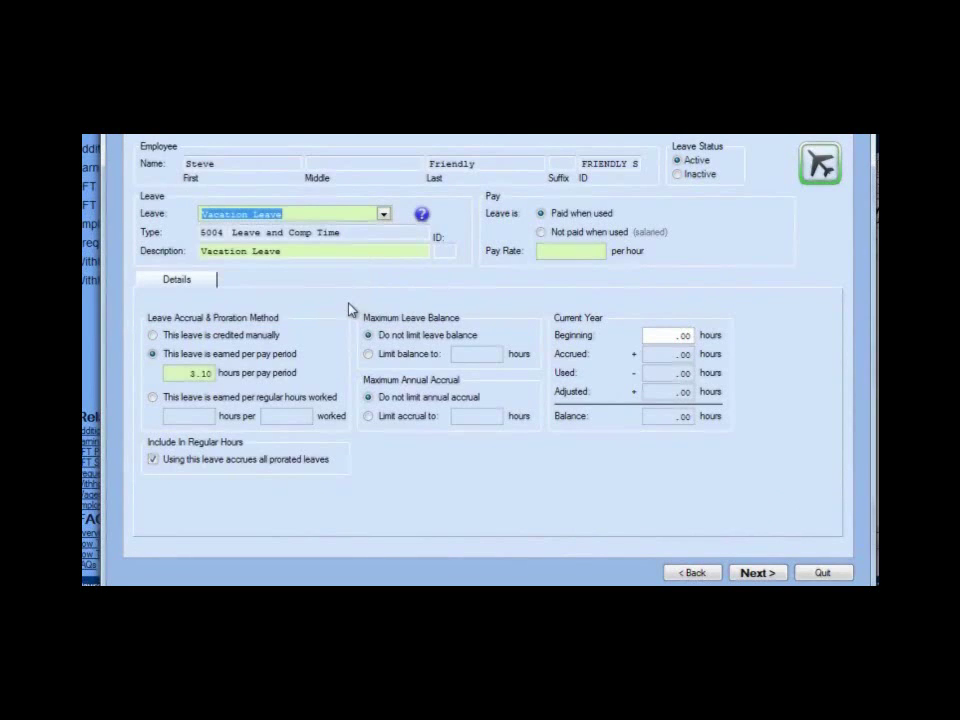
left_click(551, 255)
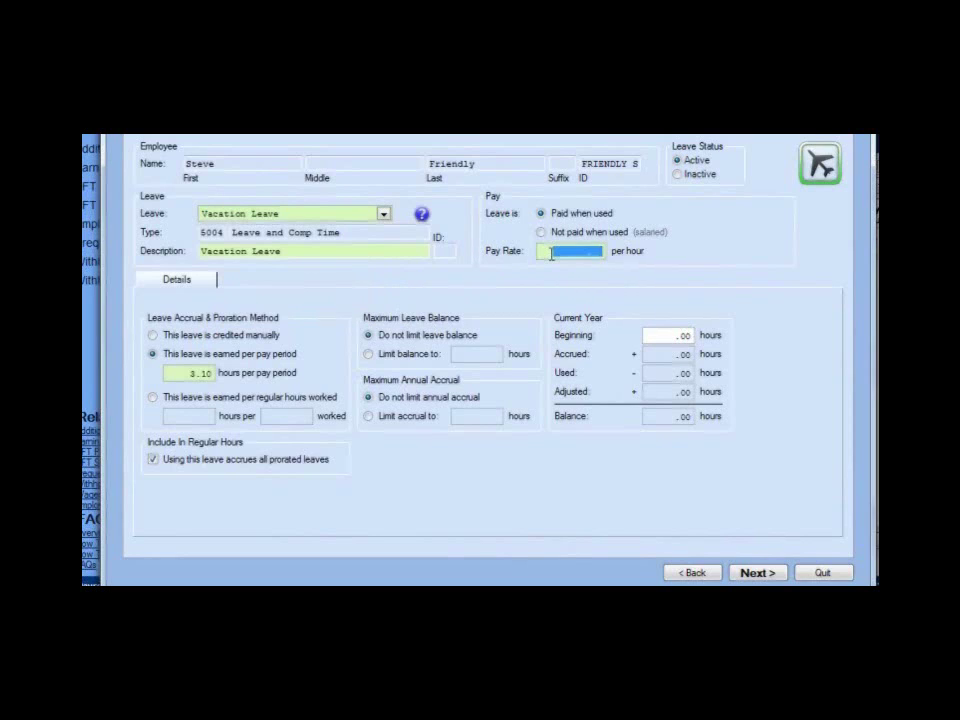
type("15.00")
key("Tab")
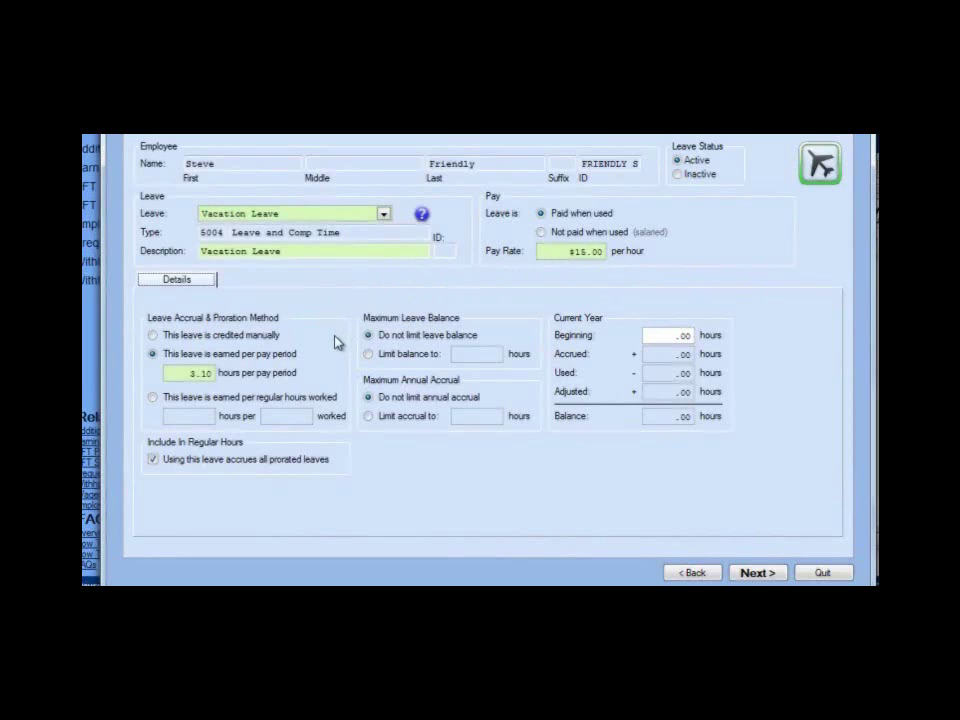
left_click(670, 334)
type("90")
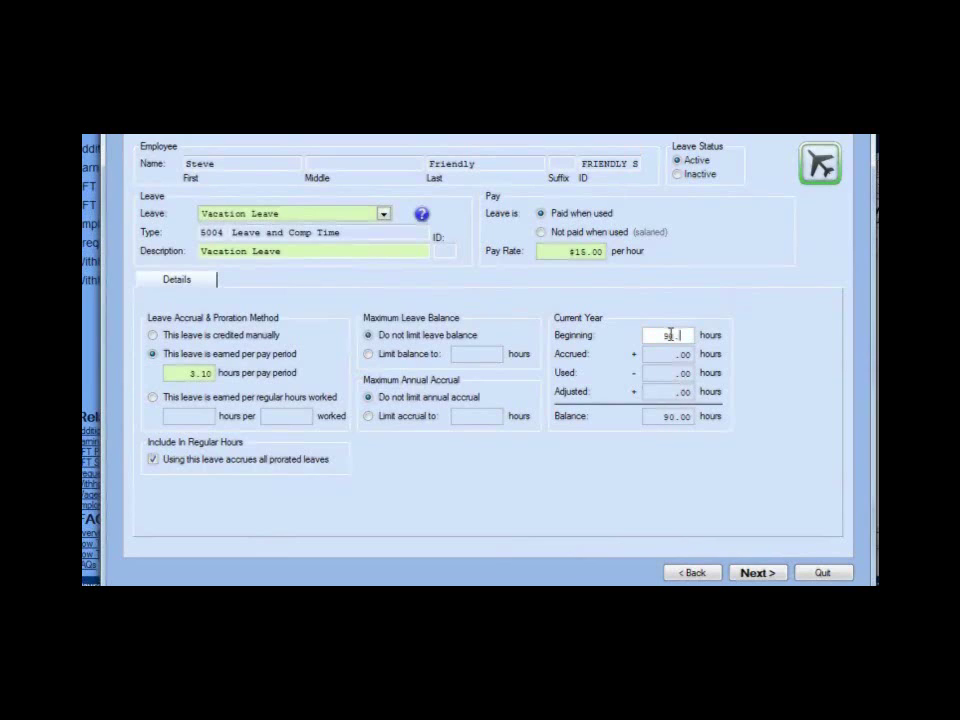
type(".8")
key("Tab")
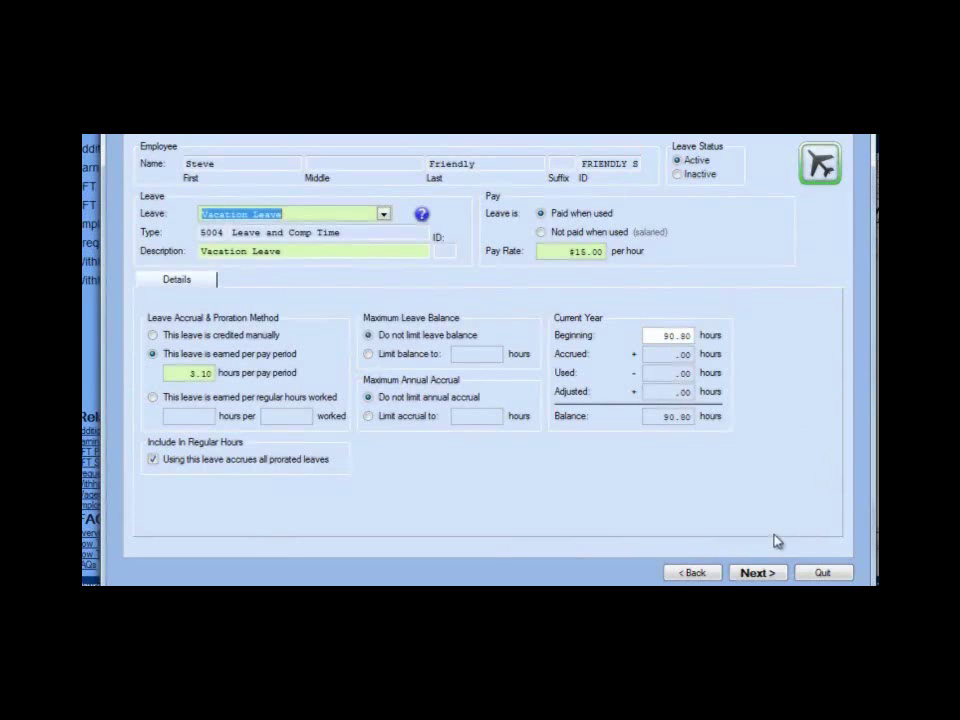
- Link Vacation Leave to Hourly Wages and choose a percentage account split
left_click(756, 573)
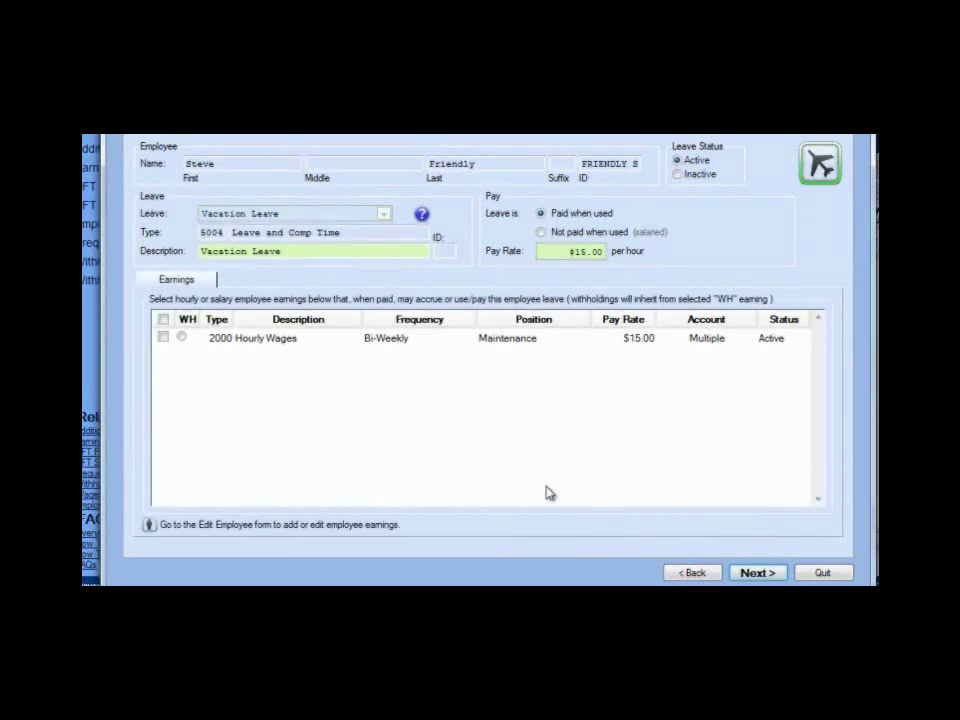
left_click(163, 338)
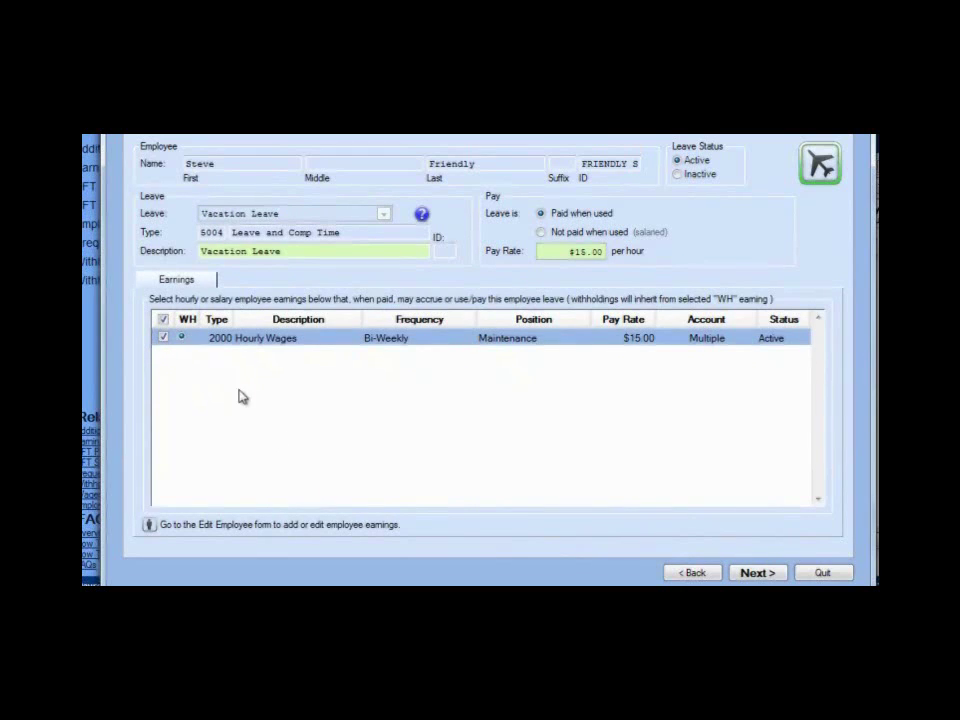
left_click(763, 573)
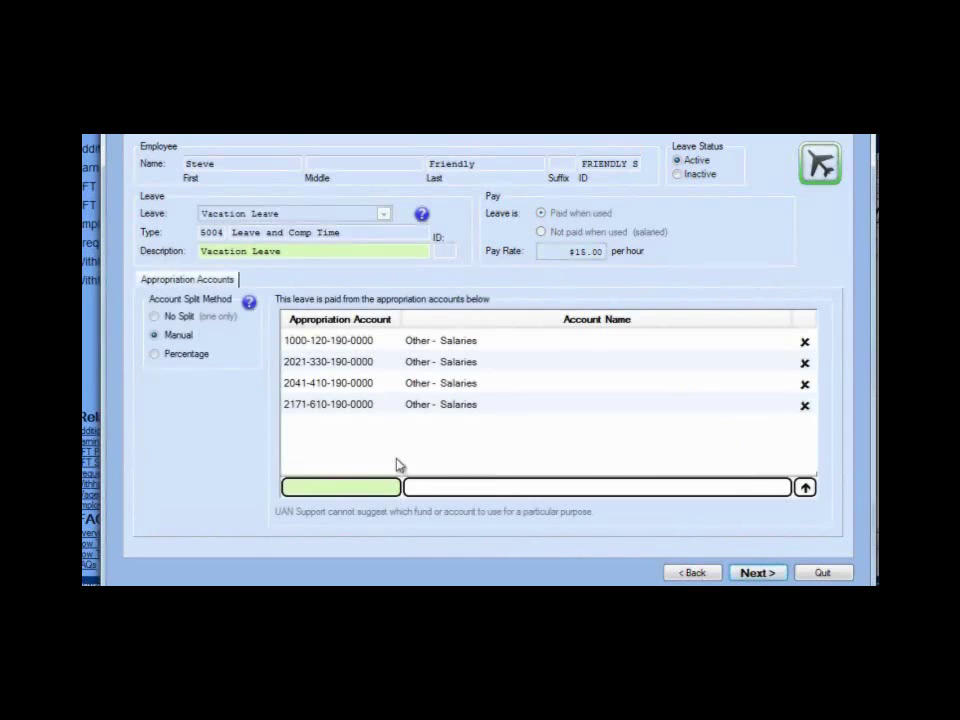
left_click(156, 358)
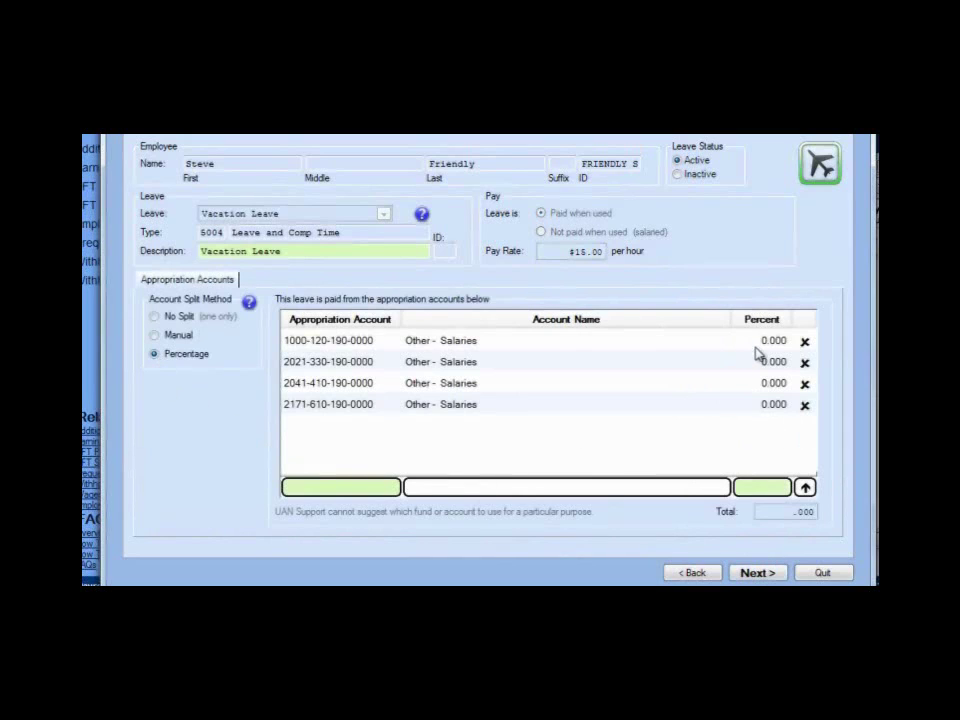
- Enter 25 percent for each of the four appropriation accounts, totalling 100
left_click(763, 344)
type("25")
key("Tab")
type("5")
key("Tab")
type("25")
key("Tab")
type("25")
key("Tab")
- Save the Vacation Leave and continue adding another leave
left_click(758, 572)
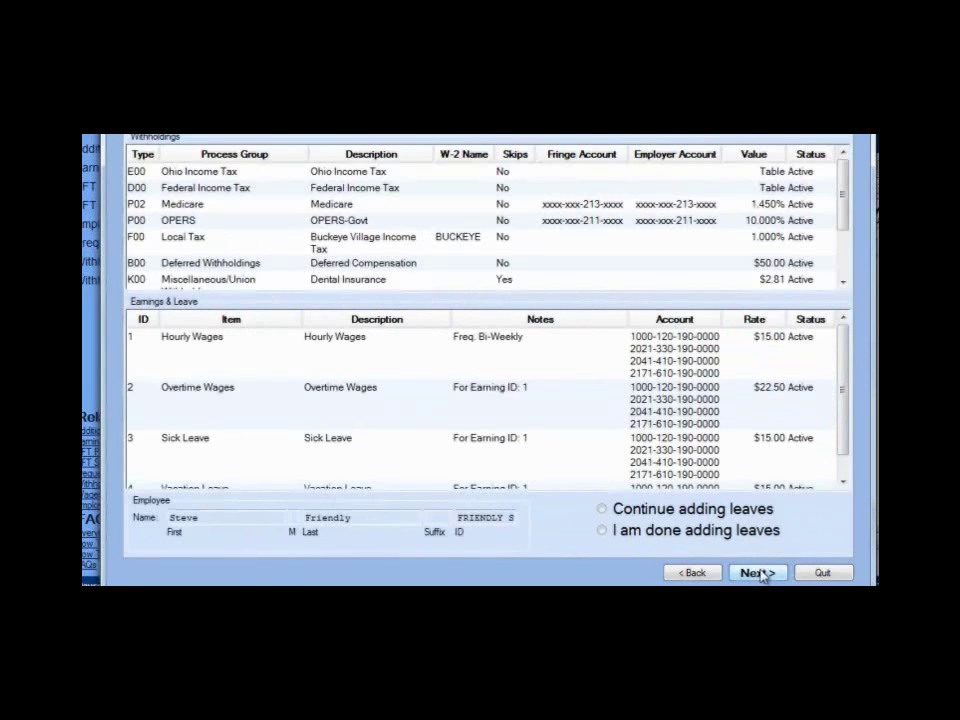
left_click(845, 484)
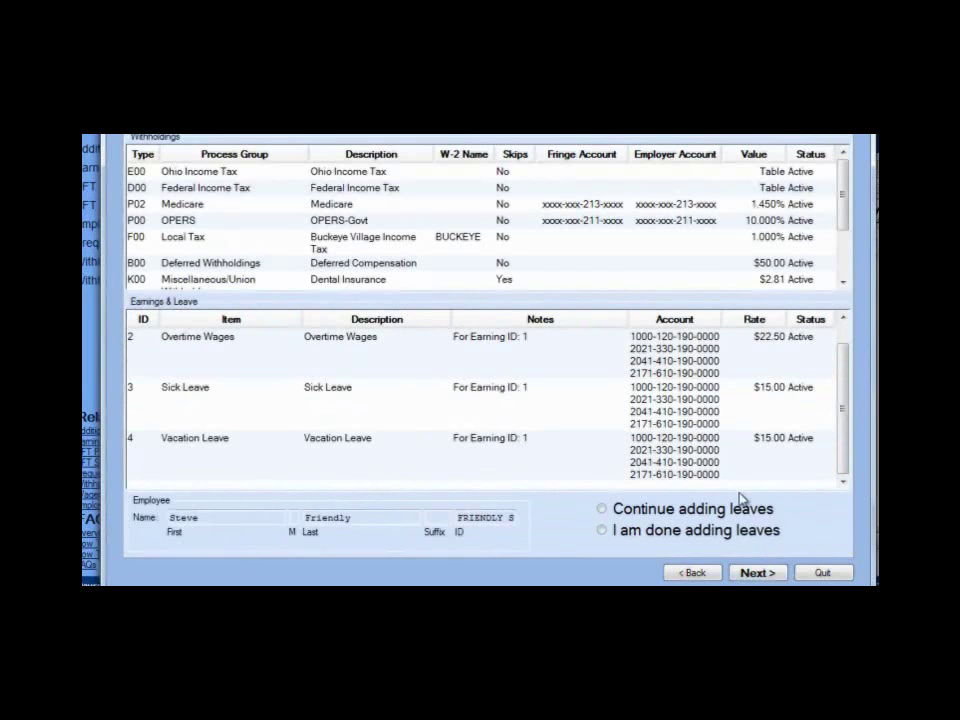
left_click(603, 509)
left_click(754, 574)
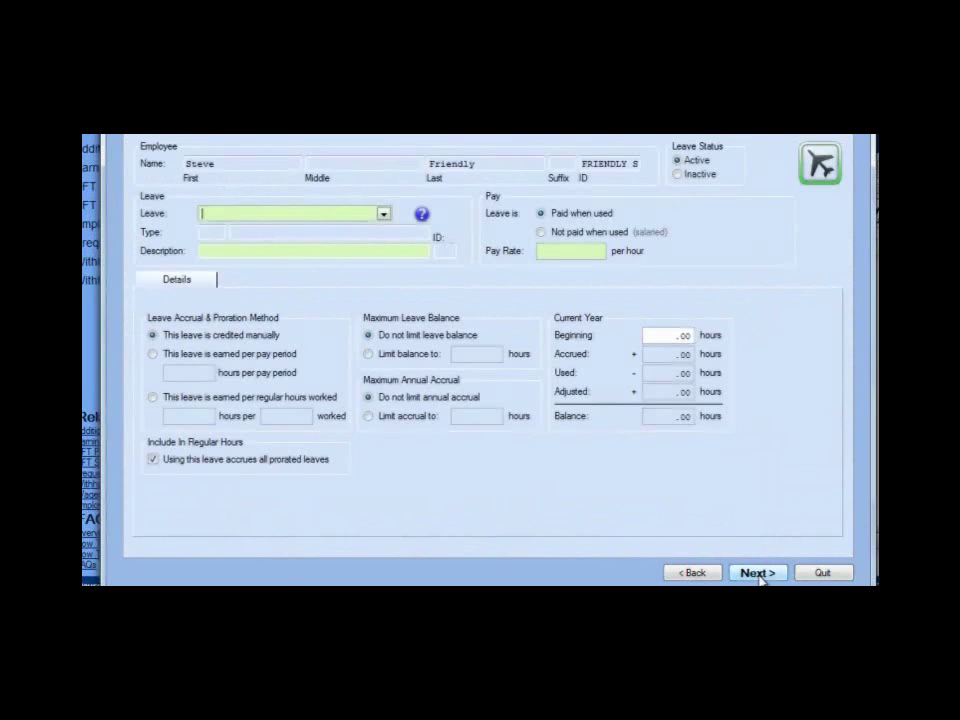
- Add a Holiday Leave with a 15.00 hourly pay rate
left_click(384, 215)
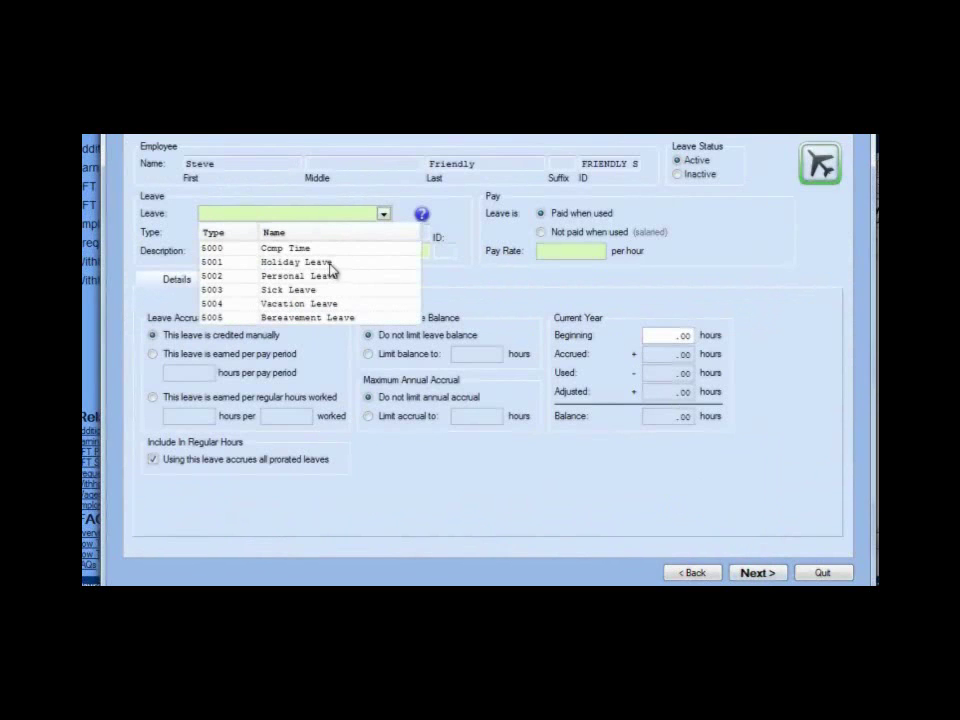
left_click(296, 262)
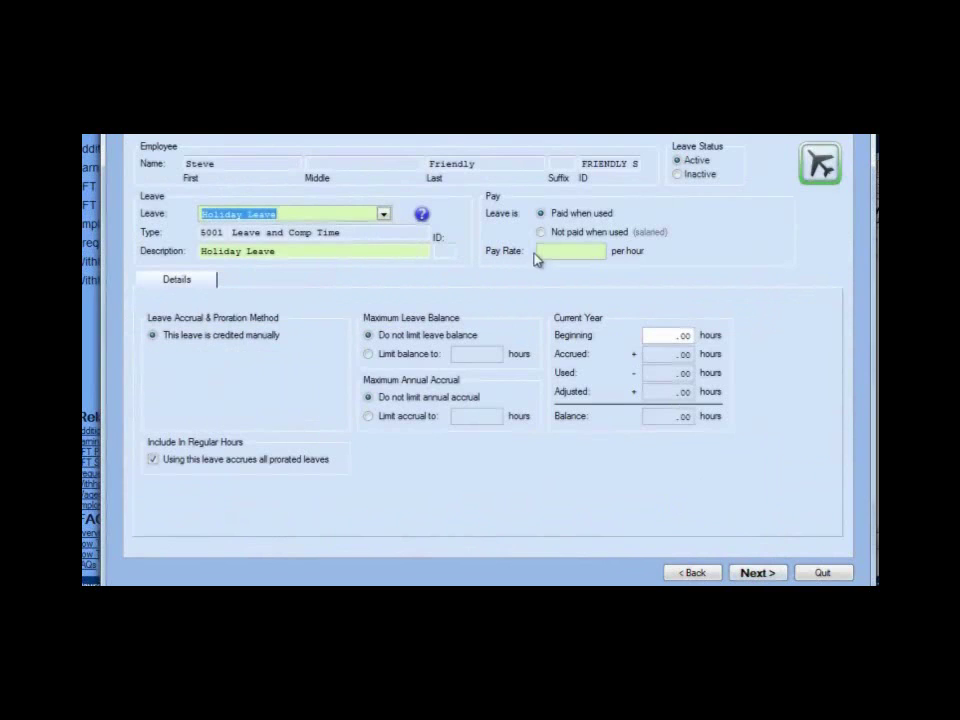
left_click(574, 256)
double_click(574, 256)
type("15")
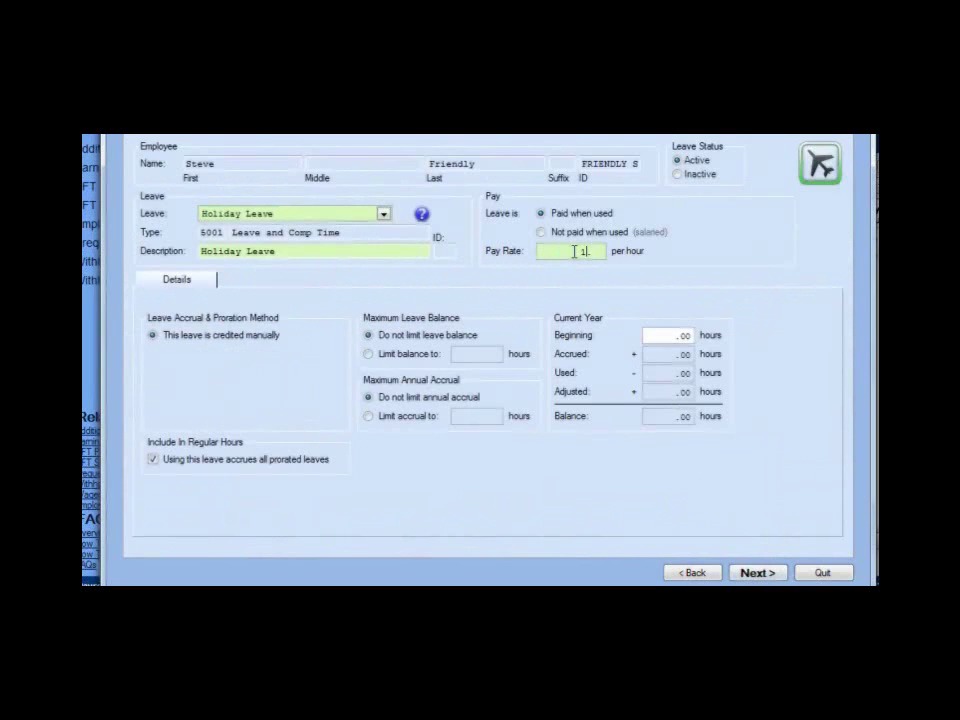
key("Tab")
- Link Holiday Leave to Hourly Wages and choose a percentage account split
left_click(759, 573)
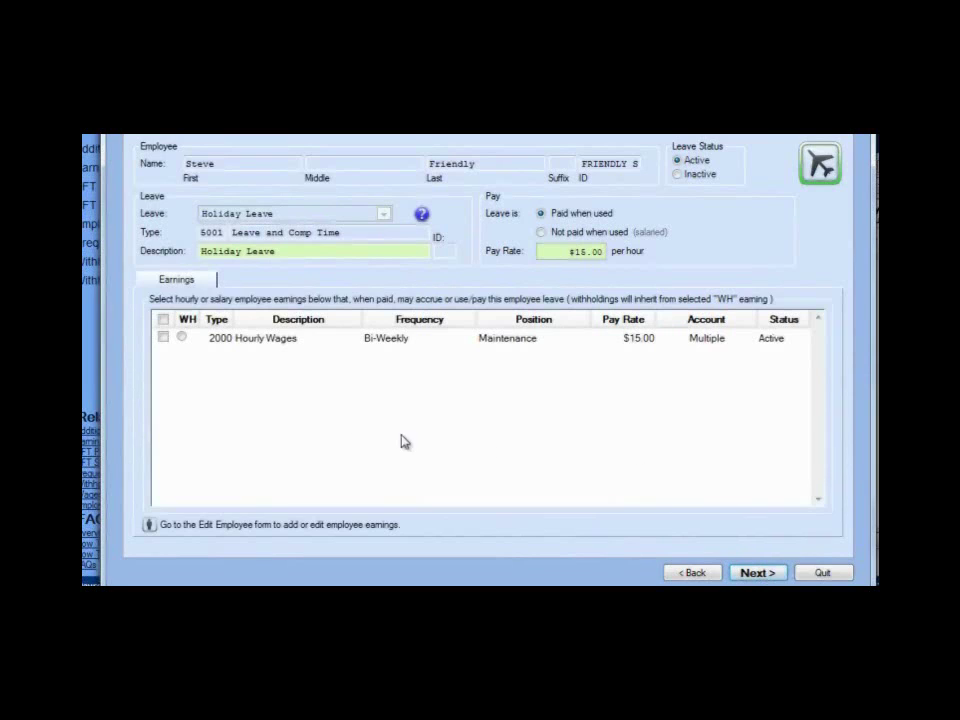
left_click(164, 337)
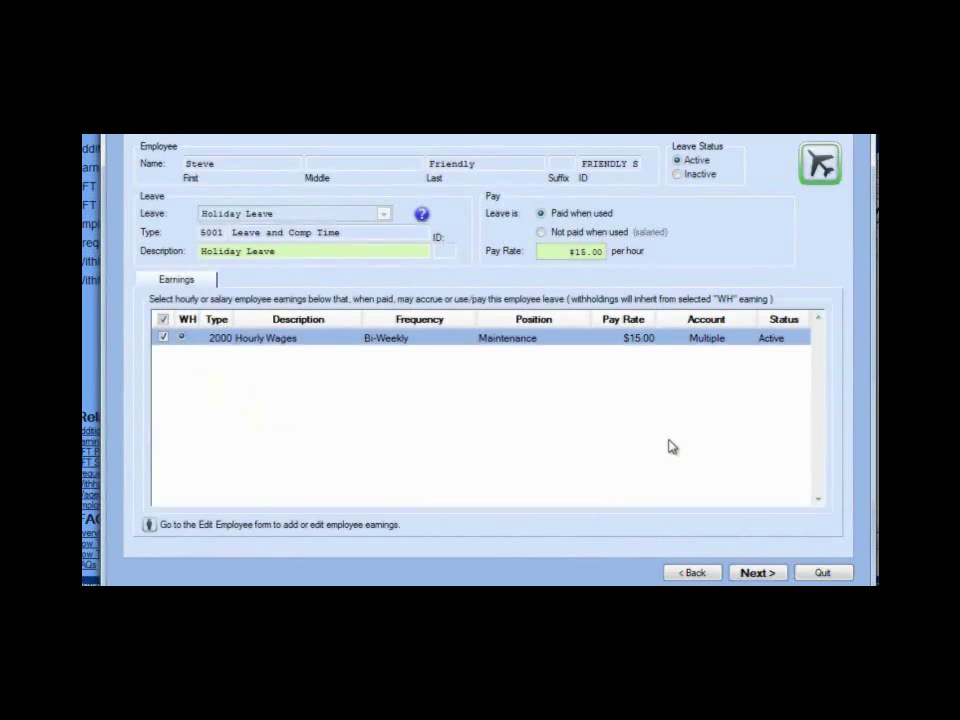
left_click(756, 576)
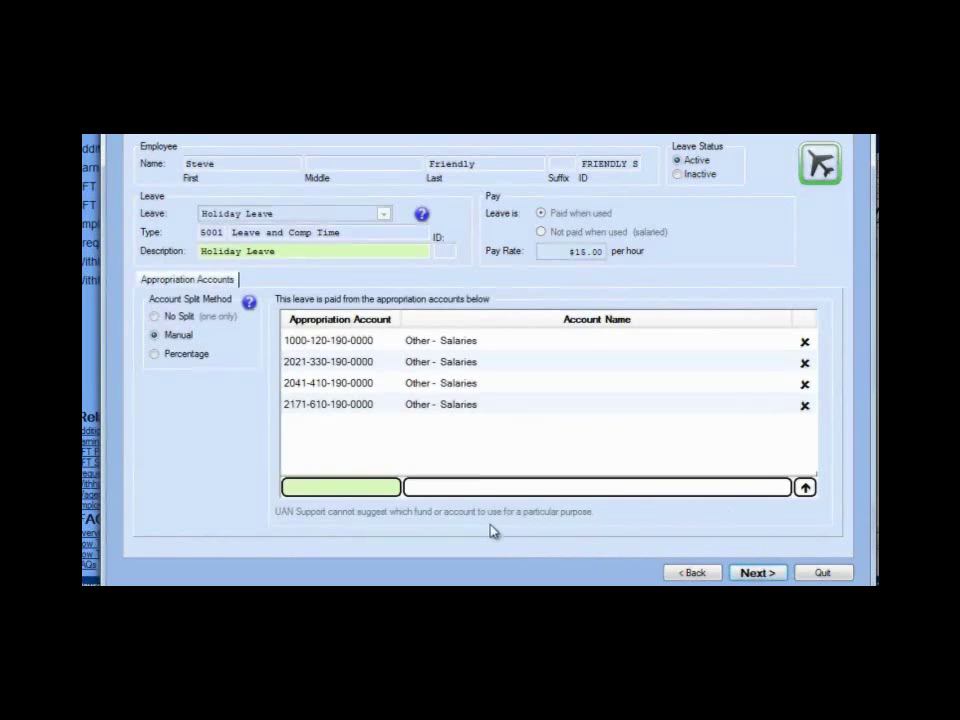
left_click(156, 355)
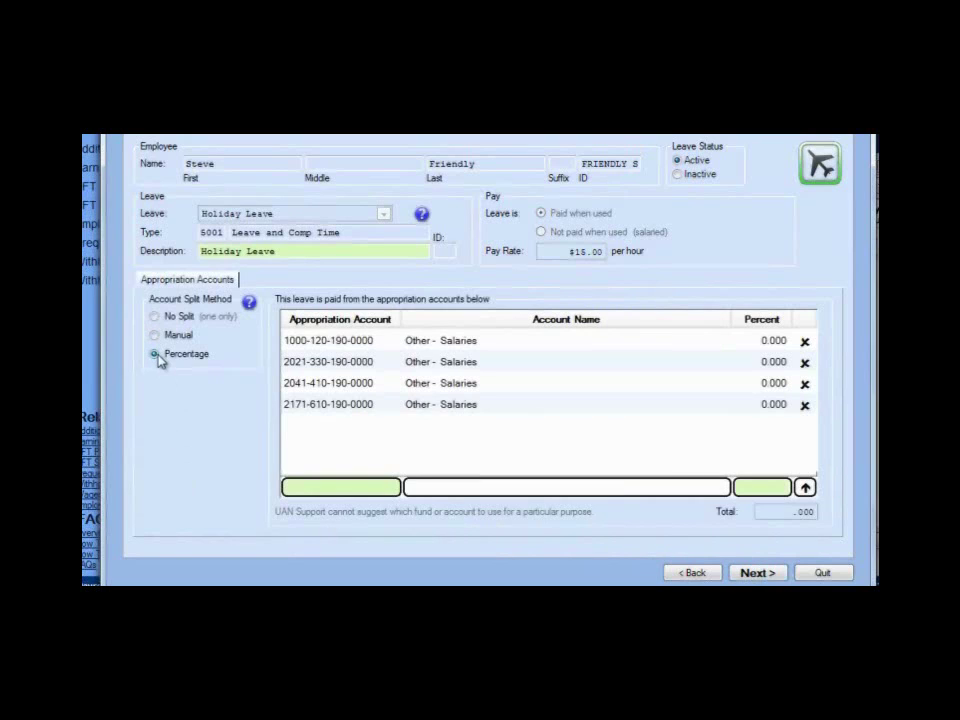
- Give each of the four salary accounts 25 percent and save the Holiday Leave
left_click(764, 341)
type("25")
key("Tab")
type("25")
key("Tab")
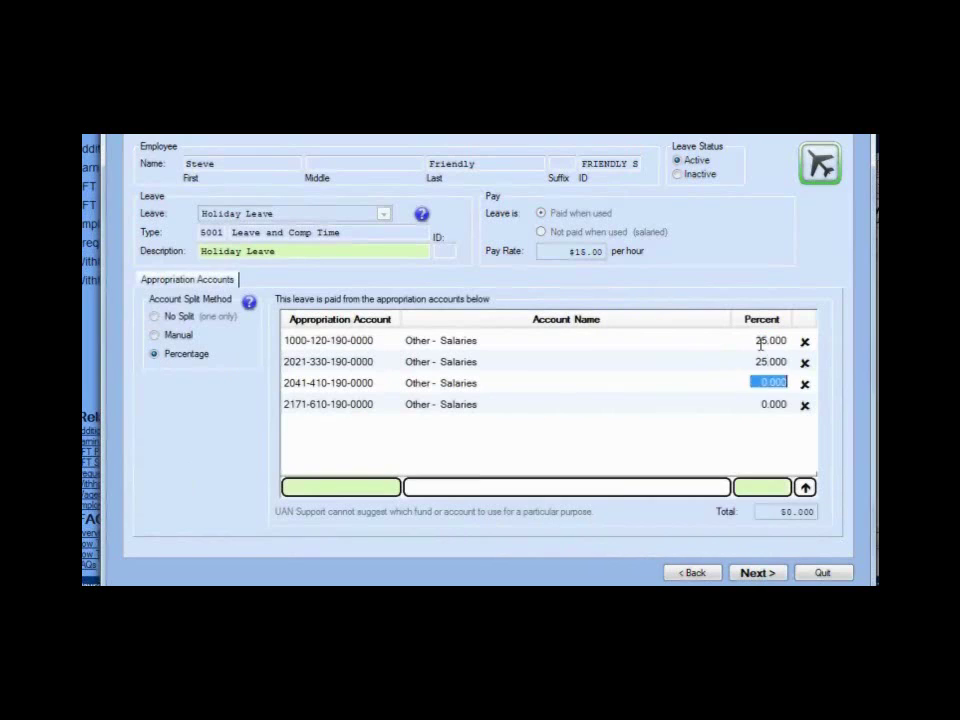
type("25")
key("Tab")
type("25")
key("Tab")
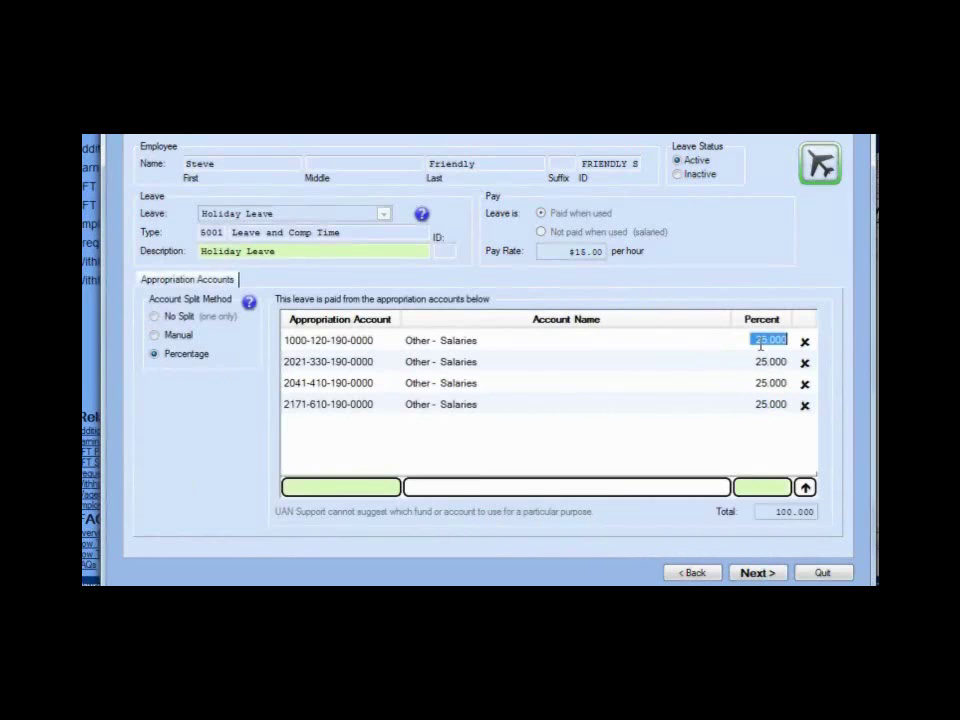
left_click(757, 573)
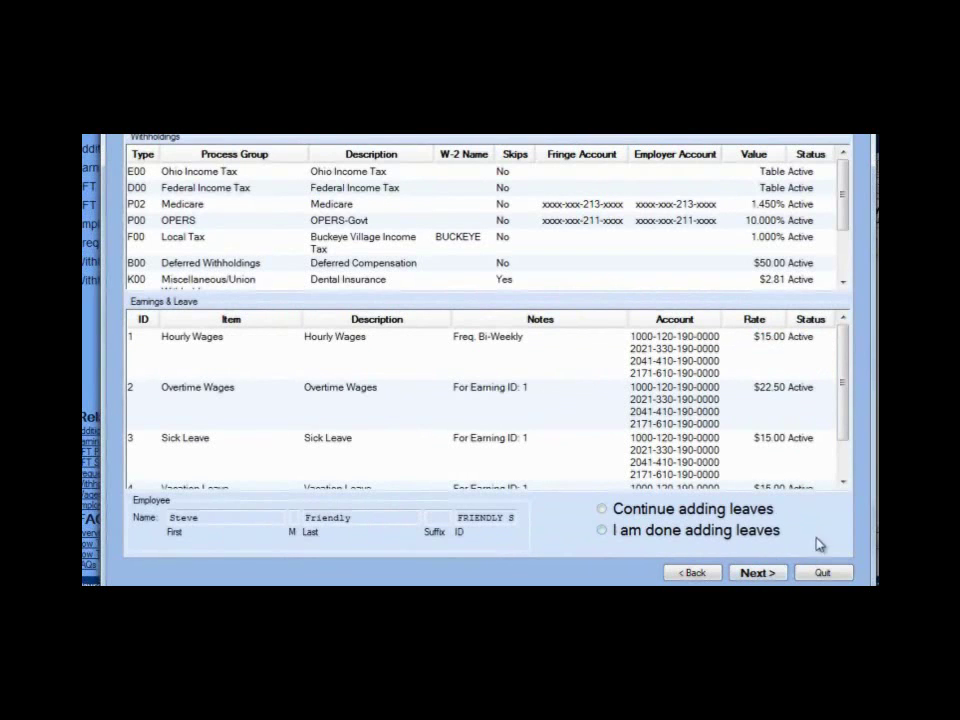
- Continue adding leaves to get a blank new-leave form
left_click(843, 482)
left_click(843, 482)
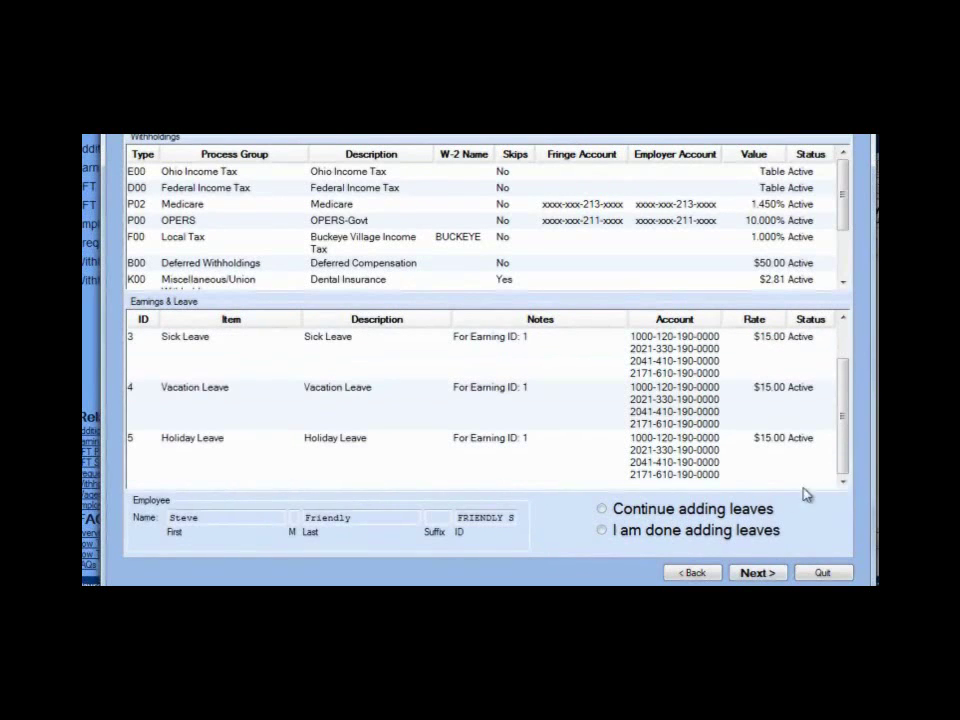
left_click(604, 510)
left_click(757, 573)
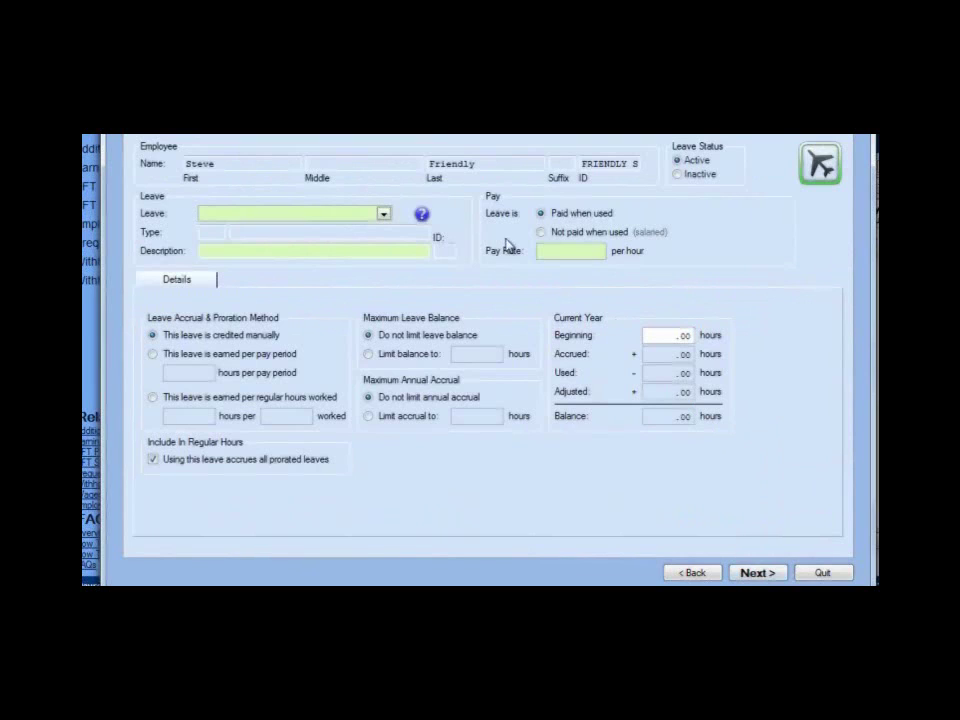
- Add a Comp Time leave with a 15.00 pay rate
left_click(385, 217)
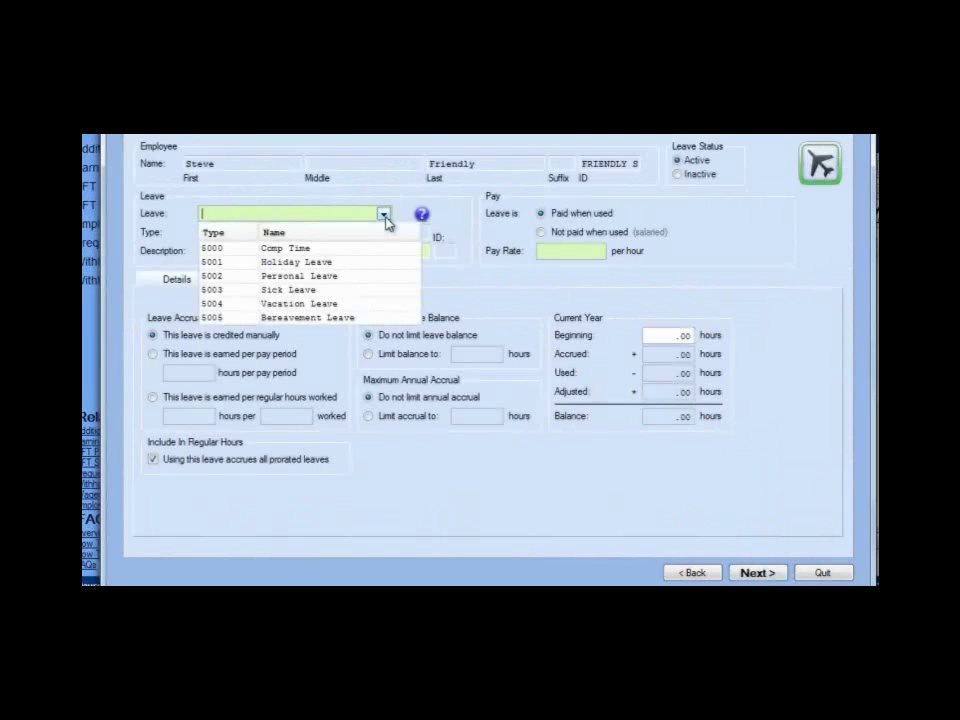
left_click(338, 249)
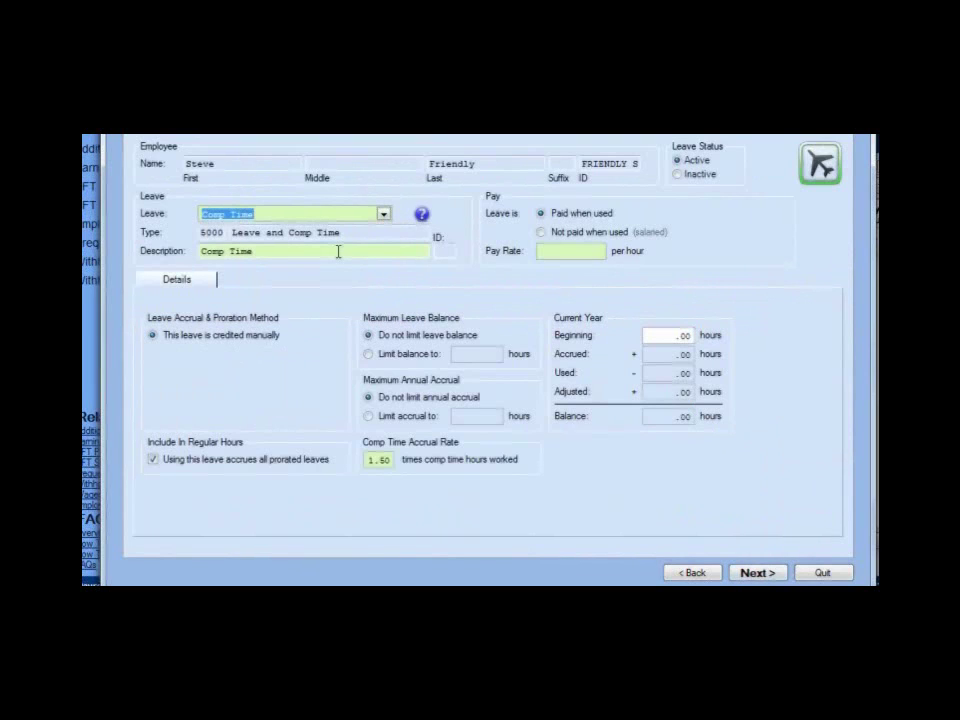
left_click(574, 255)
type("15.00")
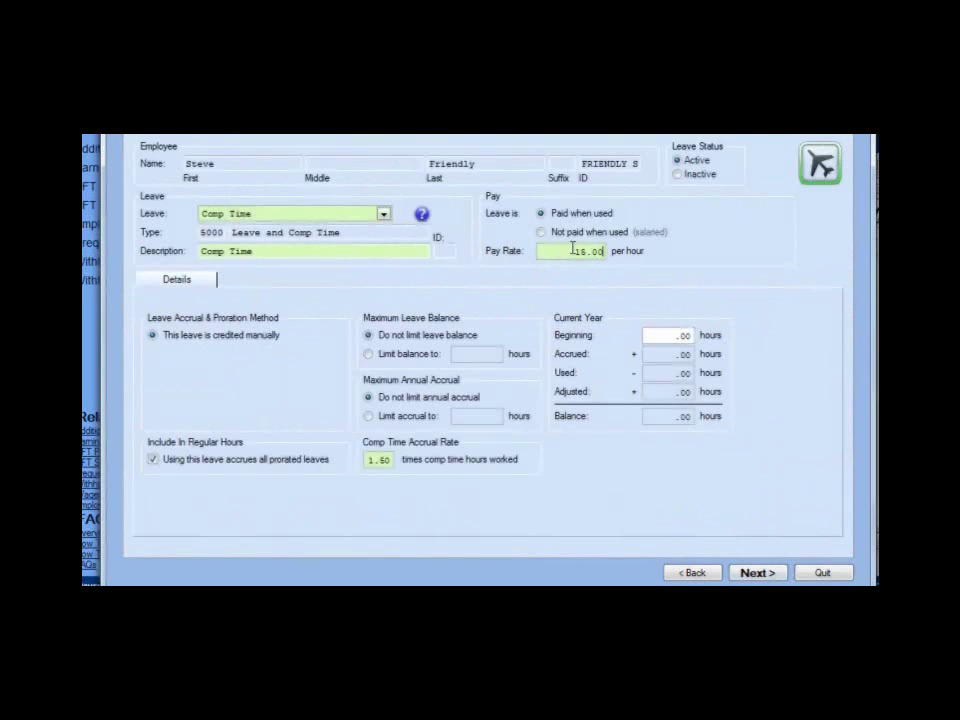
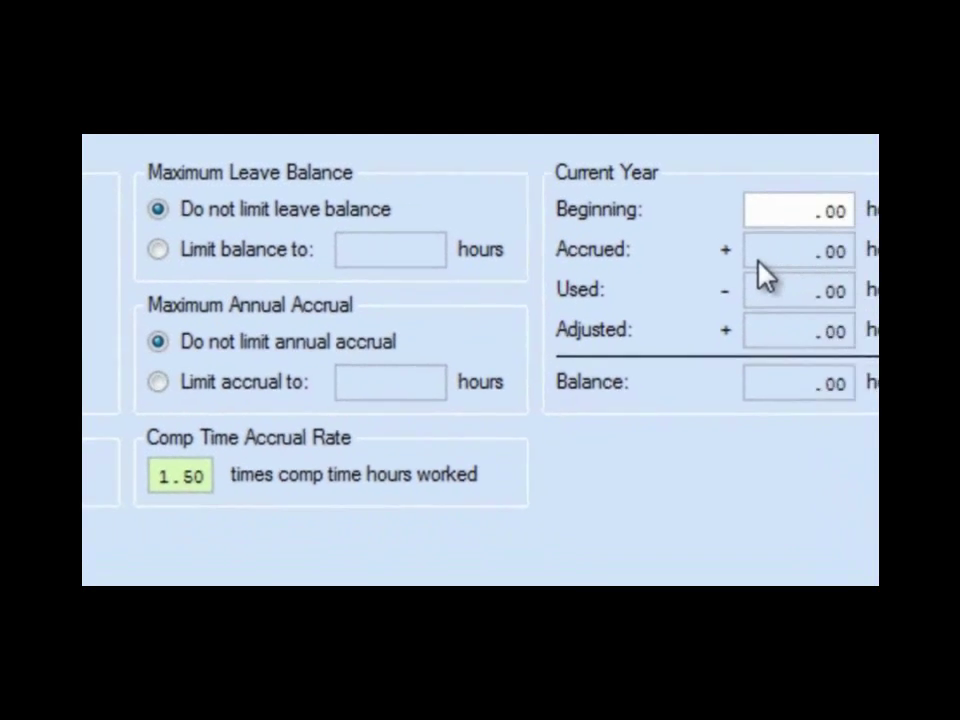
- Give the Comp Time leave 10.00 beginning hours and attach the Hourly Wages earning
left_click(698, 197)
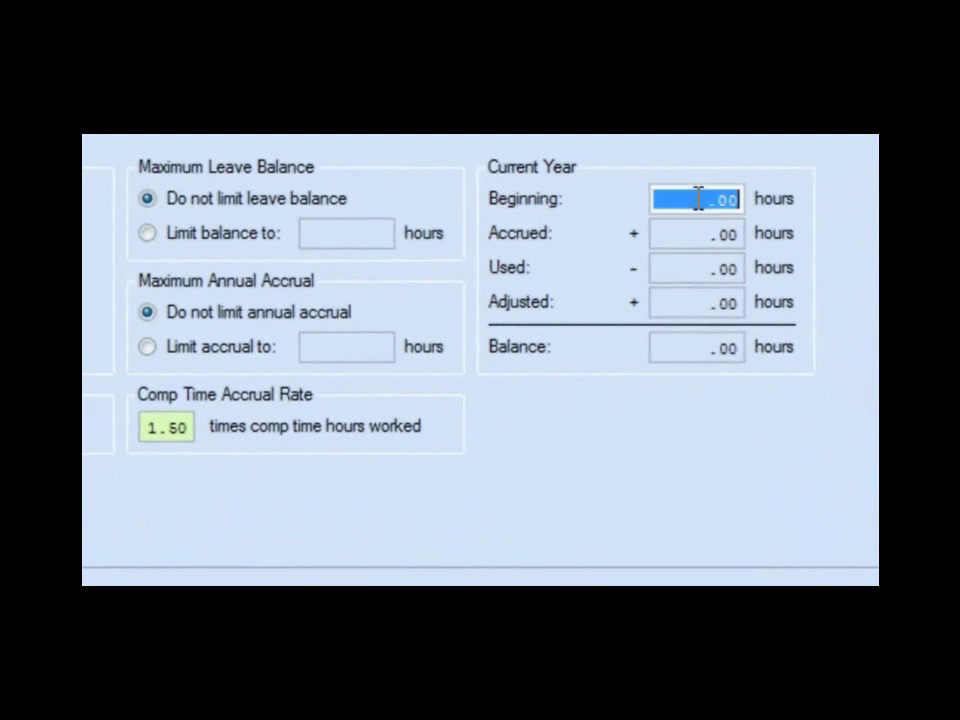
type("10.00")
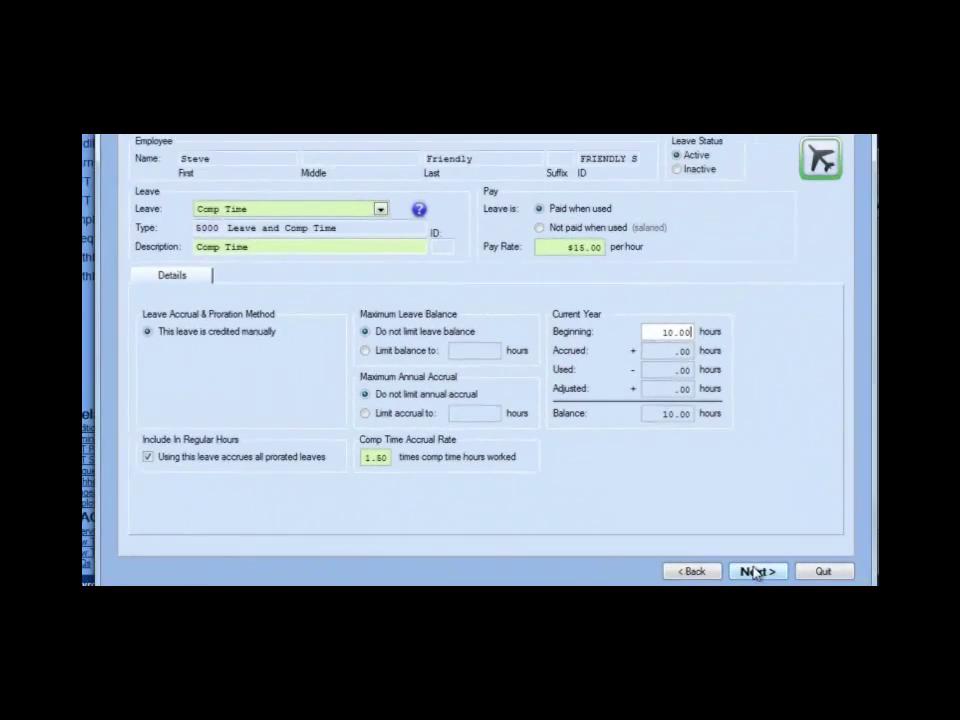
left_click(756, 572)
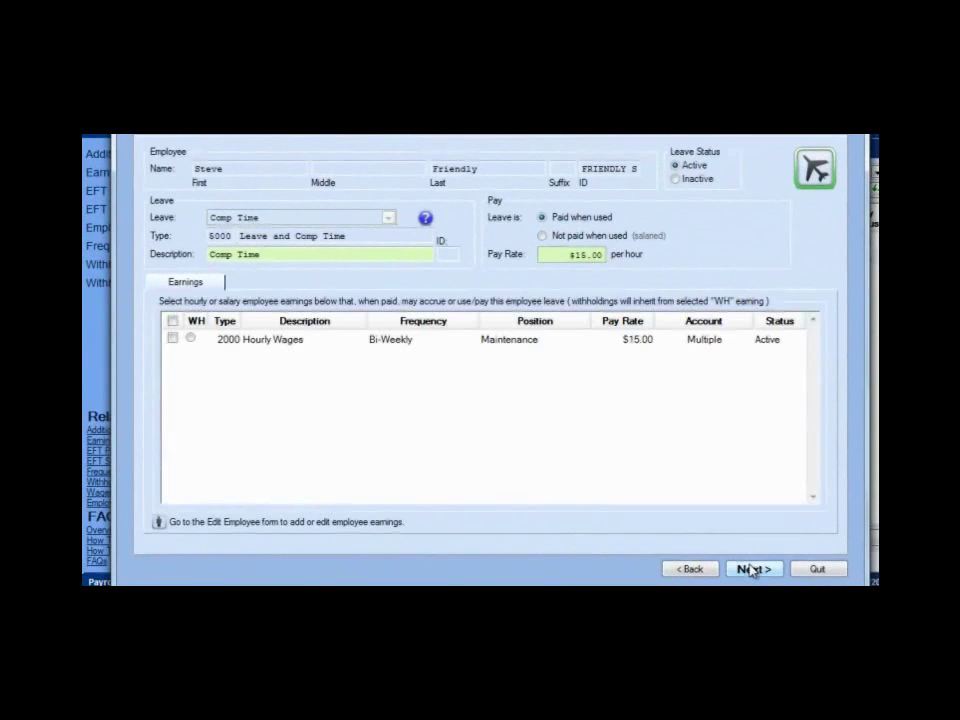
left_click(173, 340)
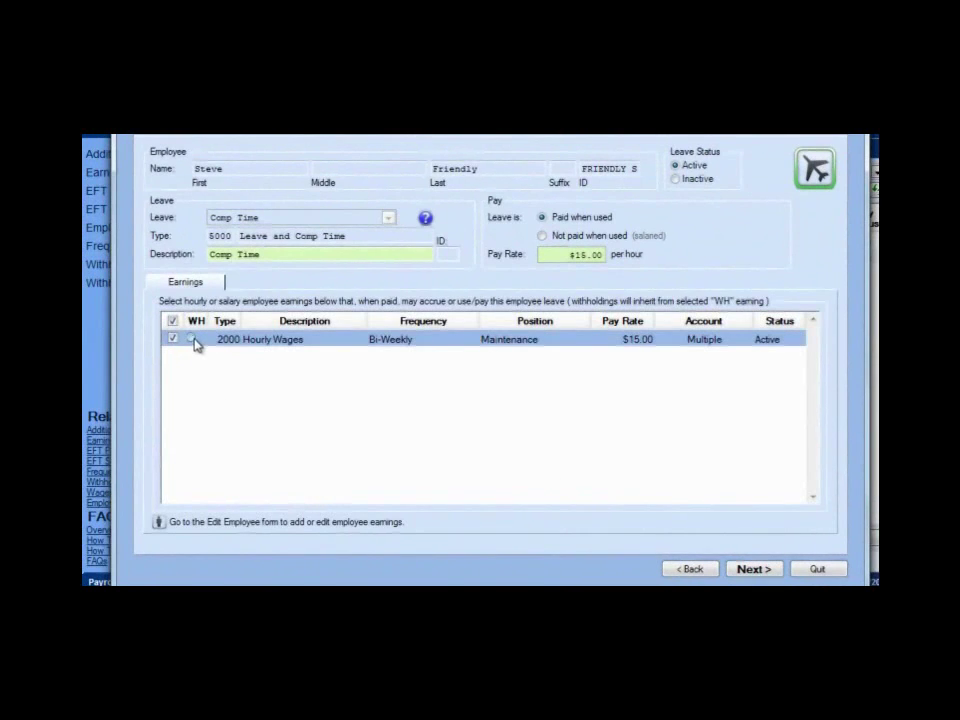
left_click(757, 569)
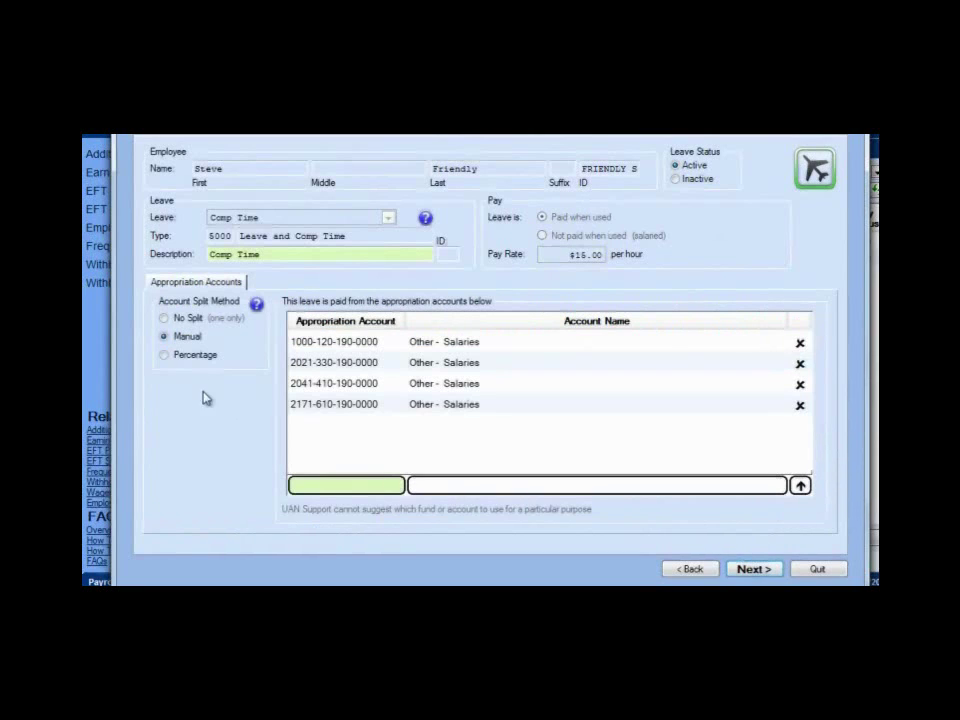
- Split the Comp Time leave by percentage, 25% to each of the four accounts
left_click(166, 361)
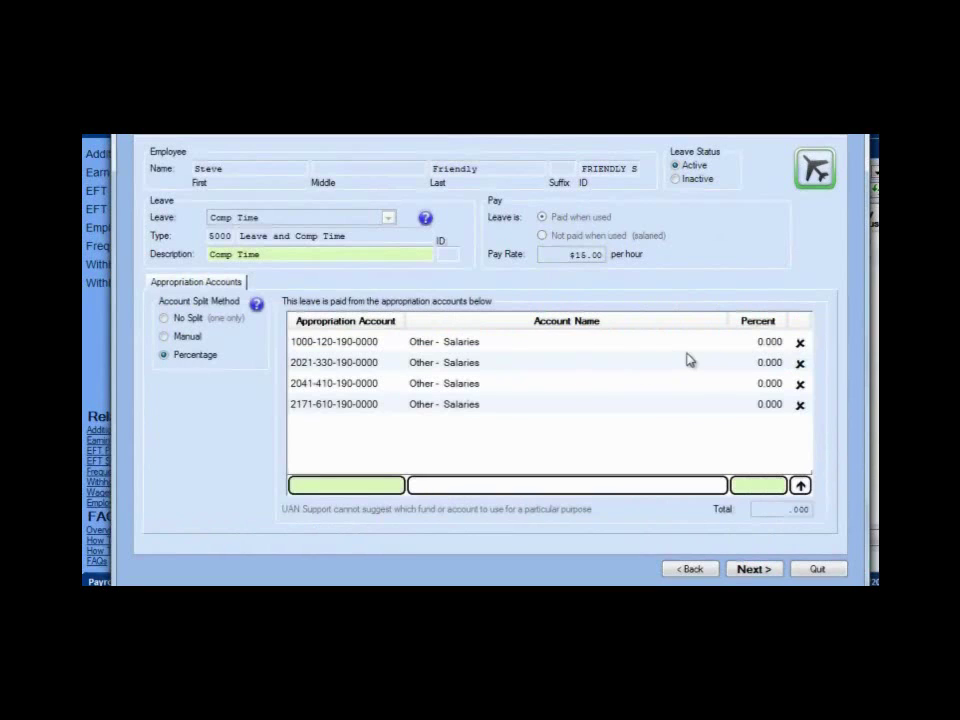
left_click(770, 341)
type("25")
key("Tab")
type("25")
key("Tab")
type("25")
key("Tab")
type("25")
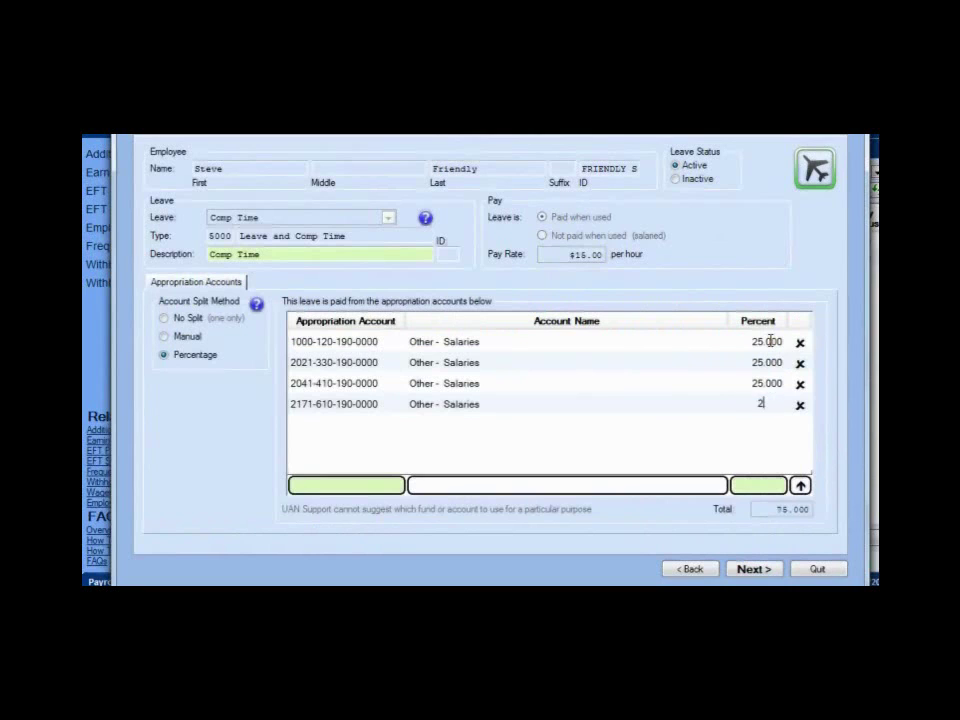
key("Tab")
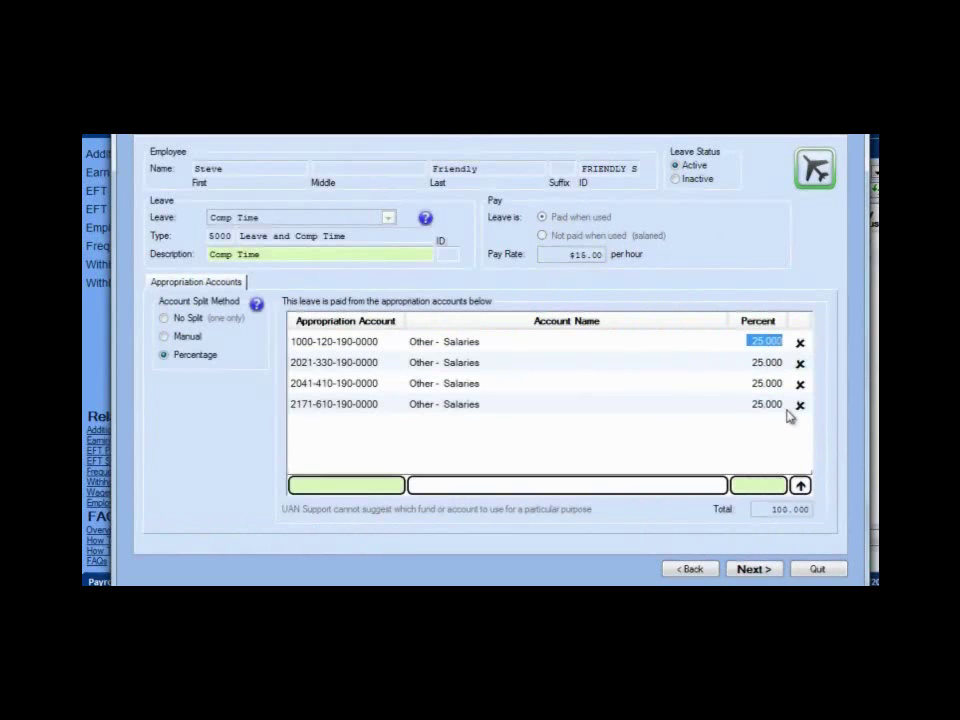
left_click(760, 569)
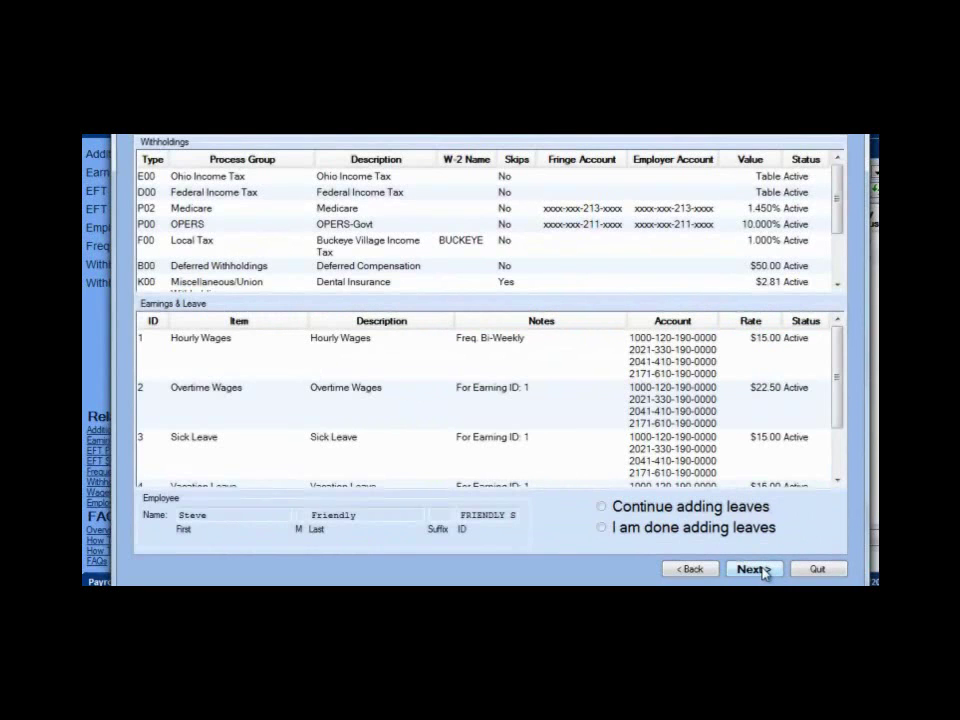
- Stop adding leaves, finish the wizard, and choose to show the General Information Report
left_click(650, 530)
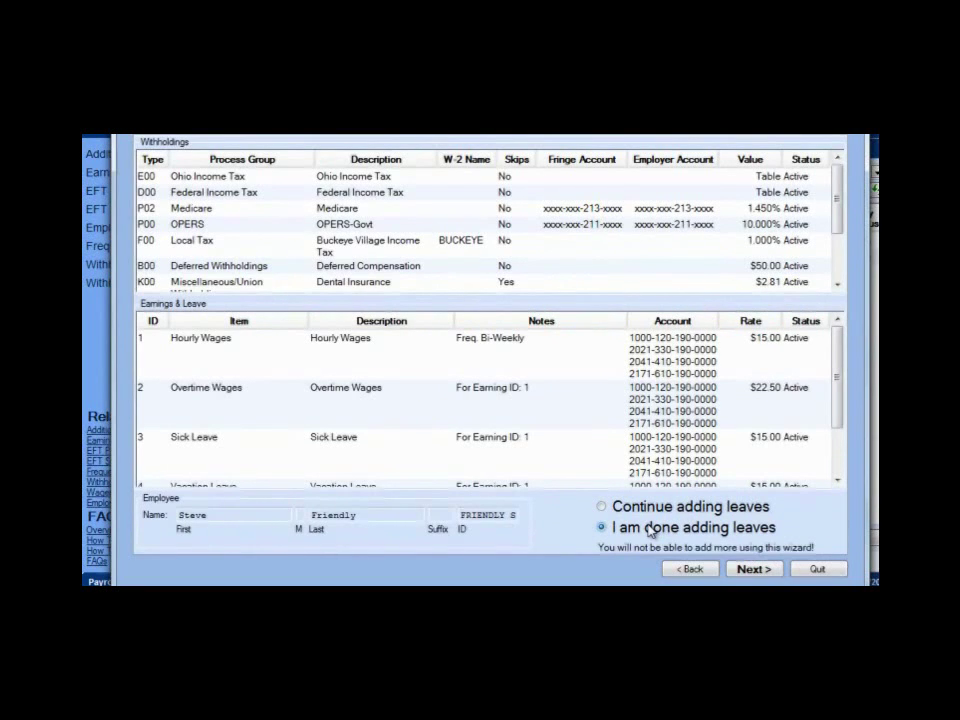
left_click(752, 569)
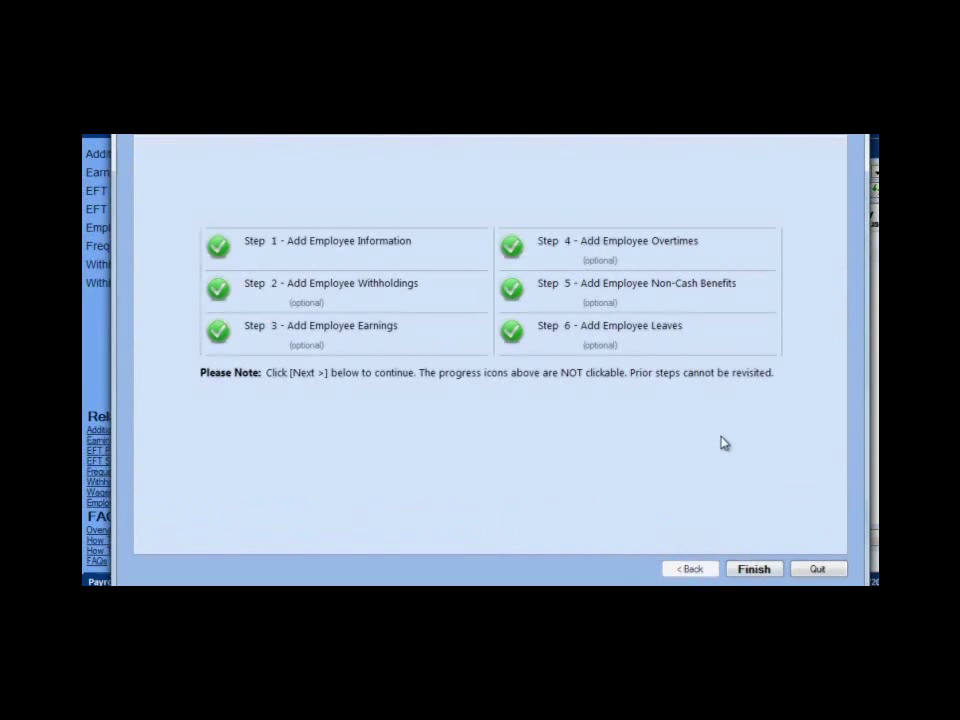
left_click(754, 569)
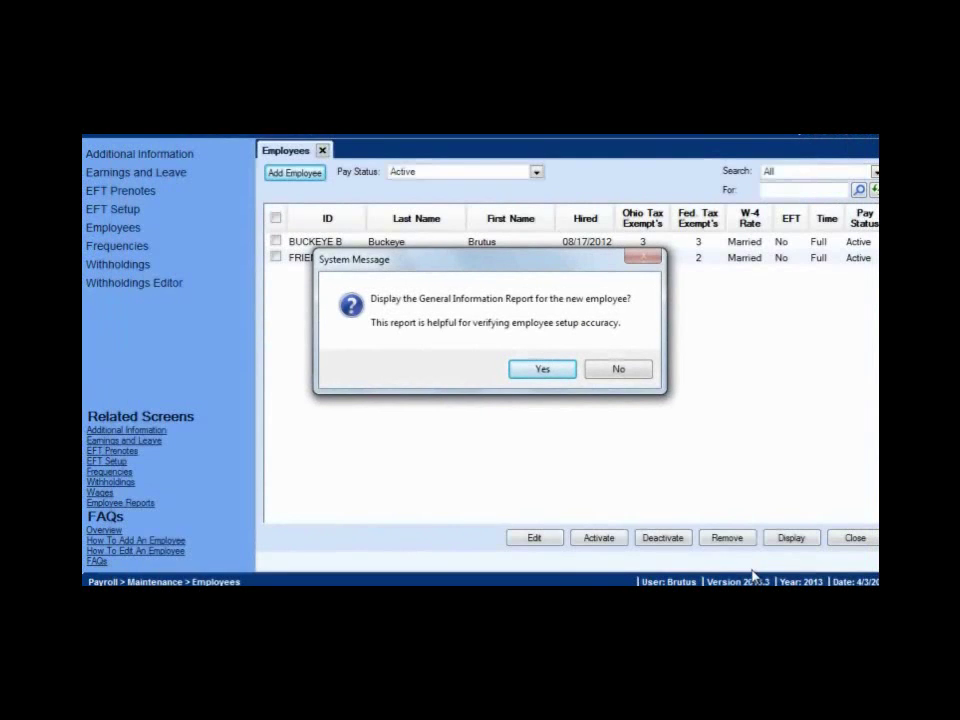
left_click(555, 370)
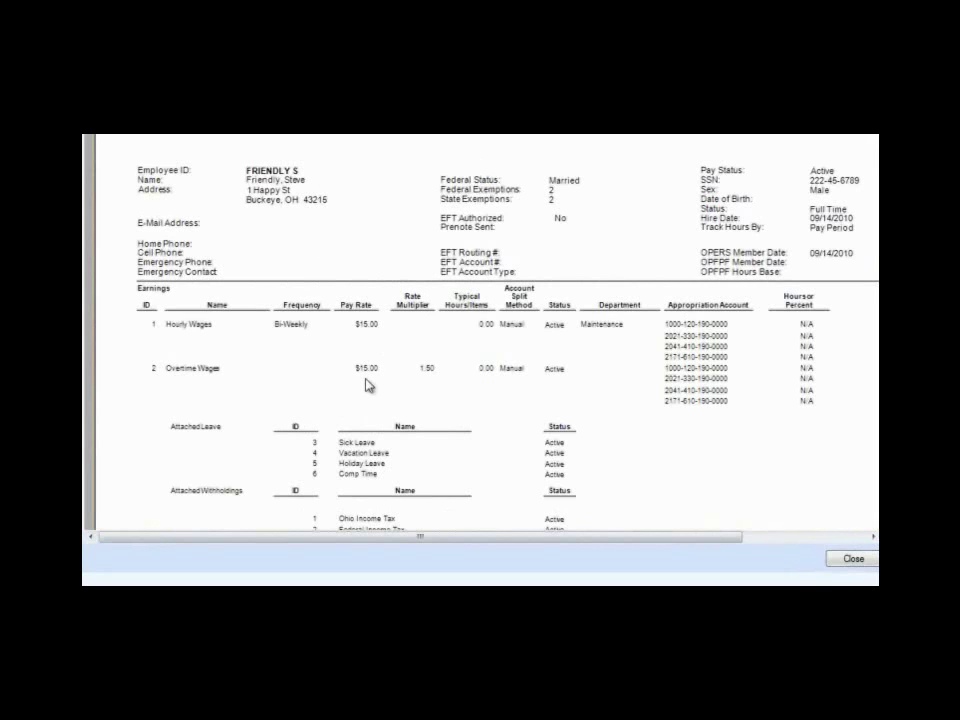
- Scroll through the report's earnings, leaves and withholdings sections
scroll(407, 390, "down", 1)
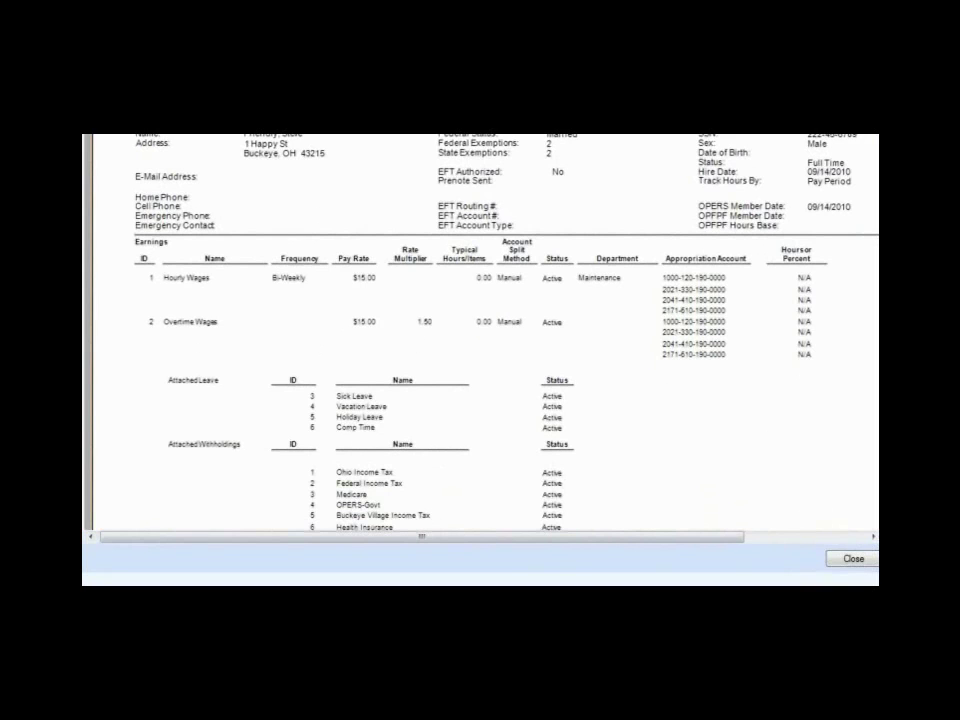
scroll(480, 330, "down", 3)
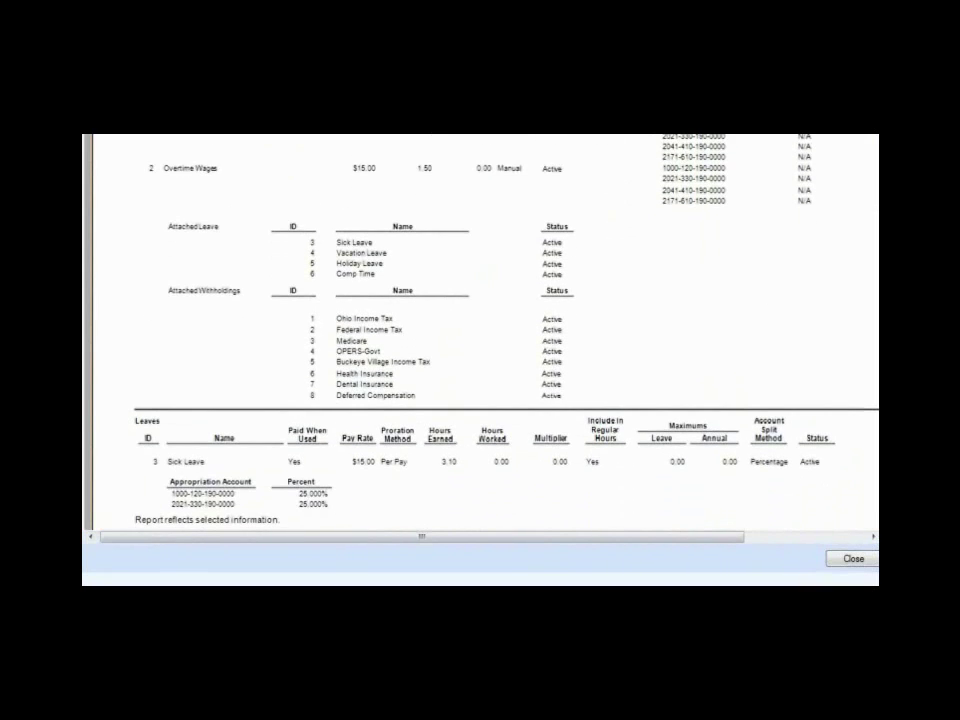
scroll(480, 330, "down", 5)
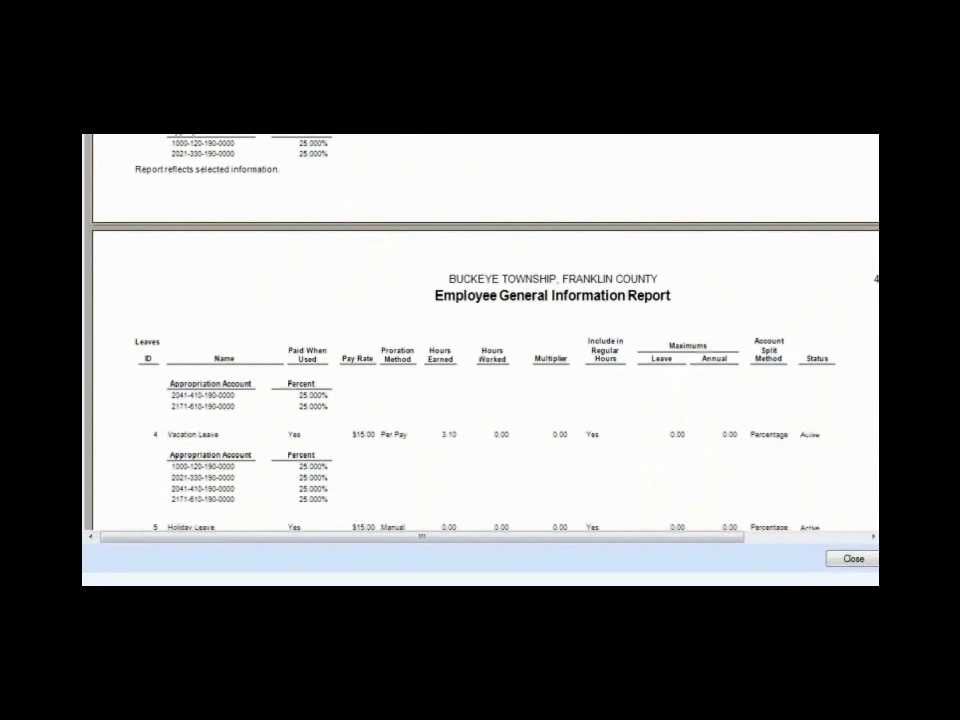
scroll(480, 330, "down", 4)
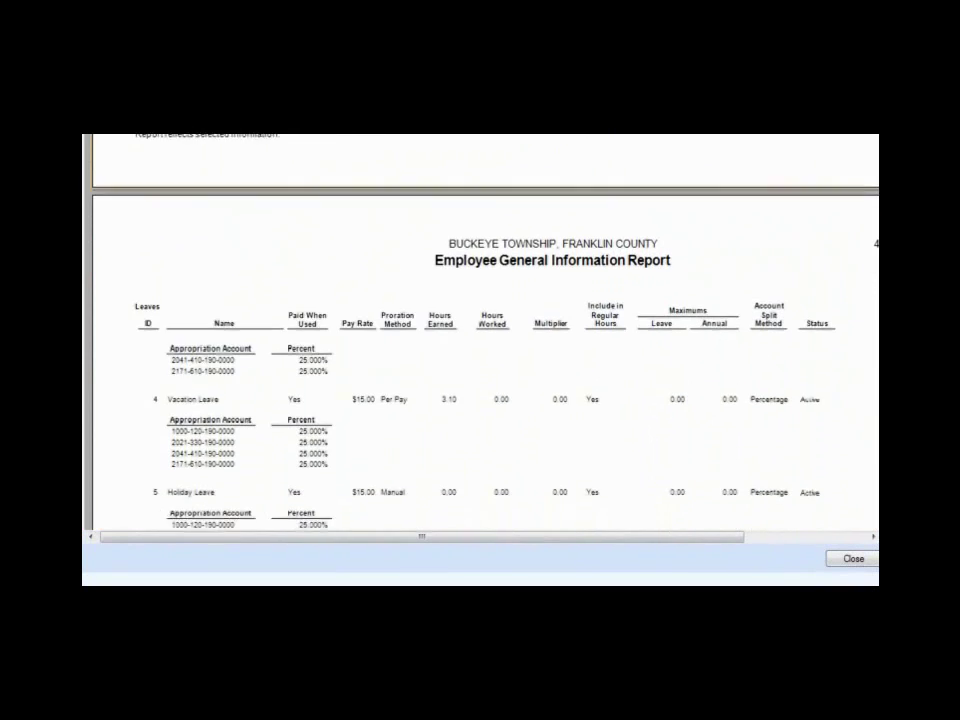
scroll(480, 330, "down", 2)
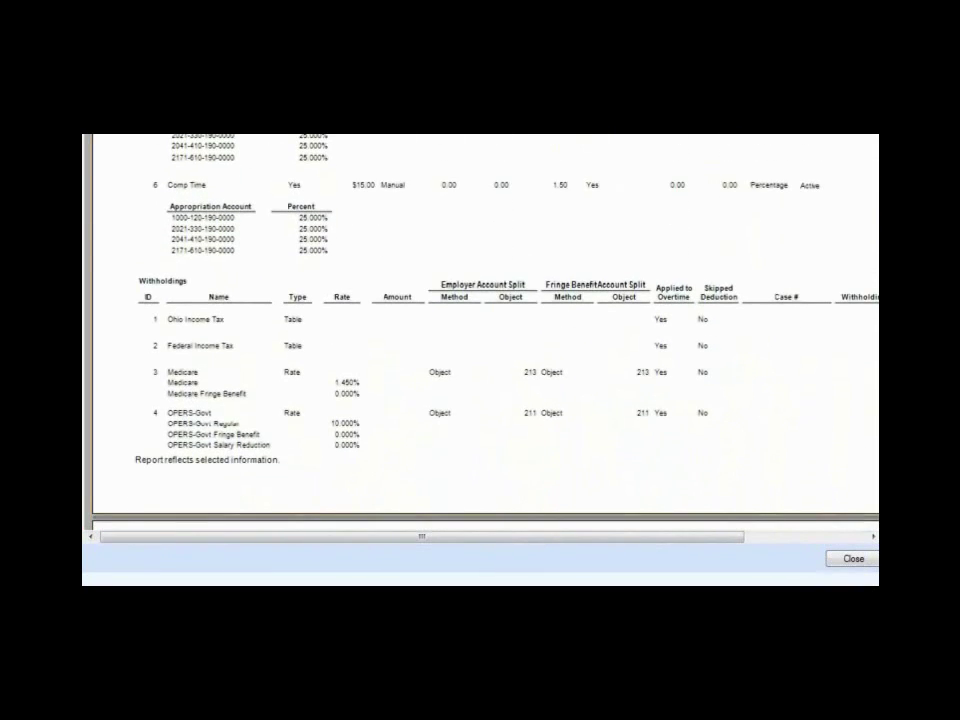
scroll(480, 330, "down", 4)
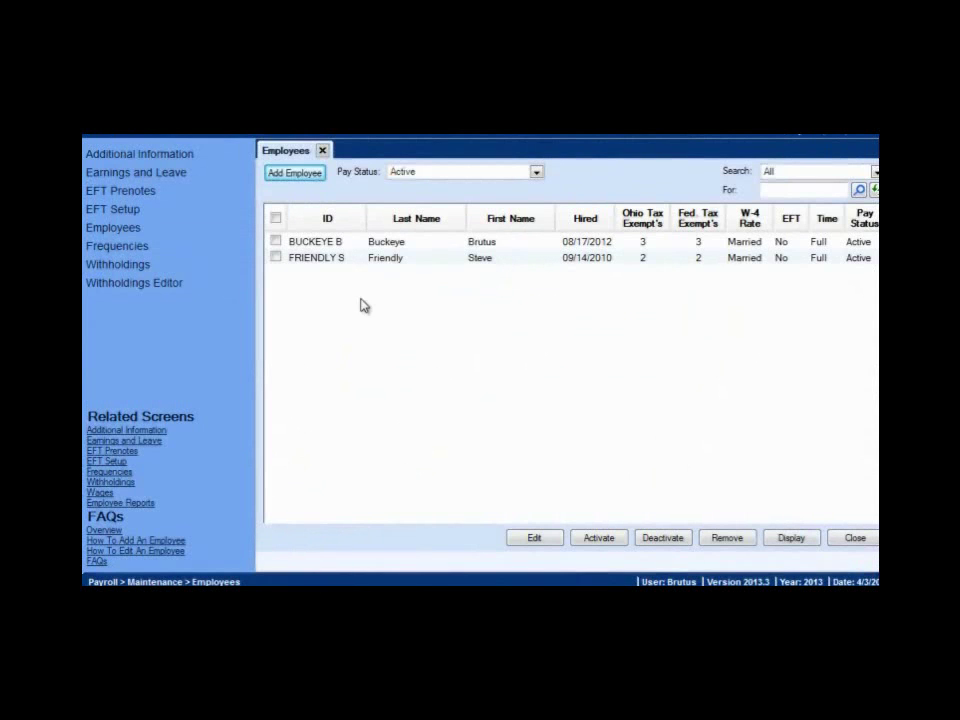
- Select and deselect the new employee row, then start adding another employee
left_click(276, 258)
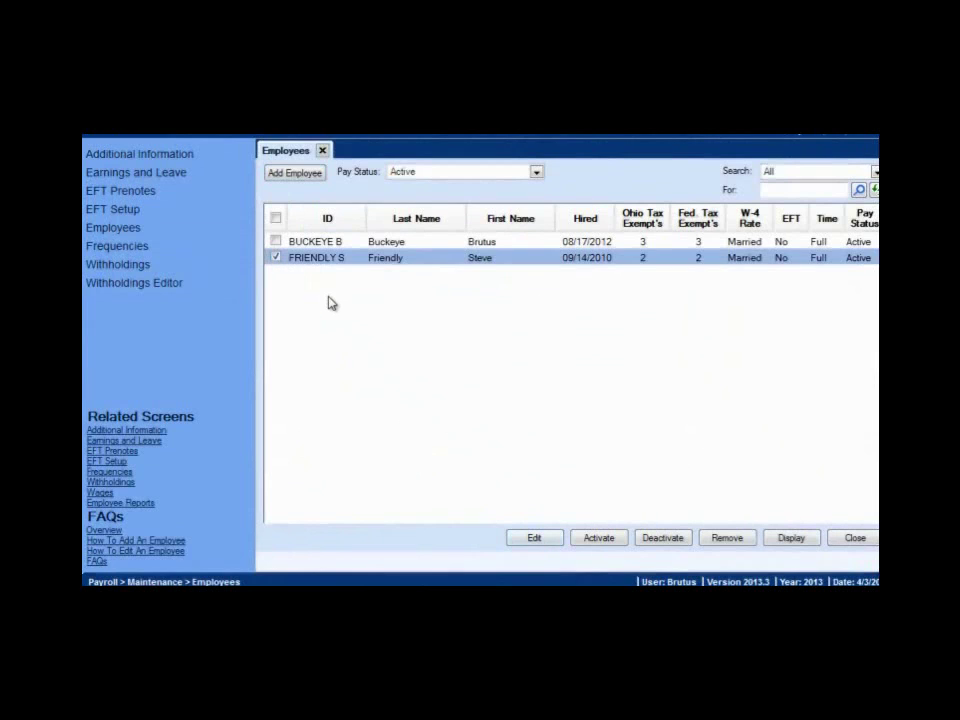
left_click(280, 258)
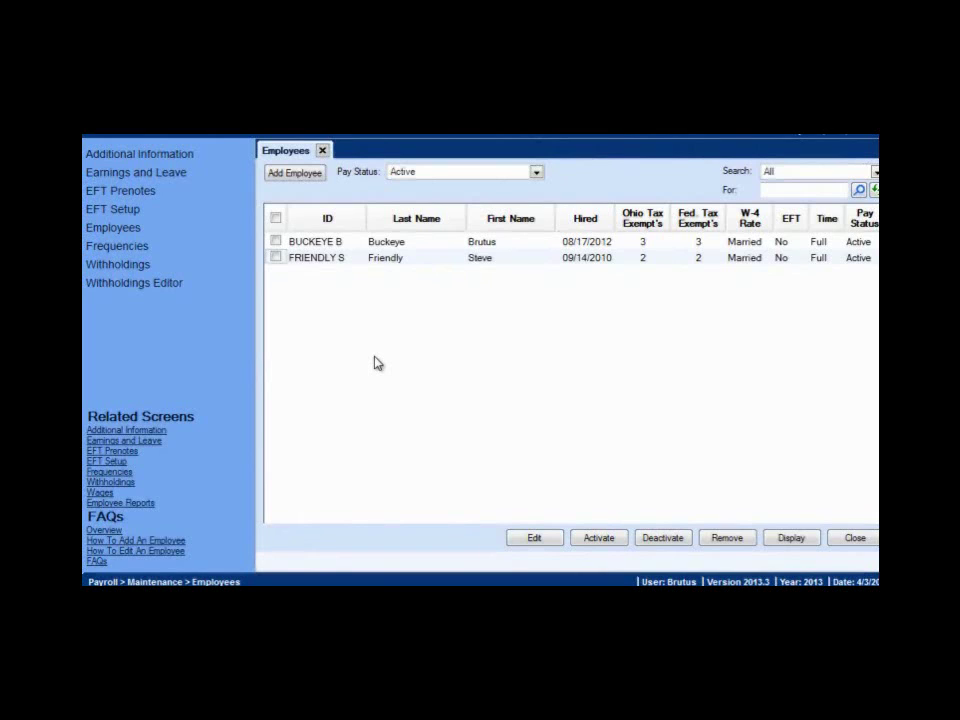
left_click(295, 173)
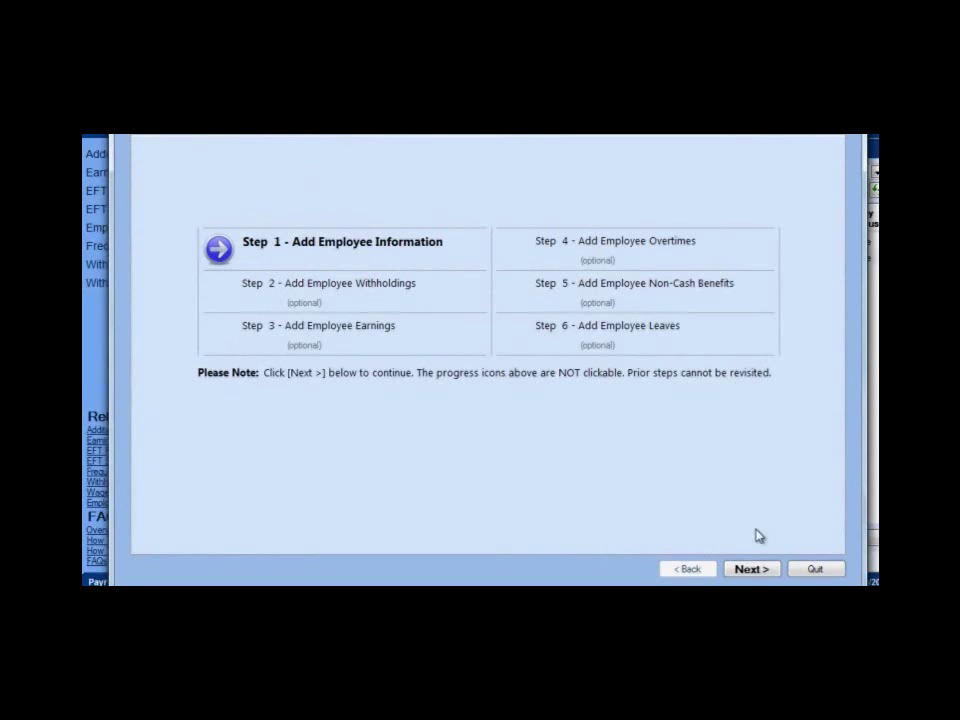
- Enter the second employee's first name and the remaining name fields
left_click(752, 569)
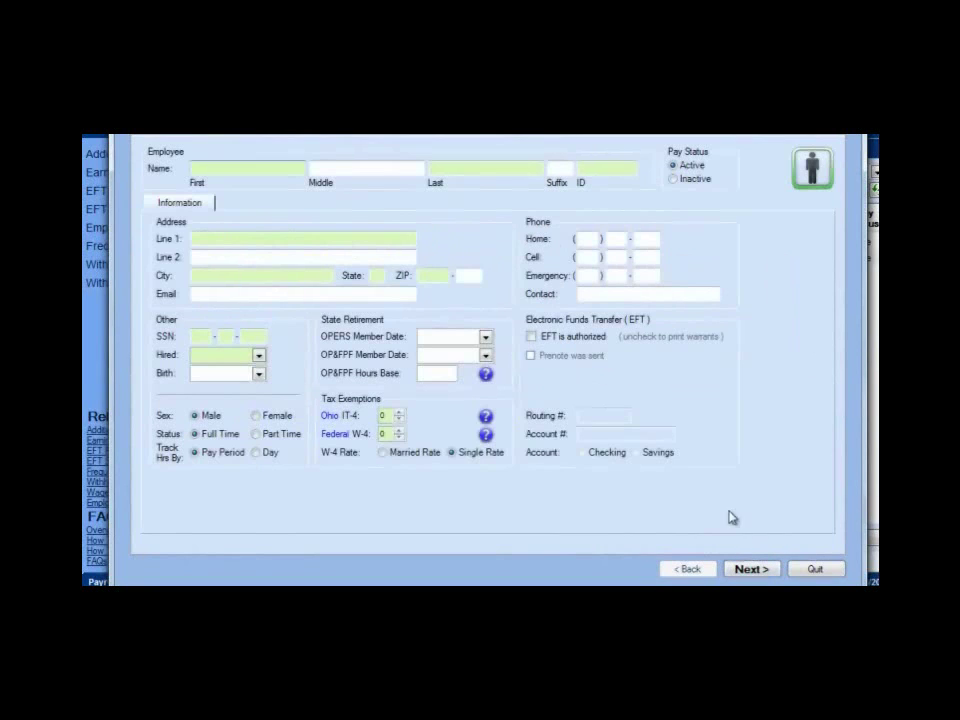
left_click(285, 165)
type("sonny")
key("Tab")
key("Tab")
type("Day")
key("Tab")
key("Tab")
type("Day S")
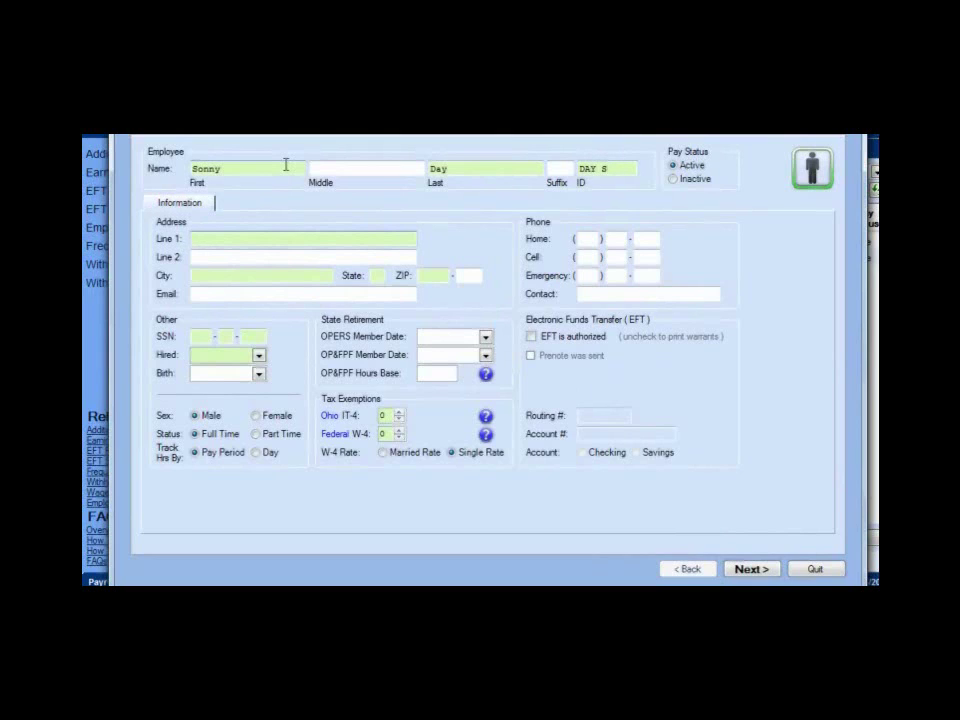
- Fill in the employee's street address, city, state and ZIP code
key("Tab")
type("12921 Fire Station Road")
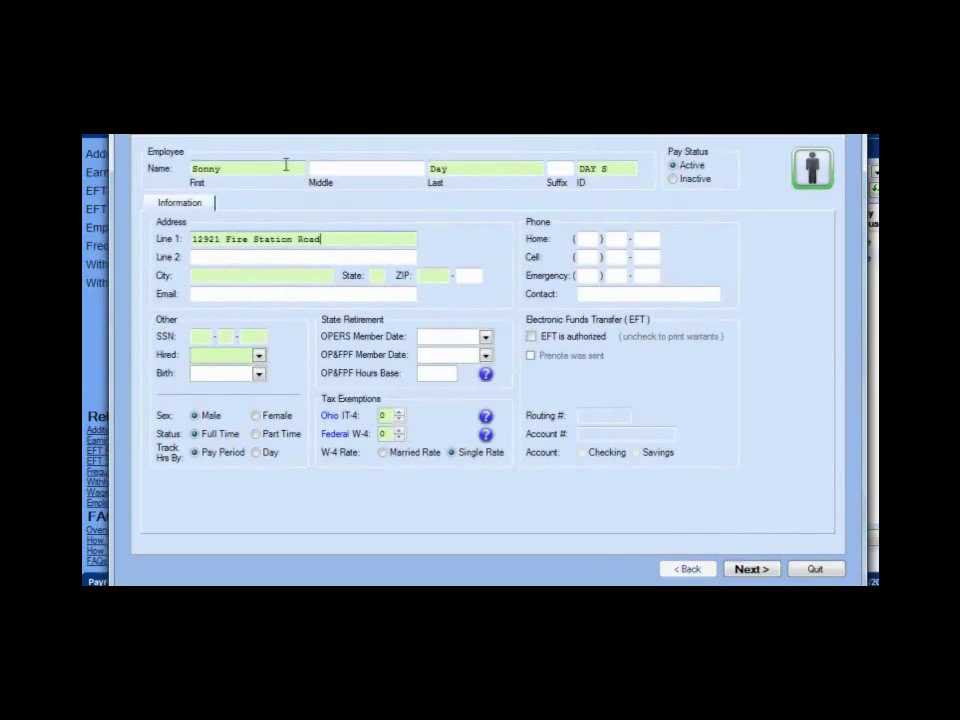
key("Tab")
key("Tab")
type("Buckeye")
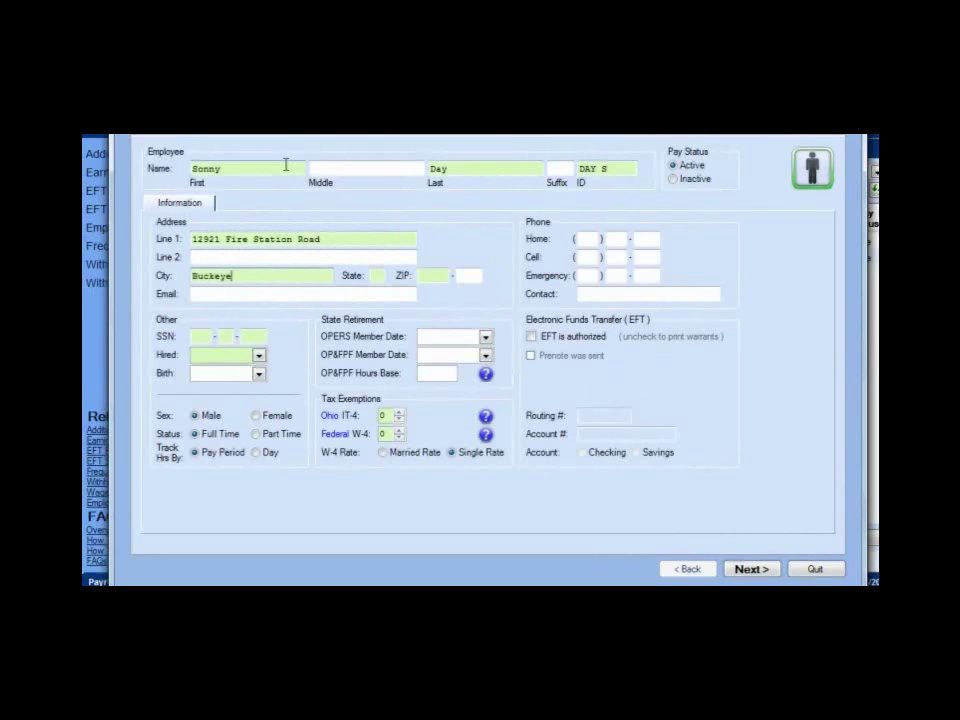
key("Tab")
type("OH")
key("Tab")
type("4321")
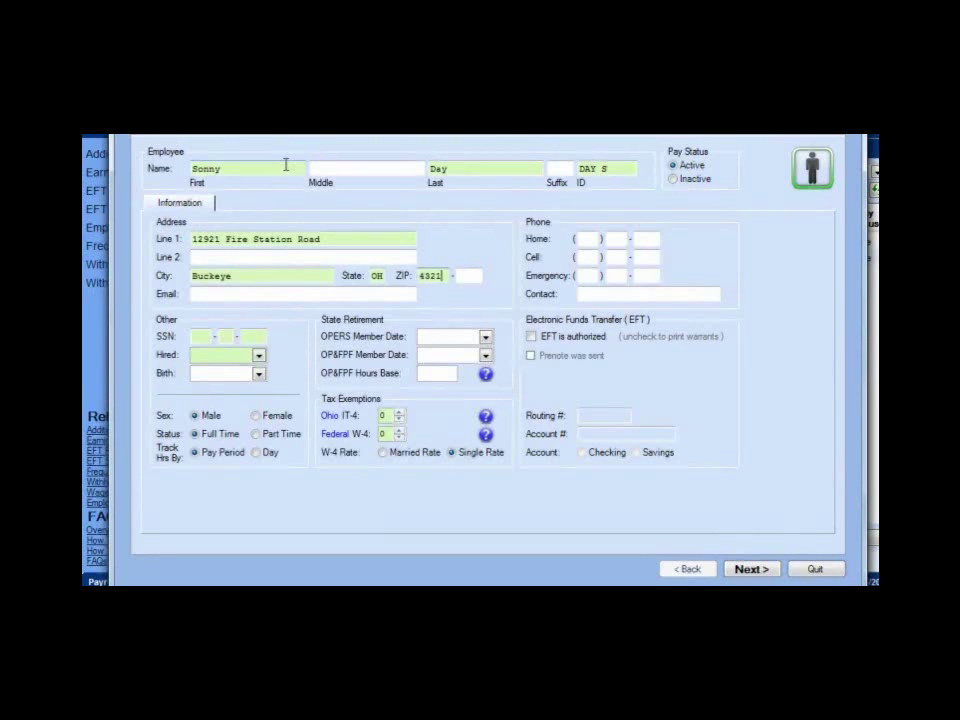
type("5")
- Enter the employee's Social Security number and a 06/14/2012 hire date
left_click(199, 337)
type("222 - 44 - 5")
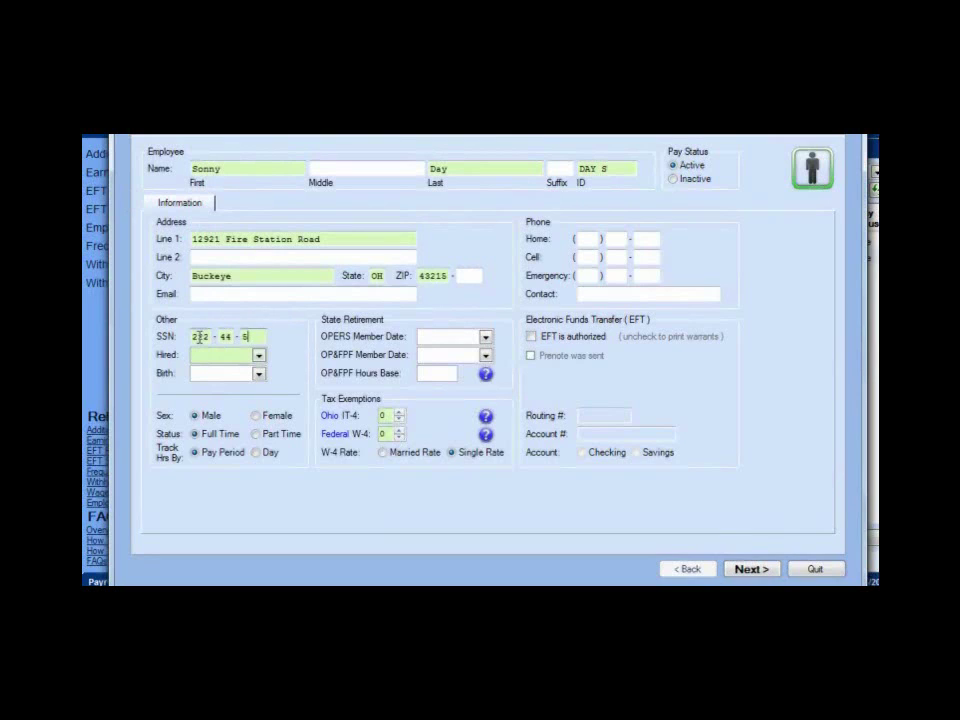
type("555")
left_click(202, 357)
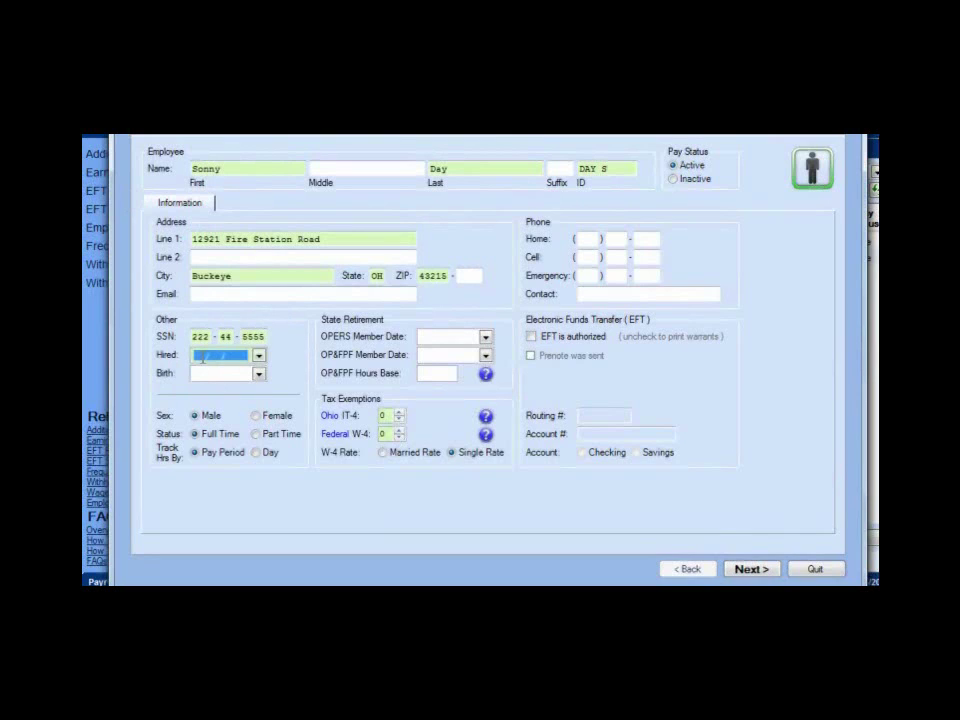
type("06/14/2")
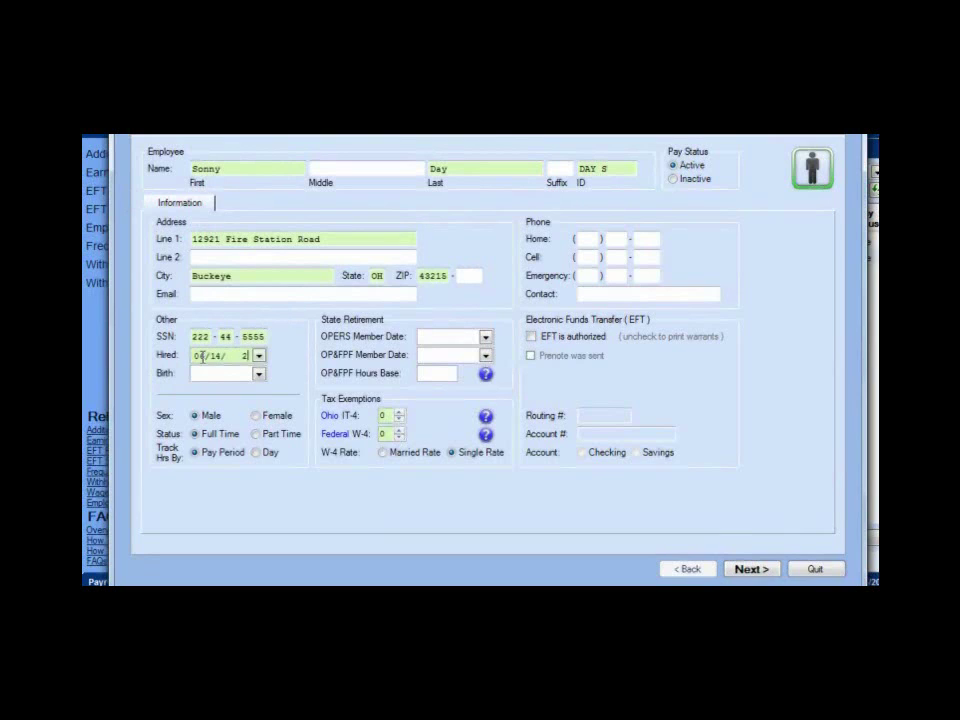
type("012")
key("Tab")
key("Tab")
key("Tab")
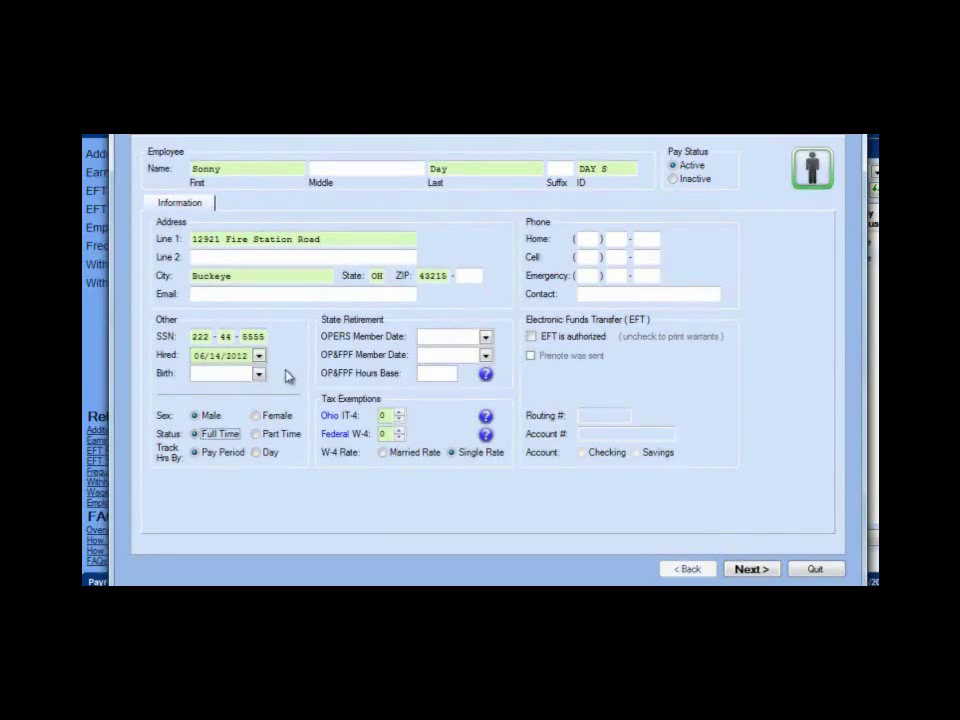
- Set the OP&FPF member date to 06/14/2012 with a 160.00 hours base
left_click(438, 337)
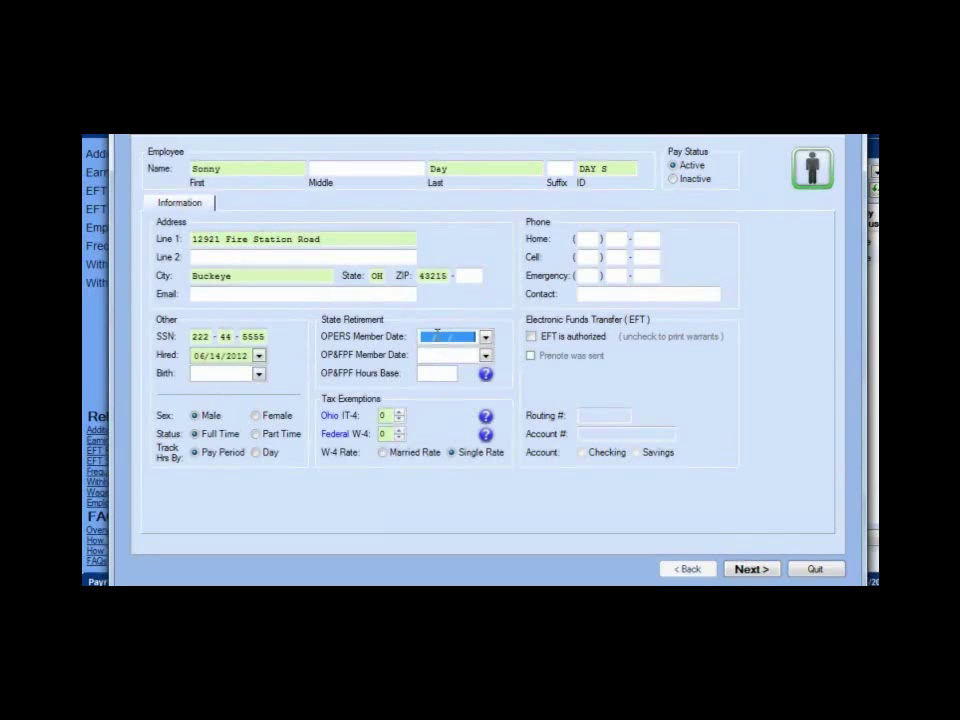
type("0614")
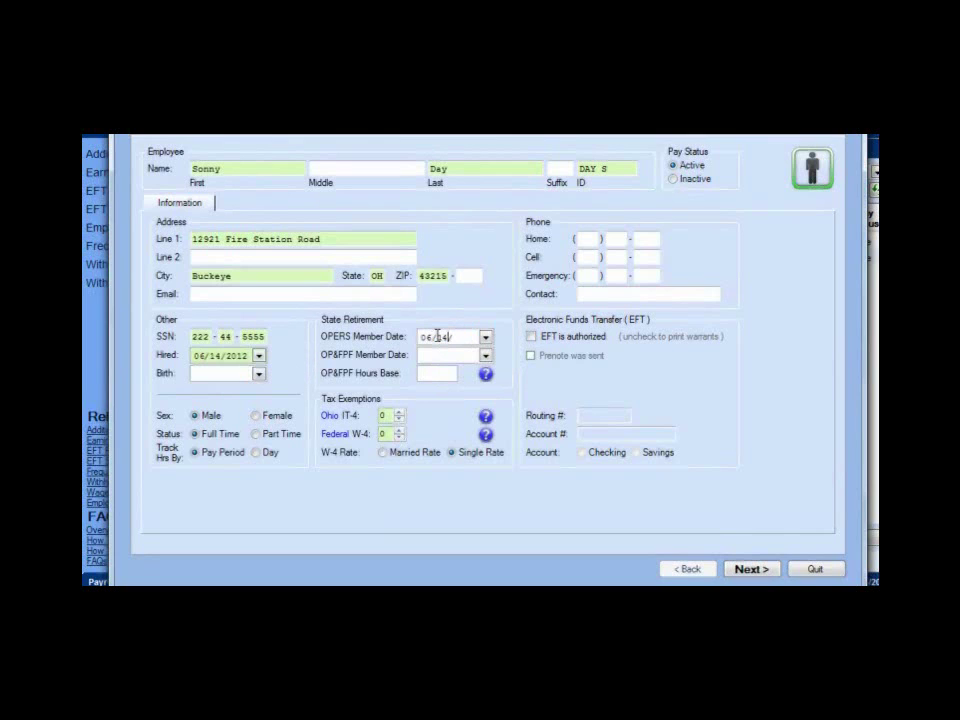
key("BackSpace")
key("BackSpace")
key("BackSpace")
key("BackSpace")
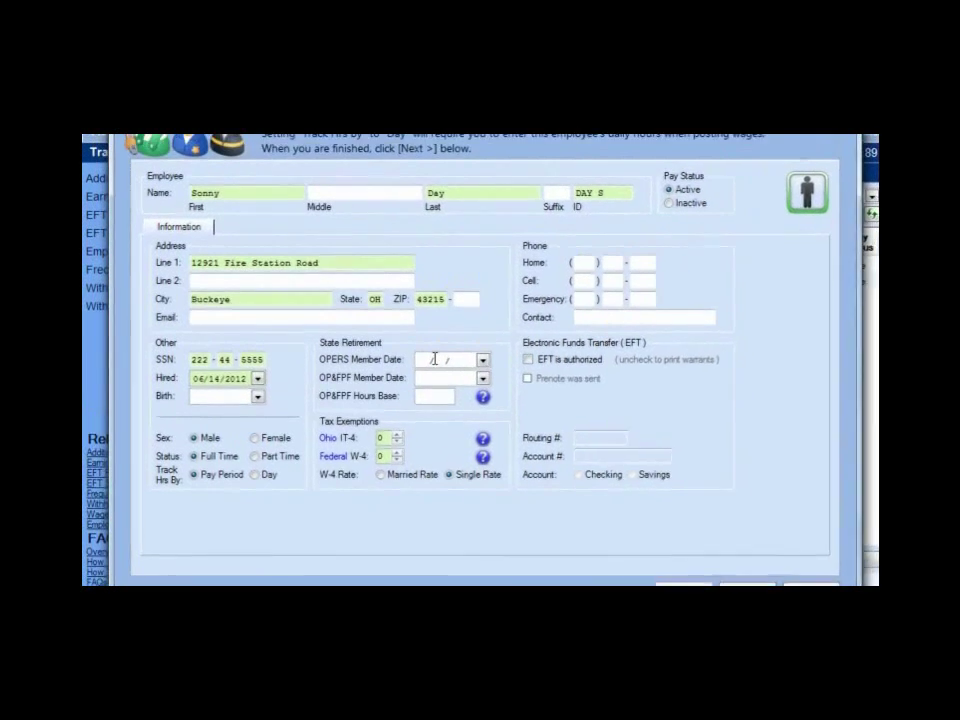
left_click(426, 375)
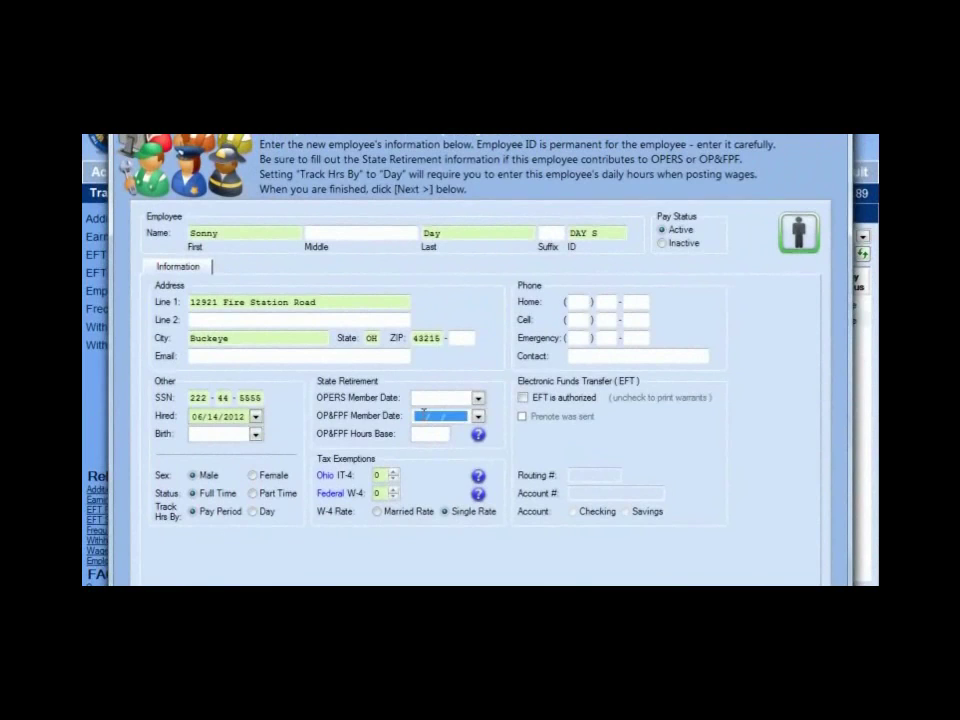
type("06/14/")
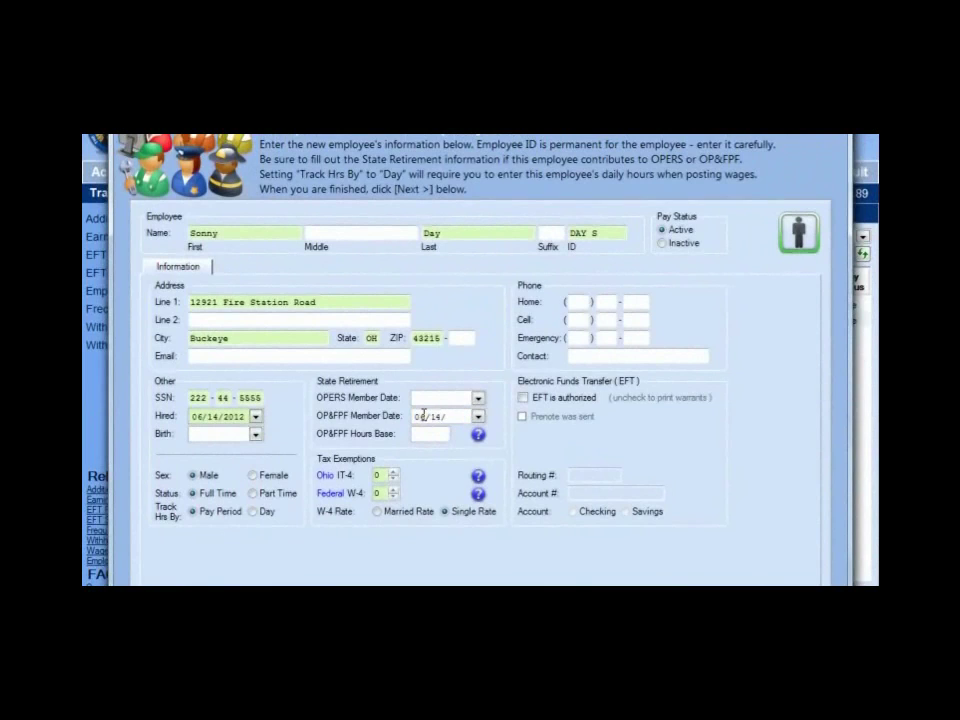
type("2012")
key("Tab")
type("160.00")
key("Tab")
- Keep the W-4 rate at Single and get past the Medicare coverage notice
left_click(377, 513)
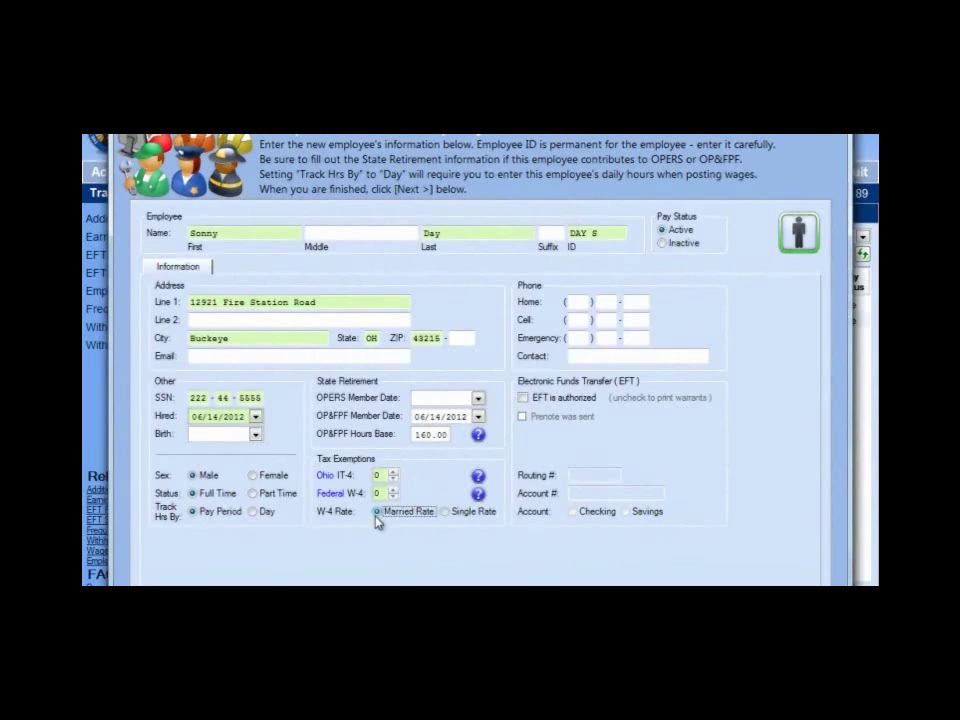
left_click(455, 513)
left_click(757, 578)
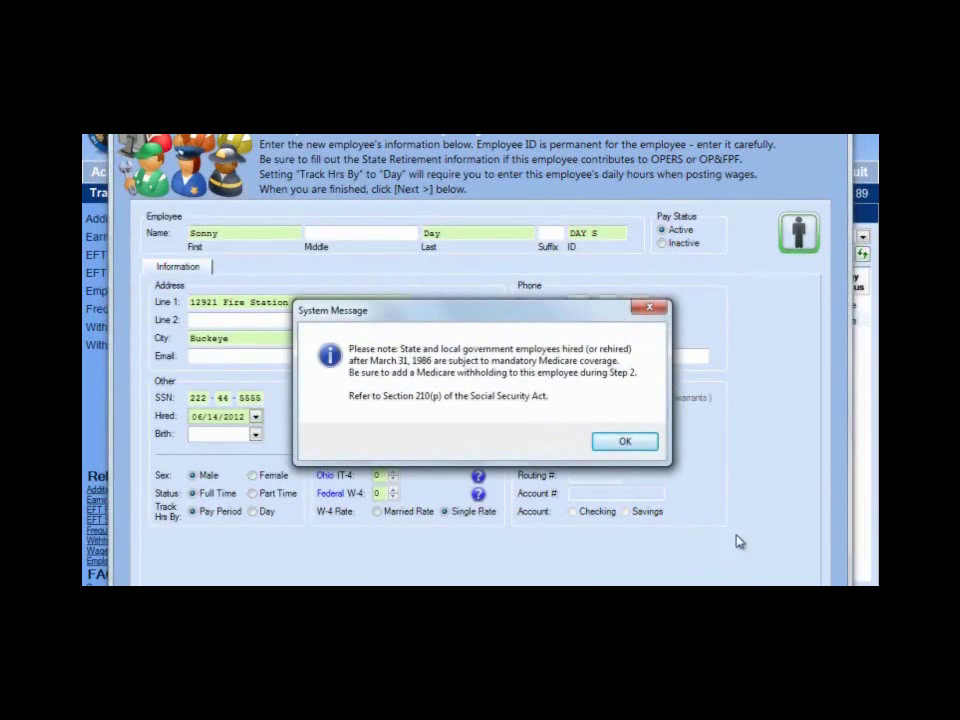
left_click(624, 441)
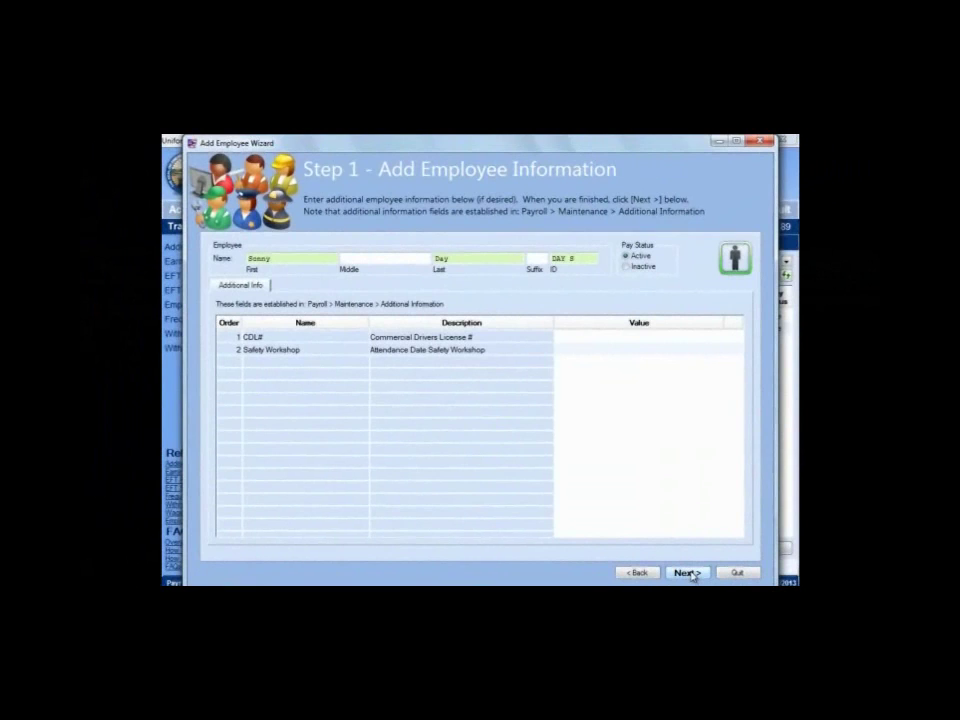
- Save the new employee and acknowledge the saved confirmation
left_click(688, 573)
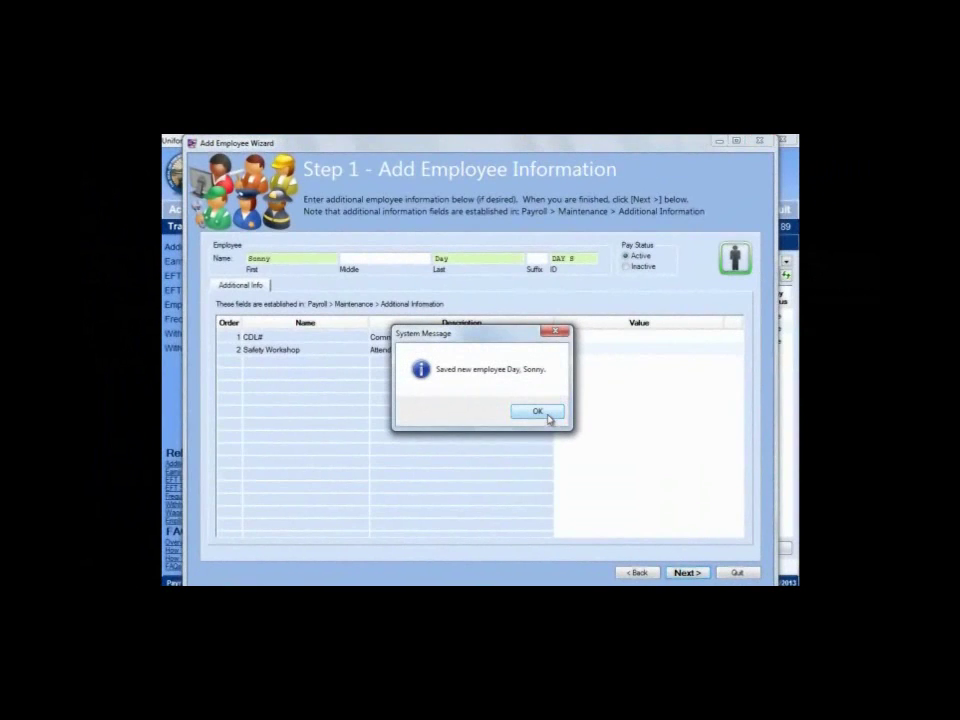
left_click(548, 416)
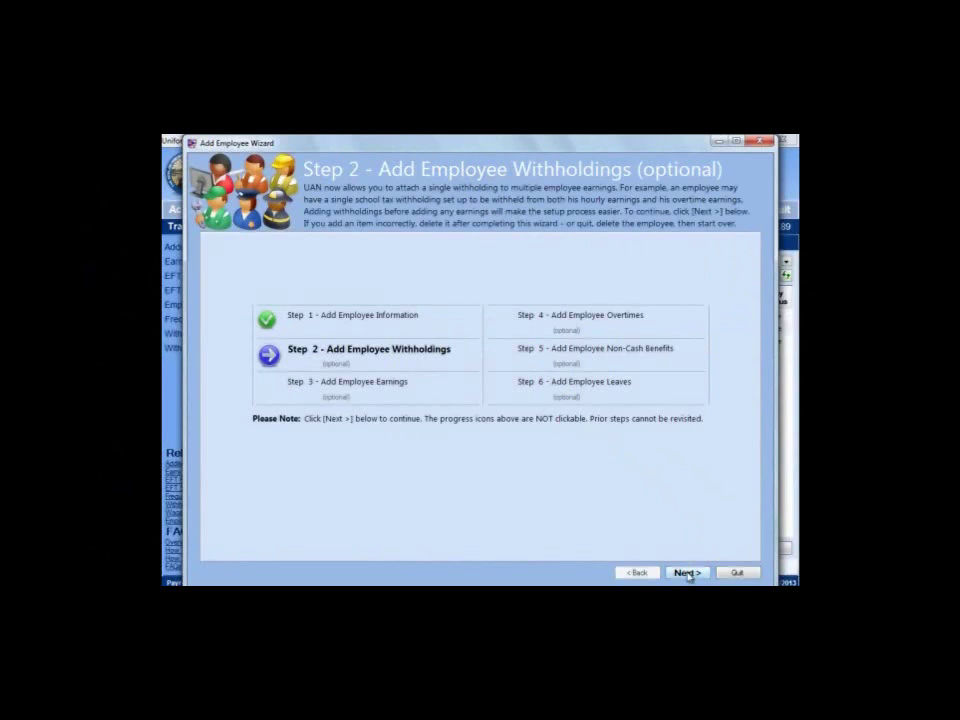
- Add another withholding and choose Medicare as its type
left_click(688, 573)
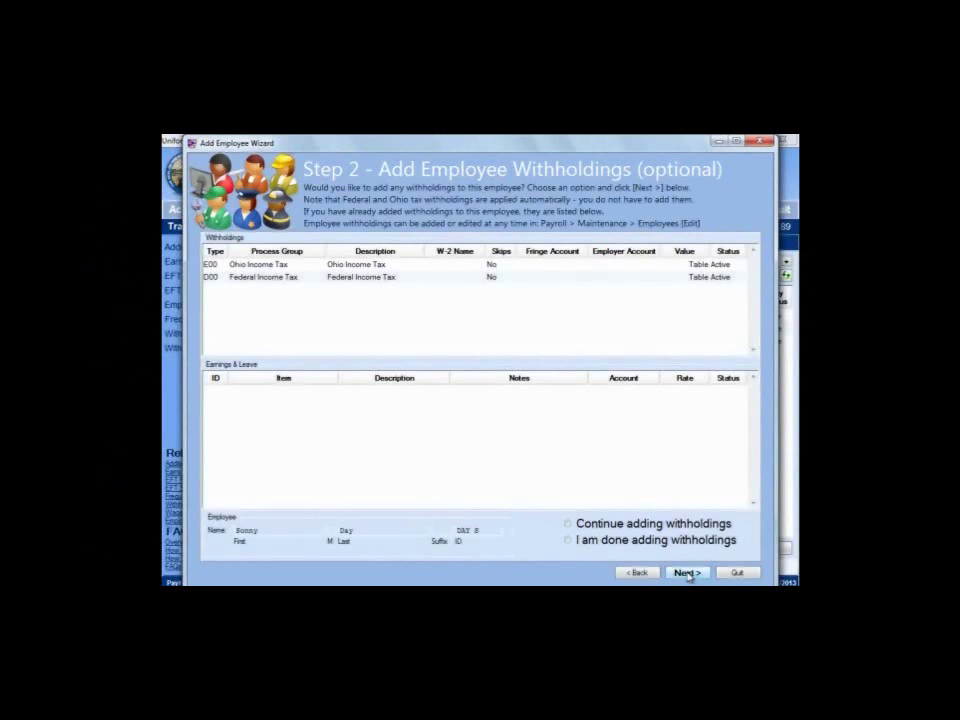
left_click(576, 525)
left_click(688, 574)
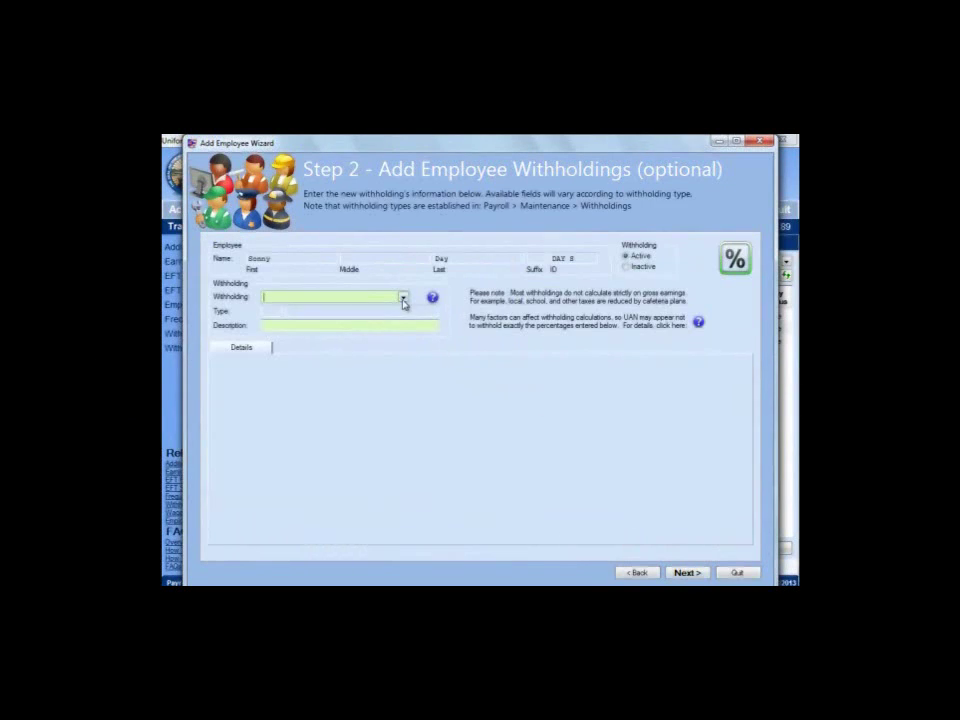
left_click(403, 299)
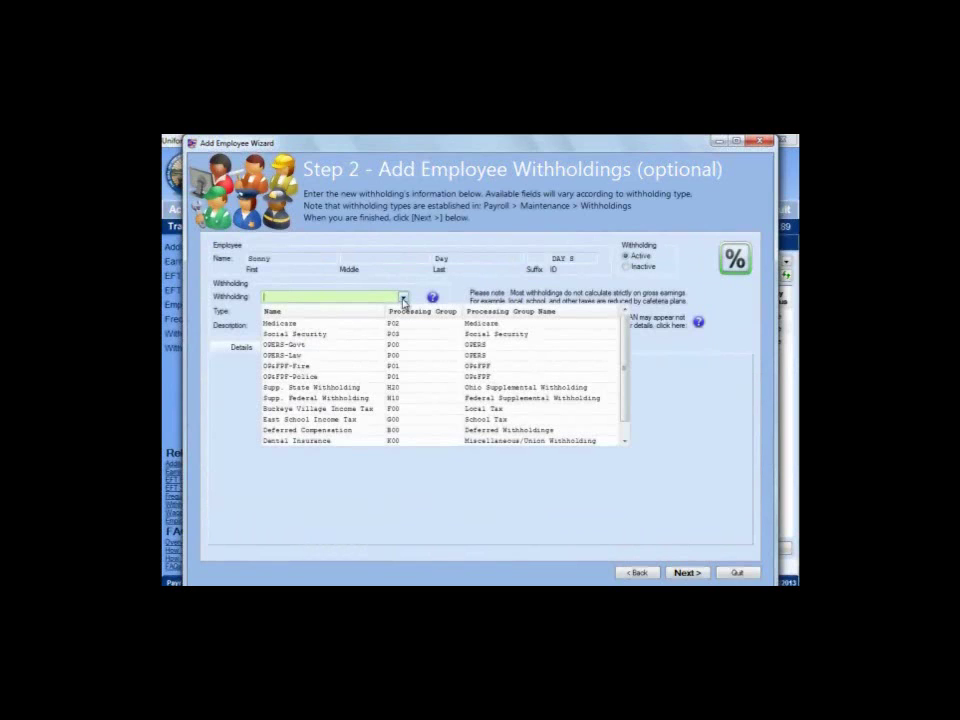
left_click(388, 324)
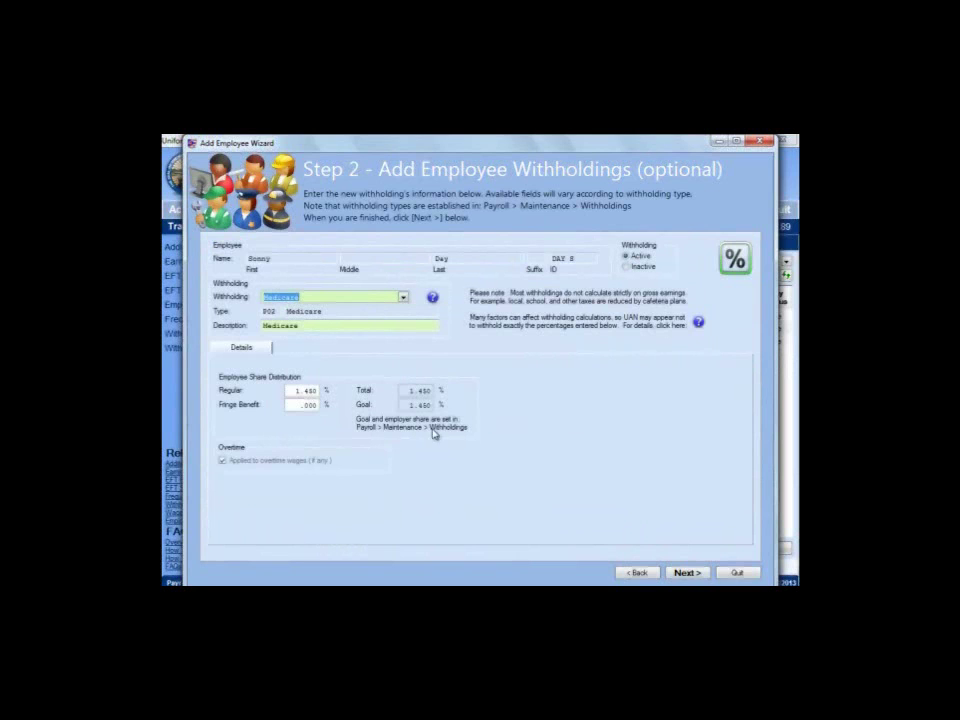
- Charge the Medicare employer and fringe shares to object 213
left_click(686, 573)
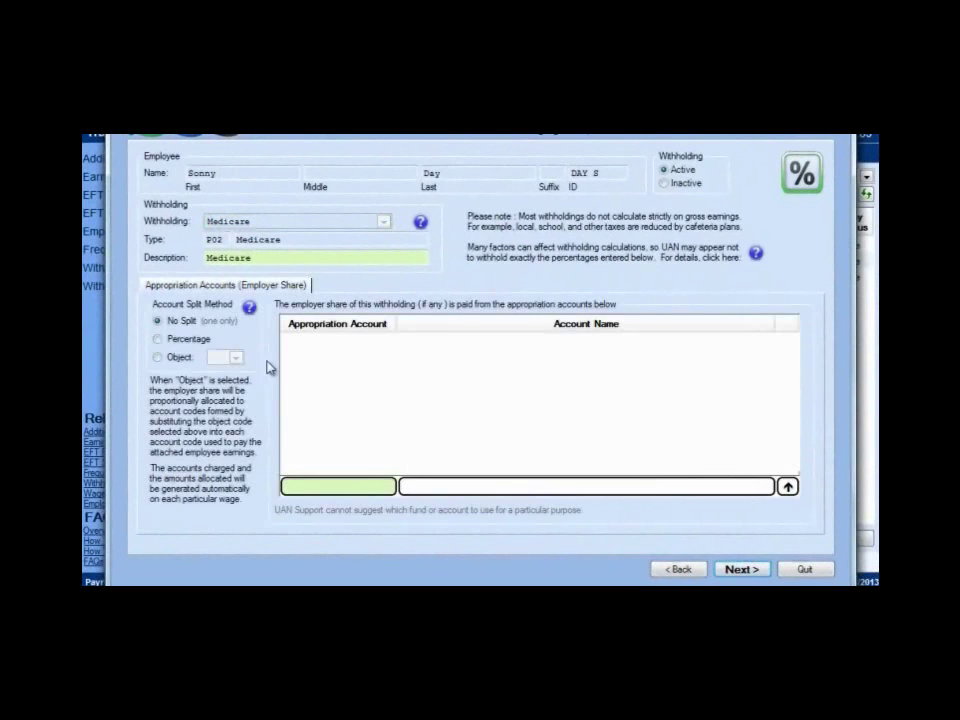
left_click(168, 362)
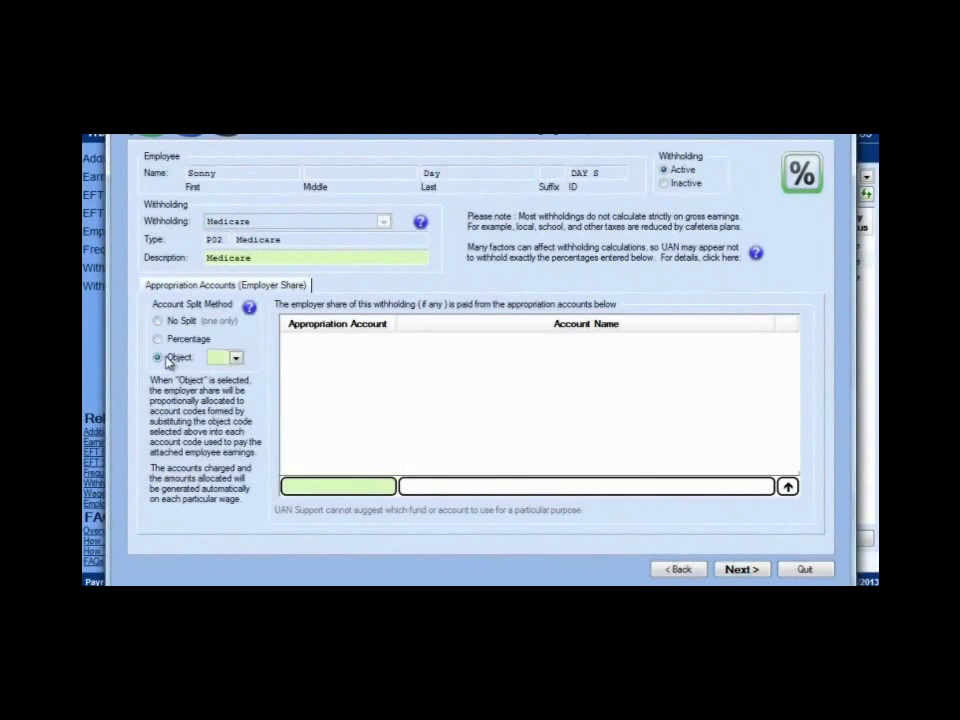
left_click(236, 358)
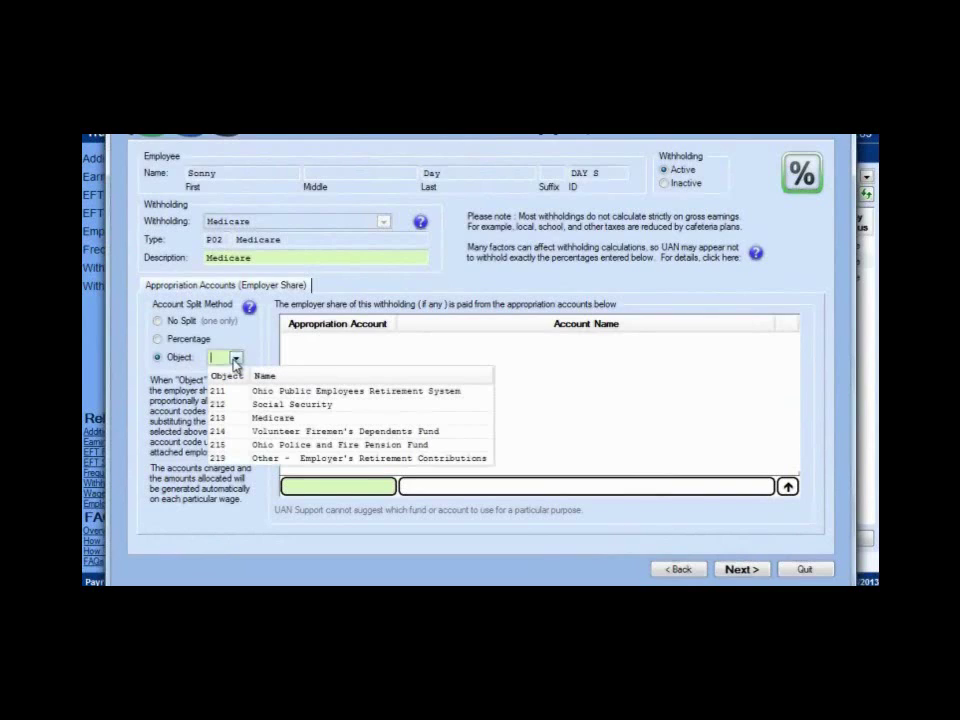
left_click(268, 418)
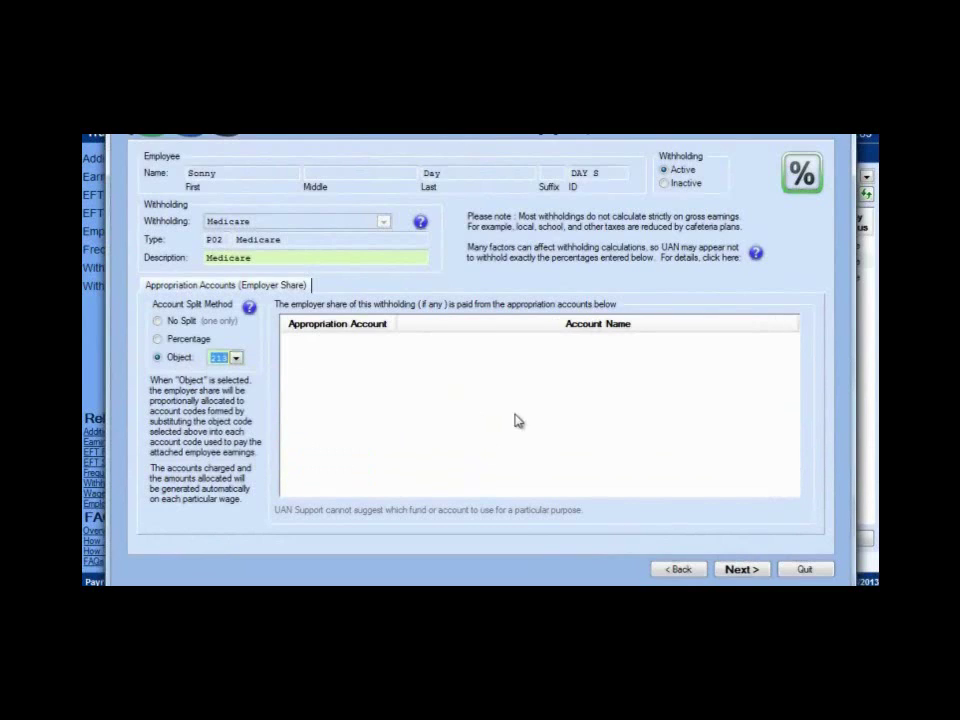
left_click(737, 572)
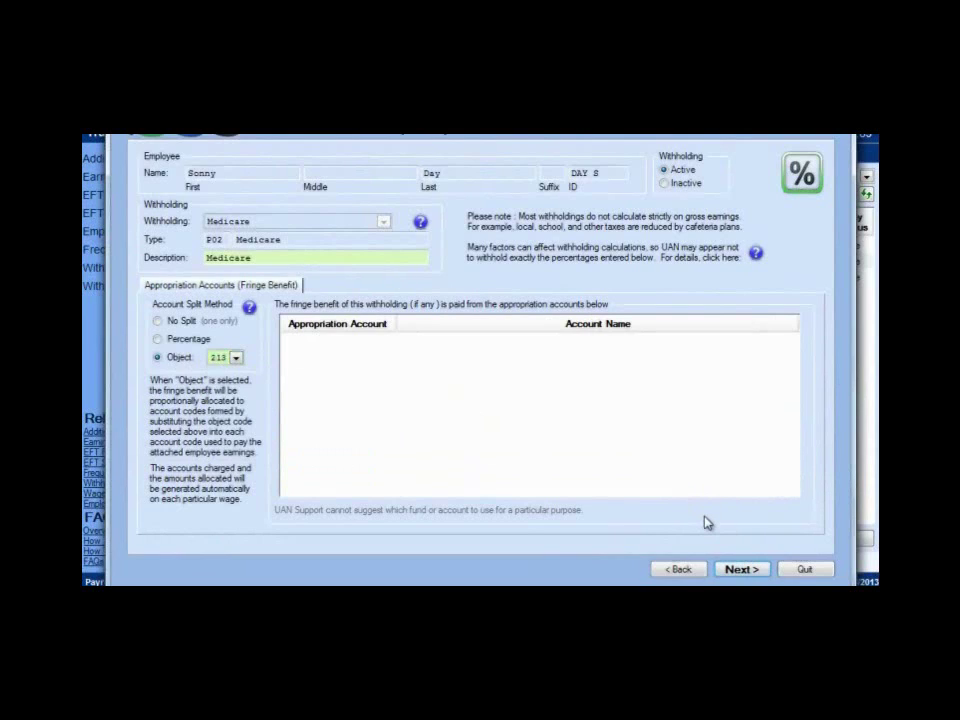
left_click(739, 568)
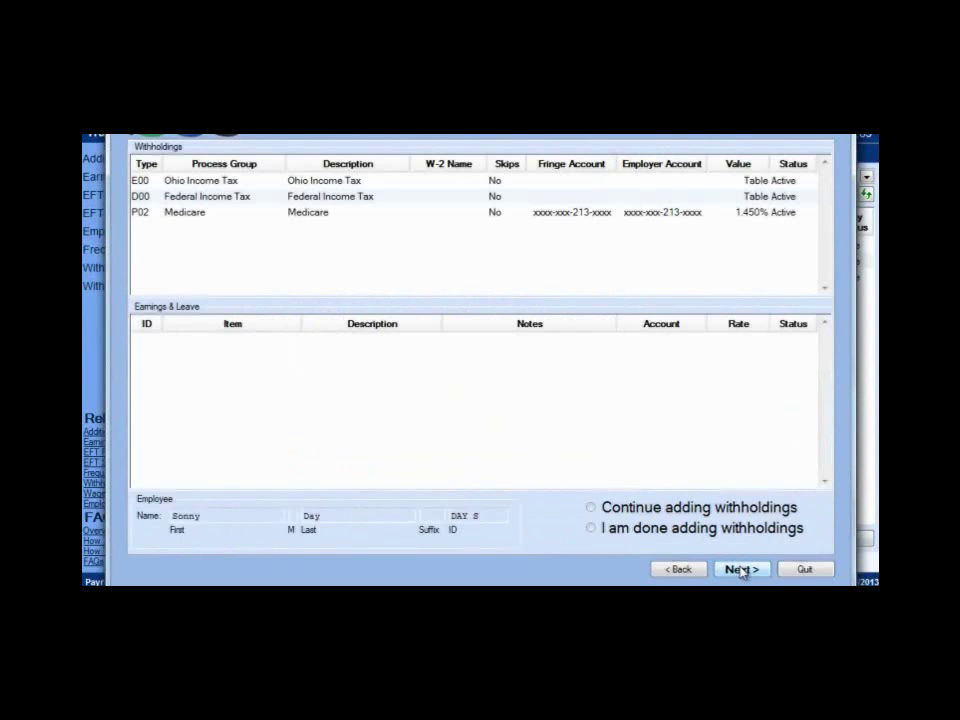
- Add an OP&FPF-Fire withholding with a 10.00 regular employee share
left_click(716, 508)
left_click(739, 569)
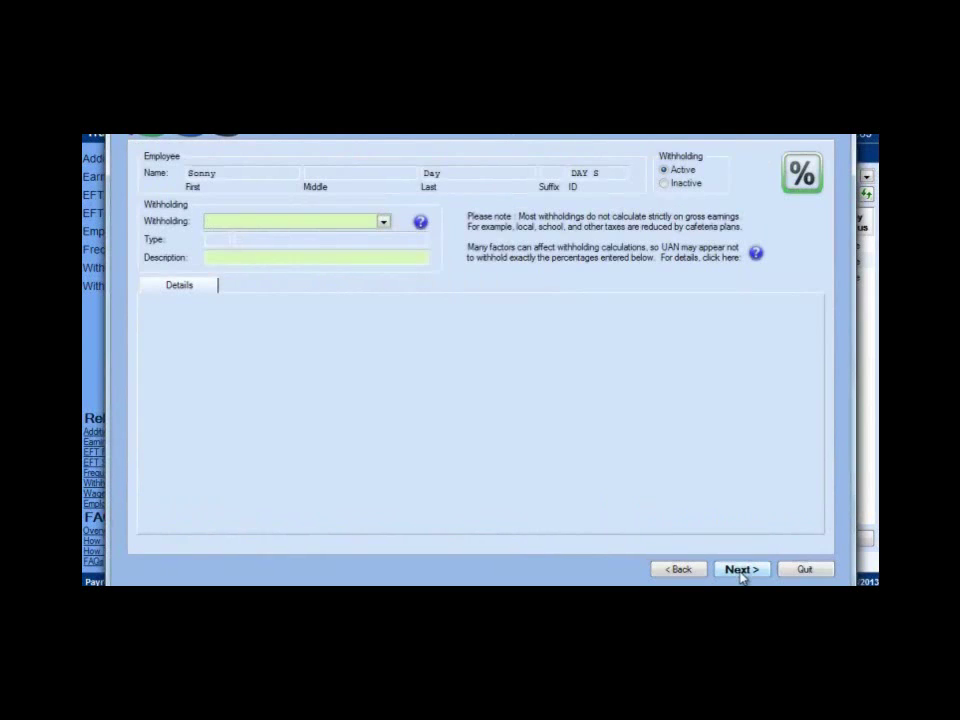
left_click(384, 221)
left_click(384, 222)
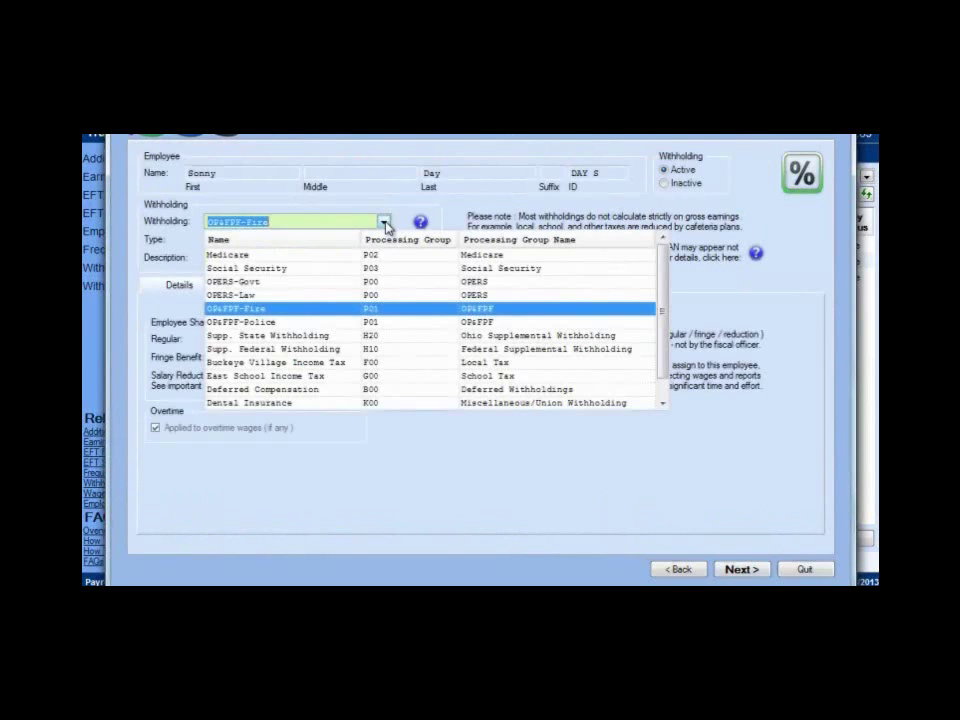
left_click(305, 313)
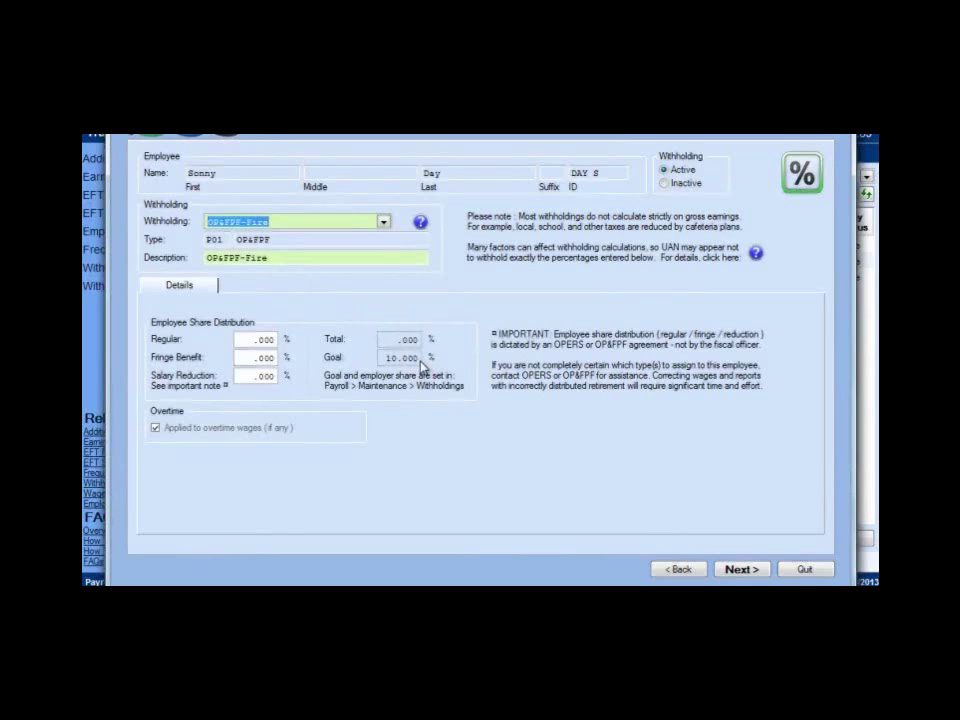
left_click(265, 344)
type("10.00")
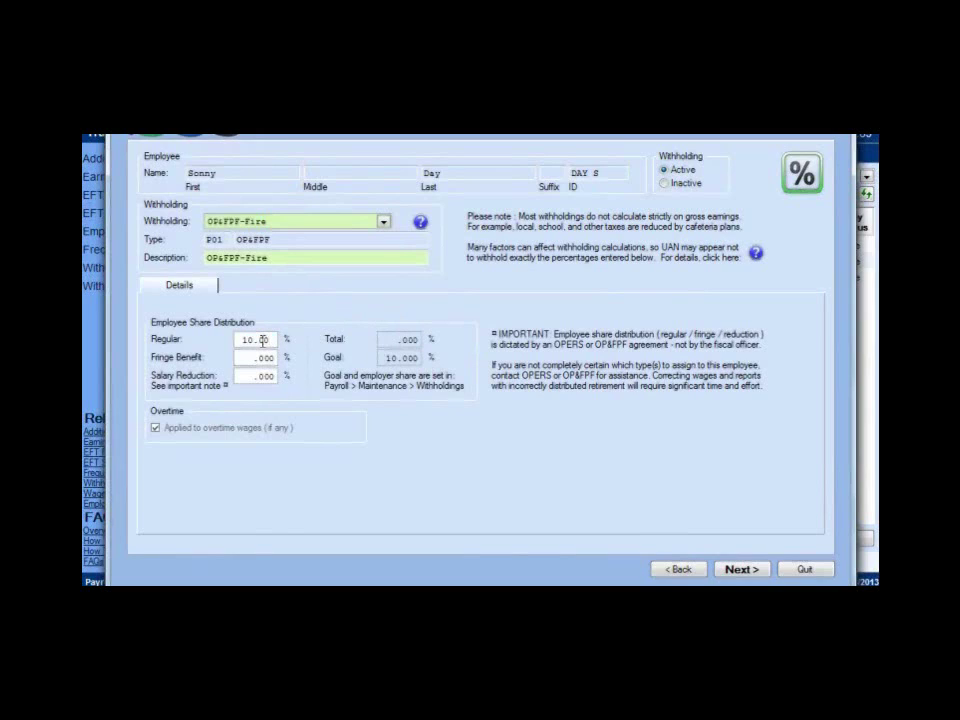
key("Tab")
left_click(738, 569)
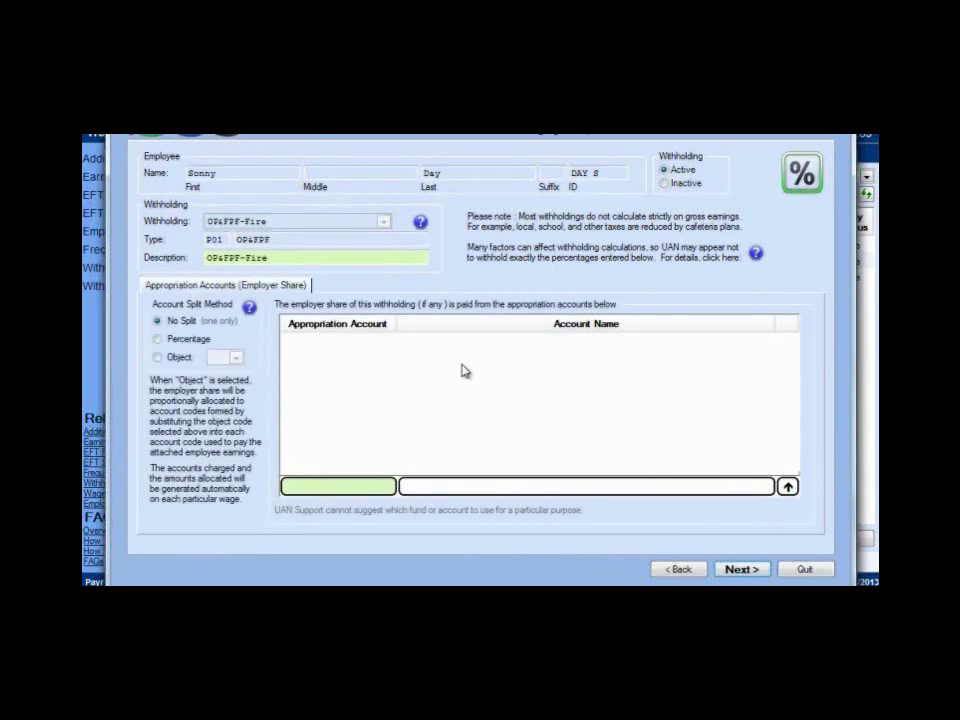
- Charge the OP&FPF-Fire employer and fringe shares to object 215
left_click(160, 361)
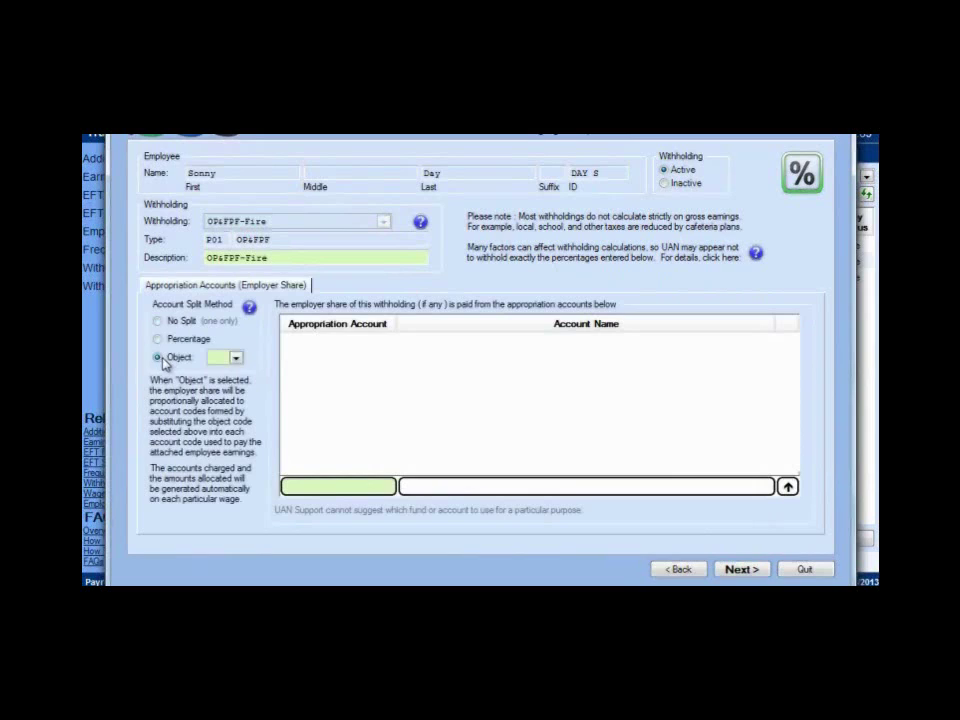
left_click(236, 360)
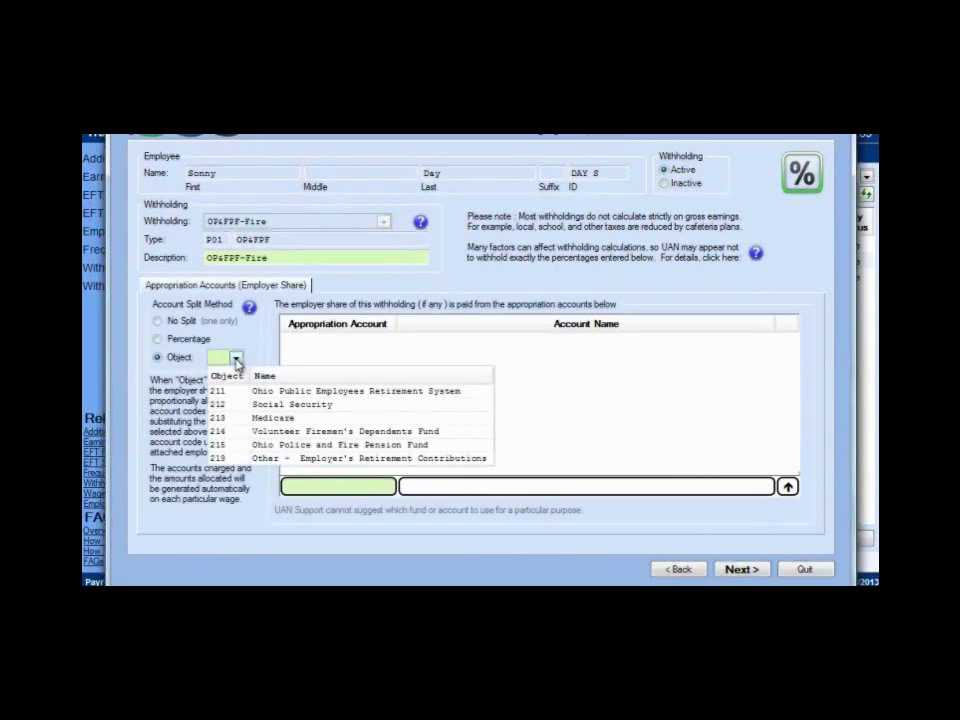
left_click(239, 445)
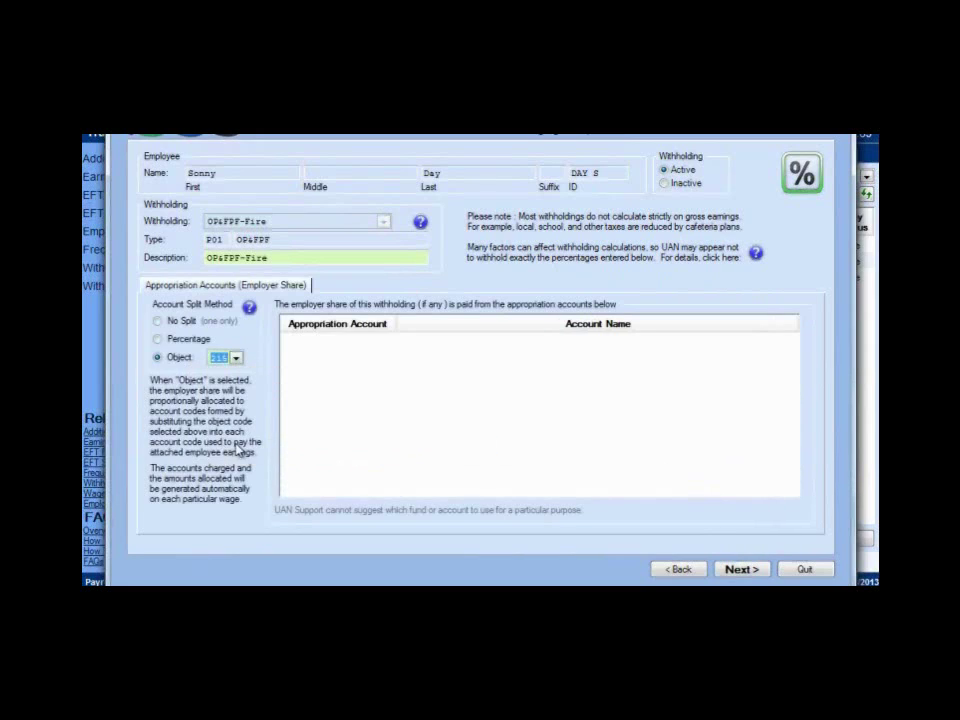
left_click(753, 570)
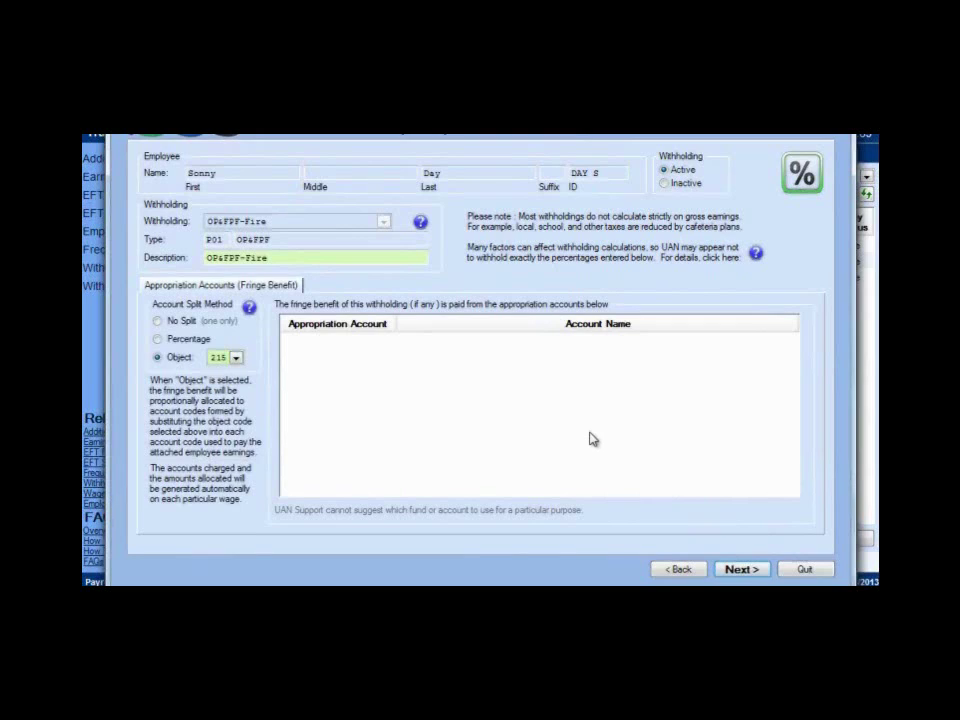
left_click(741, 569)
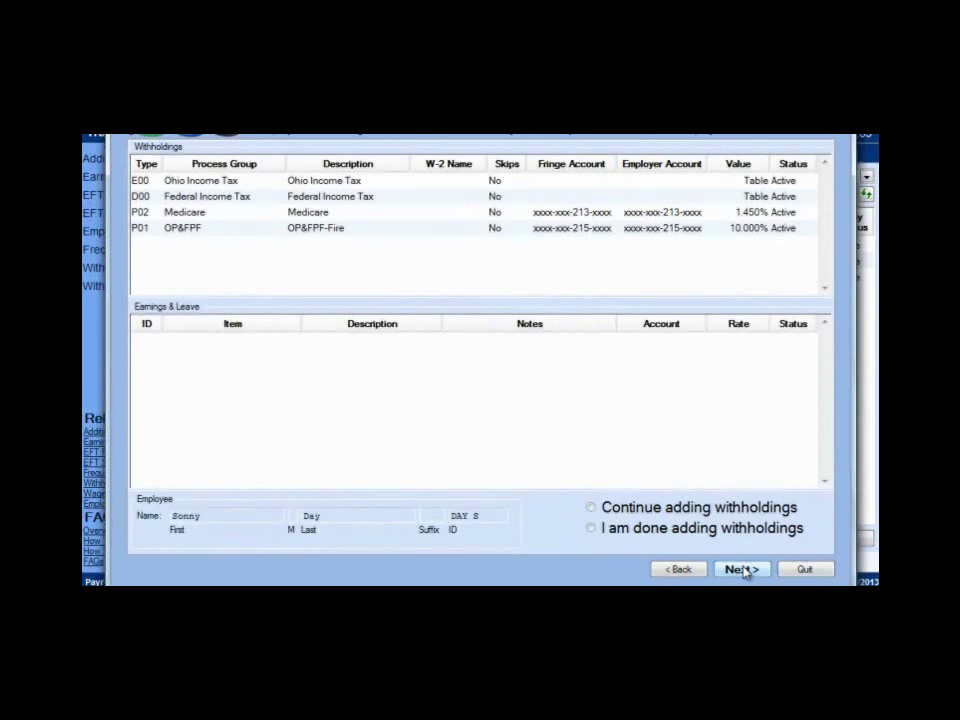
- Add Supp. Federal Withholding as a fixed $10.00 employee amount with no skipped deductions
left_click(703, 514)
left_click(740, 569)
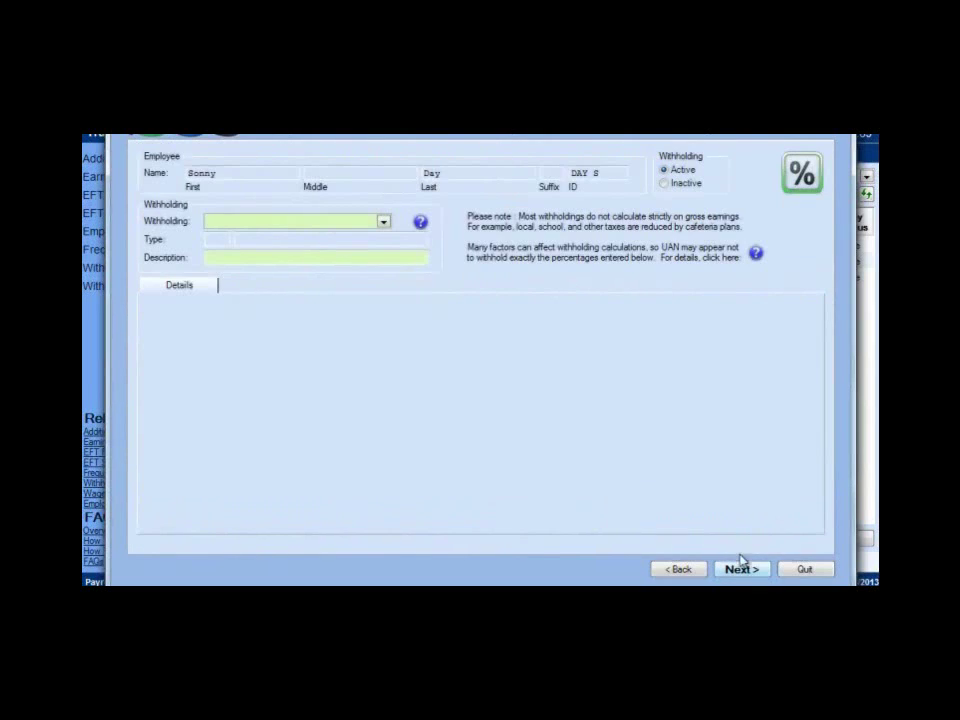
left_click(384, 222)
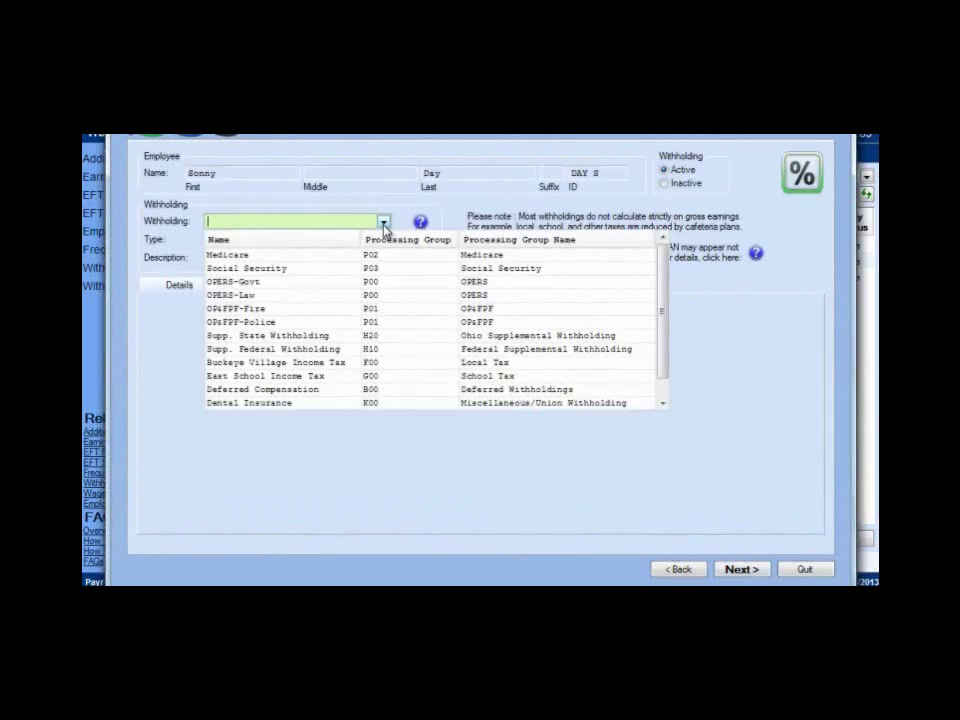
left_click(280, 350)
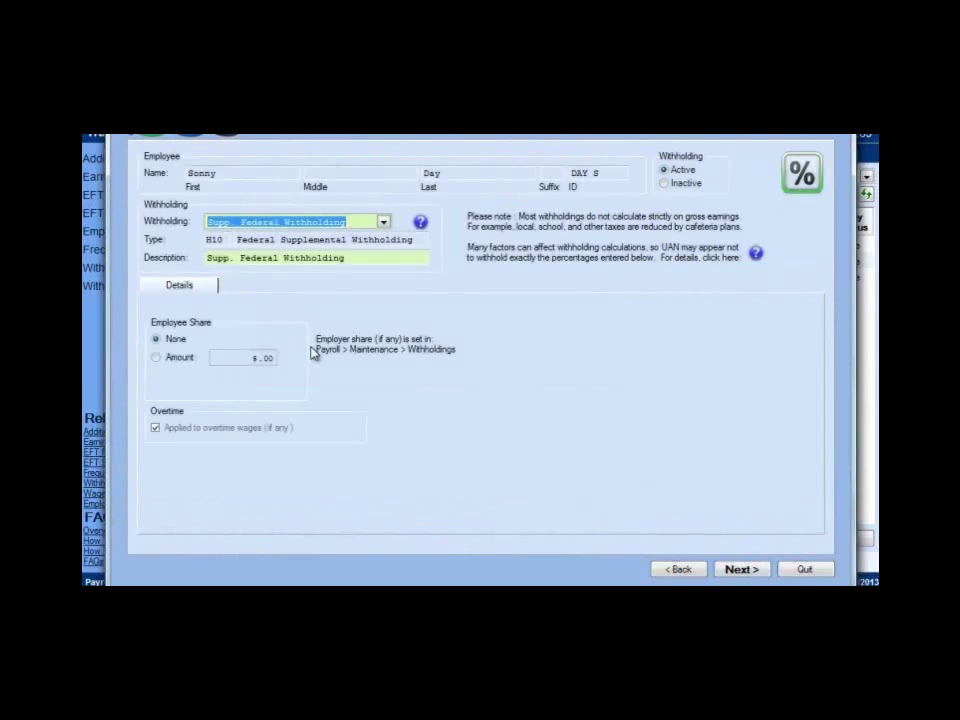
left_click(158, 360)
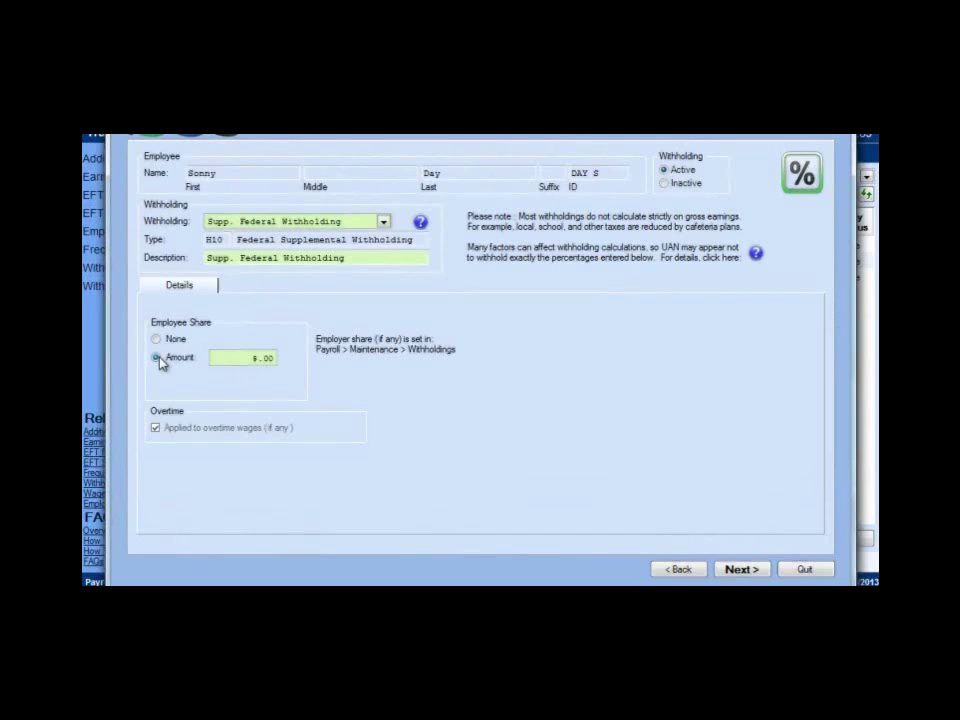
left_click(231, 358)
type("10.00")
key("Tab")
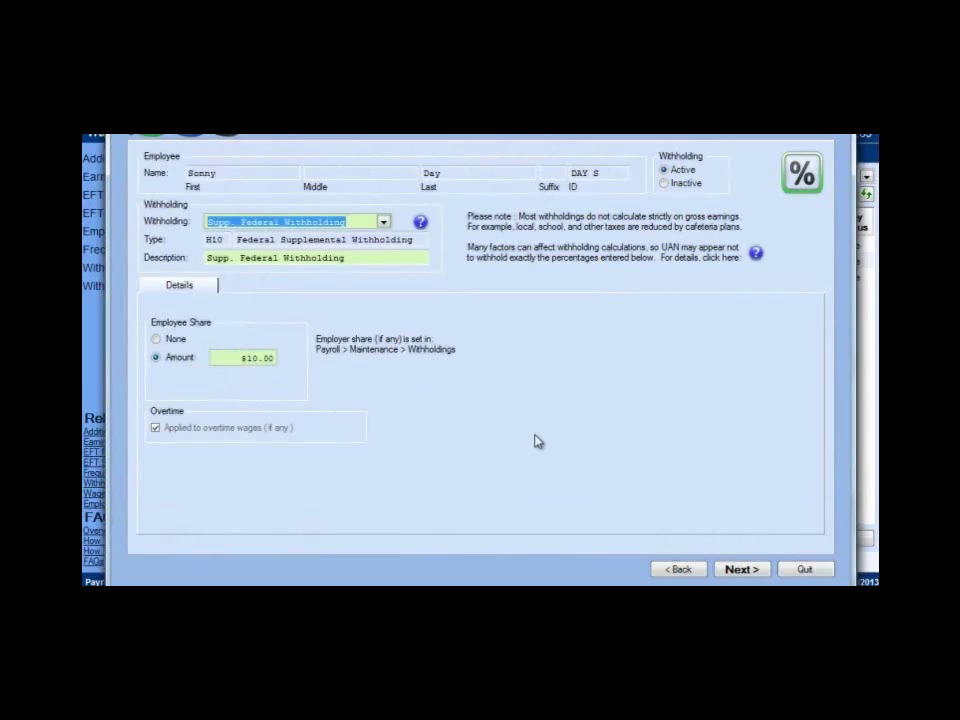
left_click(739, 569)
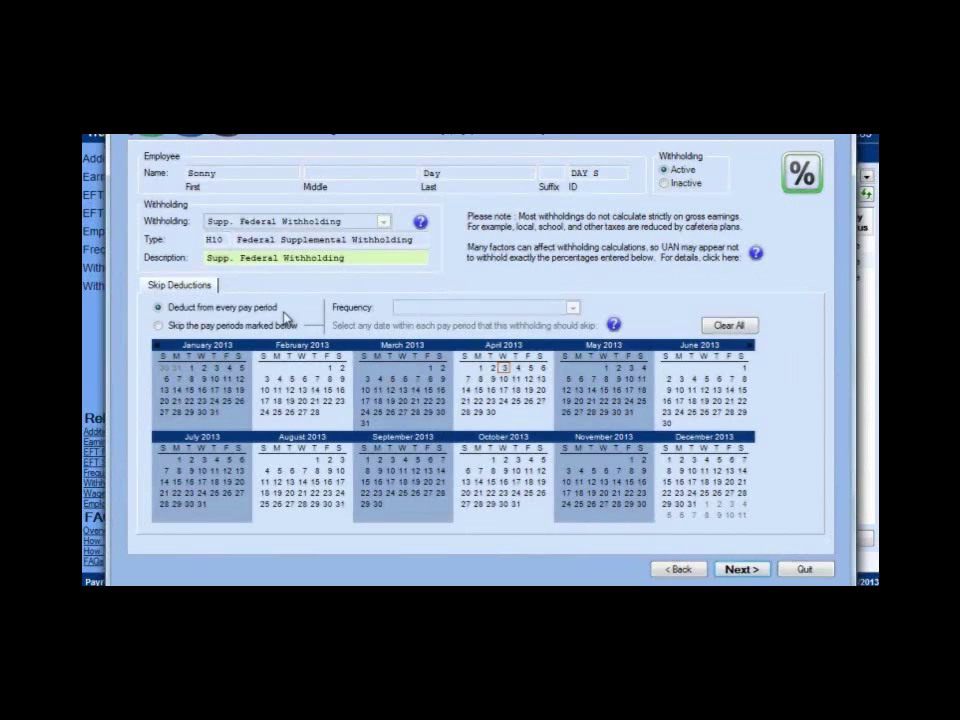
left_click(740, 569)
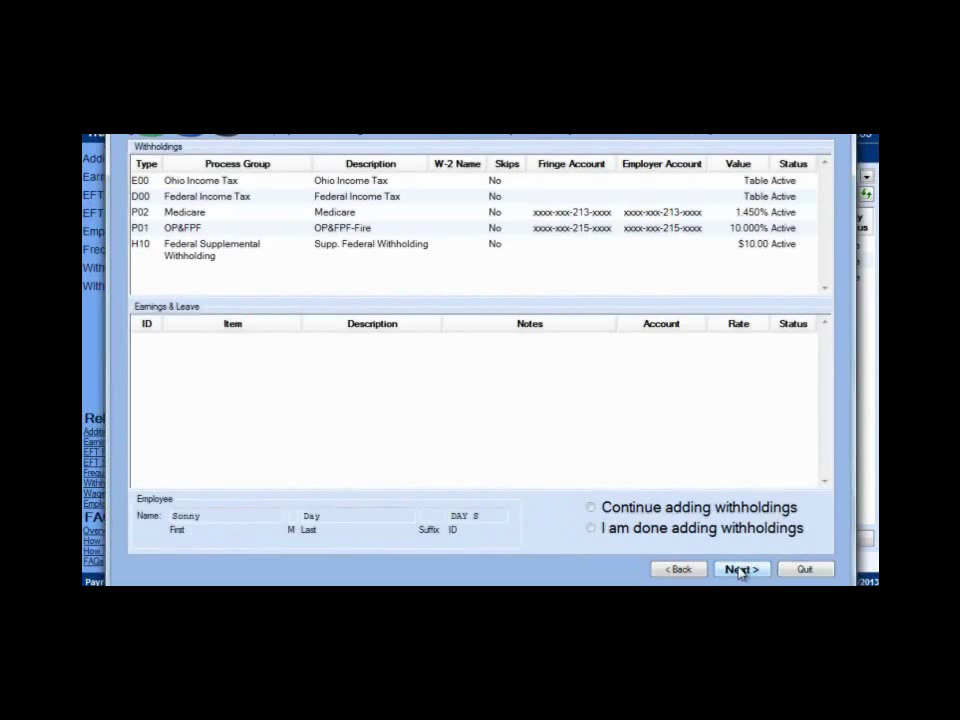
left_click(592, 508)
- Add Supp. State Withholding as a fixed $5.00 employee amount and save it
left_click(740, 568)
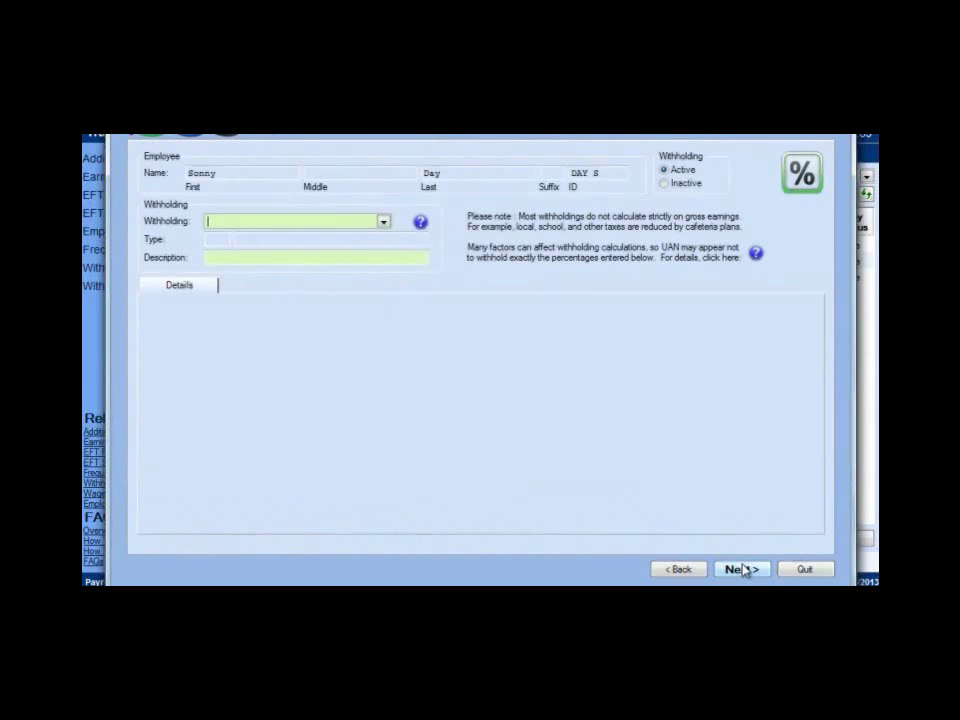
left_click(383, 221)
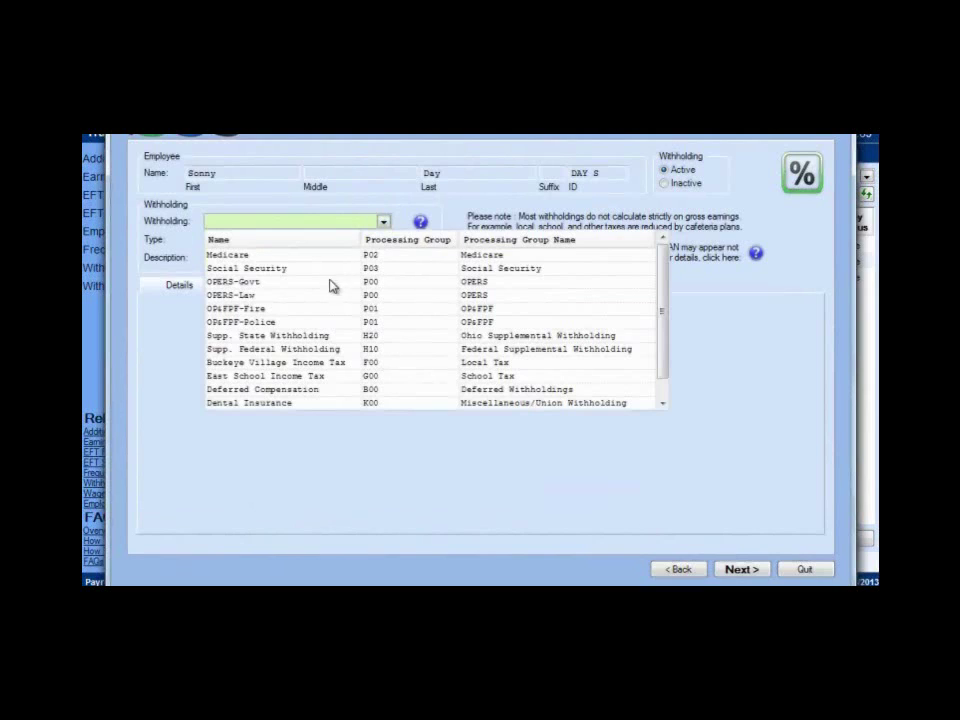
left_click(294, 336)
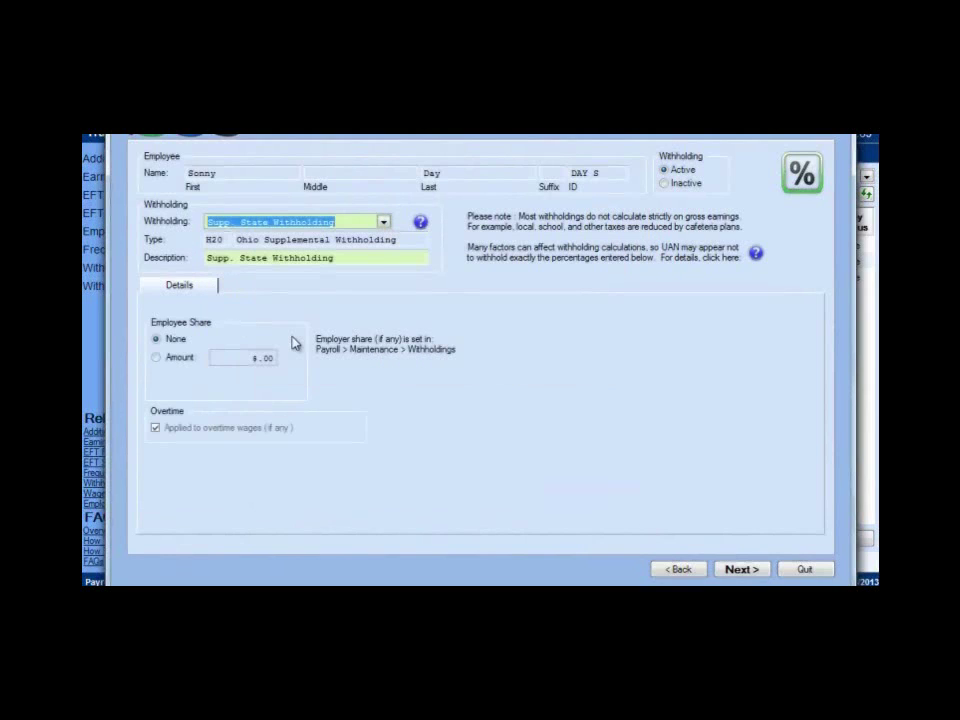
left_click(189, 363)
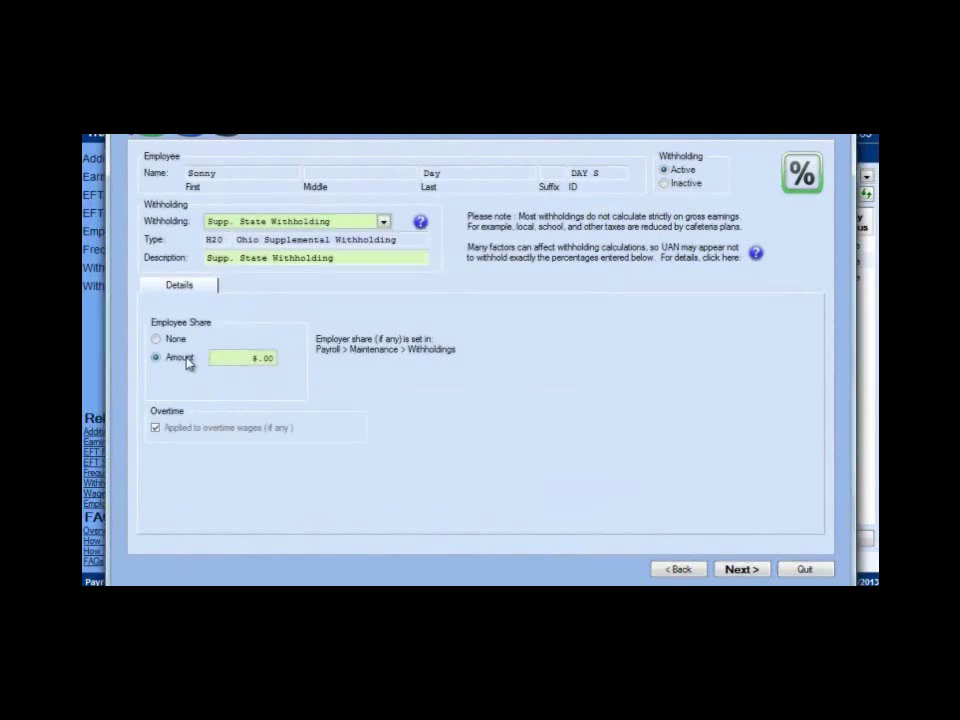
left_click(236, 362)
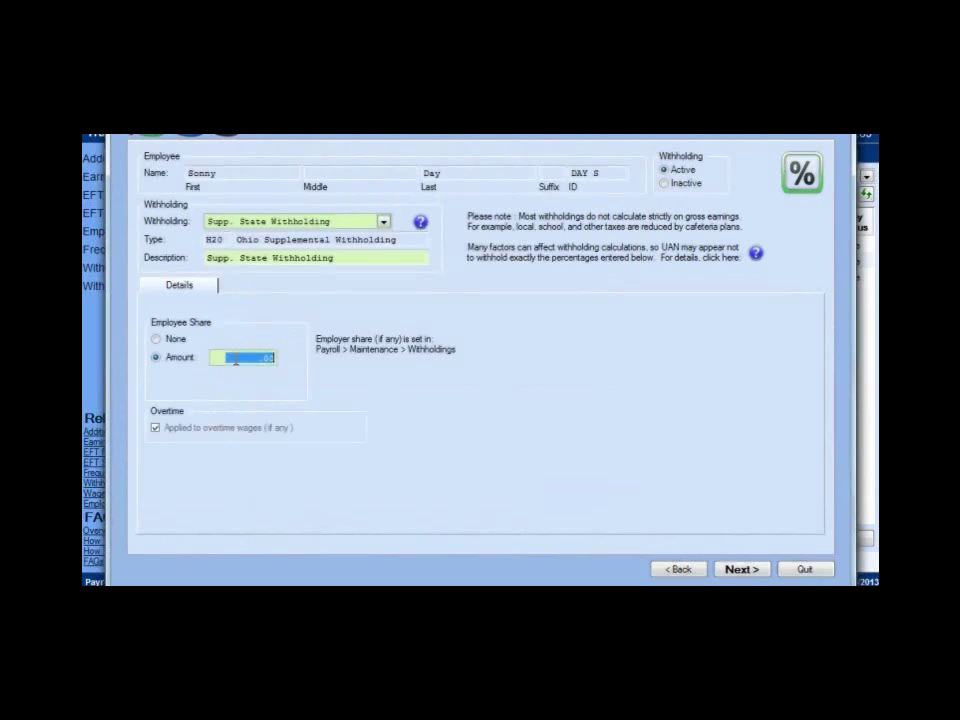
key("BackSpace")
type("5")
key("Tab")
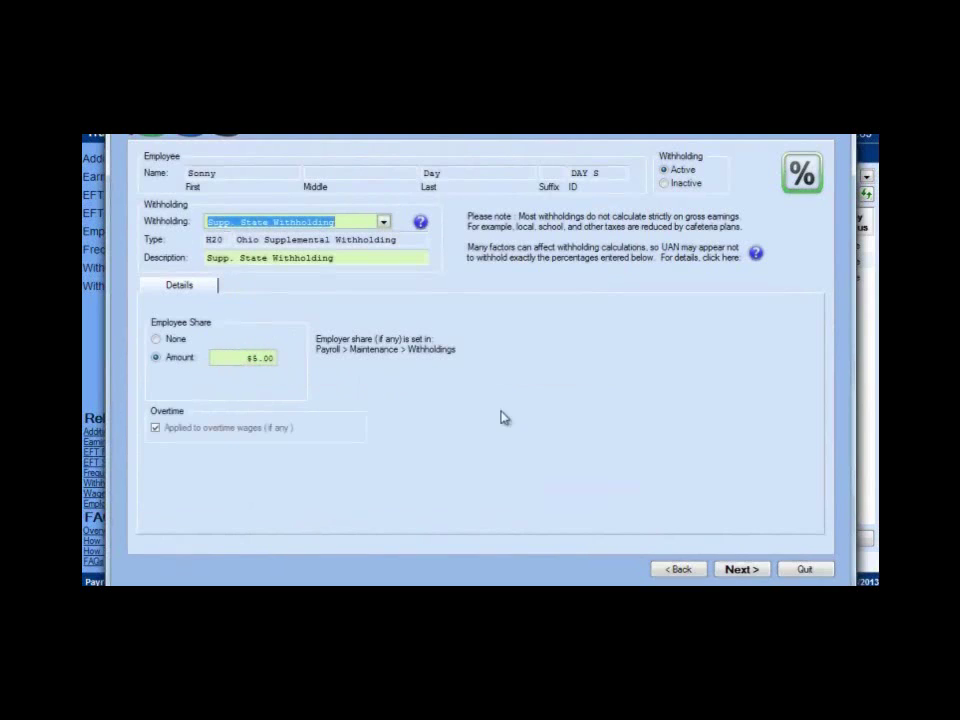
left_click(741, 572)
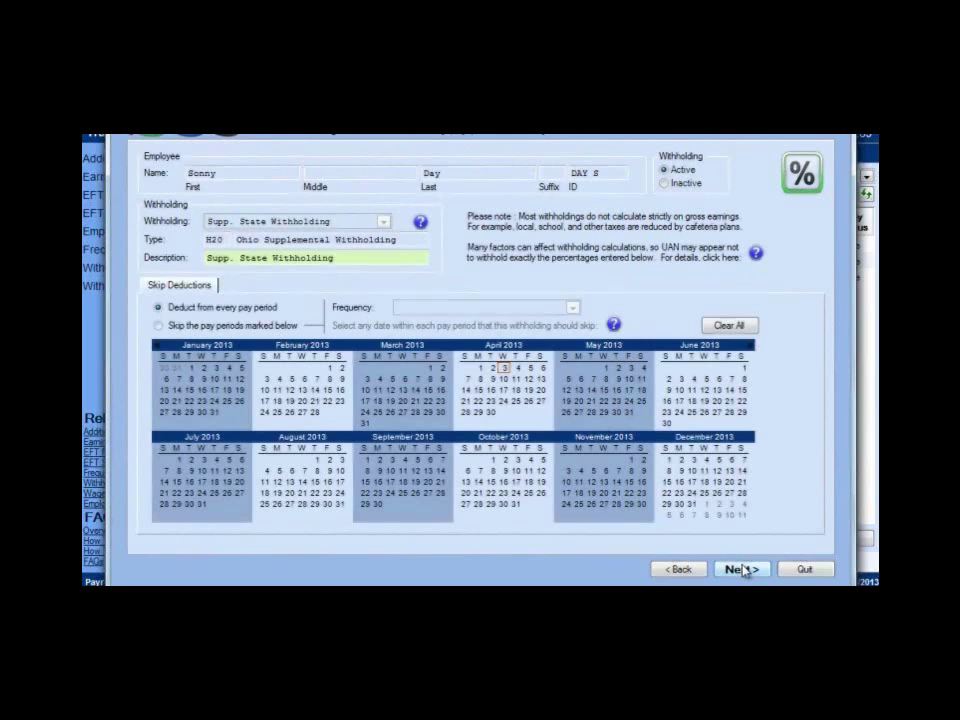
left_click(741, 569)
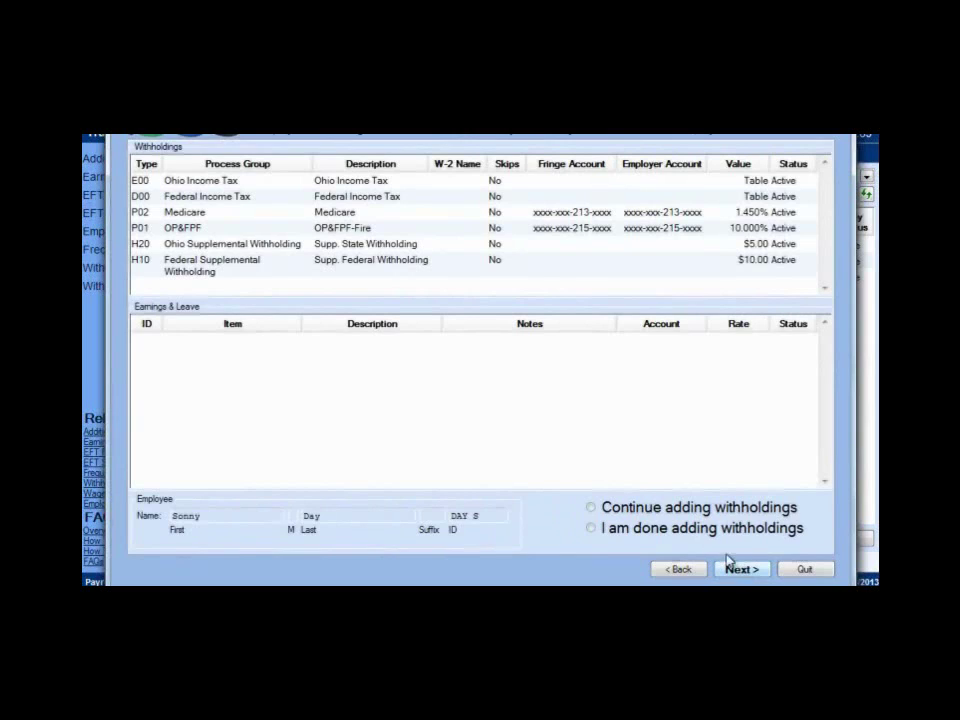
left_click(655, 510)
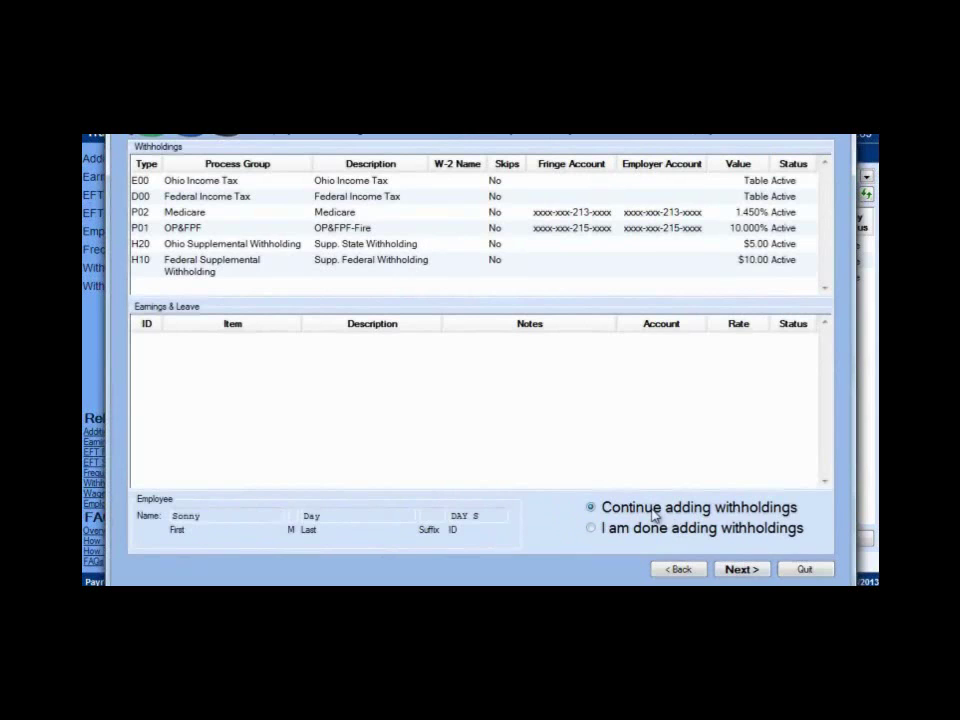
- Add Buckeye Village Income Tax as a local tax withholding at 1.000%
left_click(740, 569)
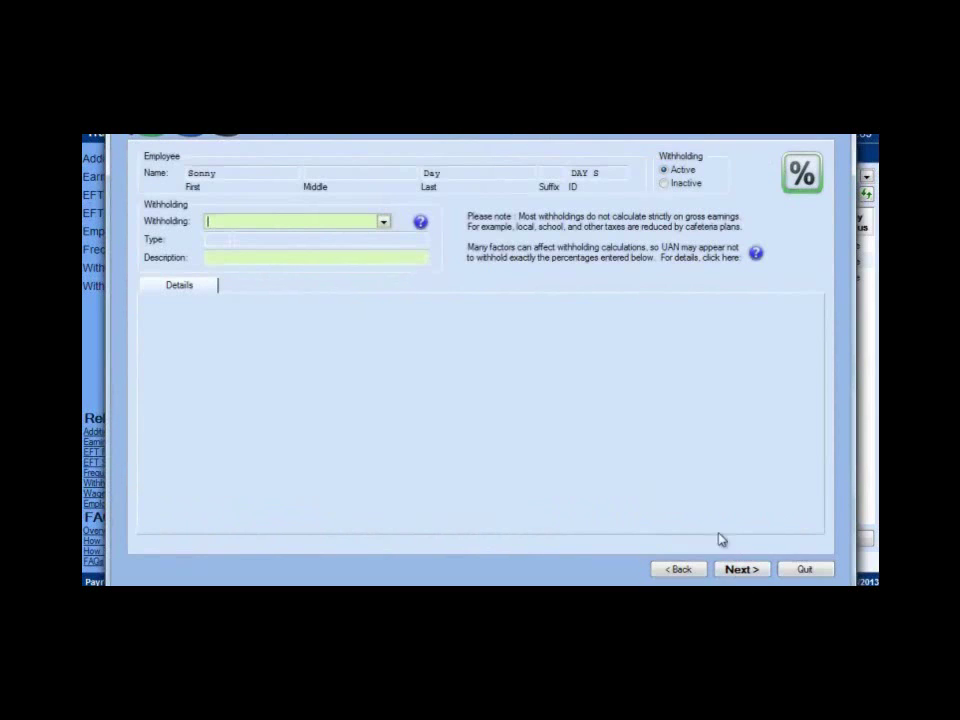
left_click(385, 222)
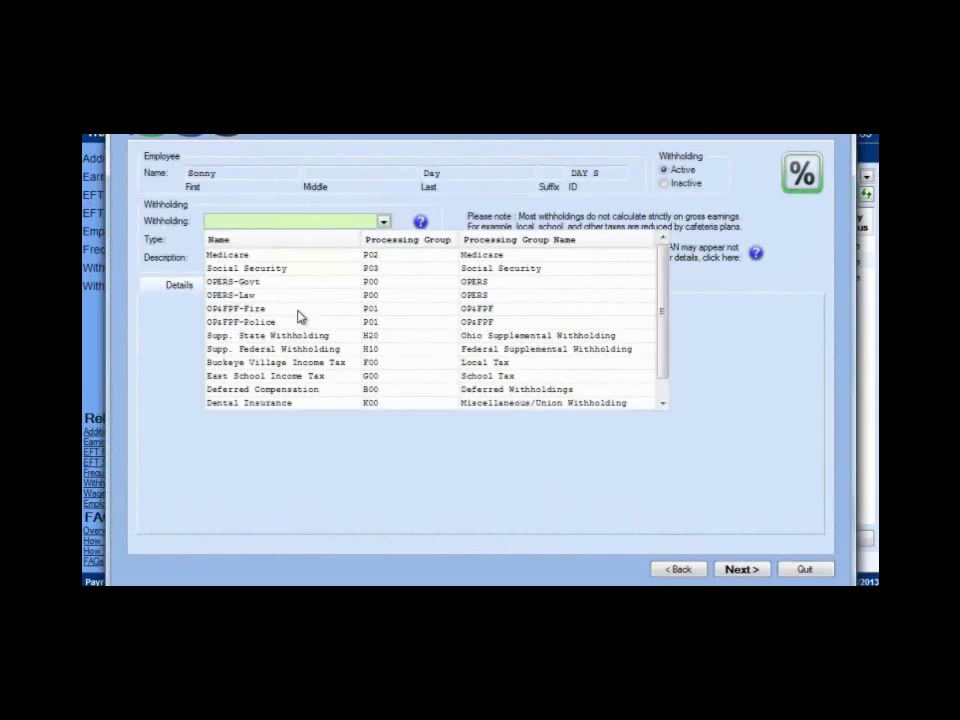
left_click(268, 362)
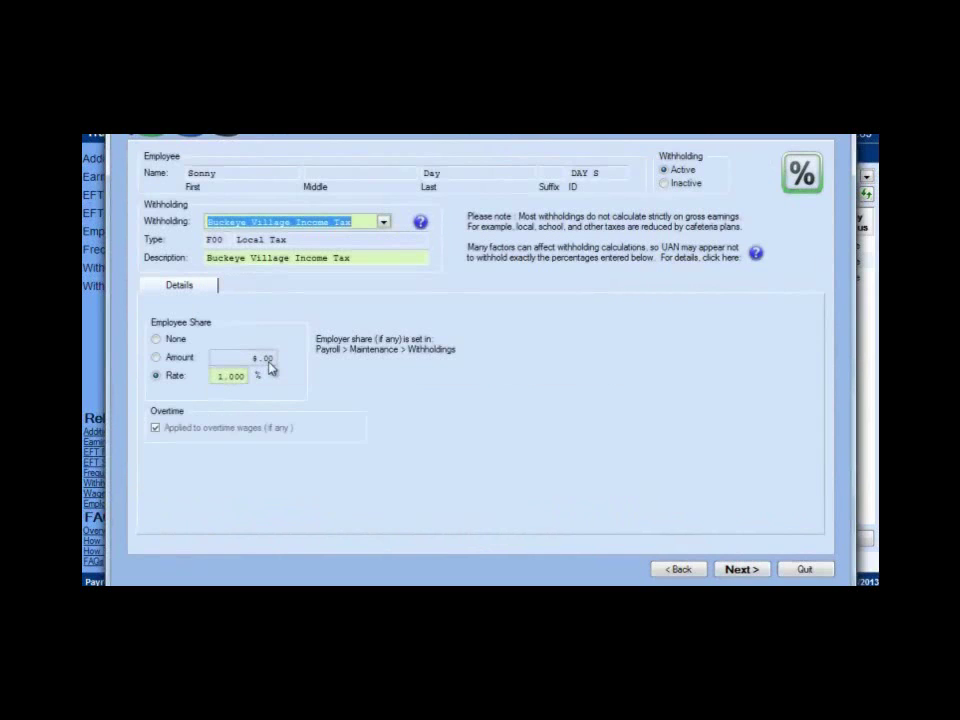
left_click(741, 569)
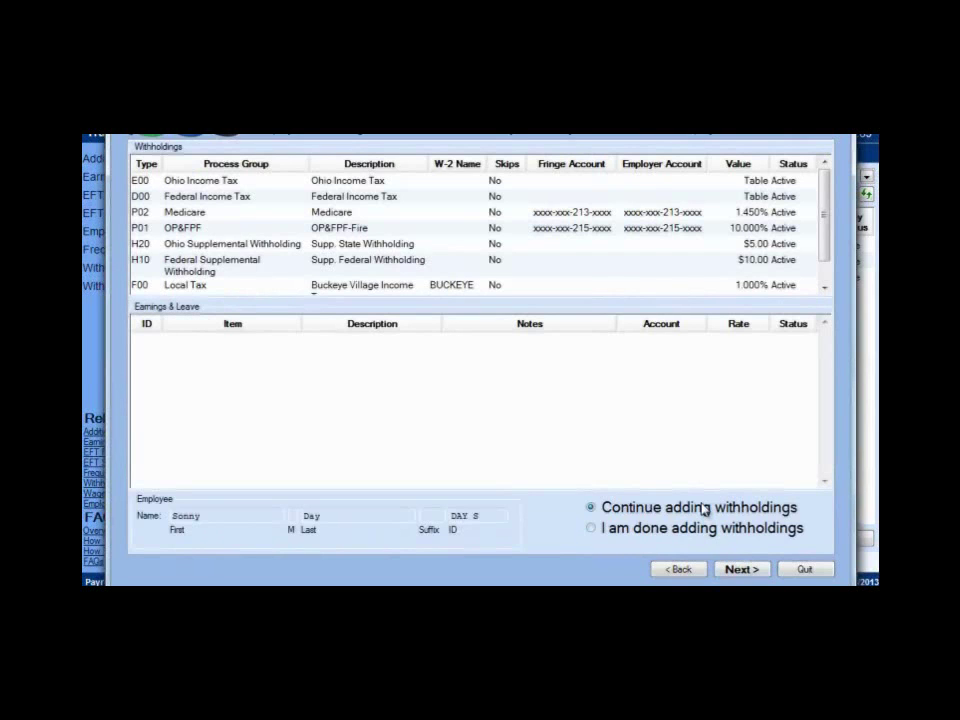
- Add a Health Insurance withholding with a $7.50 employee amount
left_click(740, 569)
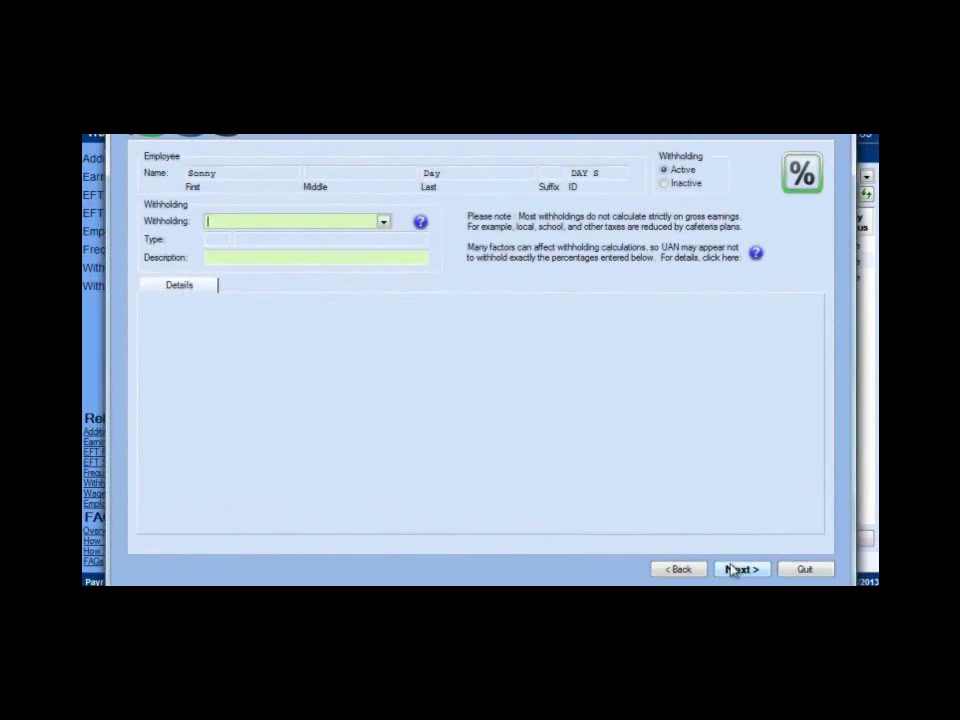
left_click(383, 221)
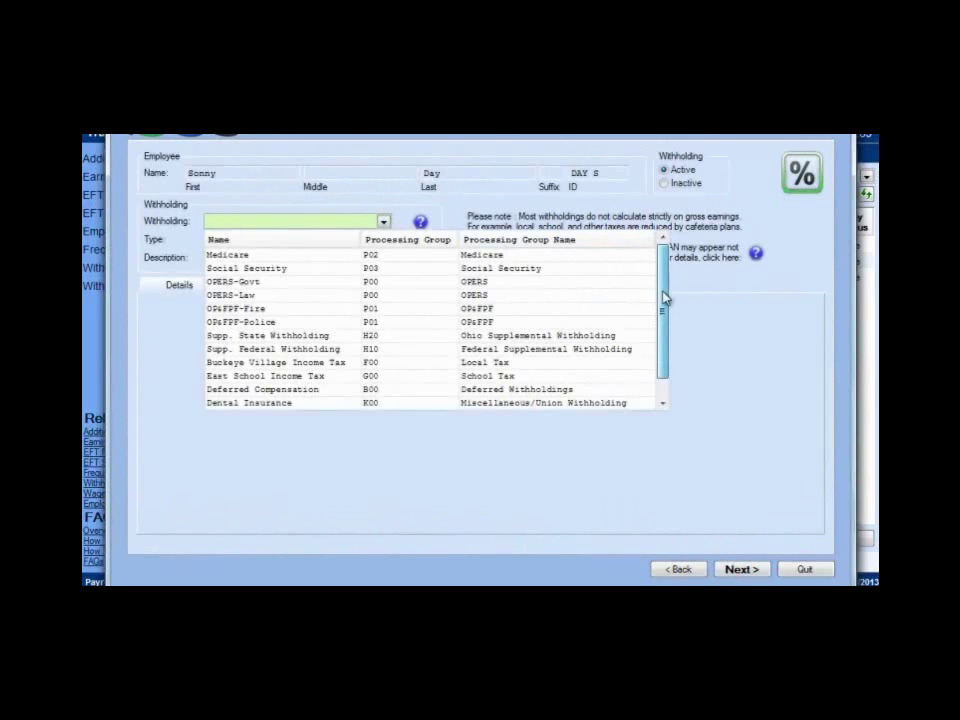
left_click_drag(664, 298, 664, 321)
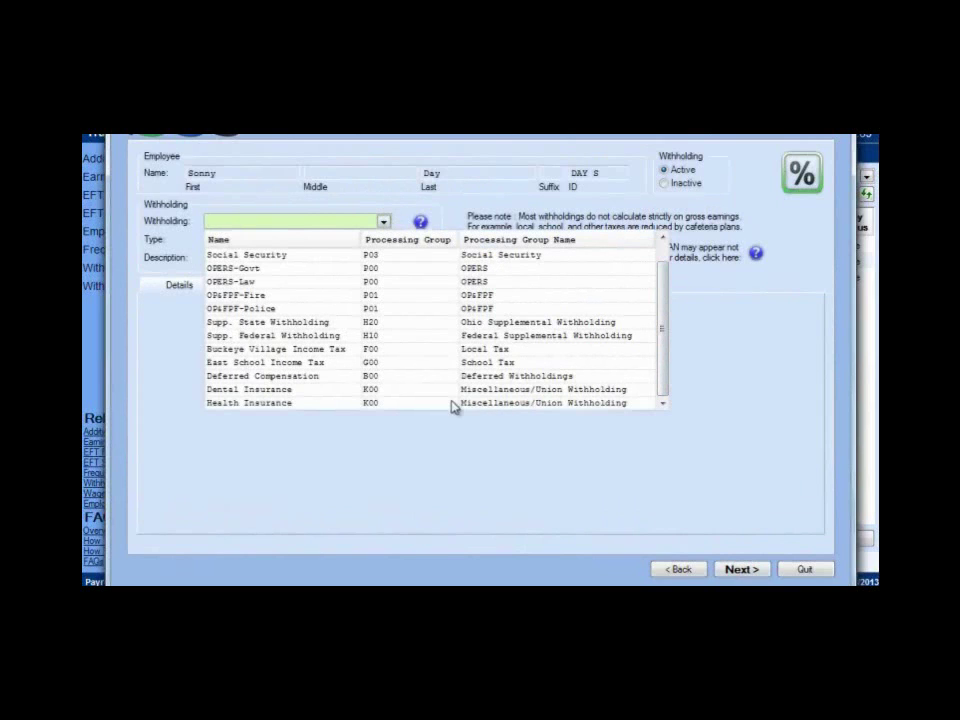
left_click(352, 403)
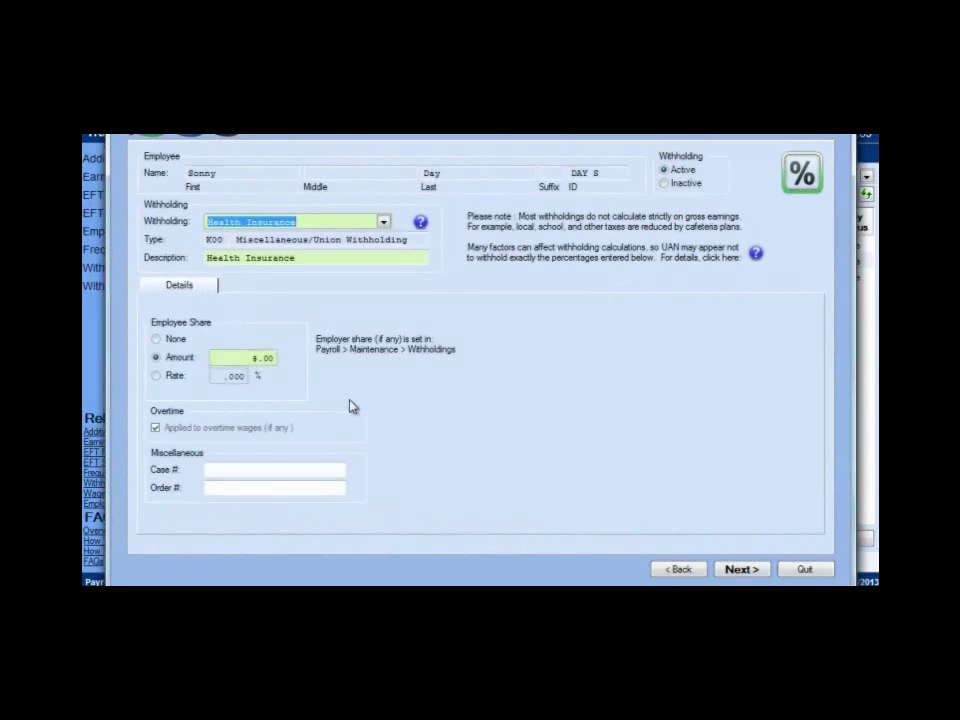
left_click(253, 358)
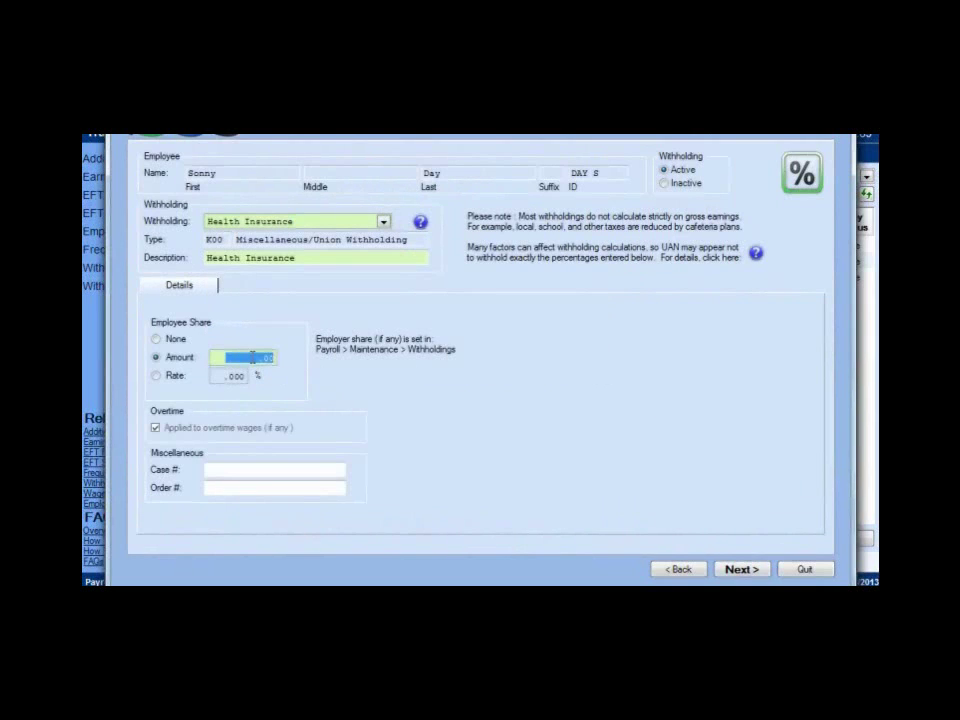
type("7.50")
key("Tab")
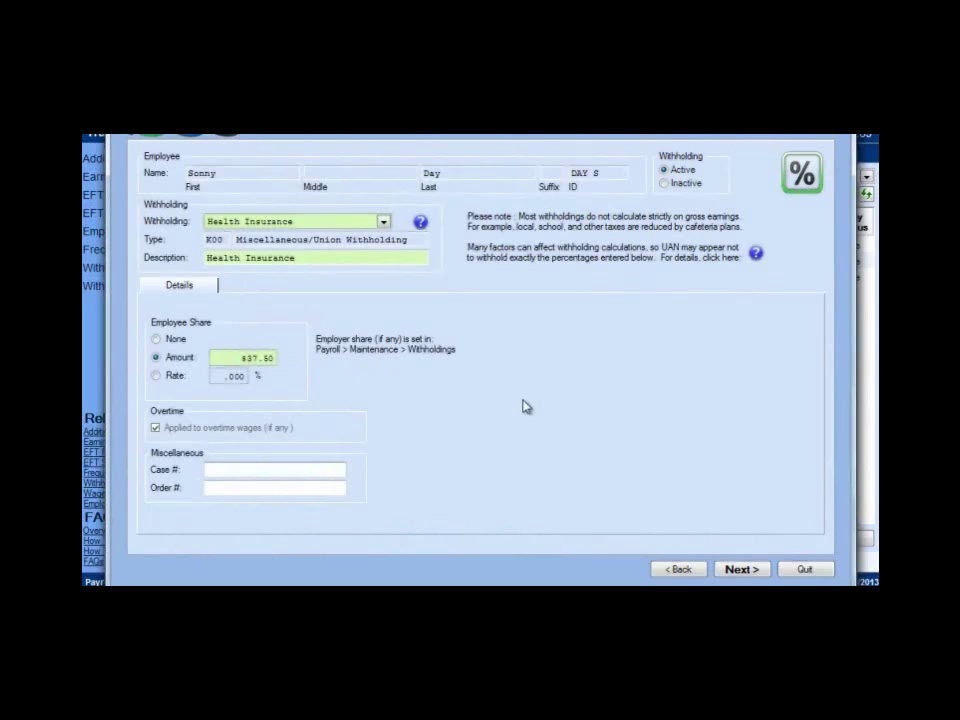
left_click(741, 570)
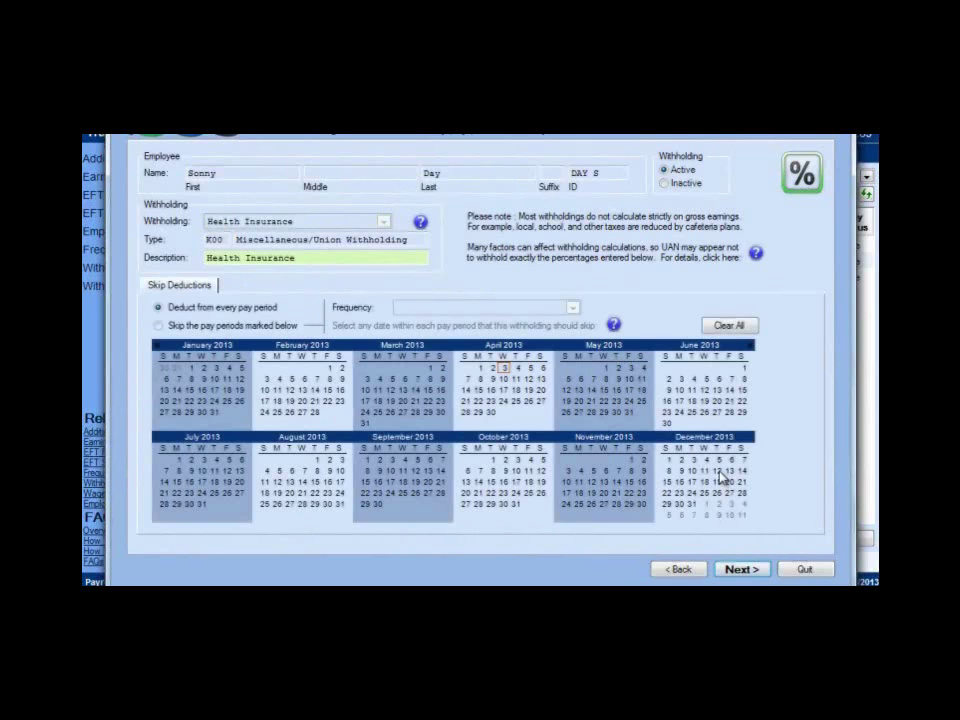
- Skip Health Insurance on the bi-weekly March 29 and August 30 pay dates, and save it
left_click(204, 327)
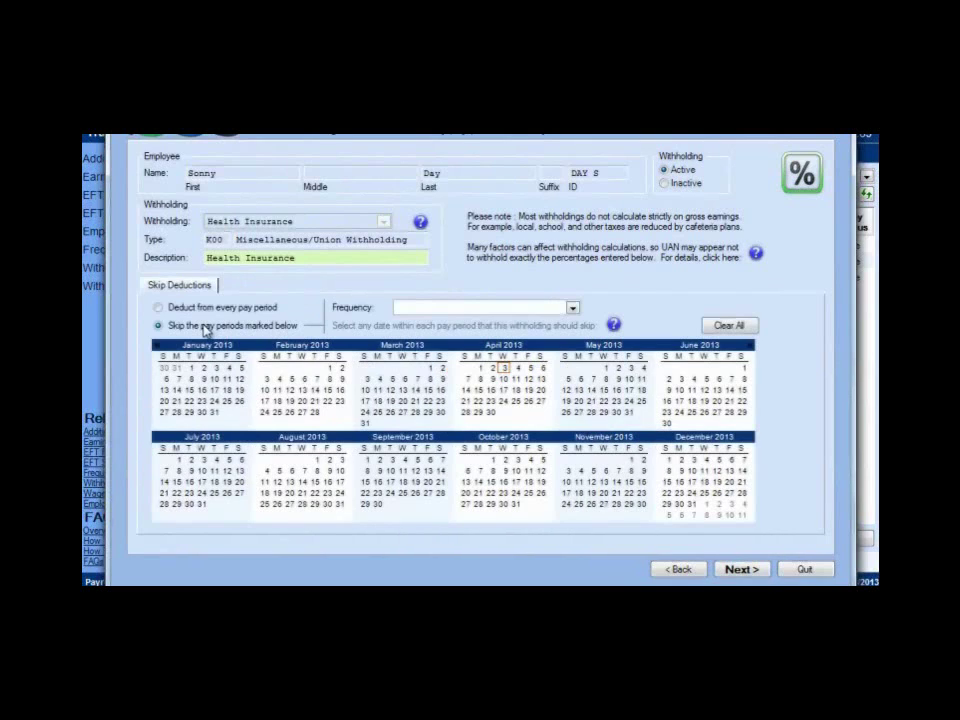
left_click(428, 412)
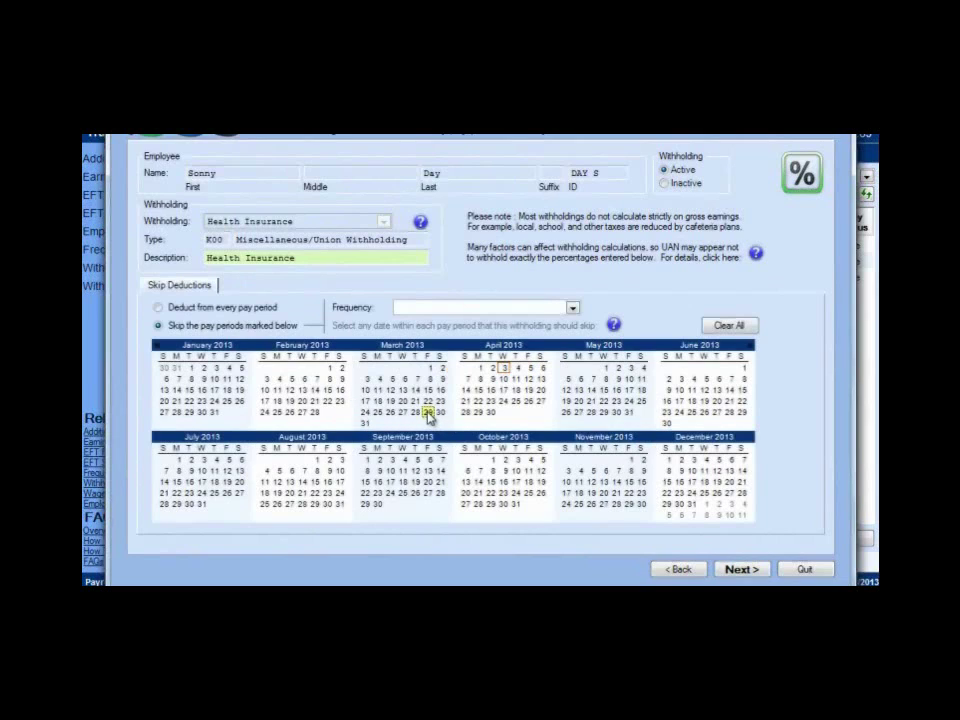
left_click(327, 505)
left_click(572, 308)
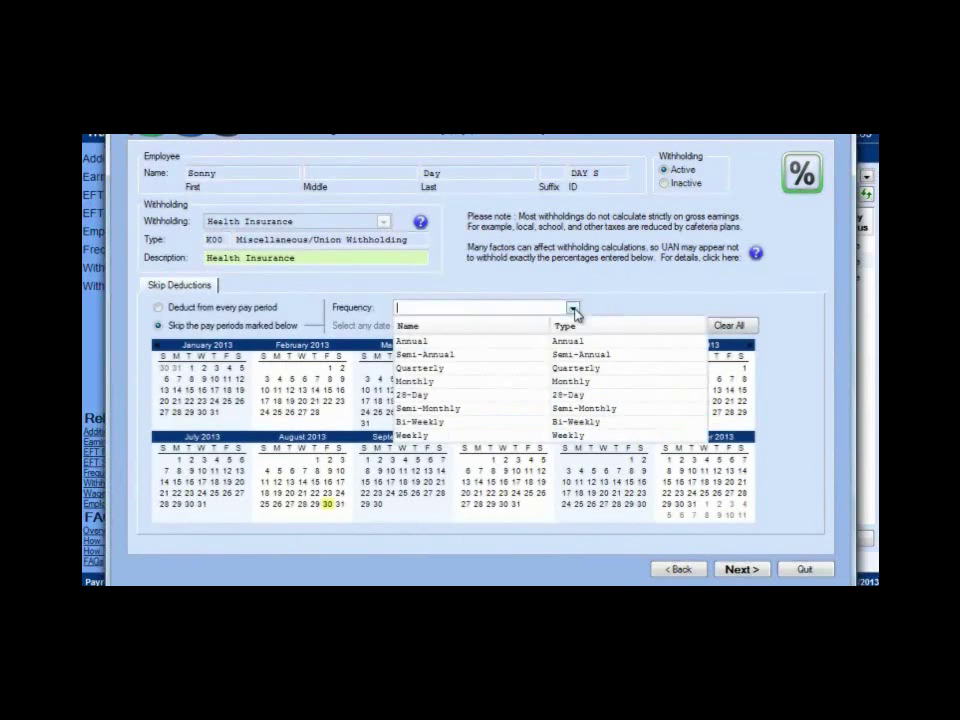
left_click(577, 423)
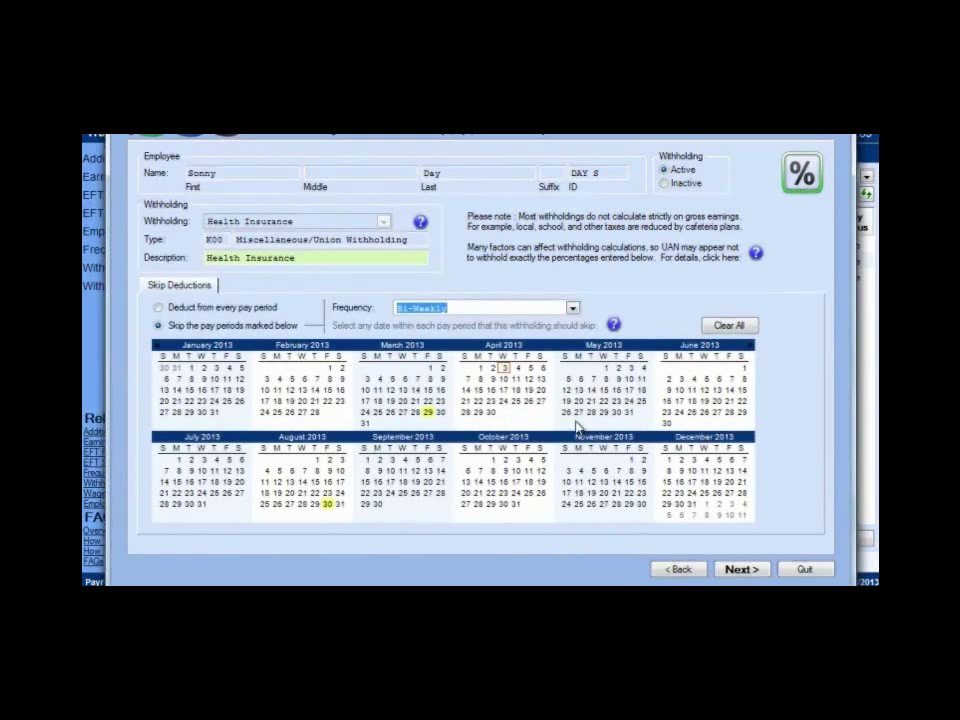
left_click(472, 308)
left_click(740, 569)
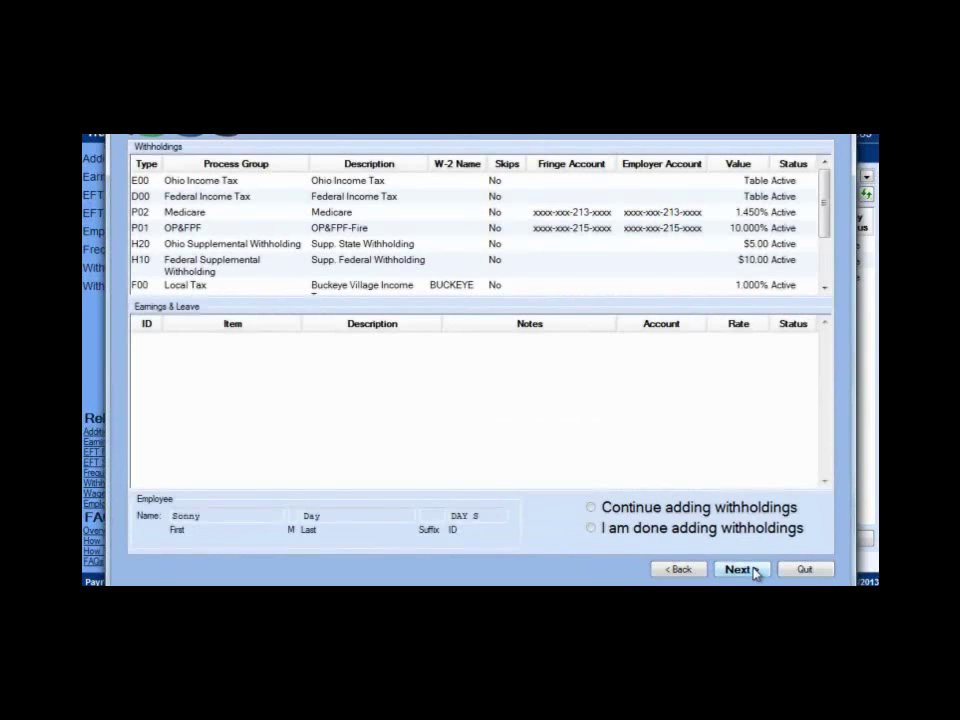
left_click(700, 509)
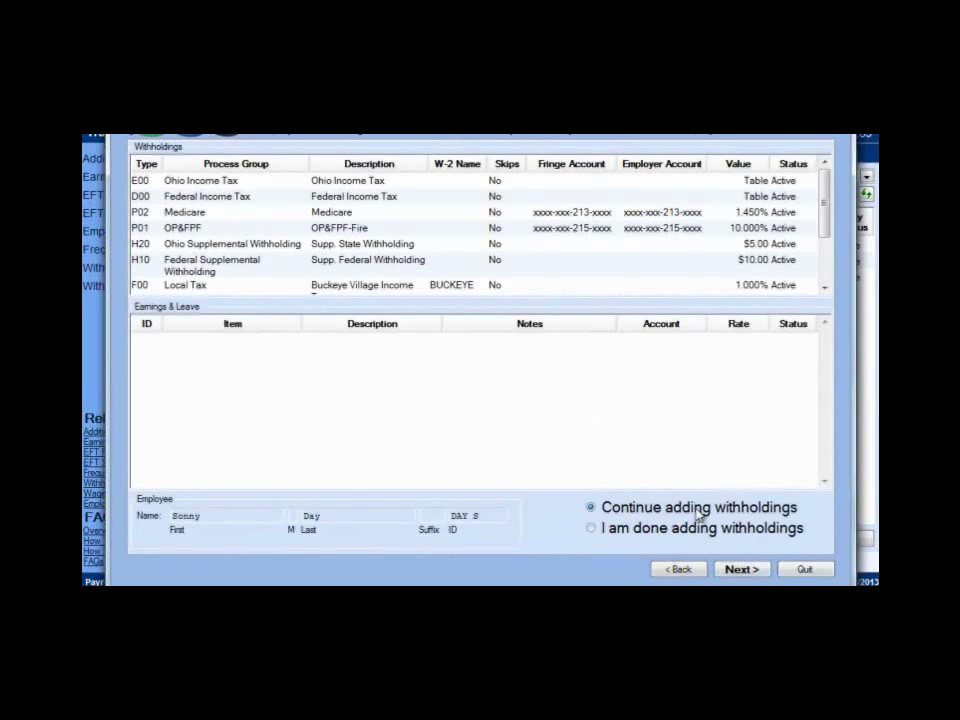
left_click(740, 569)
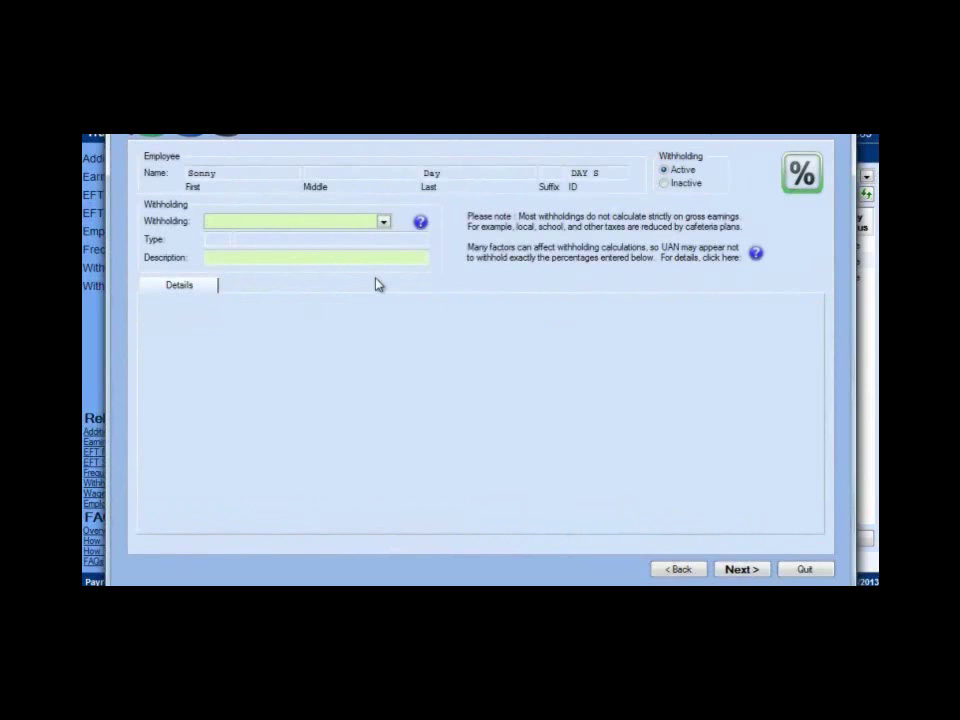
left_click(383, 221)
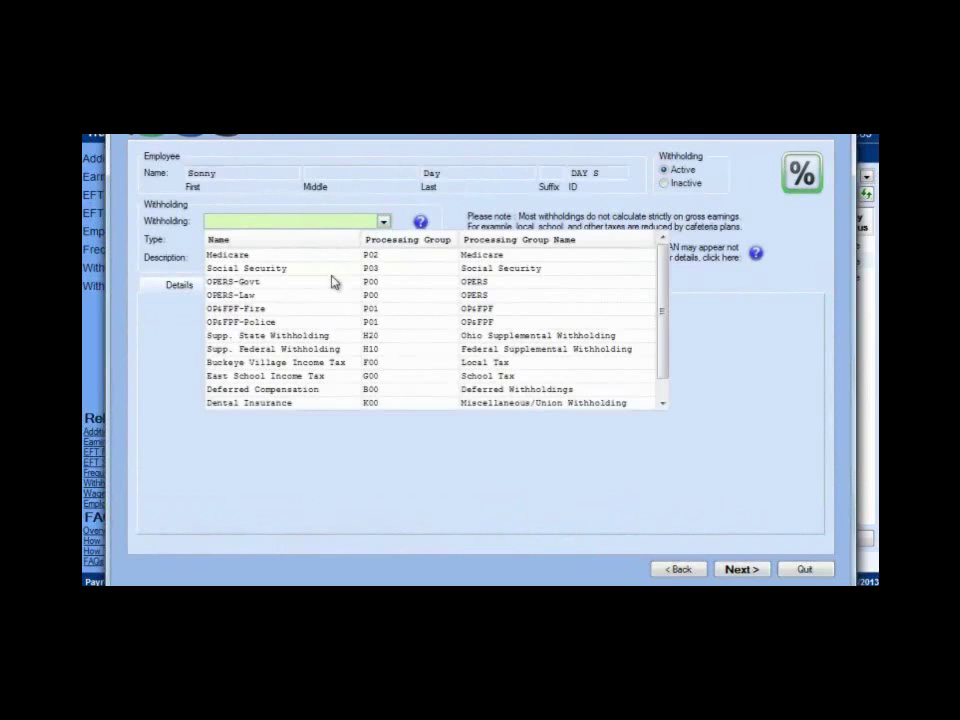
- Choose Dental Insurance with a $2.81 employee share amount
left_click(227, 404)
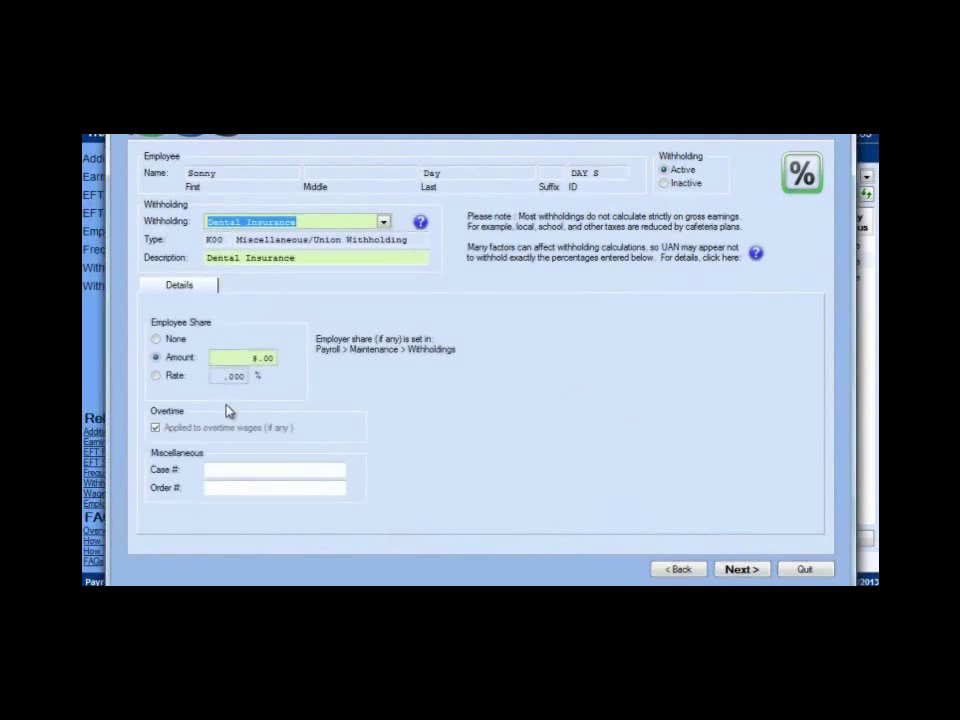
left_click(240, 366)
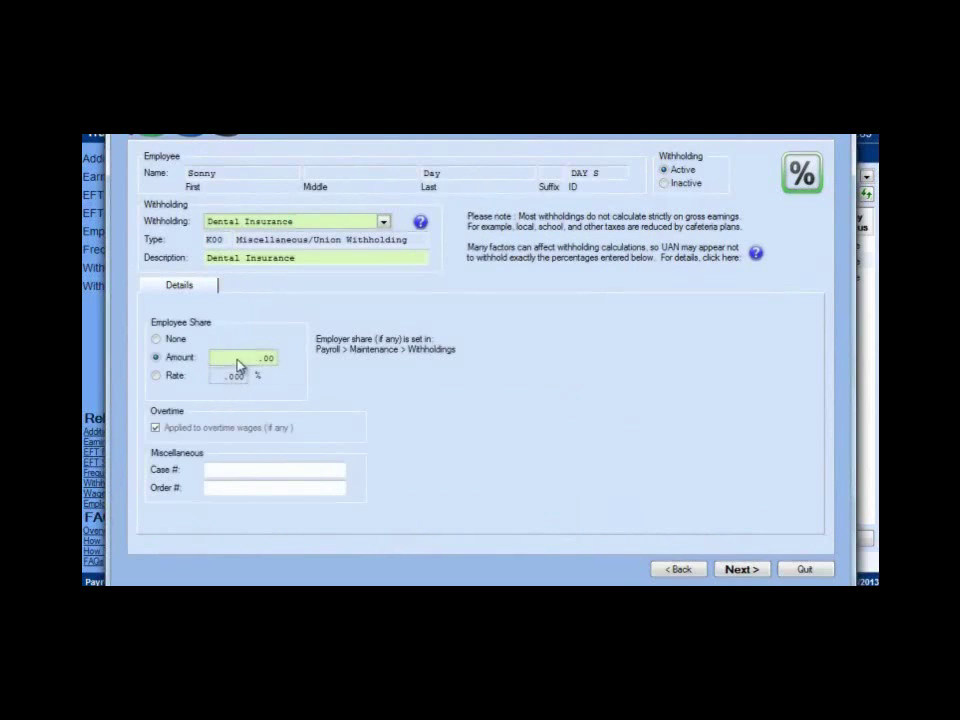
type("2.81")
key("Tab")
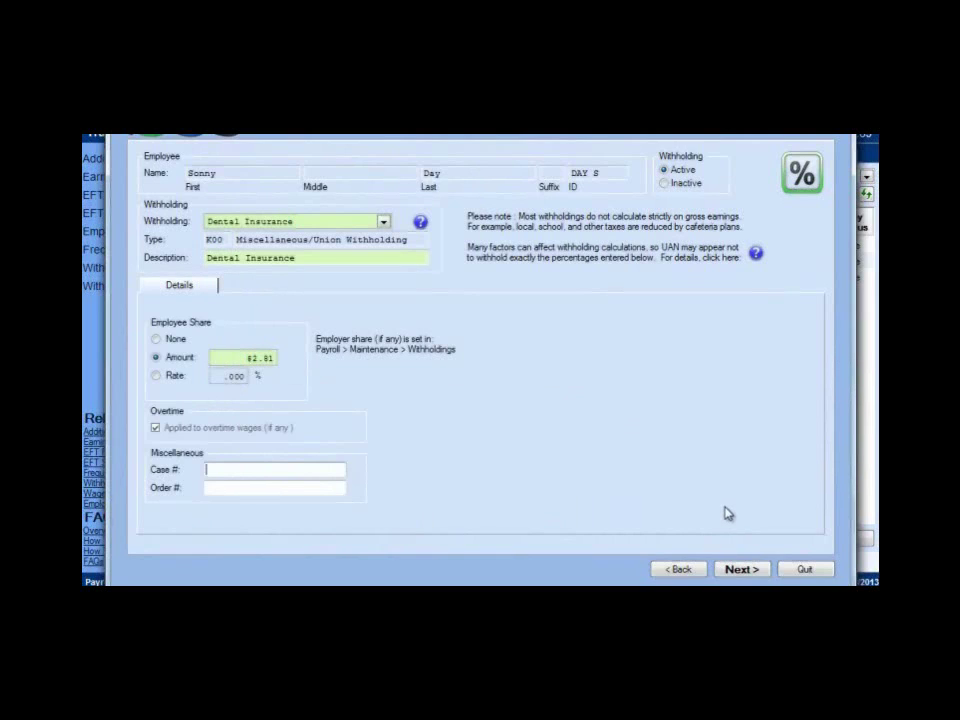
left_click(740, 568)
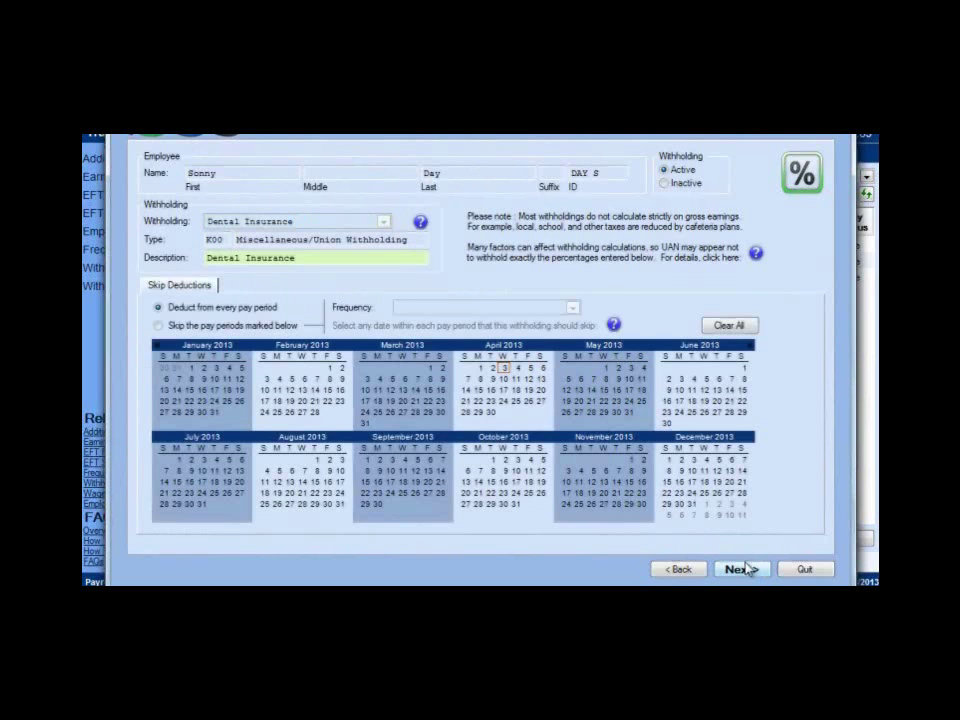
- Skip Dental Insurance on the bi-weekly March 29 and August 30 pay periods, and save it
left_click(243, 330)
left_click(572, 308)
left_click(440, 422)
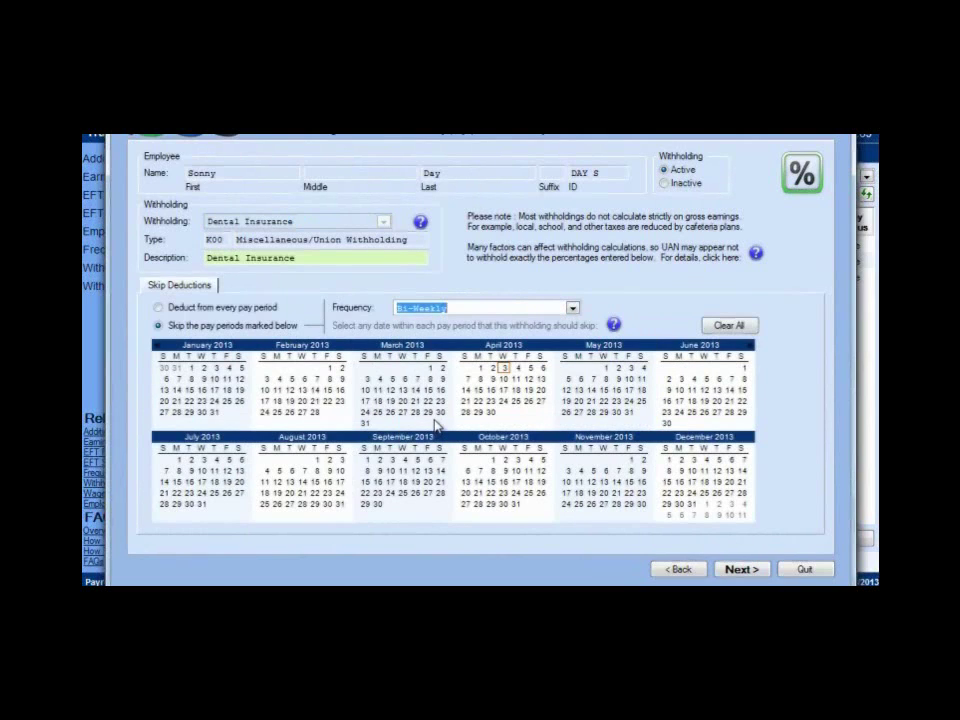
left_click(429, 413)
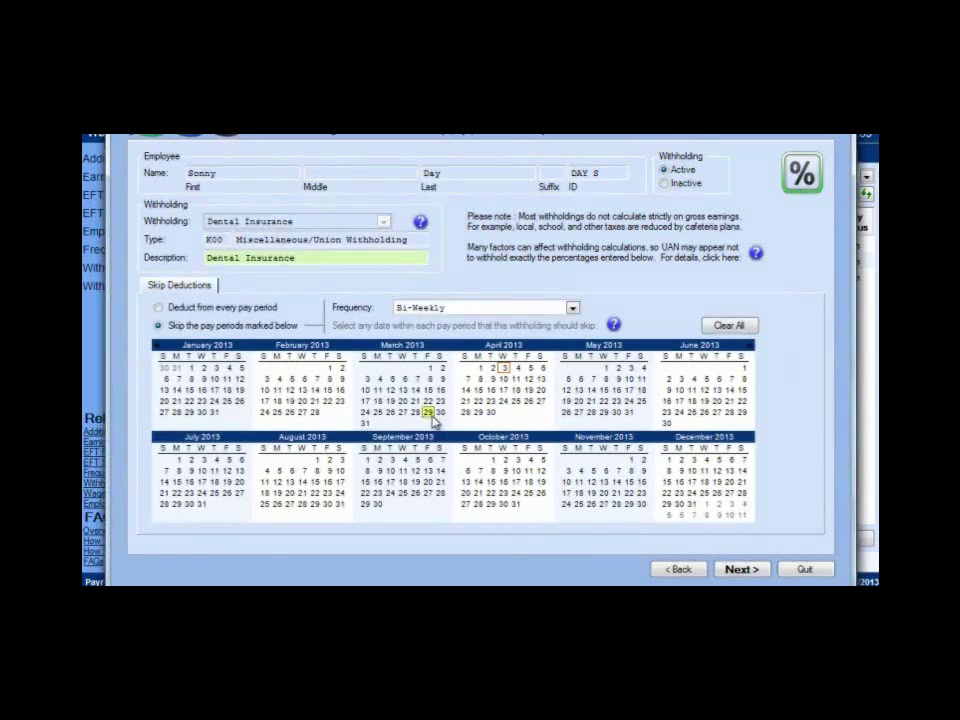
left_click(328, 504)
left_click(742, 570)
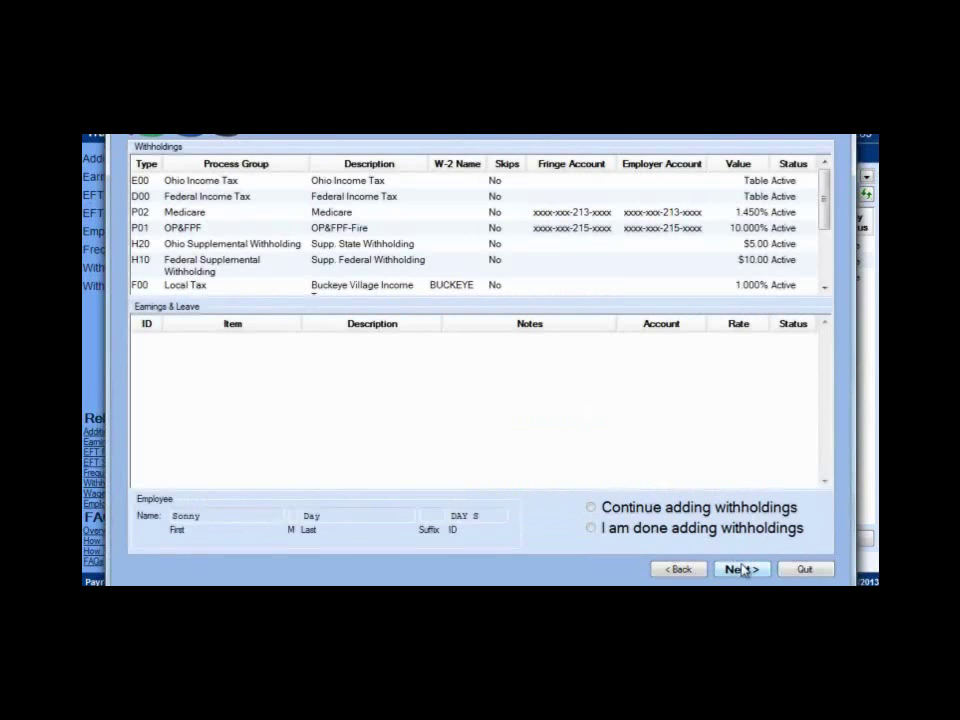
- Finish withholdings and begin a new earning entry in Step 3
left_click(677, 533)
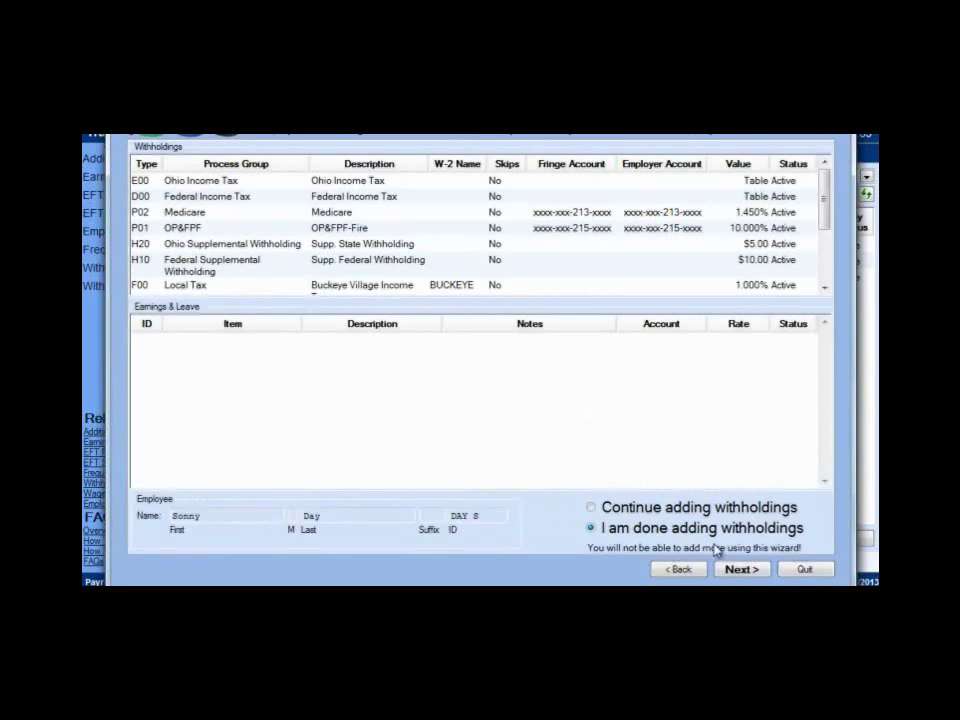
left_click(740, 569)
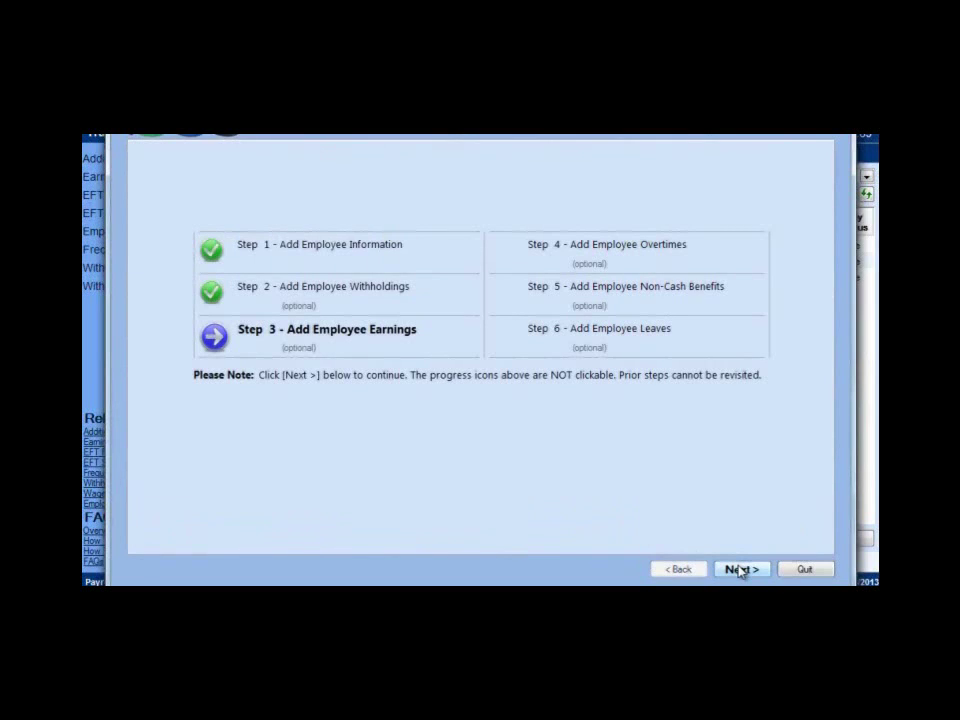
left_click(740, 569)
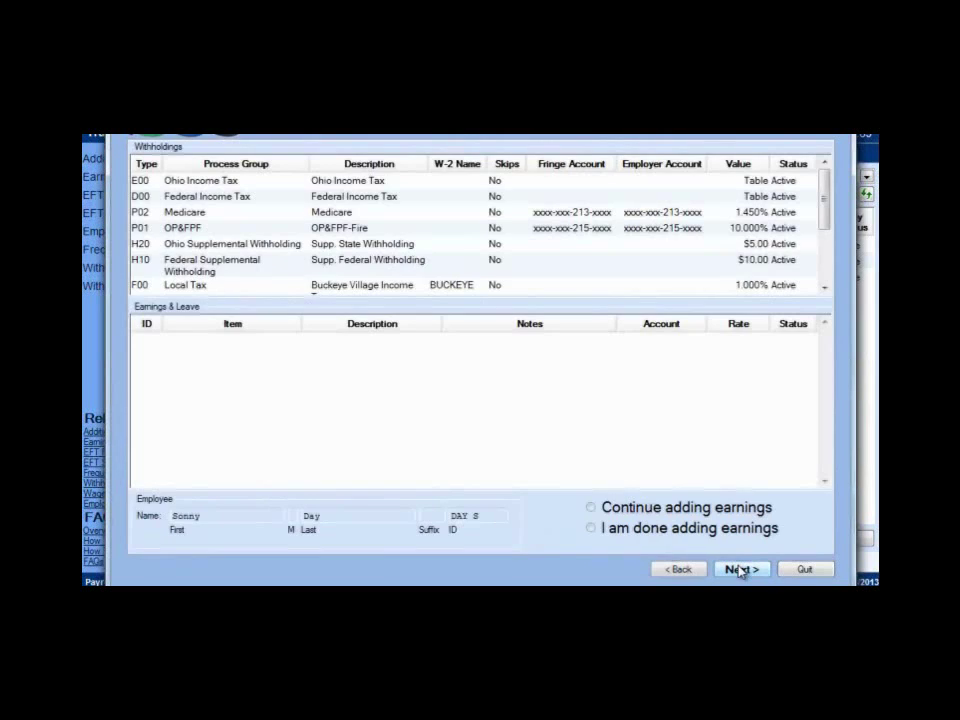
left_click(672, 509)
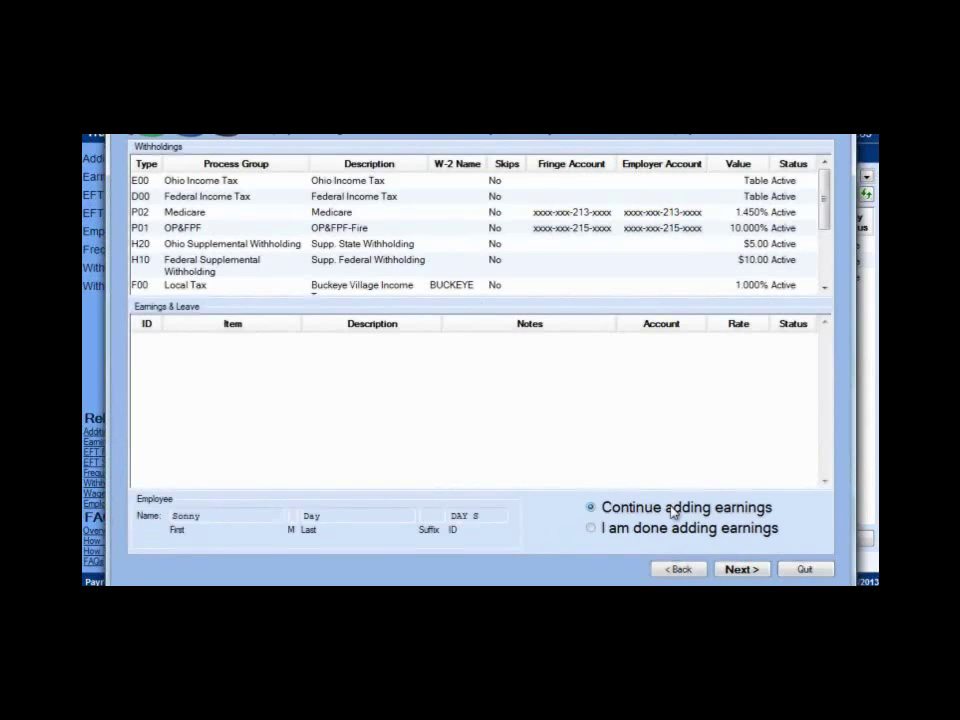
left_click(740, 568)
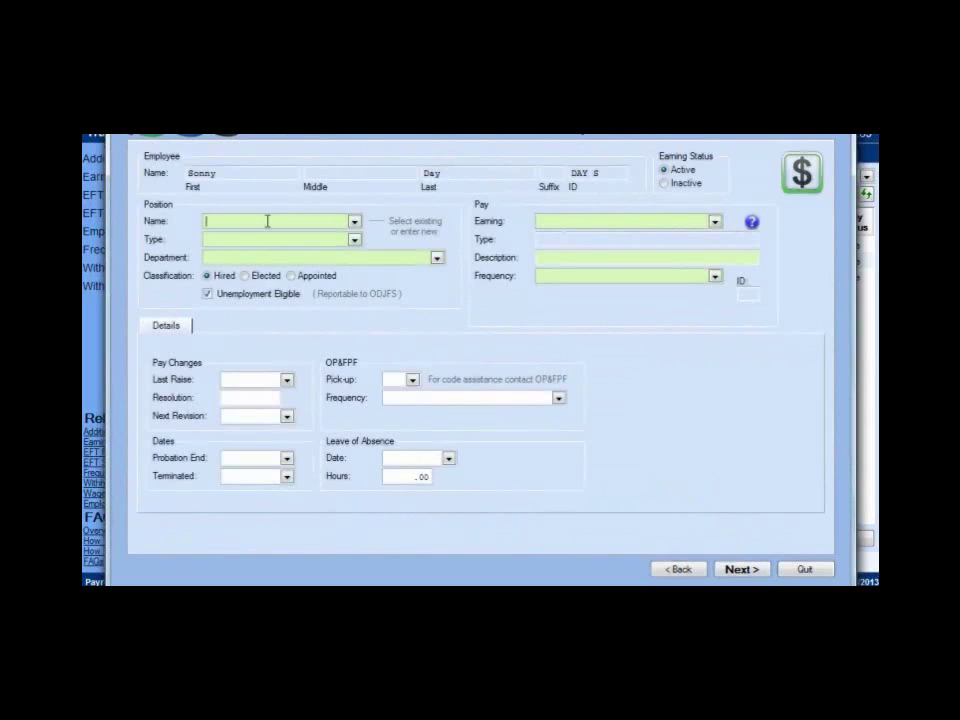
- Name the position Fire Chief, with type Other, in the Fire & EMS department
type("Fire Chief")
key("Tab")
left_click(354, 241)
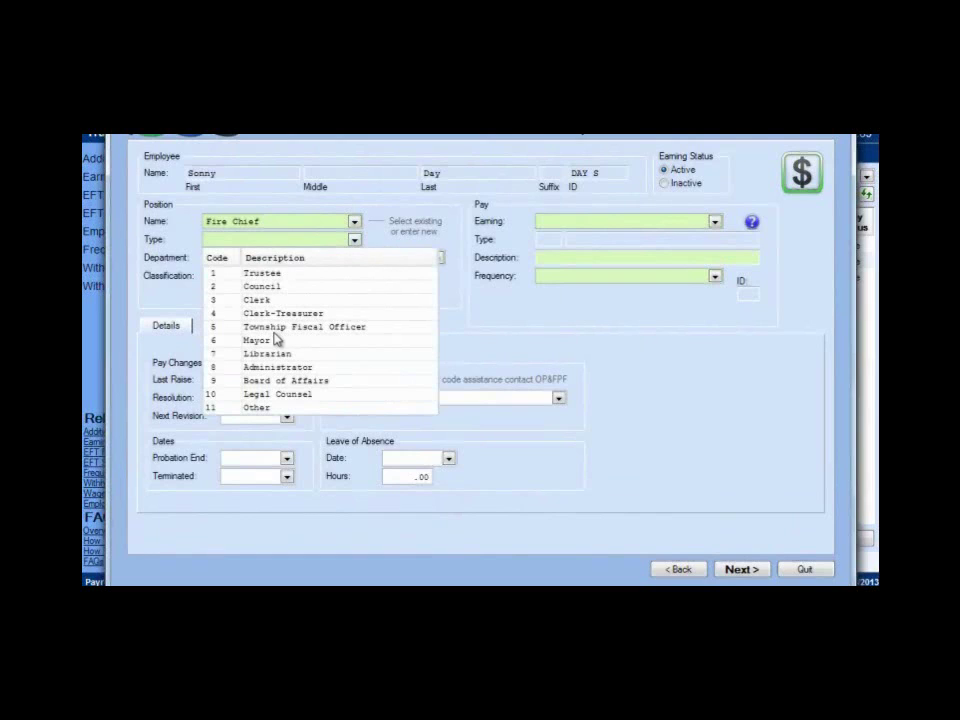
left_click(257, 409)
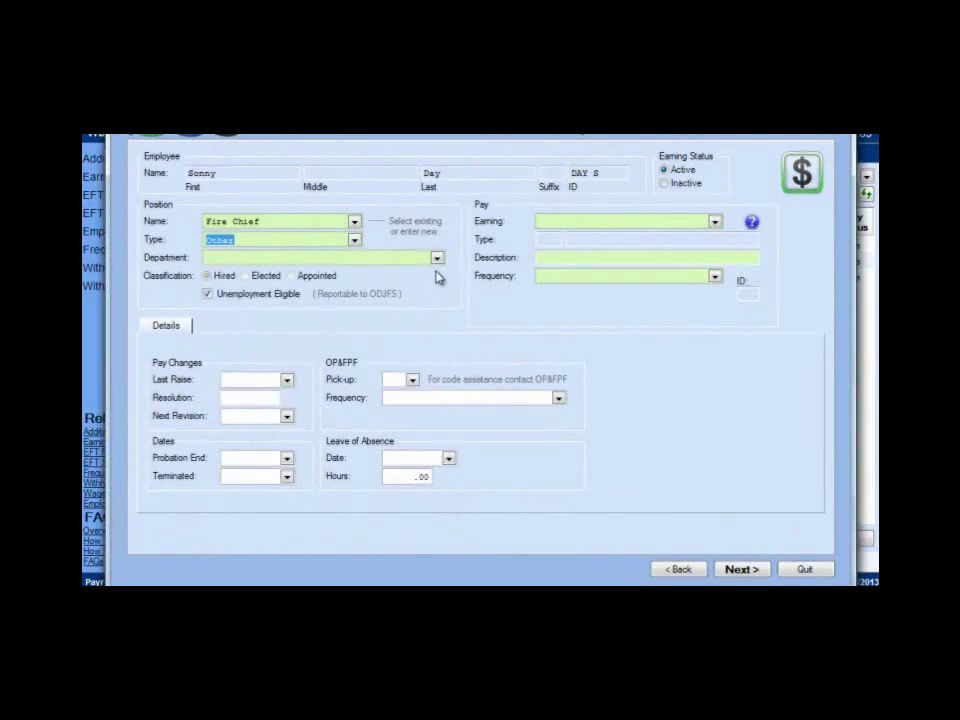
left_click(436, 259)
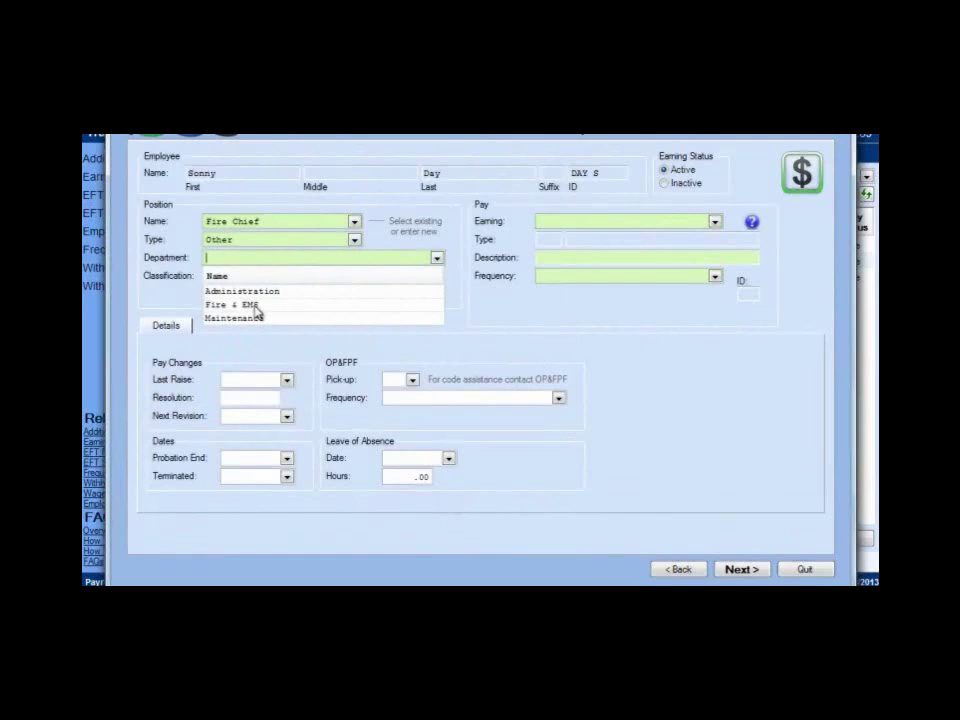
left_click(254, 305)
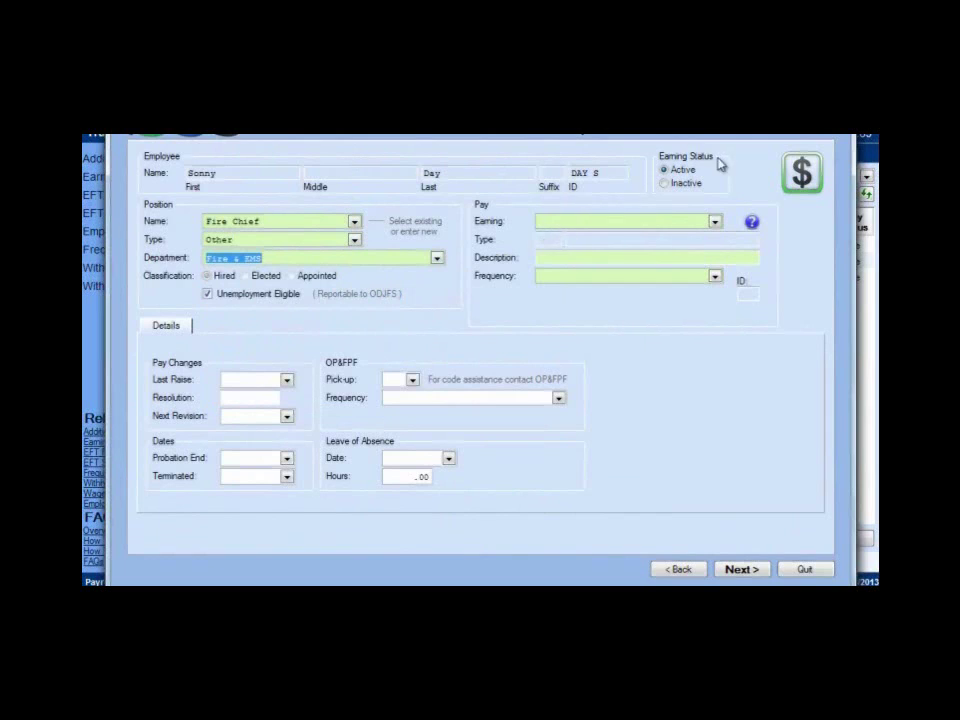
- Set the earning to Salary paid Bi-Weekly
left_click(715, 222)
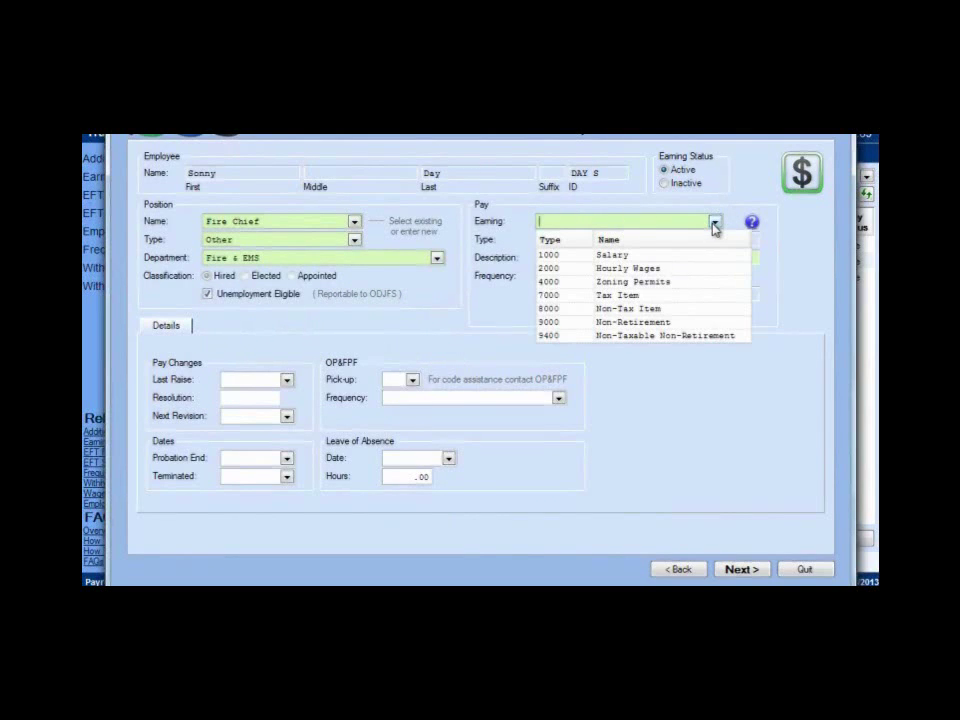
left_click(635, 255)
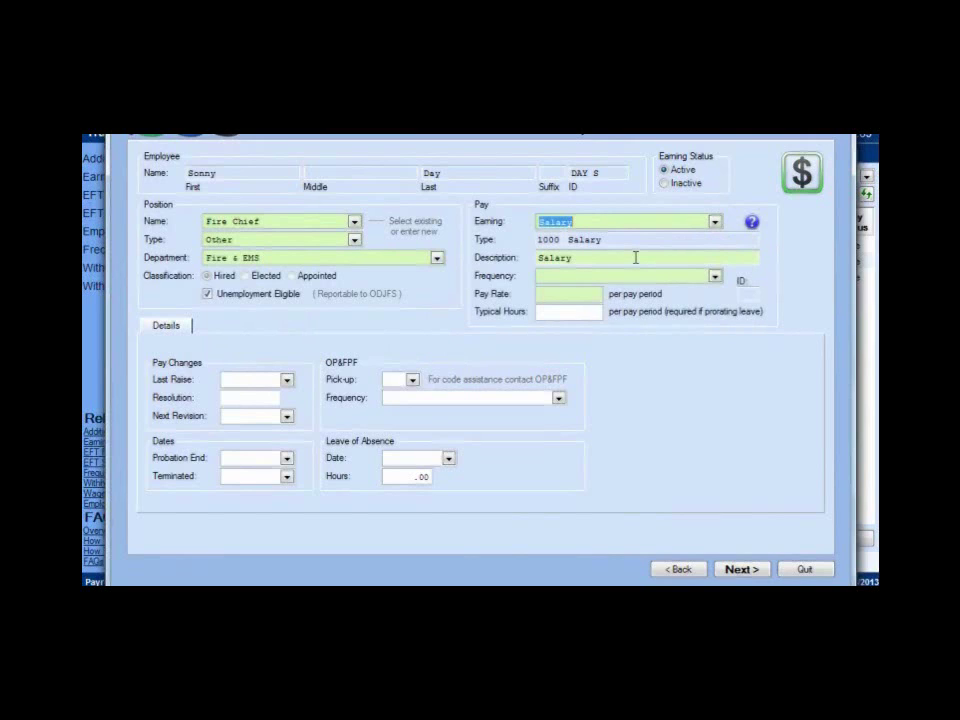
left_click(714, 276)
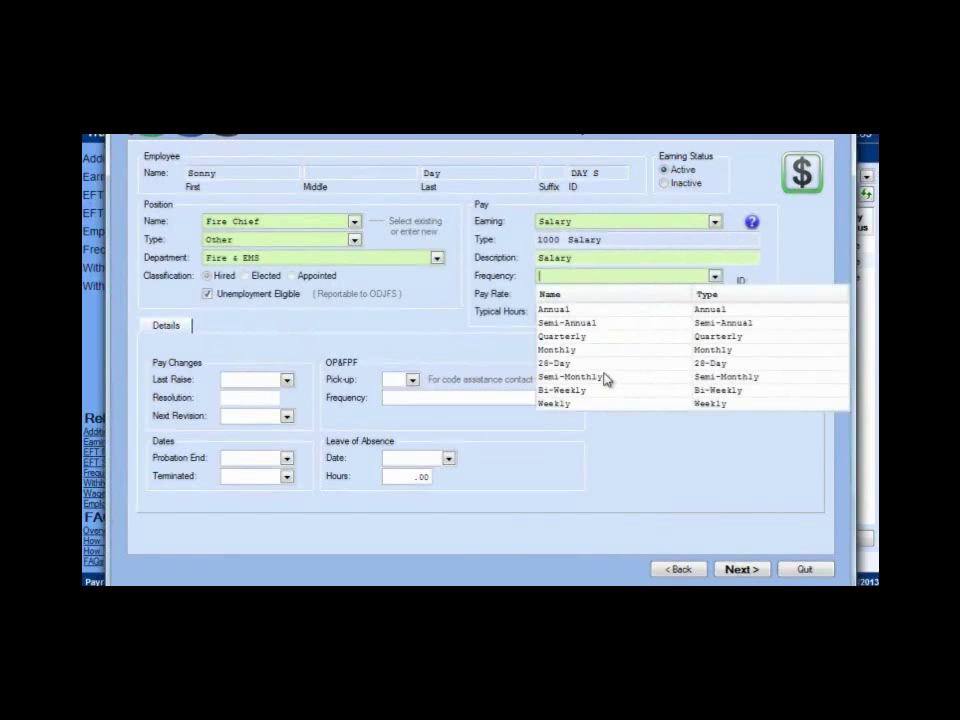
left_click(579, 391)
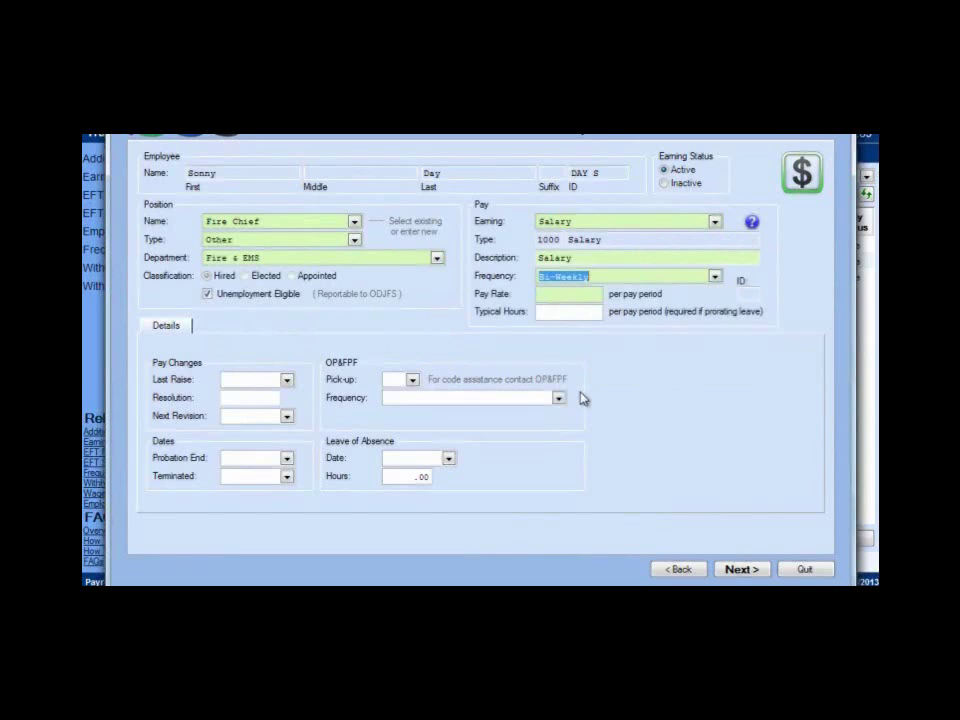
left_click(565, 300)
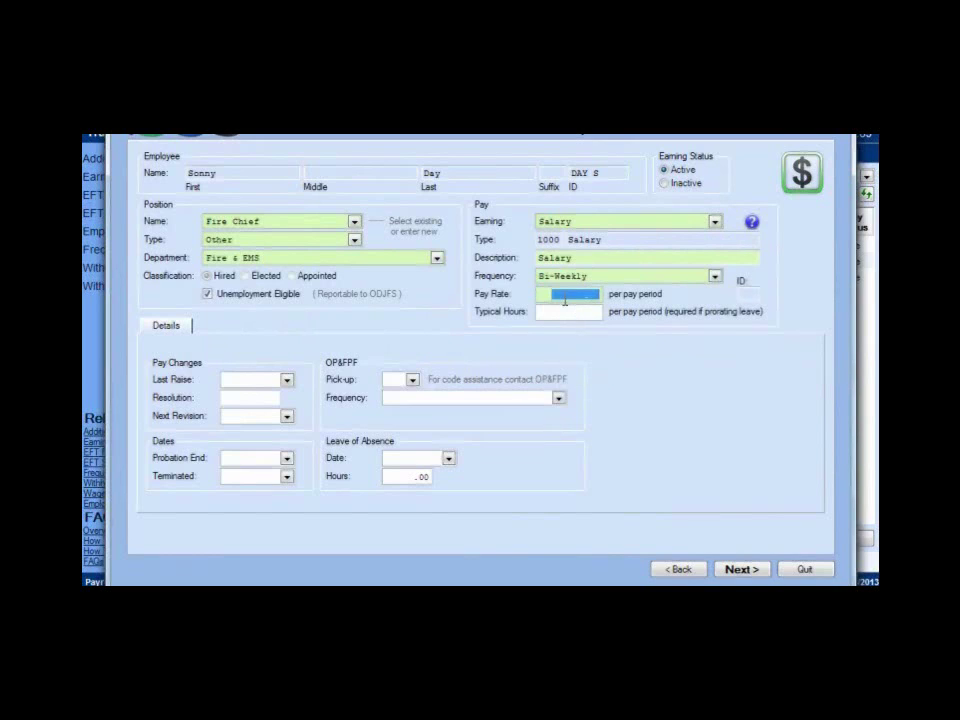
- Enter a $1,480.00 pay rate with OP&FPF pick-up code A and Bi-Weekly OP&FPF frequency
type("1480.00")
key("Tab")
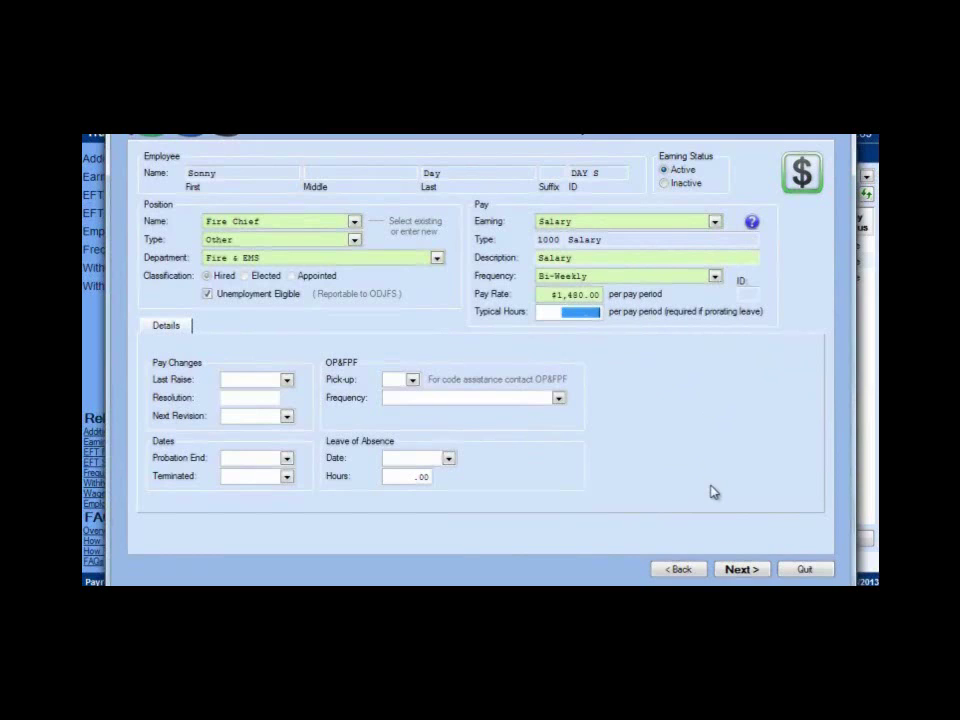
left_click(412, 381)
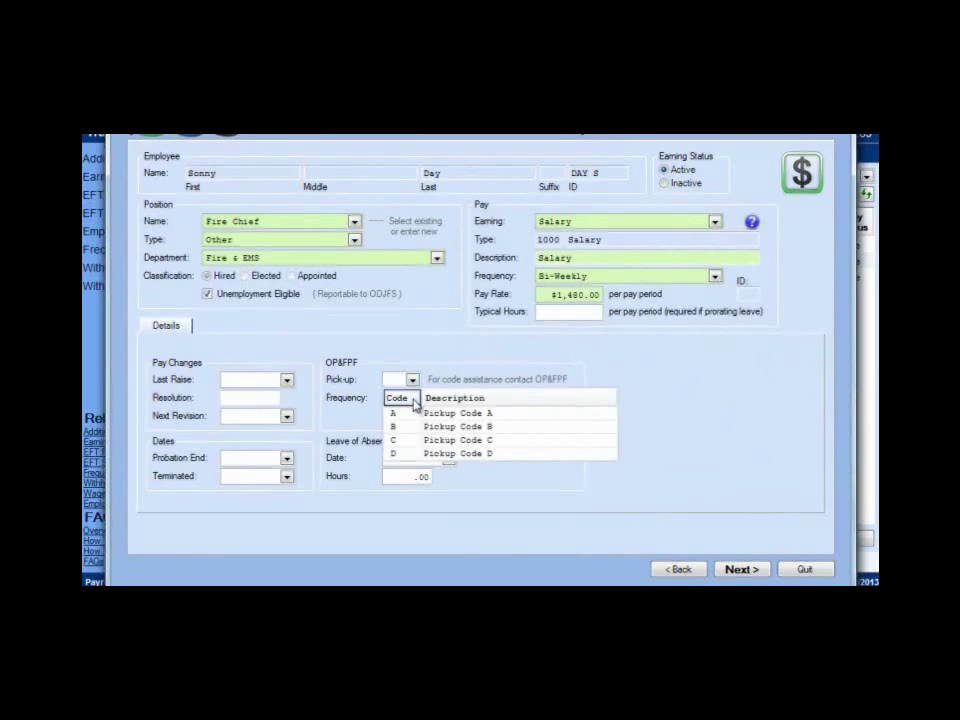
left_click(410, 420)
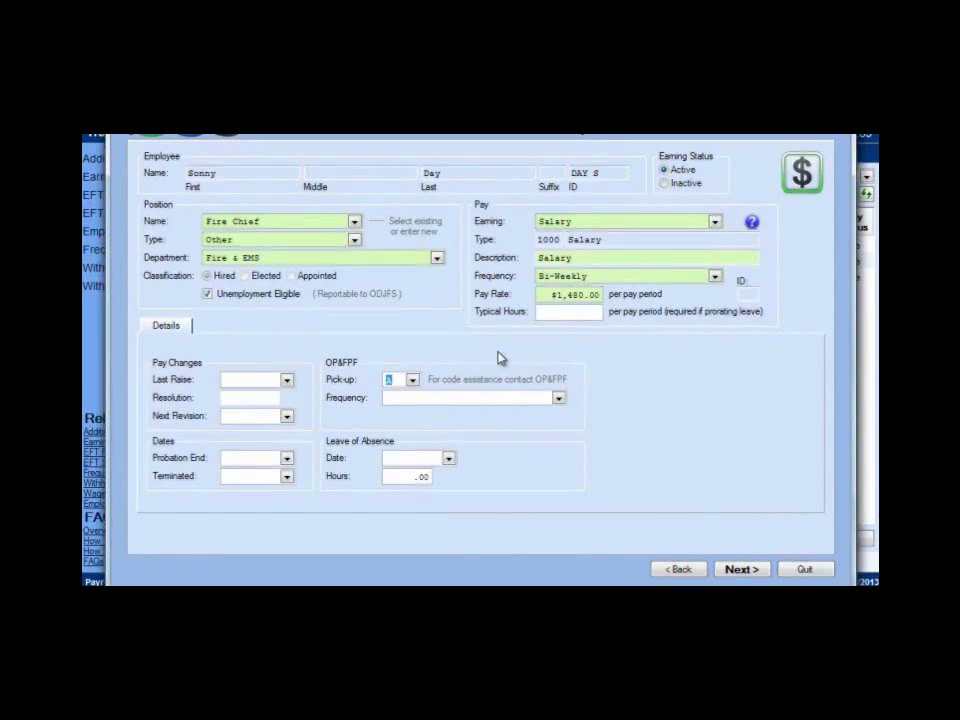
left_click(558, 398)
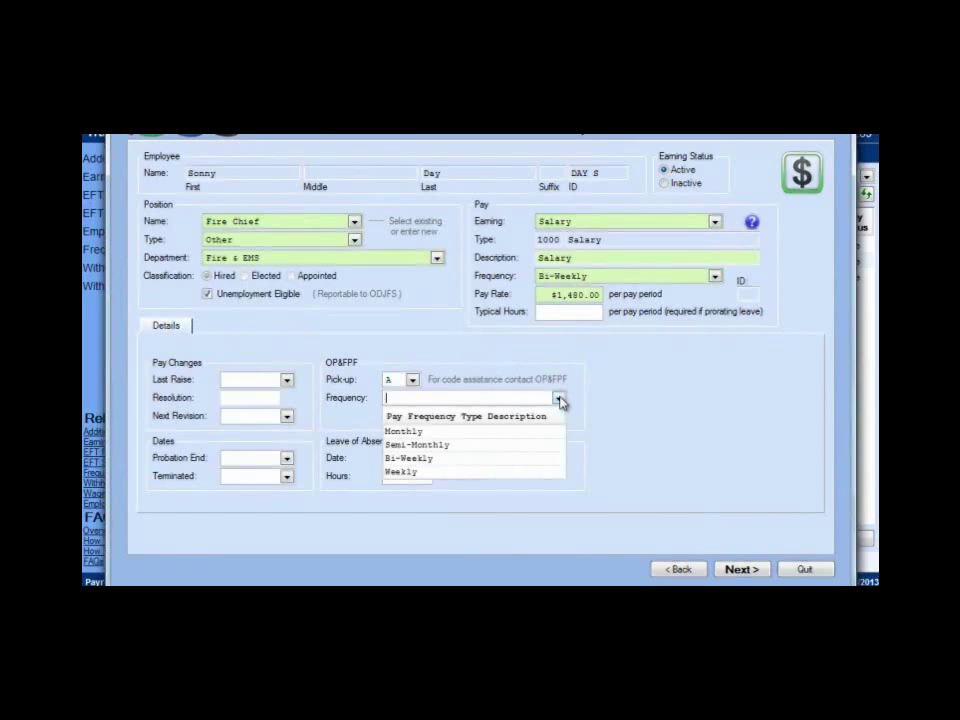
left_click(444, 461)
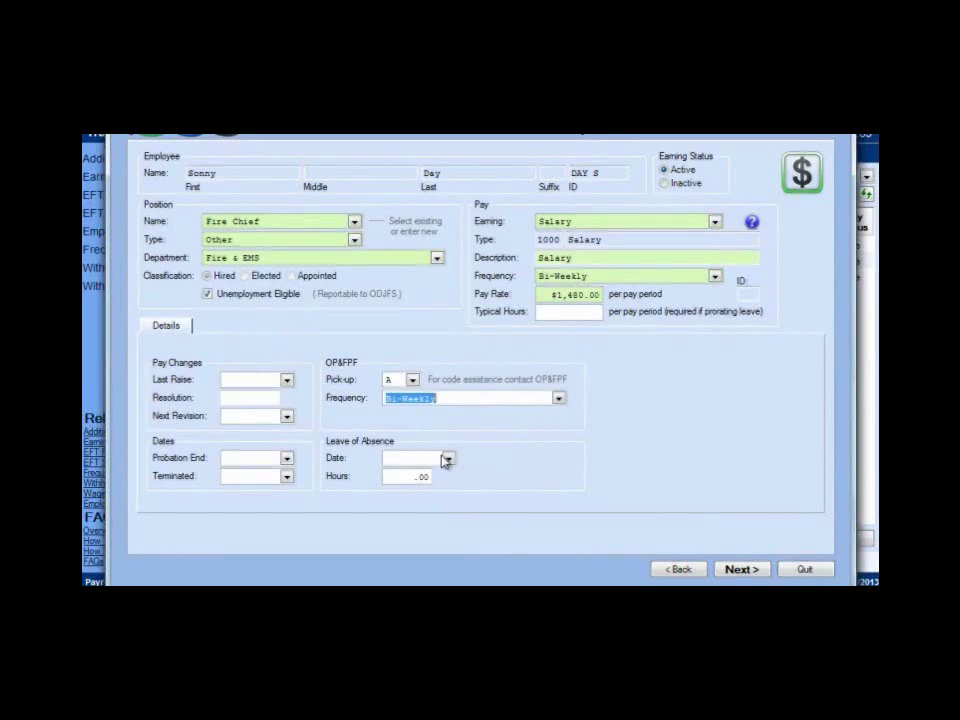
left_click(485, 397)
left_click(754, 571)
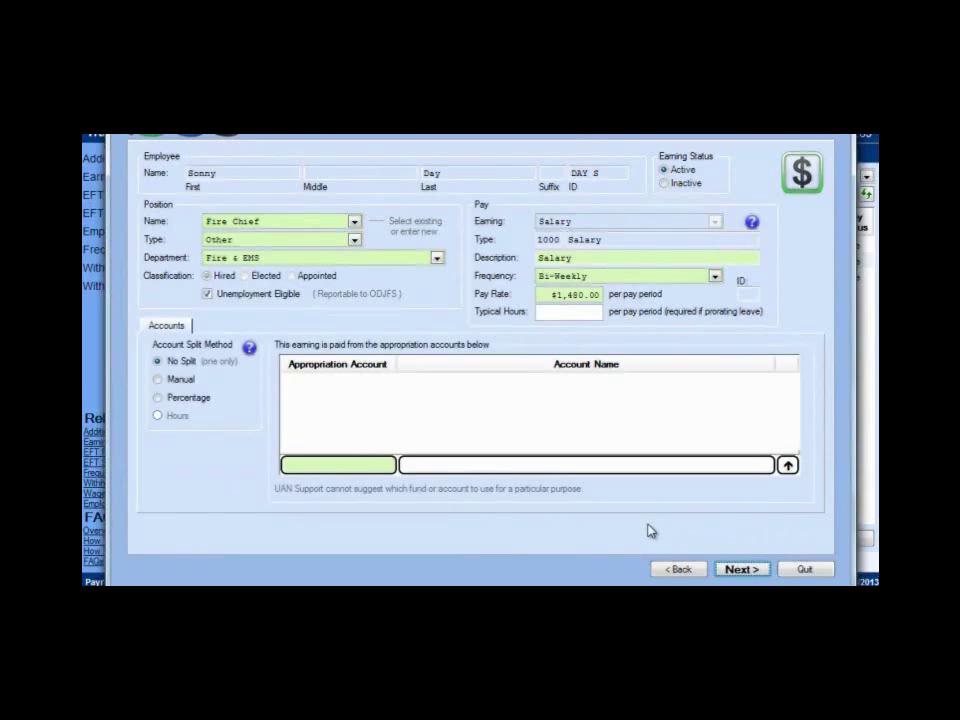
left_click(386, 467)
left_click(387, 467)
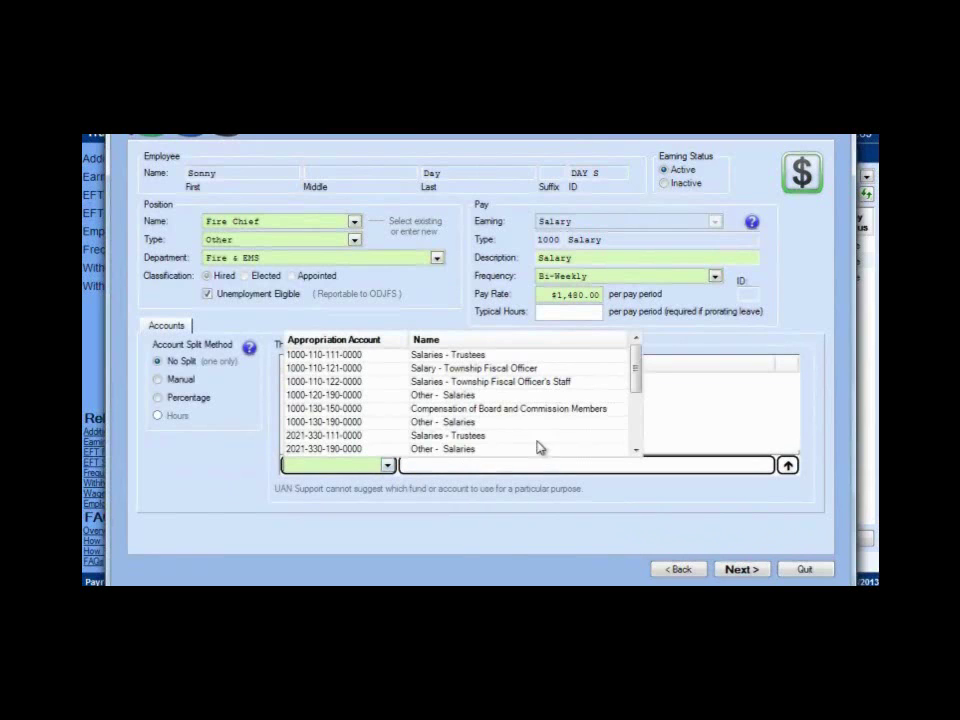
left_click(636, 450)
left_click(636, 450)
left_click(636, 450)
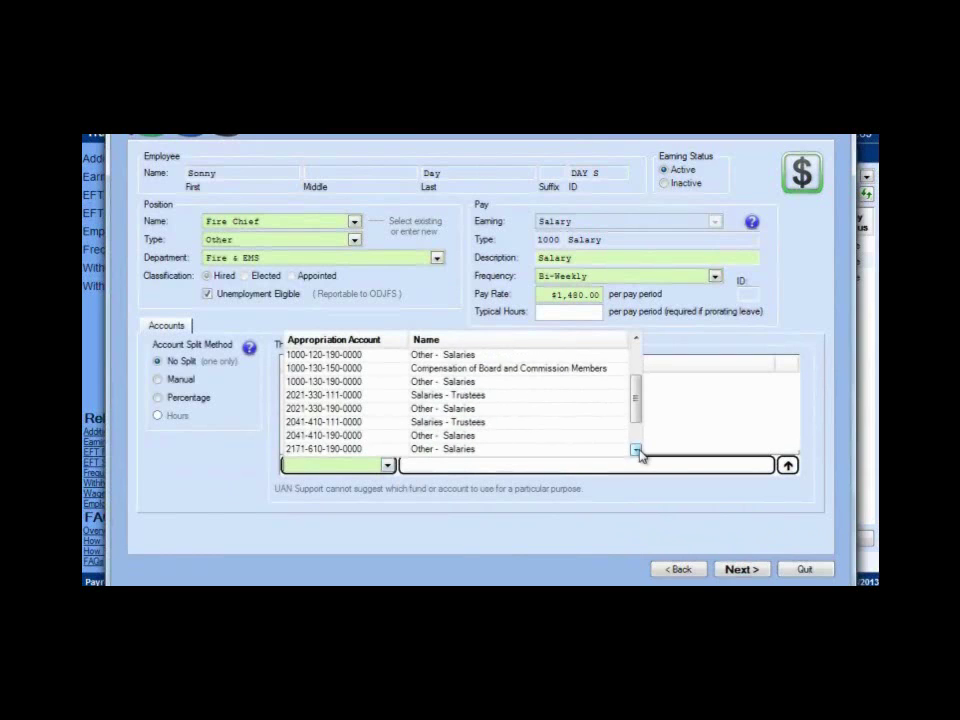
left_click(636, 450)
left_click(636, 450)
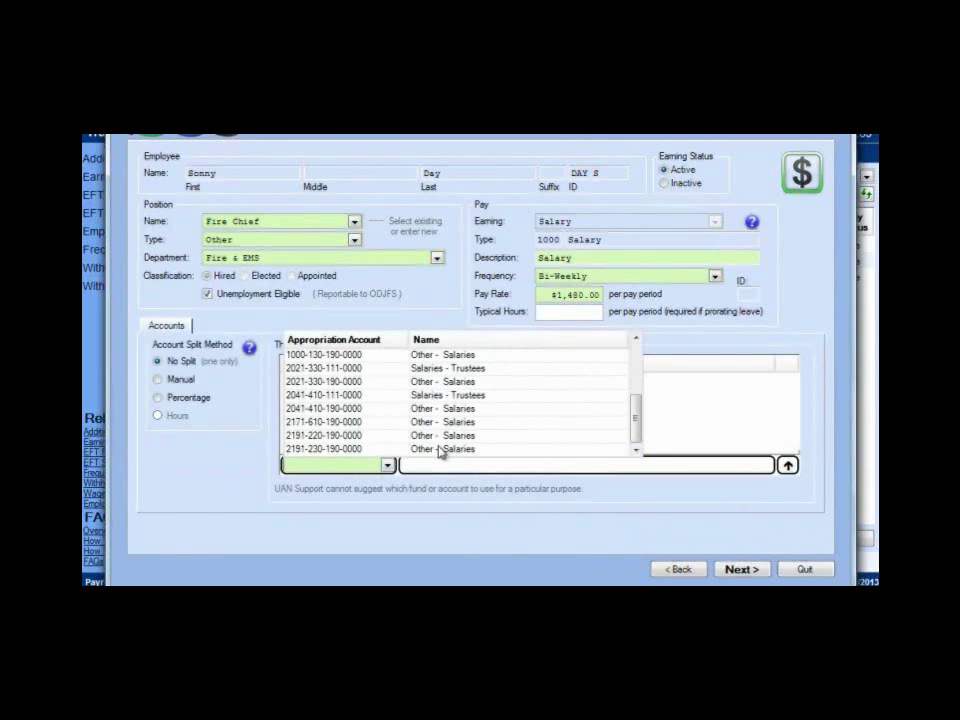
left_click(341, 436)
key("Return")
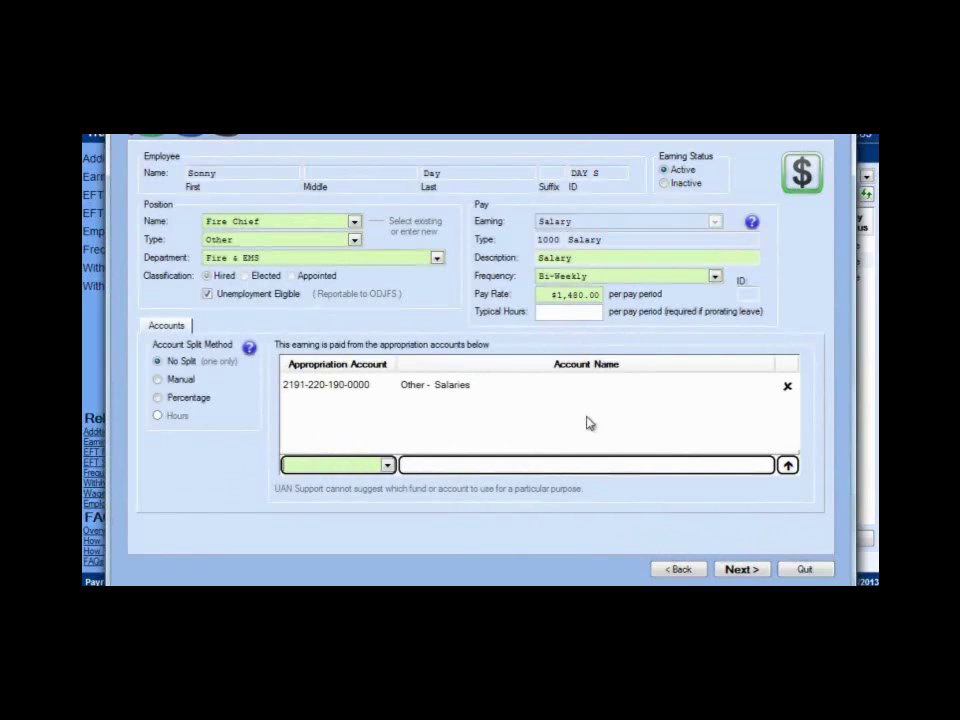
- Apply all withholdings, Ohio Income Tax through Health Insurance, to the salary
left_click(752, 570)
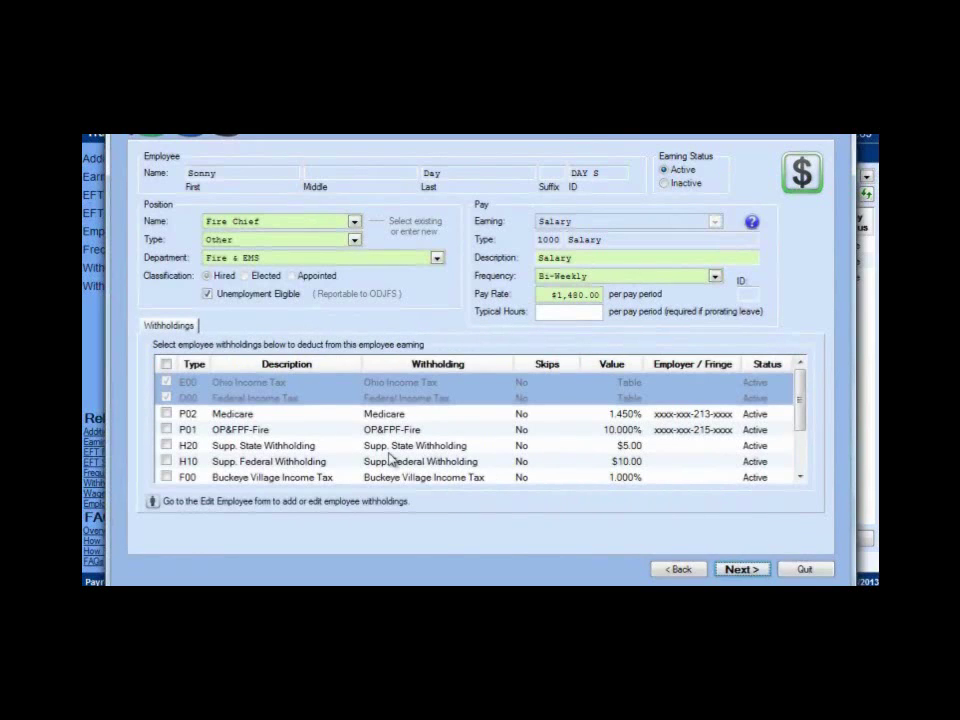
left_click(166, 364)
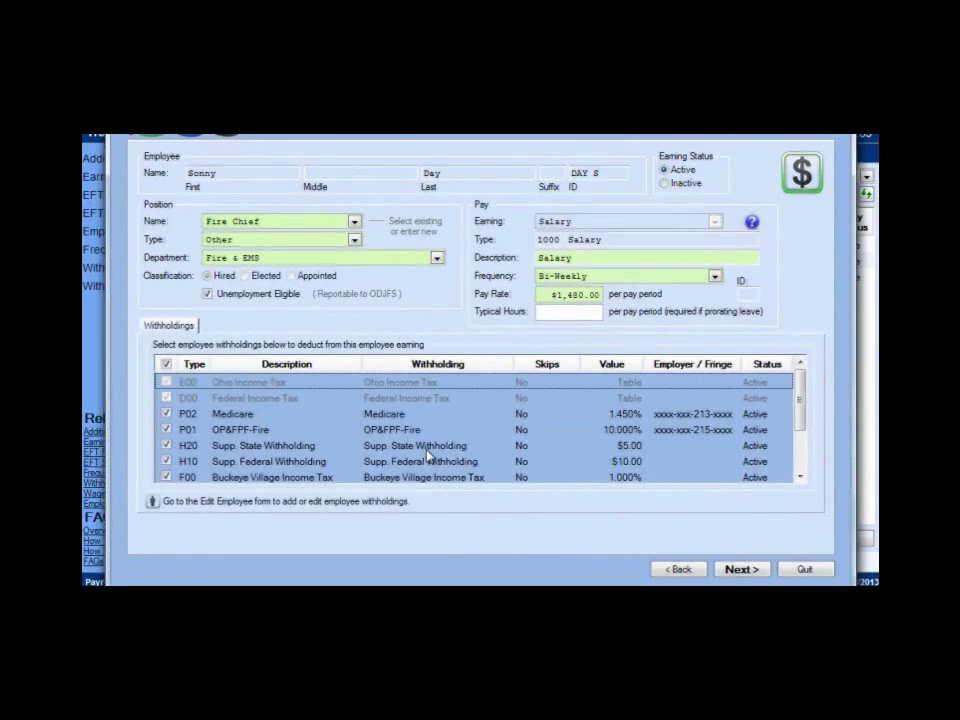
left_click_drag(806, 399, 803, 429)
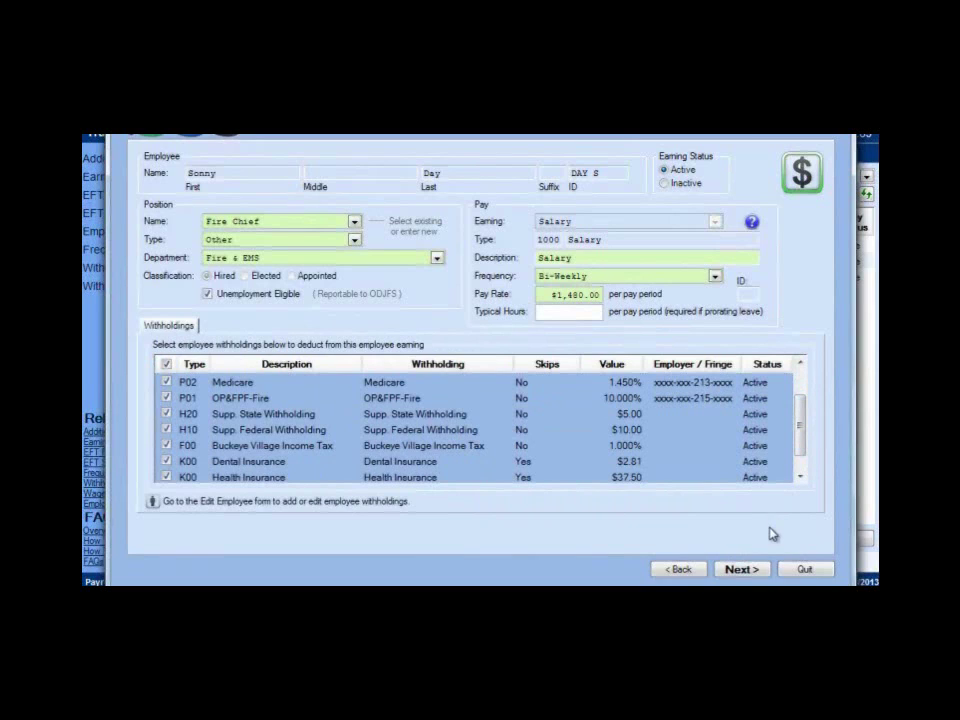
left_click_drag(806, 426, 806, 457)
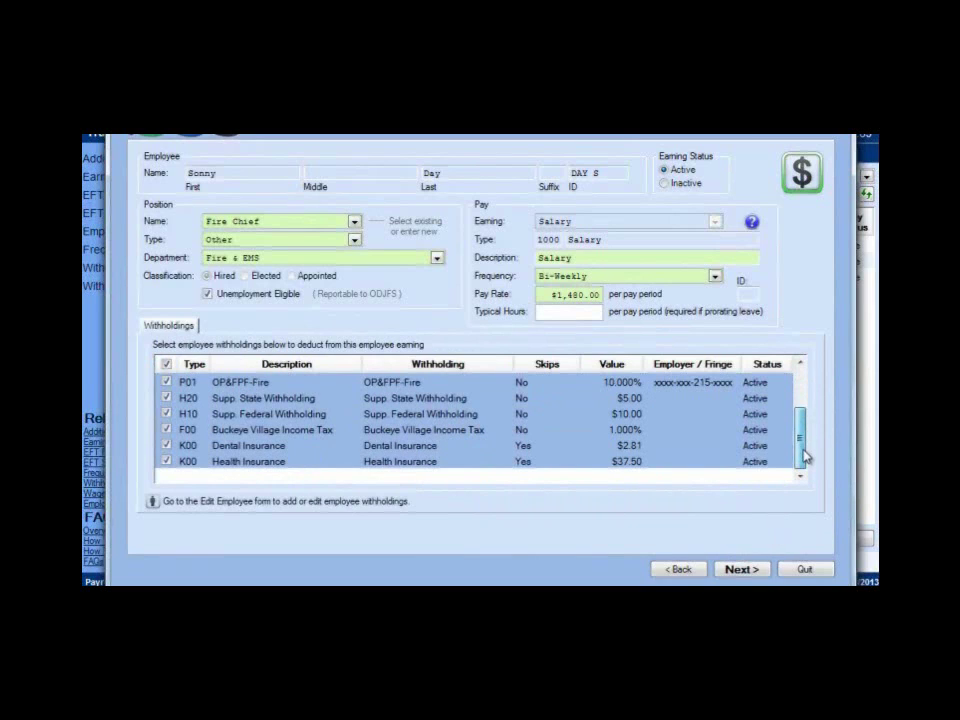
left_click(741, 569)
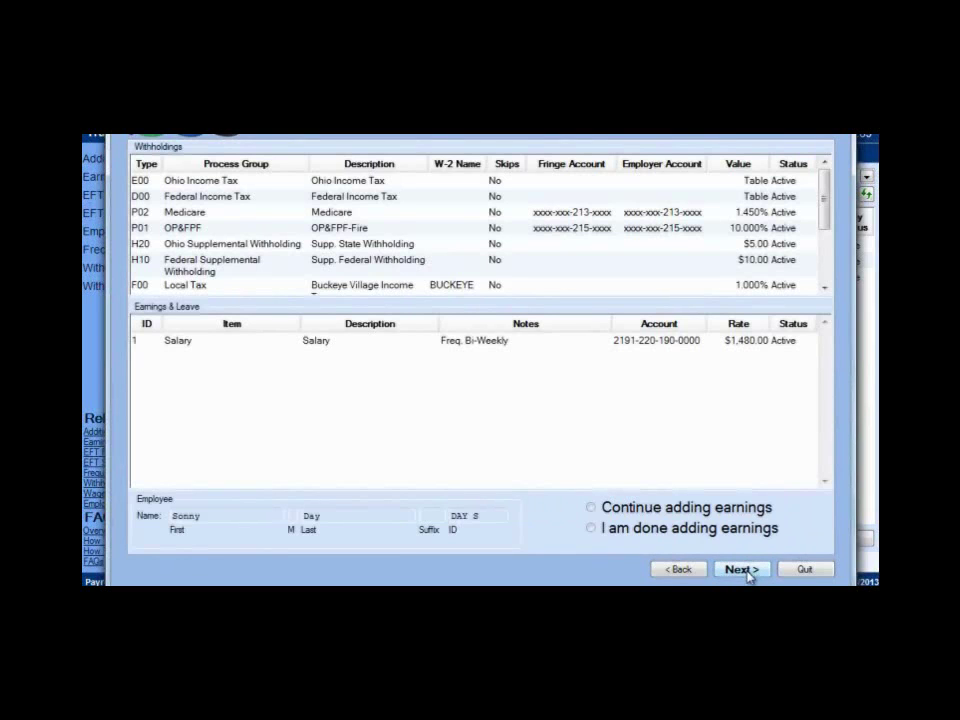
- Finish earnings, skip overtime and non-cash benefits, and advance to Step 6 Employee Leaves
left_click(623, 541)
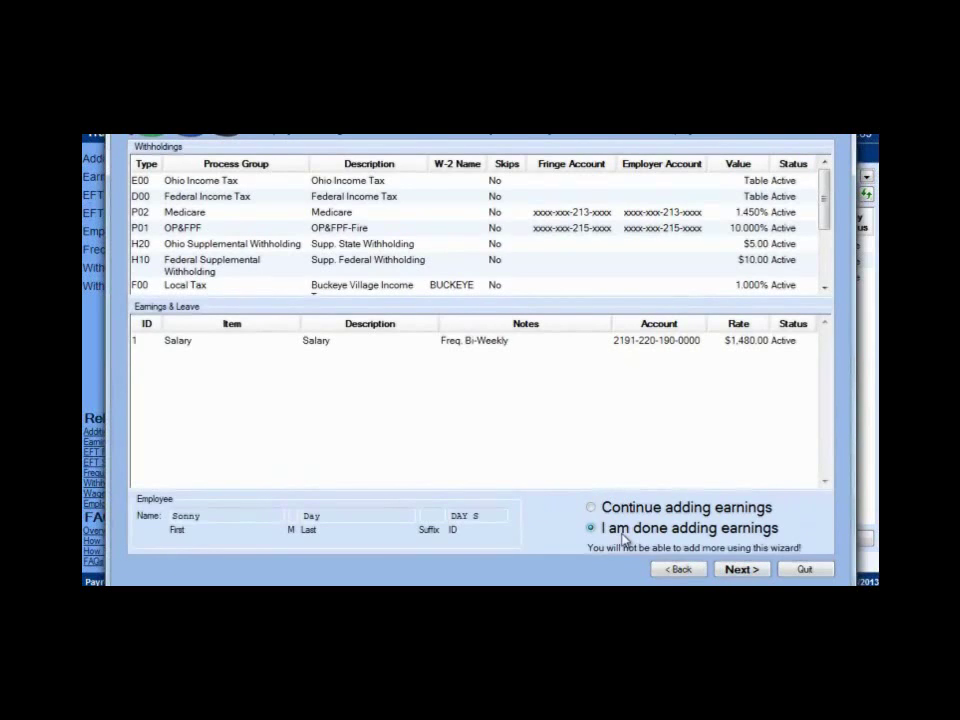
left_click(741, 569)
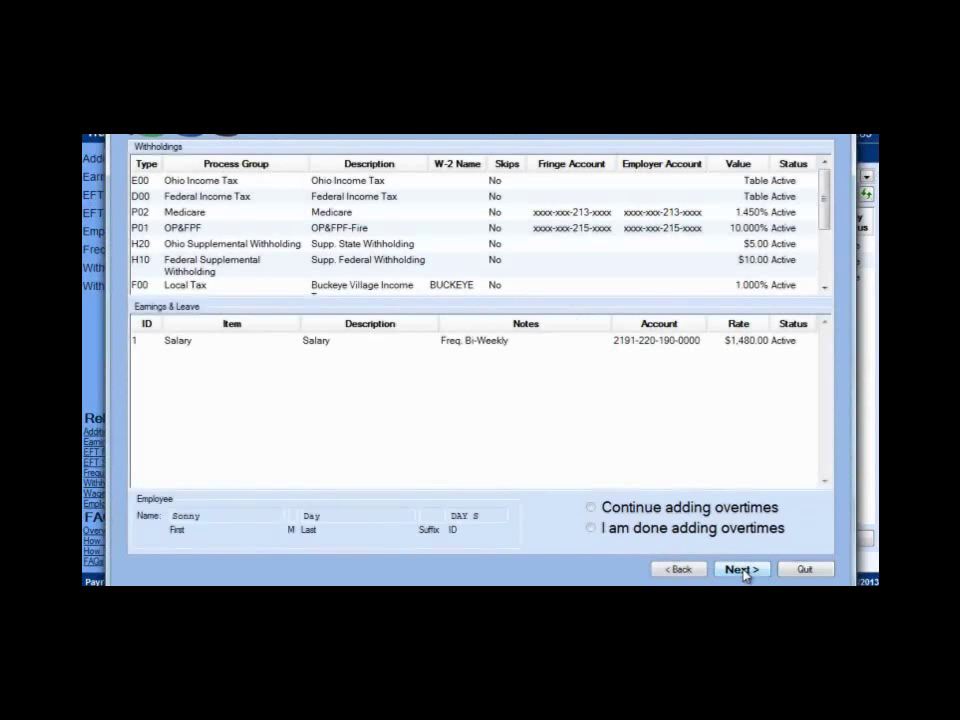
left_click(677, 537)
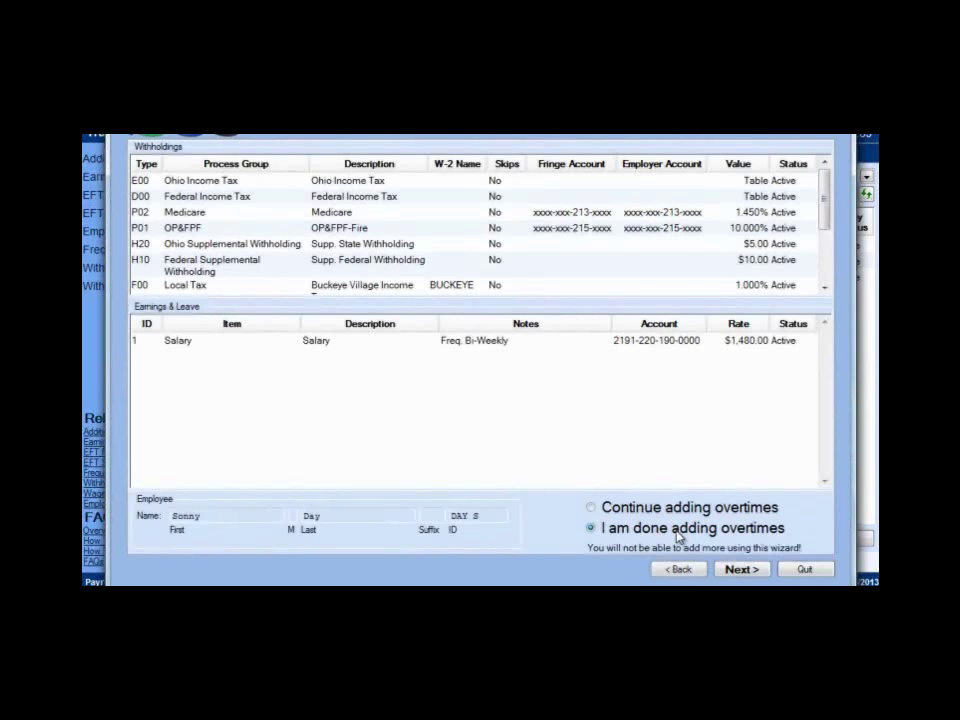
left_click(741, 570)
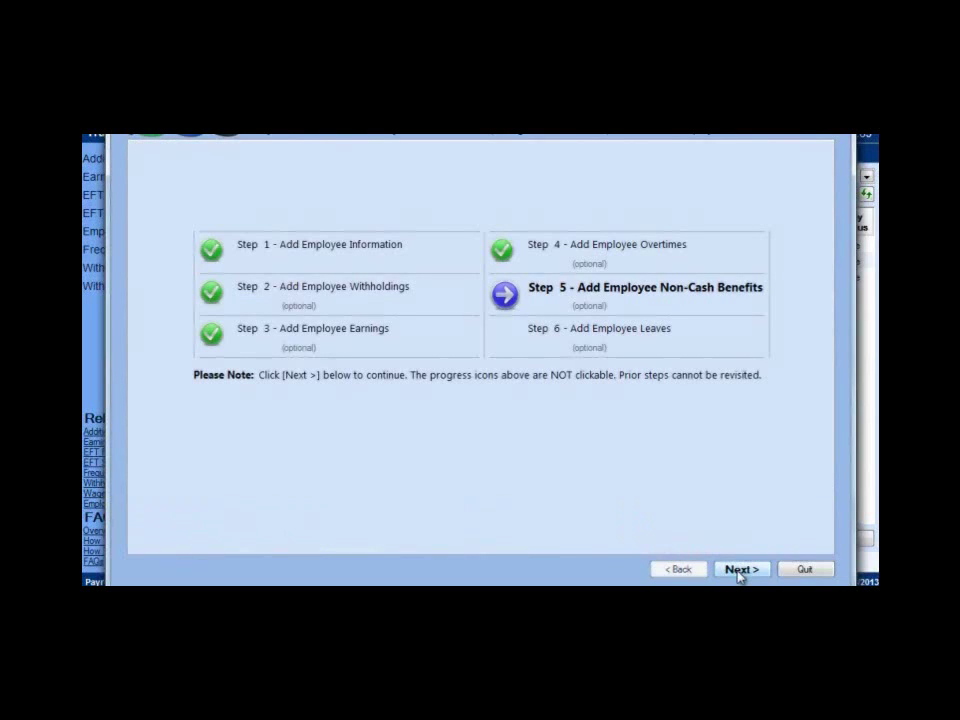
left_click(739, 571)
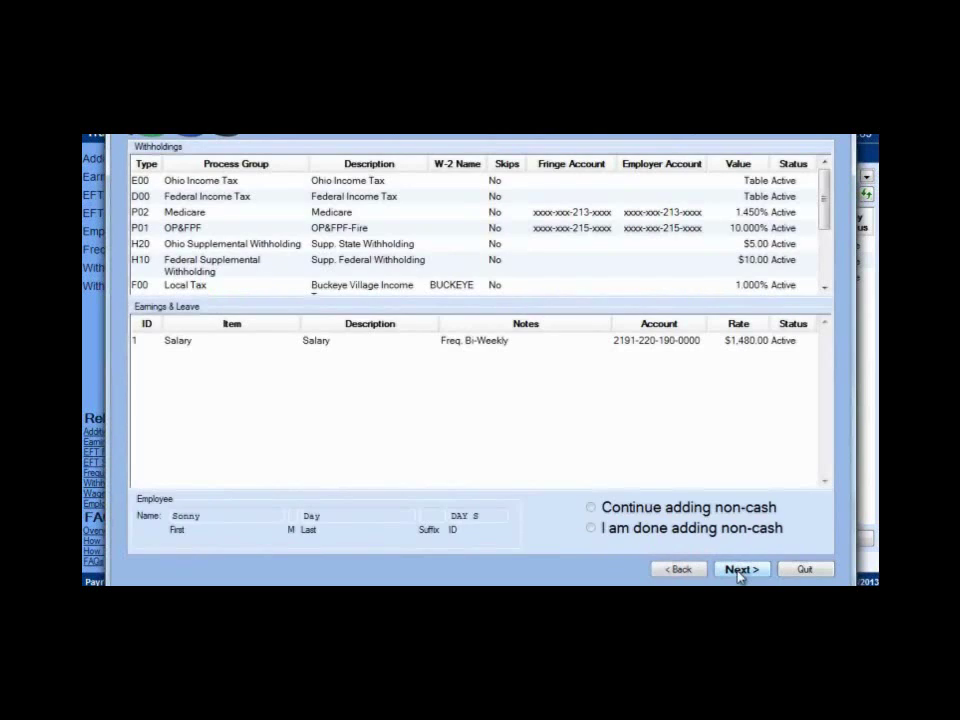
left_click(686, 533)
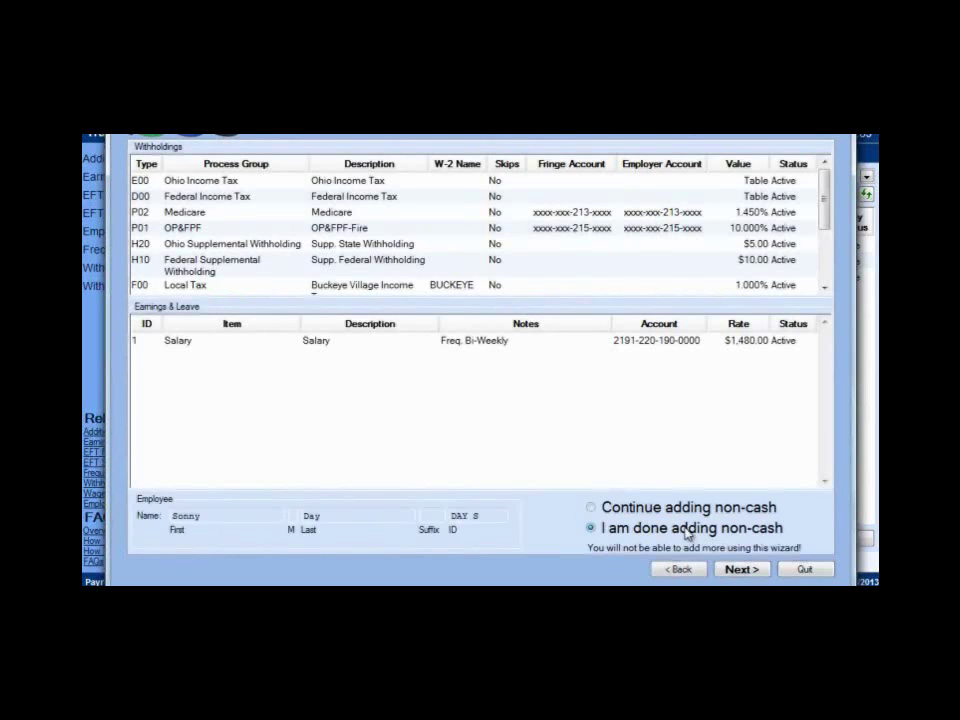
left_click(741, 571)
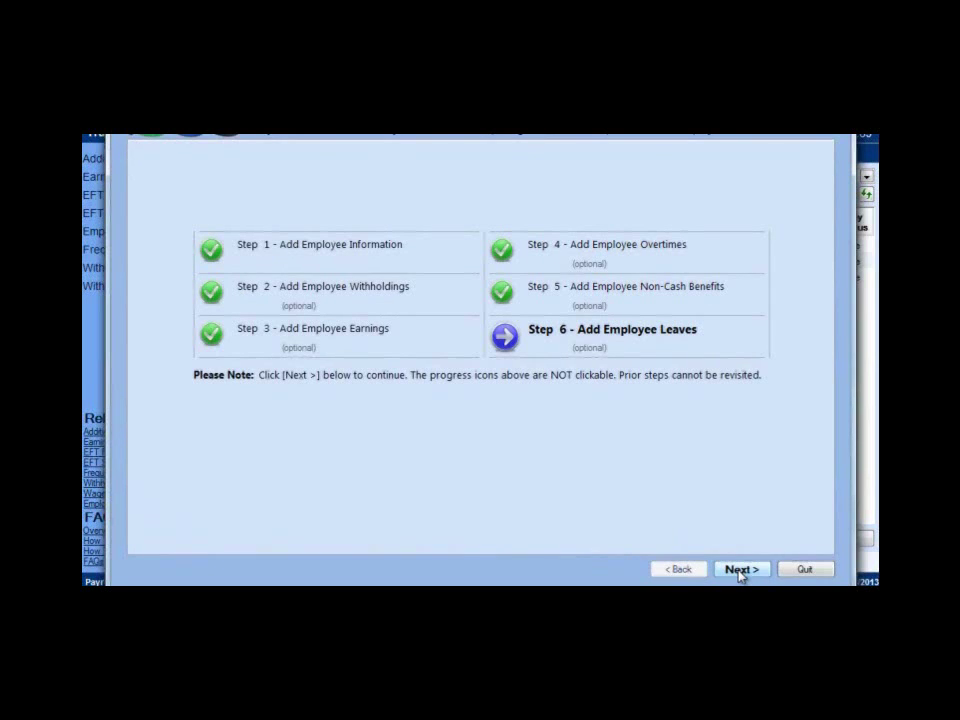
left_click(741, 571)
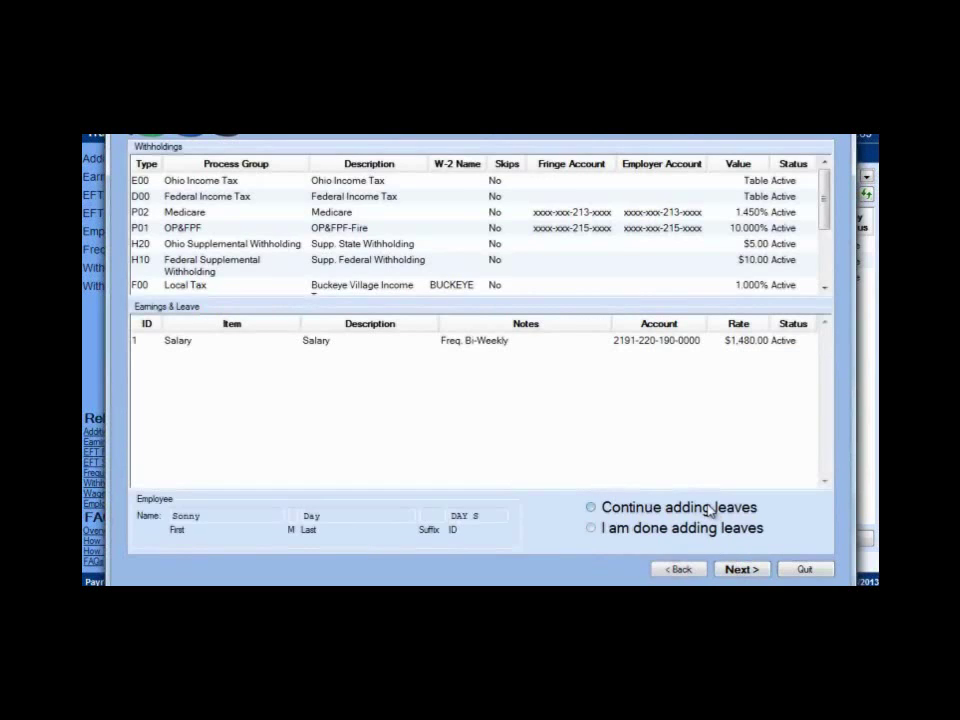
- Add Sick Leave as not paid when used, with 80.60 beginning hours
left_click(718, 509)
left_click(752, 568)
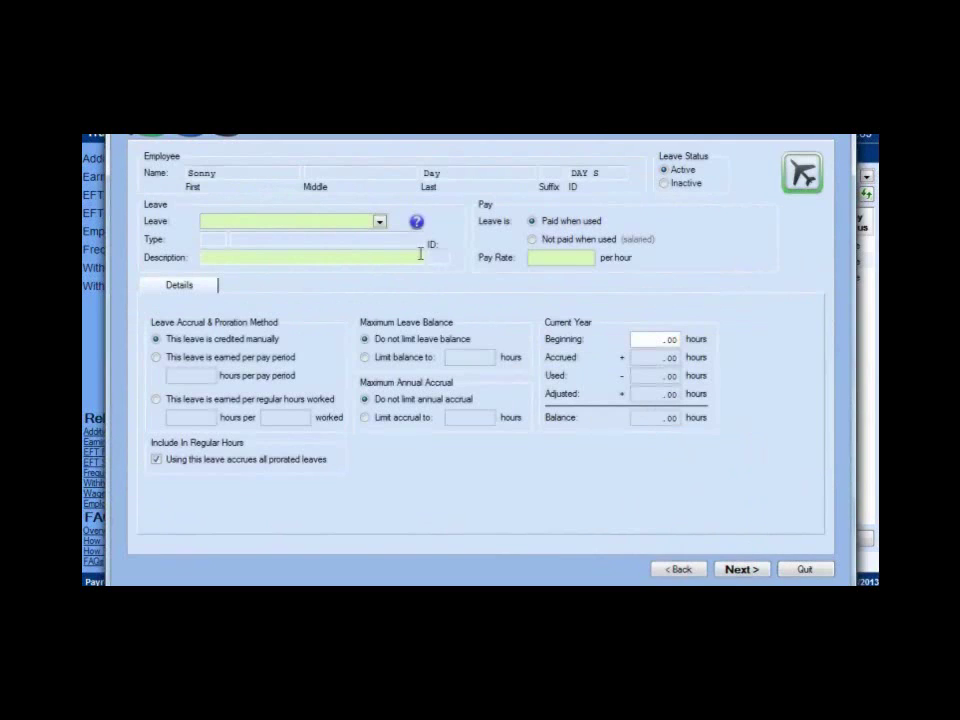
left_click(380, 222)
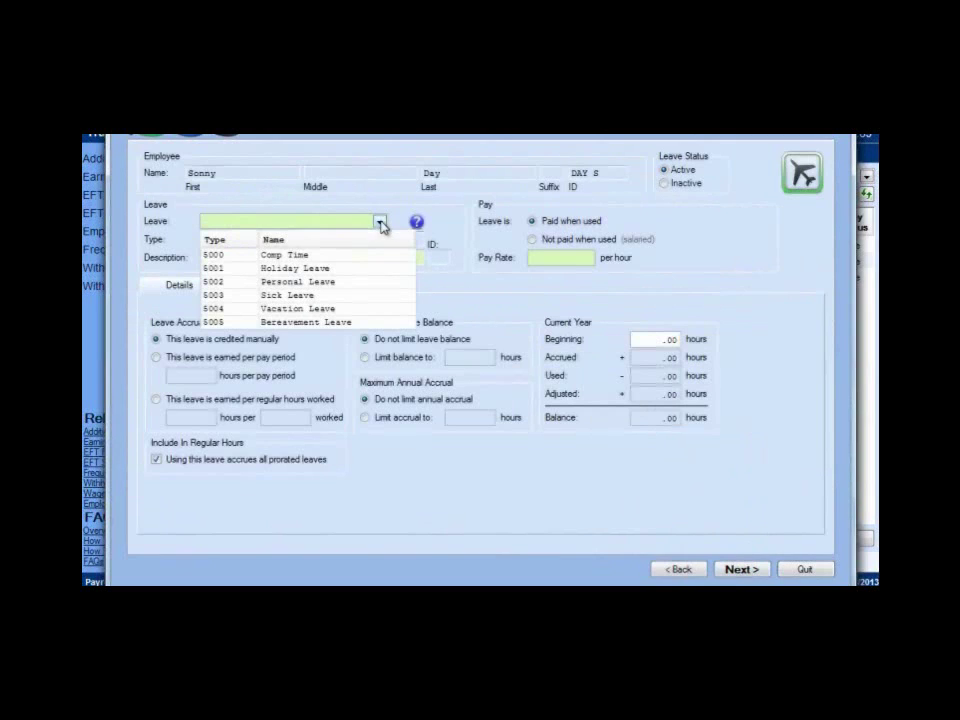
left_click(300, 295)
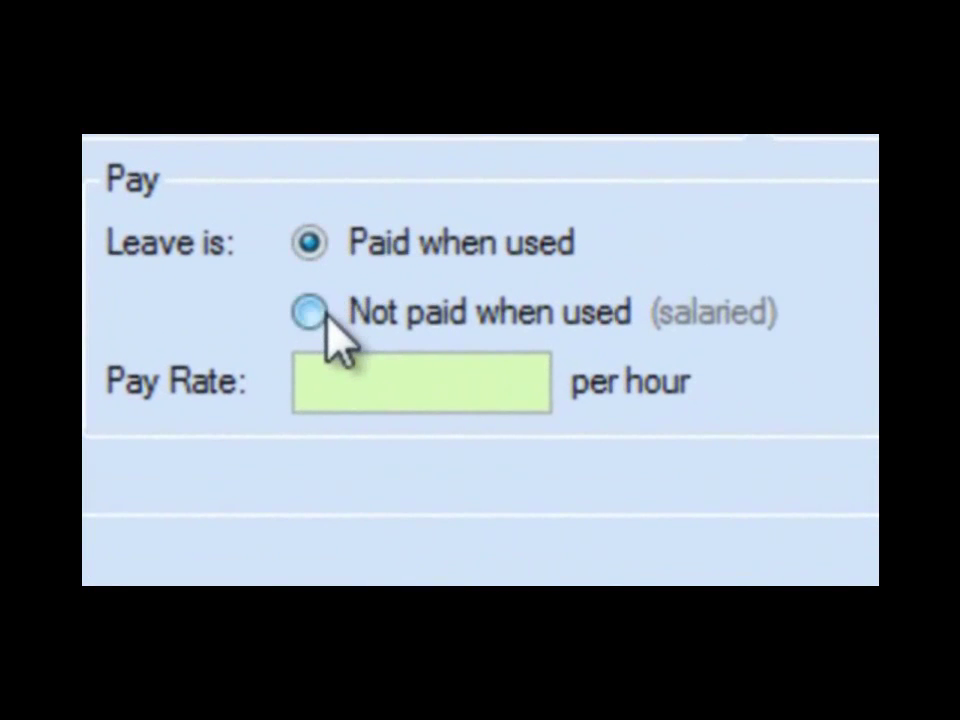
left_click(312, 310)
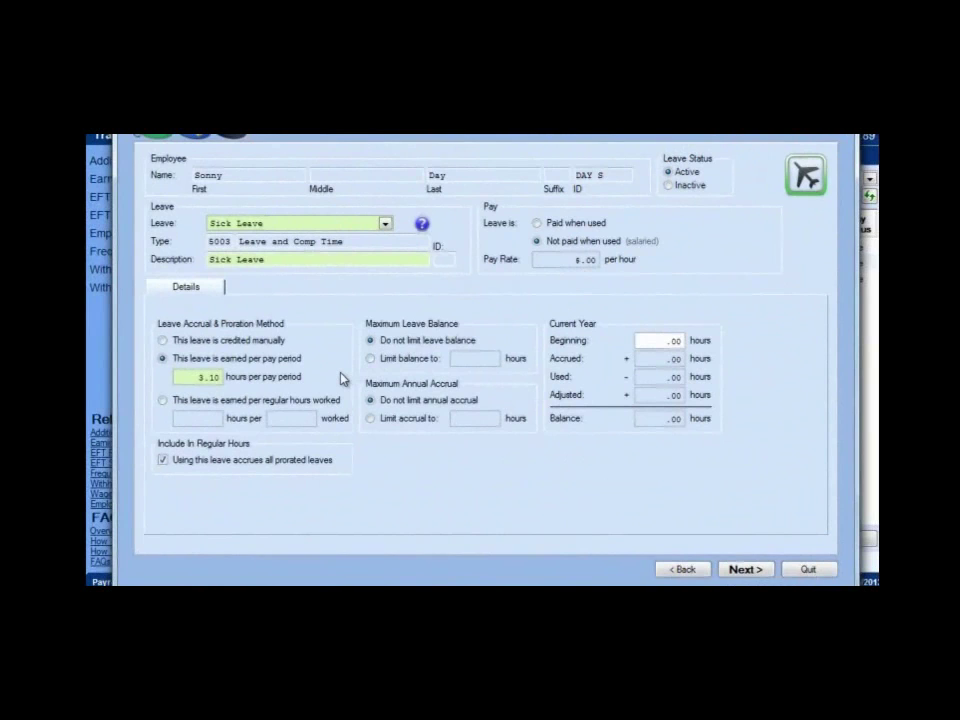
left_click(669, 342)
type("80.60")
key("Tab")
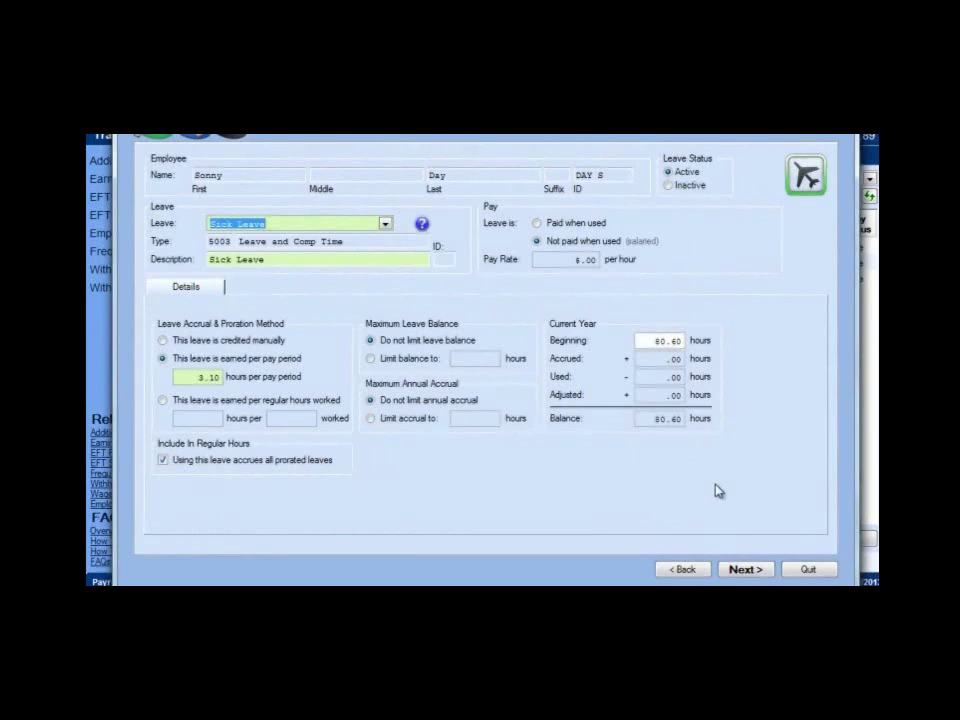
- Tie Sick Leave to 1000 Salary with inherited withholdings, save it, and continue adding leaves
left_click(745, 568)
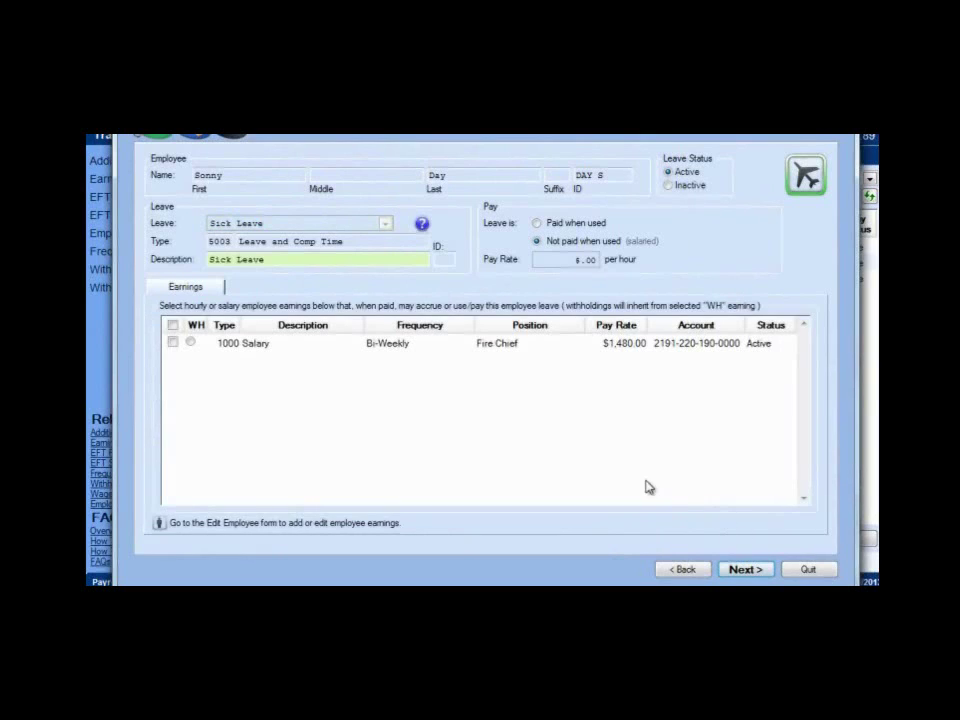
left_click(173, 343)
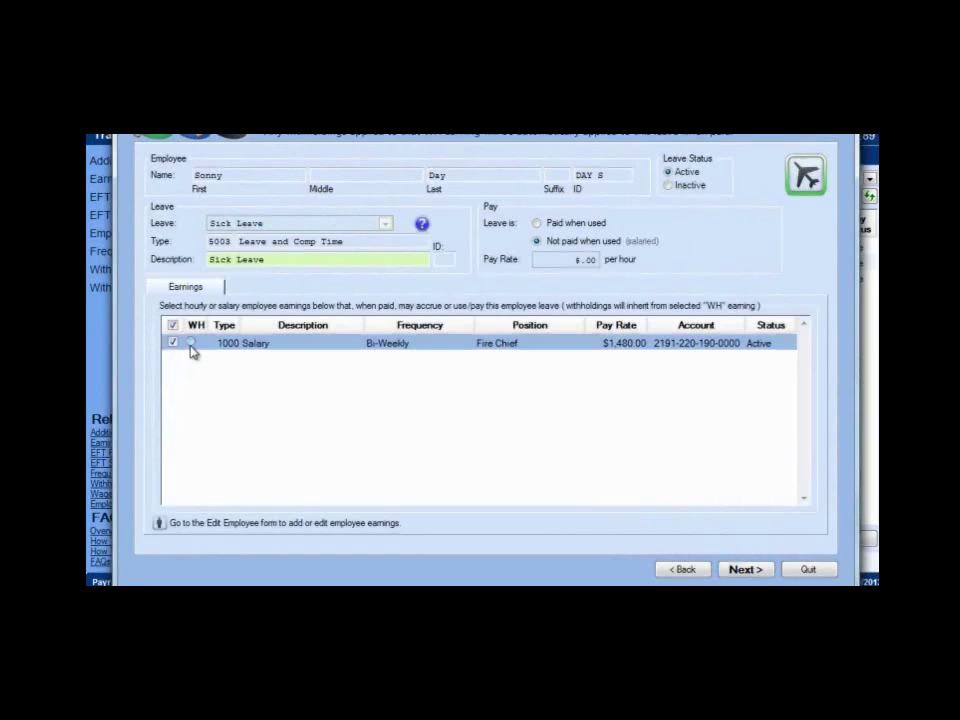
left_click(191, 343)
left_click(745, 568)
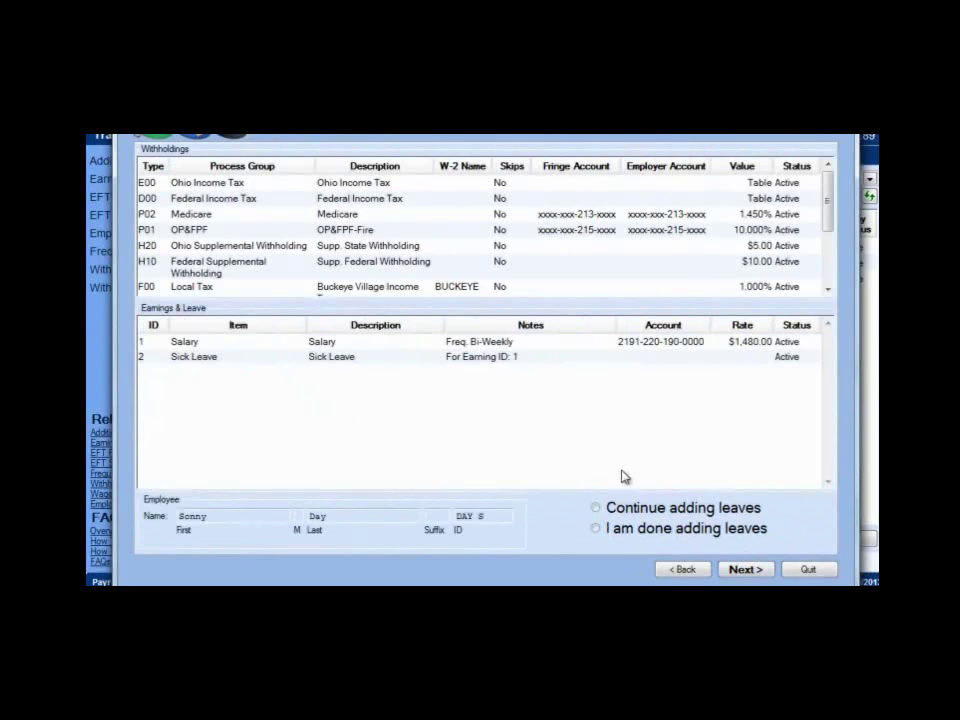
left_click(603, 511)
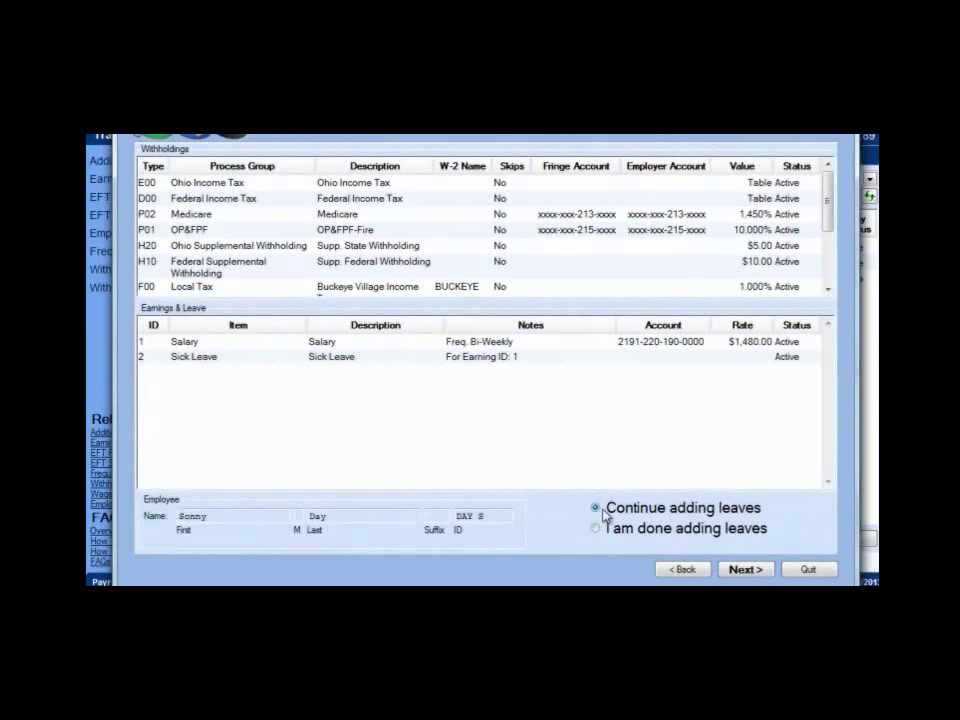
- Add Vacation Leave as not paid when used, with 80.60 beginning hours
left_click(746, 568)
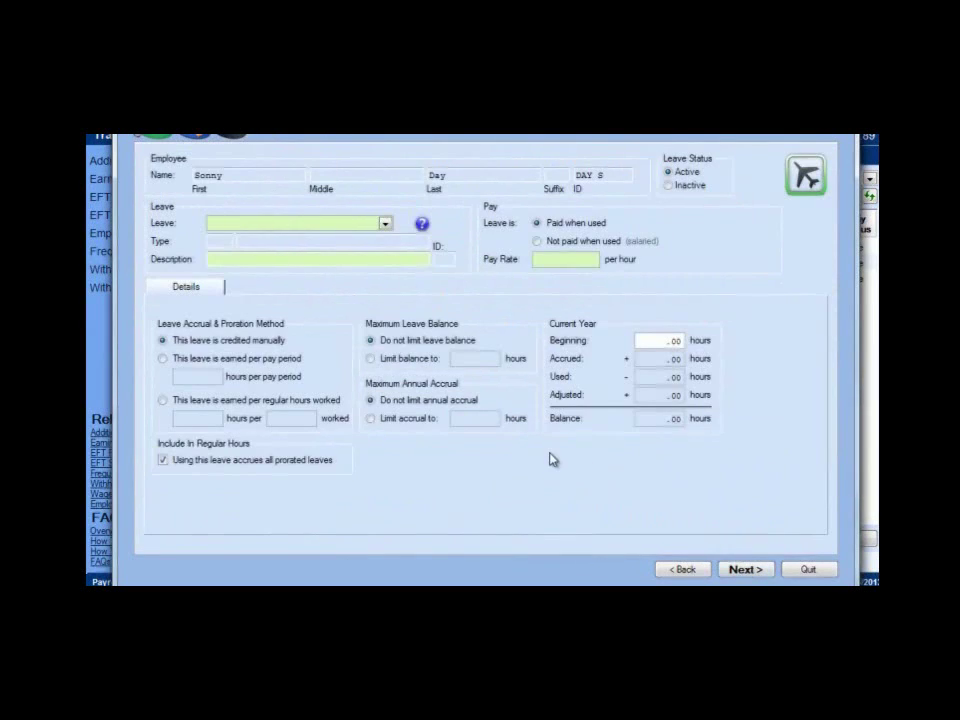
left_click(385, 224)
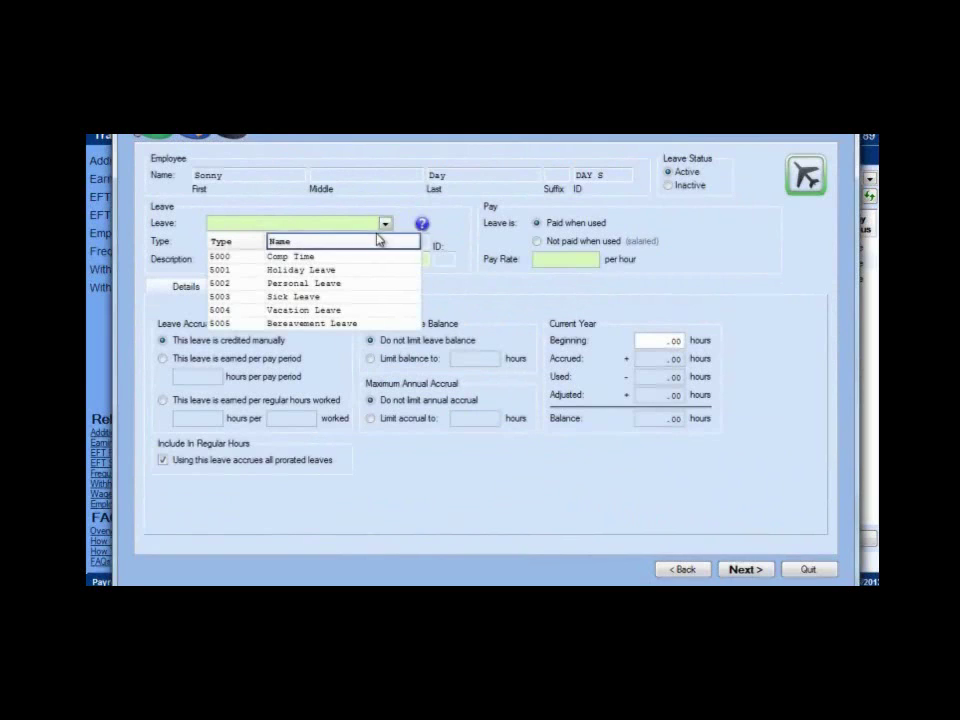
left_click(317, 312)
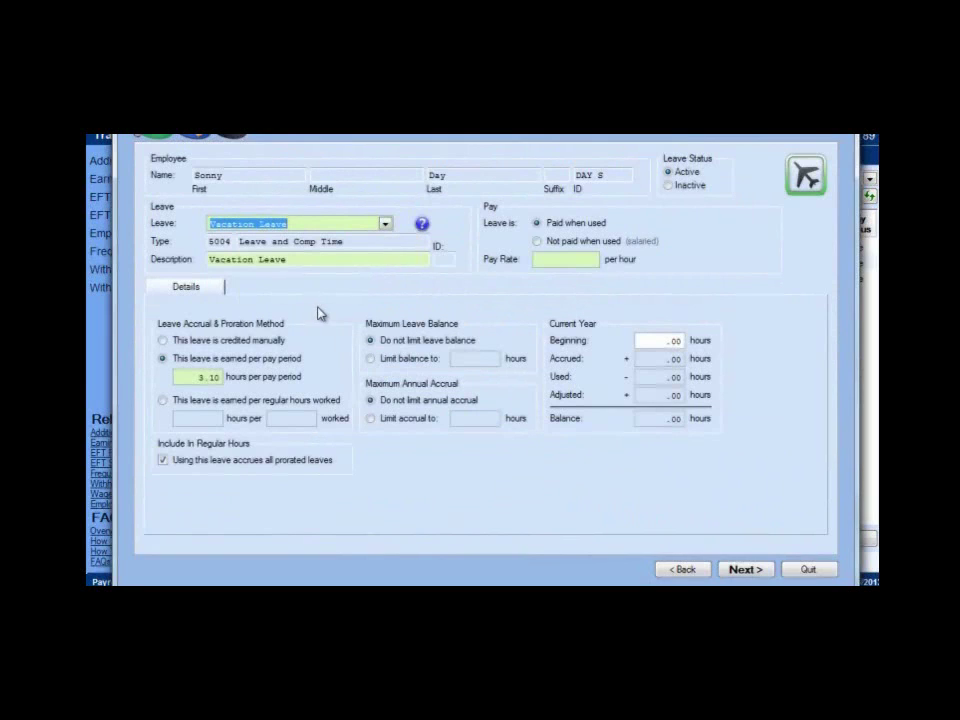
left_click(549, 246)
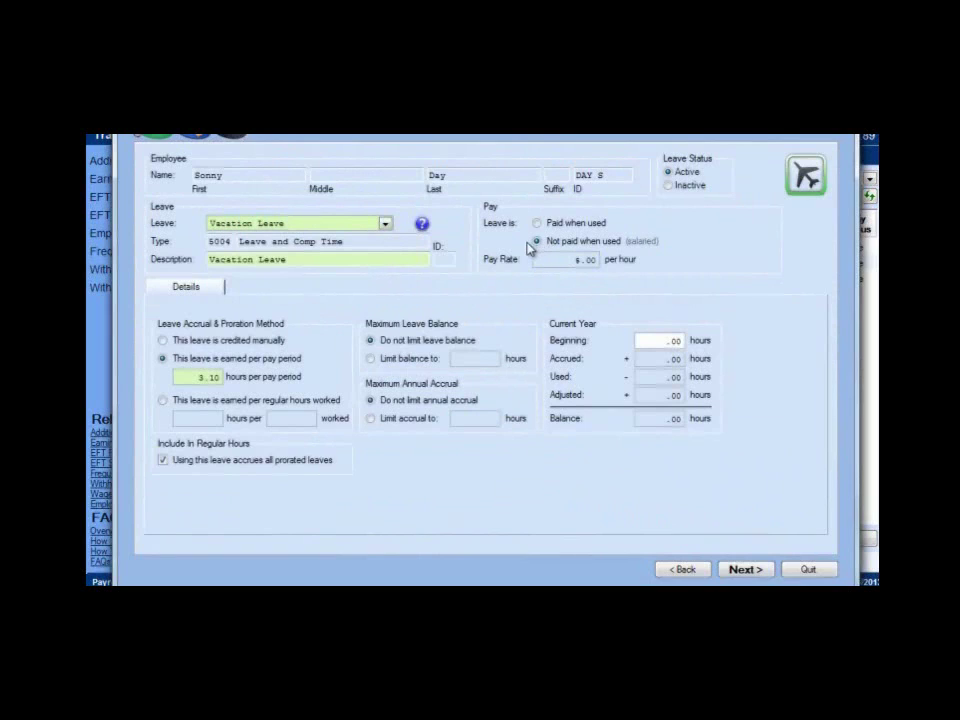
left_click(665, 341)
type("80.60")
key("Return")
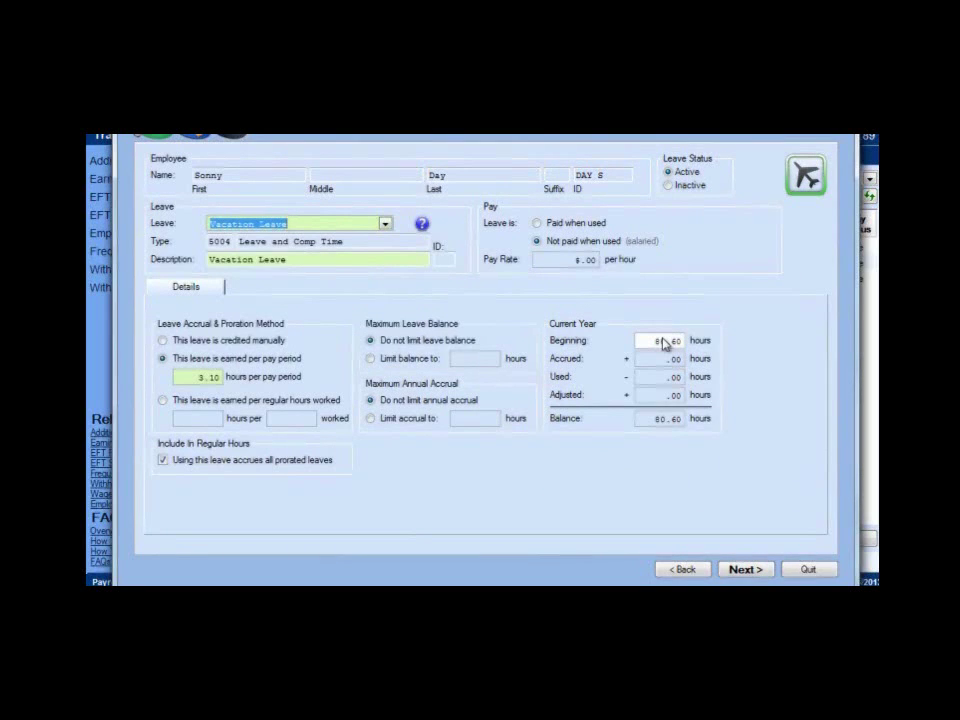
- Link Vacation Leave to the 1000 Salary earning, save it, and continue adding leaves
left_click(746, 569)
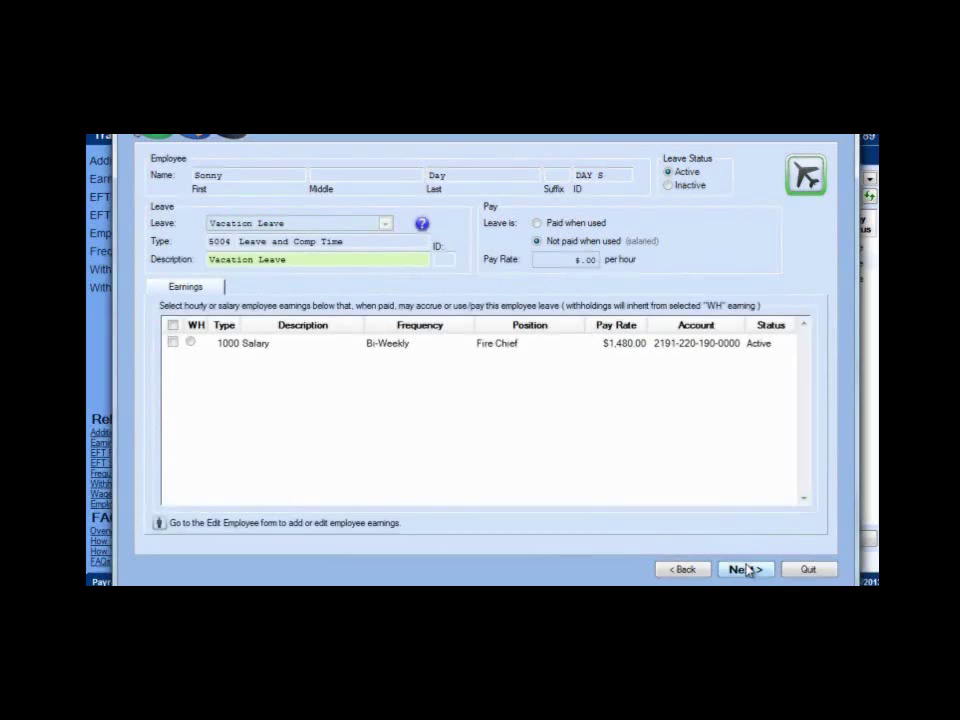
left_click(174, 343)
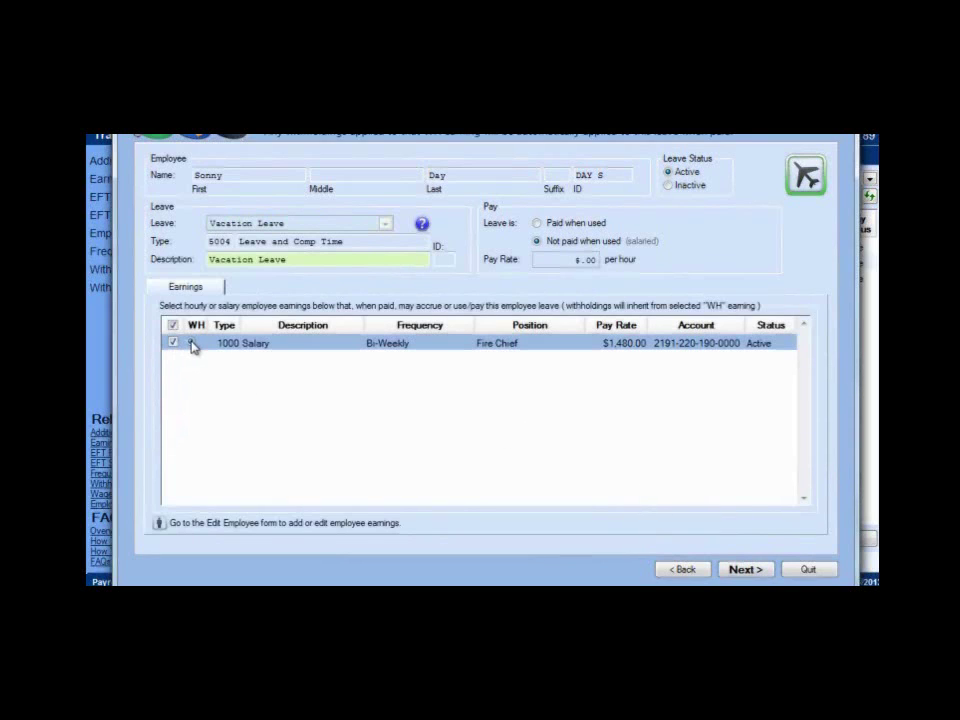
left_click(745, 569)
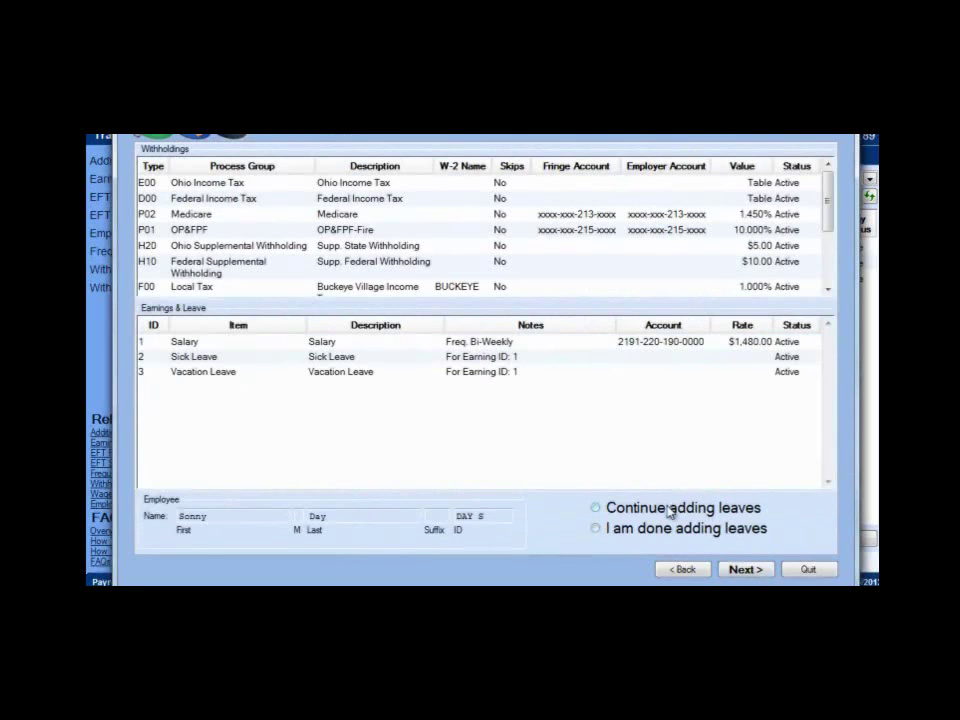
left_click(670, 510)
- Start a new Holiday Leave and mark it not paid when used
left_click(750, 569)
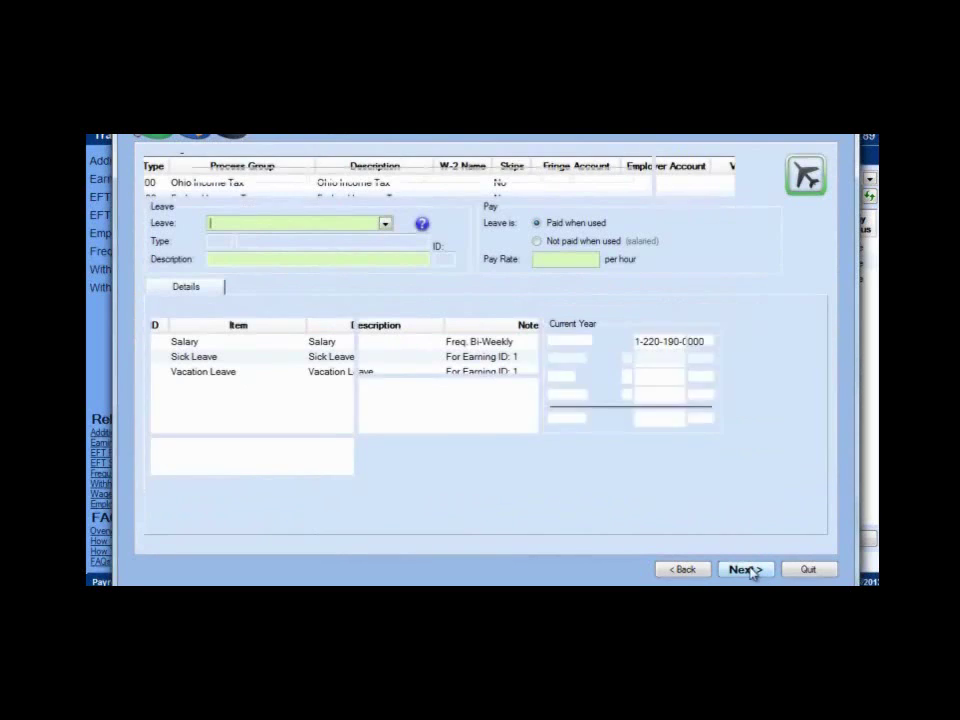
left_click(385, 224)
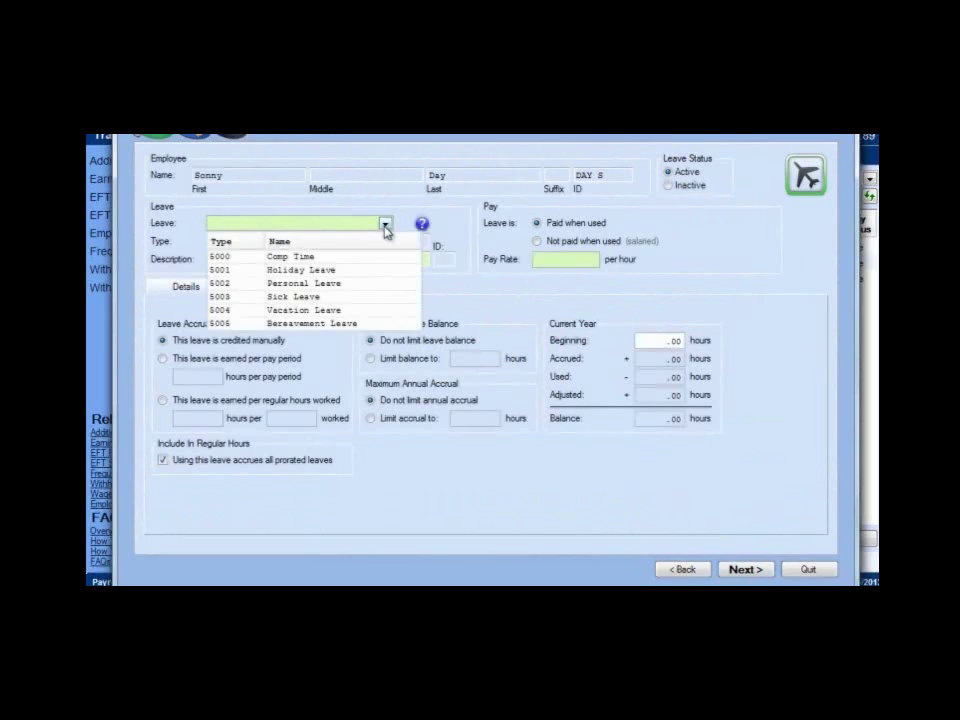
left_click(342, 271)
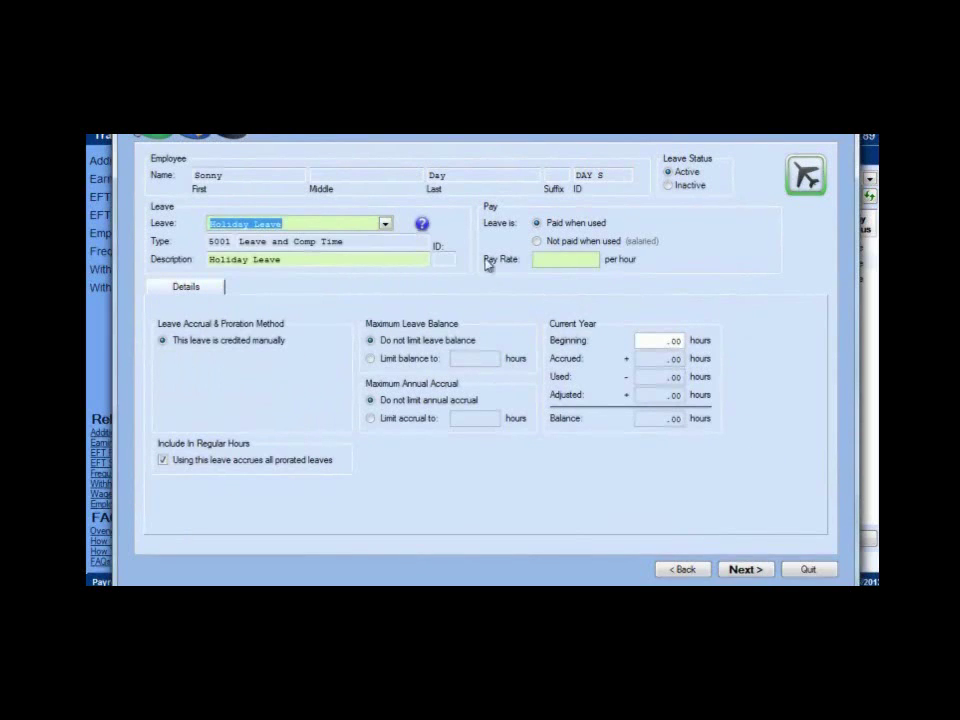
left_click(539, 244)
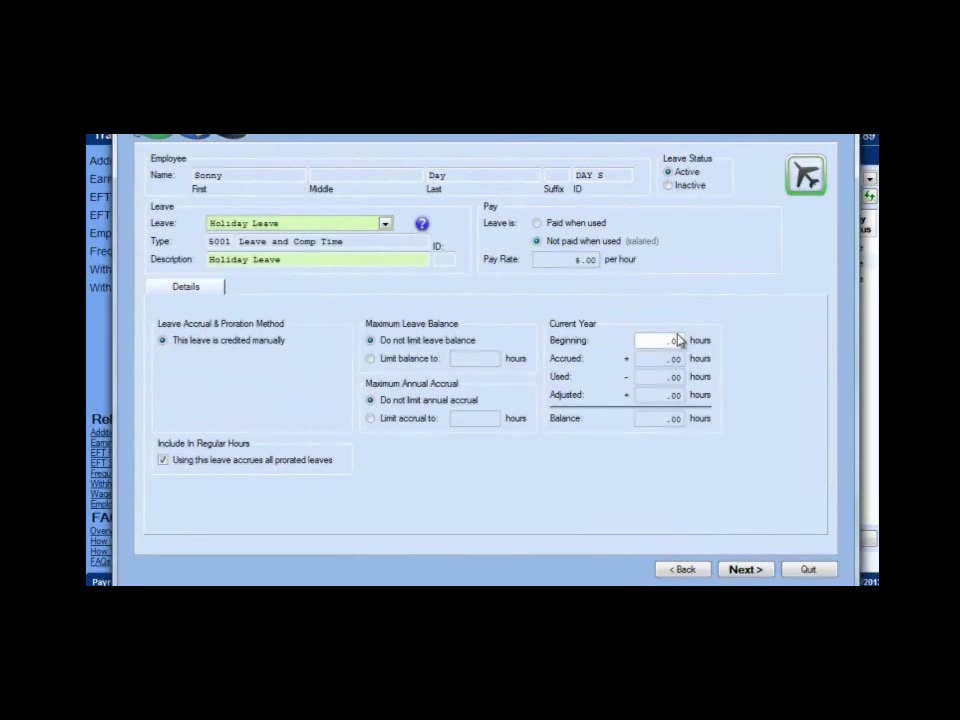
- Tie Holiday Leave to Salary with inherited withholdings and continue adding leaves
left_click(744, 569)
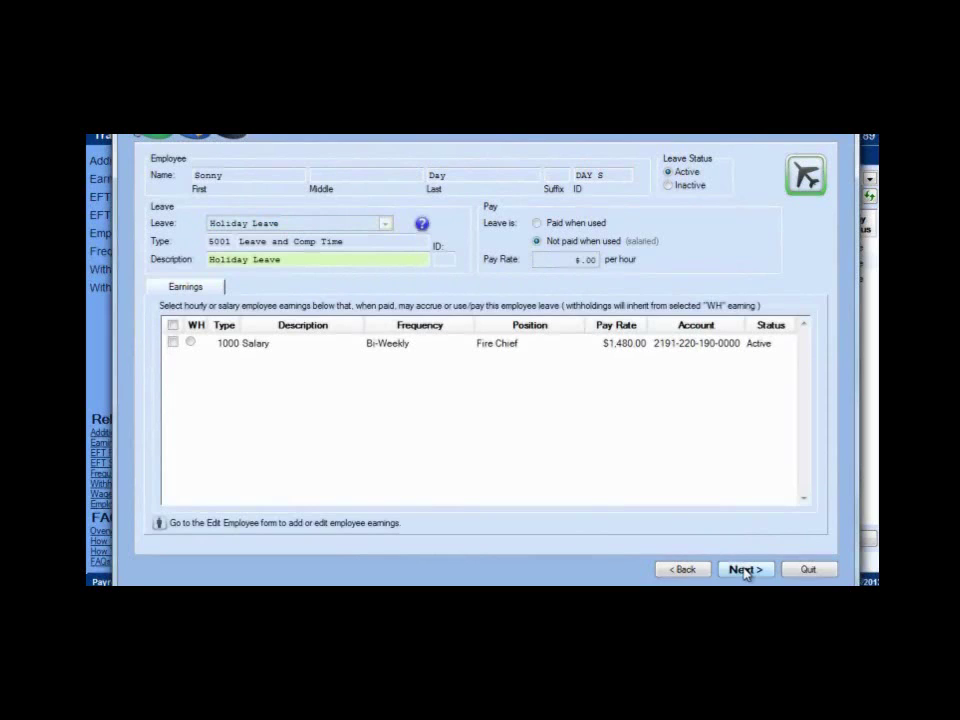
left_click(173, 343)
left_click(191, 343)
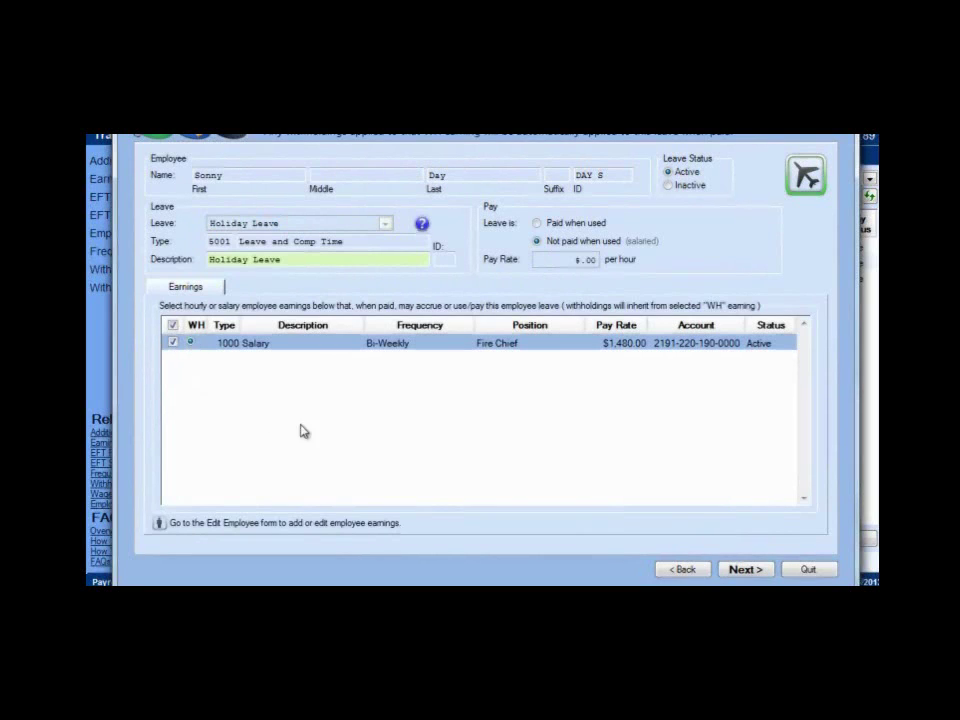
left_click(752, 569)
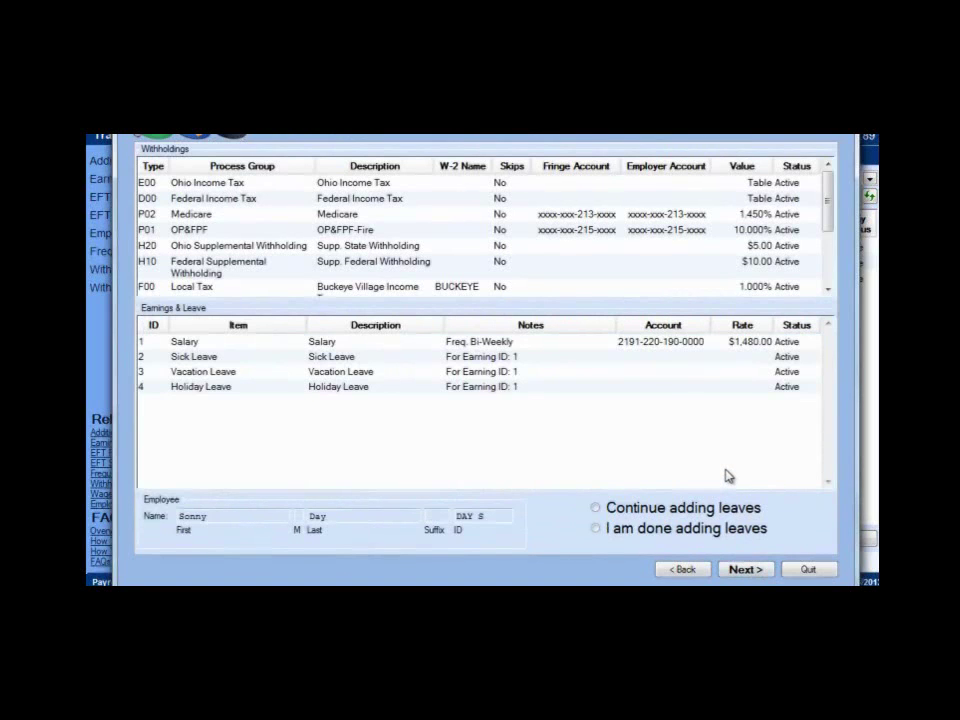
left_click(664, 508)
- Add unpaid Comp Time leave with its balance limited to 25.00 hours
left_click(740, 570)
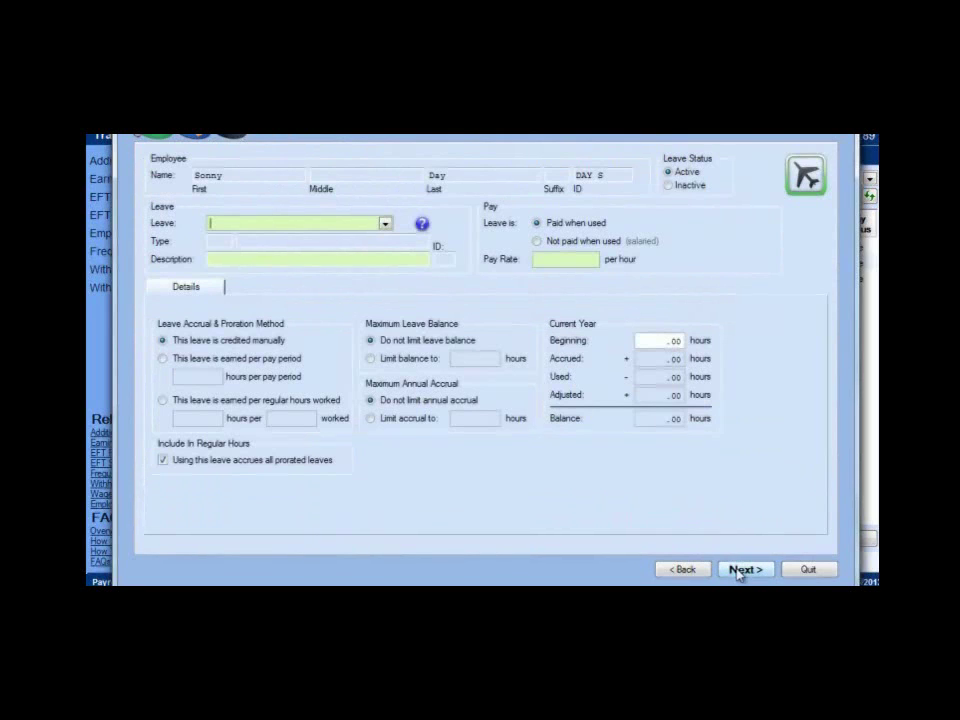
left_click(385, 224)
left_click(340, 257)
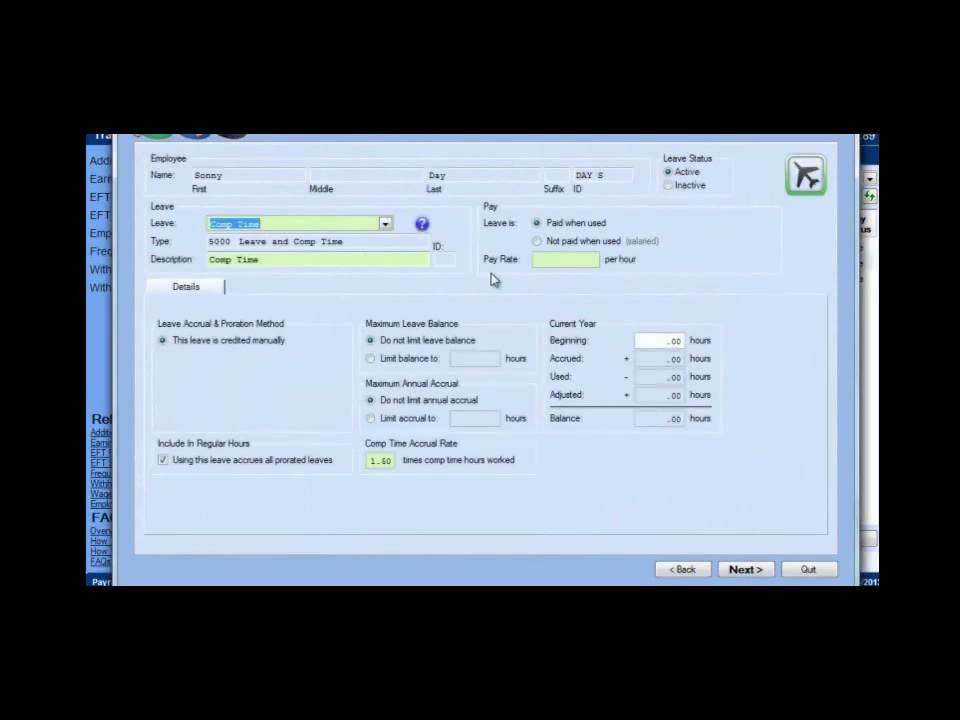
left_click(538, 242)
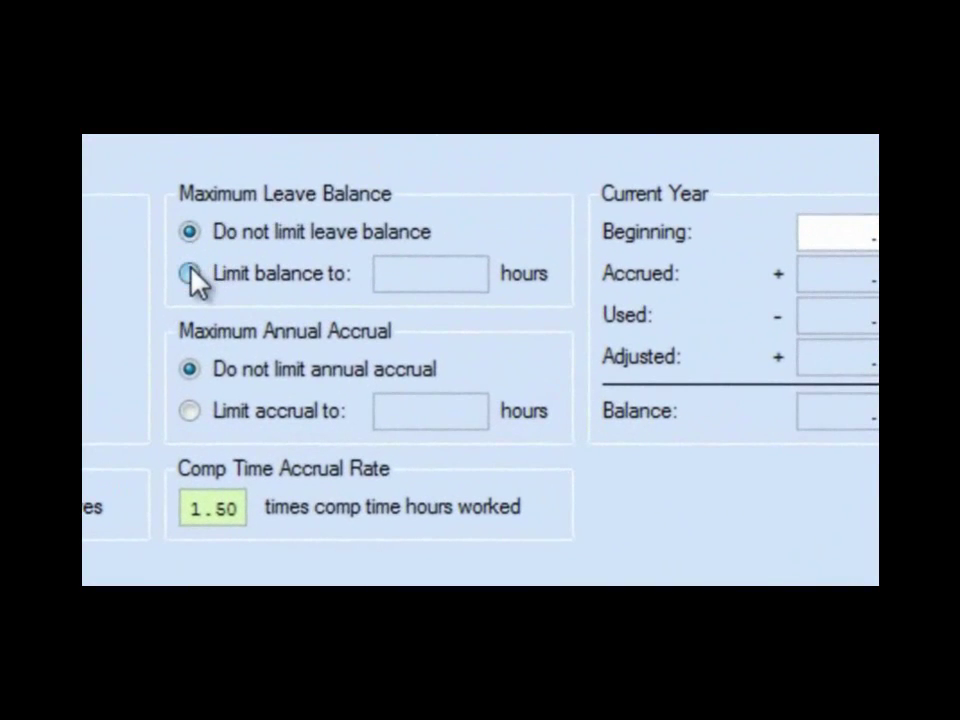
left_click(191, 272)
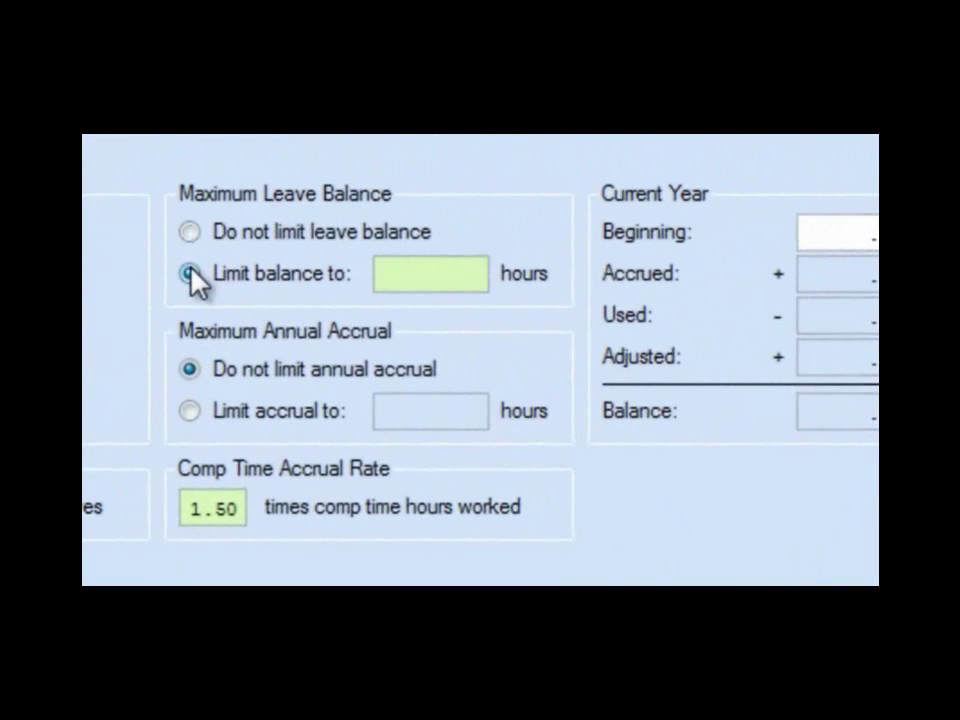
left_click(406, 281)
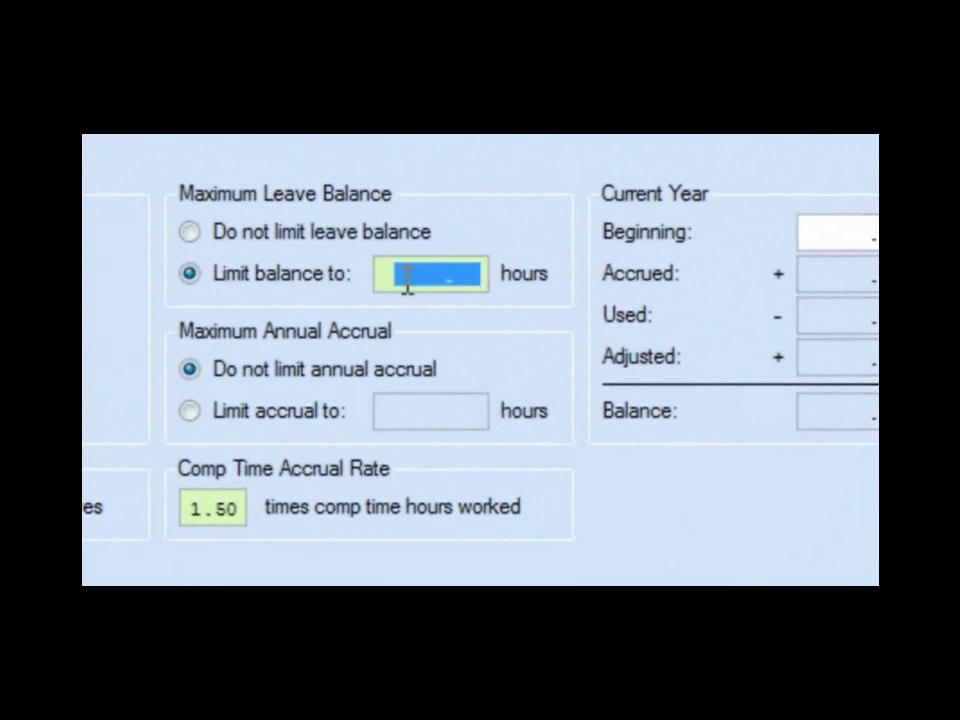
type("25")
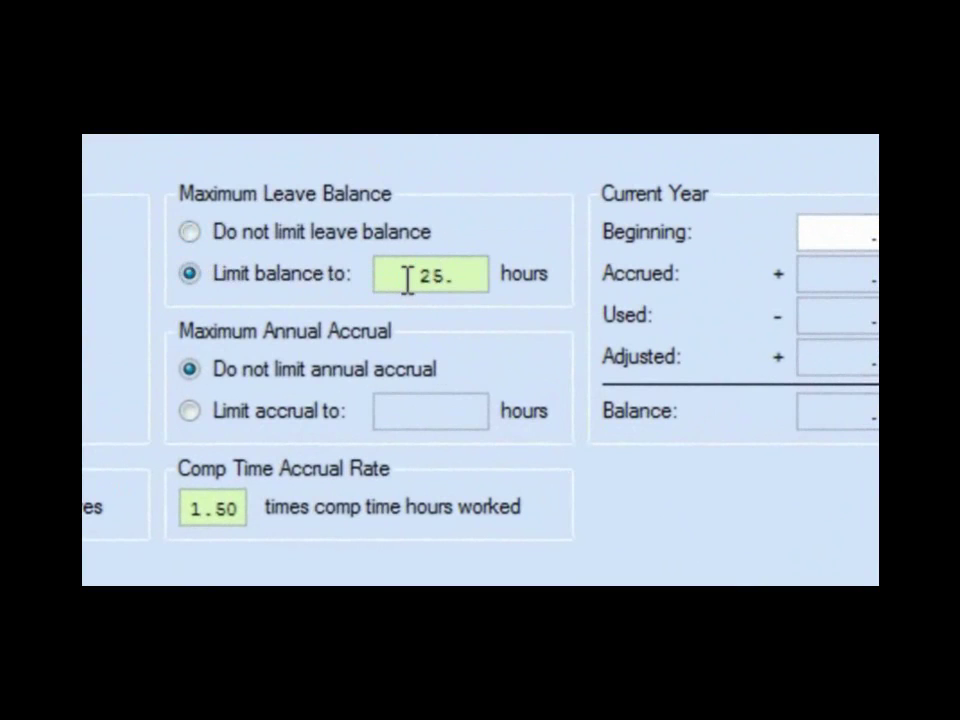
key("Tab")
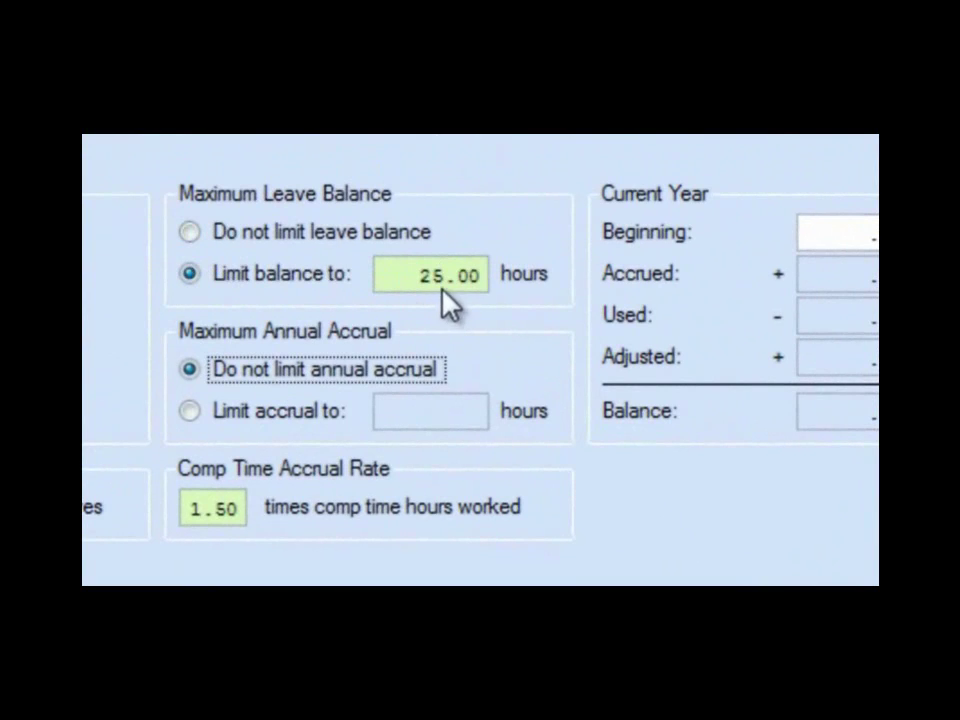
left_click(461, 291)
left_click(469, 291)
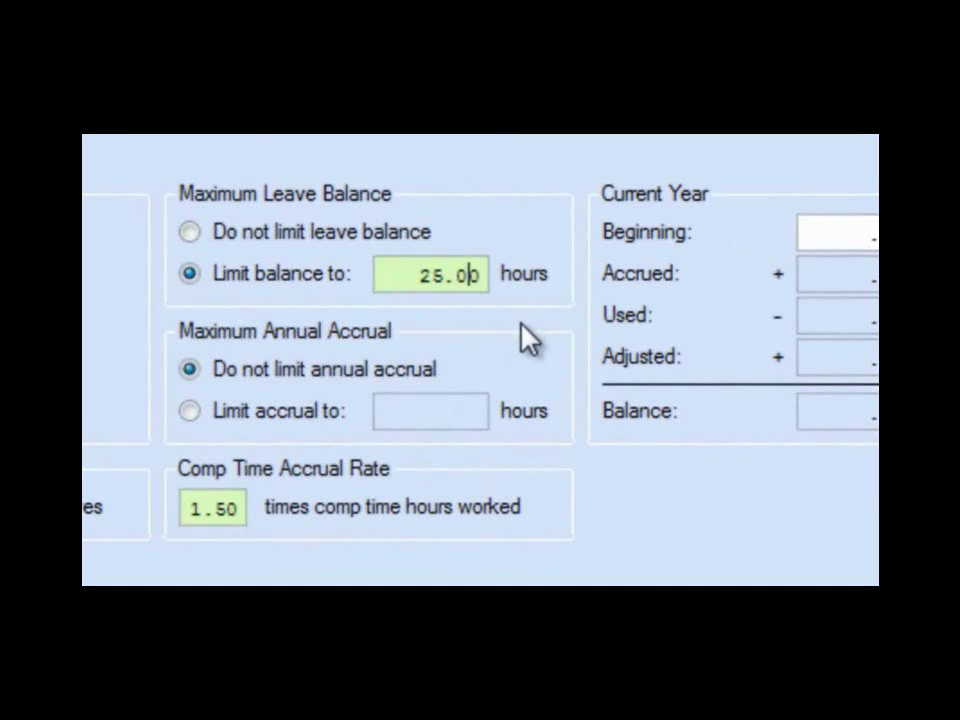
- Limit Comp Time's annual accrual to 40.00 hours
left_click(252, 416)
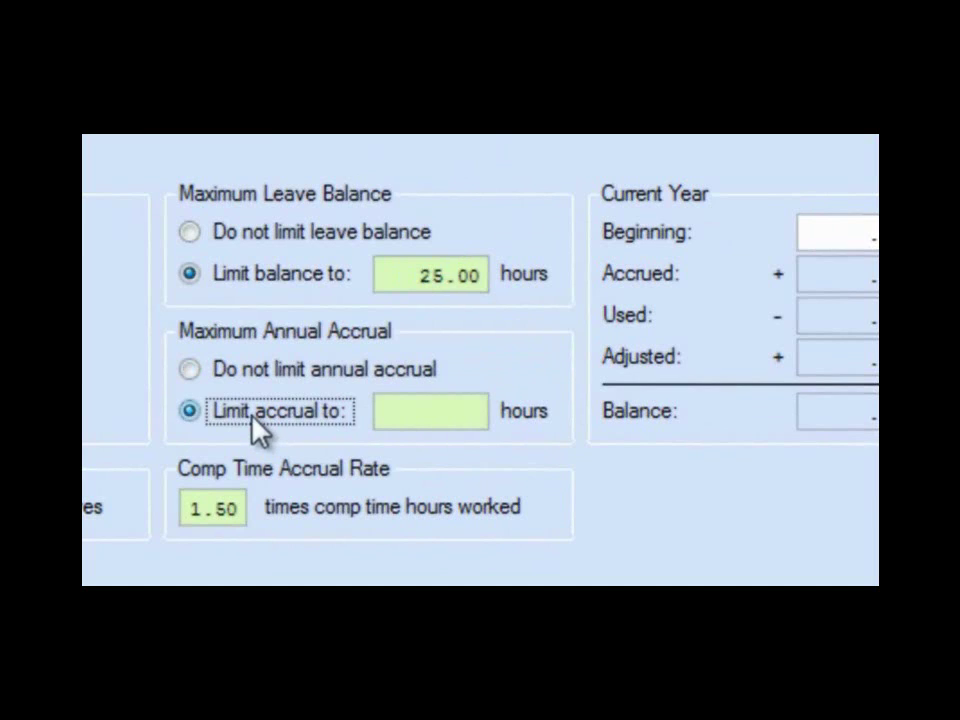
left_click(429, 428)
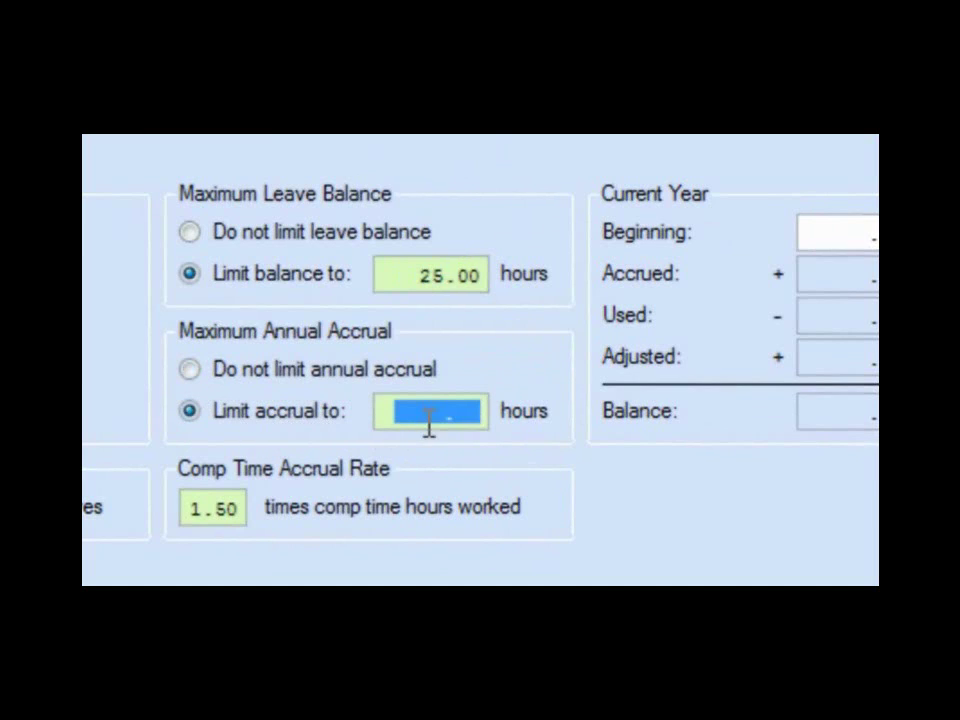
type("40.00")
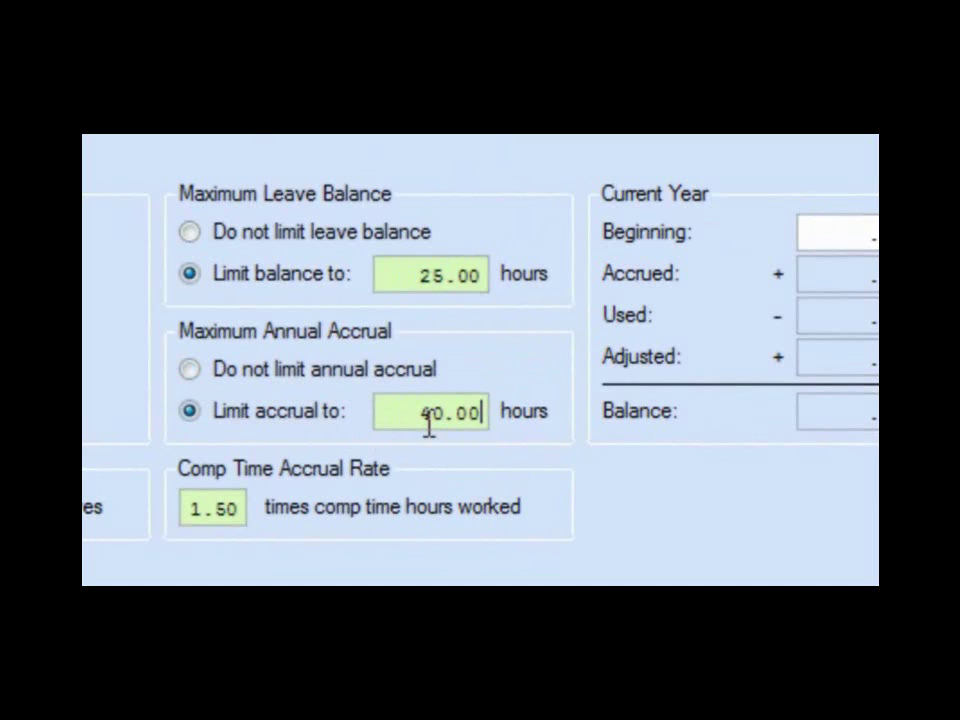
key("Tab")
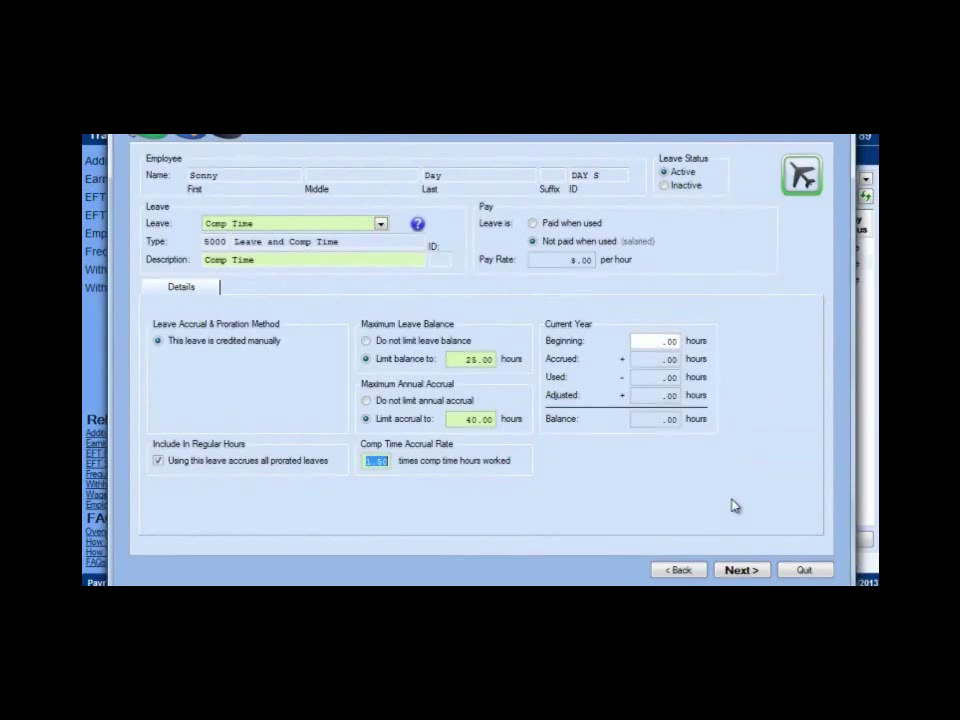
- Link Comp Time to the Salary earning and mark leave entry as done
left_click(741, 570)
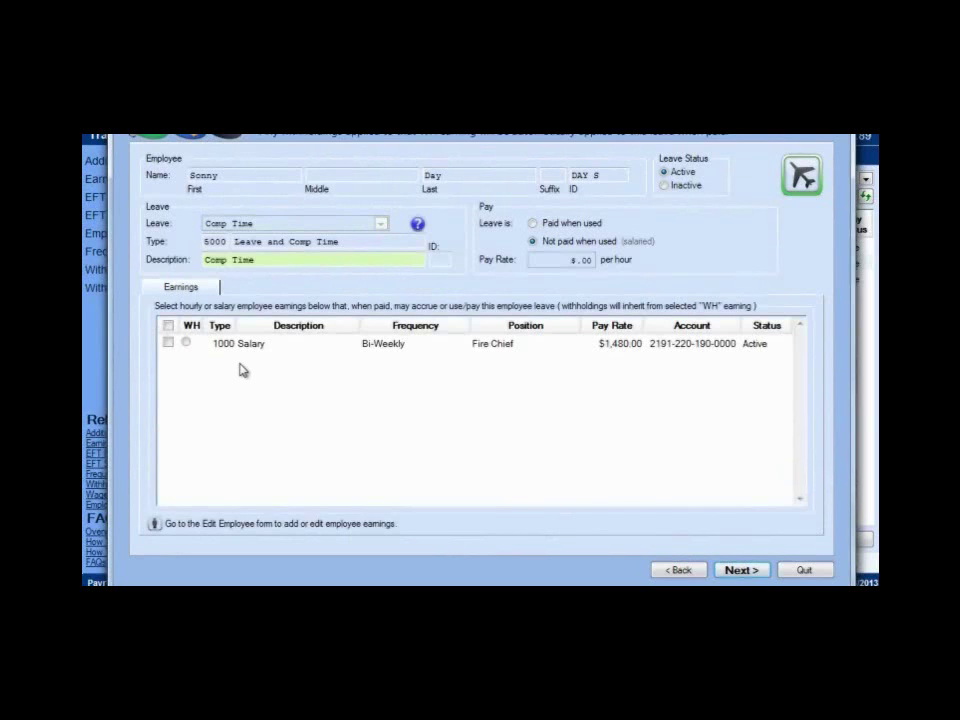
left_click(168, 343)
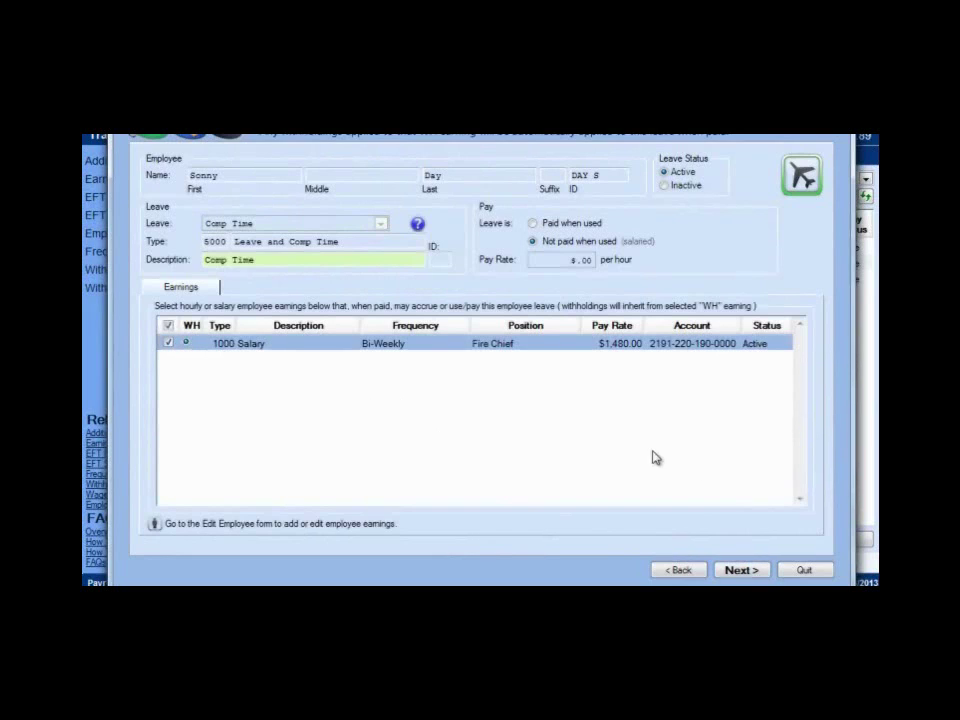
left_click(741, 571)
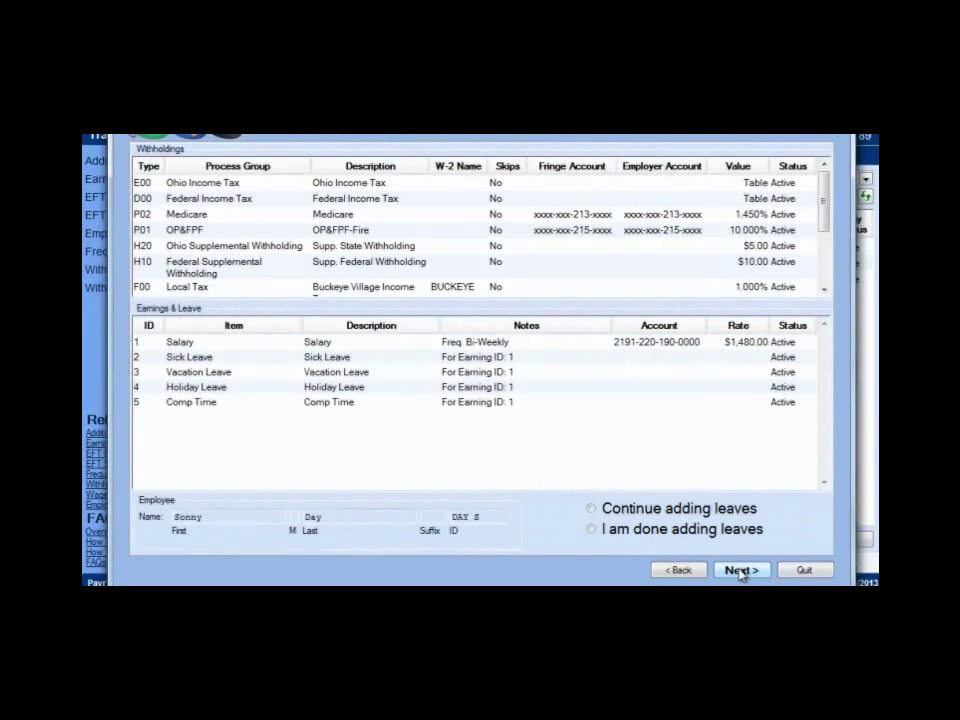
left_click(731, 538)
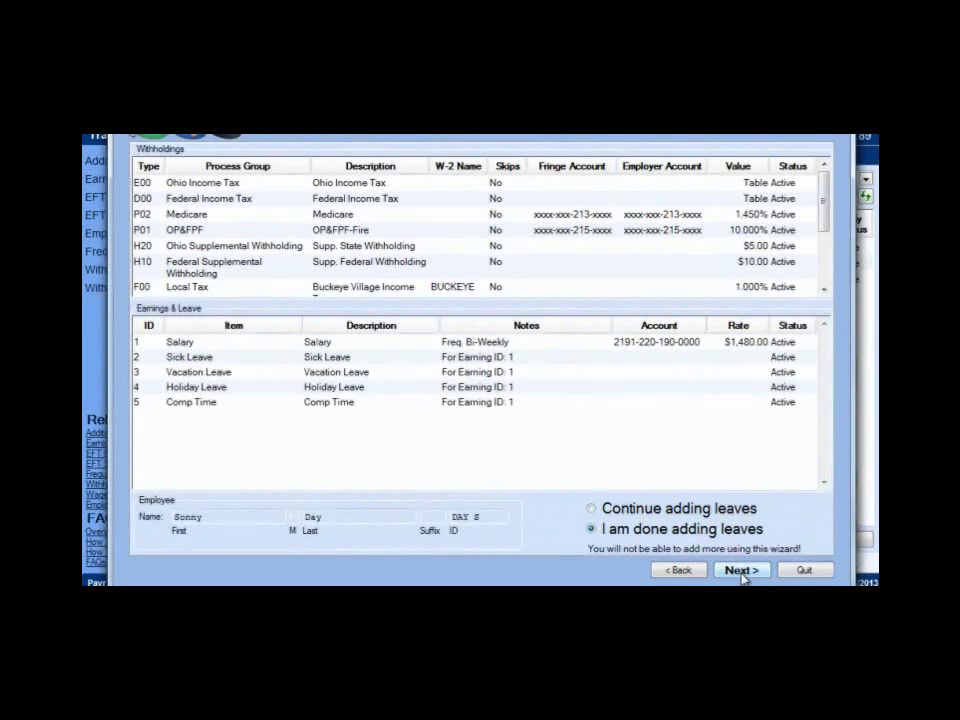
left_click(741, 572)
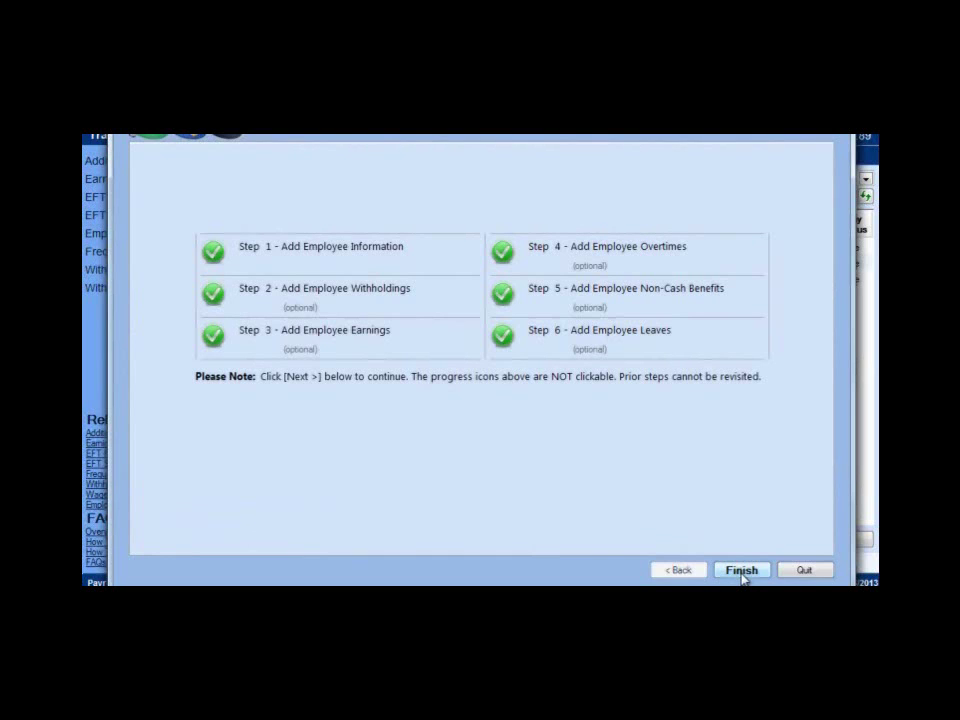
- Finish the employee setup and open the General Information Report in an enlarged viewer
left_click(741, 572)
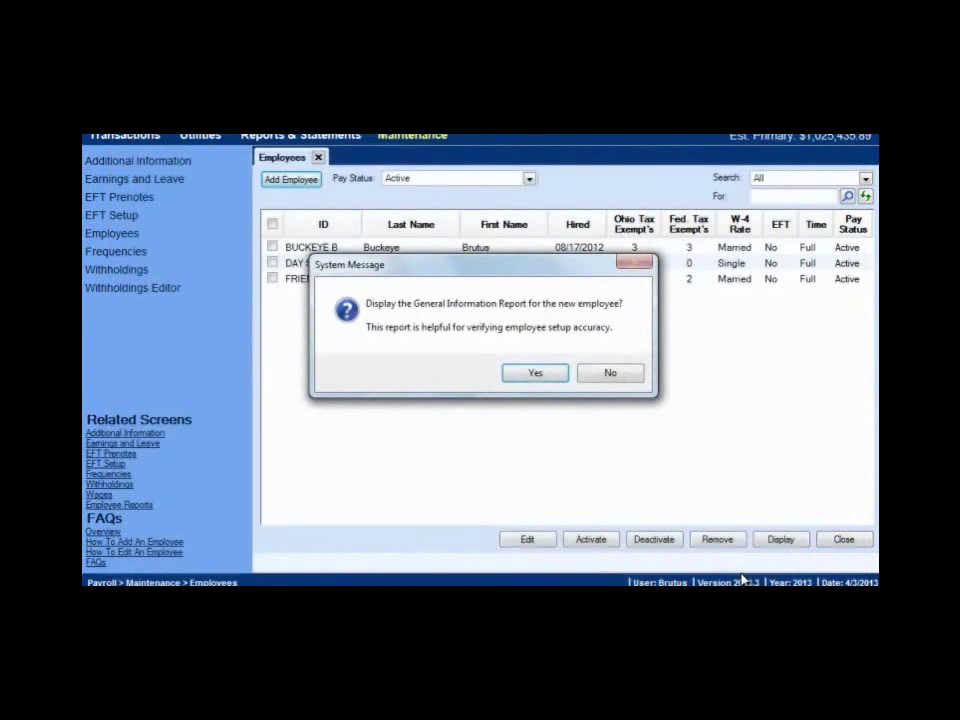
left_click(536, 374)
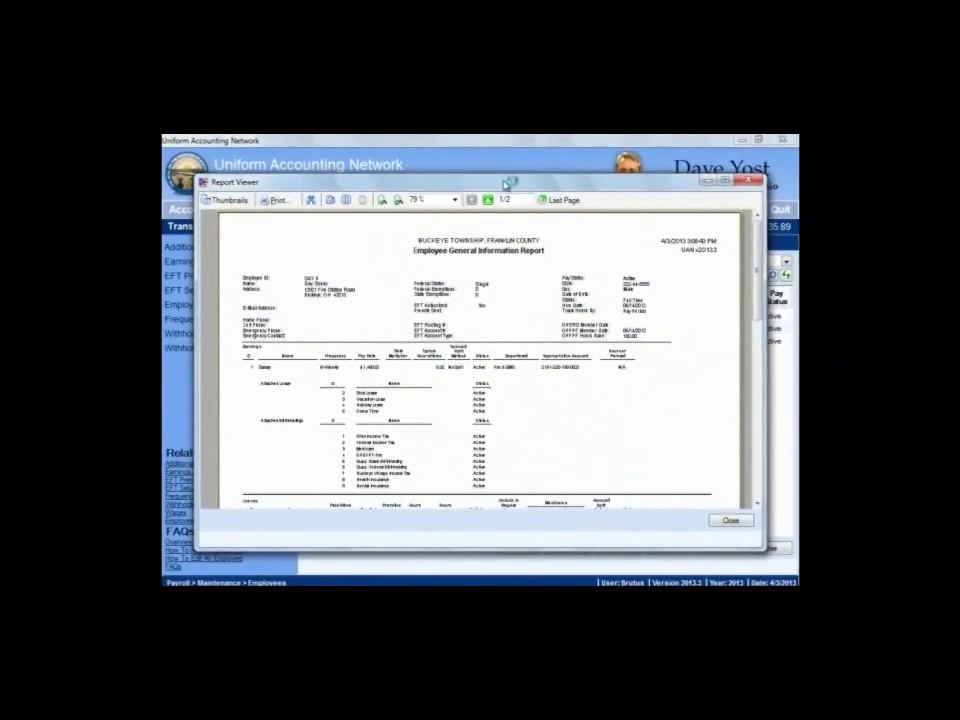
double_click(507, 184)
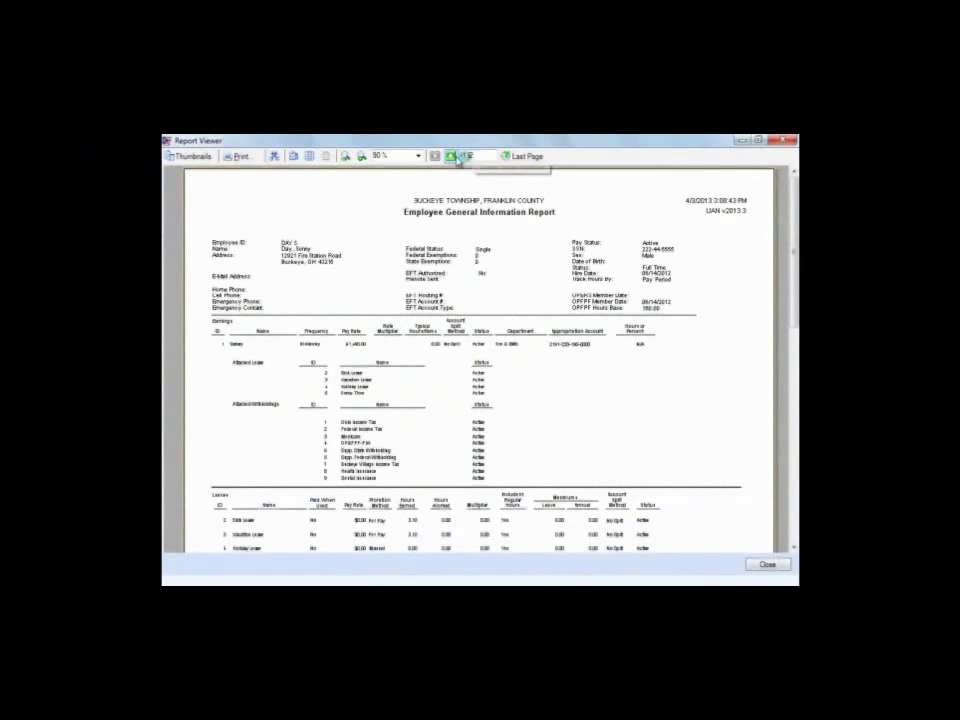
left_click(361, 157)
left_click(361, 157)
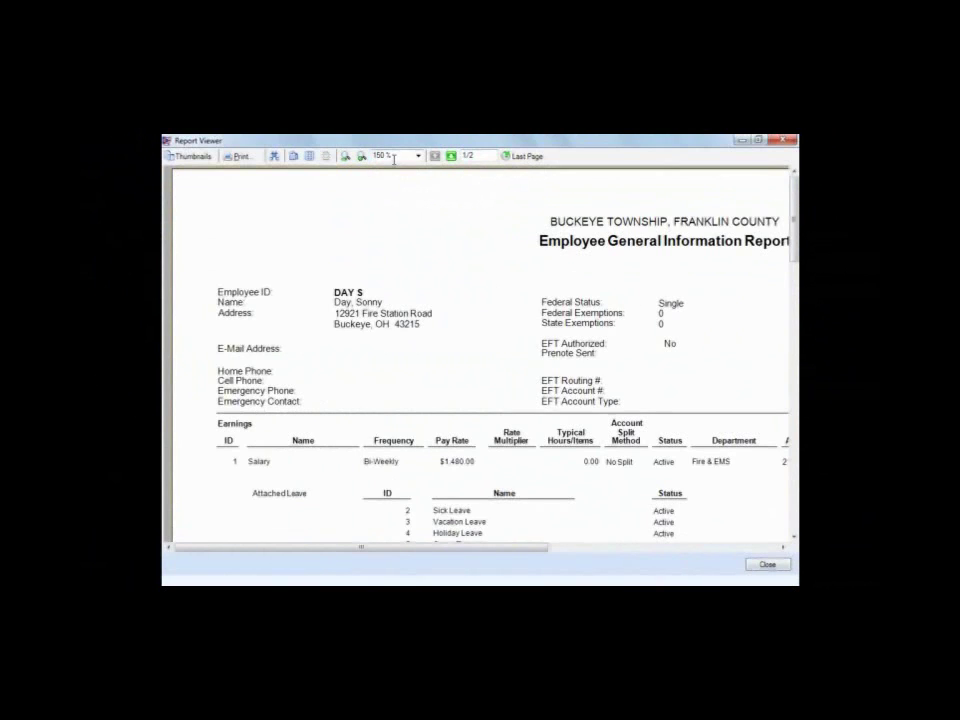
- Review the report at 120% zoom, then close it to return to Employees
left_click(393, 158)
type("120")
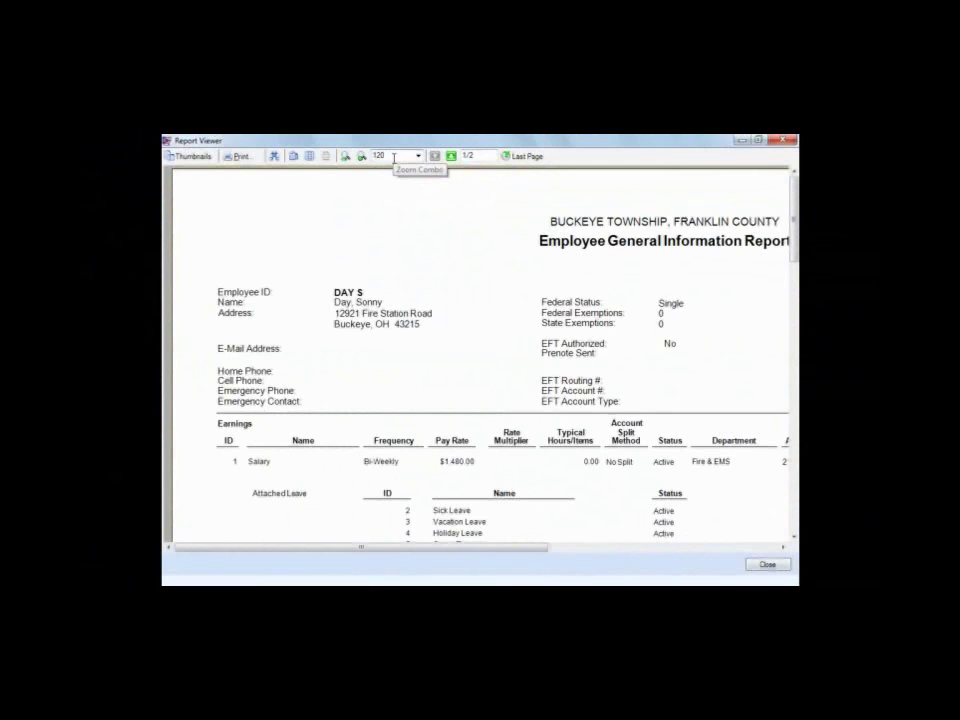
key("Return")
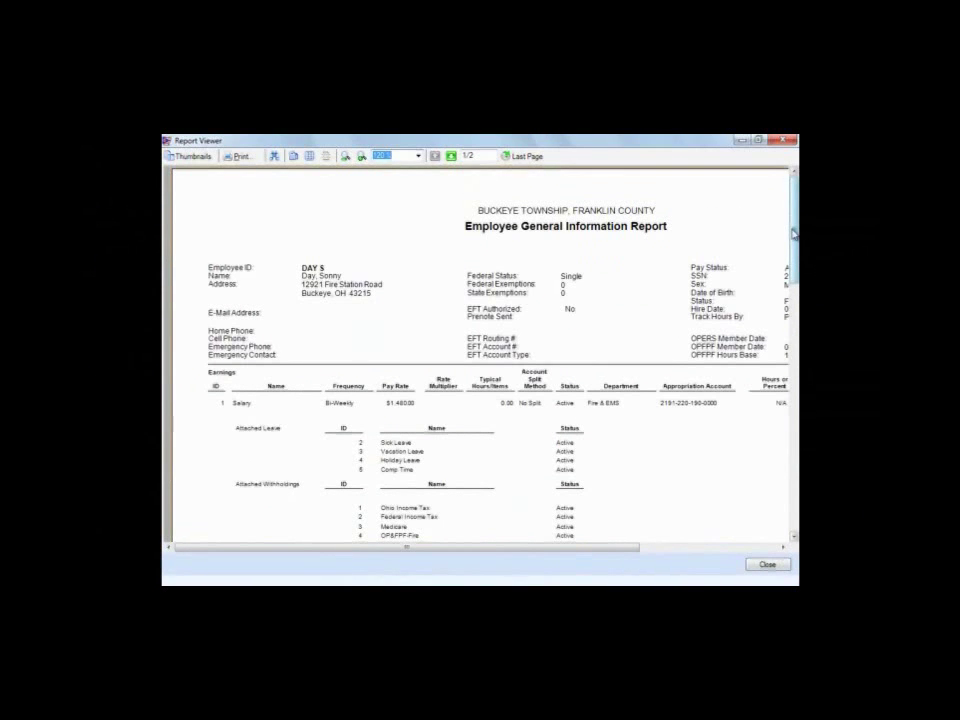
mouse_move(795, 233)
left_mouse_down()
mouse_move(786, 456)
mouse_move(791, 254)
left_mouse_up()
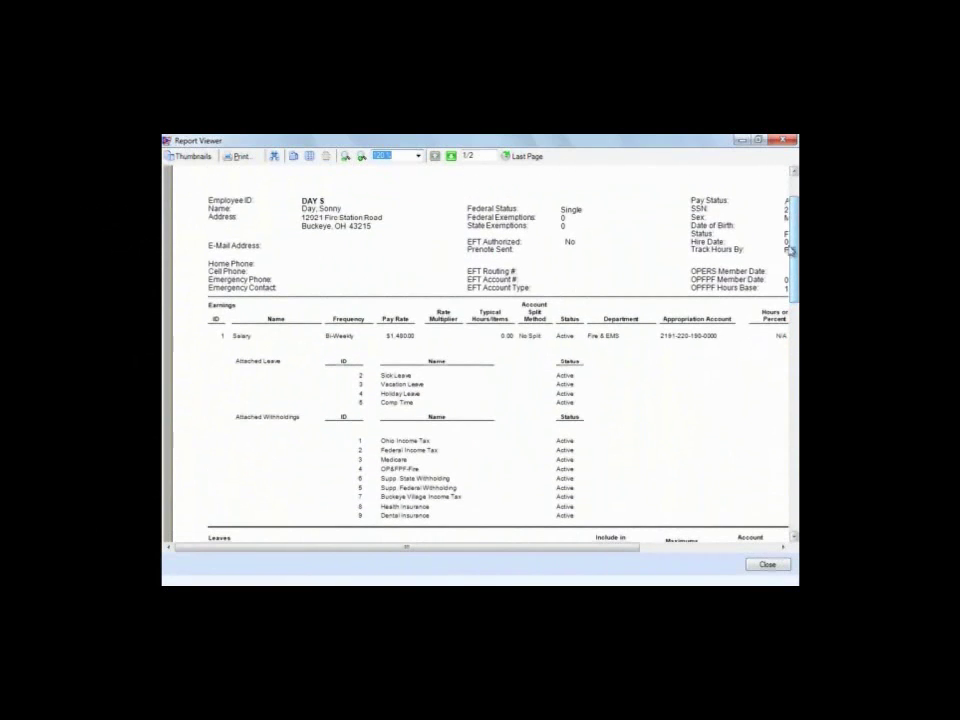
left_click(785, 140)
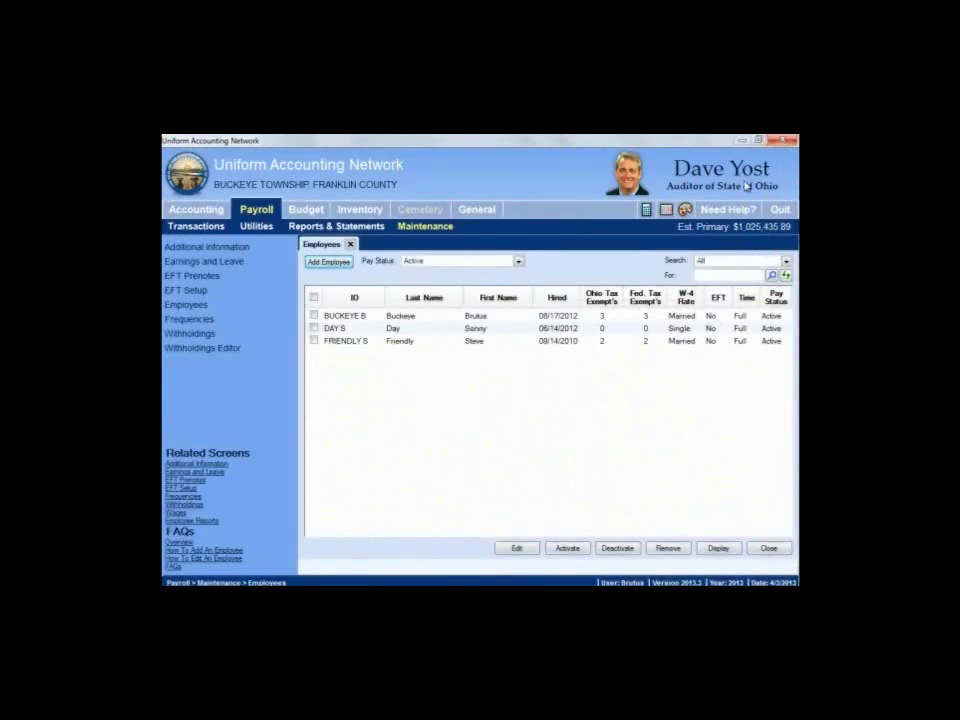